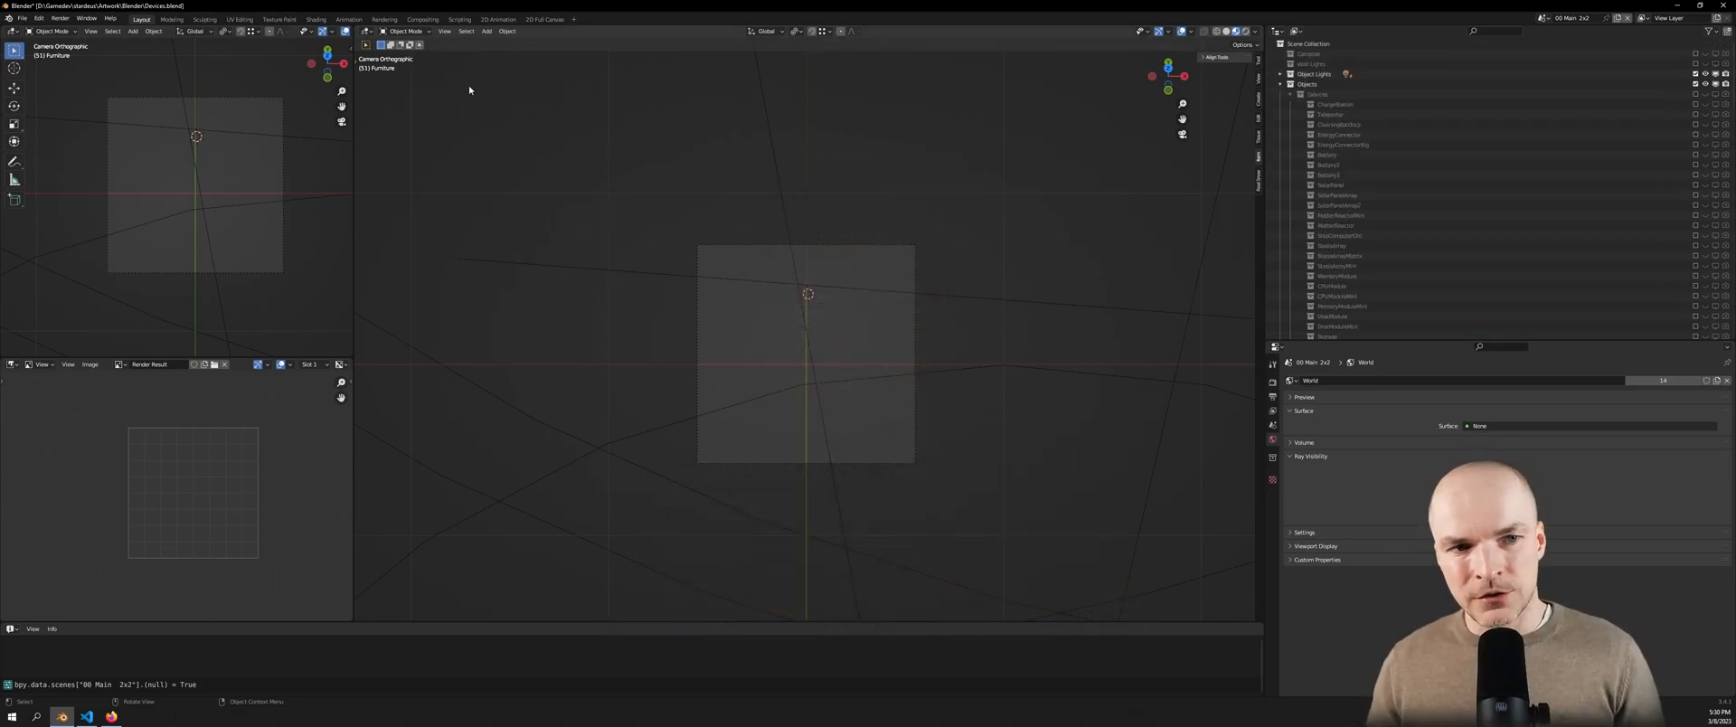
Run the stardeus_menu script in the Scripting workspace and return to the Layout workspace
left_click(459, 20)
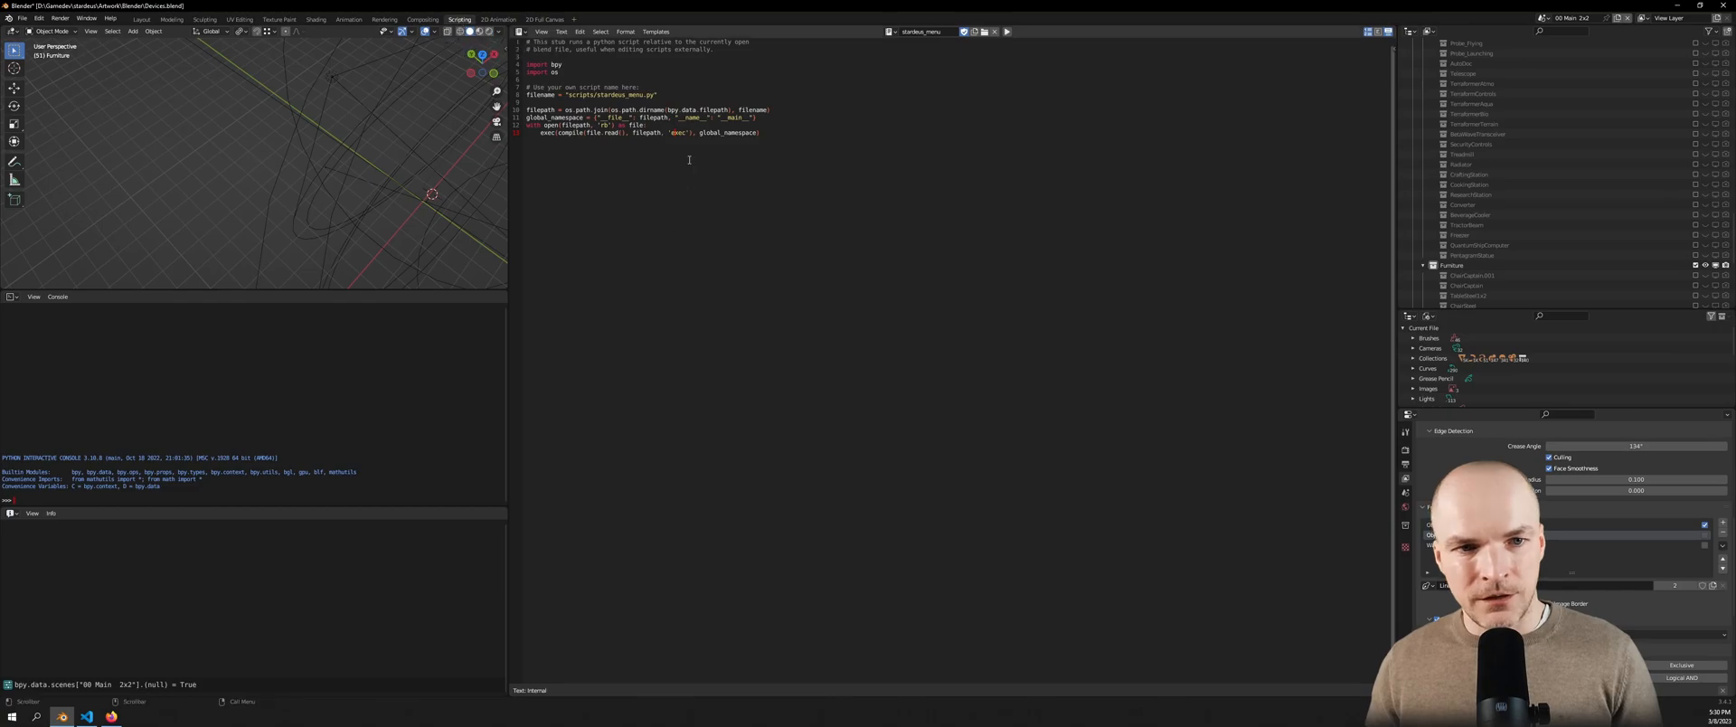
left_click_drag(802, 151, 527, 41)
left_click(650, 144)
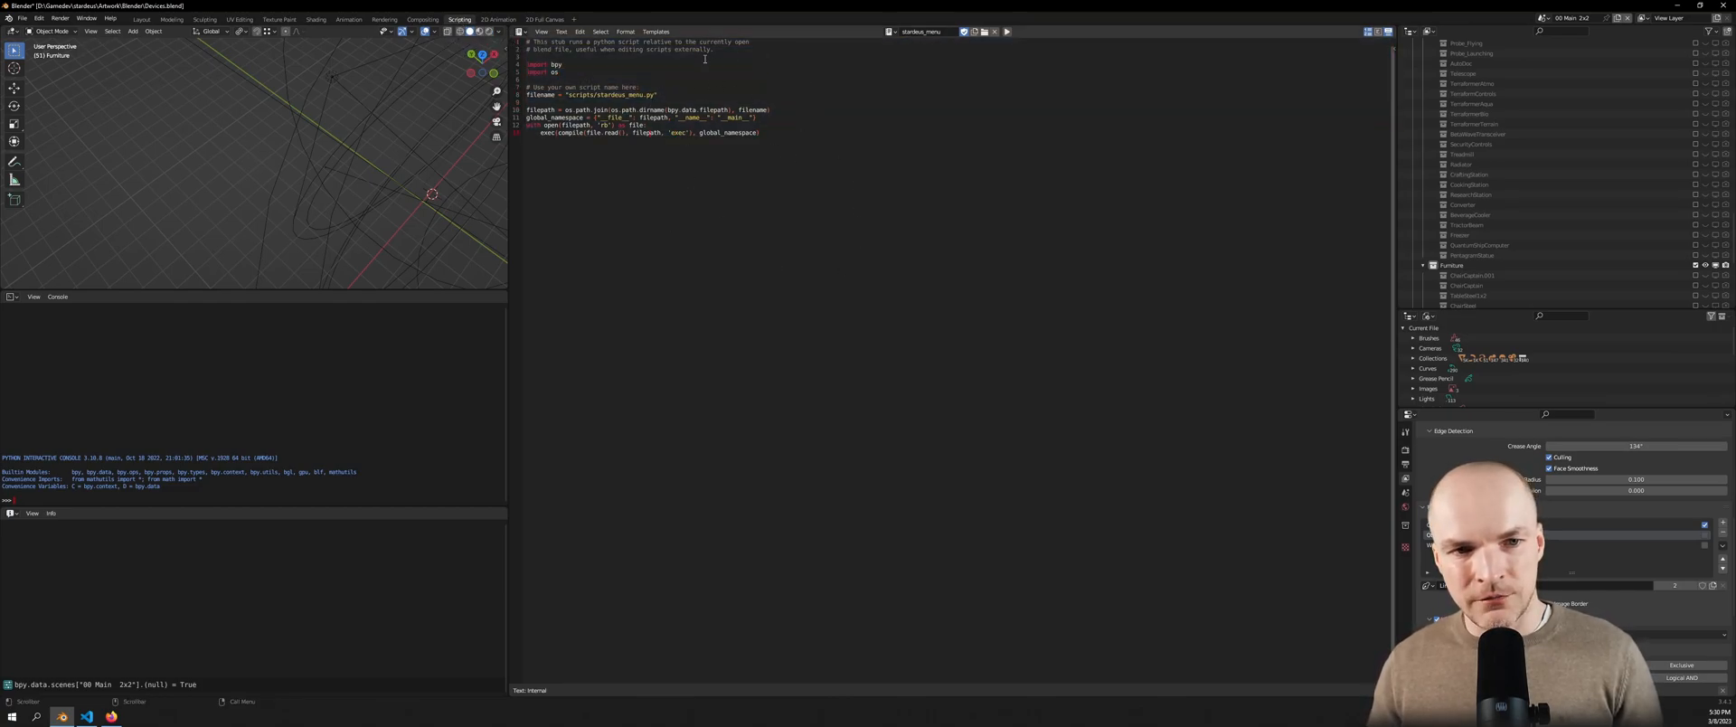
left_click(1007, 32)
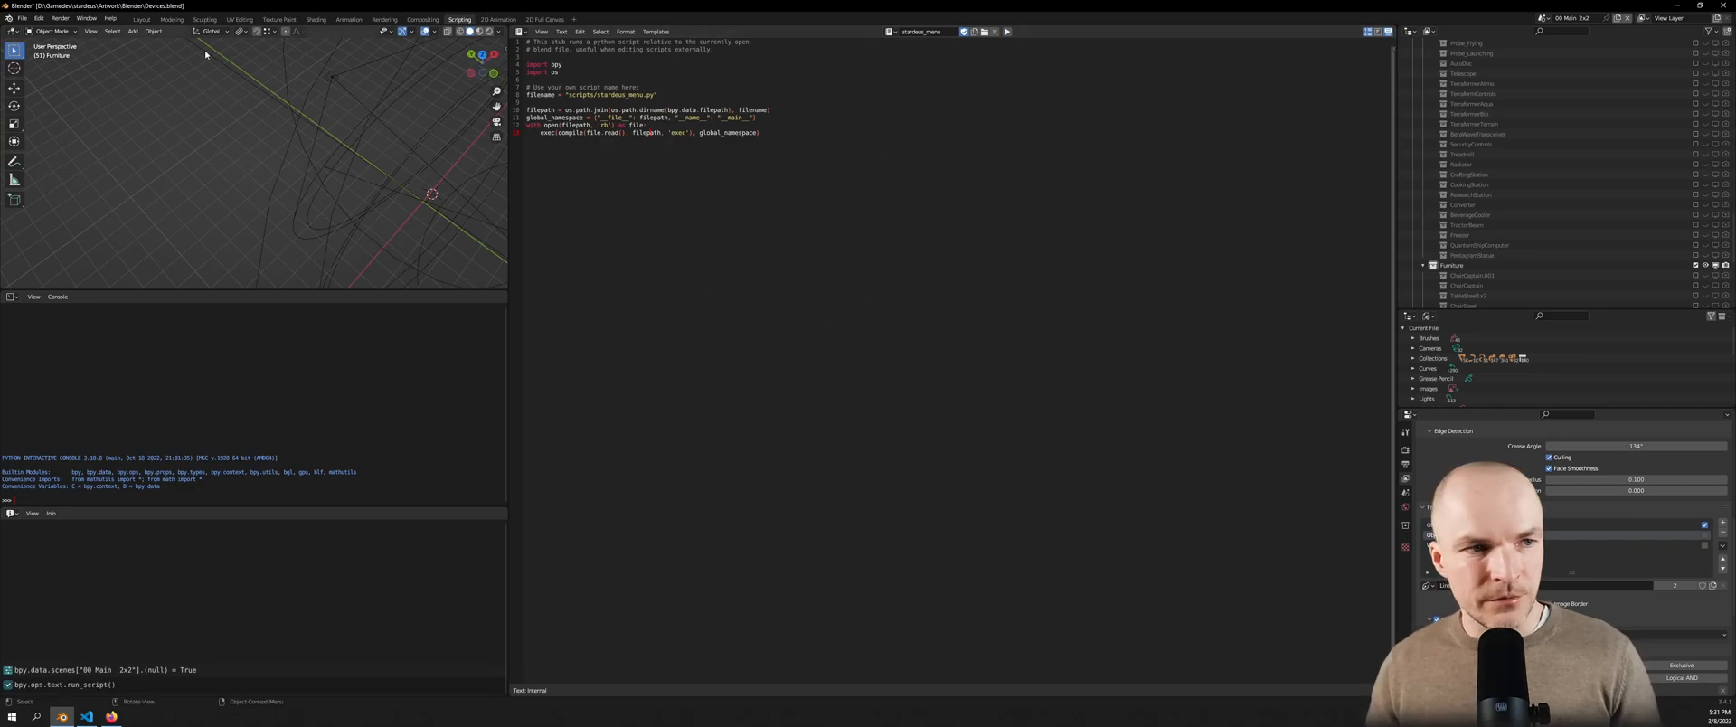
left_click(142, 20)
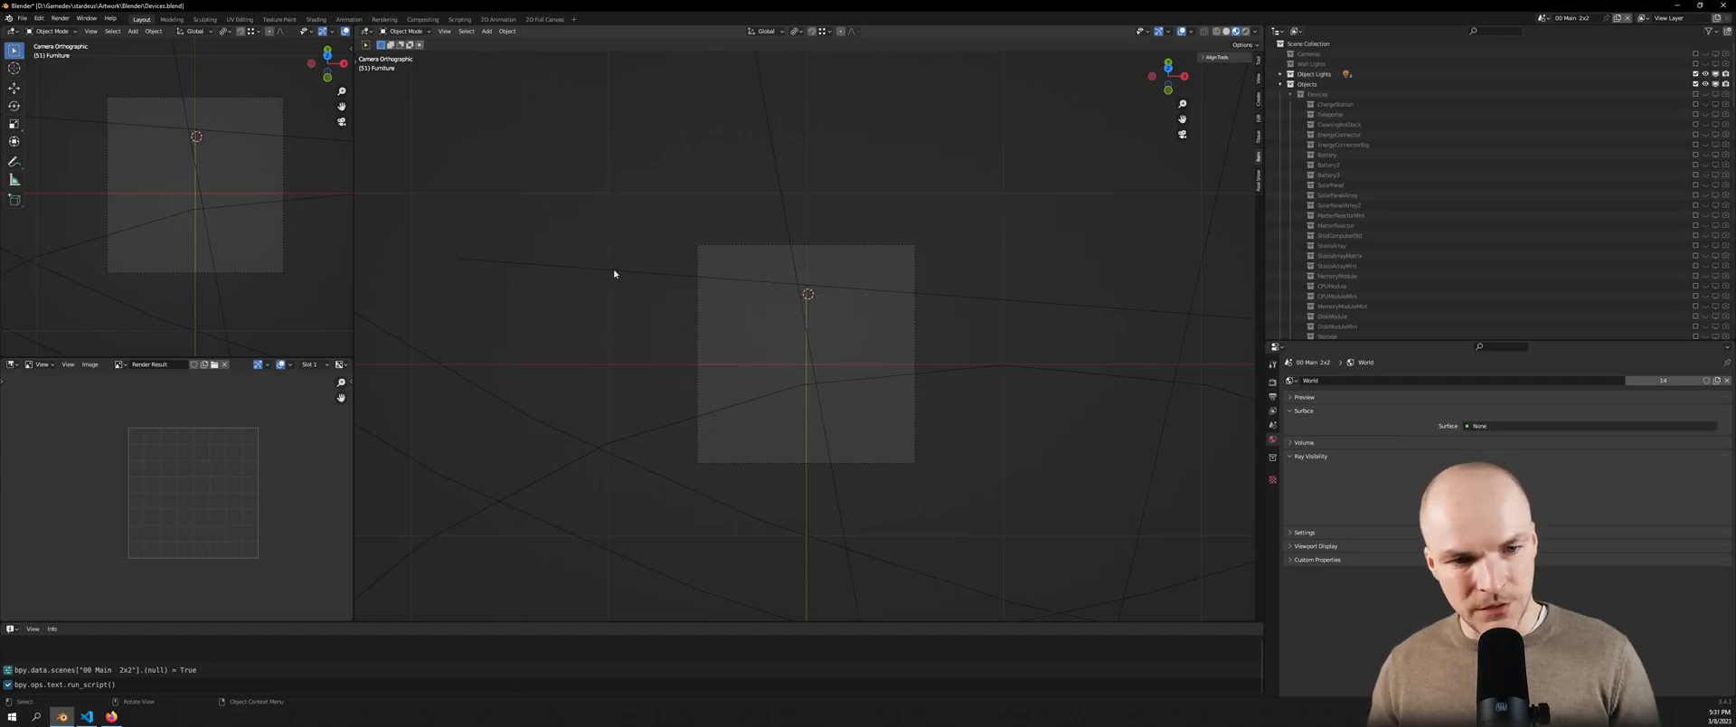
Find the Stardeus Activate command for MatterReactor through the operator search and run it to show that device
key("F3")
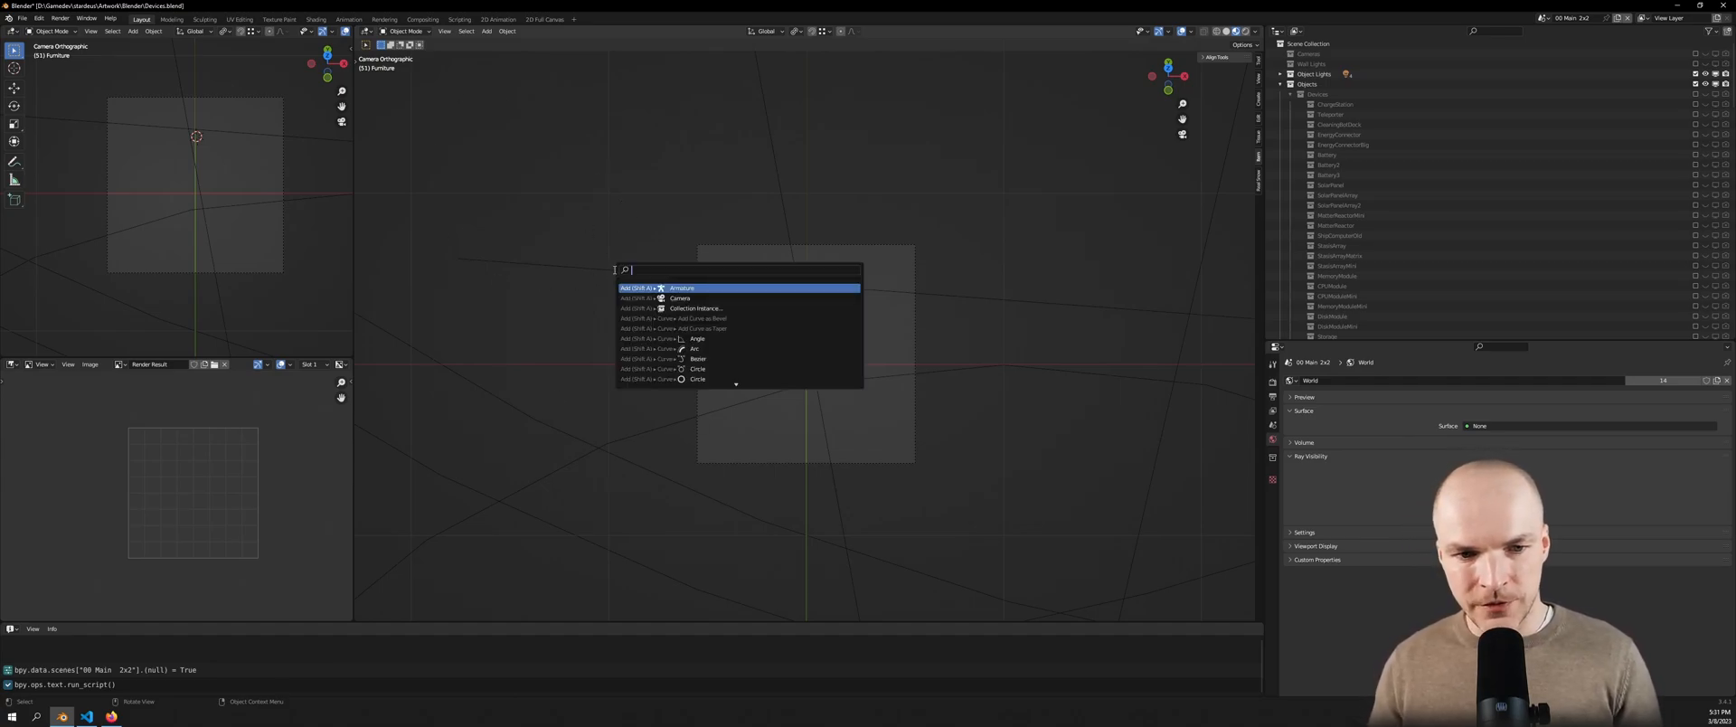
type("activate")
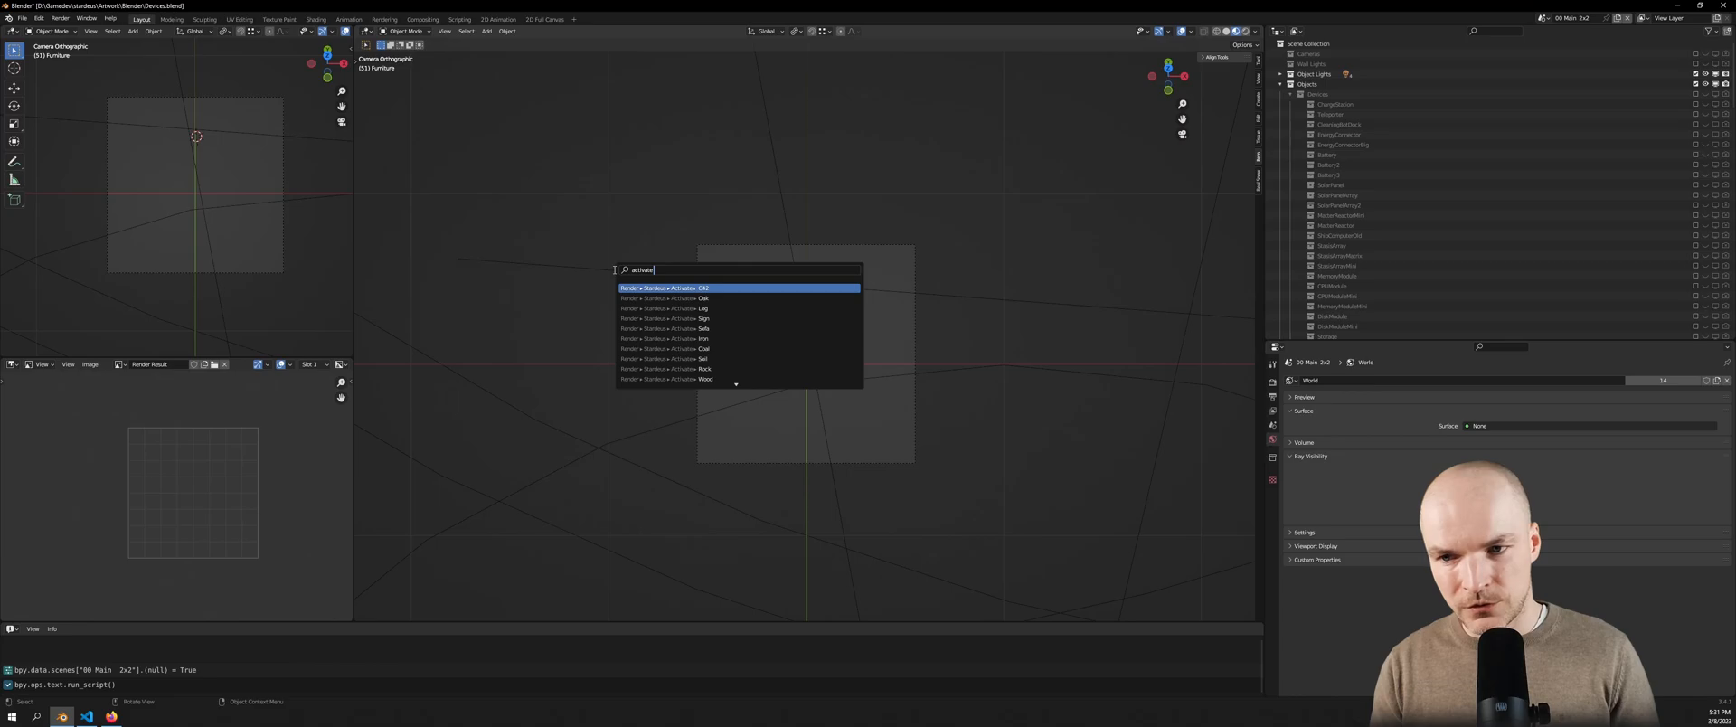
type("matter")
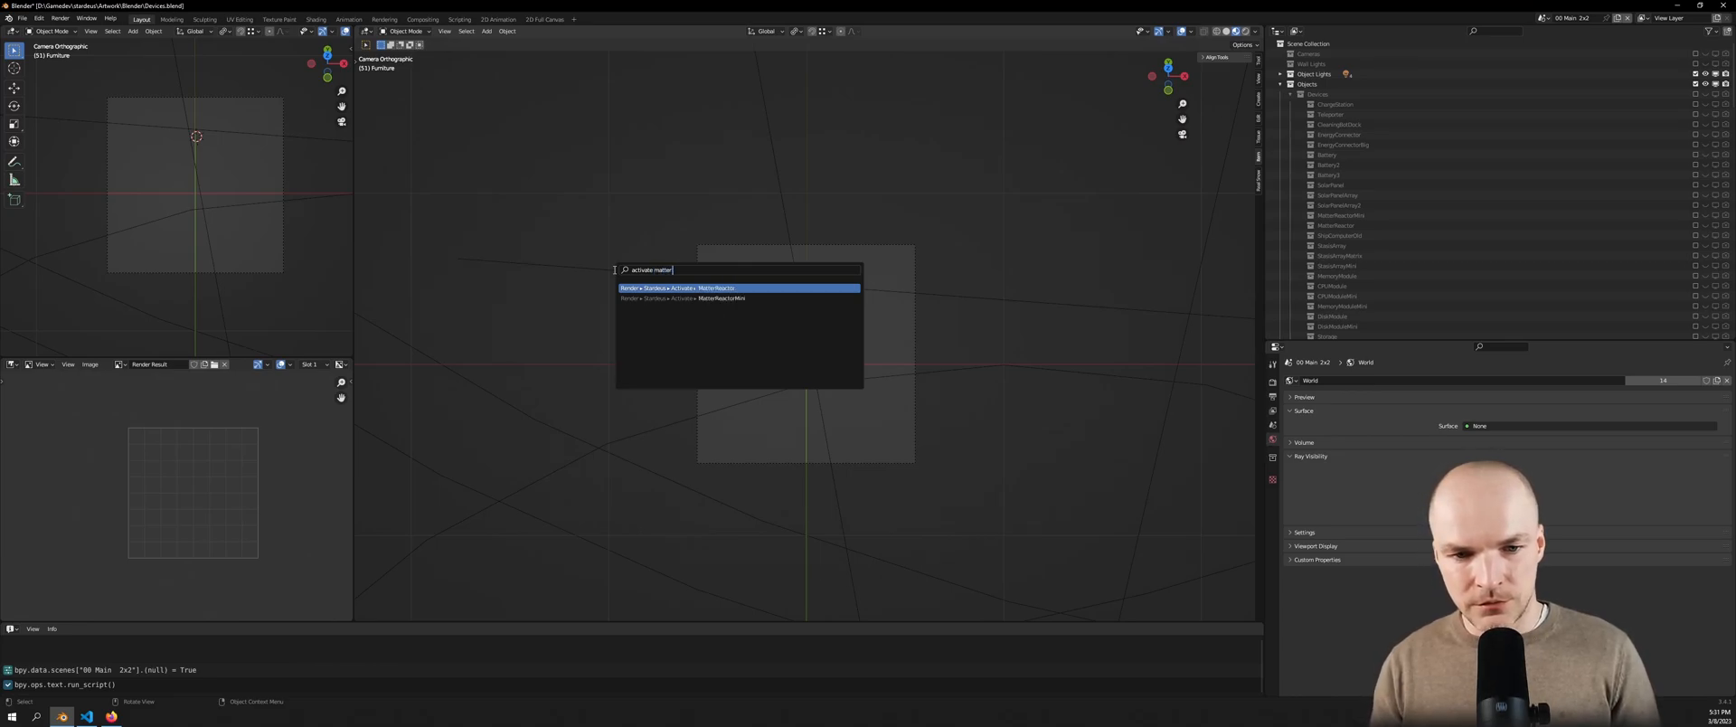
key("Return")
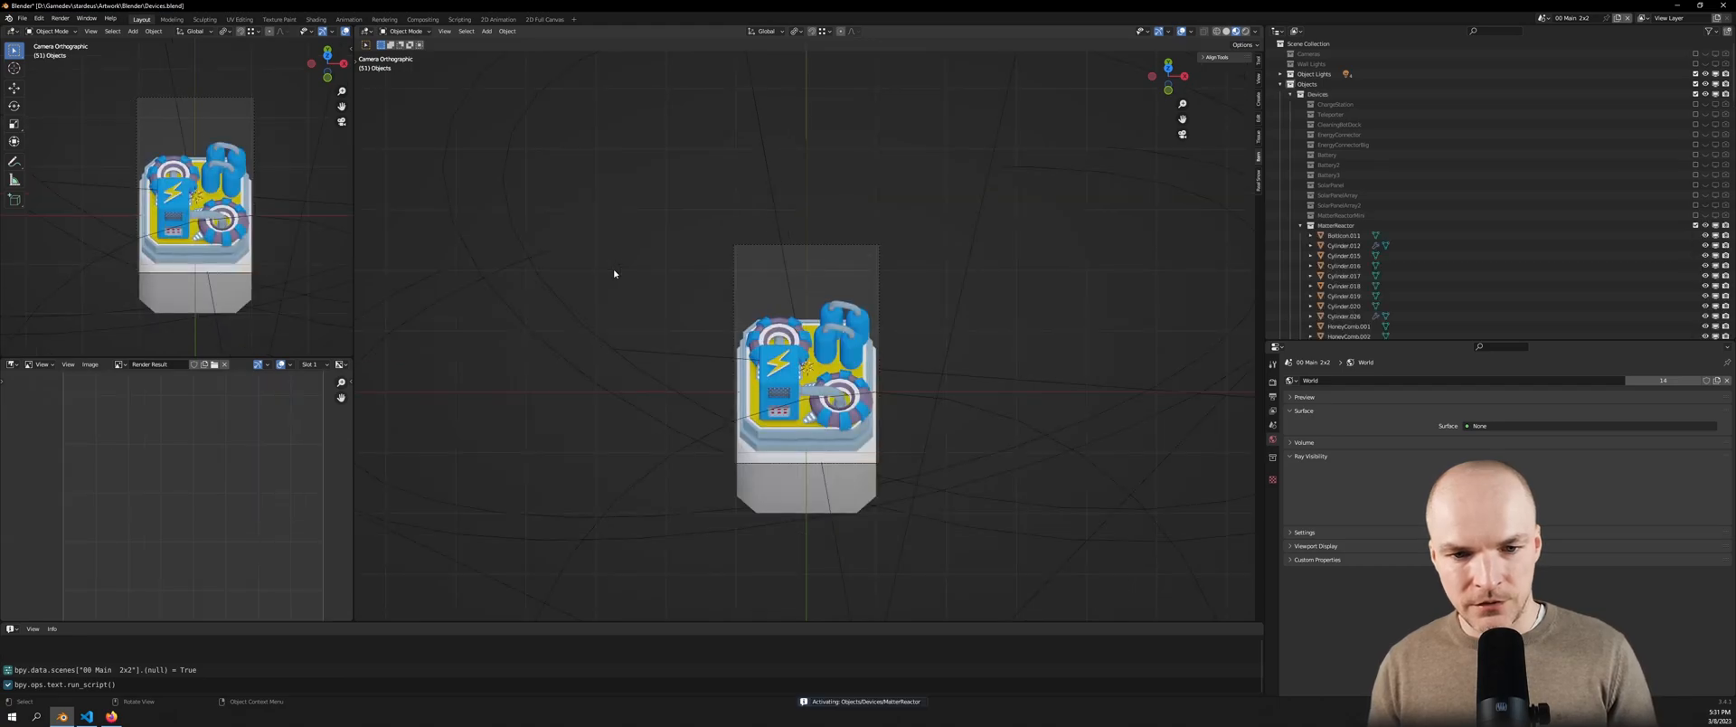
scroll(866, 419, "up", 3)
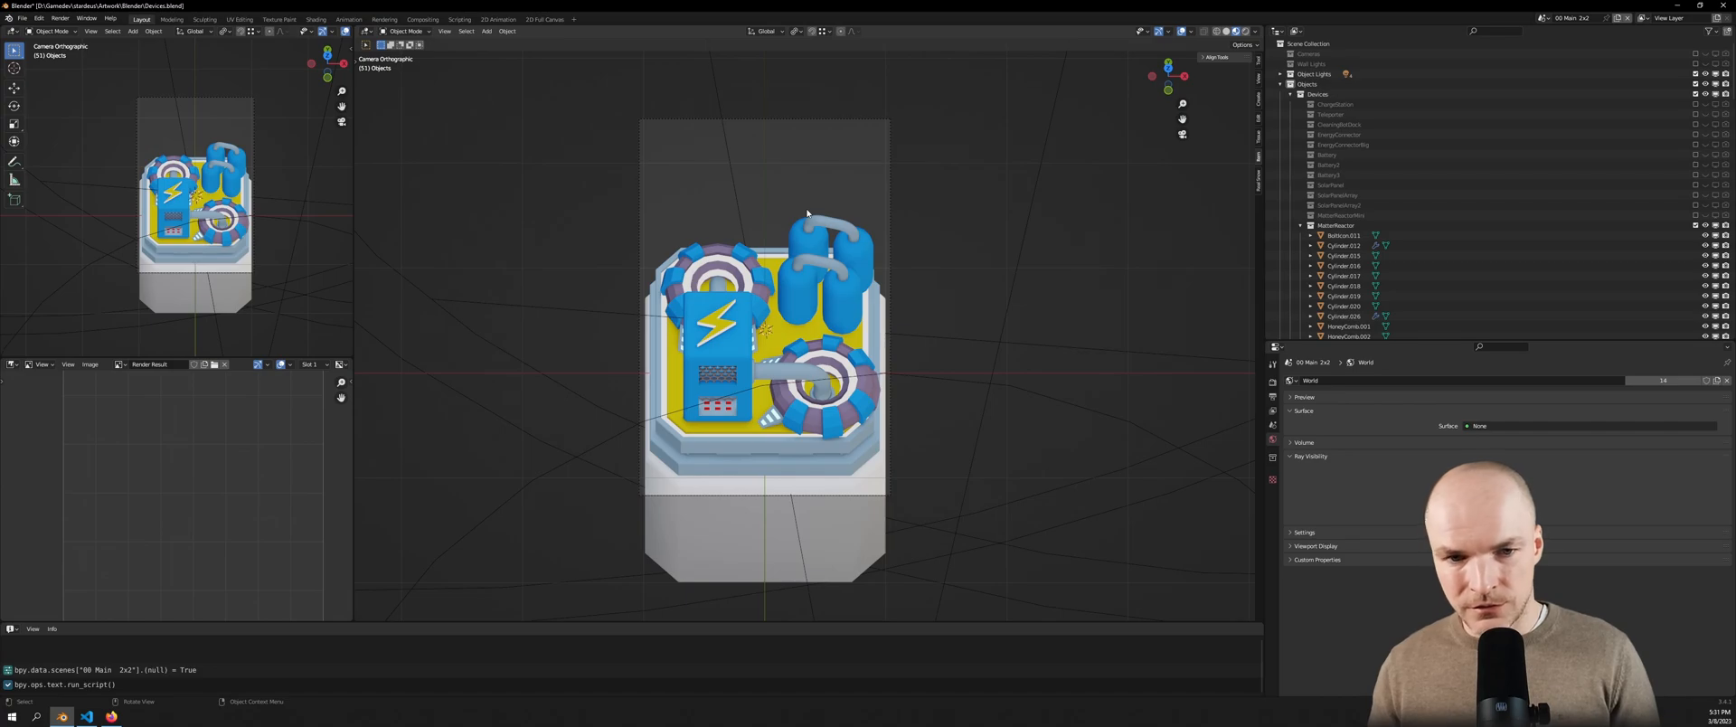
Activate the CraftingStation device through the operator search and inspect its small parts up close before restoring the camera view
key("F3")
type("activa")
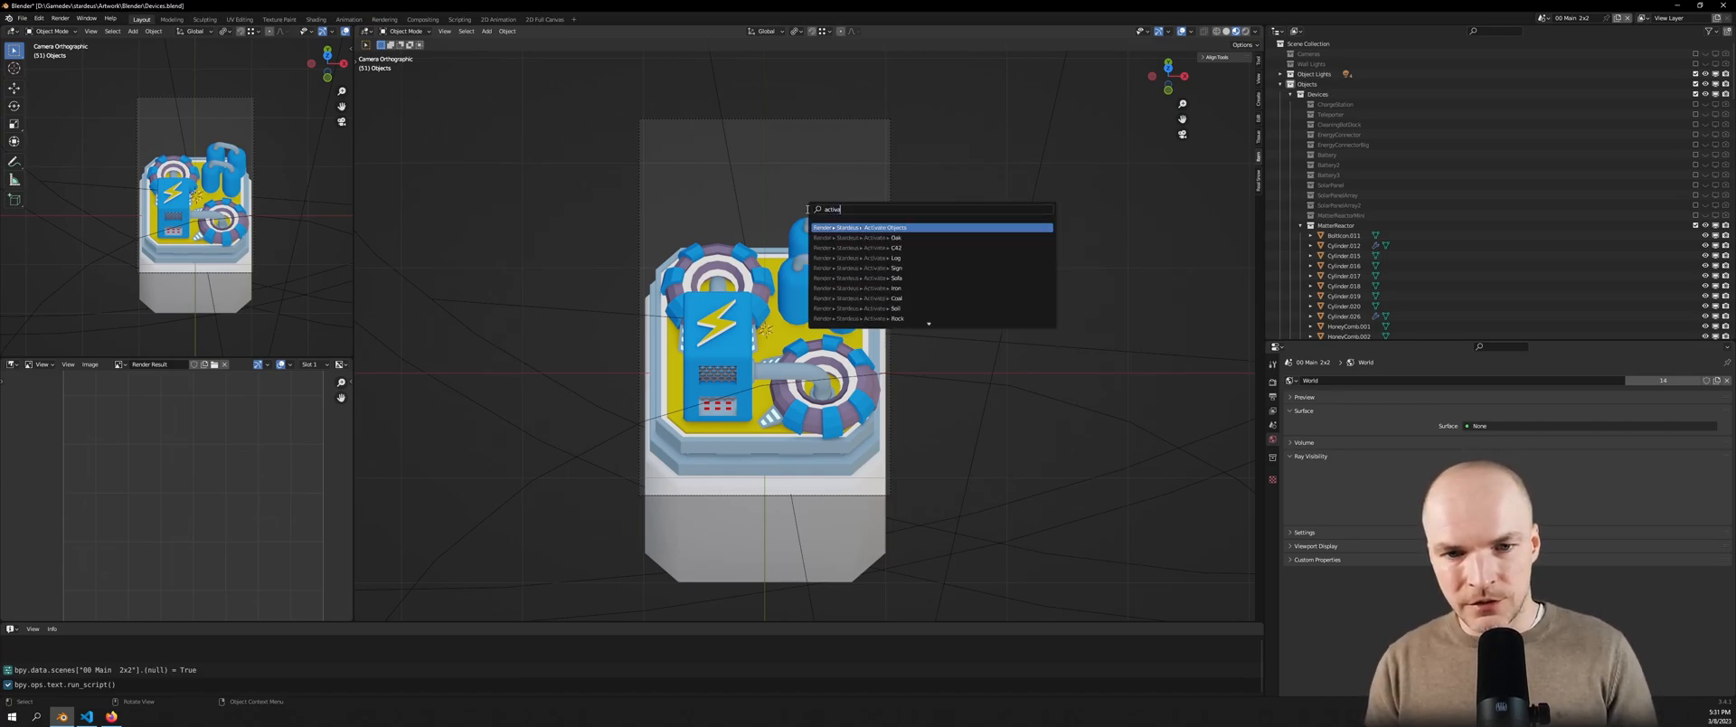
type("te craft")
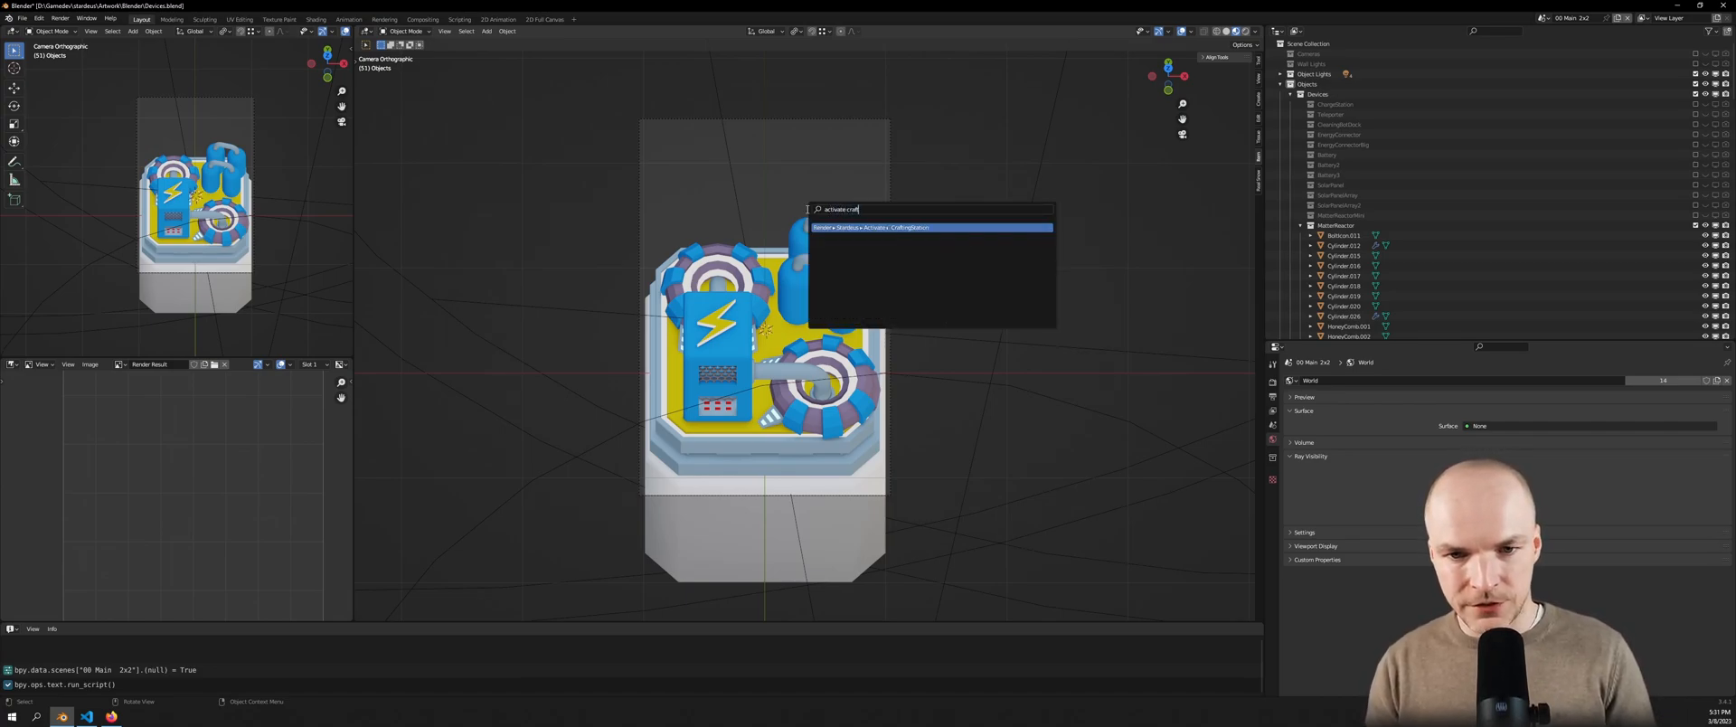
key("Return")
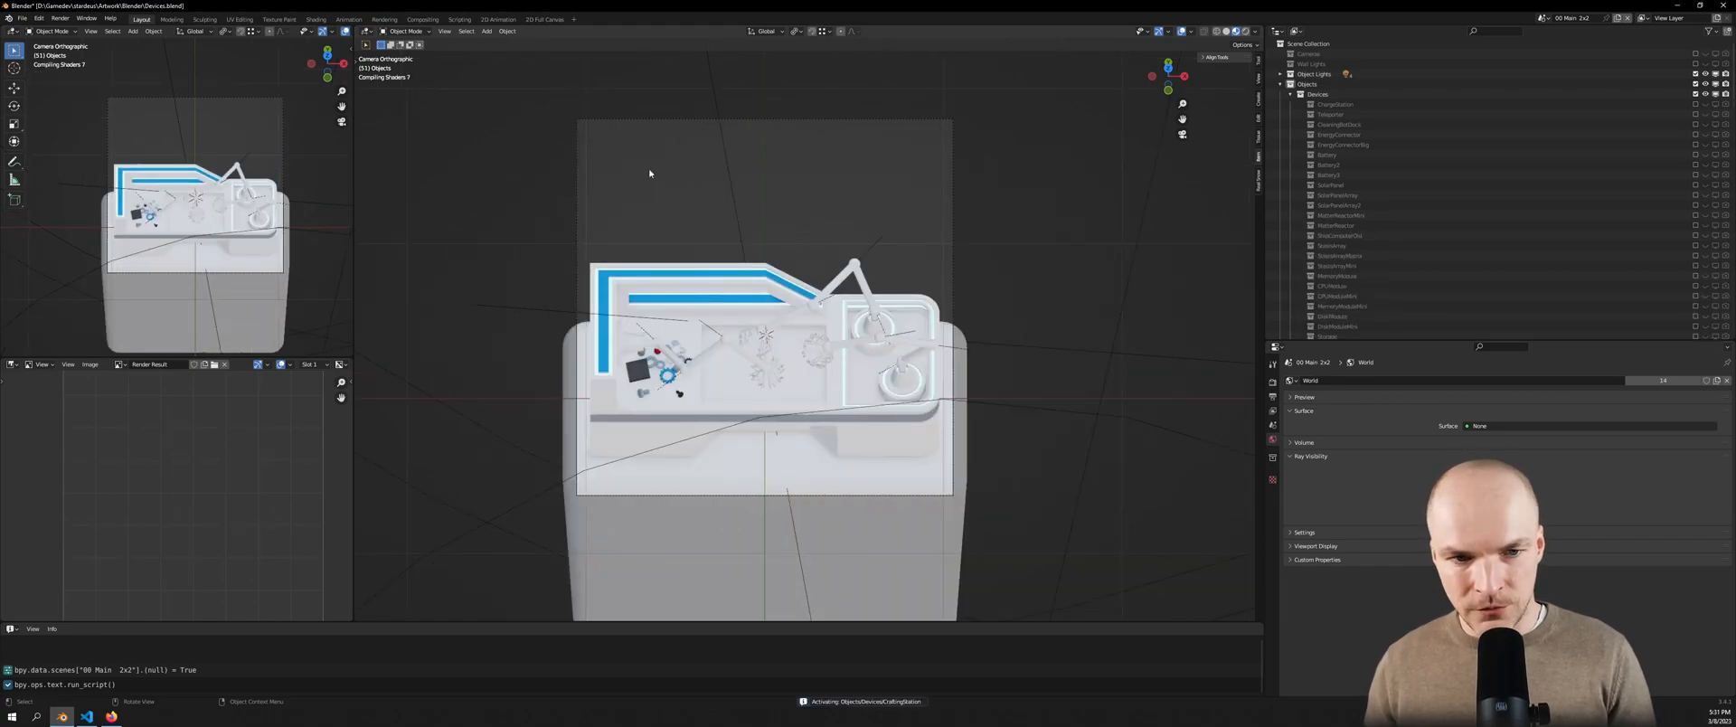
middle_click_drag(956, 177, 646, 294)
scroll(660, 385, "up", 10)
middle_click_drag(653, 382, 664, 395)
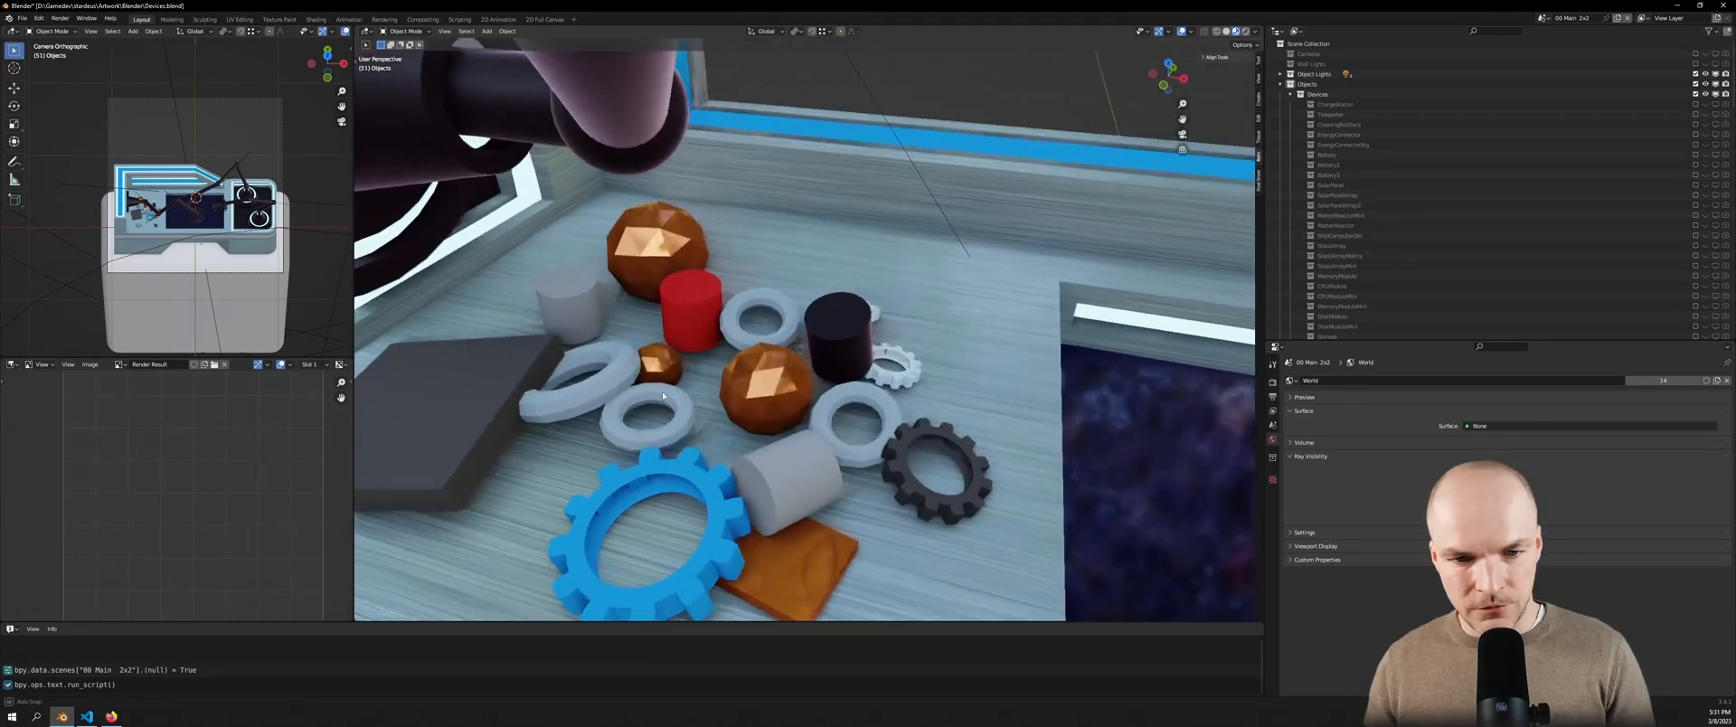
scroll(664, 390, "down", 10)
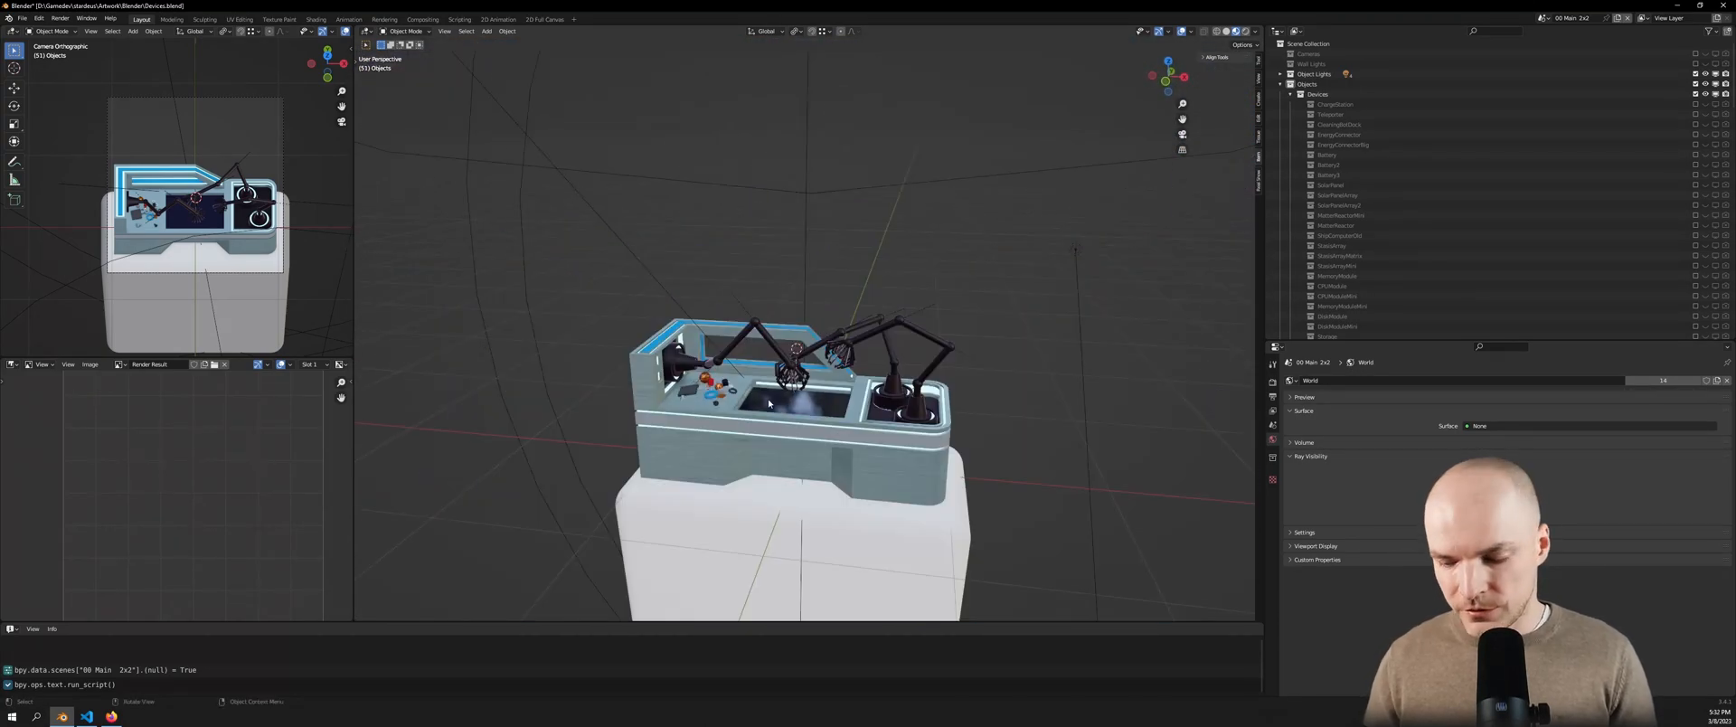
key("KP_0")
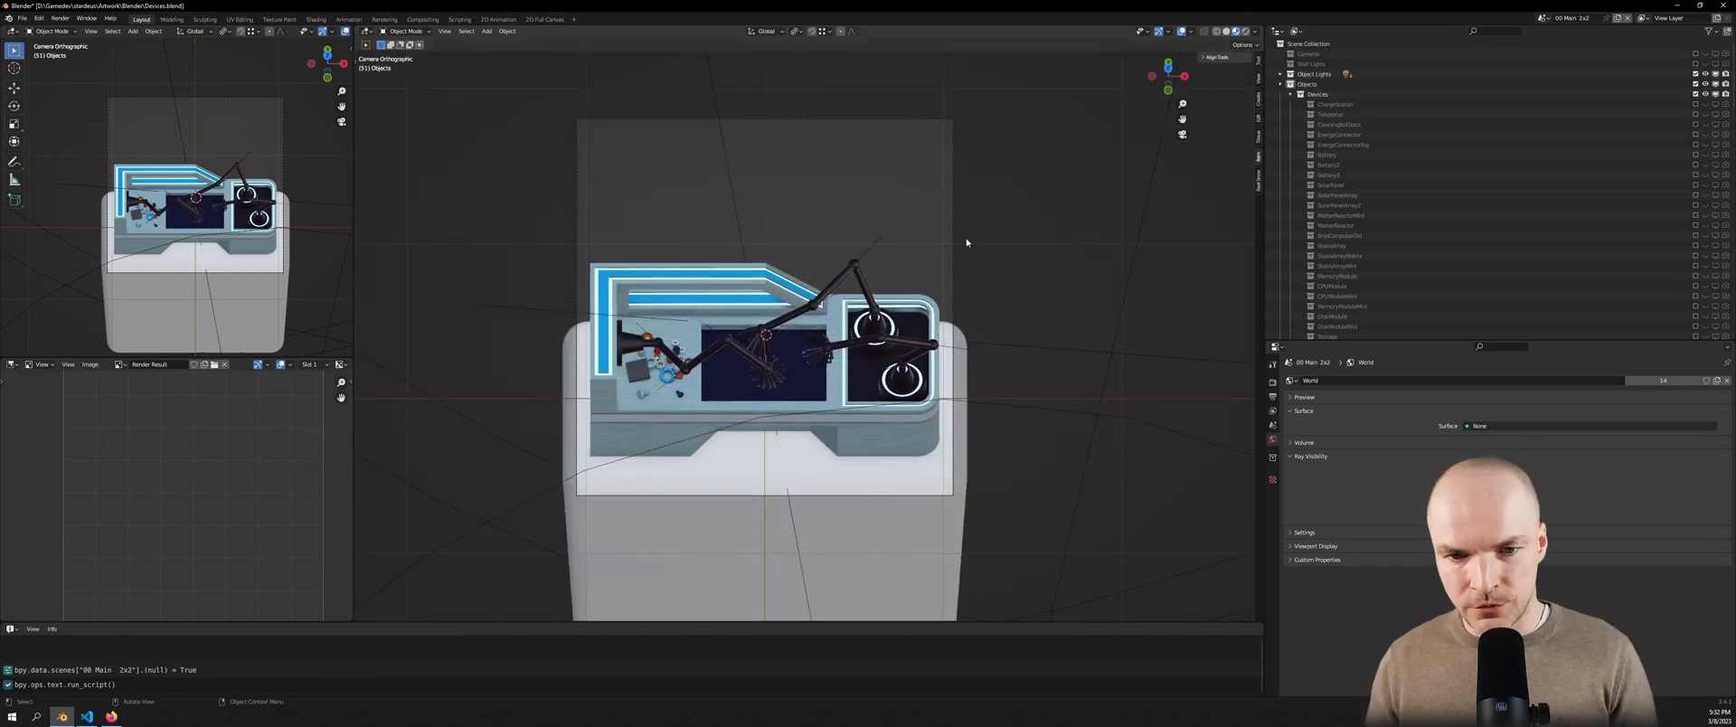
Switch the small camera viewport to Rendered shading and adjust its width against the main viewport
scroll(239, 115, "up", 2)
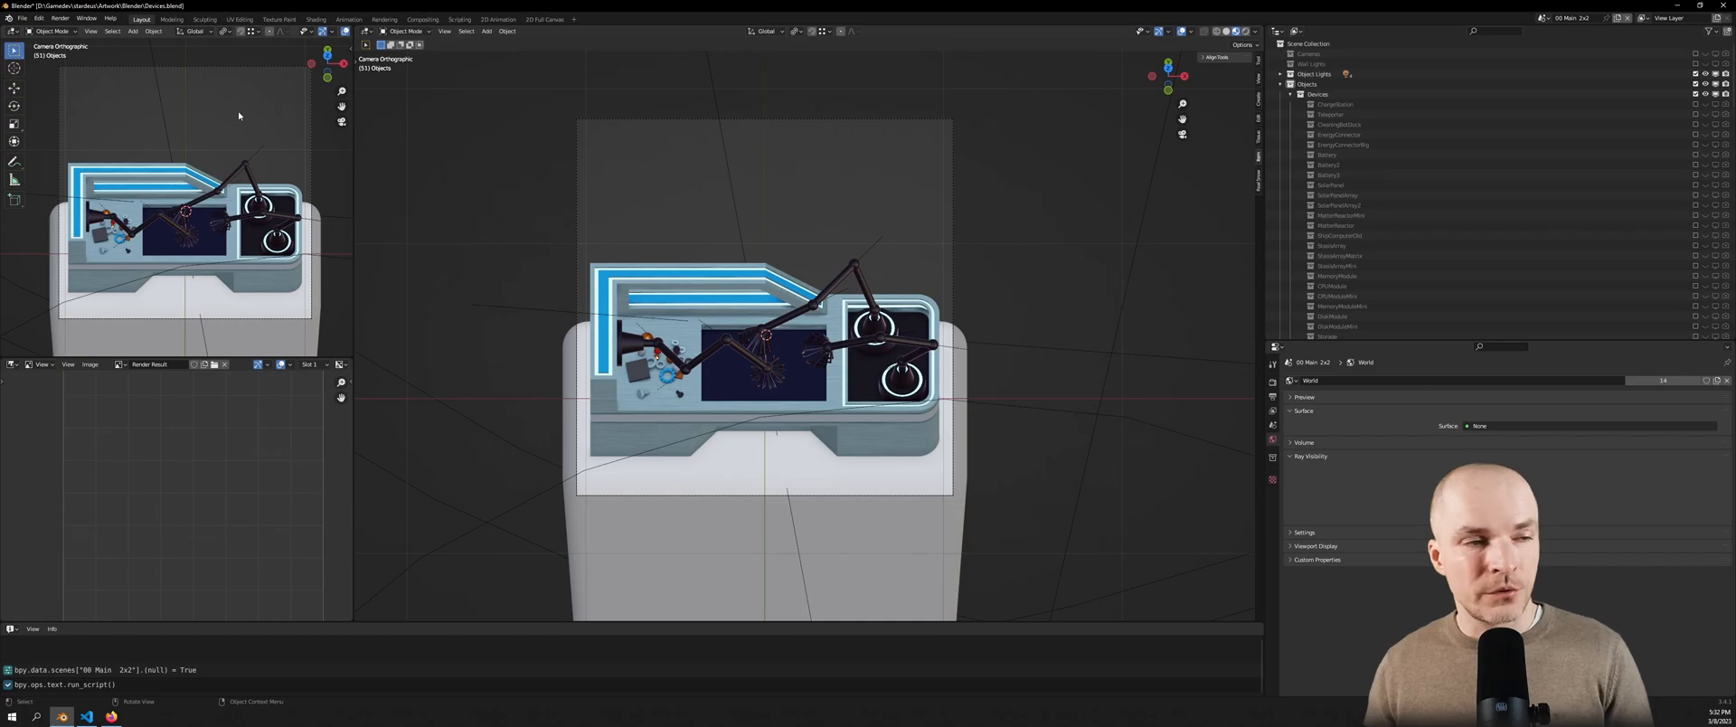
left_click_drag(353, 136, 453, 127)
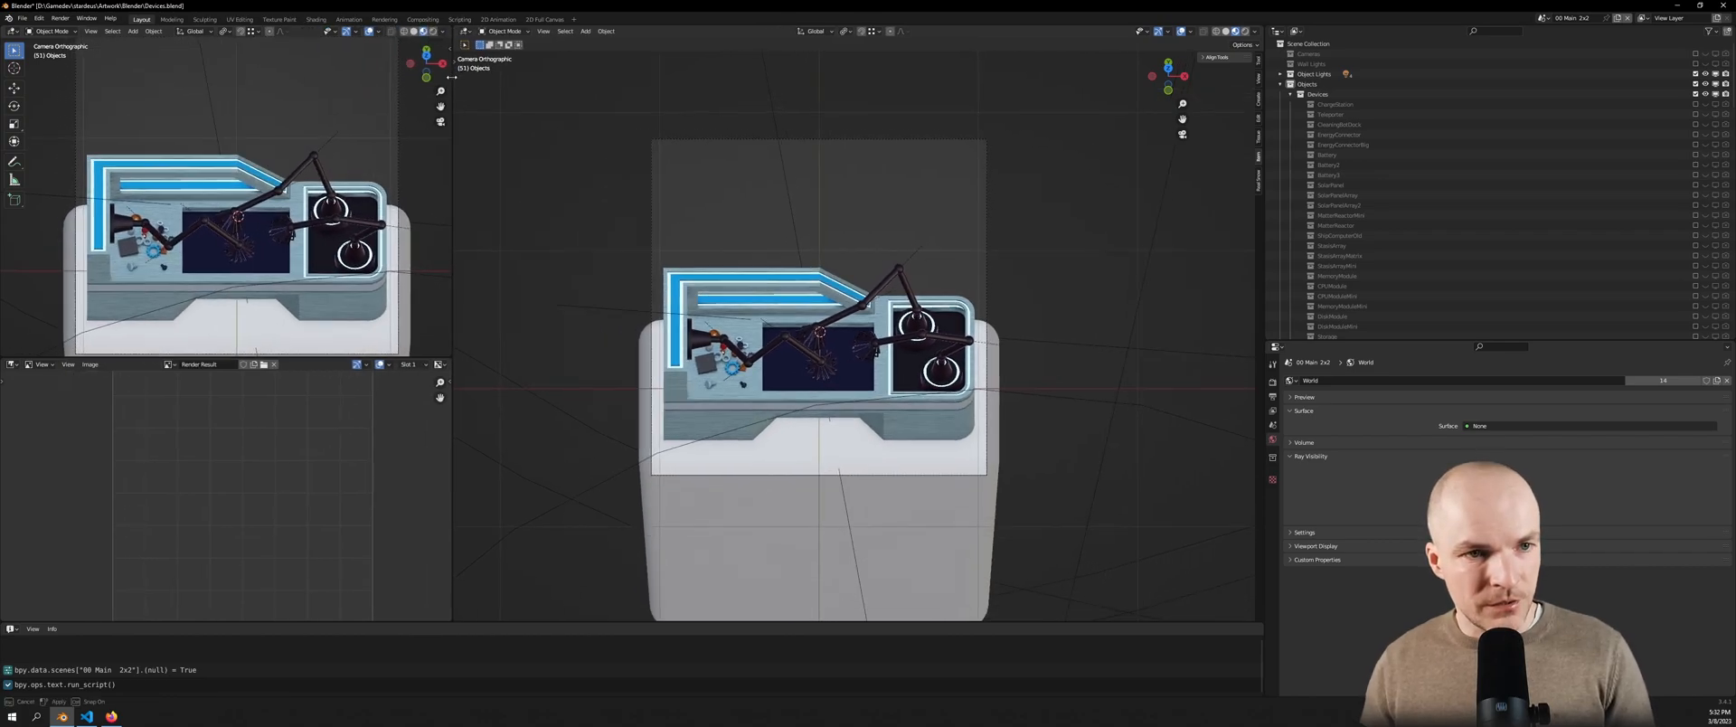
left_click(420, 31)
left_click_drag(452, 241, 325, 263)
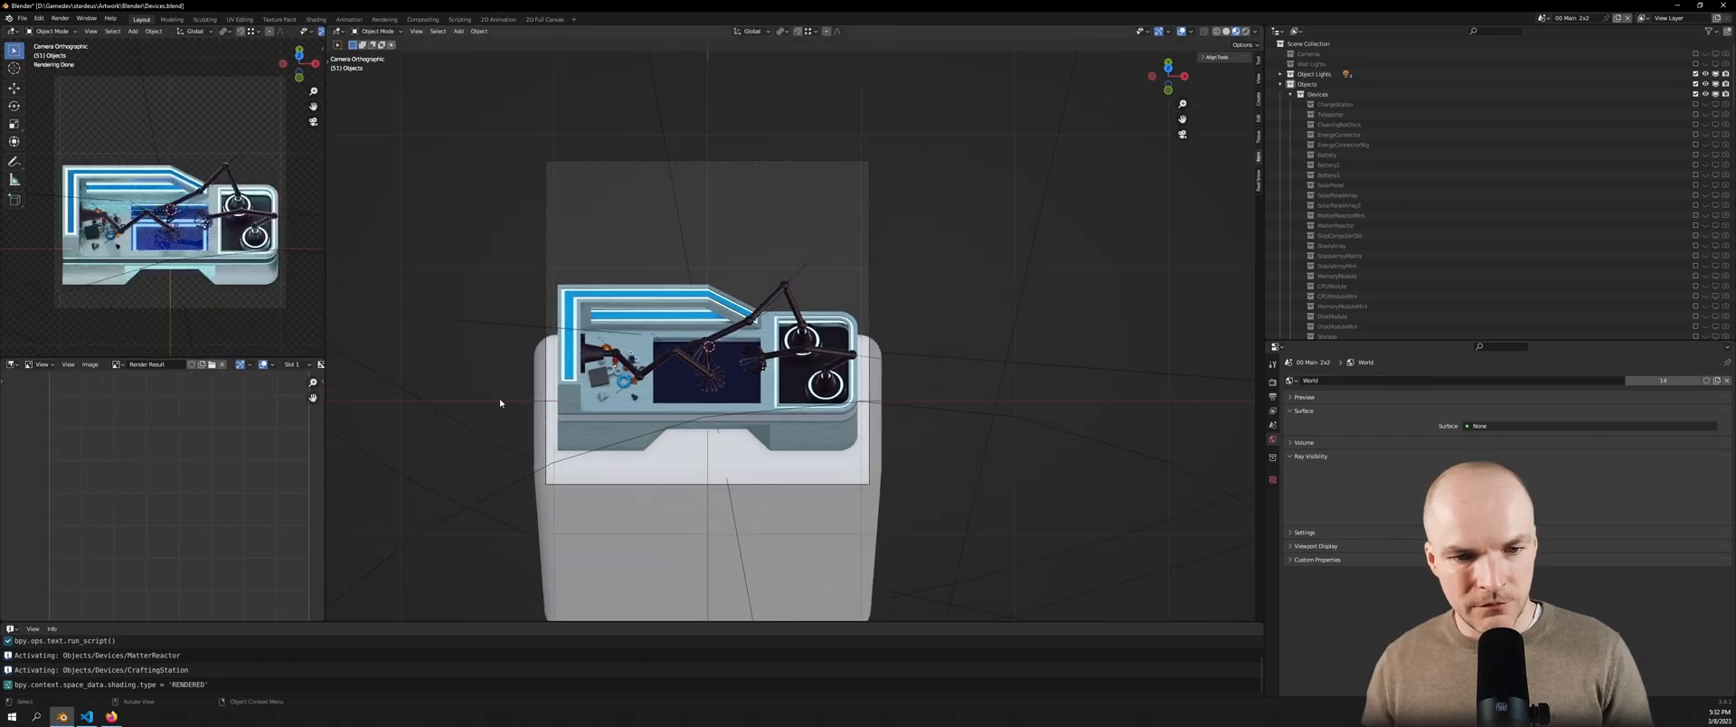
Render the crafting station image and check the result up close
key("F12")
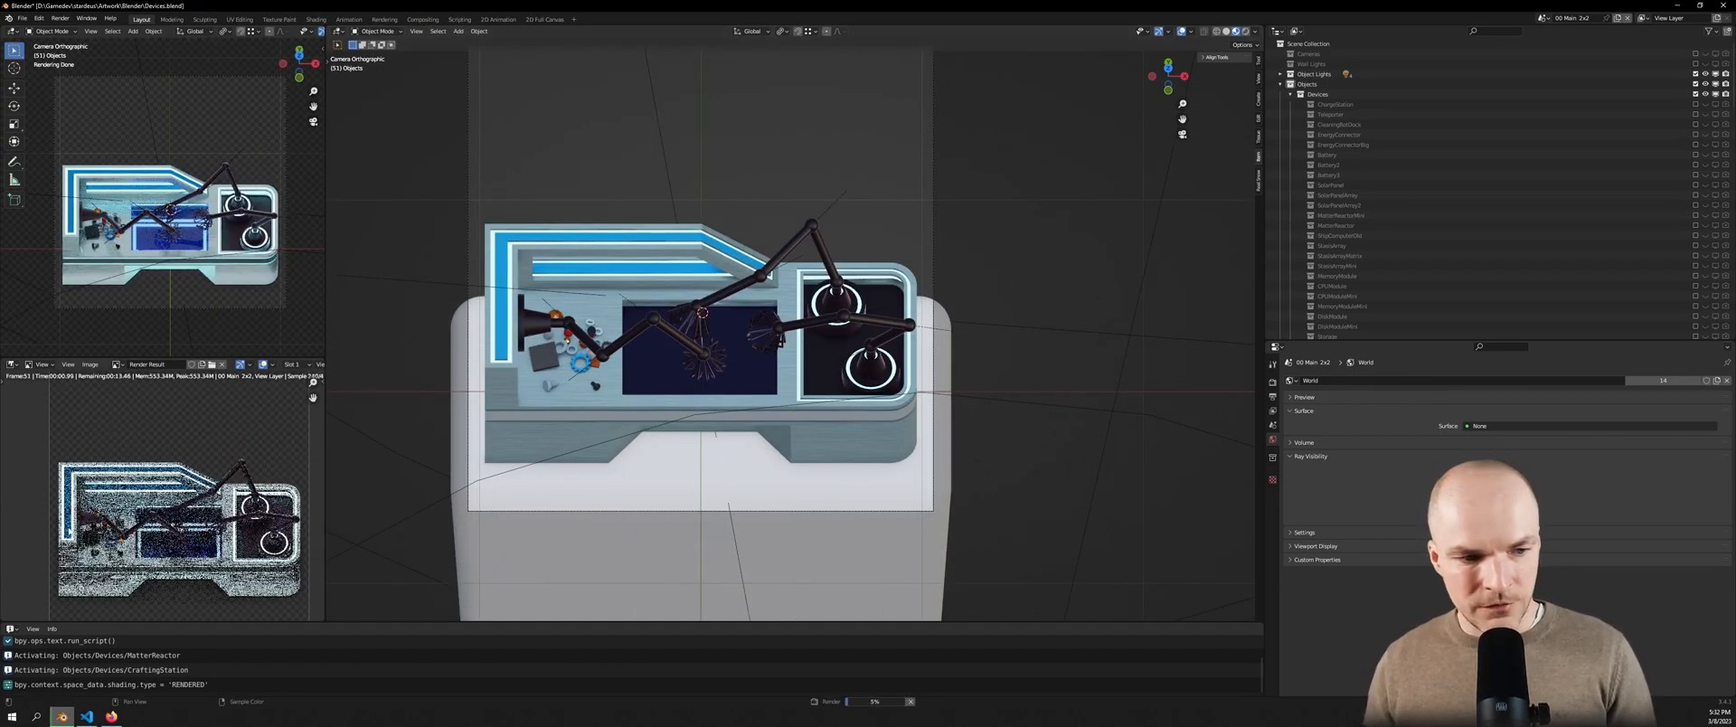
scroll(213, 545, "up", 5)
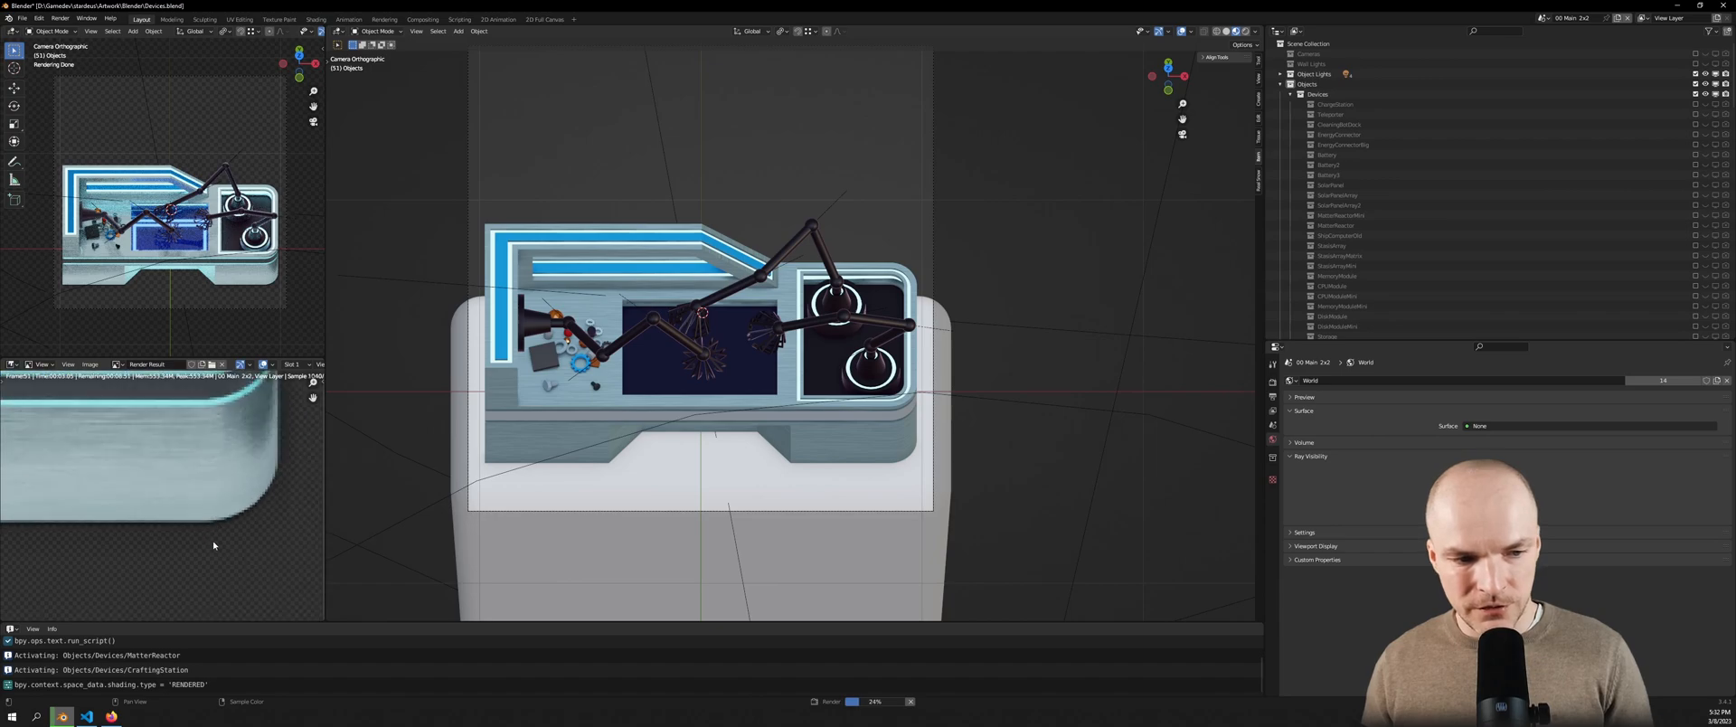
scroll(315, 440, "down", 8)
Widen the render result area, display only its Alpha channel and examine the soft shadow along the sprite's edges
left_click_drag(327, 438, 443, 434)
left_click(431, 364)
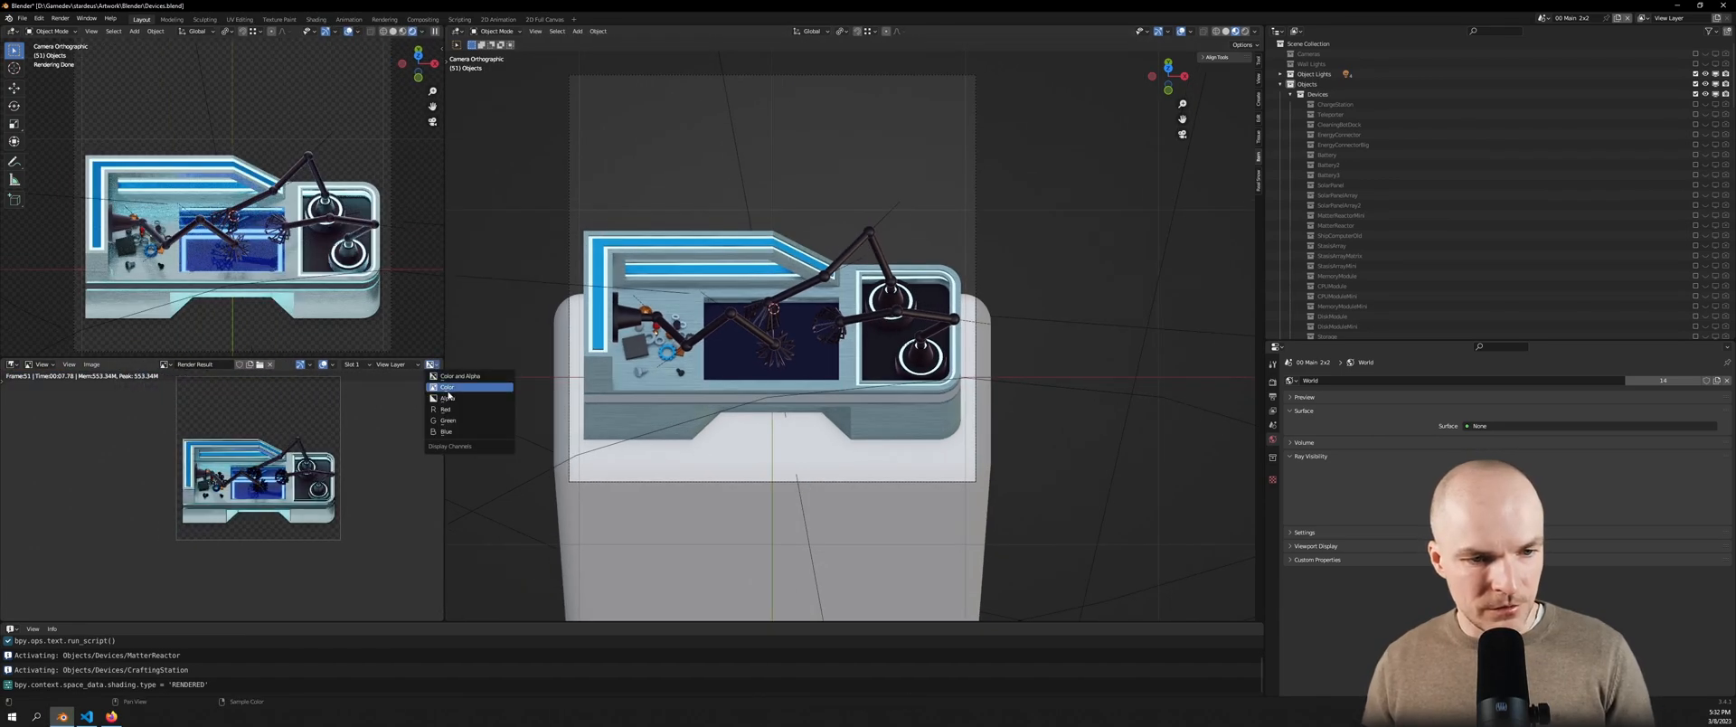
left_click(444, 394)
scroll(338, 516, "up", 6)
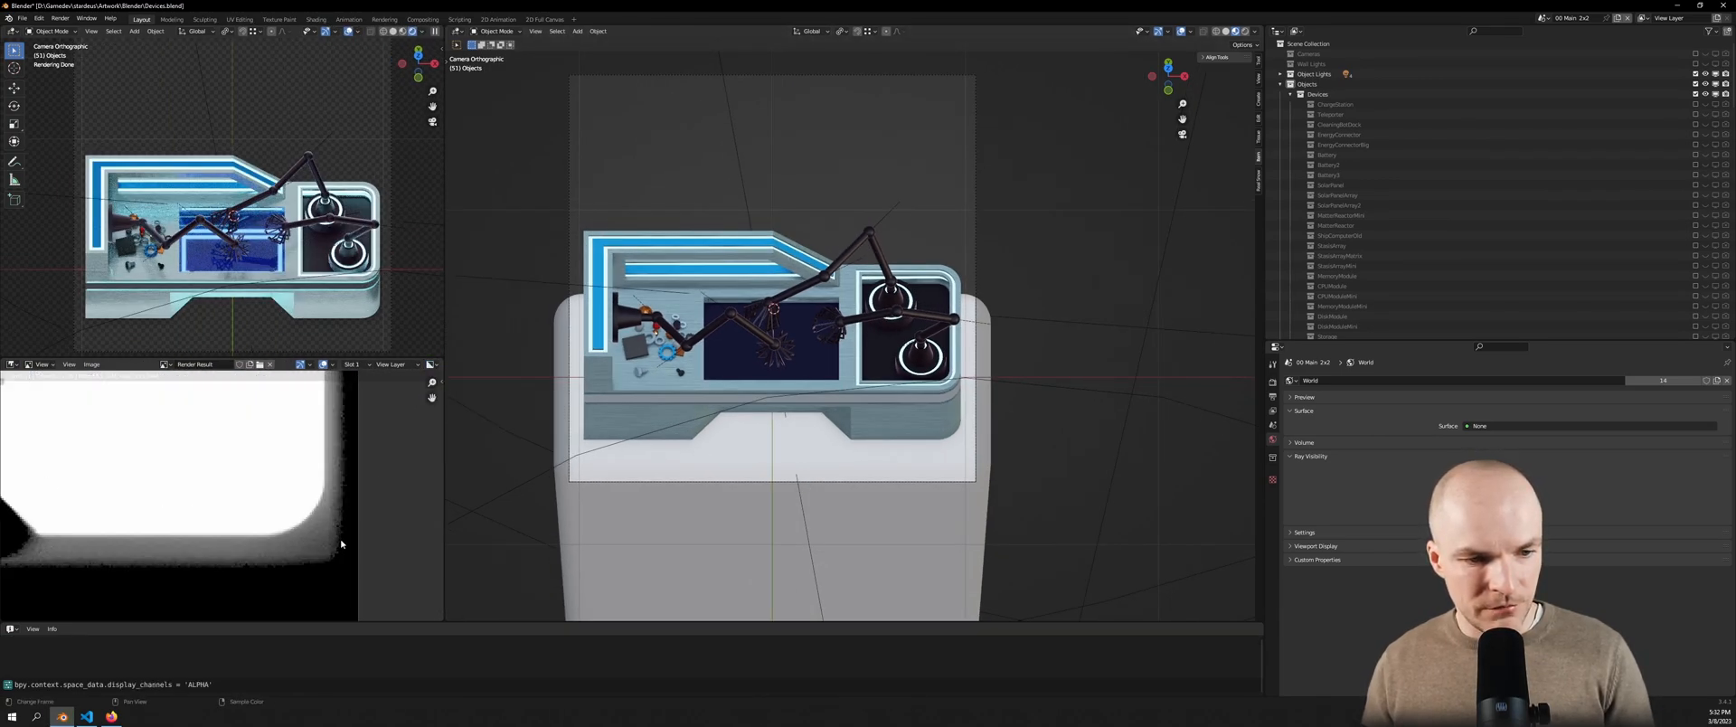
scroll(338, 516, "down", 4)
scroll(56, 540, "up", 6)
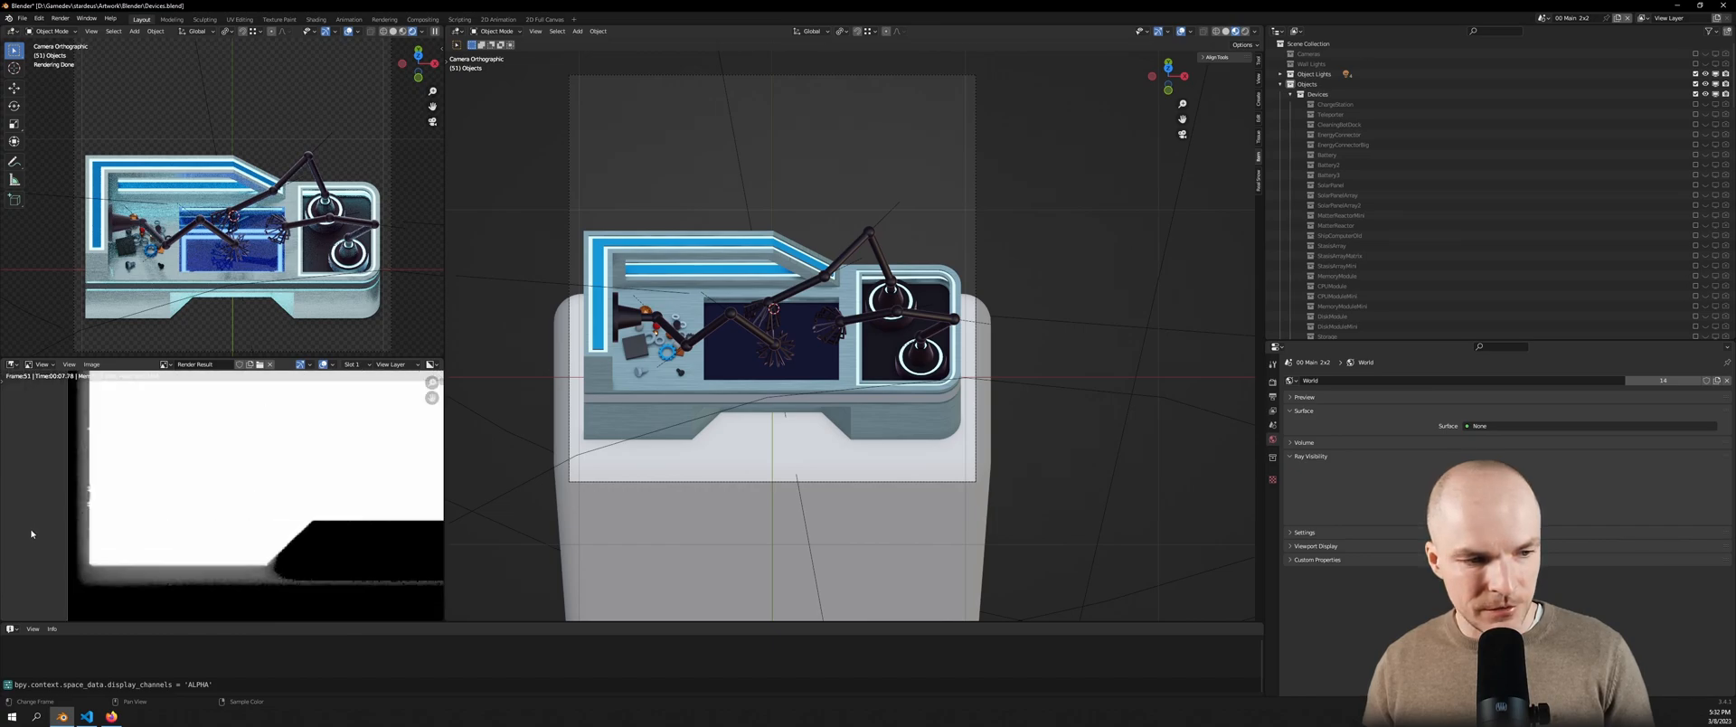
scroll(77, 536, "down", 6)
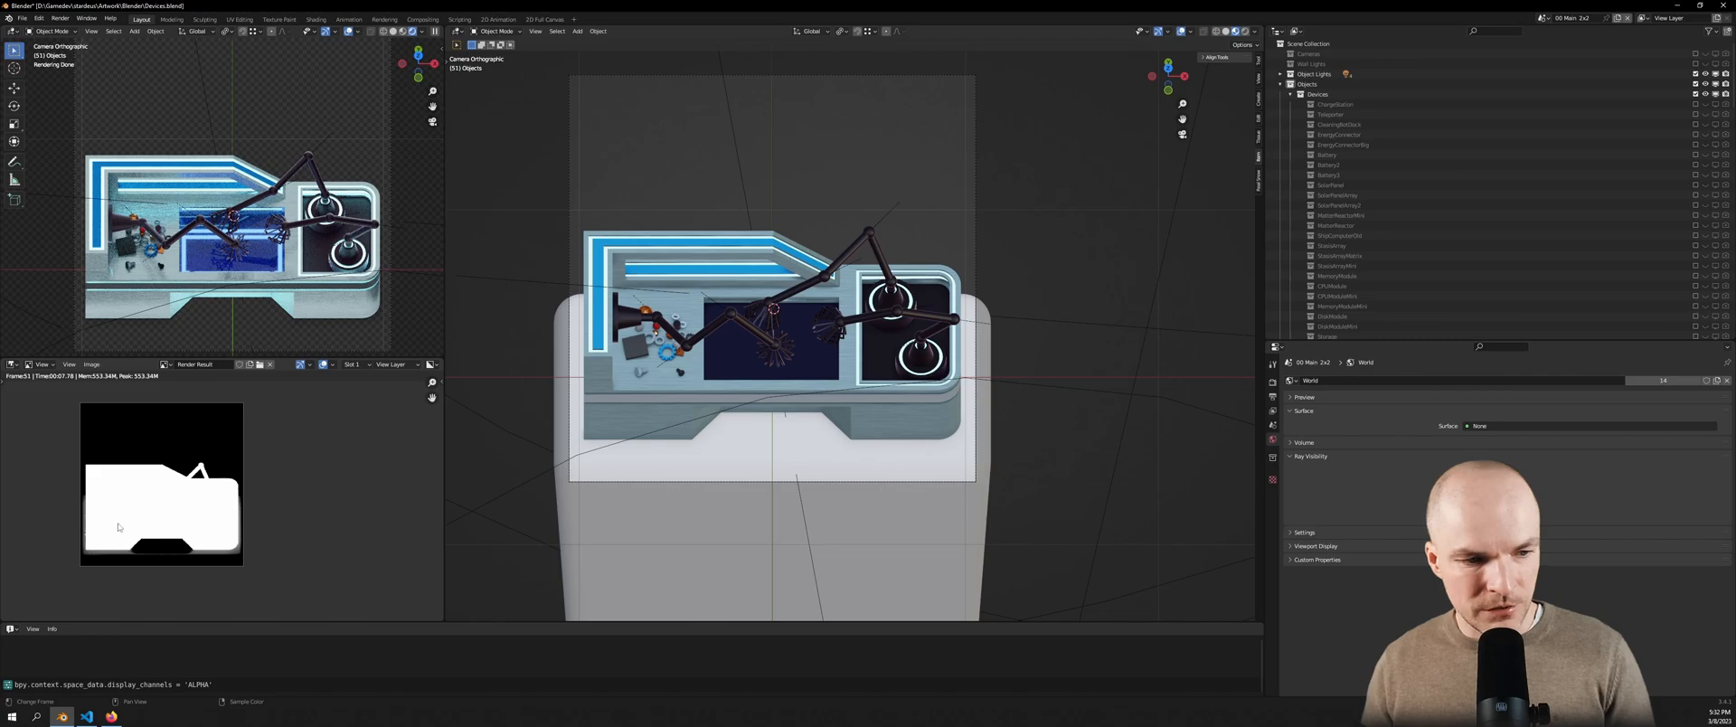
scroll(226, 511, "up", 4)
scroll(136, 524, "down", 4)
middle_click_drag(87, 535, 145, 551)
Display the render result's Color channel alone, and restore the display to Color and Alpha
left_click(433, 364)
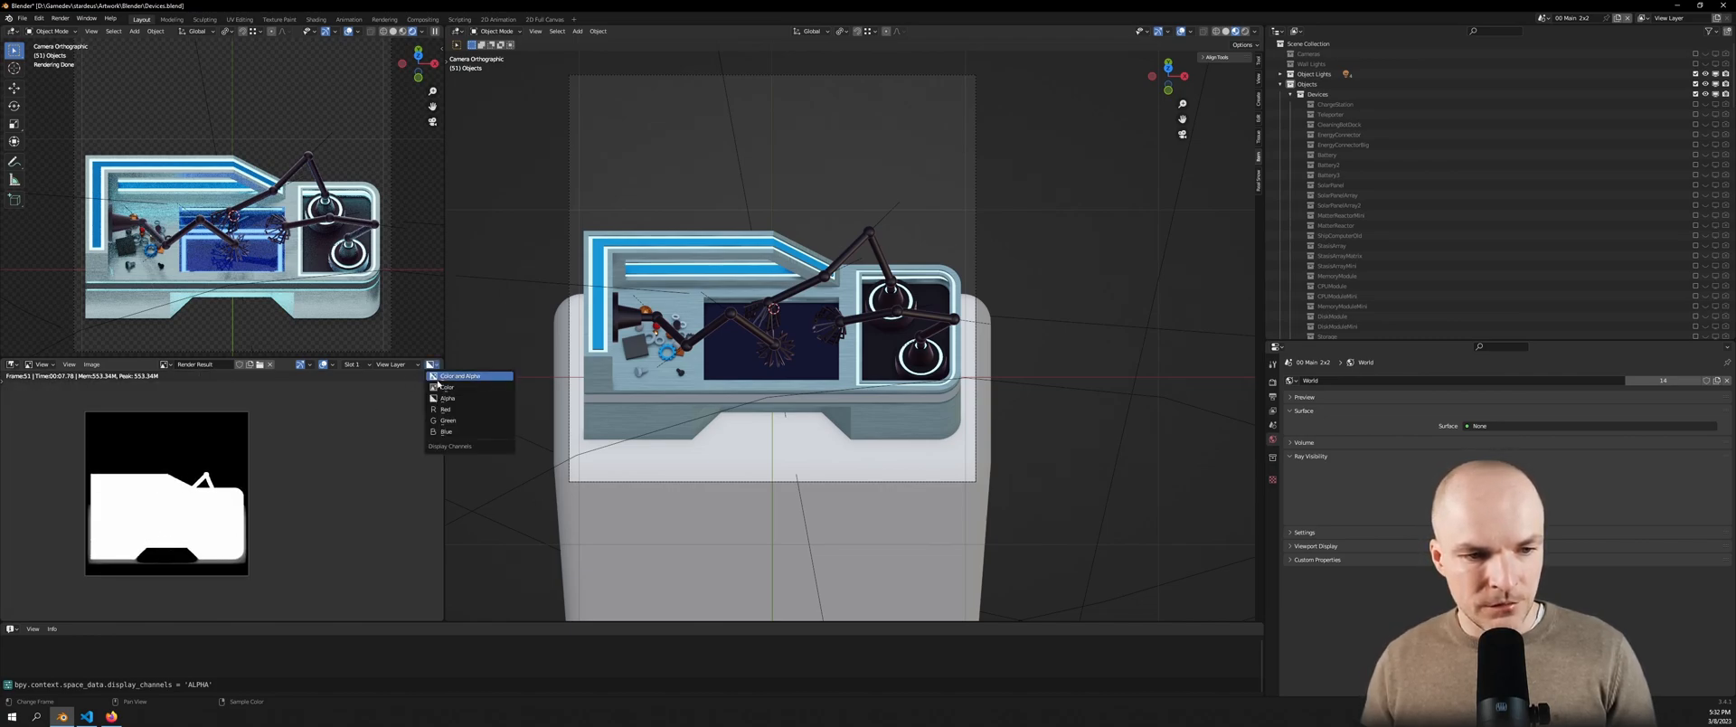
left_click(443, 387)
left_click(433, 364)
left_click(460, 375)
scroll(195, 549, "up", 3)
scroll(196, 550, "down", 2)
middle_click_drag(195, 550, 253, 554)
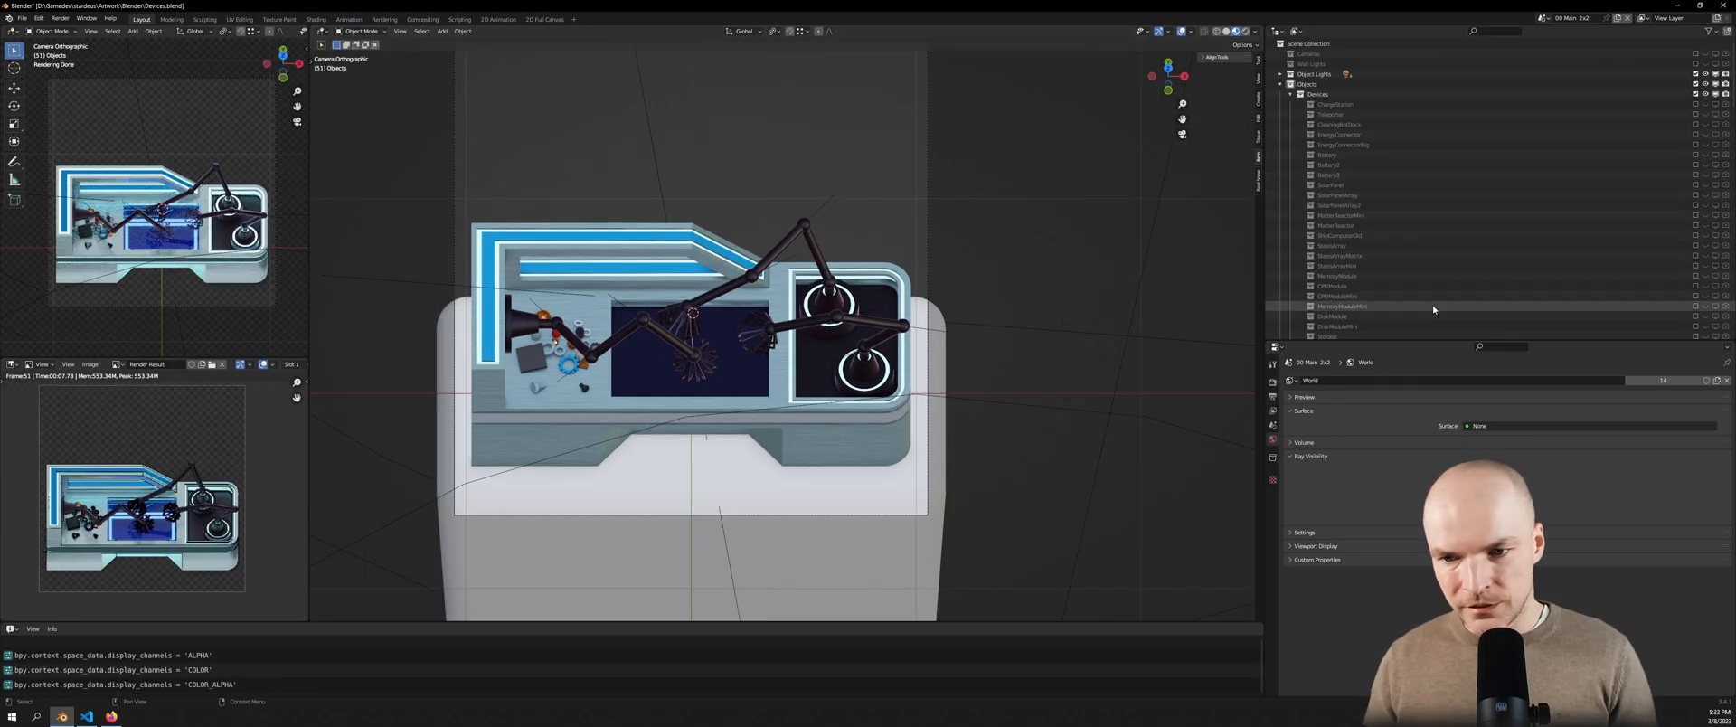
Look through the device collections listed under Objects in the scene
scroll(1360, 87, "down", 10)
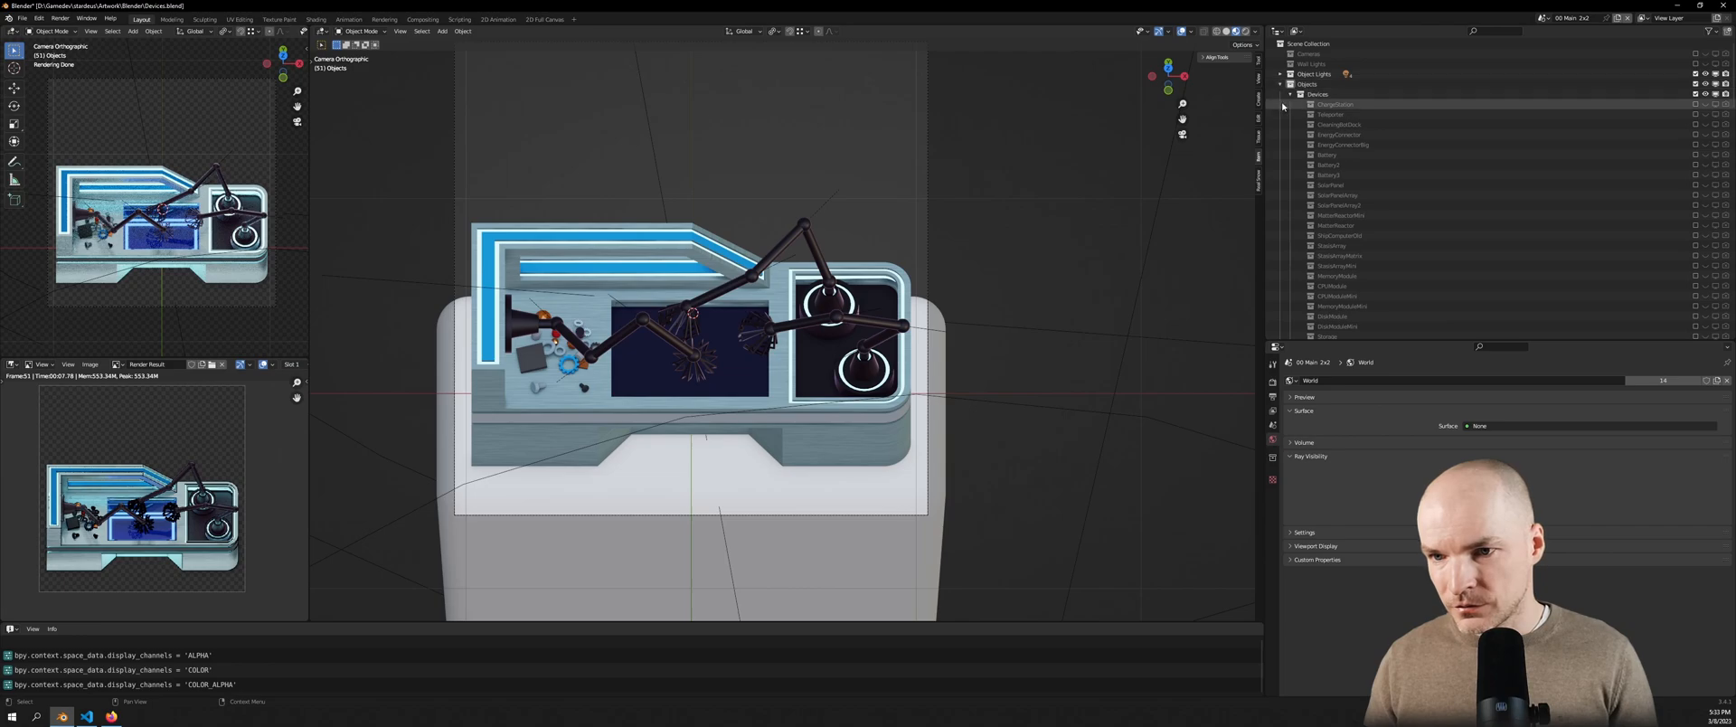
scroll(1380, 268, "down", 4)
scroll(1342, 217, "up", 15)
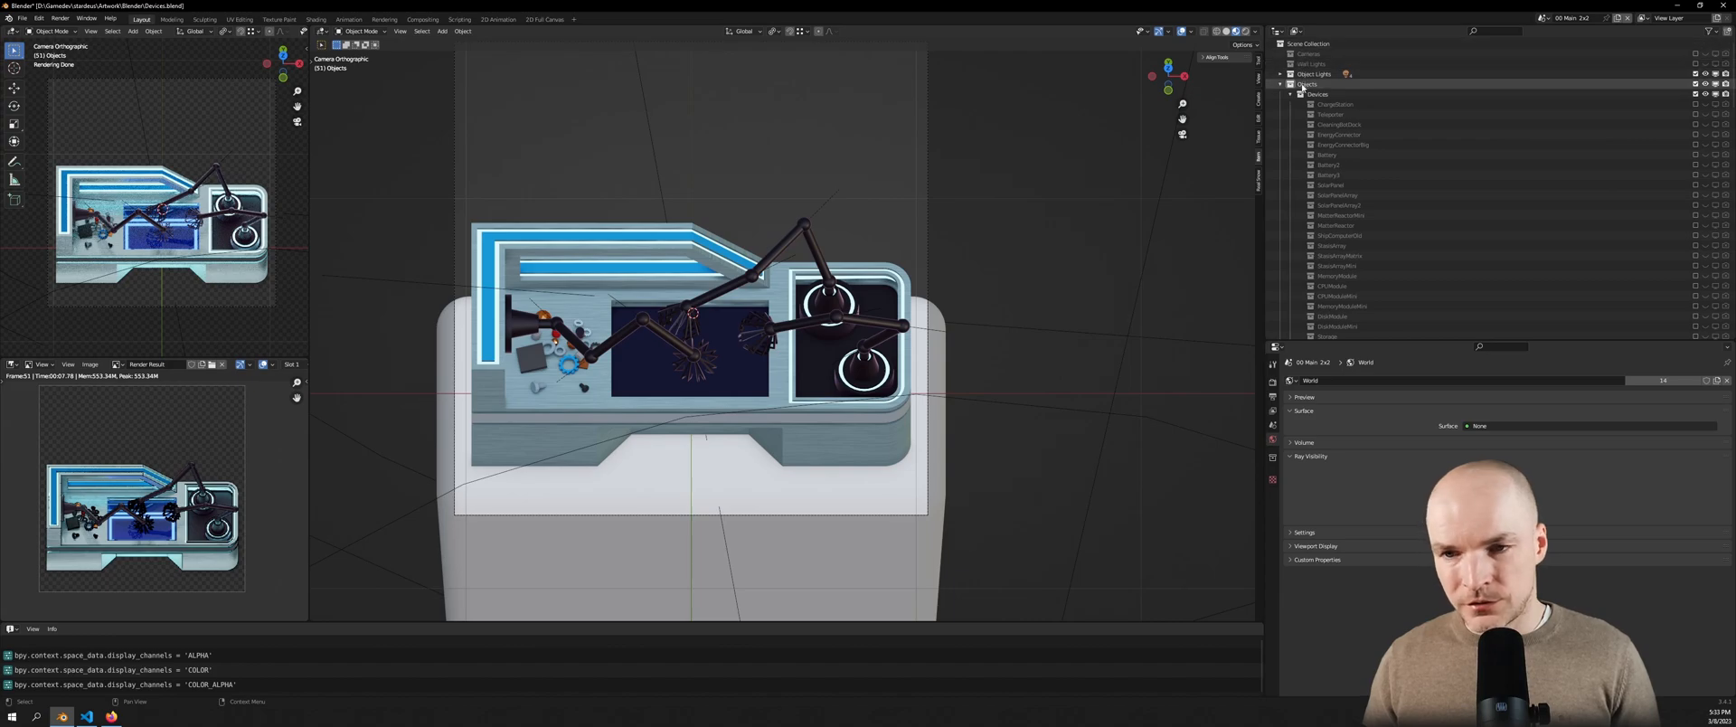
Switch to Visual Studio Code and review the SPRITES device definitions in sprite_defs.py, including the FusionDrive entry
left_click(87, 717)
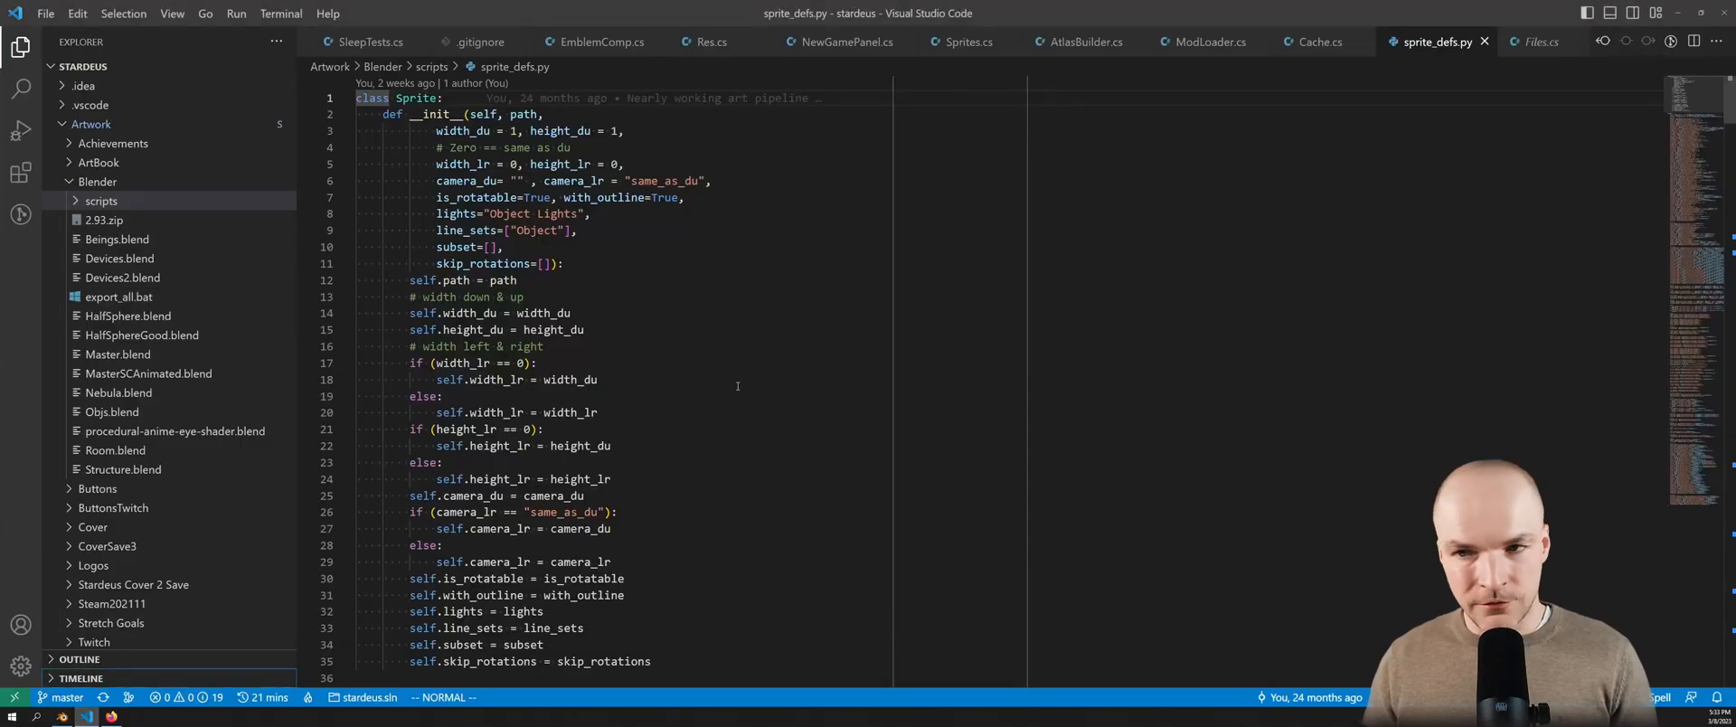
scroll(1378, 326, "down", 10)
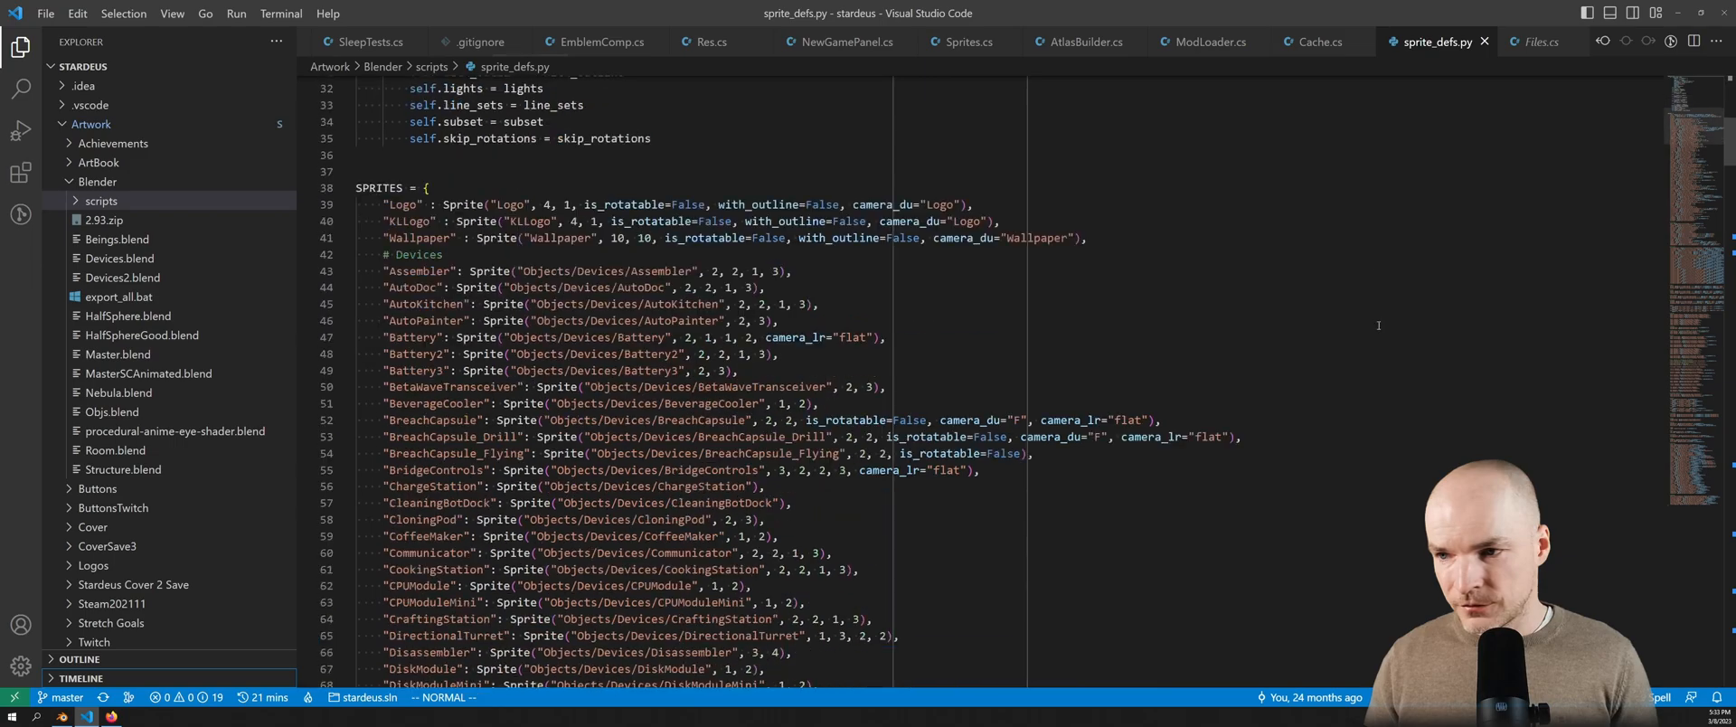
scroll(386, 284, "down", 7)
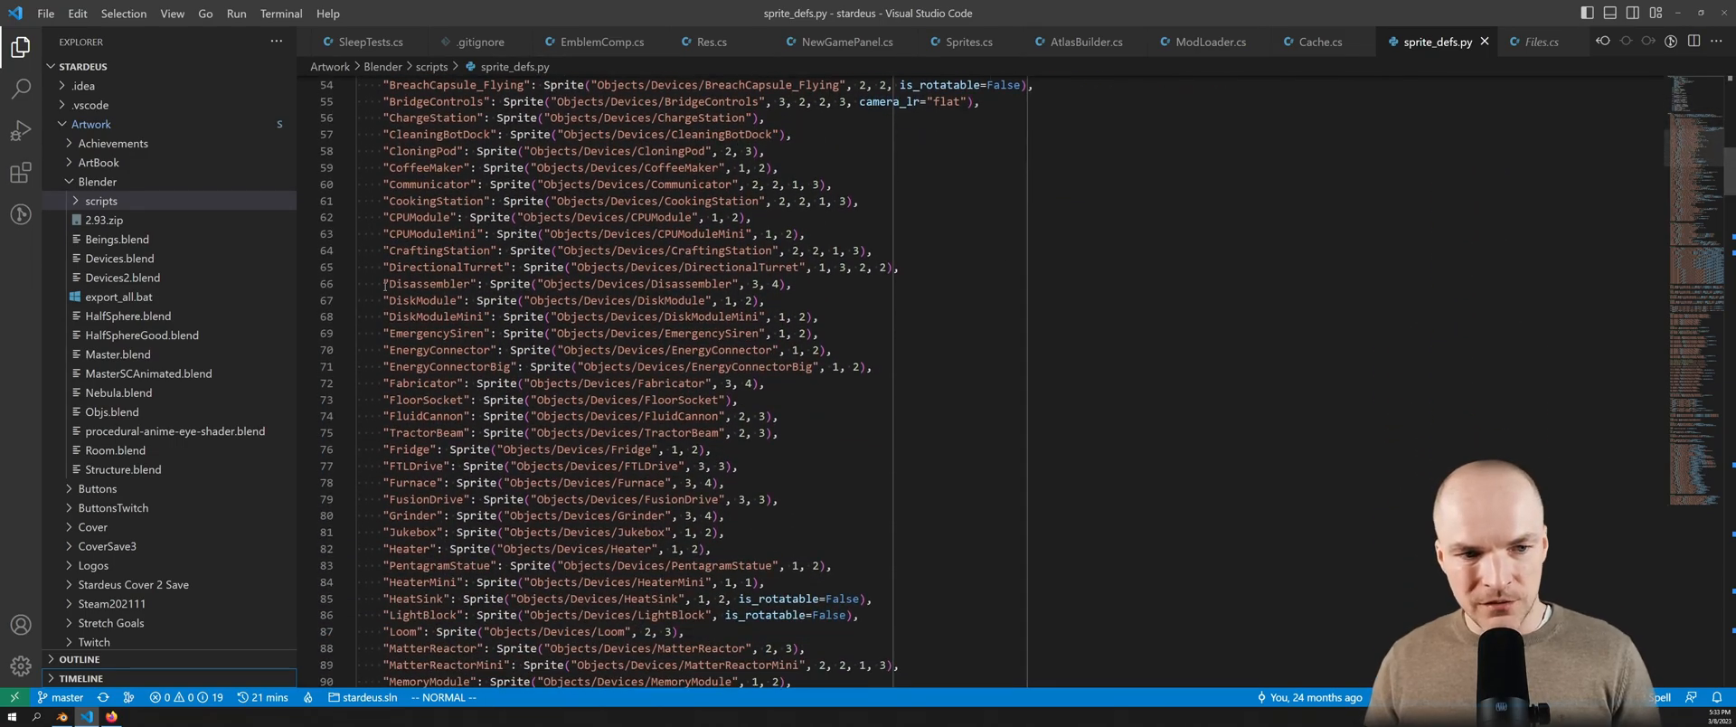
scroll(383, 282, "down", 4)
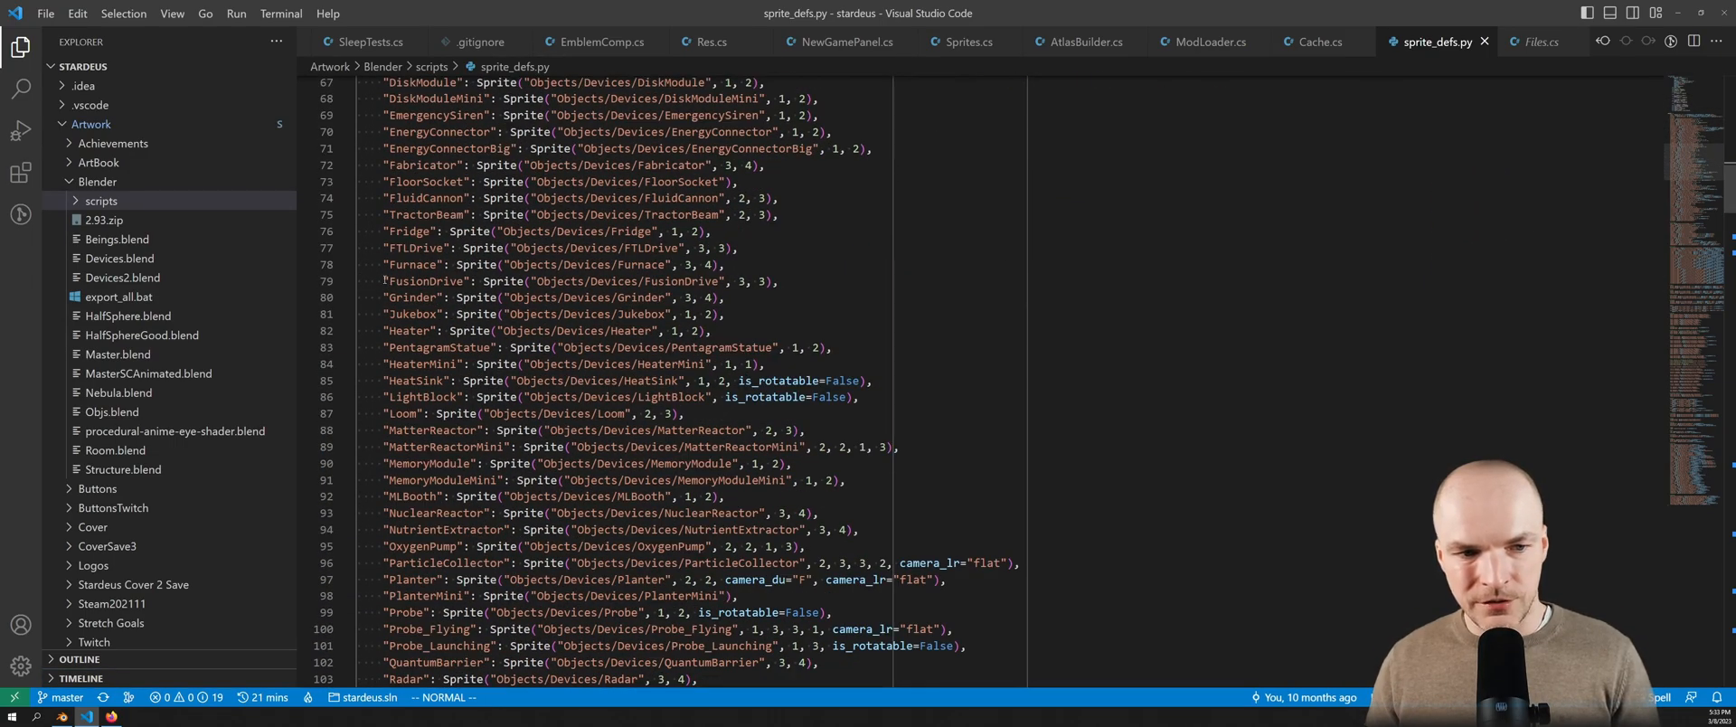
left_click(385, 280)
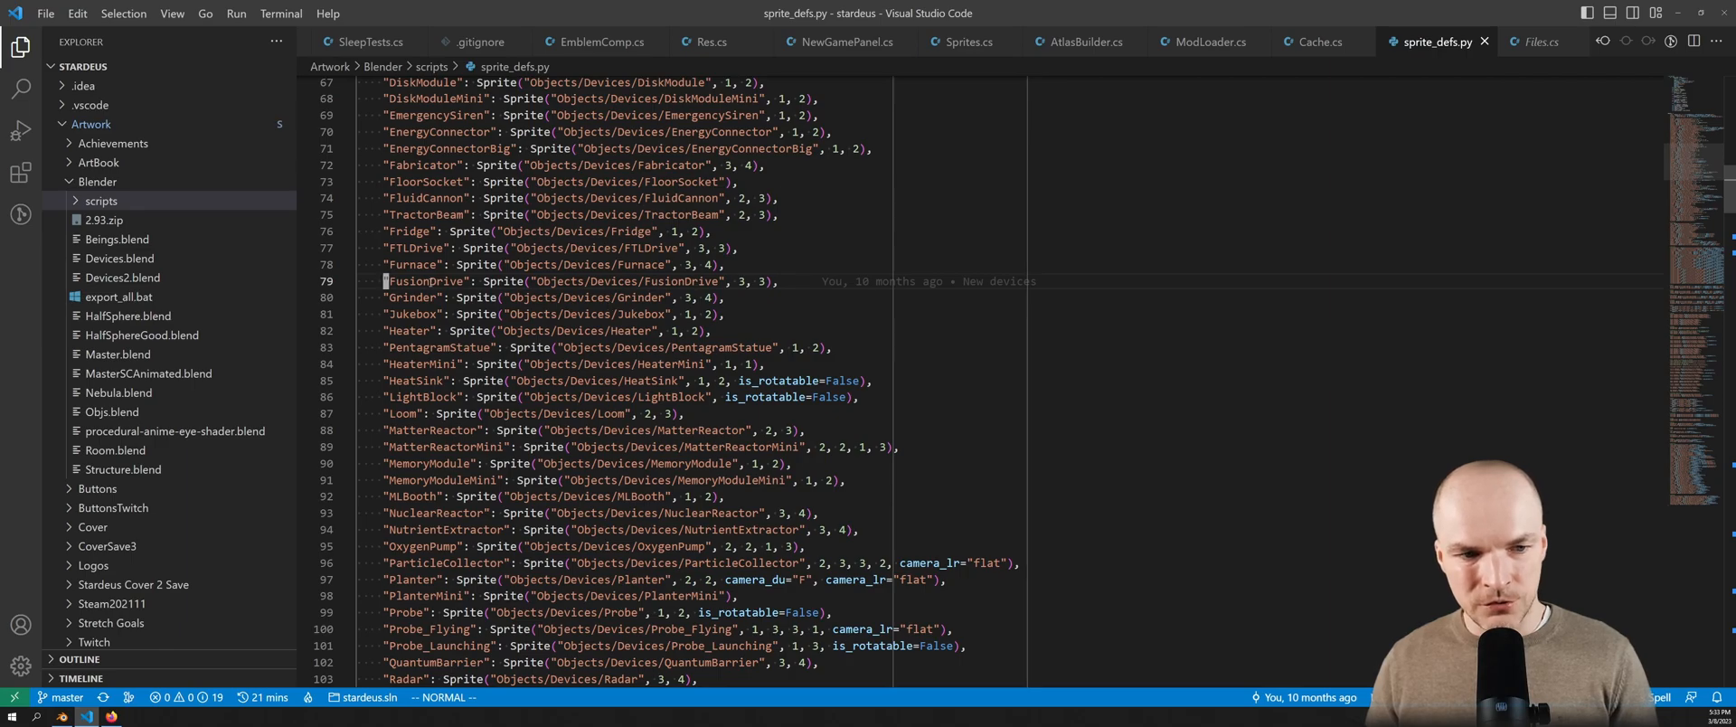
mouse_move(387, 282)
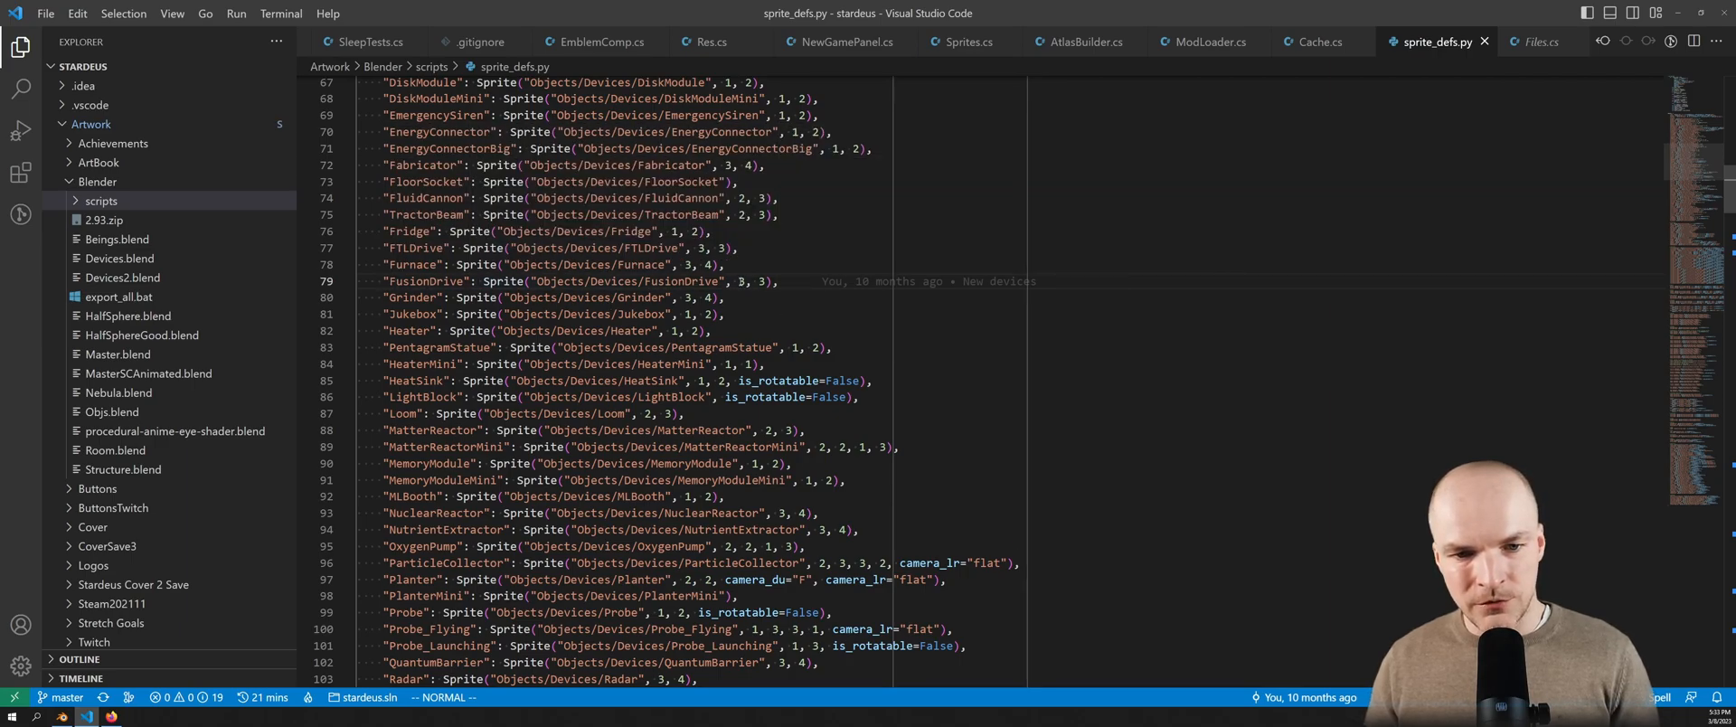
scroll(985, 328, "down", 6)
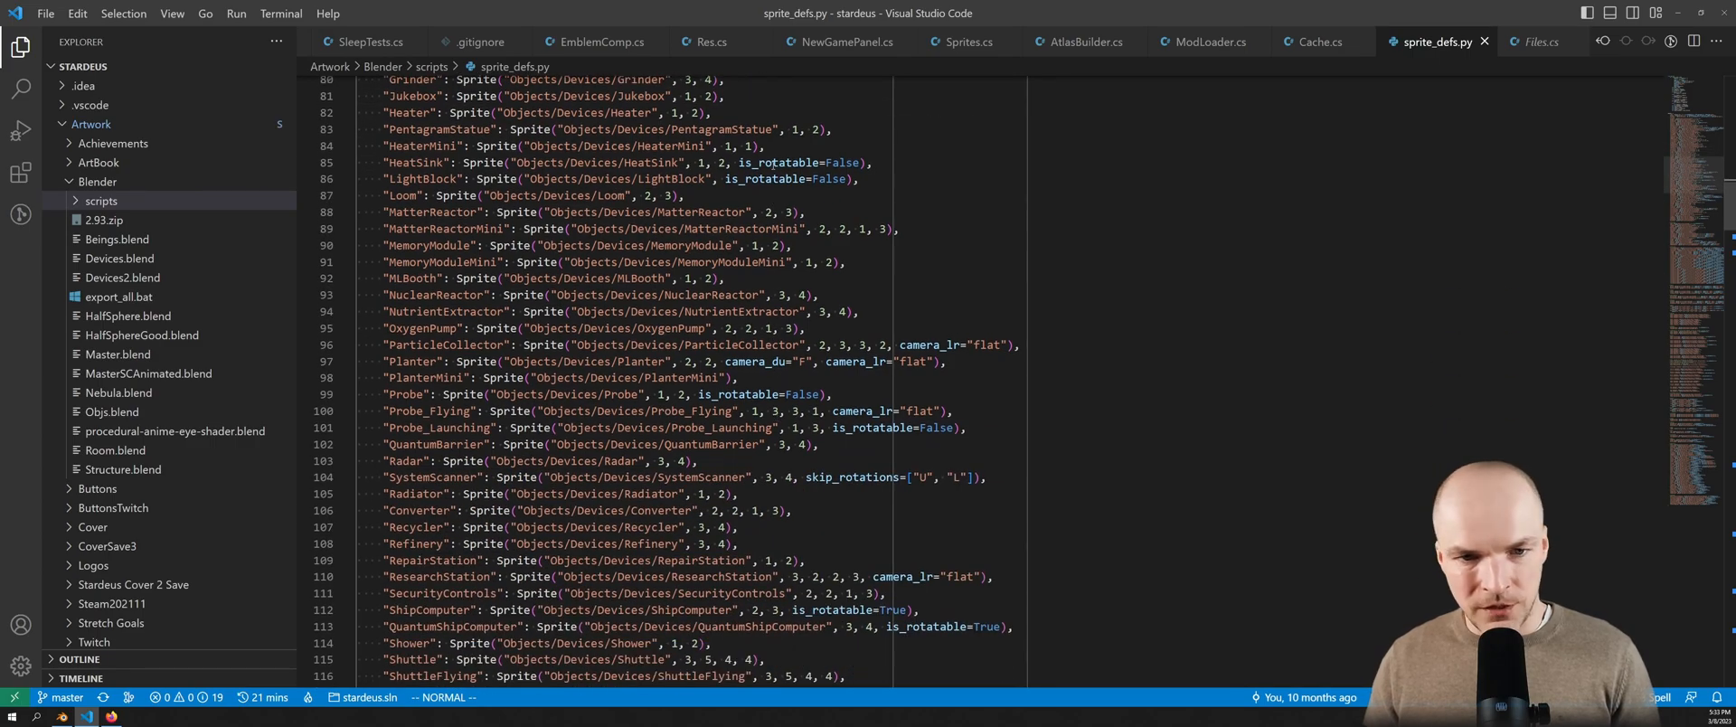
Read through the remaining device sprite definitions in sprite_defs.py down to the Furniture section
scroll(990, 331, "down", 2)
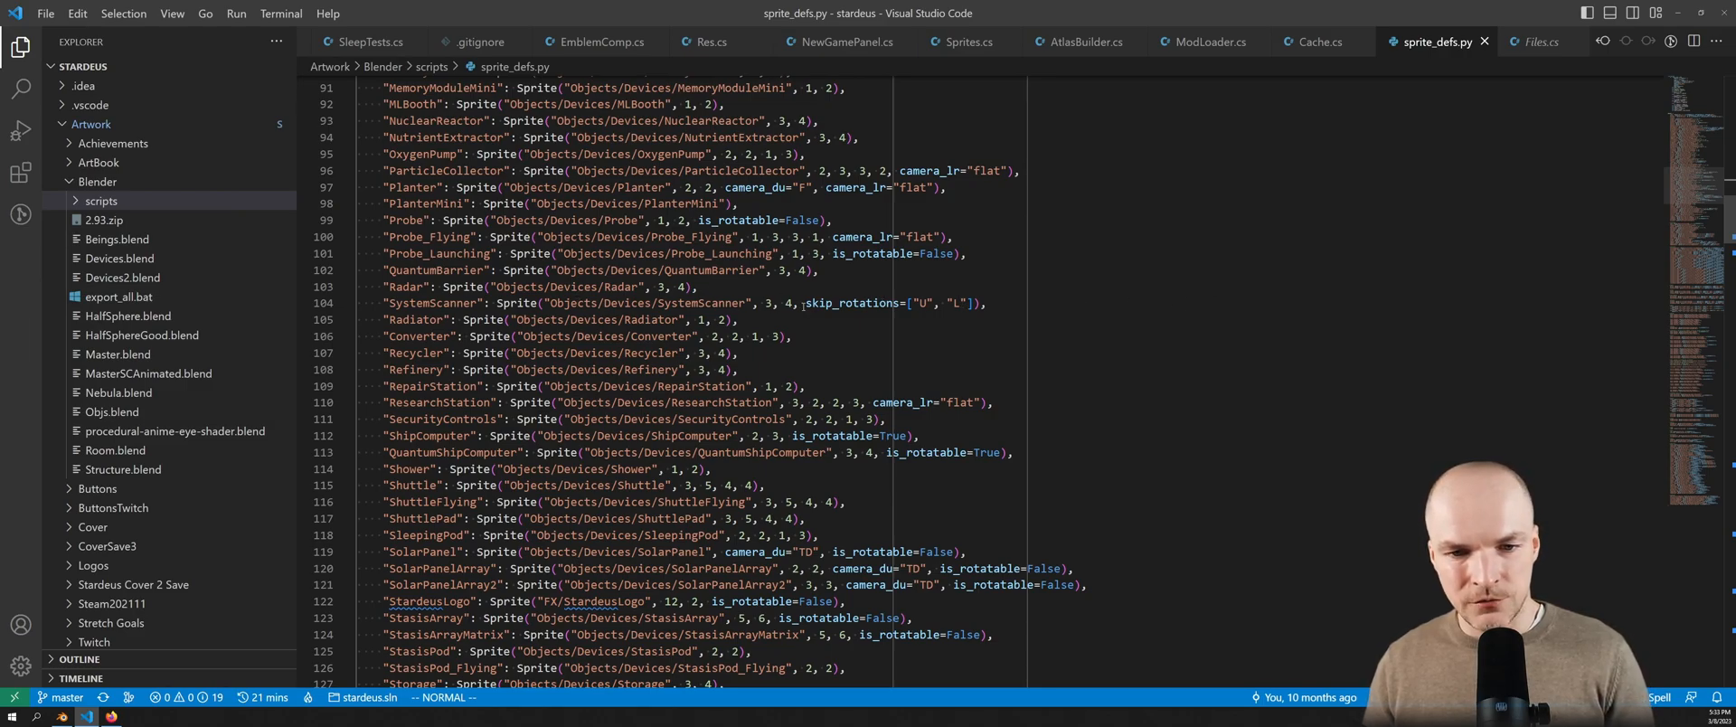
scroll(451, 345, "down", 9)
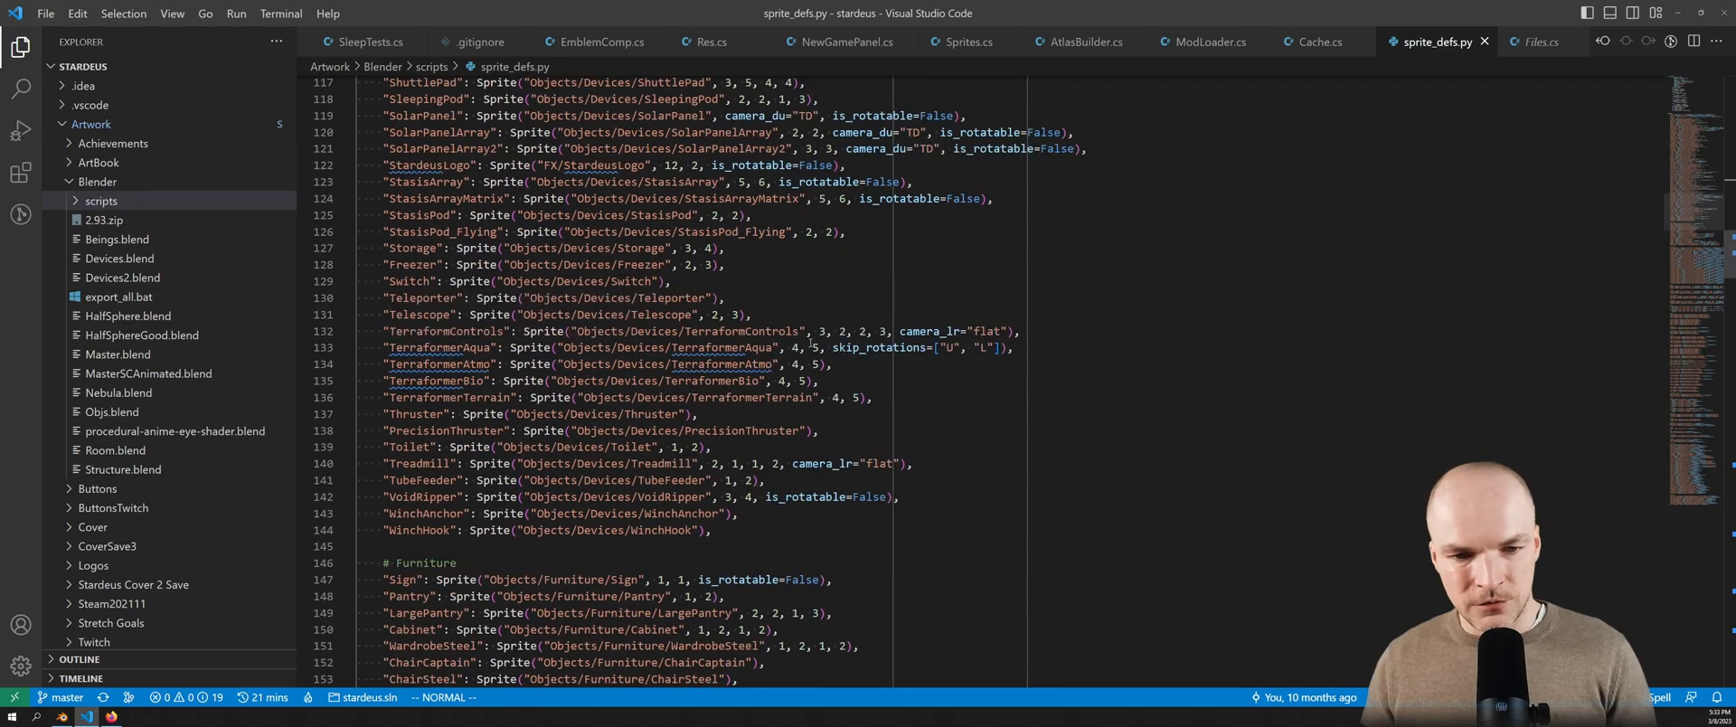
scroll(825, 425, "down", 3)
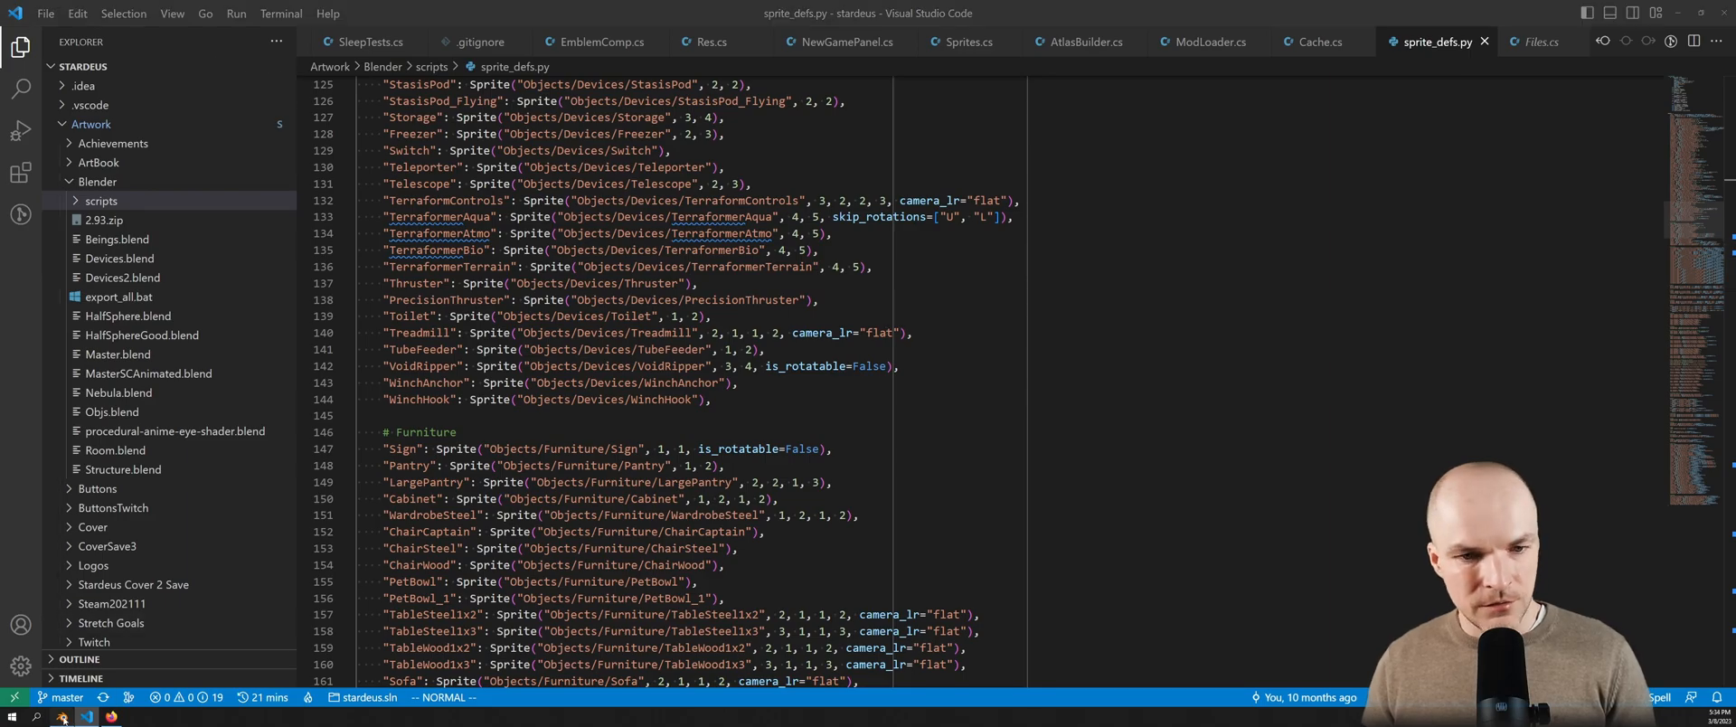
Switch to Blender, activate the Treadmill device with the Stardeus activation command, and render its sprite
key("alt+Tab")
key("F3")
type("activate tread")
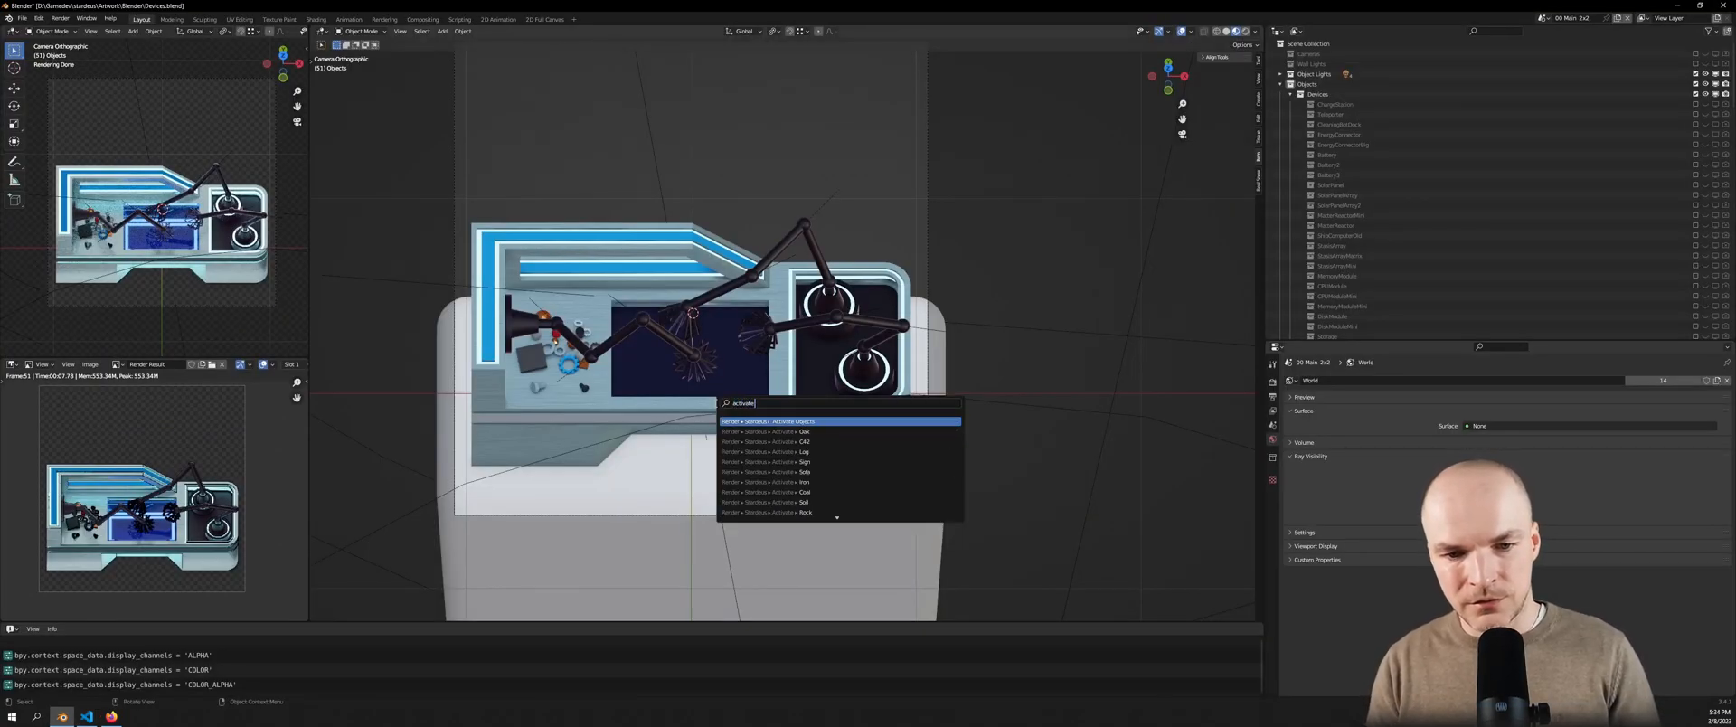
key("Return")
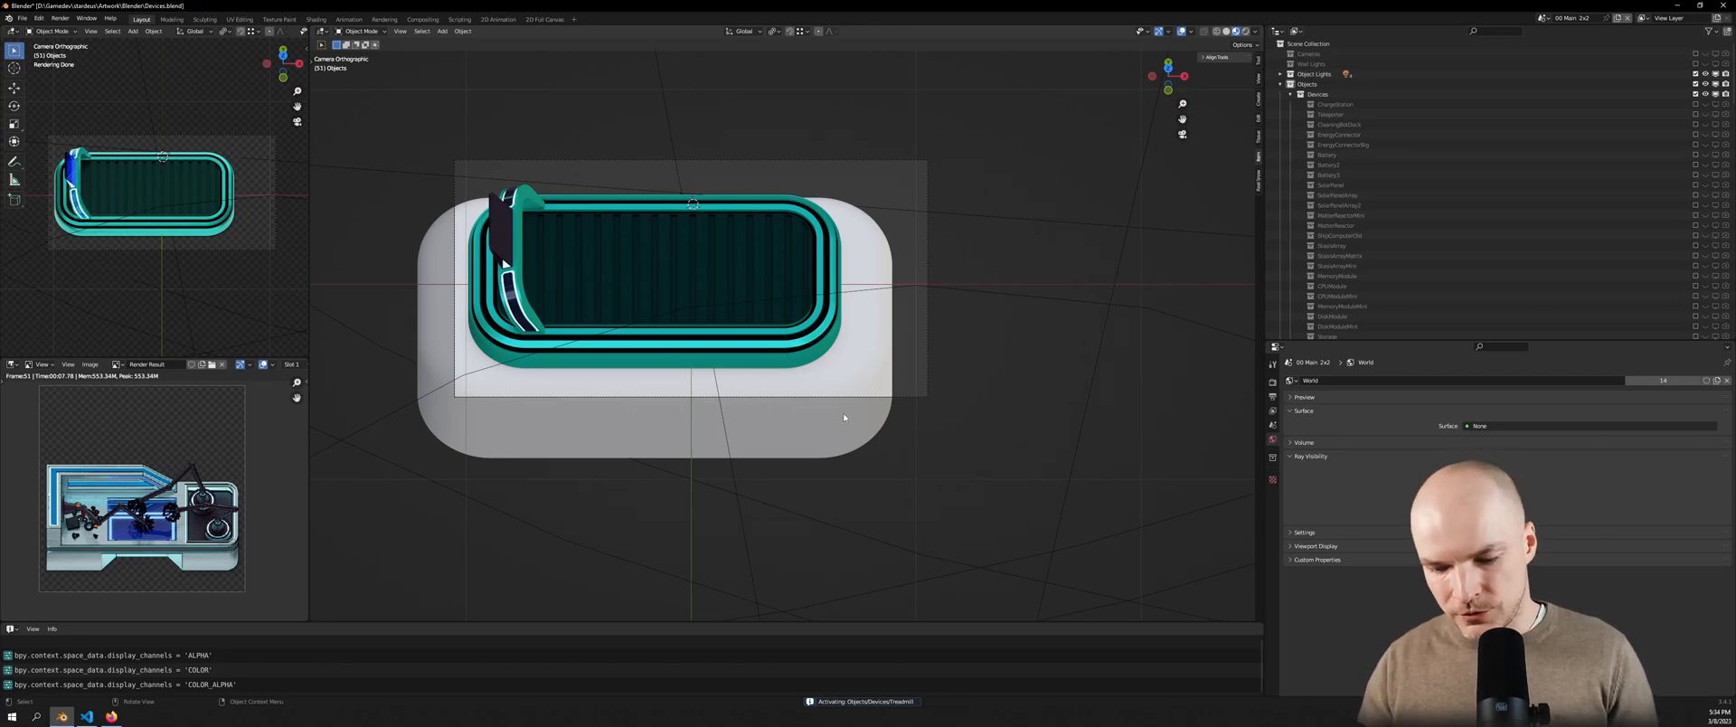
key("F12")
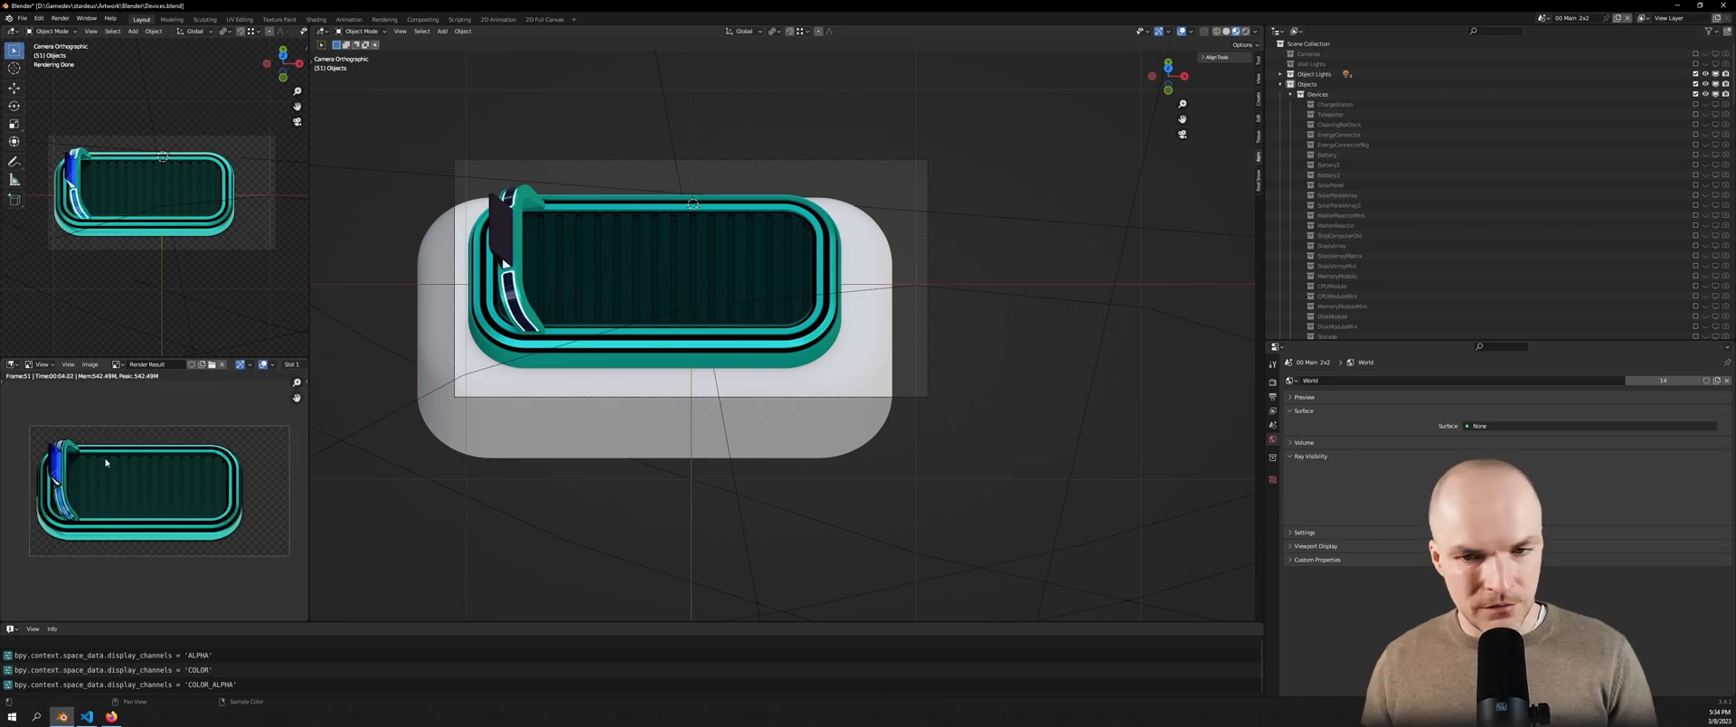
Select the Fill light beside the treadmill in the 3D scene and render the image again
scroll(106, 462, "down", 1)
scroll(737, 383, "down", 6)
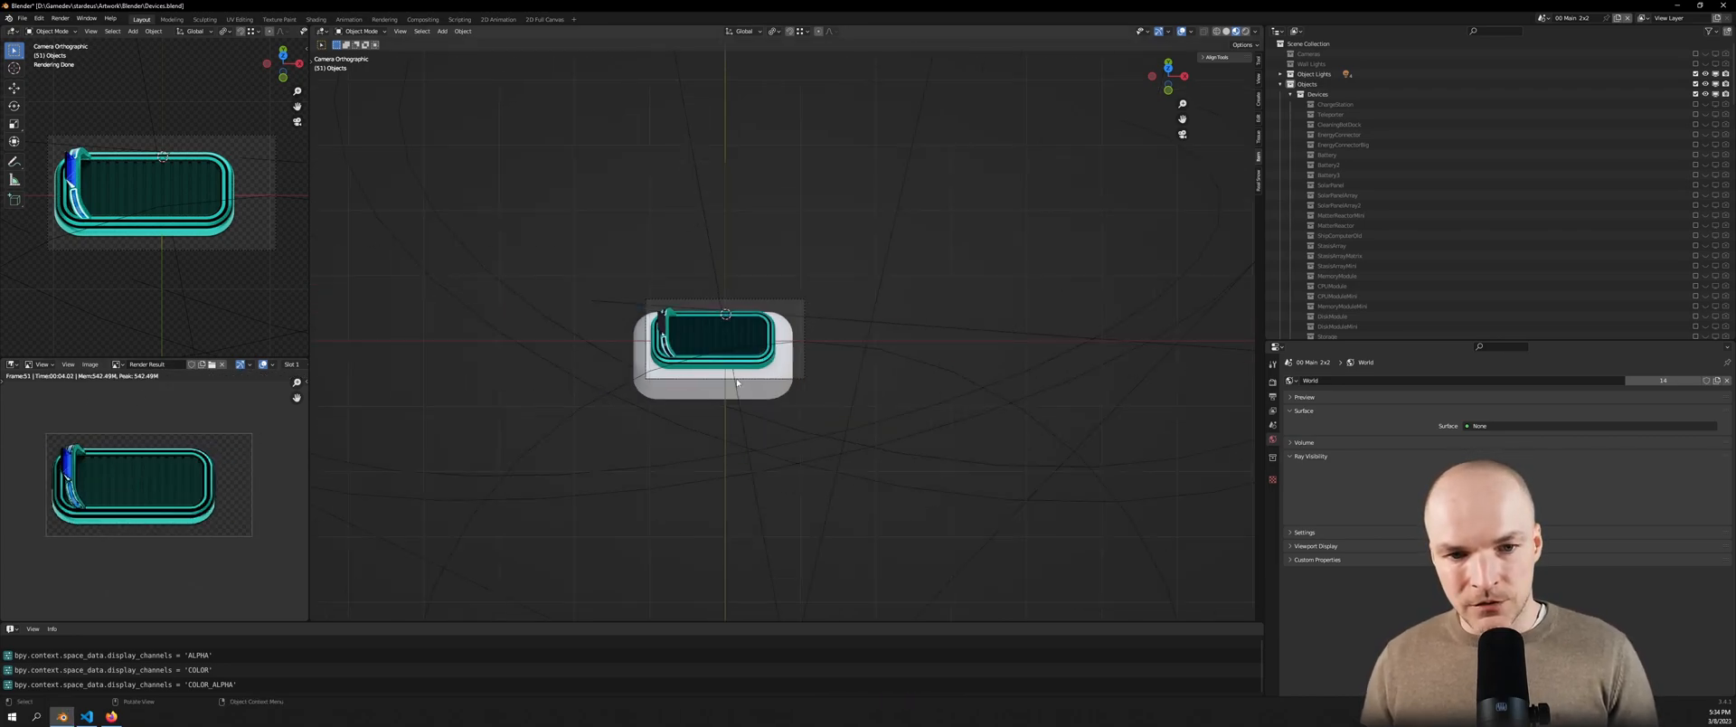
middle_click_drag(836, 395, 795, 283)
scroll(757, 343, "down", 14)
left_click(793, 281)
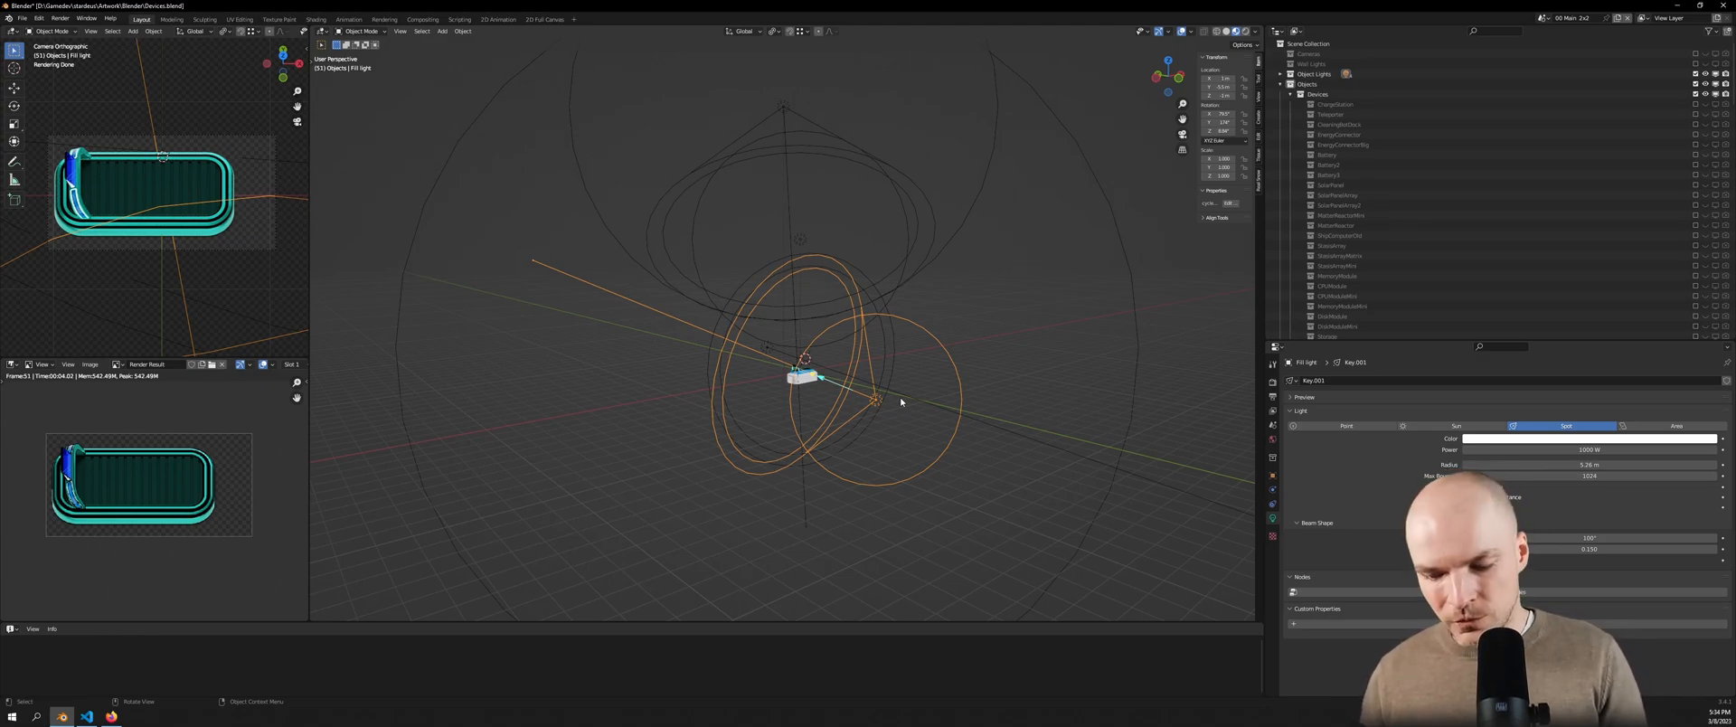
key("F12")
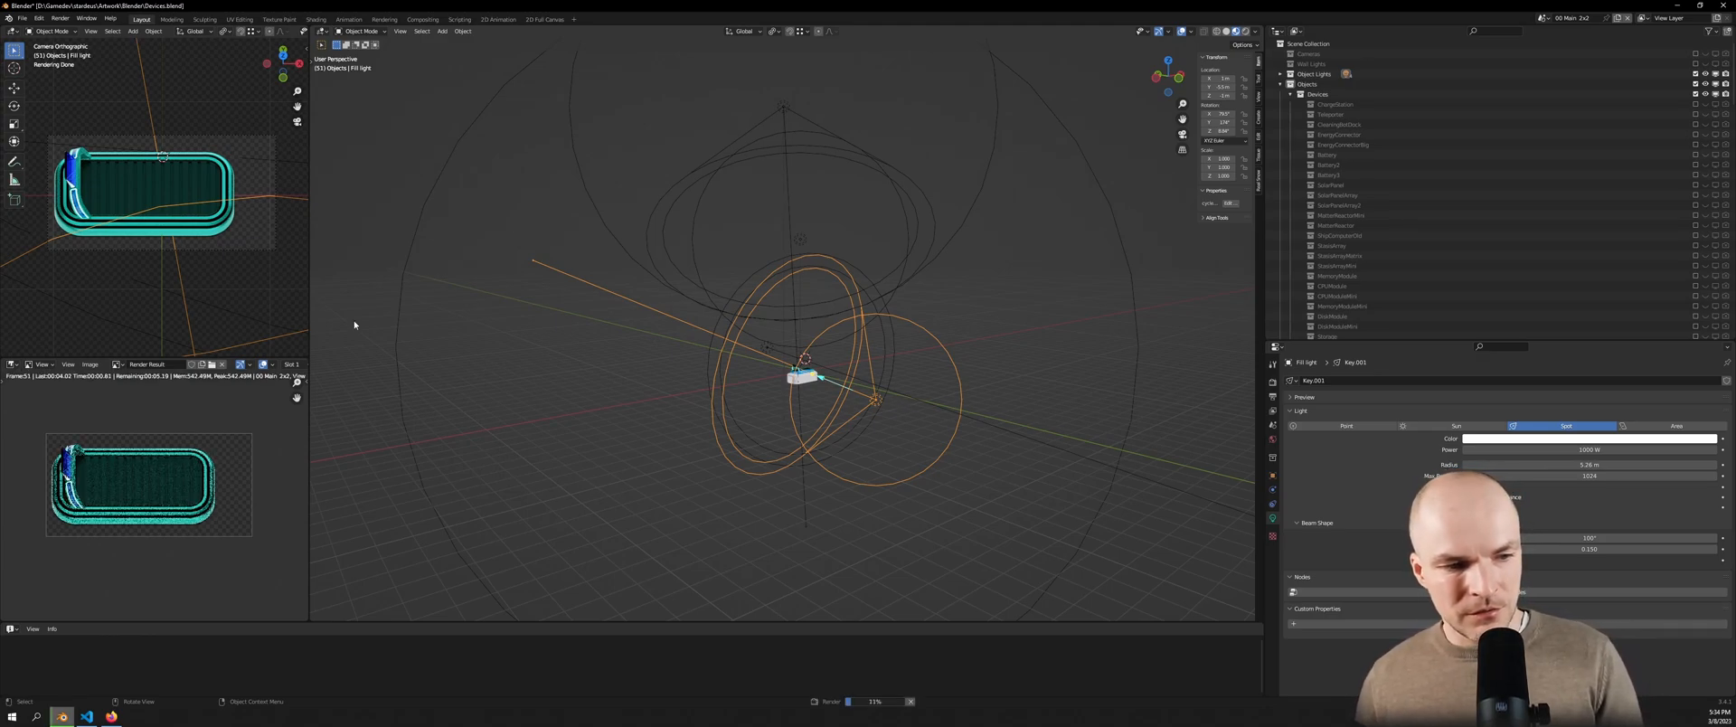
Examine the light rig and treadmill model from several angles and distances, rendering the sprite once more
middle_click_drag(570, 383, 967, 375)
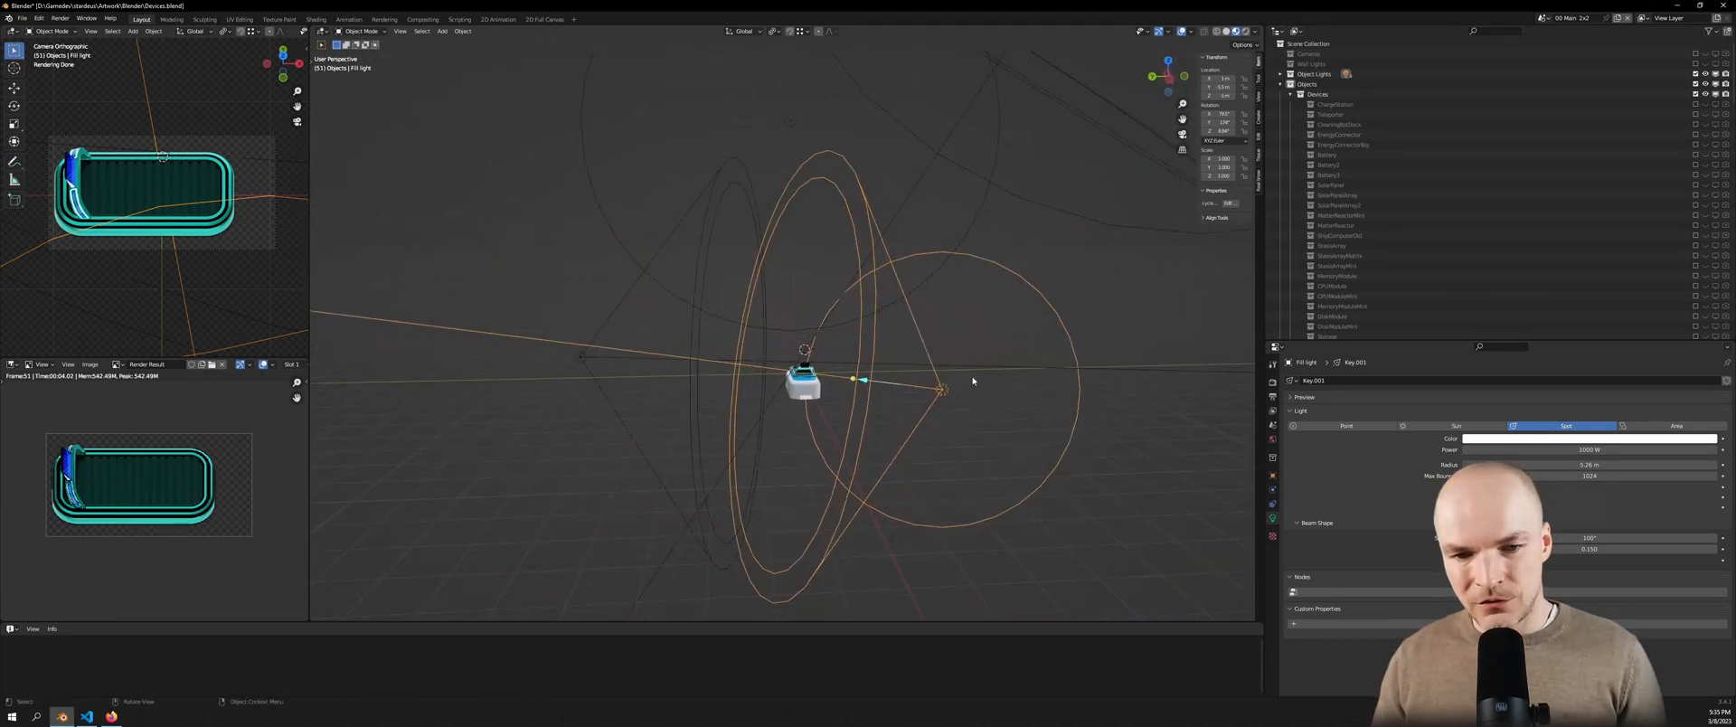
scroll(864, 360, "down", 5)
scroll(866, 386, "up", 5)
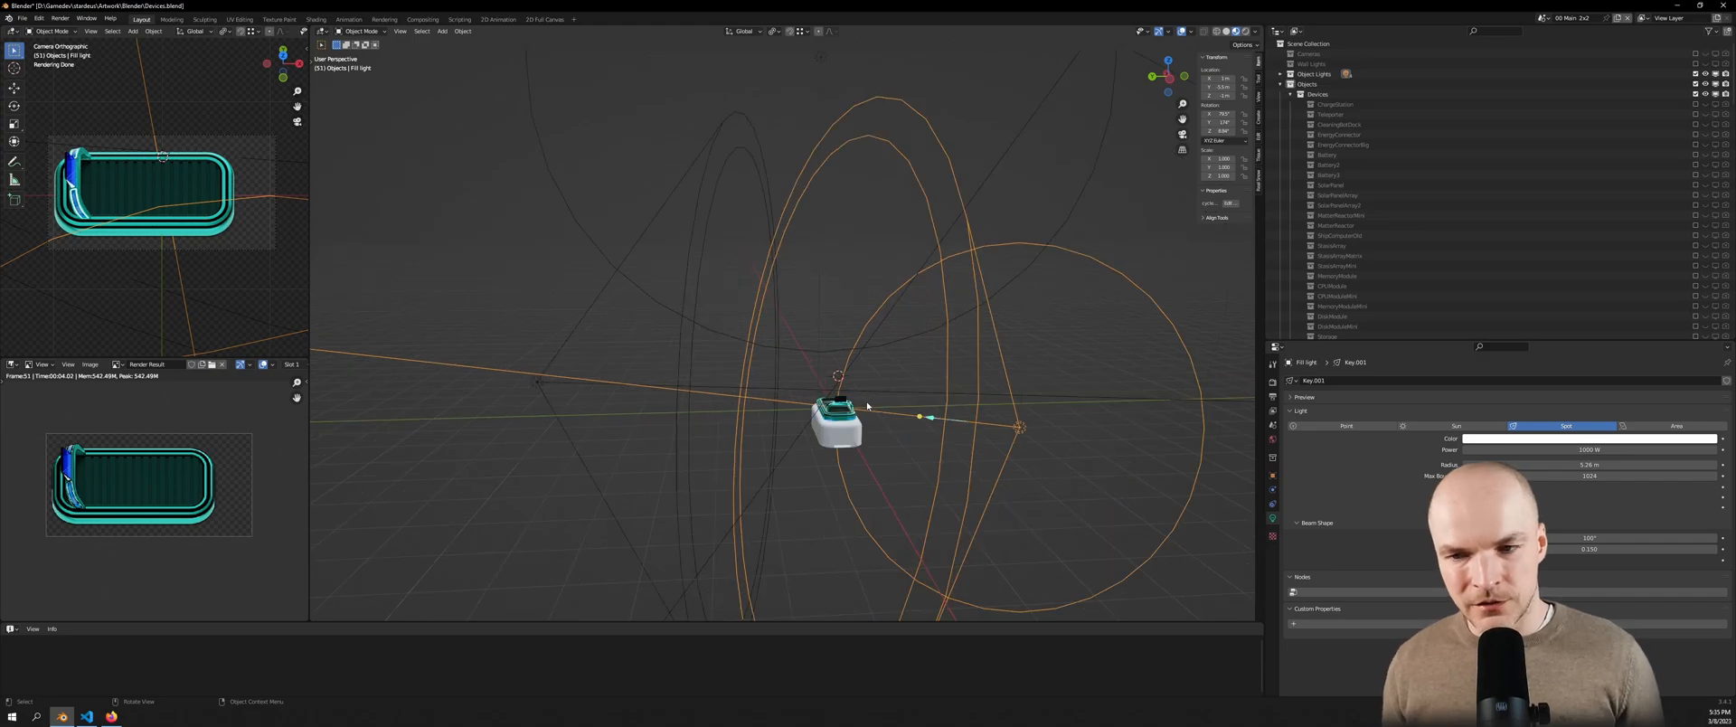
scroll(866, 405, "up", 6)
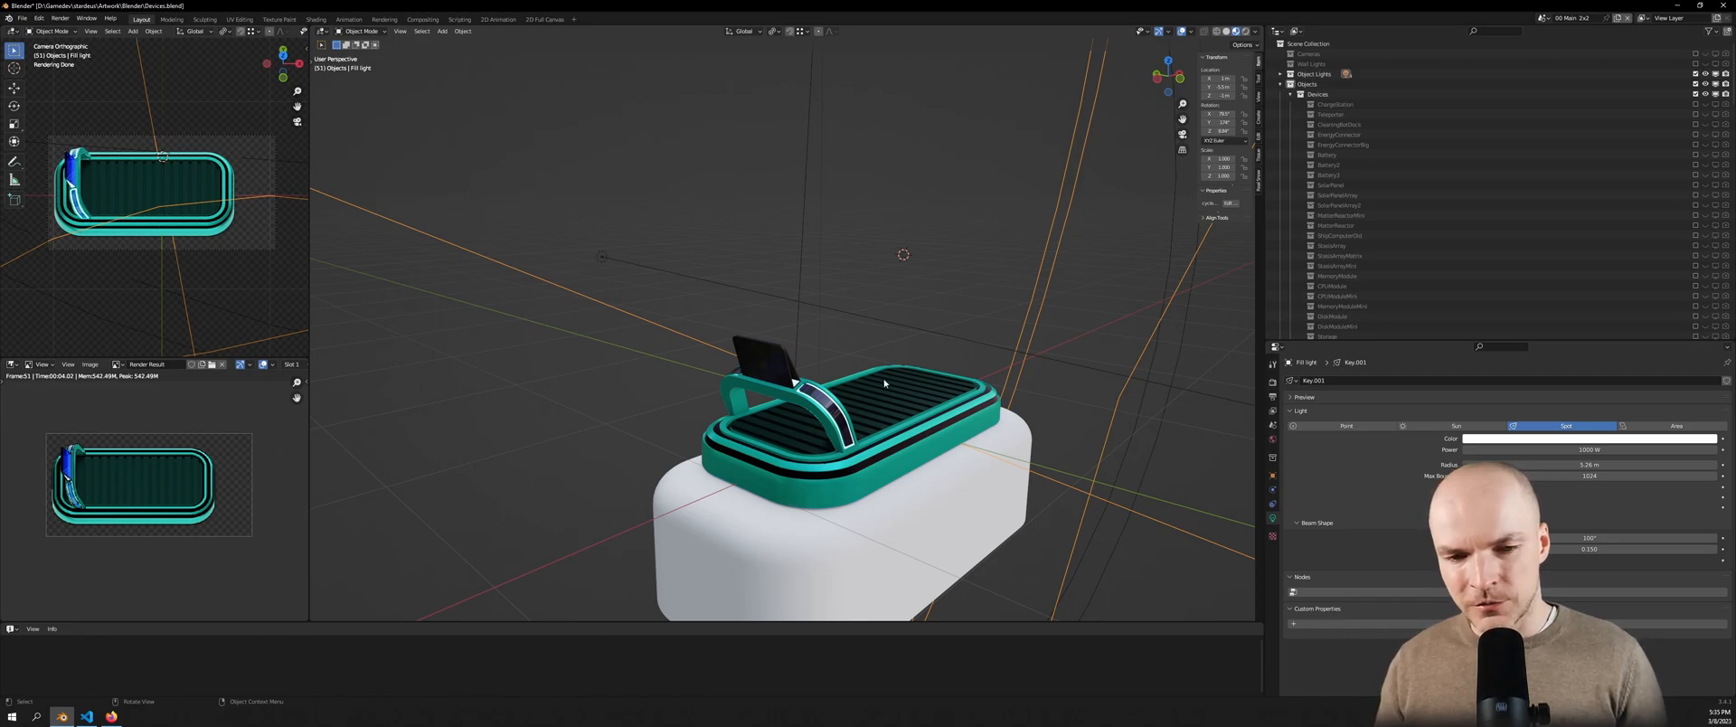
key("F12")
scroll(915, 472, "down", 10)
middle_click_drag(876, 482, 816, 486)
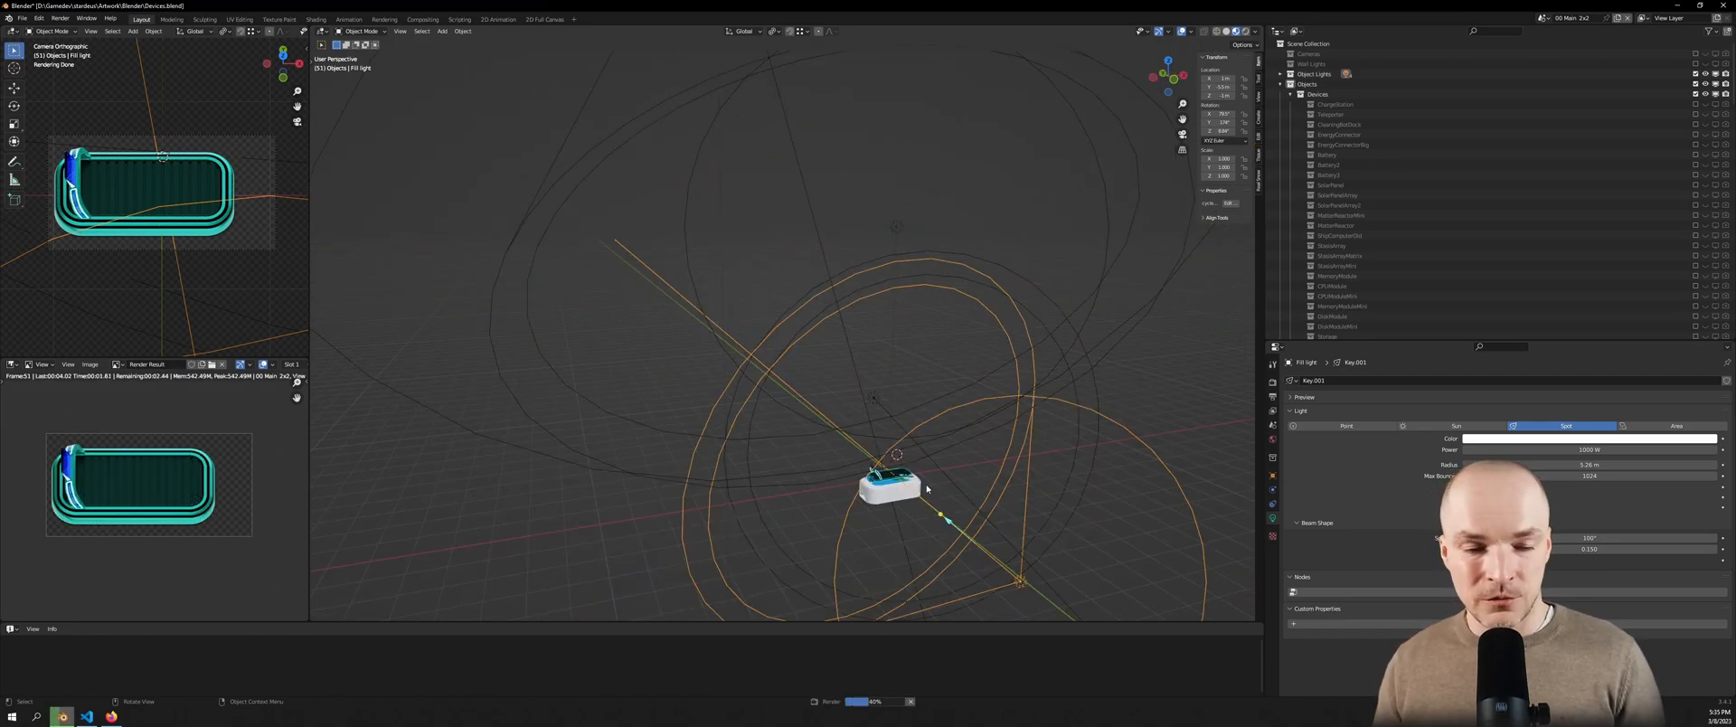
scroll(130, 482, "up", 4)
scroll(219, 478, "down", 4)
scroll(224, 519, "up", 2)
scroll(126, 484, "down", 2)
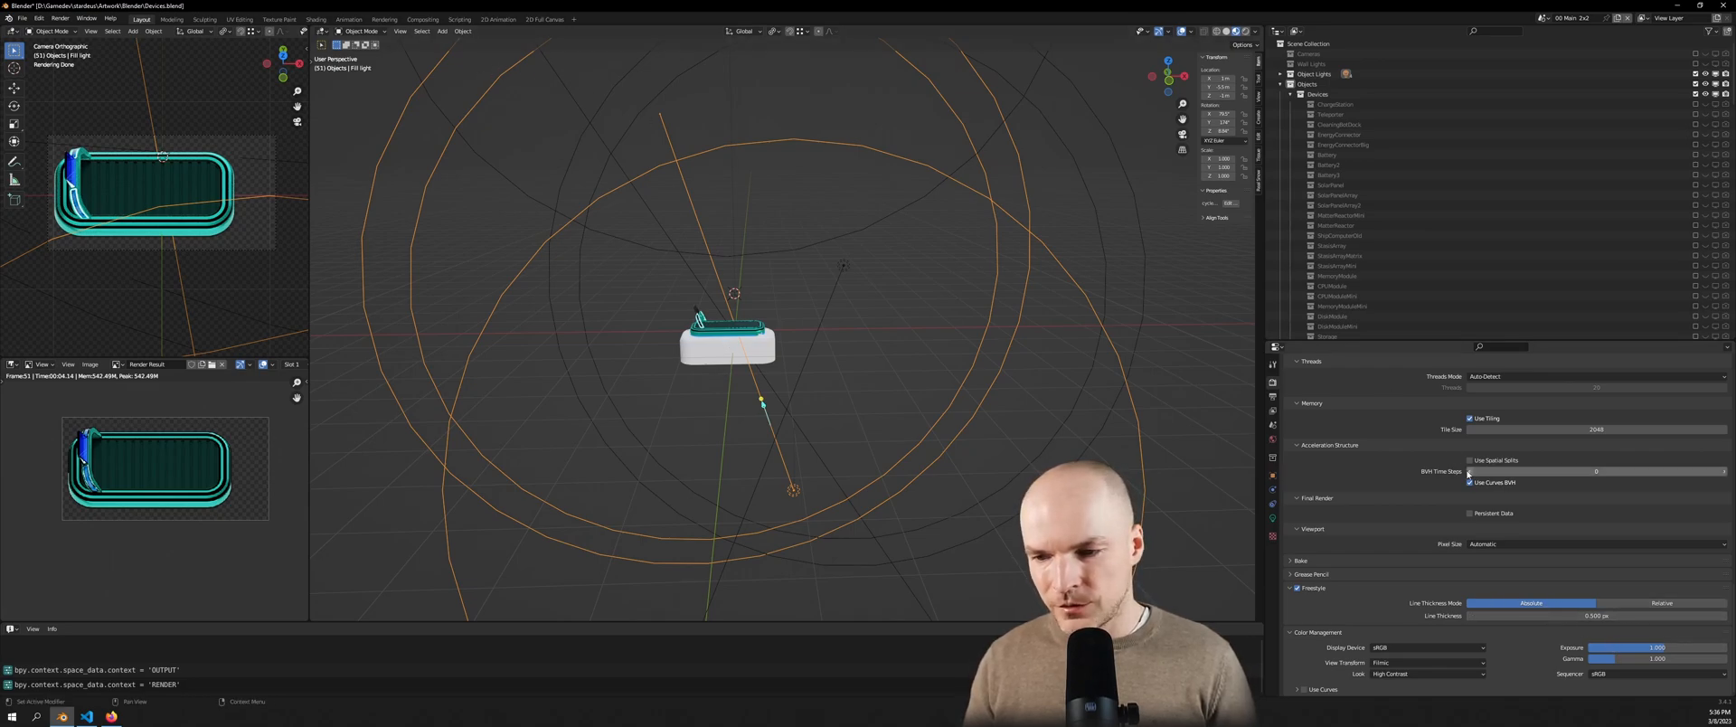
Inspect the Freestyle outlines along the treadmill's edges in the render result at close range
scroll(110, 486, "up", 8)
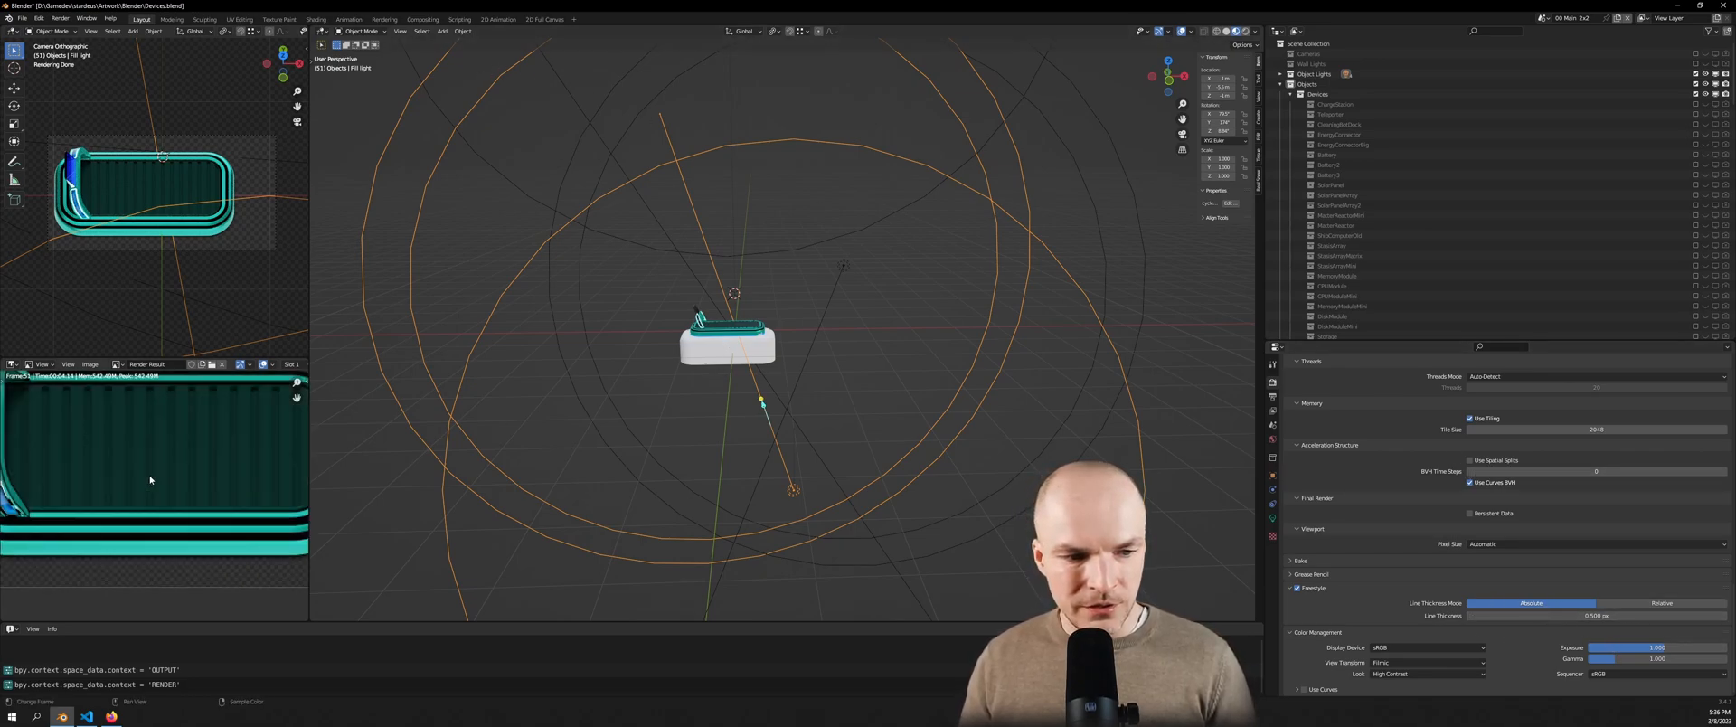
scroll(110, 486, "down", 8)
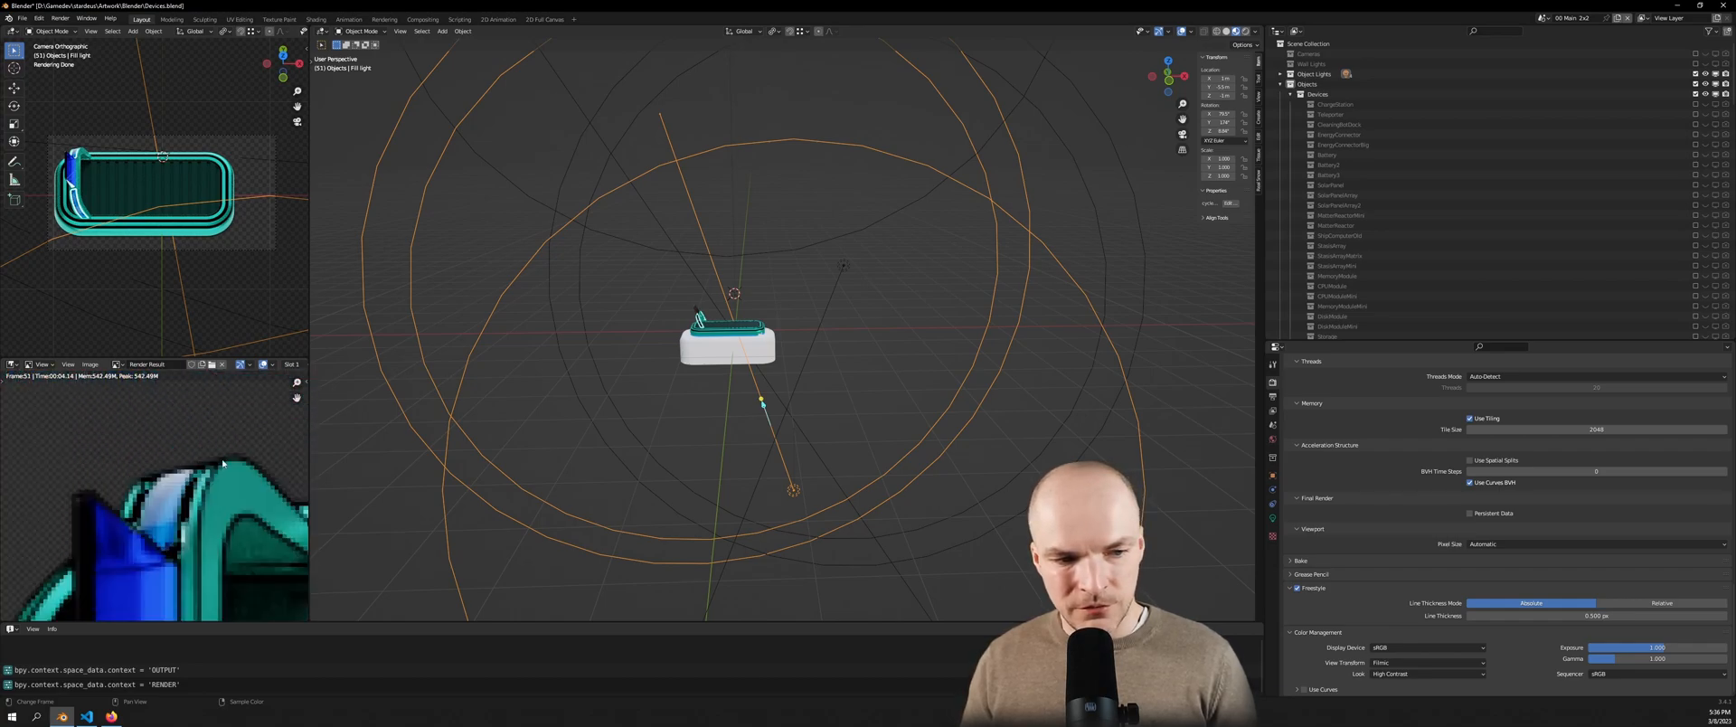
middle_click_drag(254, 507, 129, 486)
scroll(223, 503, "up", 2)
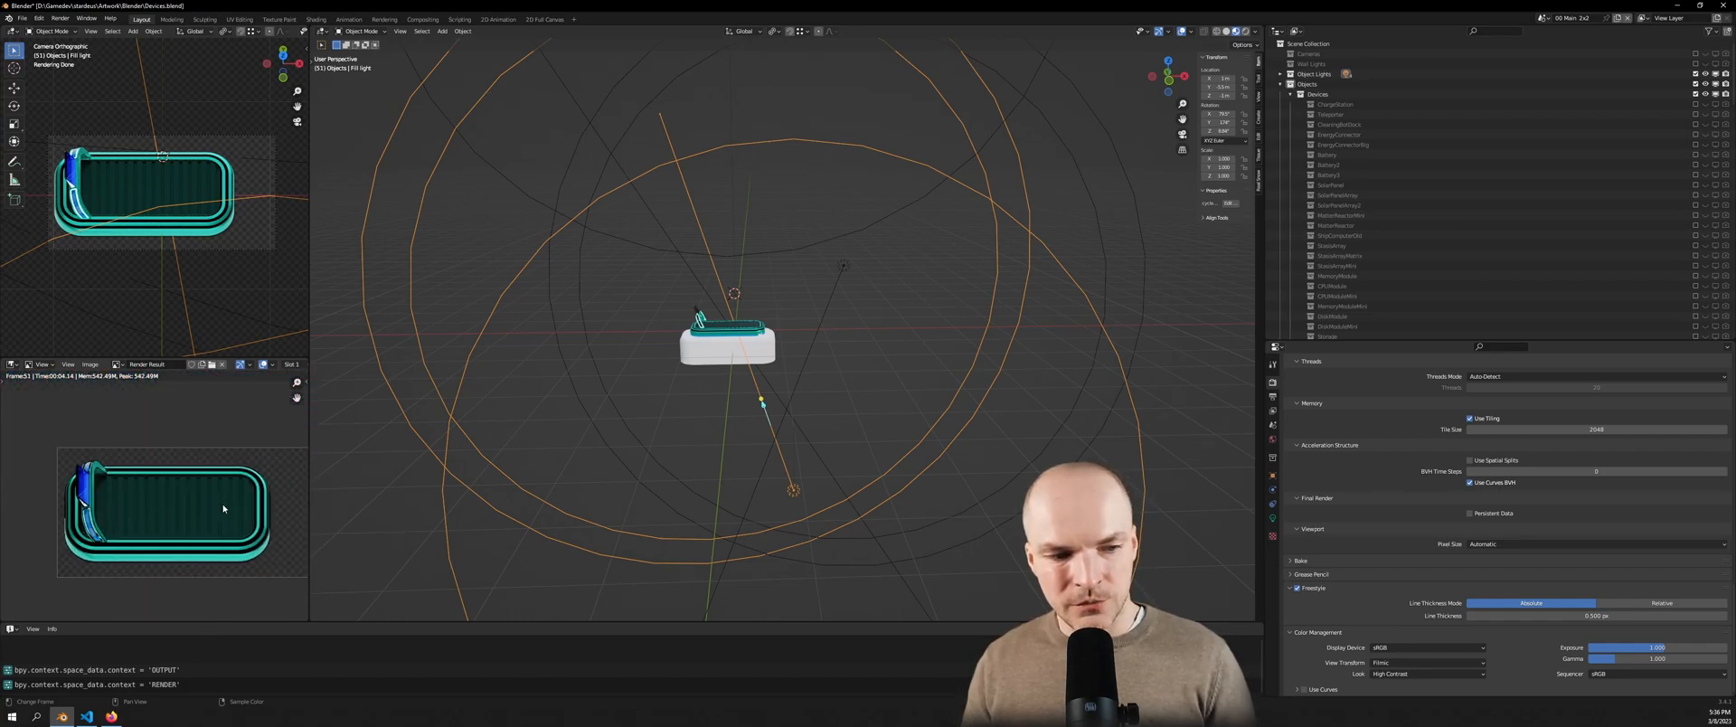
Return to the camera view, enter Edit Mode on the treadmill's dark screen panel and select its entire mesh
scroll(773, 346, "up", 9)
middle_click_drag(673, 342, 678, 355)
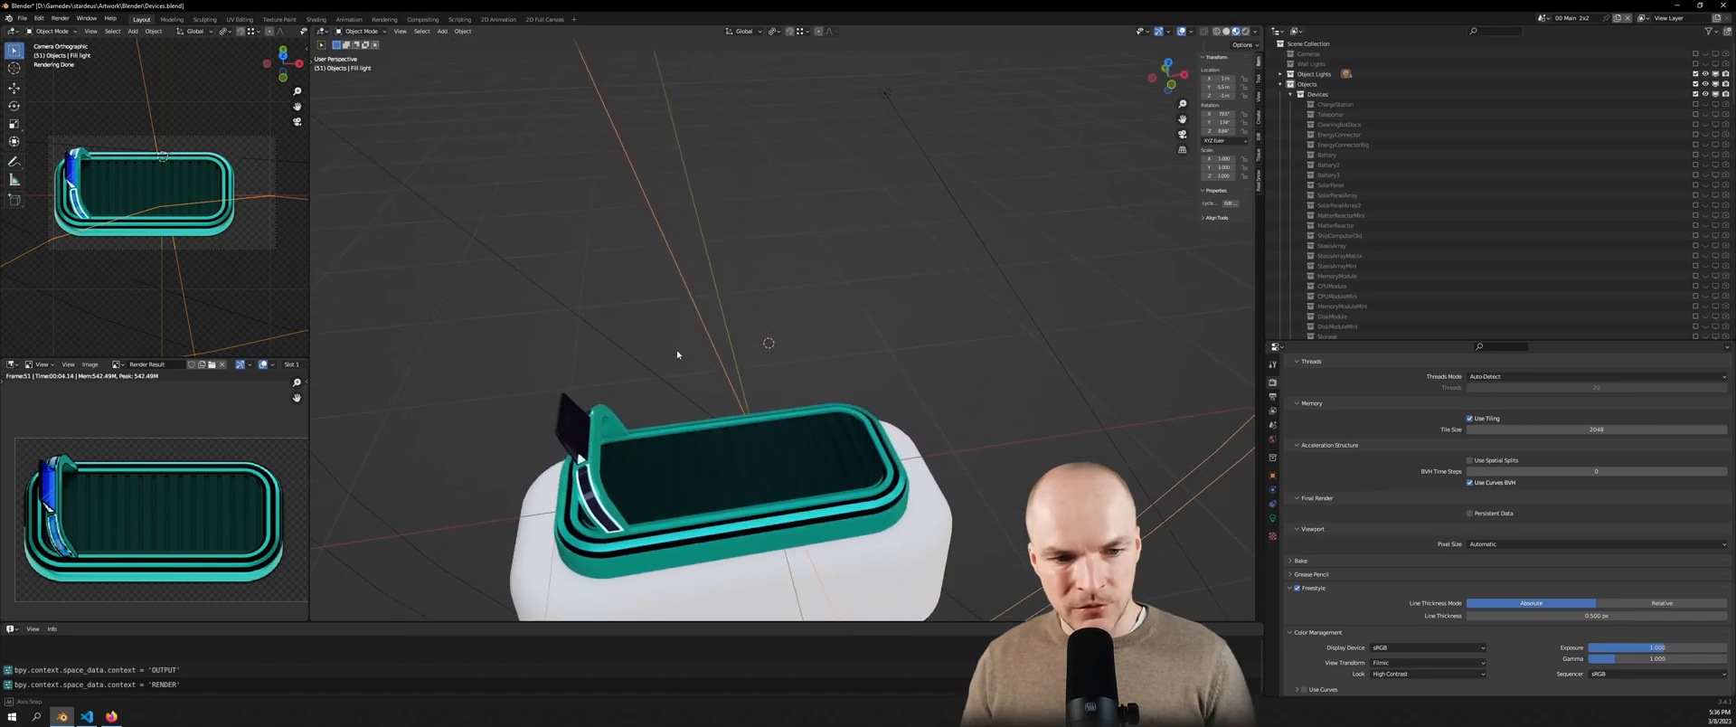
key("KP_0")
scroll(687, 362, "up", 6)
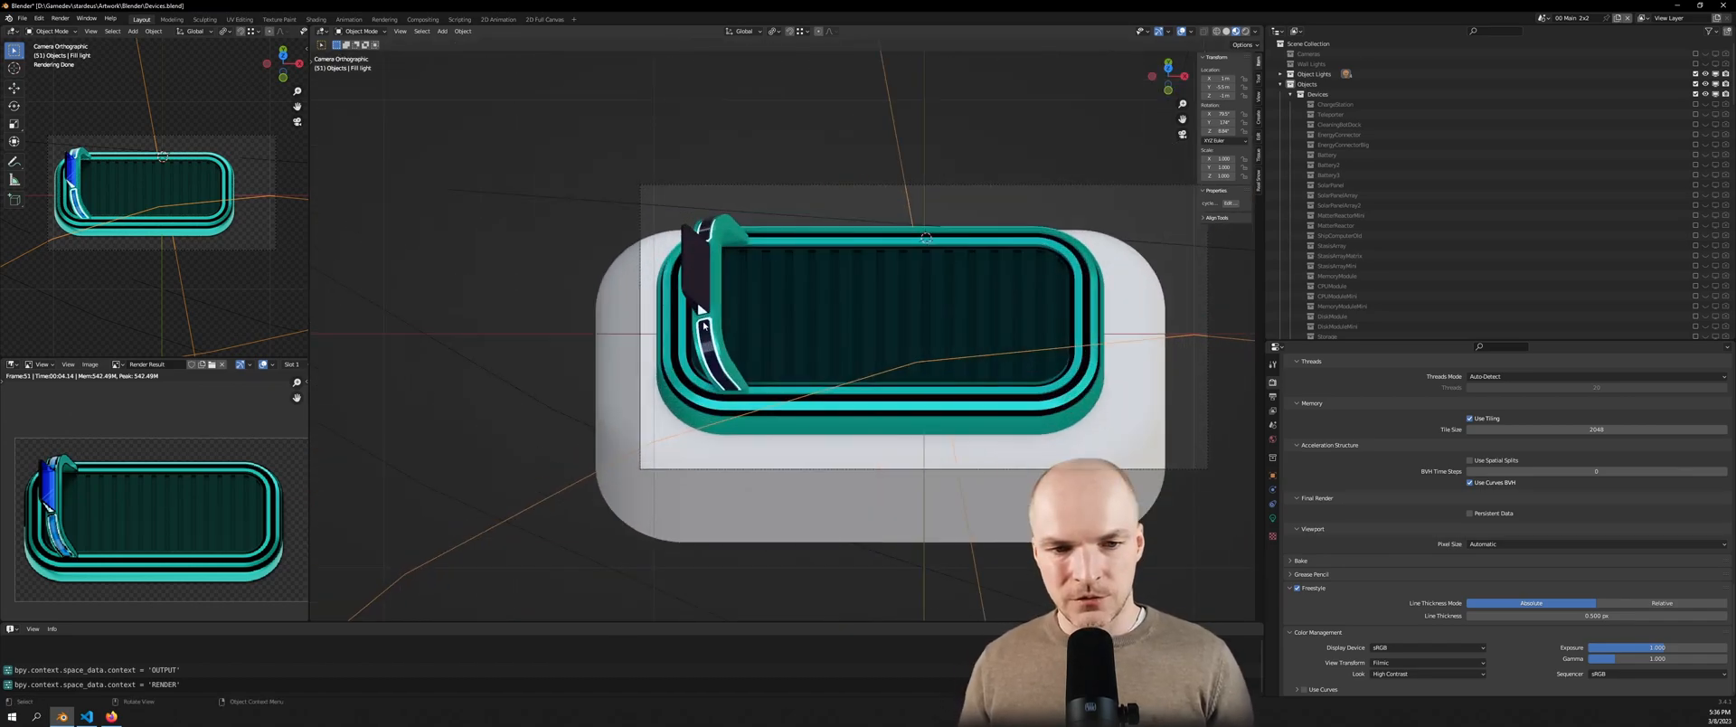
scroll(54, 496, "up", 2)
scroll(175, 421, "up", 4)
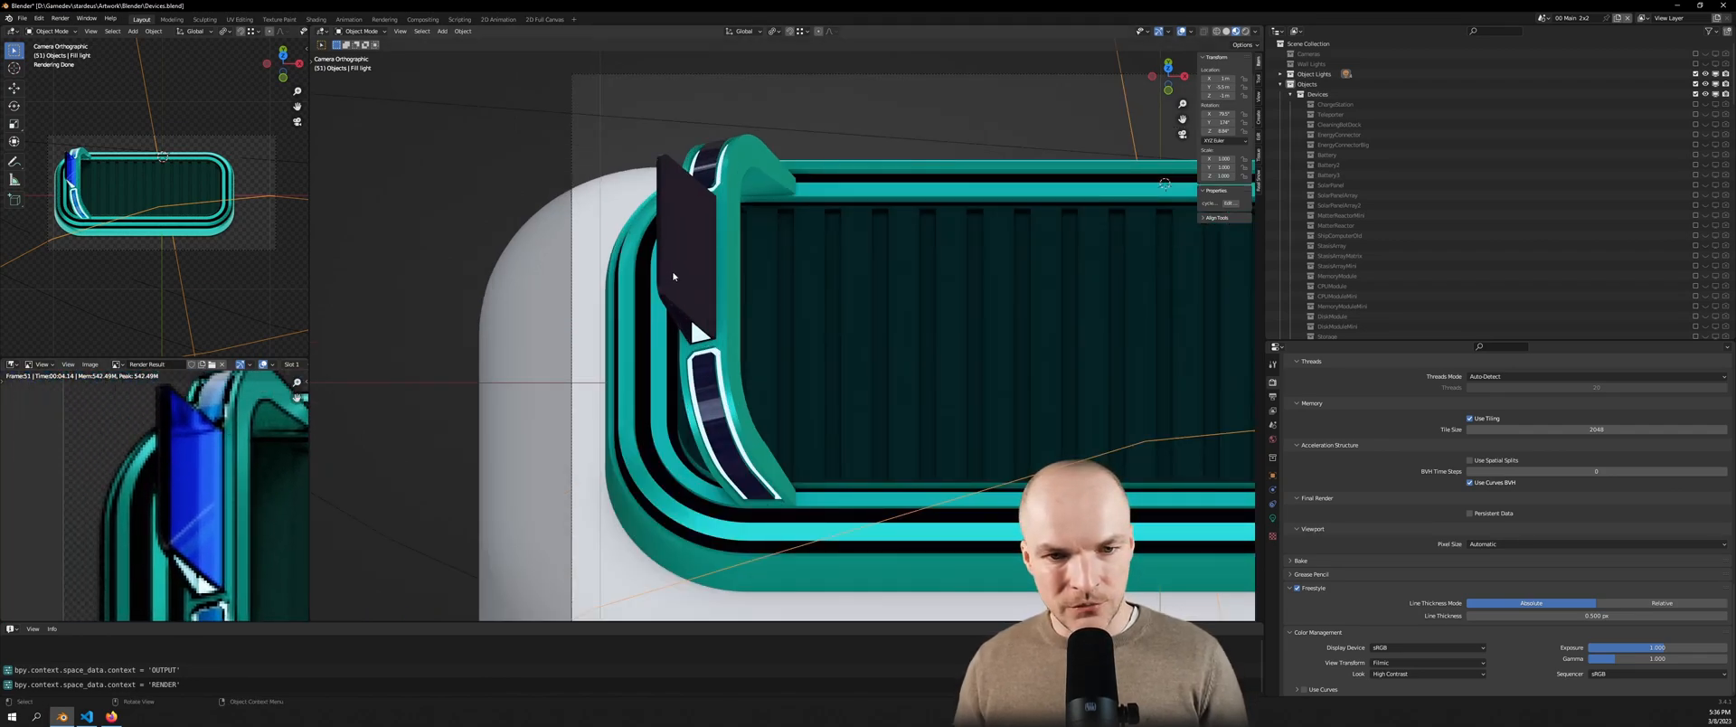
left_click(692, 271)
key("Tab")
key("a")
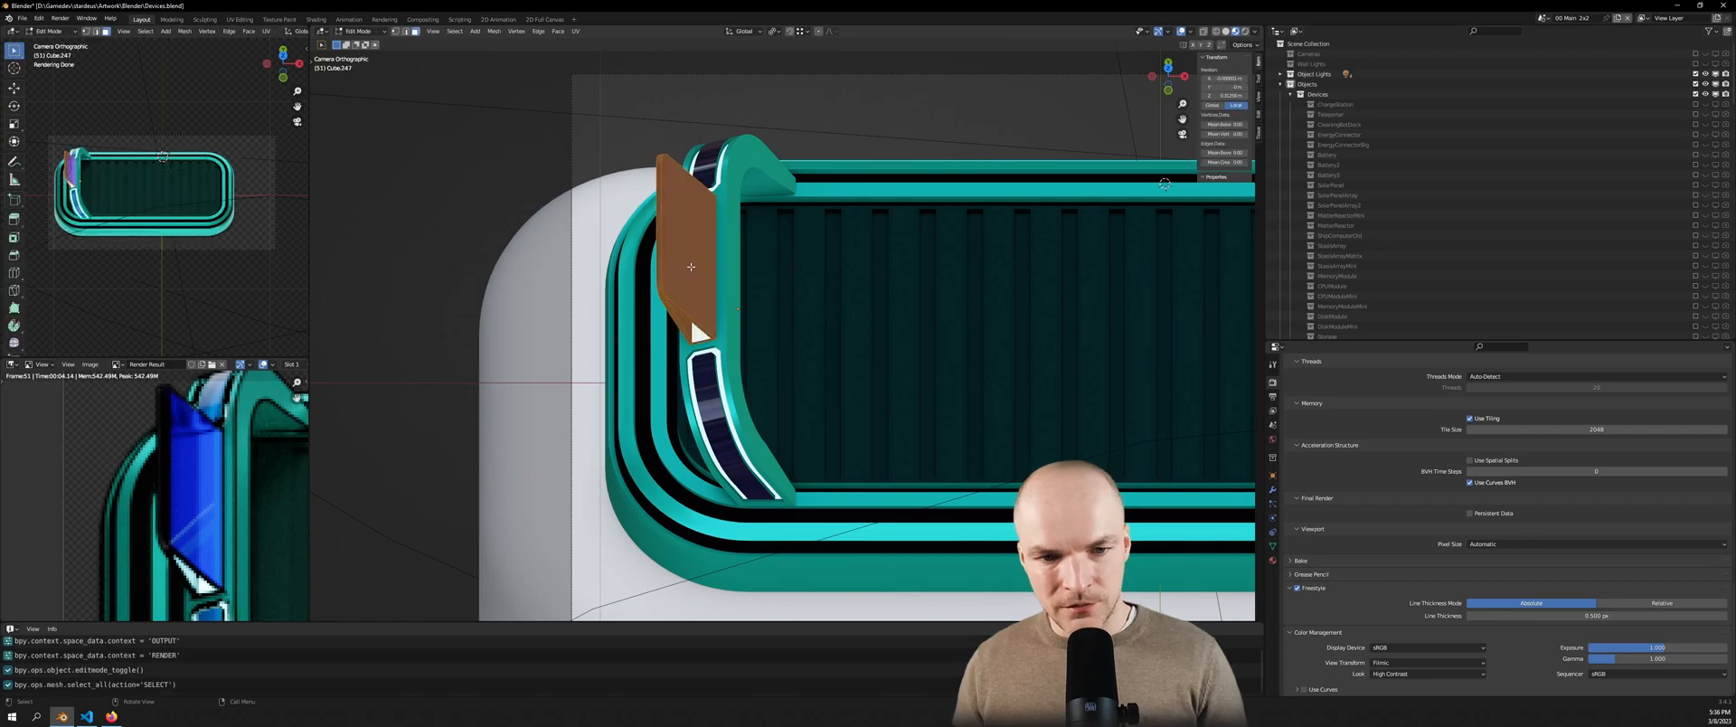
Mark the selected screen panel faces as Freestyle faces and render the treadmill
key("F3")
type("mark fre")
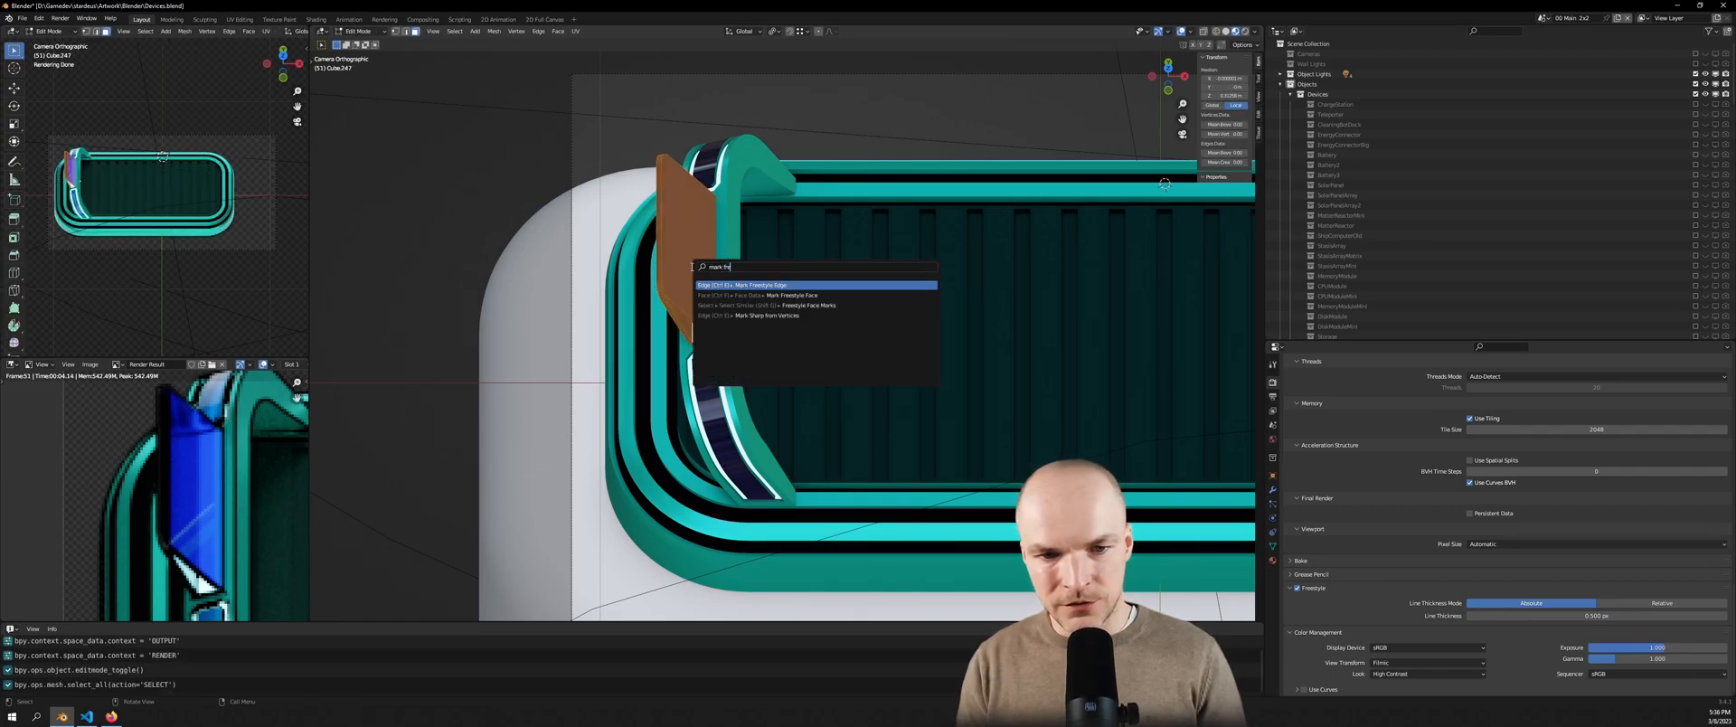
key("Down")
key("Return")
key("F12")
Examine the outlines around the blue screen panel in the render result at different magnifications
scroll(191, 566, "up", 2)
scroll(199, 542, "down", 3)
scroll(226, 465, "up", 2)
scroll(228, 475, "down", 2)
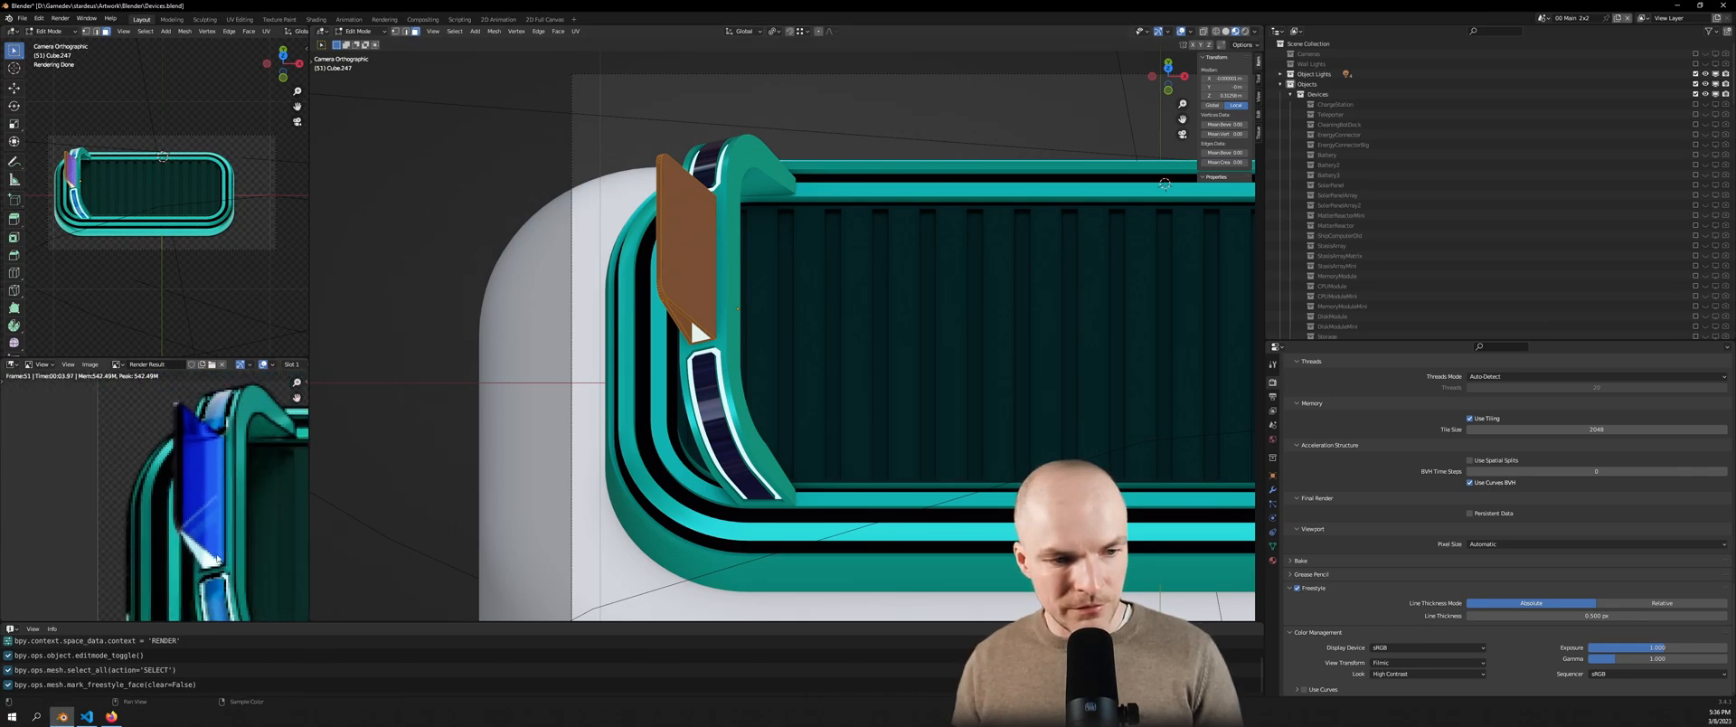
scroll(201, 517, "up", 4)
scroll(185, 548, "down", 2)
scroll(190, 507, "down", 2)
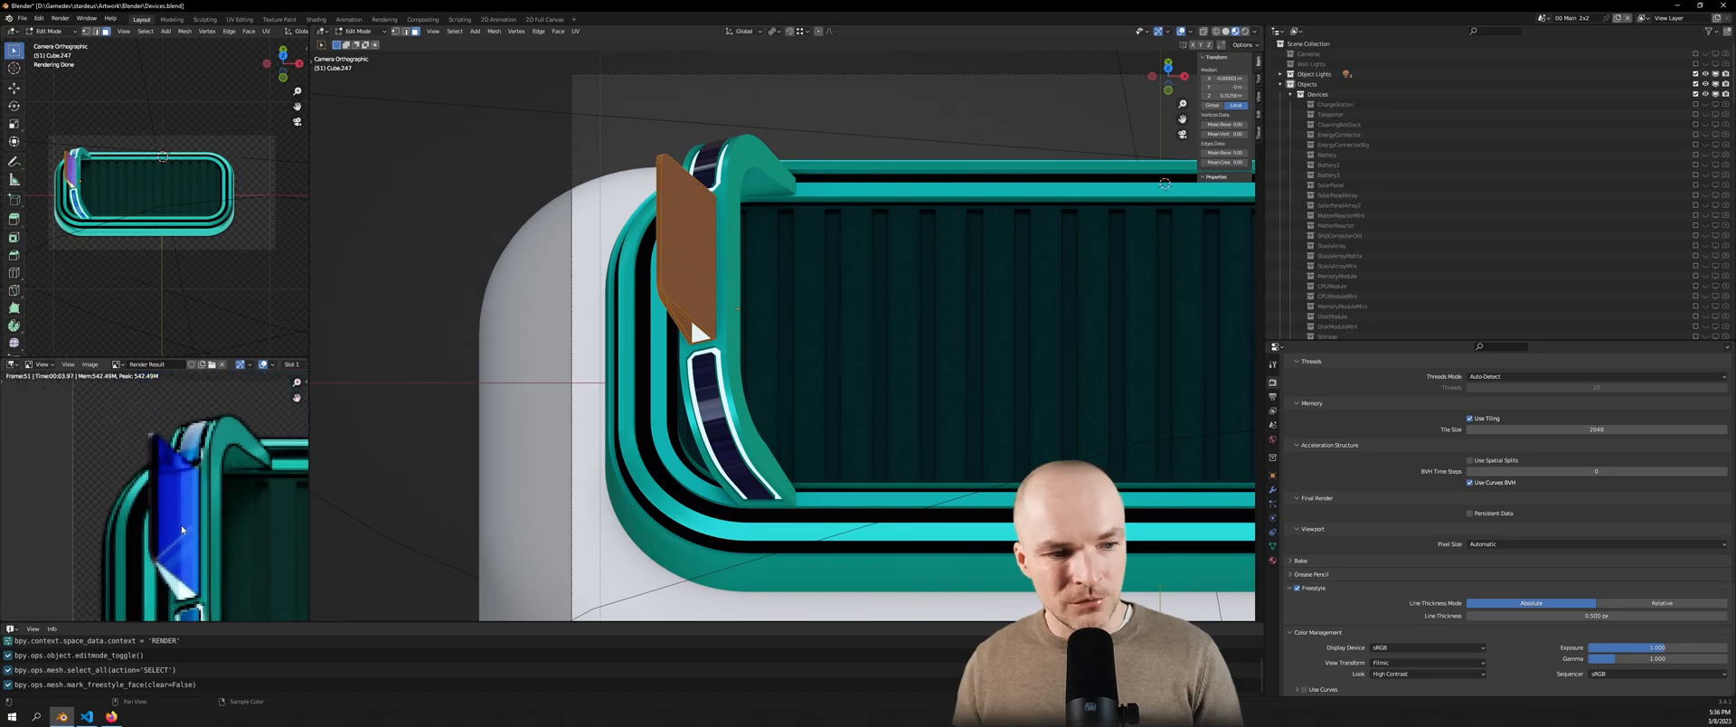
scroll(201, 414, "up", 1)
scroll(192, 546, "up", 1)
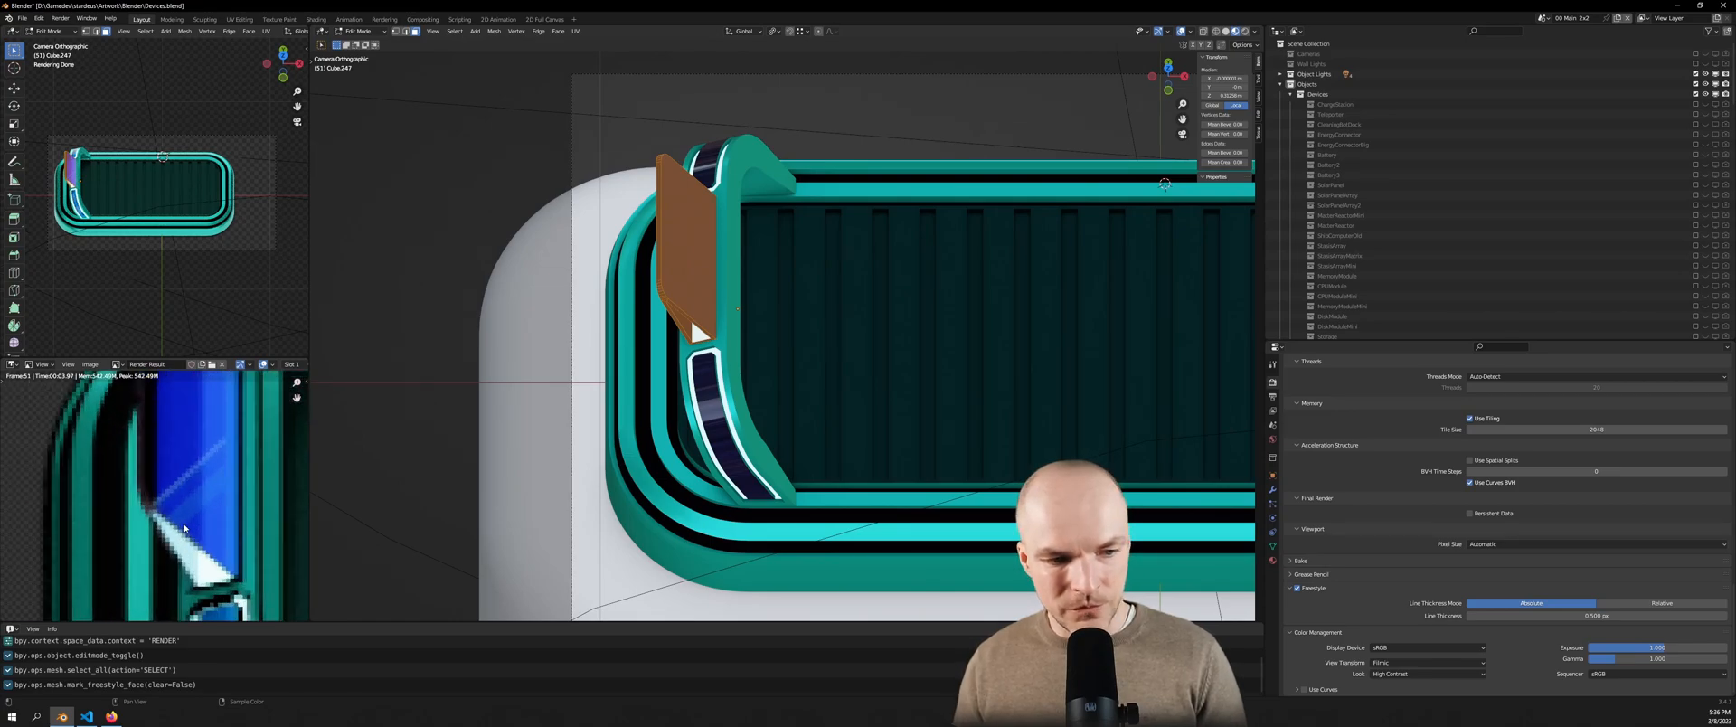
scroll(194, 542, "down", 1)
Clear the Freestyle face marks from the screen panel and render the treadmill again
key("F3")
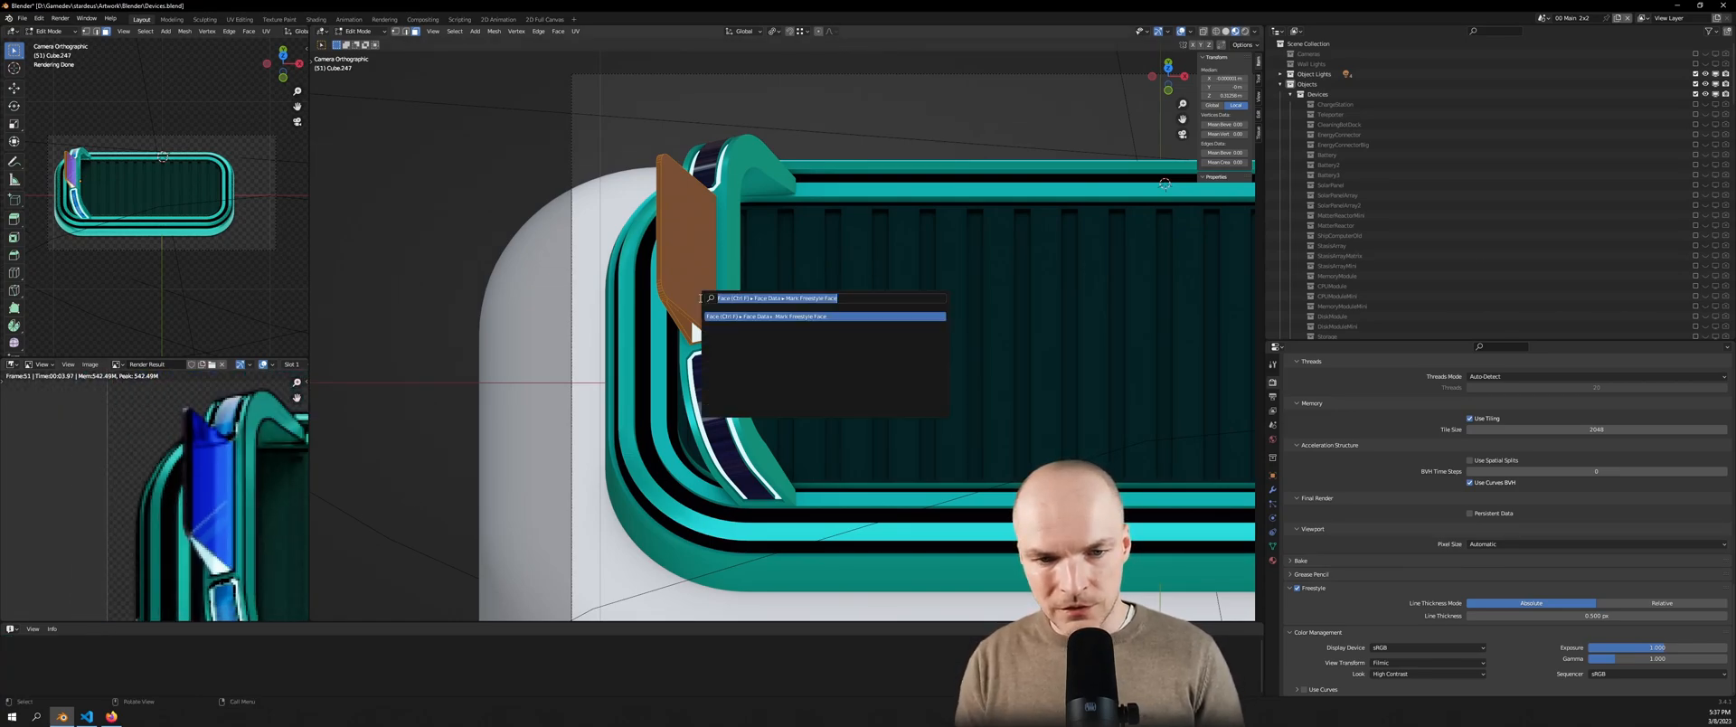
type("clear free")
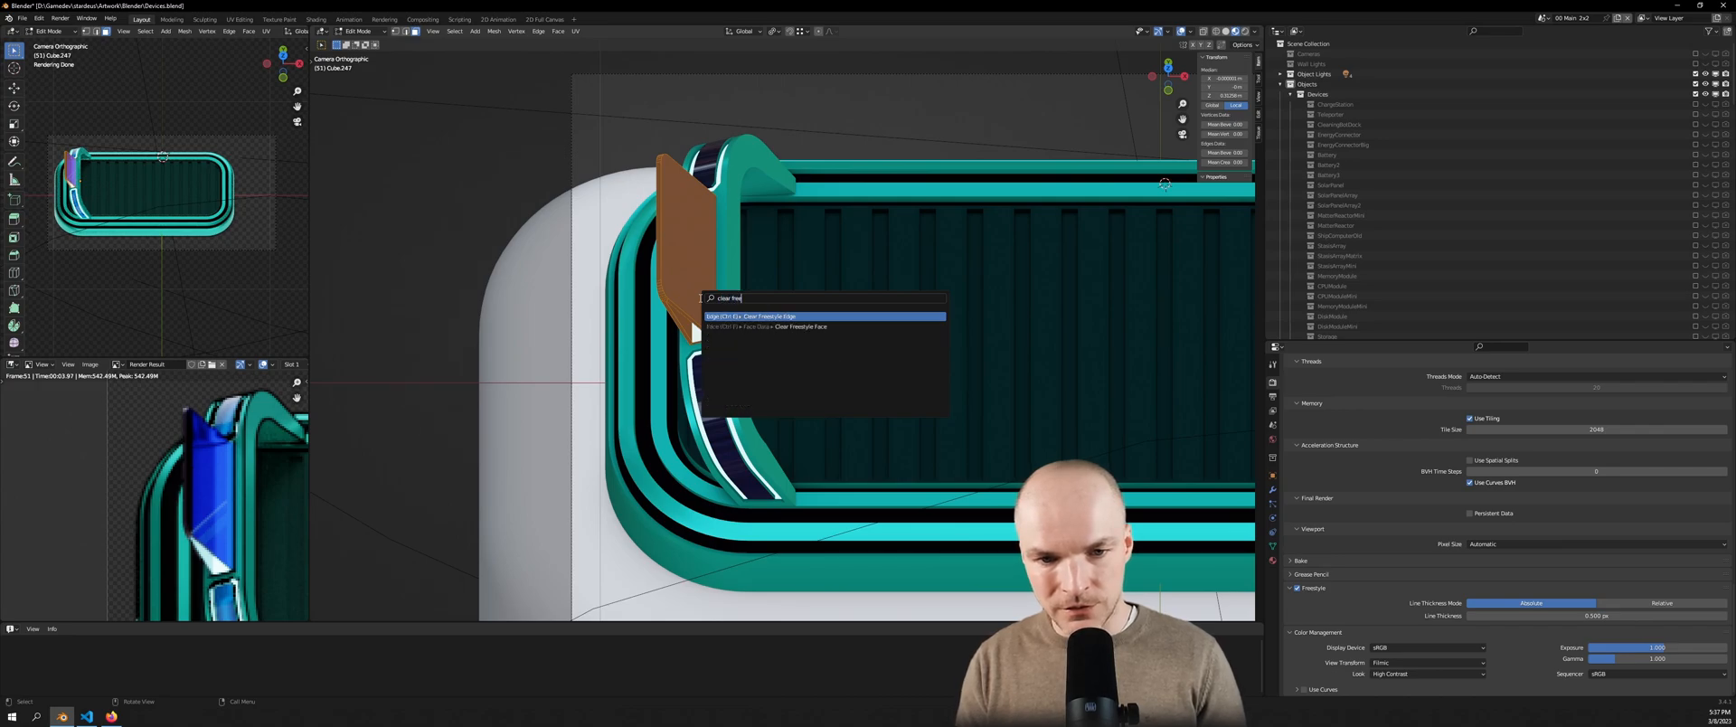
key("Return")
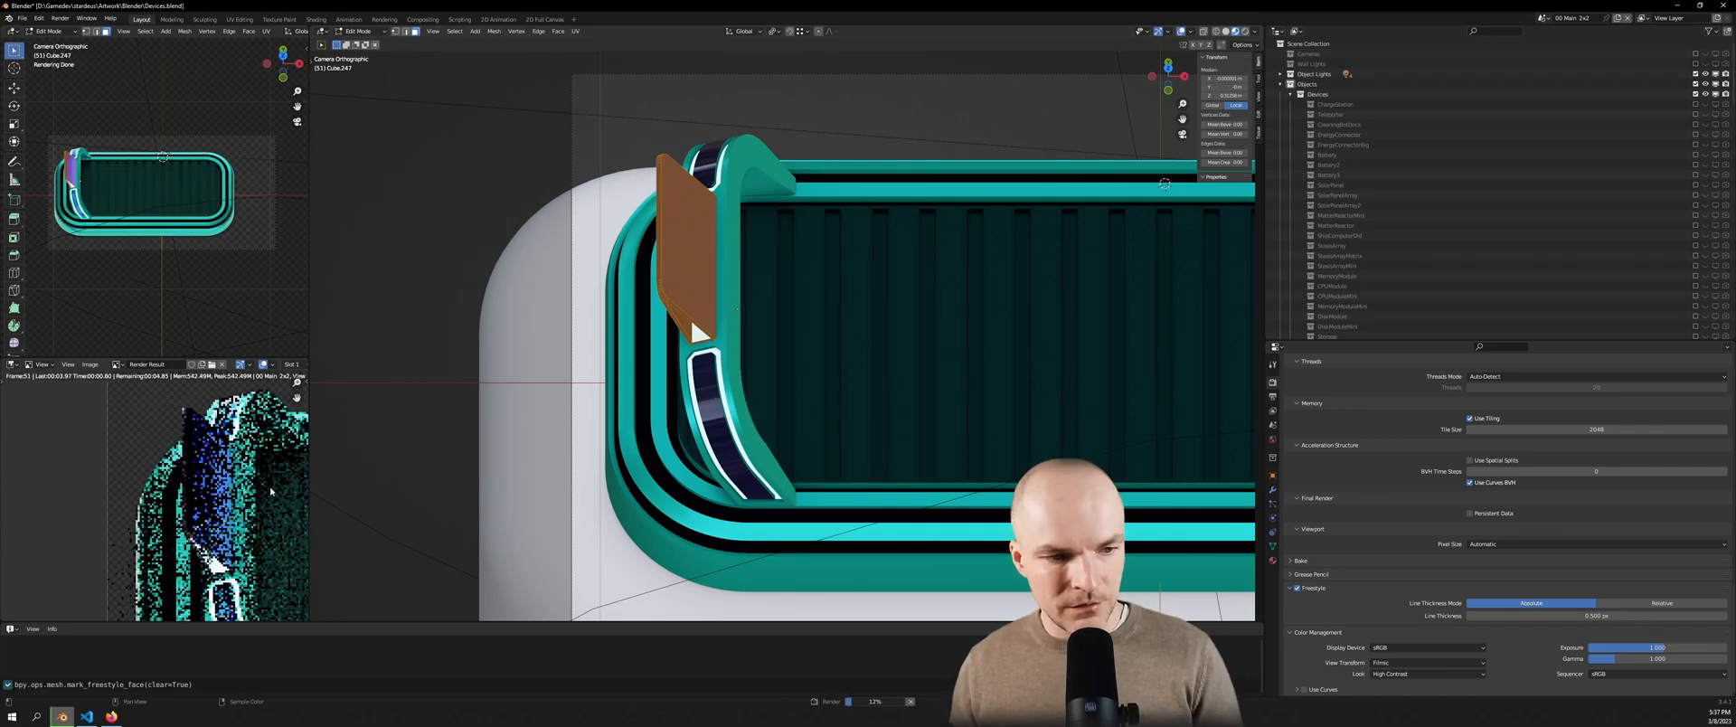
scroll(194, 524, "up", 3)
scroll(163, 506, "down", 8)
scroll(688, 382, "down", 4)
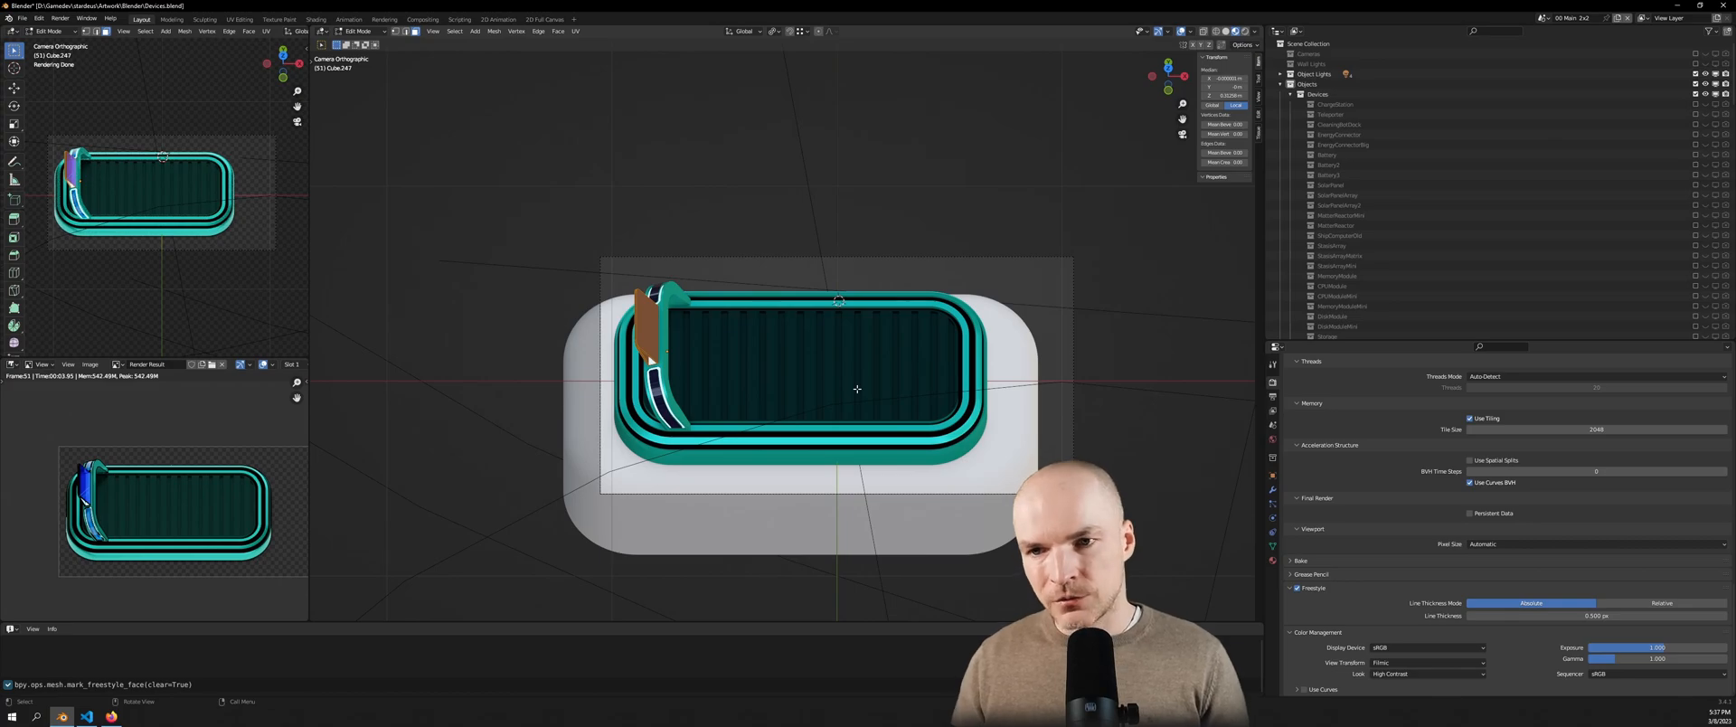
Switch to Visual Studio Code and review the camera_lr and camera_du overrides in the Battery and BreachCapsule sprite definitions
key("alt+Tab")
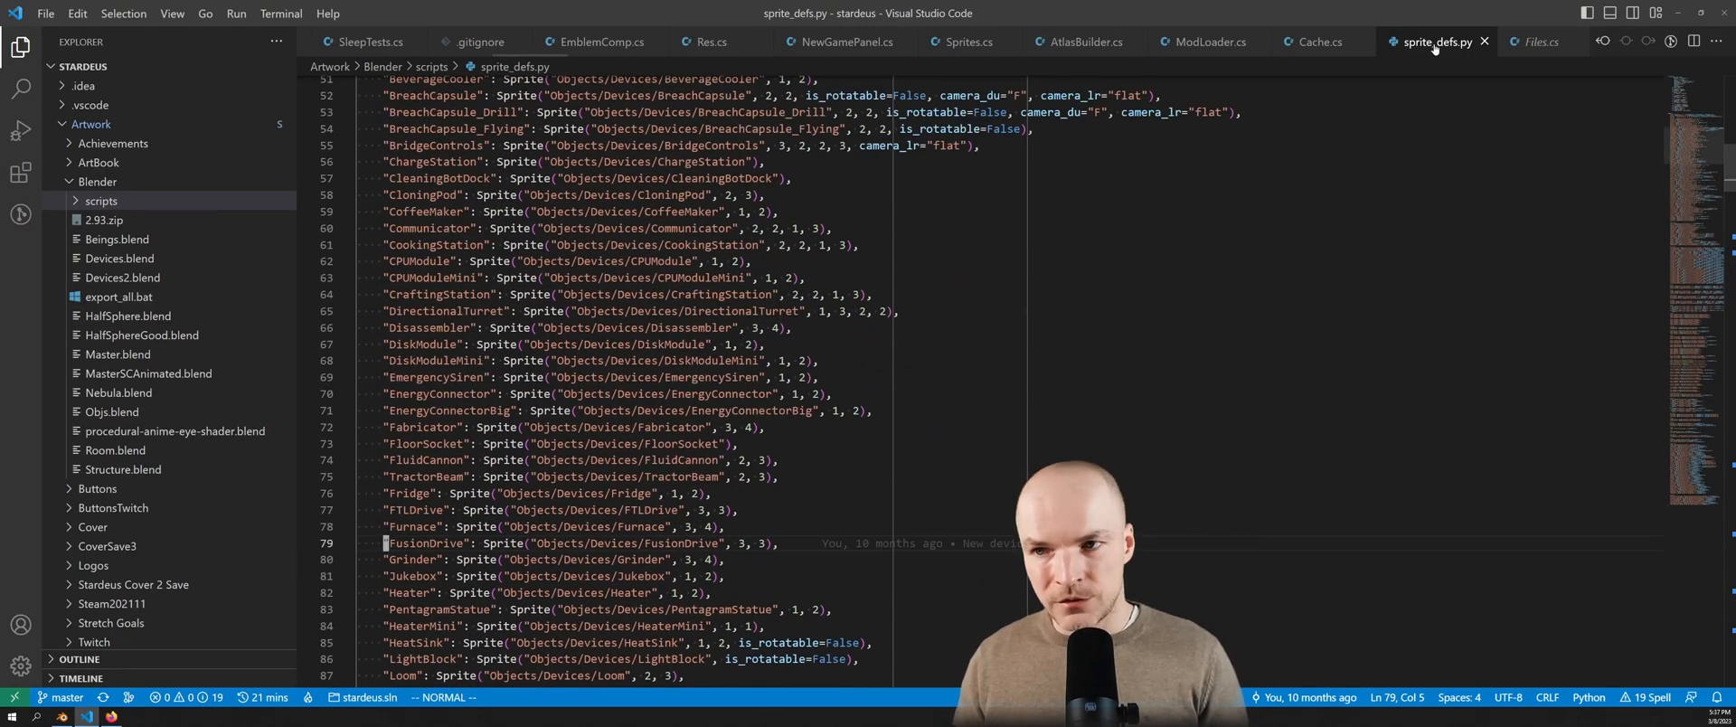
scroll(513, 269, "up", 3)
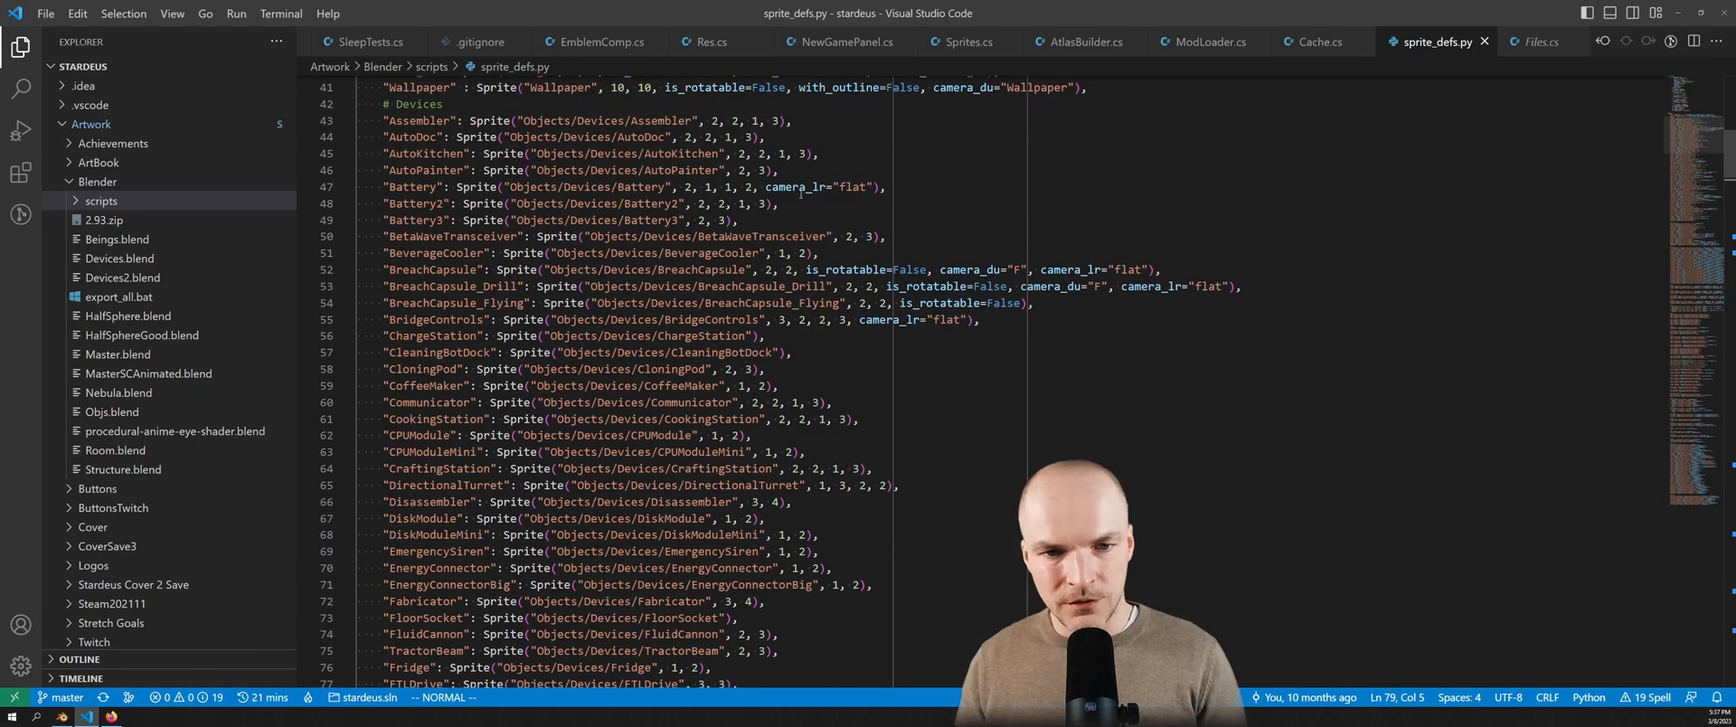
left_click_drag(767, 186, 864, 186)
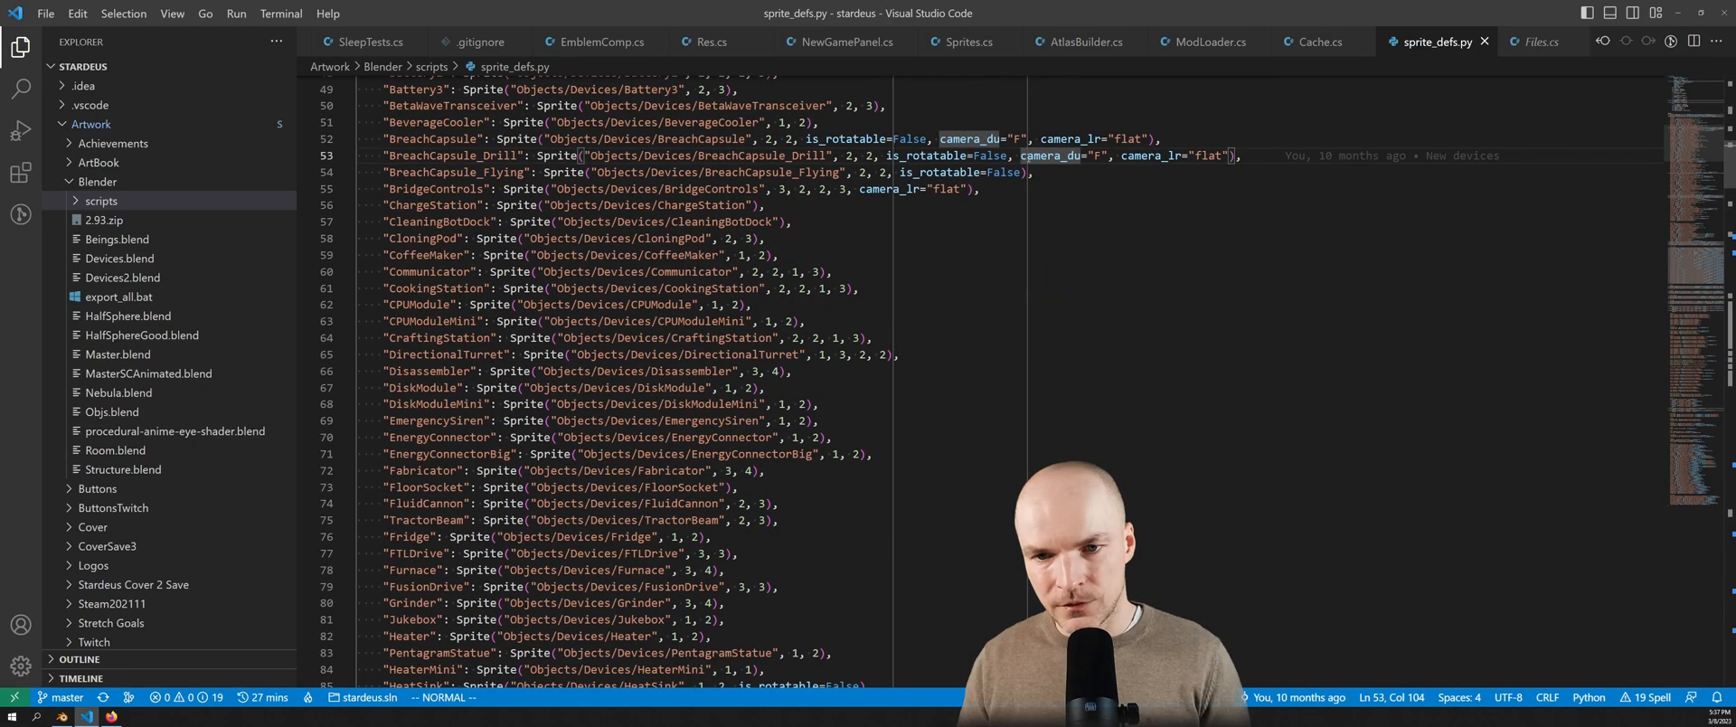
left_click(1054, 140)
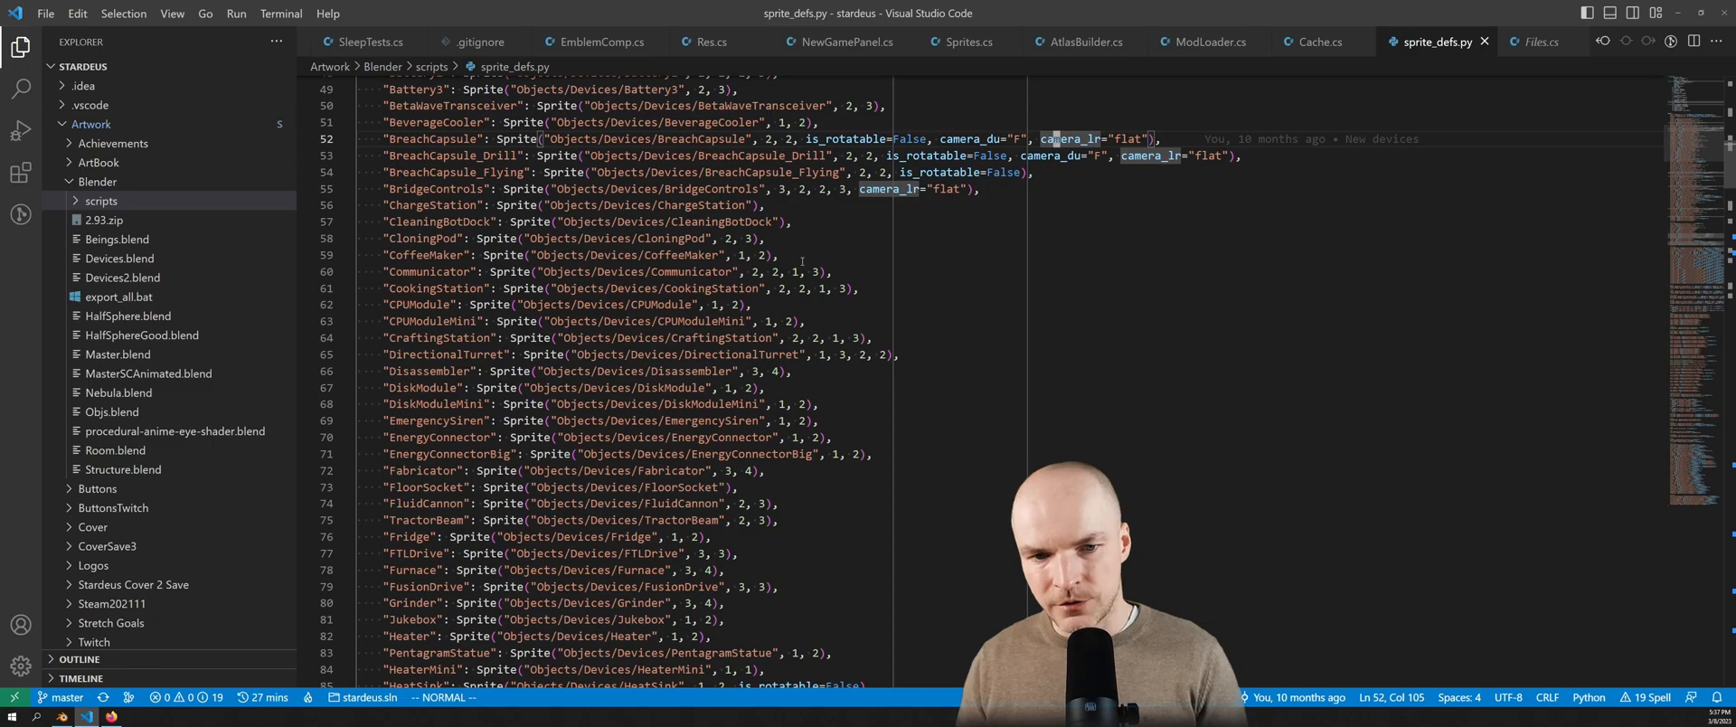
Review the size values in the CloningPod and Communicator sprite definitions and the device entries below them
left_click(749, 239)
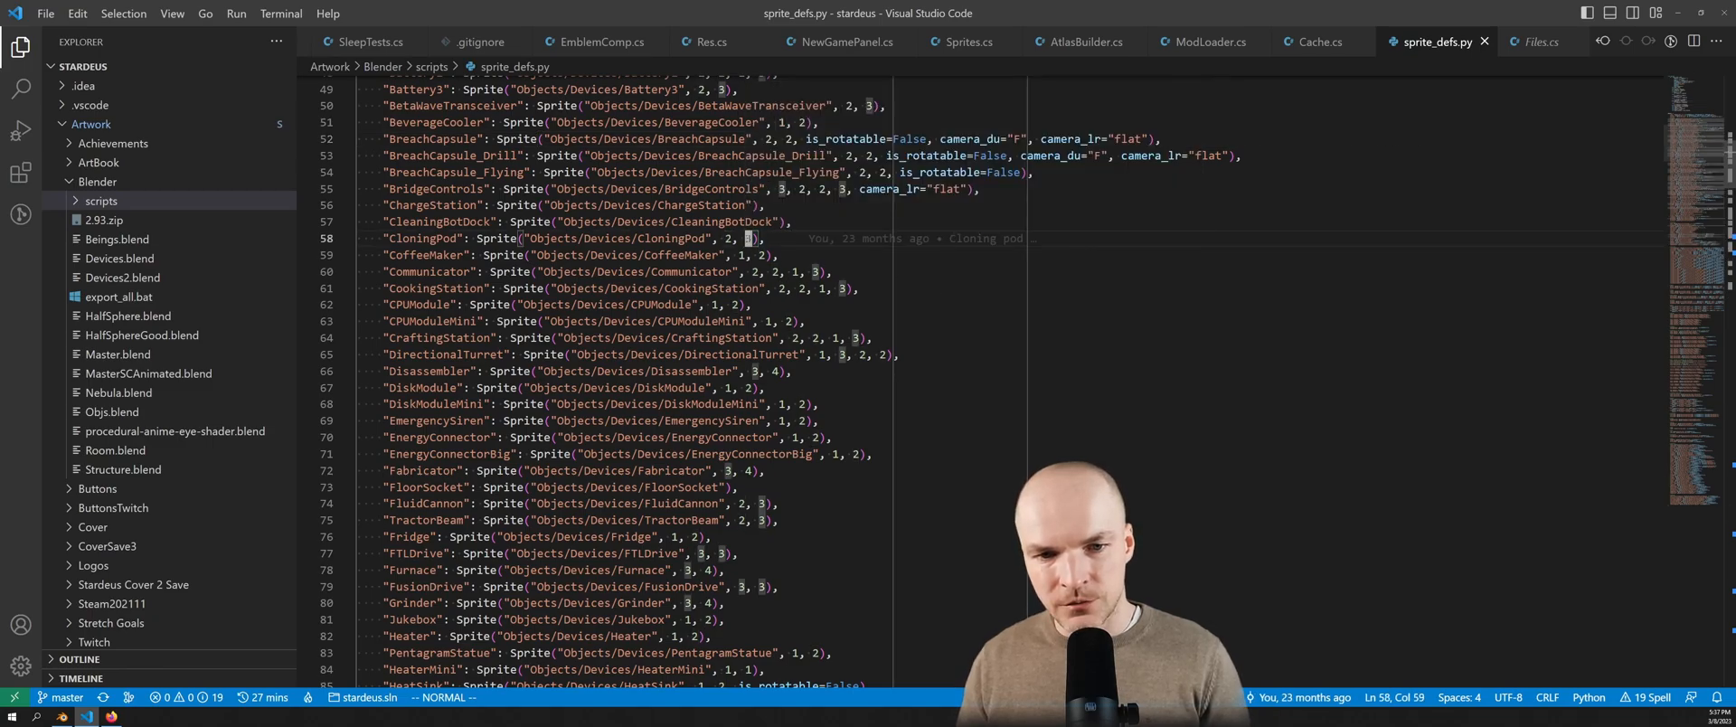
left_click(776, 272)
left_click(796, 272)
left_click(816, 272)
scroll(927, 334, "down", 3)
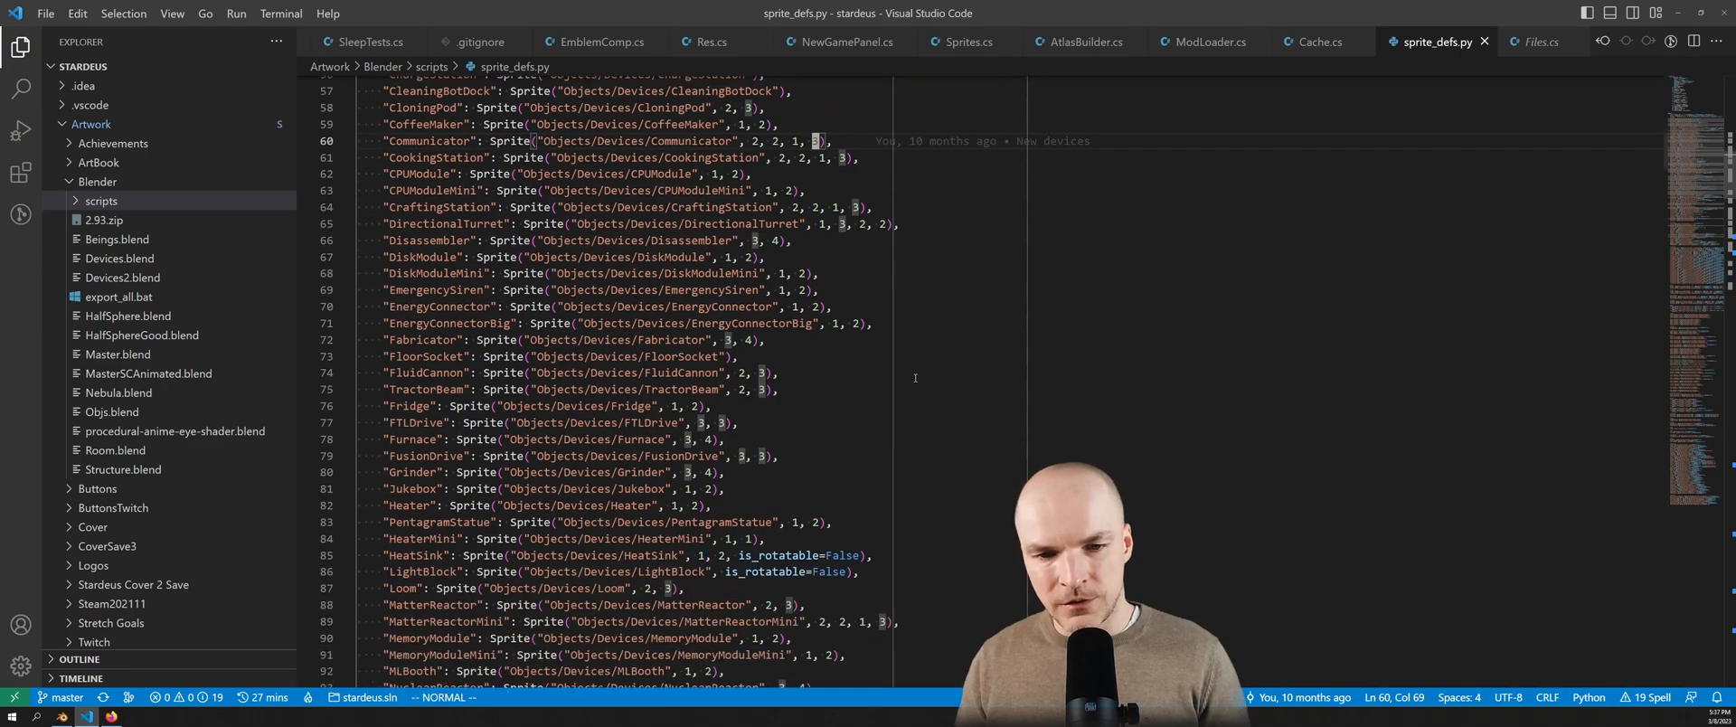
Examine each size number in the Communicator sprite definition and compare it with the neighbouring device entries
scroll(823, 244, "up", 2)
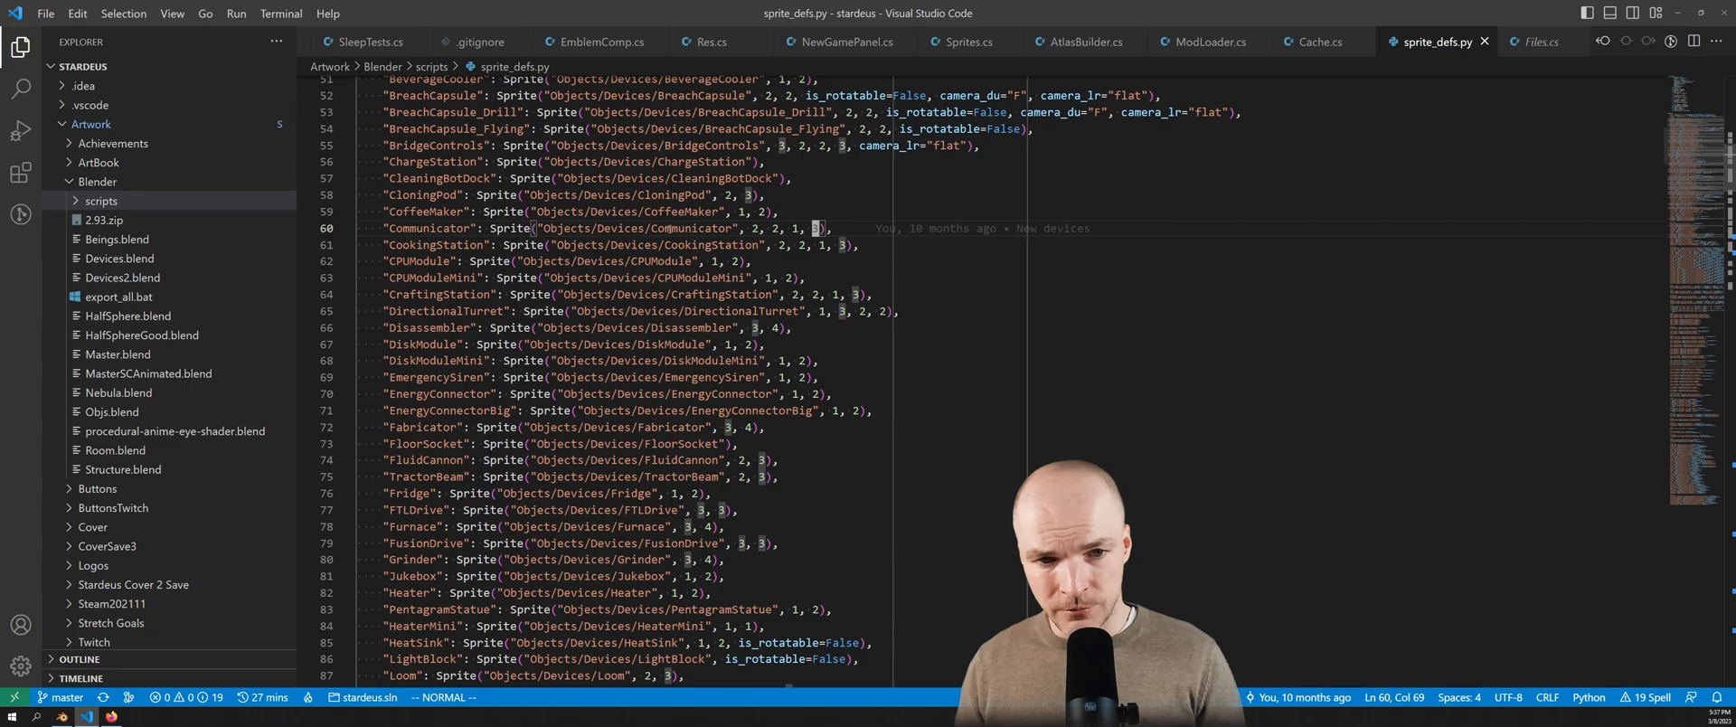
left_click(756, 229)
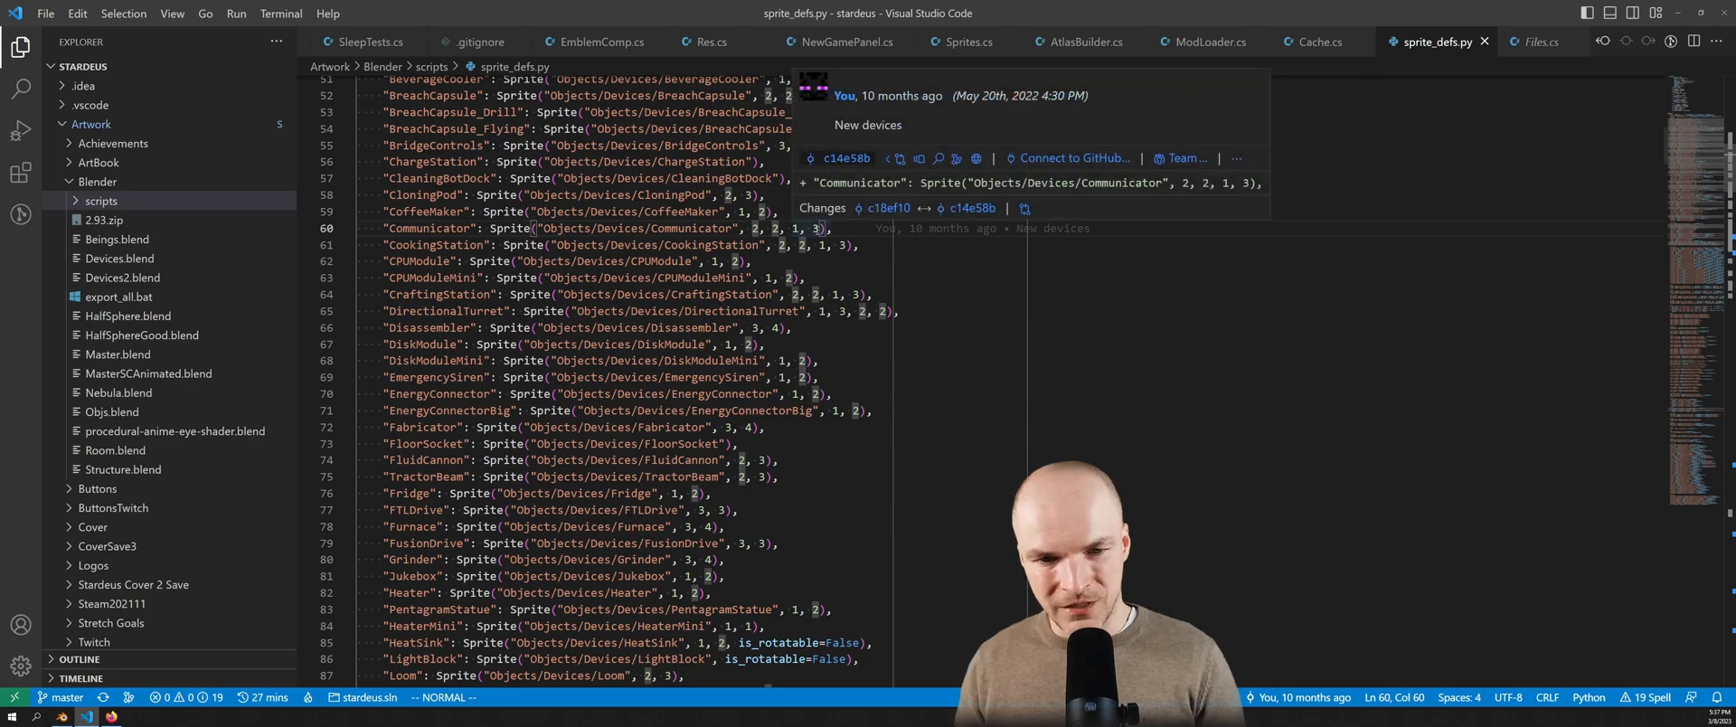
left_click(796, 230)
left_click(815, 230)
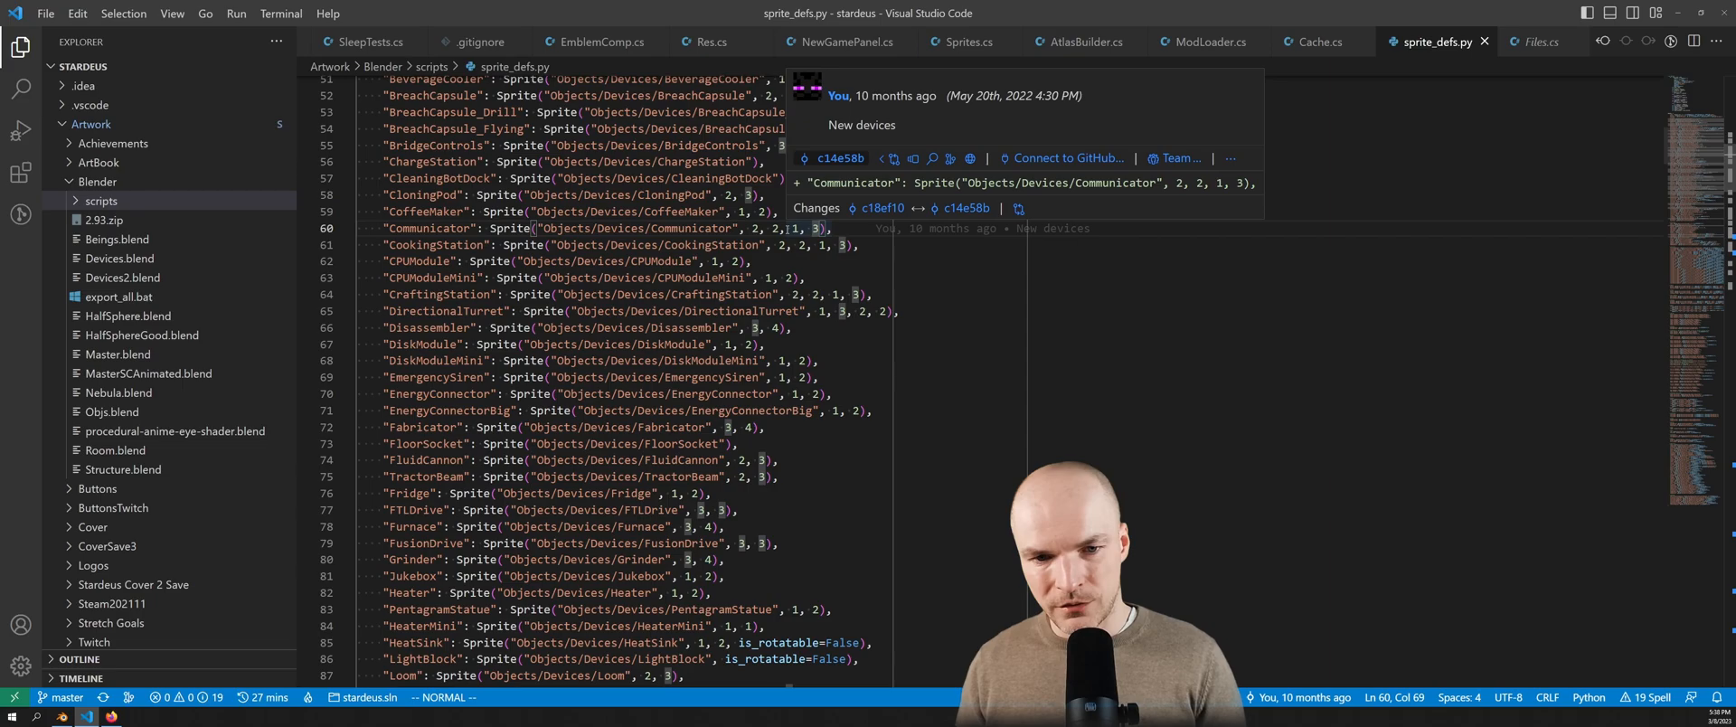
left_click(756, 229)
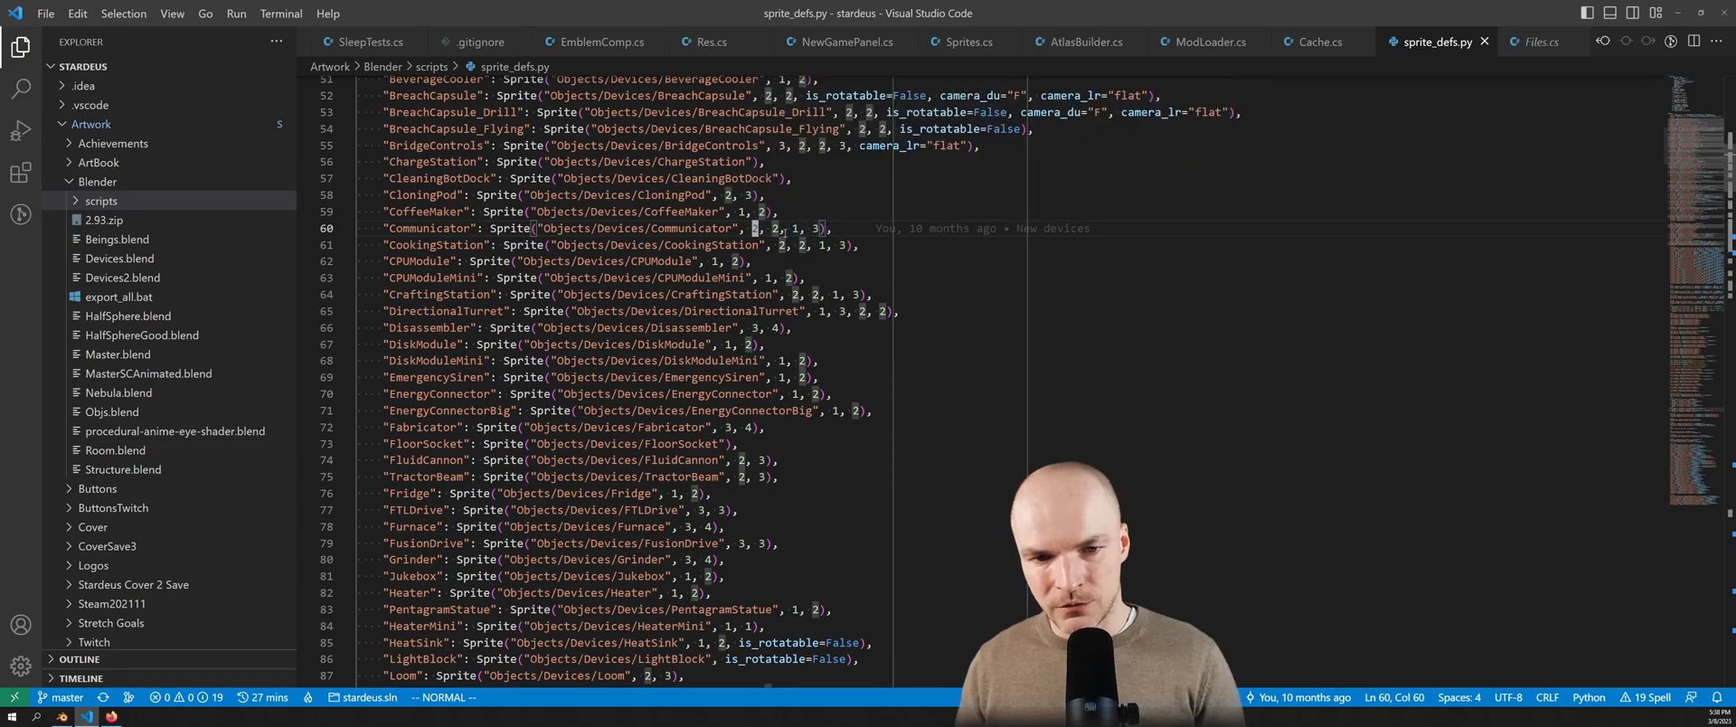
scroll(590, 263, "down", 3)
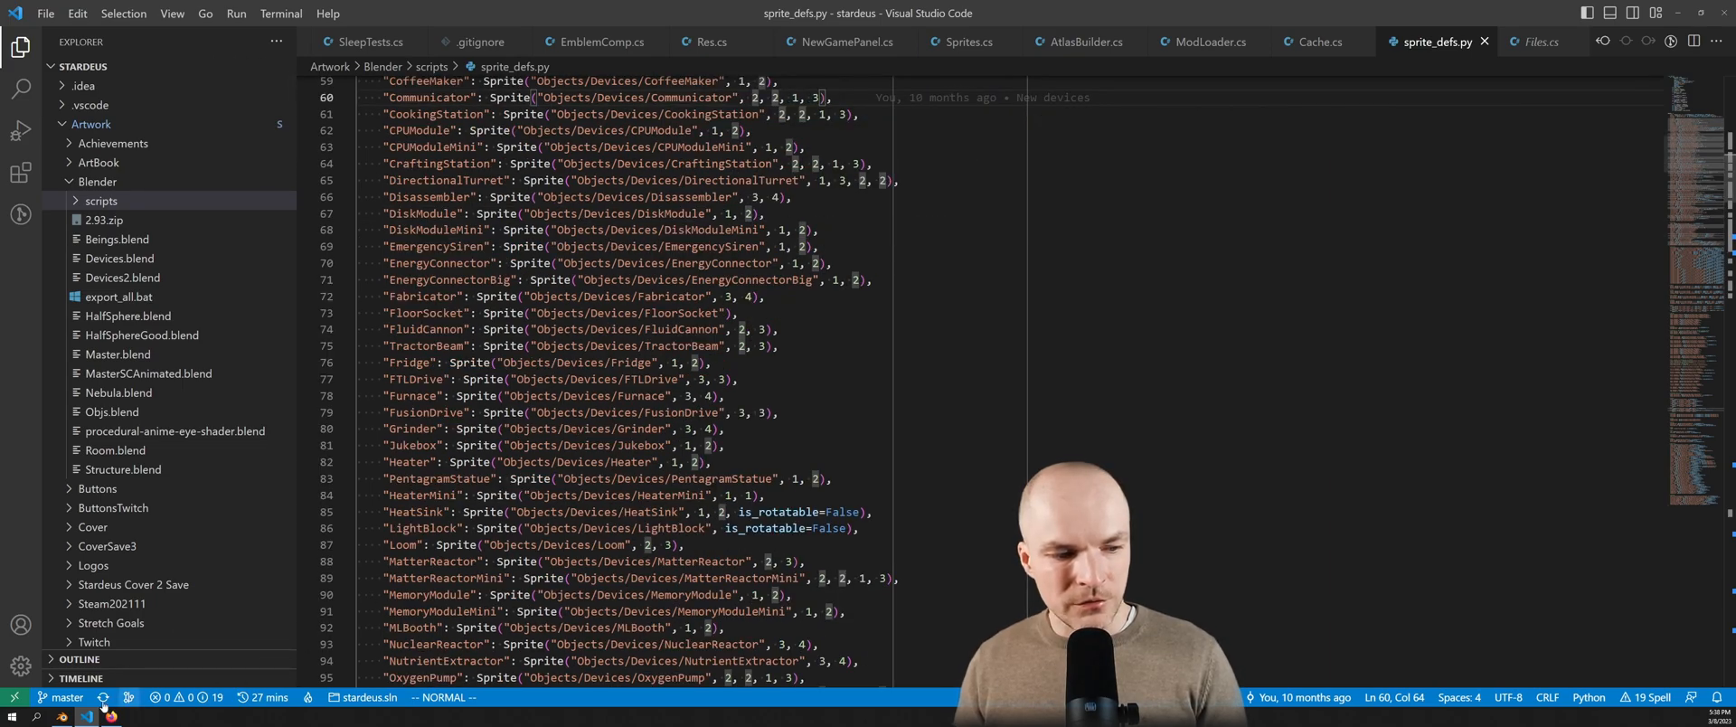
Switch to Blender, enable the Cameras collection and look through the camera objects it contains
left_click(61, 716)
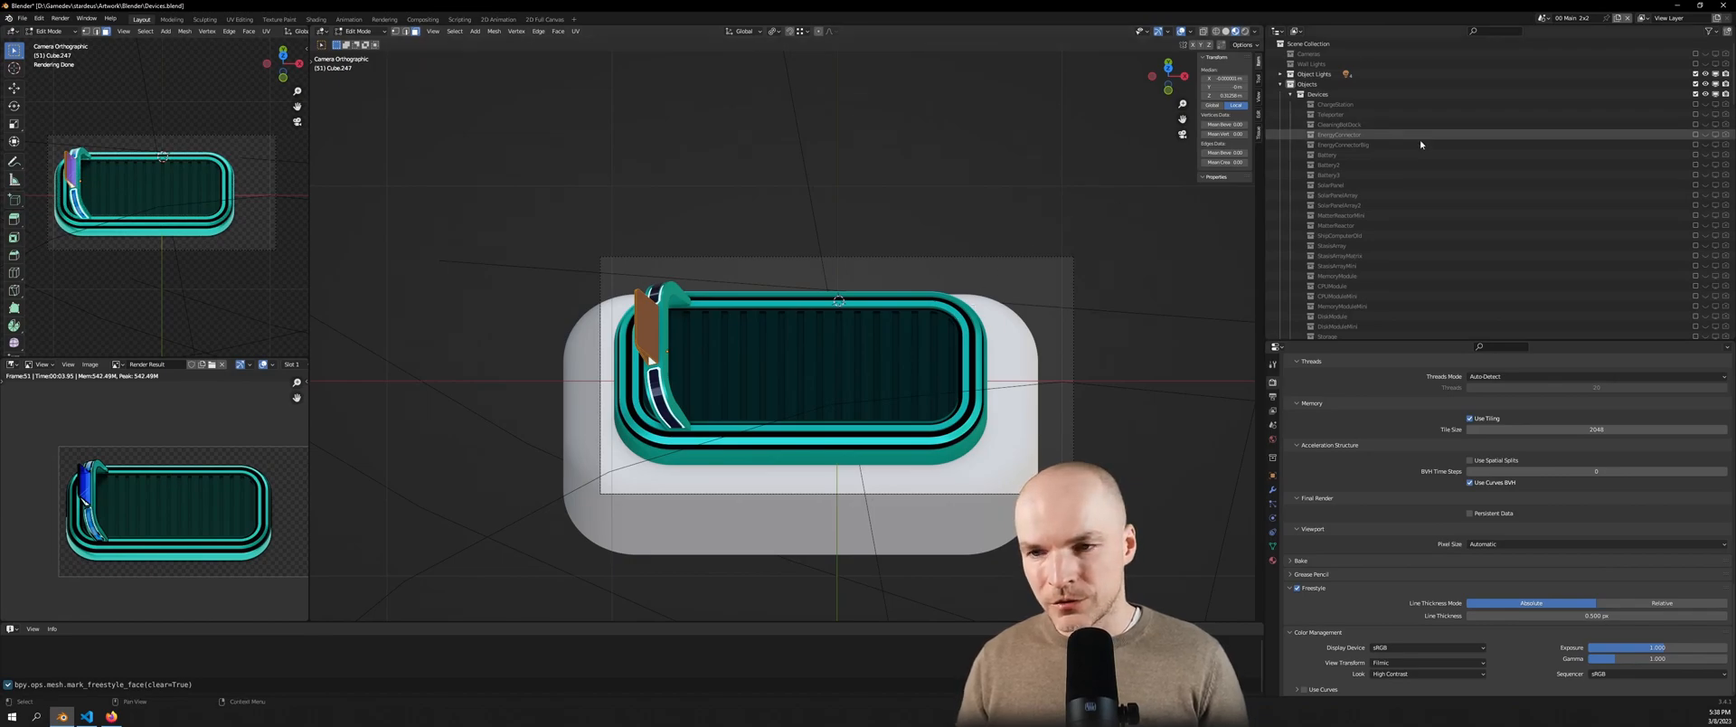
left_click(1308, 56)
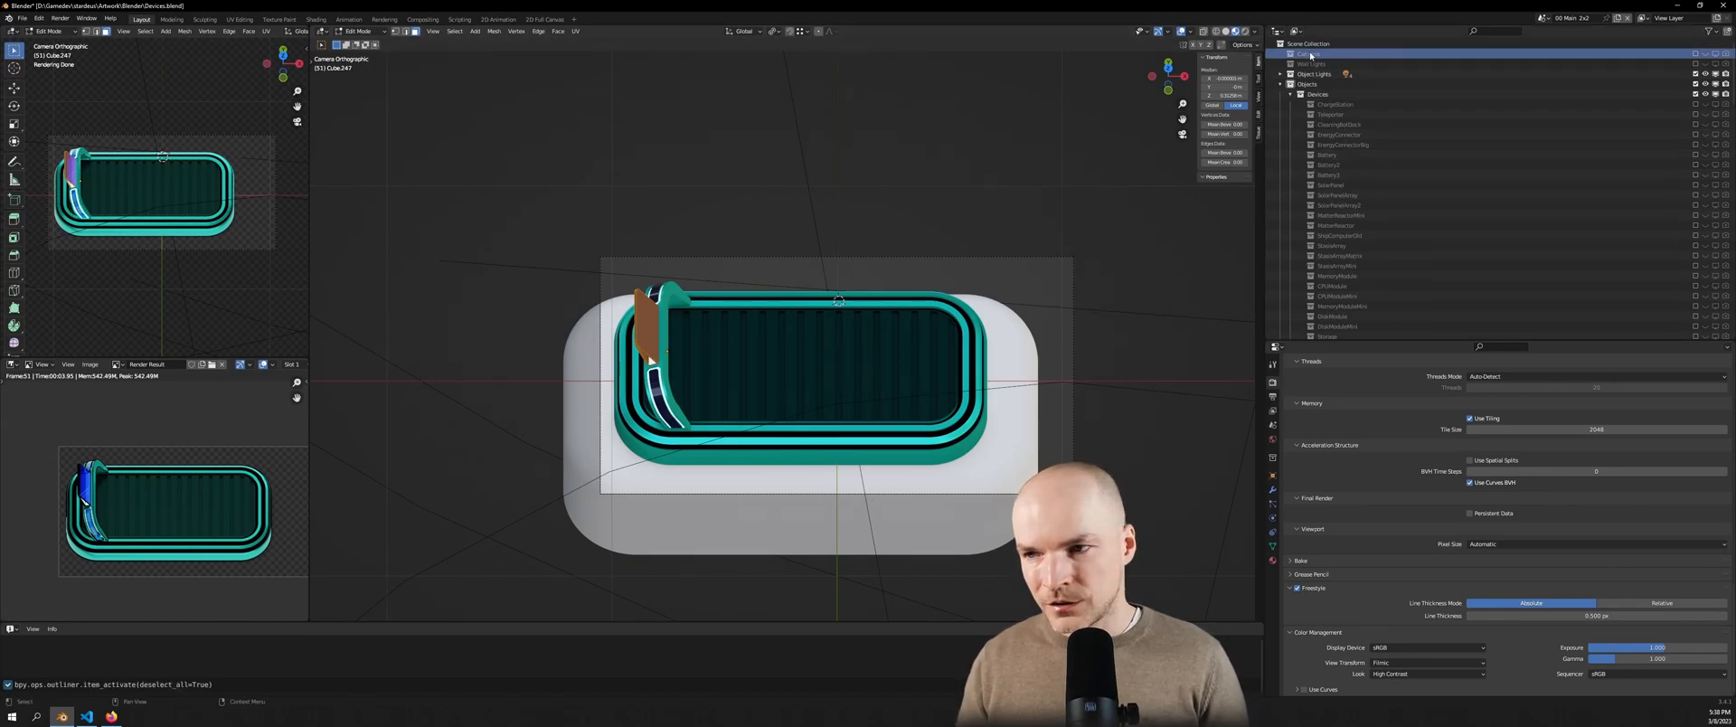
left_click(1695, 54)
scroll(1452, 179, "down", 7)
scroll(1354, 199, "up", 7)
scroll(1329, 87, "down", 2)
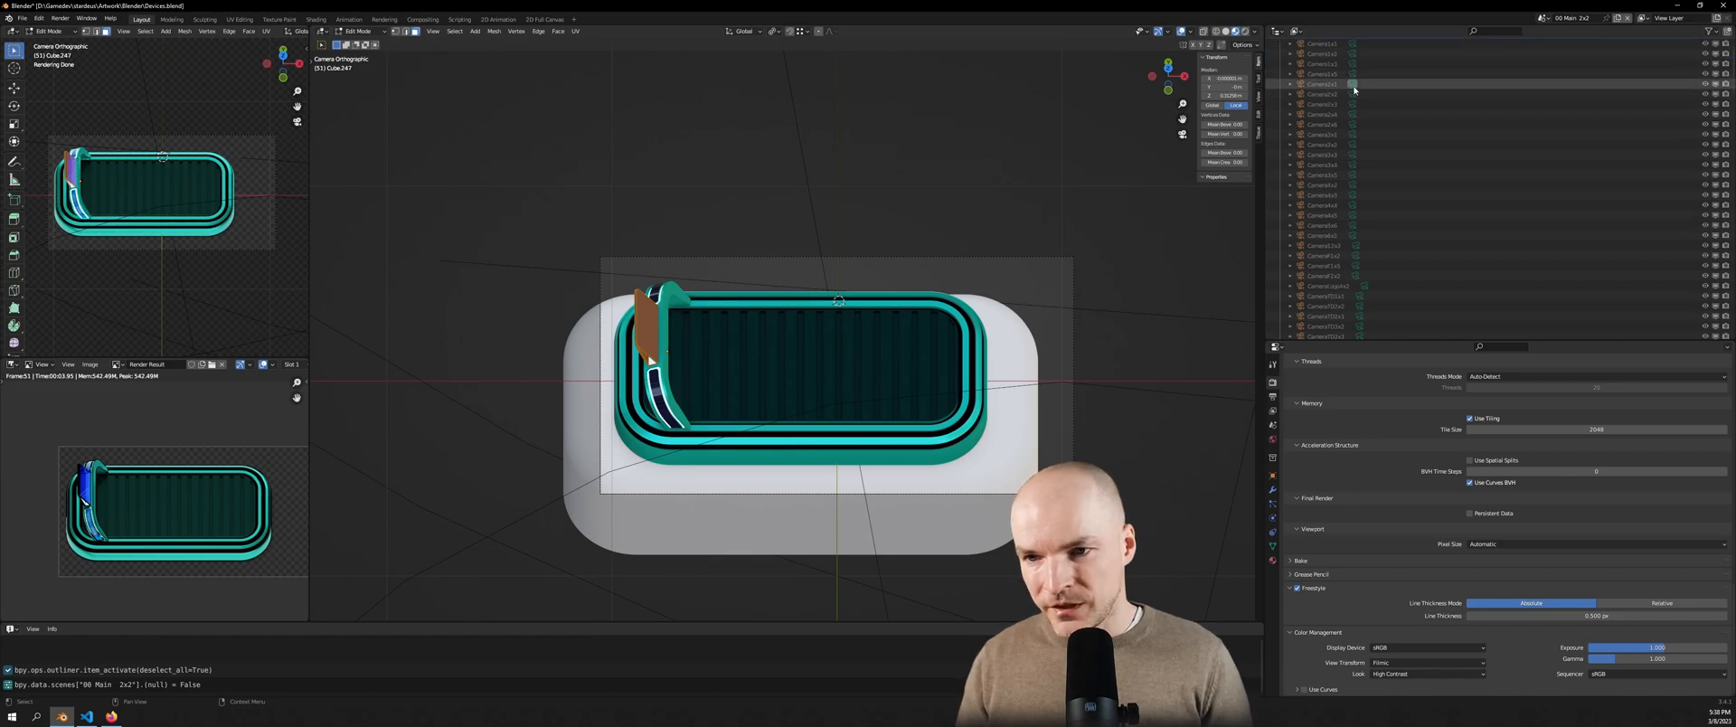
scroll(1353, 88, "down", 5)
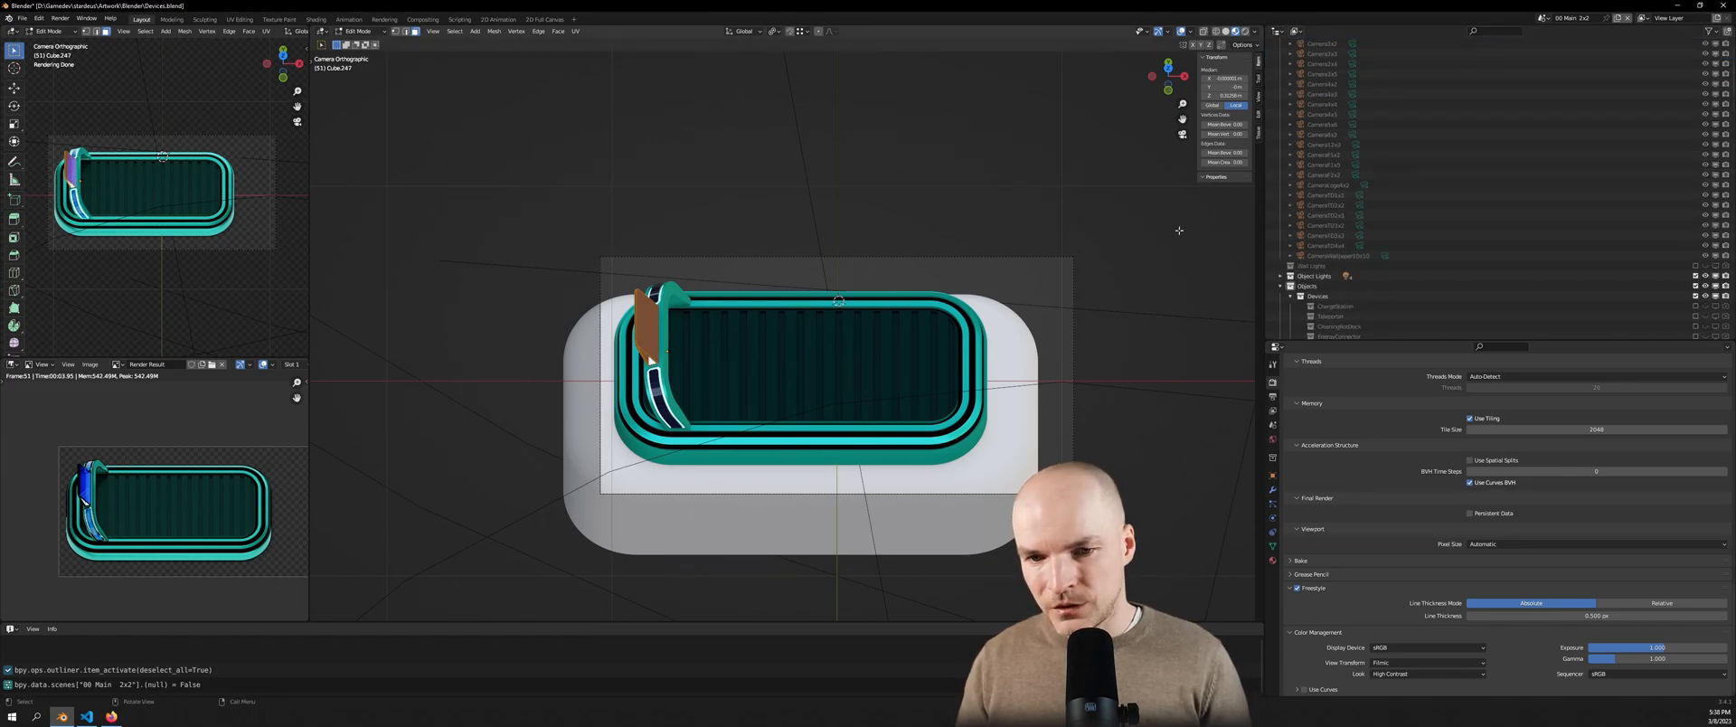
scroll(1483, 166, "up", 6)
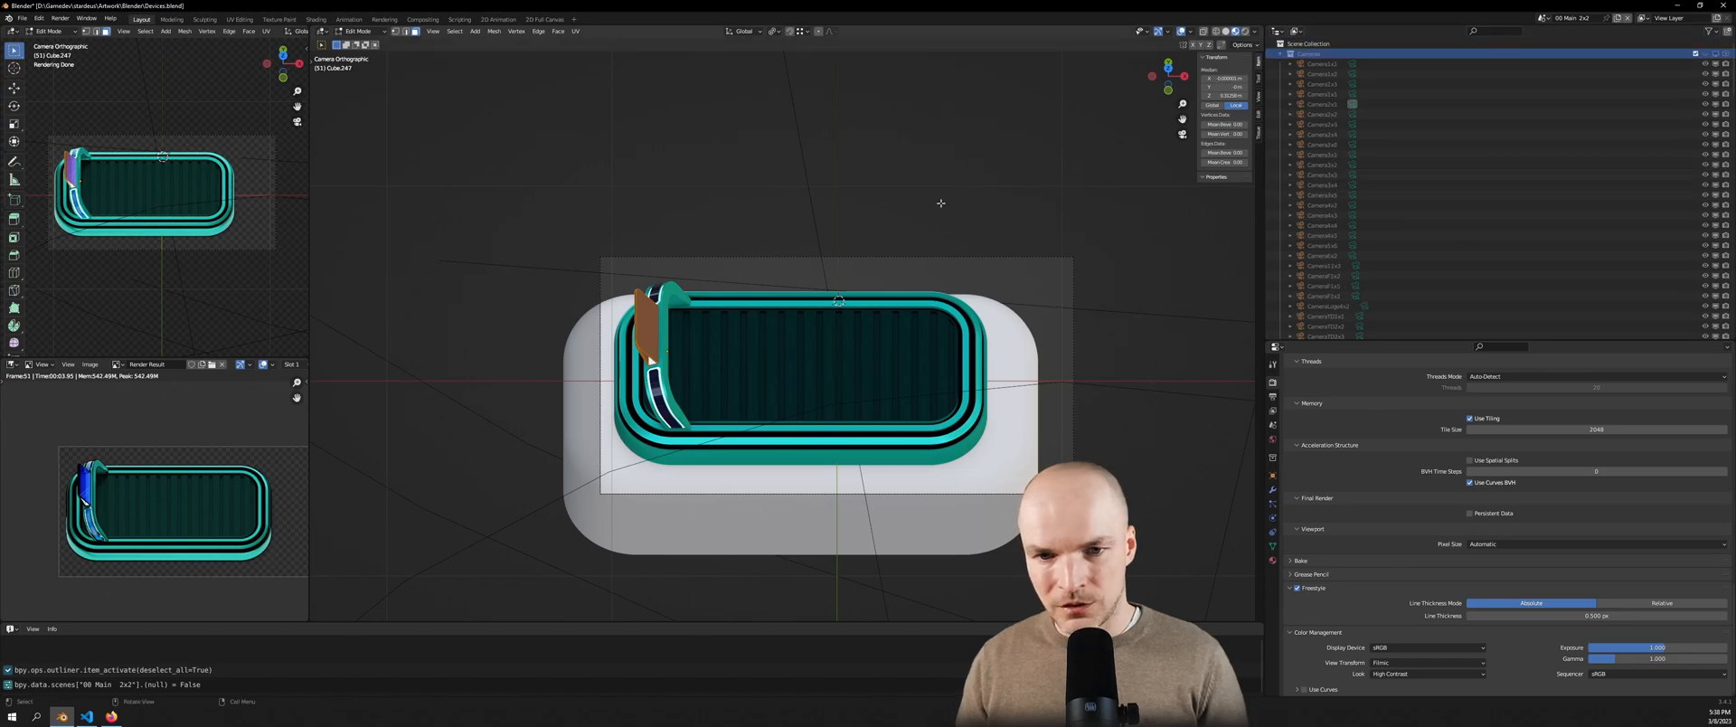
Activate the Recycler model through the Stardeus Activate operator and enable the Cameras collection again
key("alt+a")
key("F3")
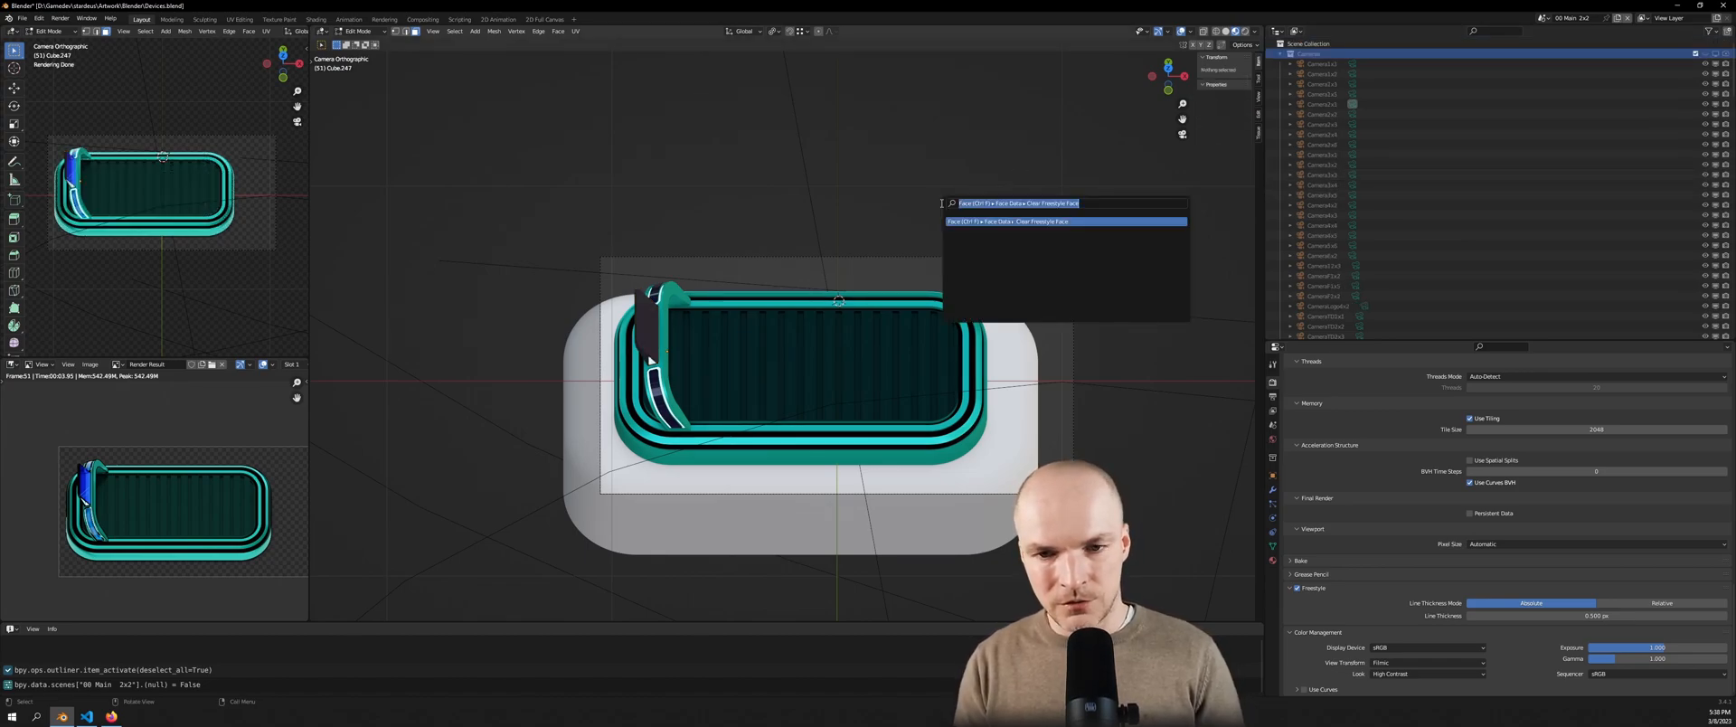
type("activate recy")
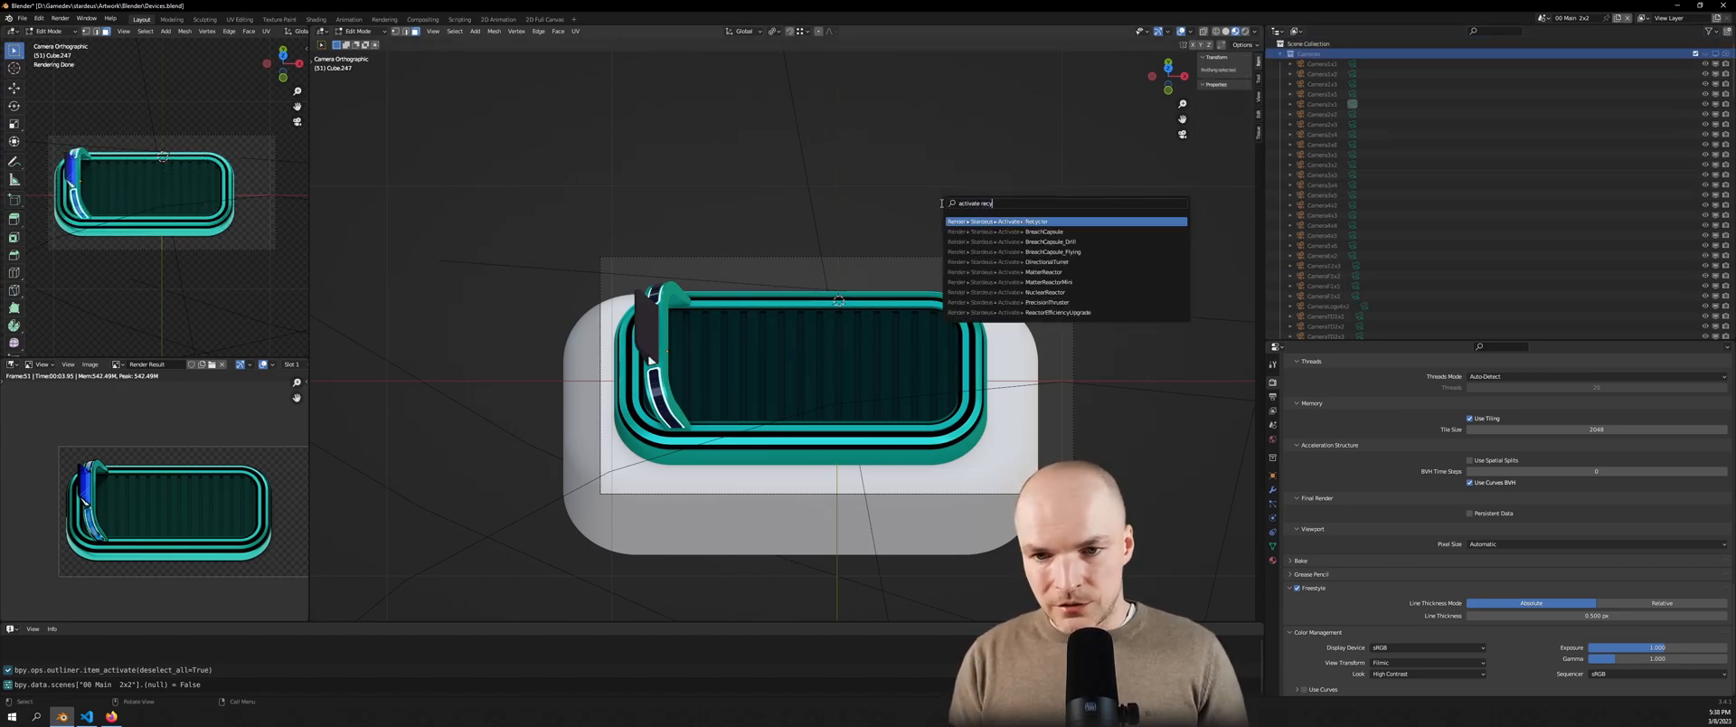
key("Return")
left_click(1697, 54)
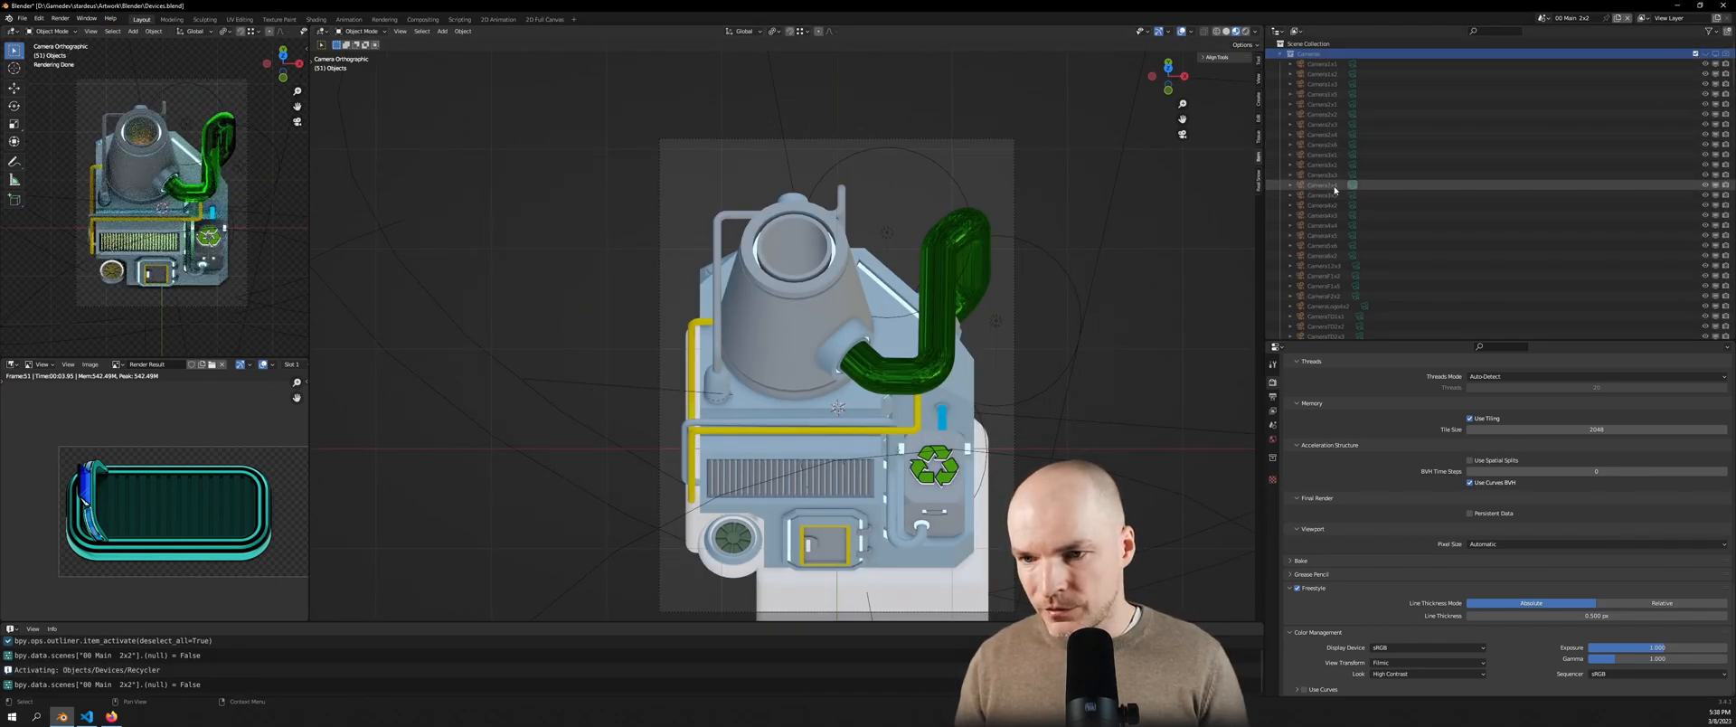
Look over the scene's output and render properties and view the whole Recycler model in its camera frame
left_click(1272, 397)
left_click(1272, 382)
scroll(1596, 486, "up", 10)
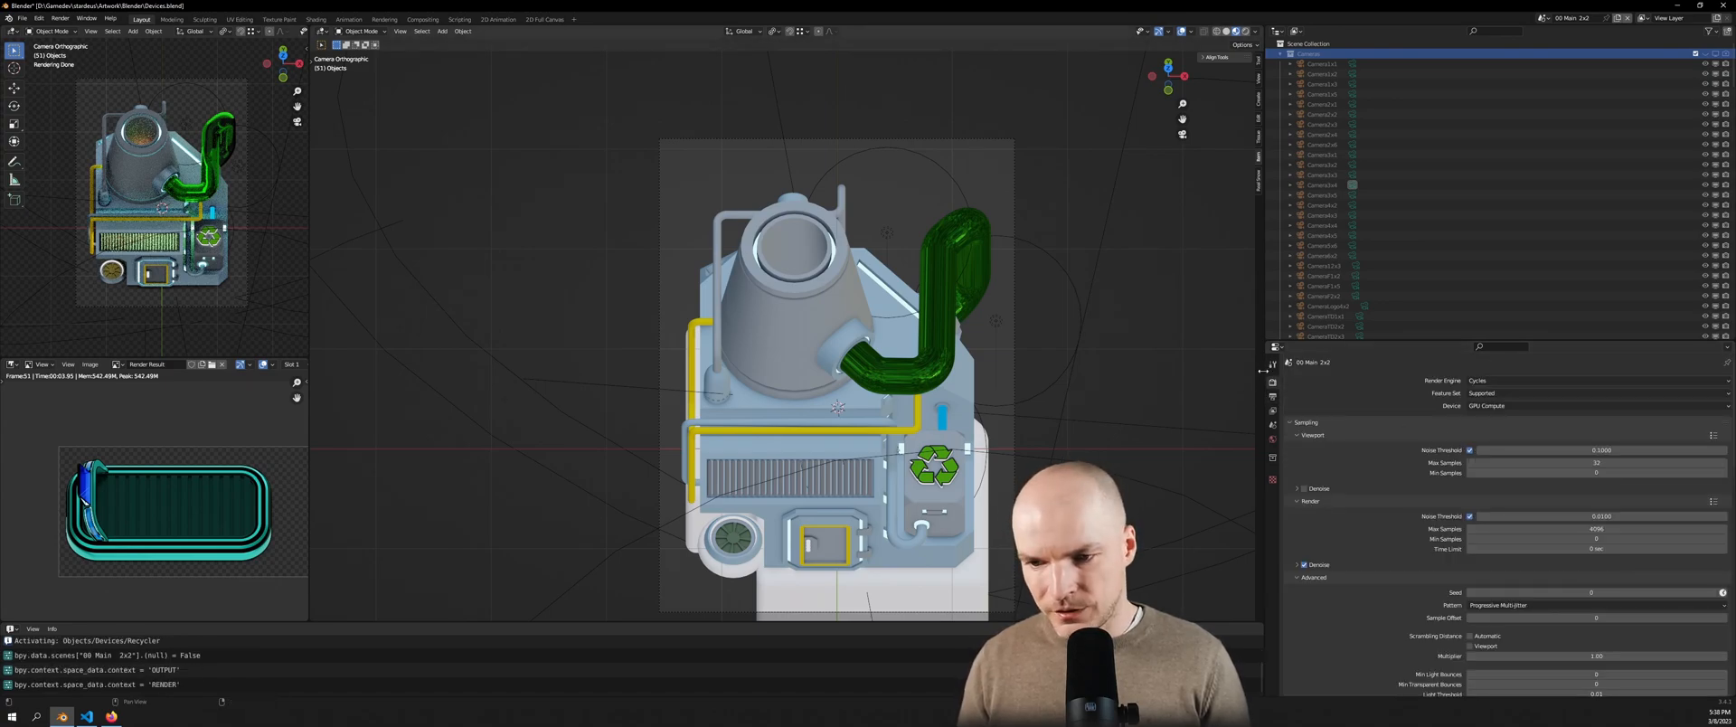
scroll(1145, 409, "down", 3)
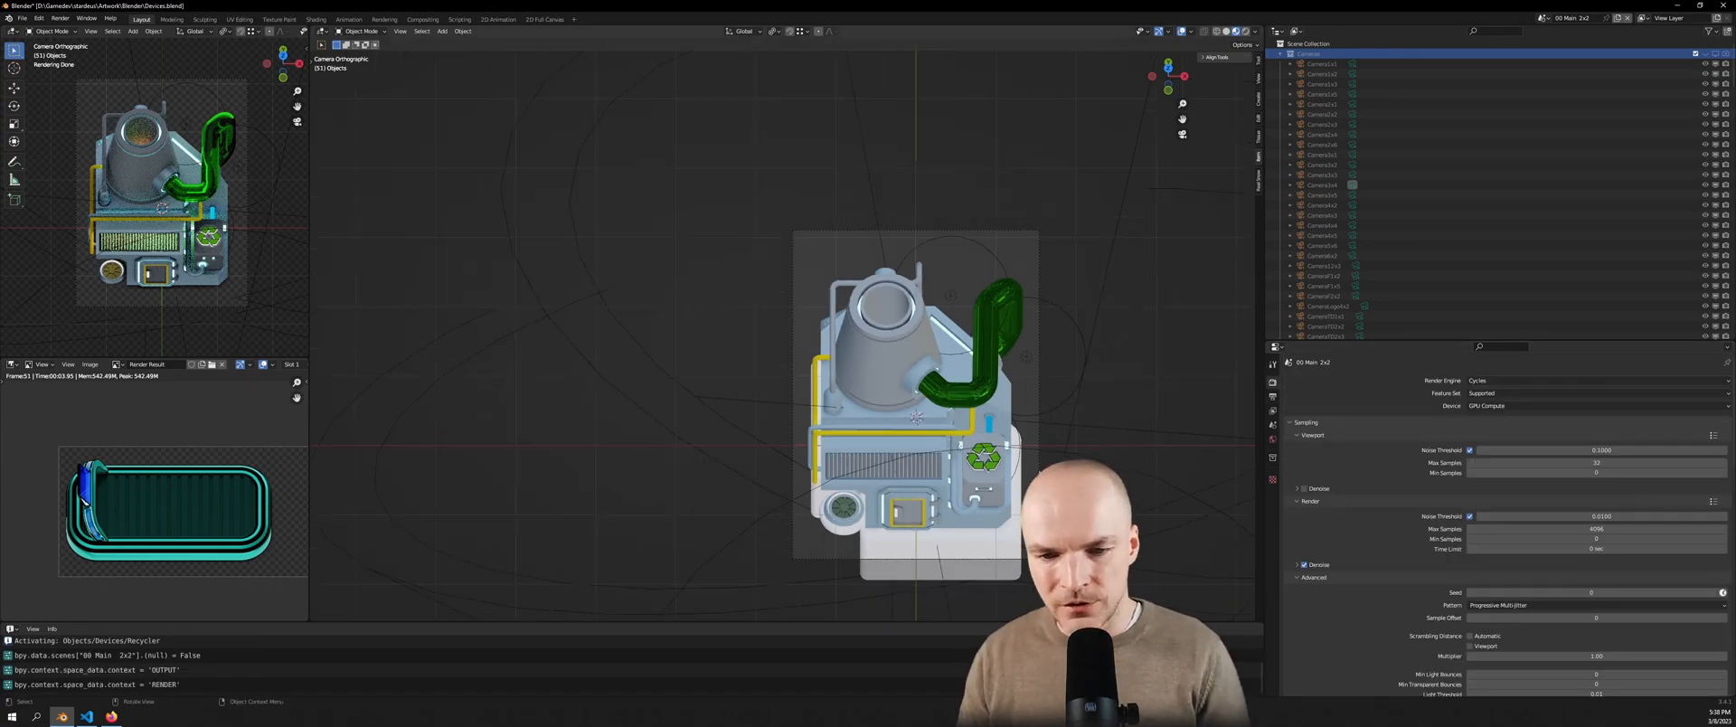
scroll(933, 488, "up", 3)
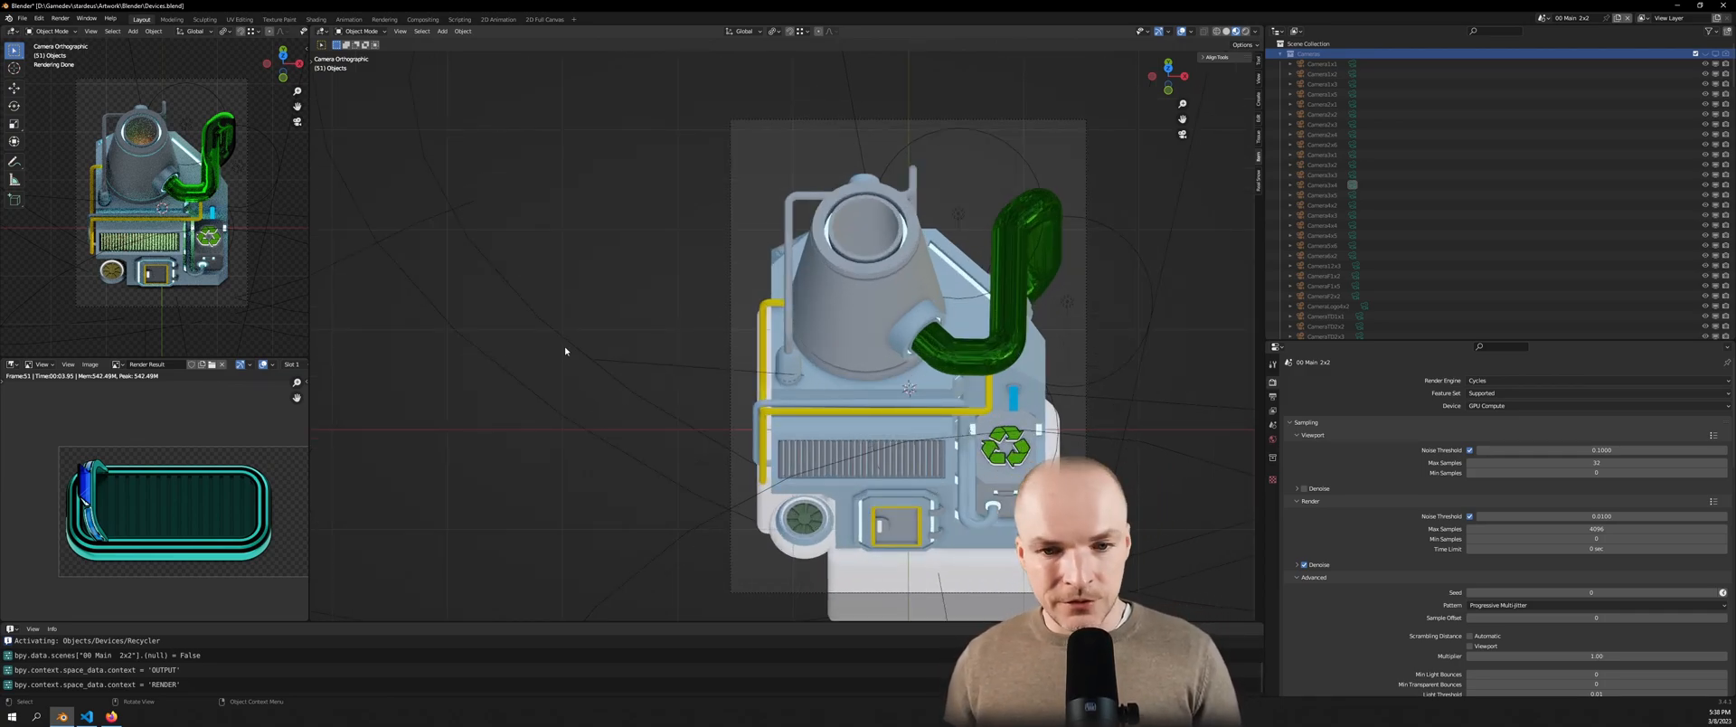
Switch to Firefox and open the Artwork/scripts folder of the stardeus-mod-template repository, pointing out StardeusMod.blend on the way
left_click(112, 716)
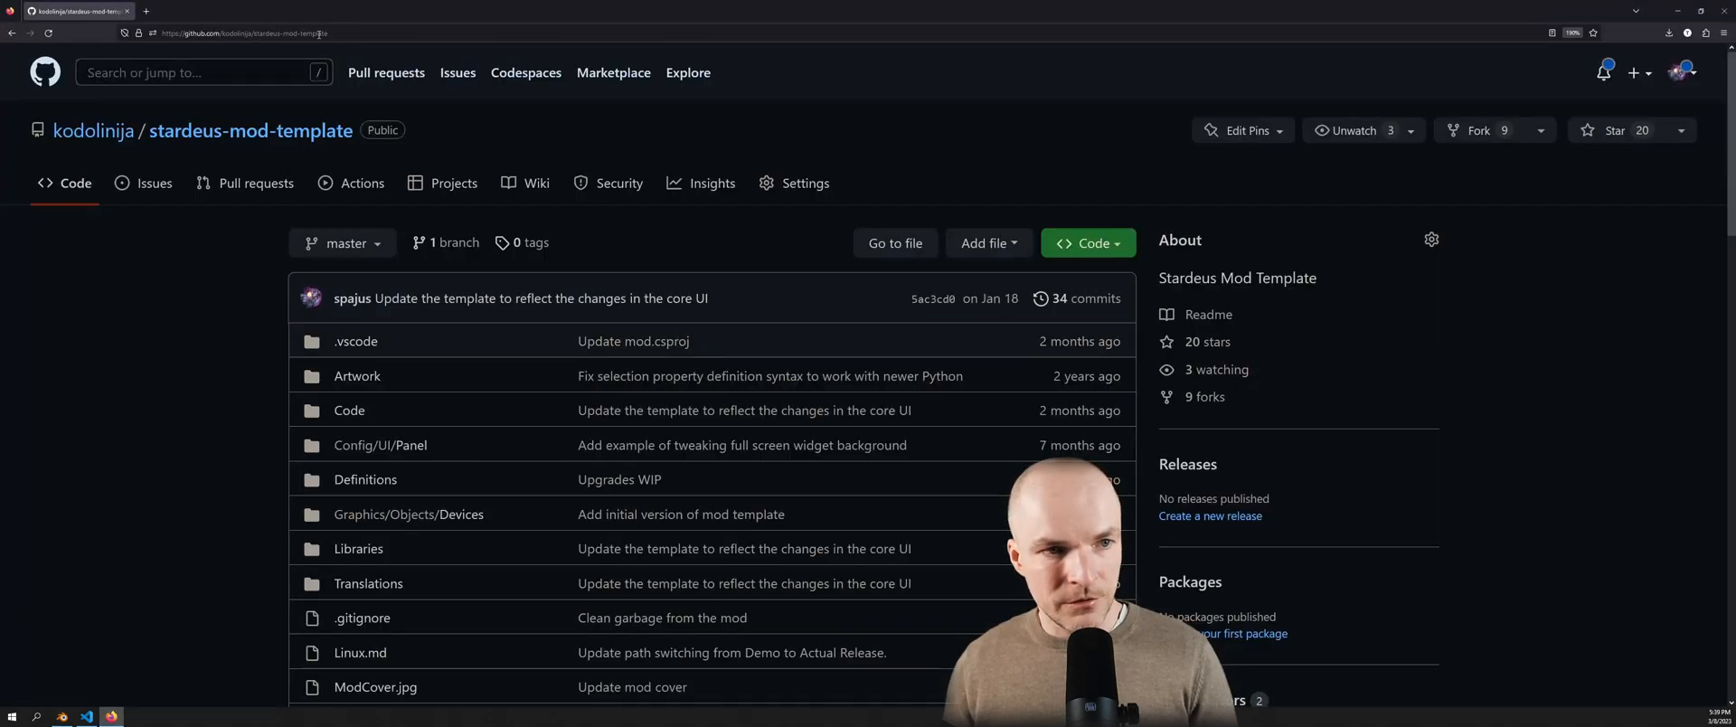
scroll(360, 379, "down", 1)
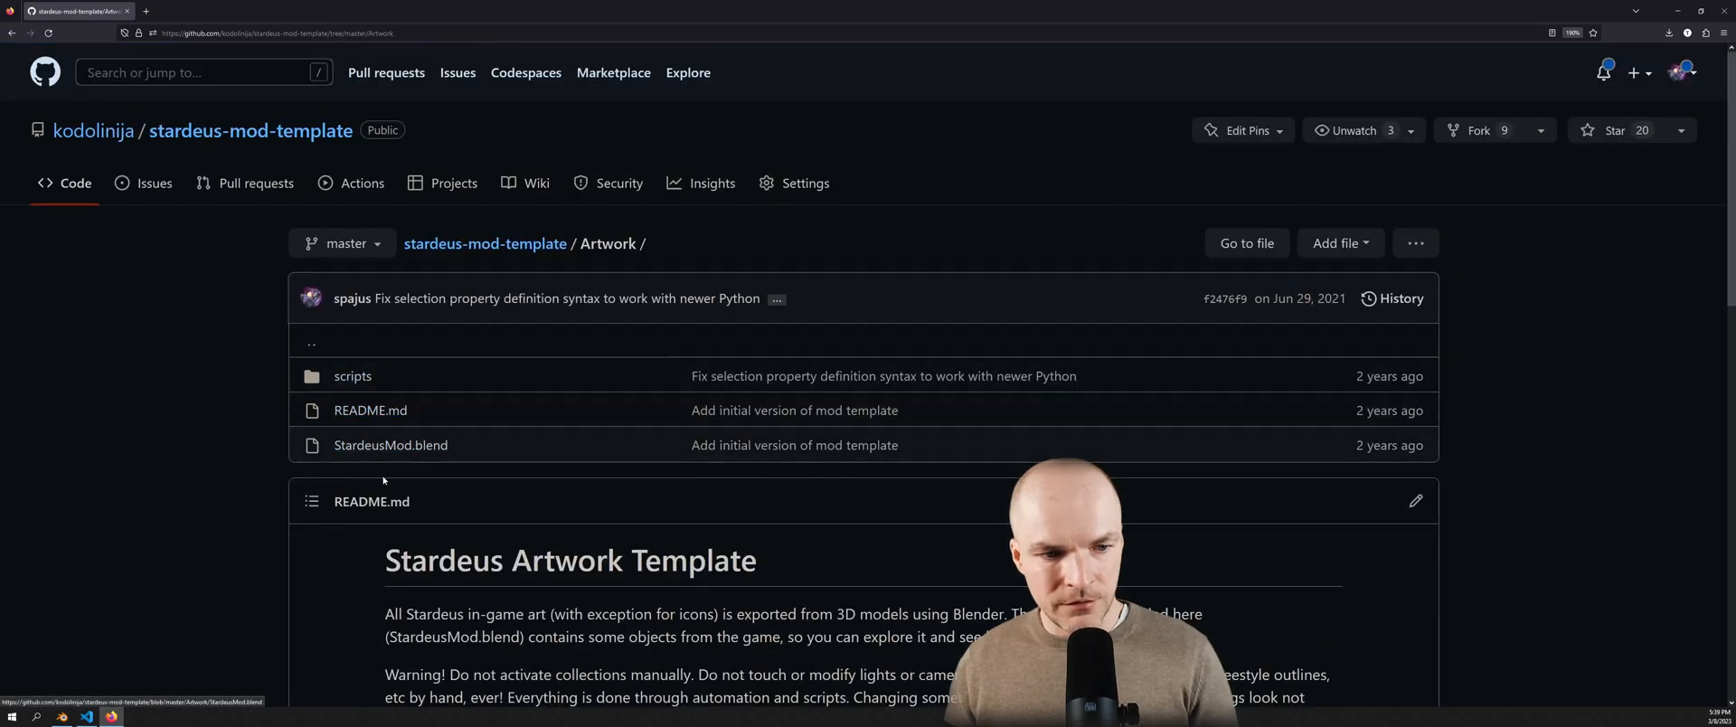
left_click_drag(453, 447, 360, 446)
left_click(353, 376)
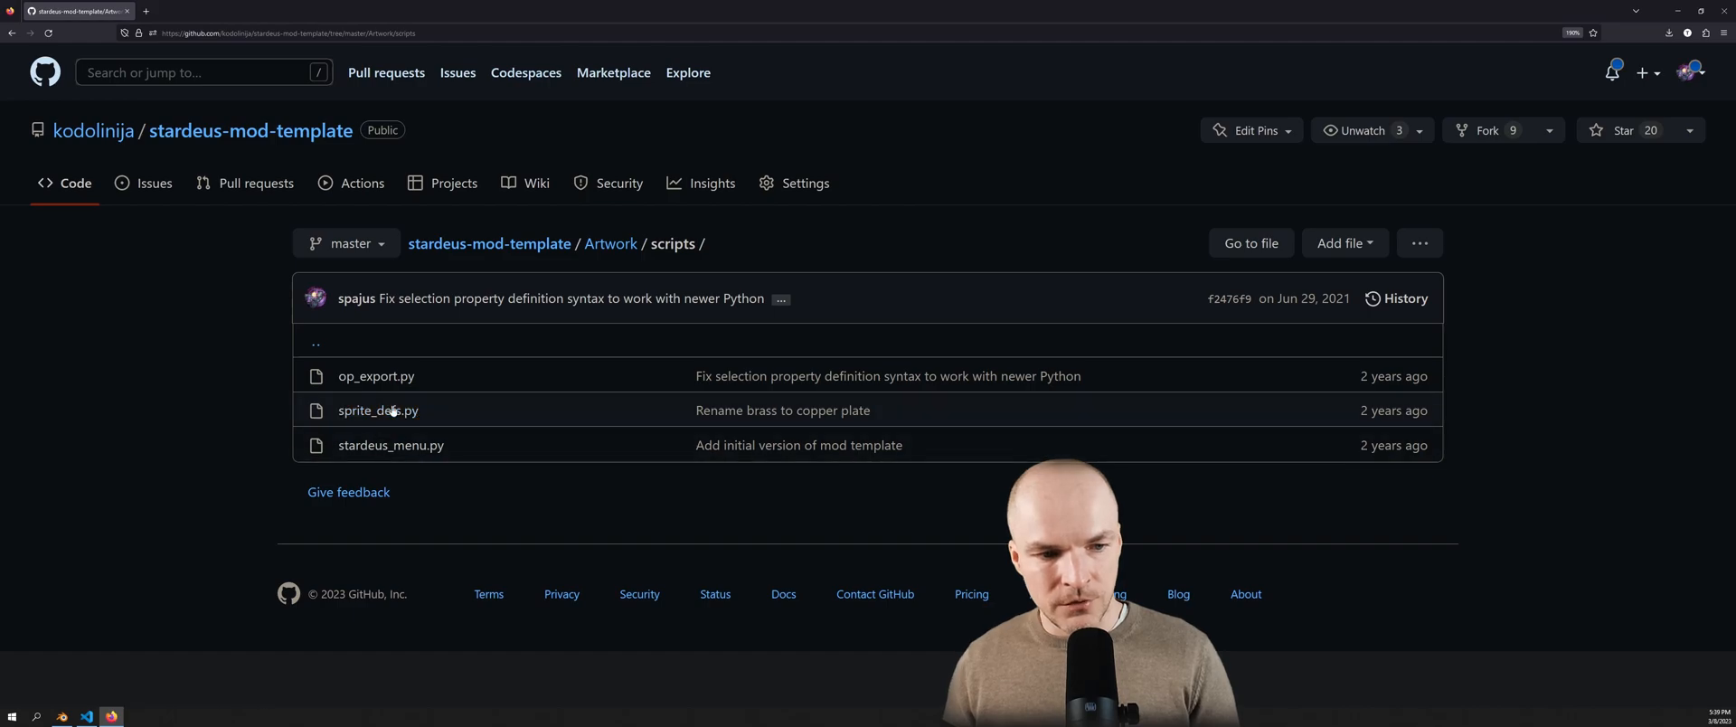
Open sprite_defs.py, look through its device sprite definitions and return to the scripts folder
left_click(380, 410)
scroll(680, 529, "down", 15)
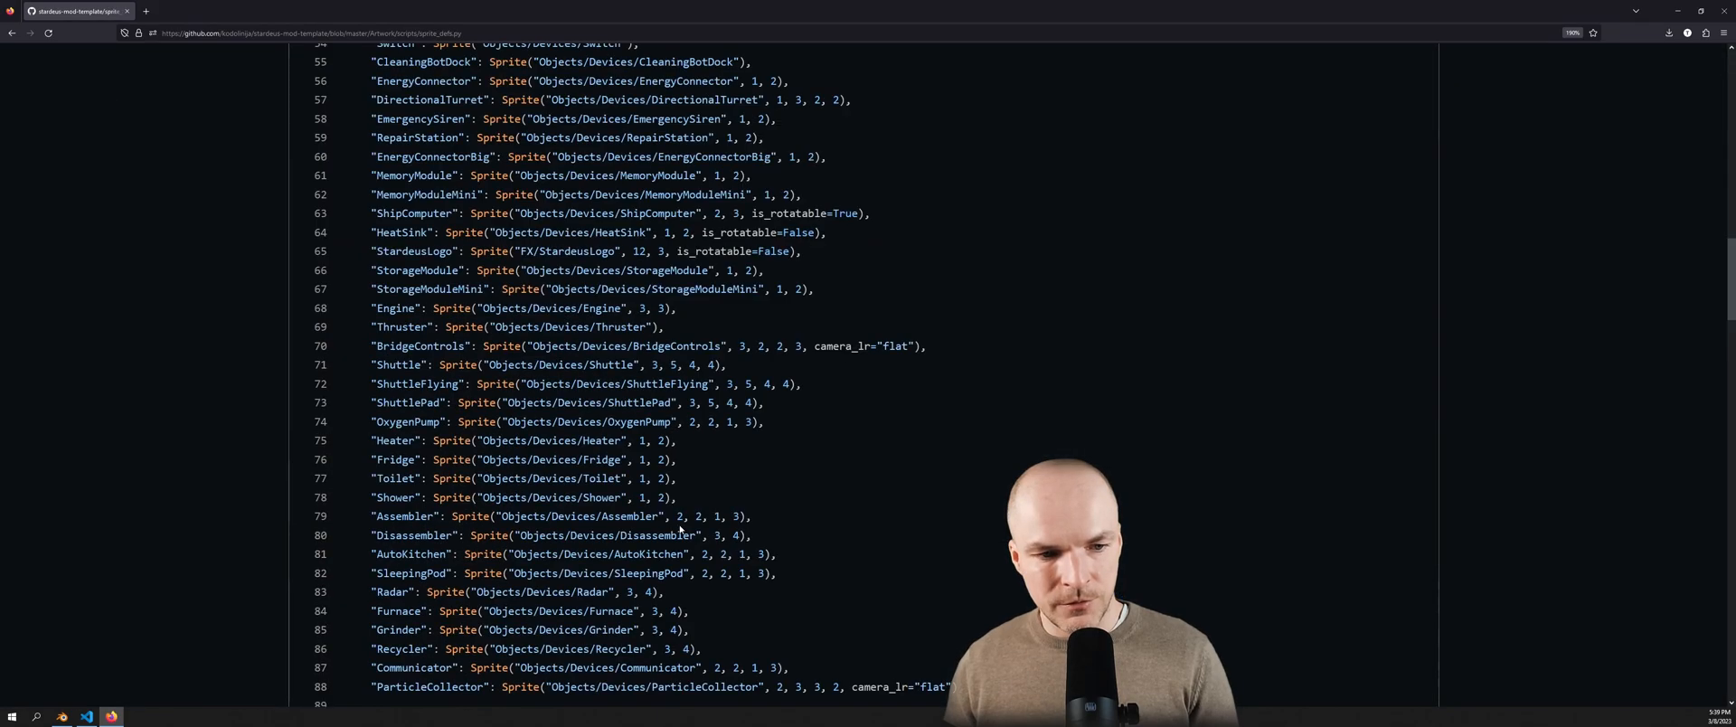
scroll(680, 529, "down", 15)
key("alt+Left")
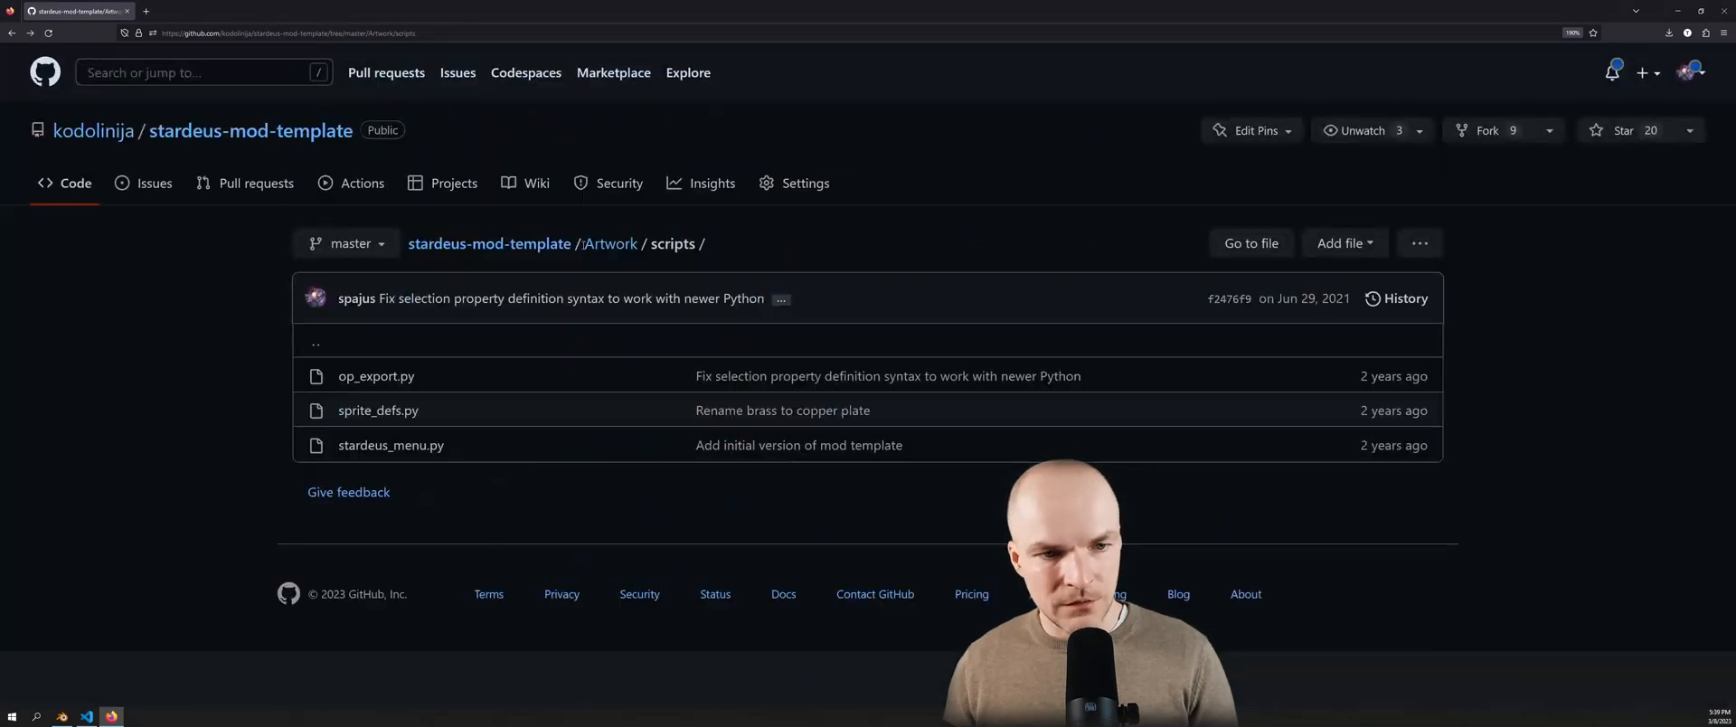
Go back to the Artwork folder and check the age of StardeusMod.blend and the README.md entry
key("alt+Left")
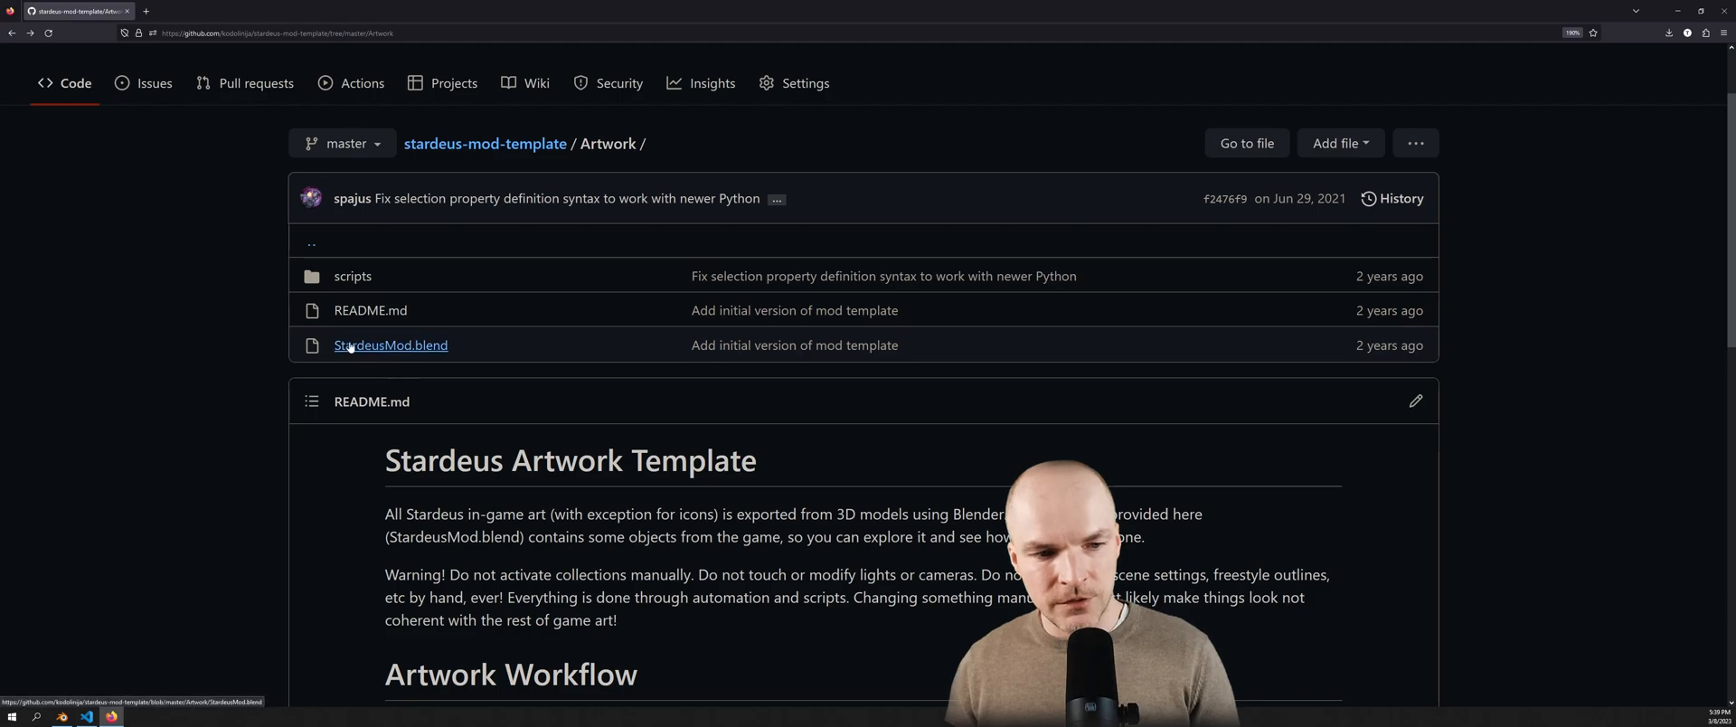
left_click_drag(1356, 346, 1416, 347)
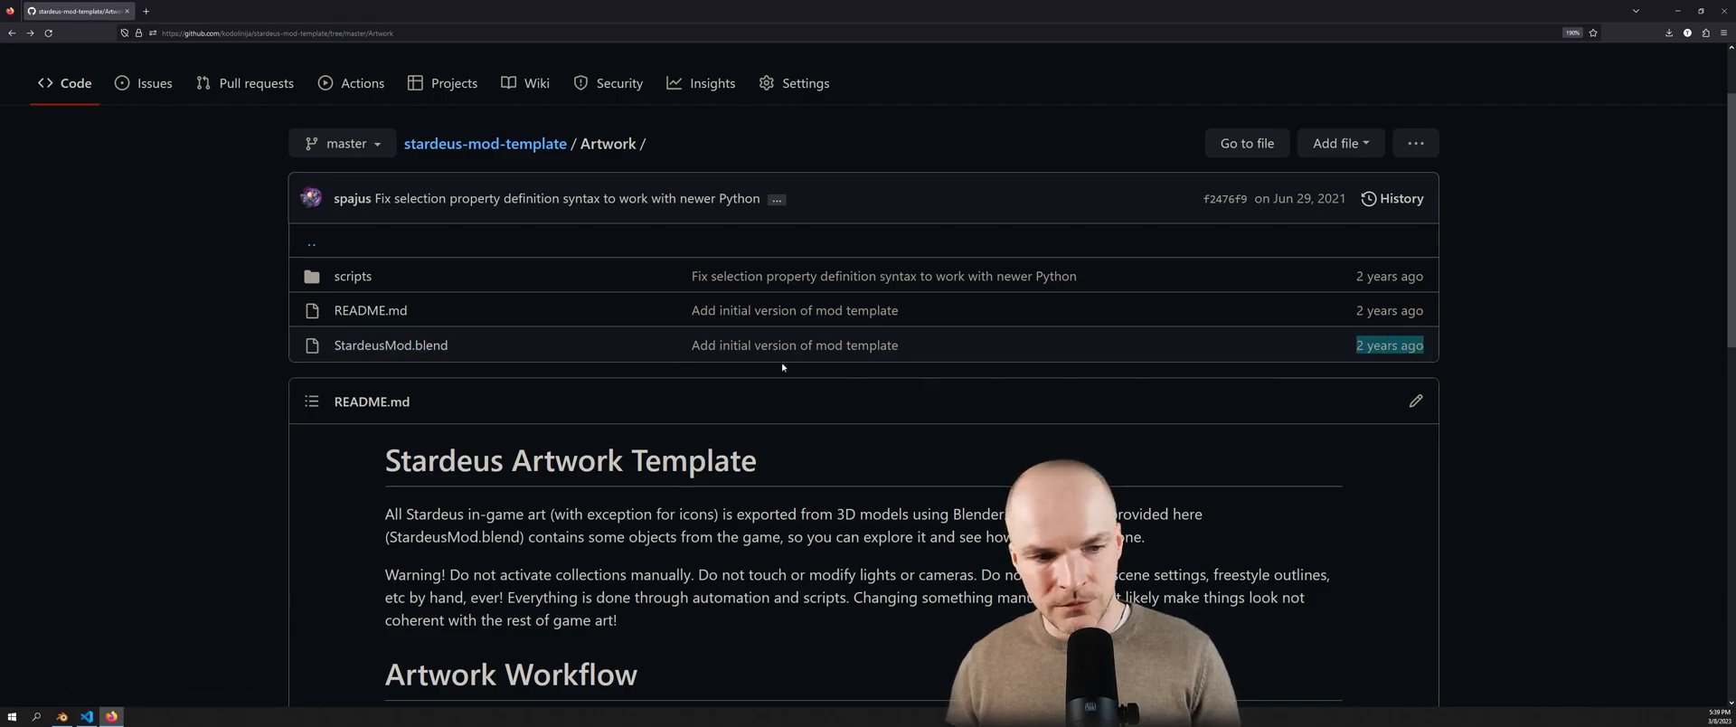
scroll(1416, 346, "up", 1)
left_click_drag(450, 399, 339, 403)
left_click(339, 402)
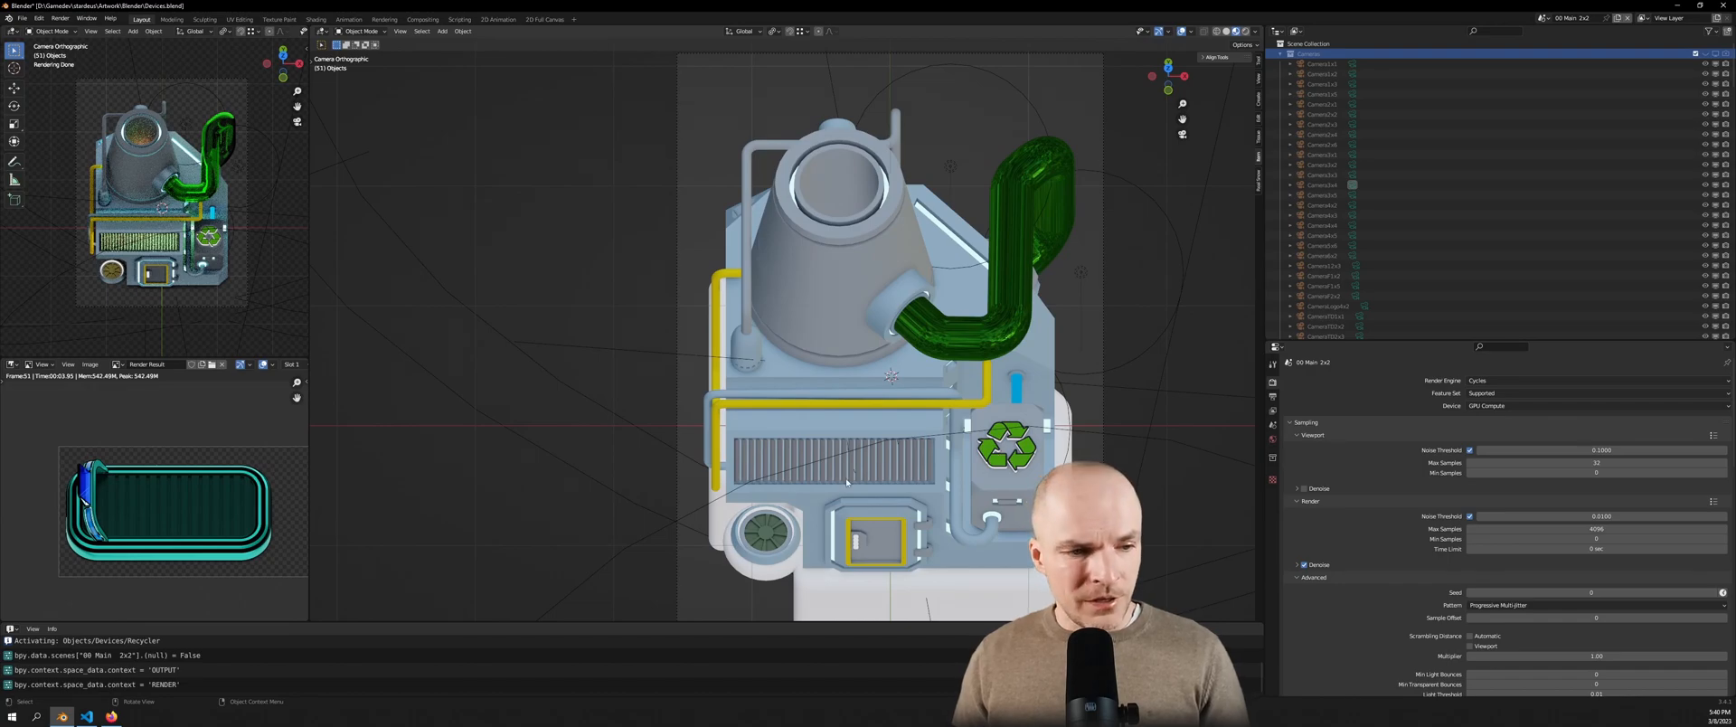
Switch back to Blender, render the Recycler and magnify the lower corner of the render result
scroll(959, 462, "down", 1)
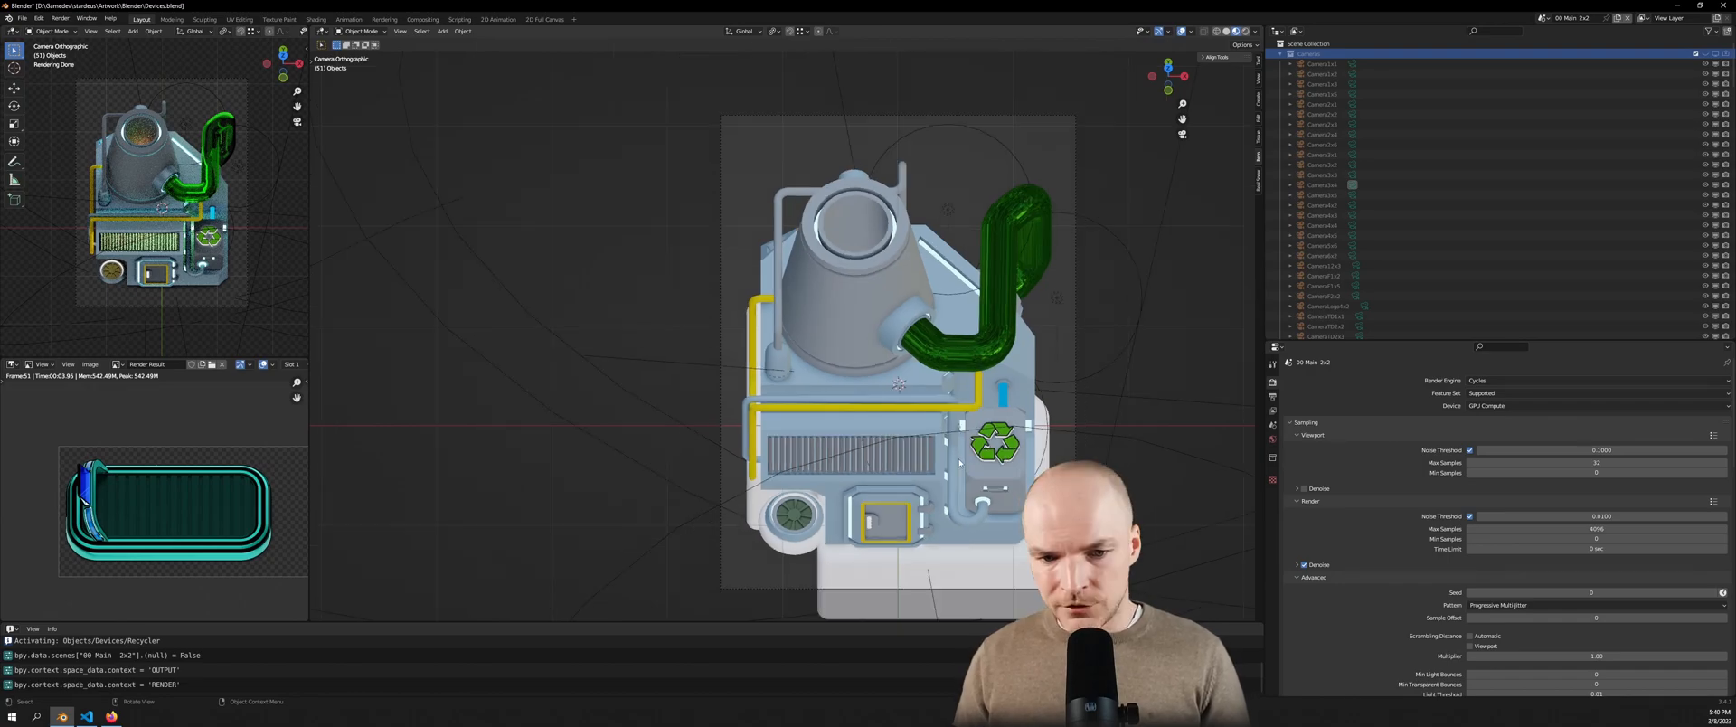
scroll(215, 570, "up", 8)
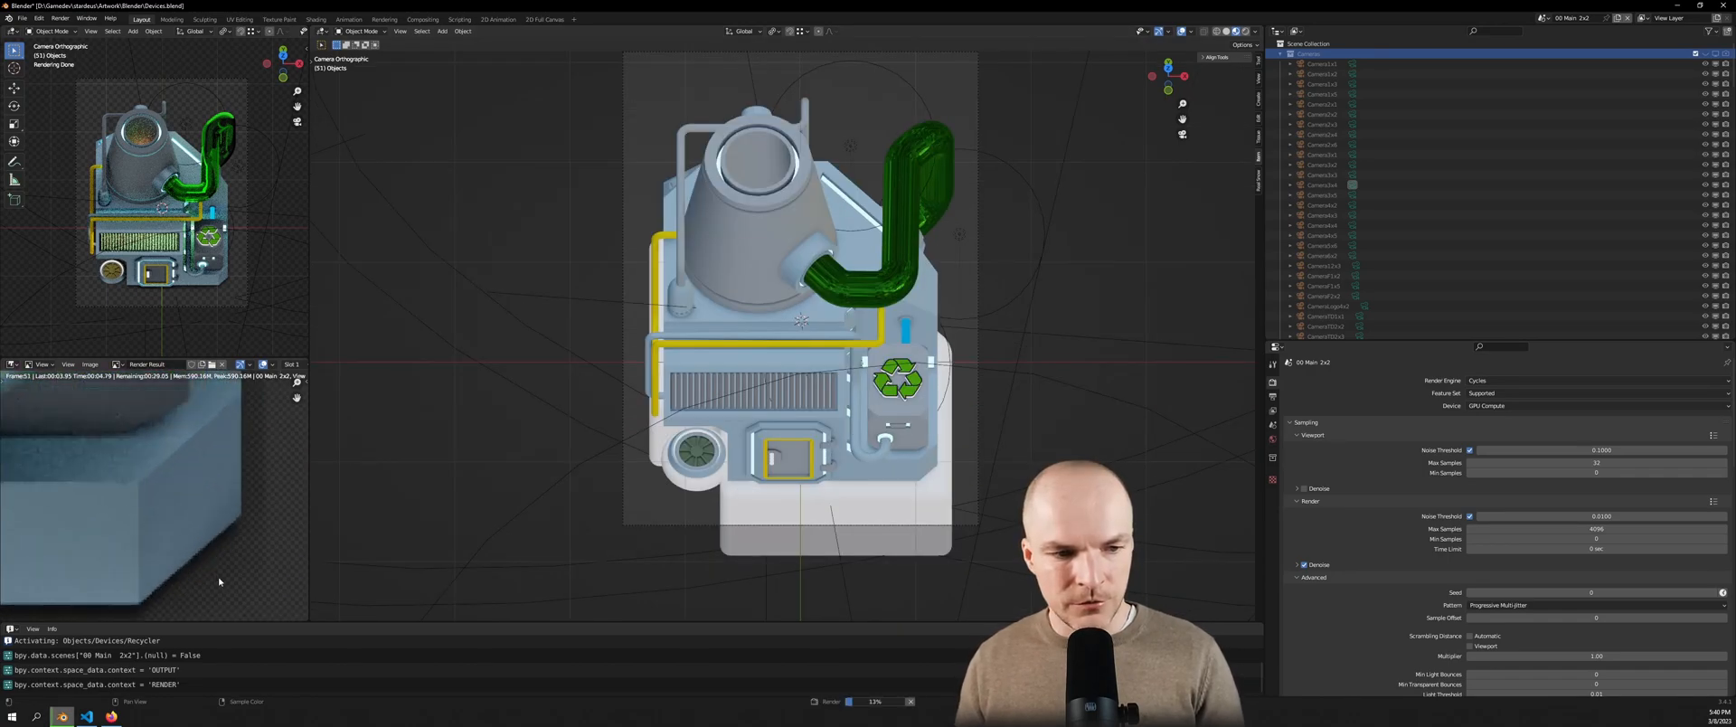
middle_click_drag(220, 581, 195, 496)
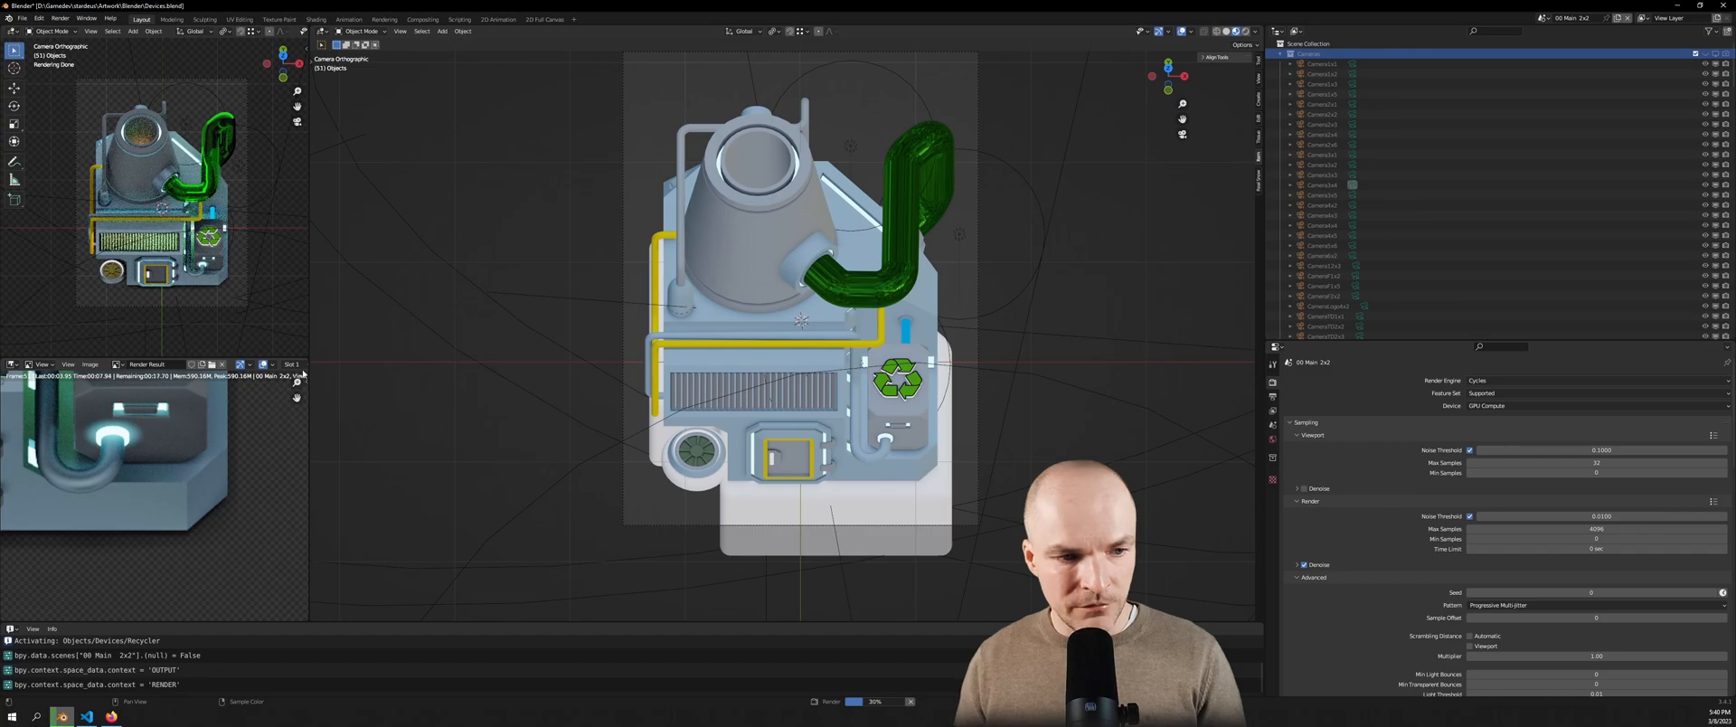
Examine the pipe, door and lower edge of the rendered Recycler at different magnifications
middle_click_drag(272, 407, 185, 501)
scroll(185, 501, "down", 2)
middle_click_drag(104, 411, 60, 432)
middle_click_drag(163, 540, 113, 508)
scroll(113, 508, "up", 4)
scroll(113, 509, "down", 3)
middle_click_drag(235, 510, 147, 512)
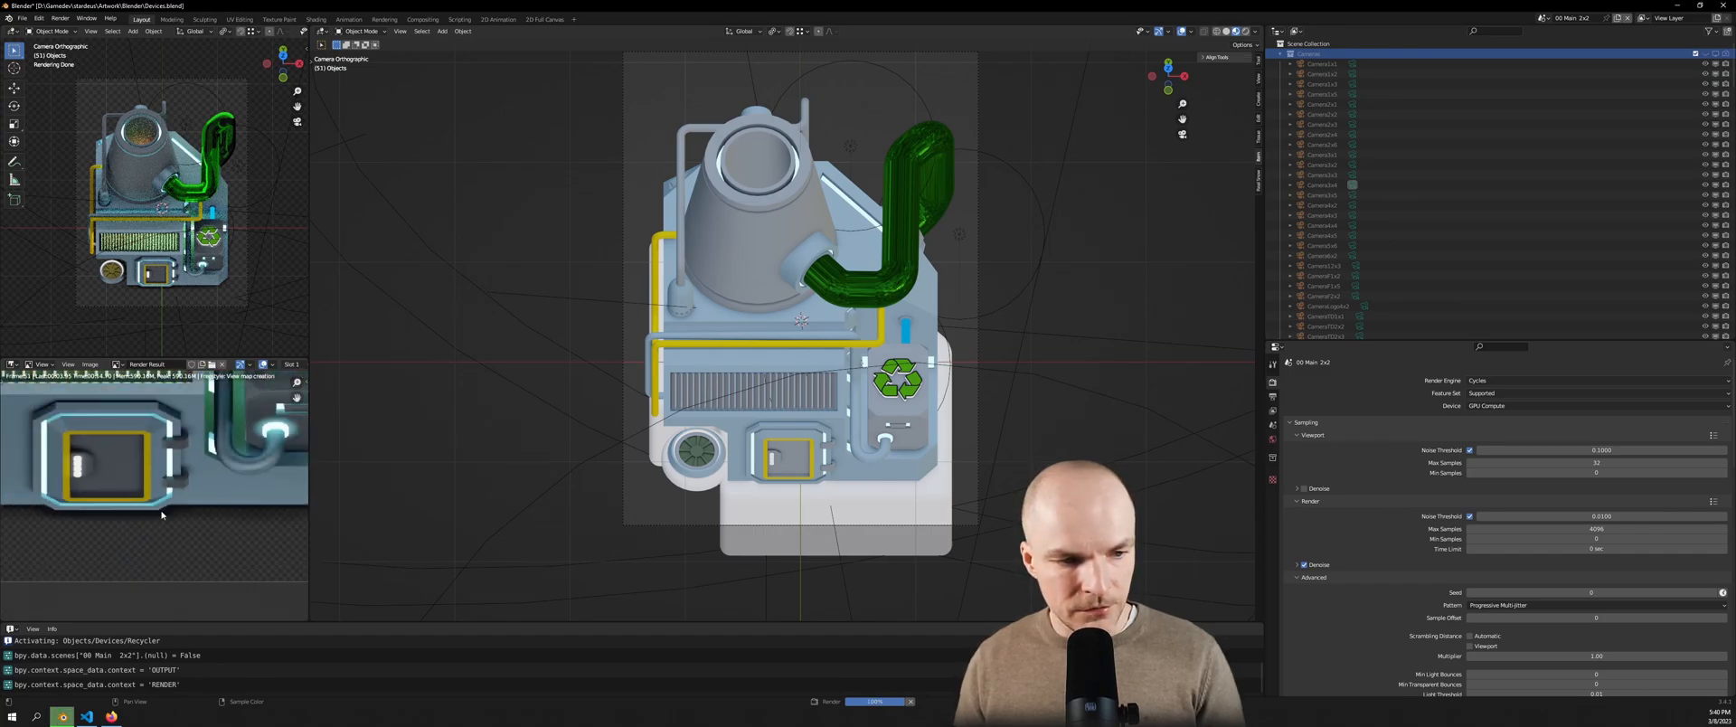
scroll(147, 512, "down", 1)
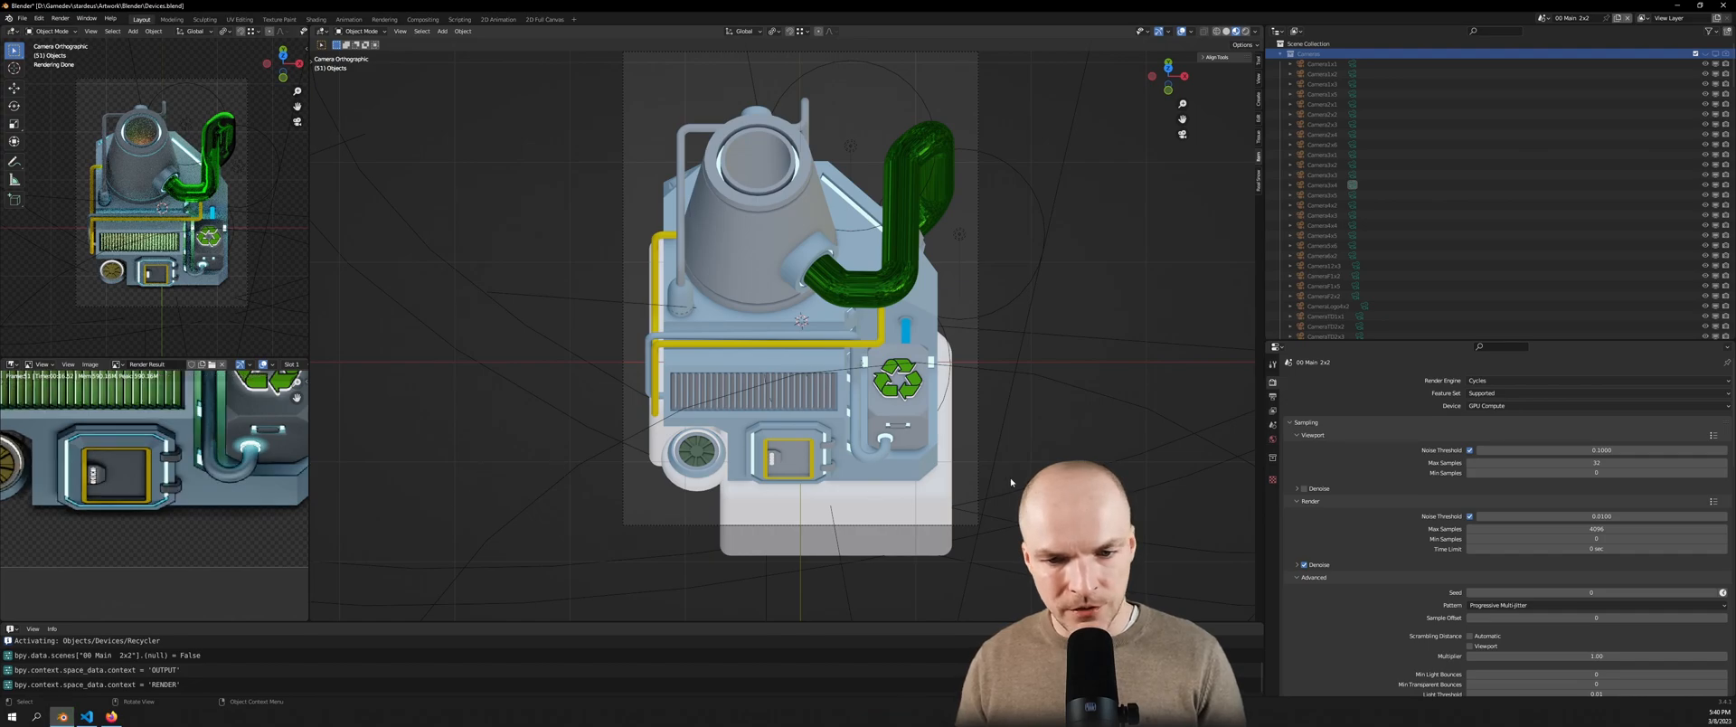
In front view, move the white base block below the Recycler up about 0.037 m along Z
middle_click_drag(1008, 477, 1003, 433)
key("KP_1")
scroll(800, 232, "up", 4)
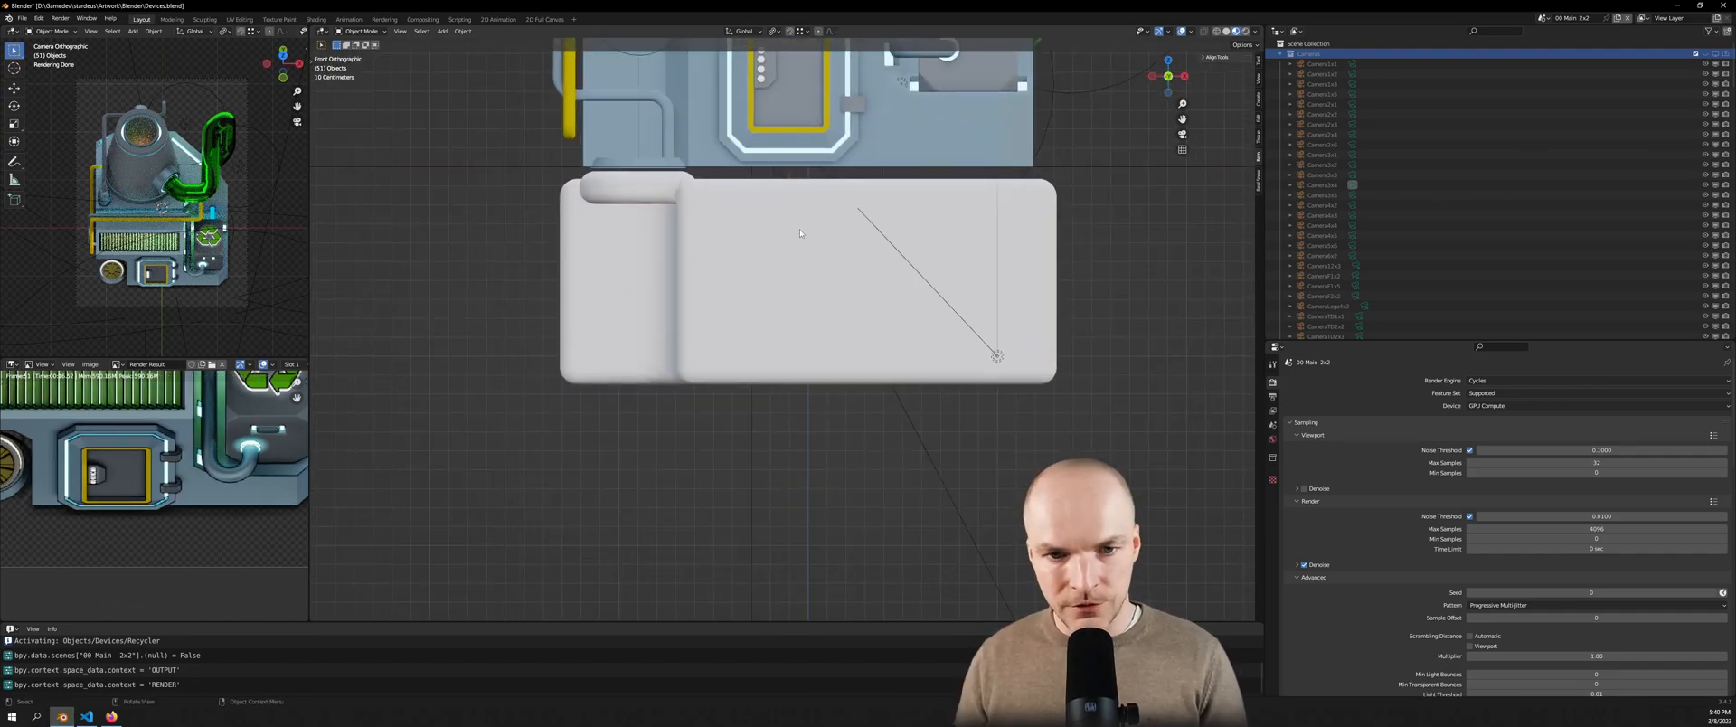
left_click(799, 233)
key("g")
key("z")
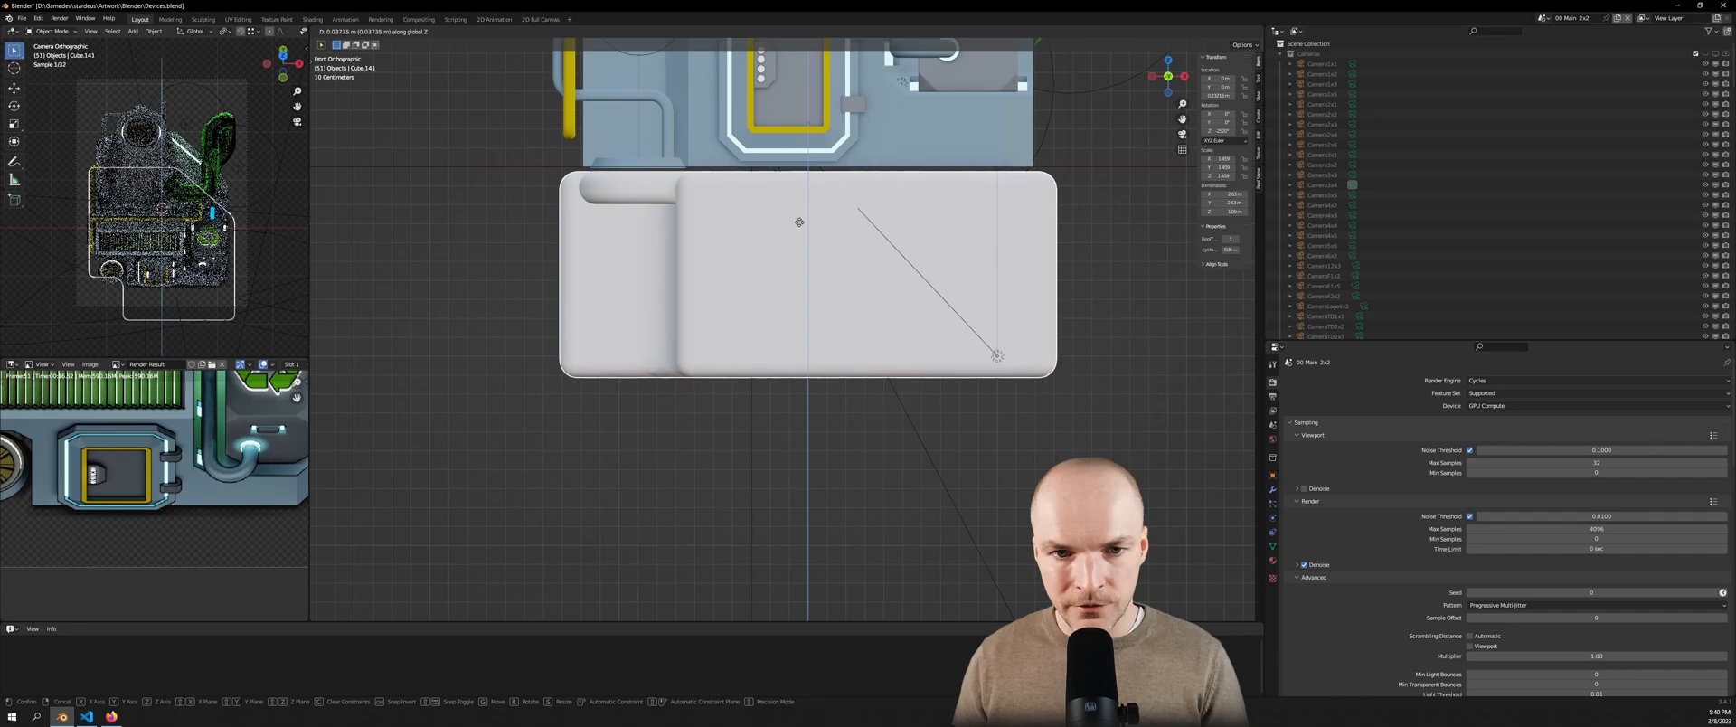
left_click(800, 224)
Render the Recycler again and inspect its lower edge in the render and its base block in perspective
key("F12")
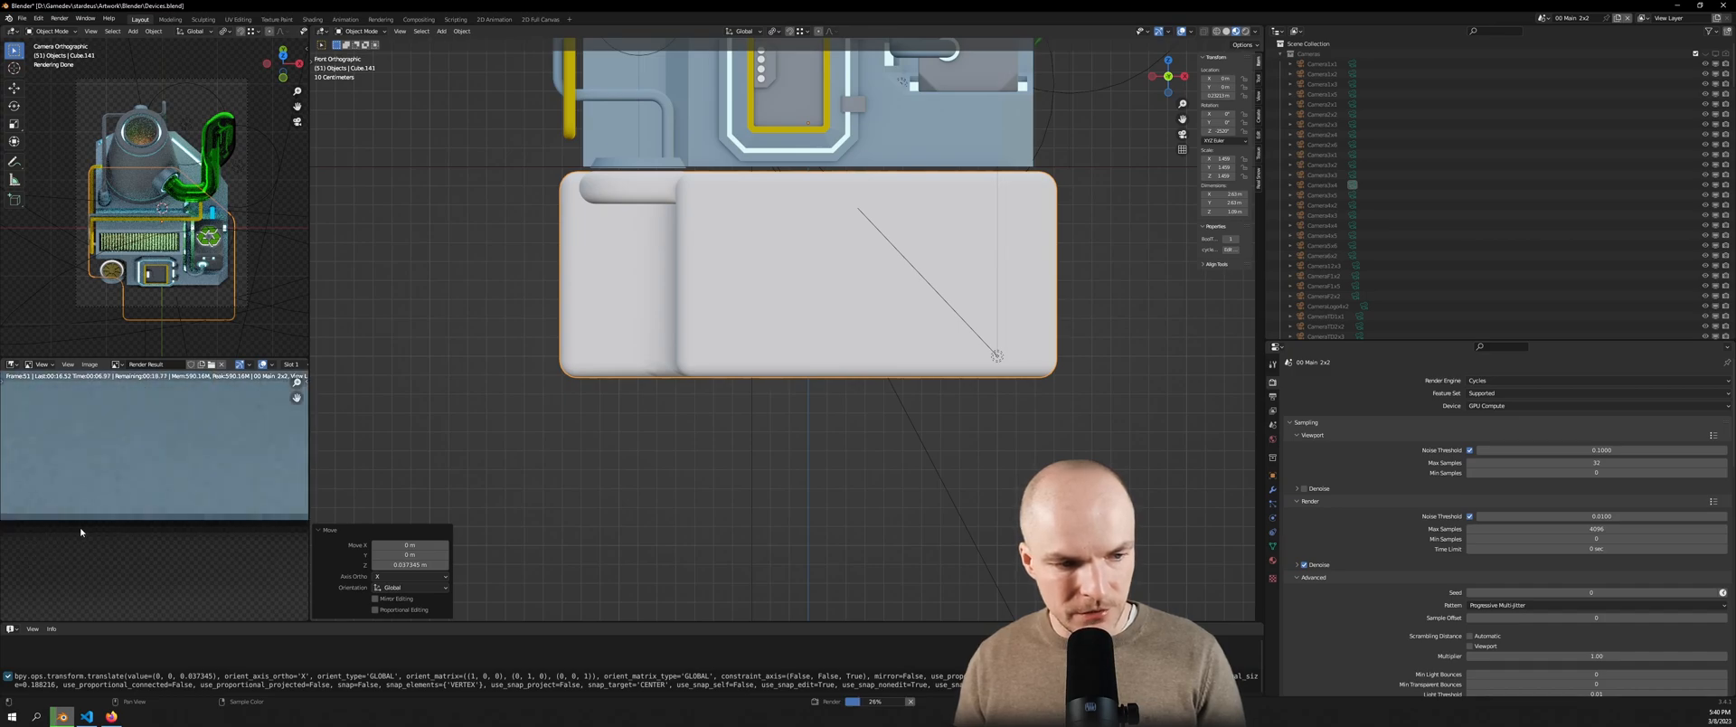
middle_click_drag(115, 530, 206, 524)
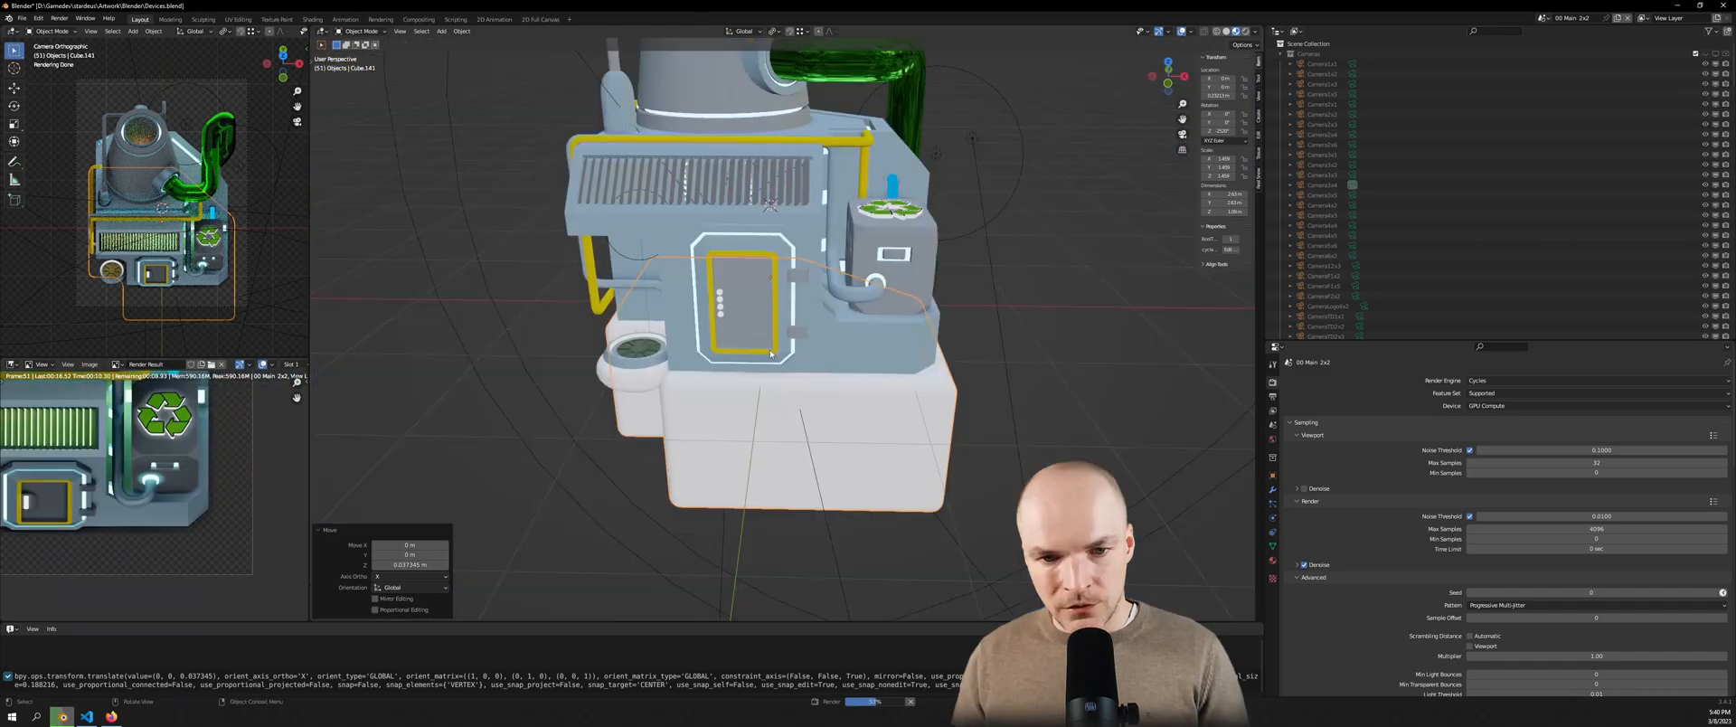
scroll(814, 349, "down", 3)
middle_click_drag(814, 348, 615, 289)
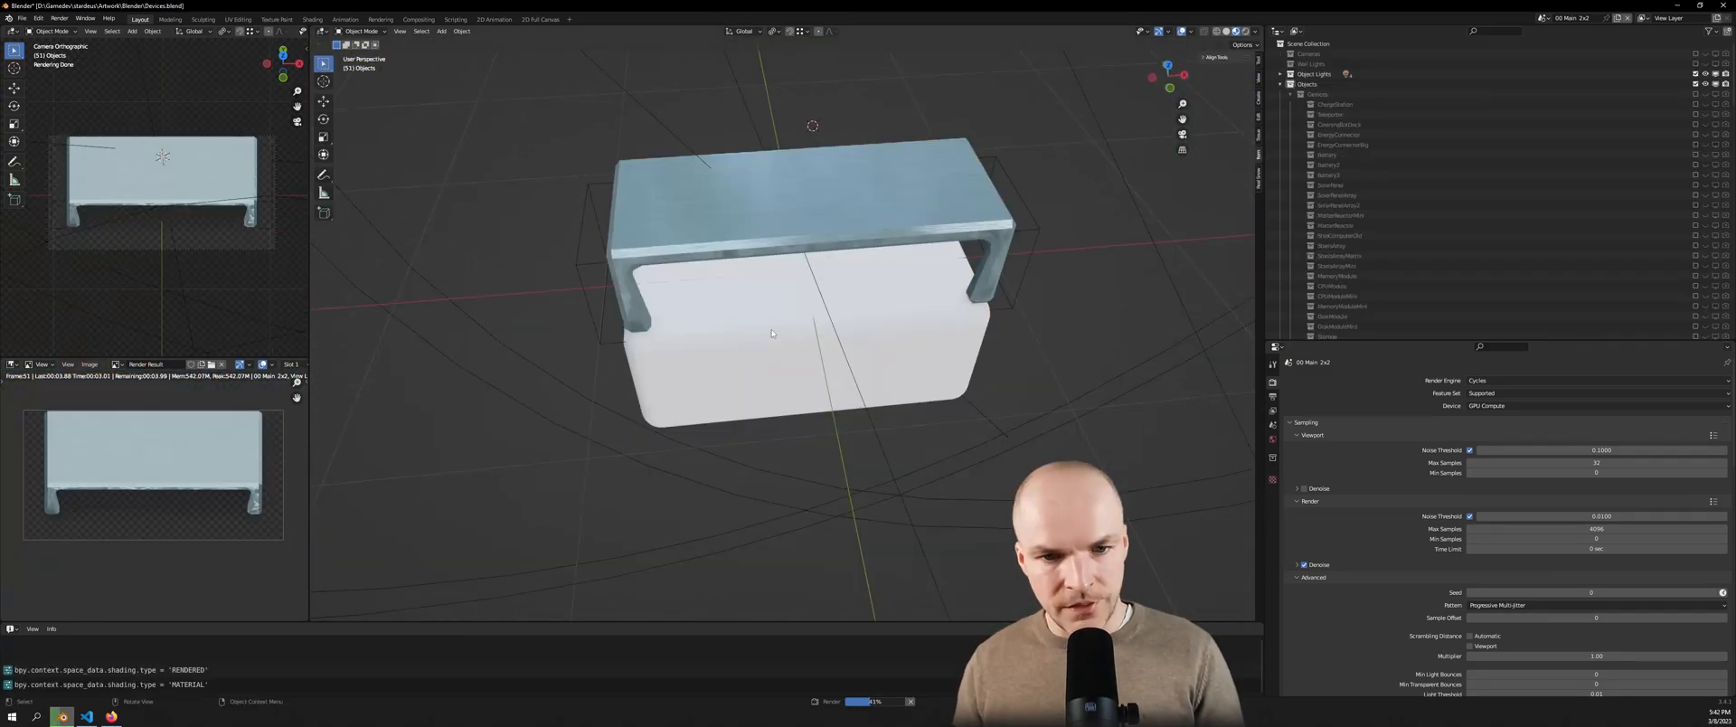
Enlarge the render result view and display only the alpha channel of the rendered table
middle_click_drag(794, 353, 746, 335)
left_click_drag(310, 420, 413, 420)
left_click(399, 364)
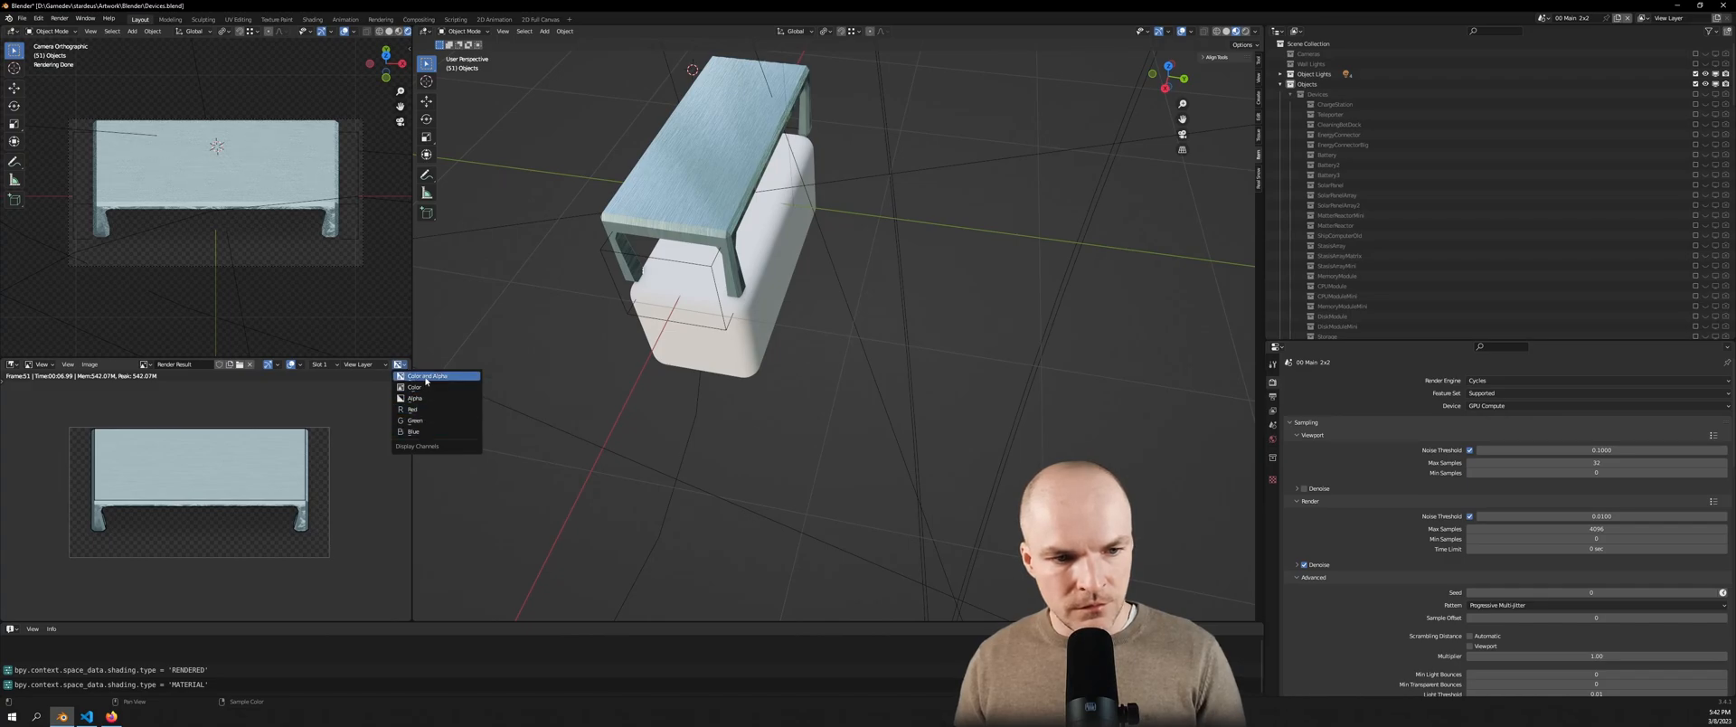
left_click(414, 398)
Examine the alpha around both table legs and along the lower edge of the render at different magnifications
scroll(318, 567, "up", 3)
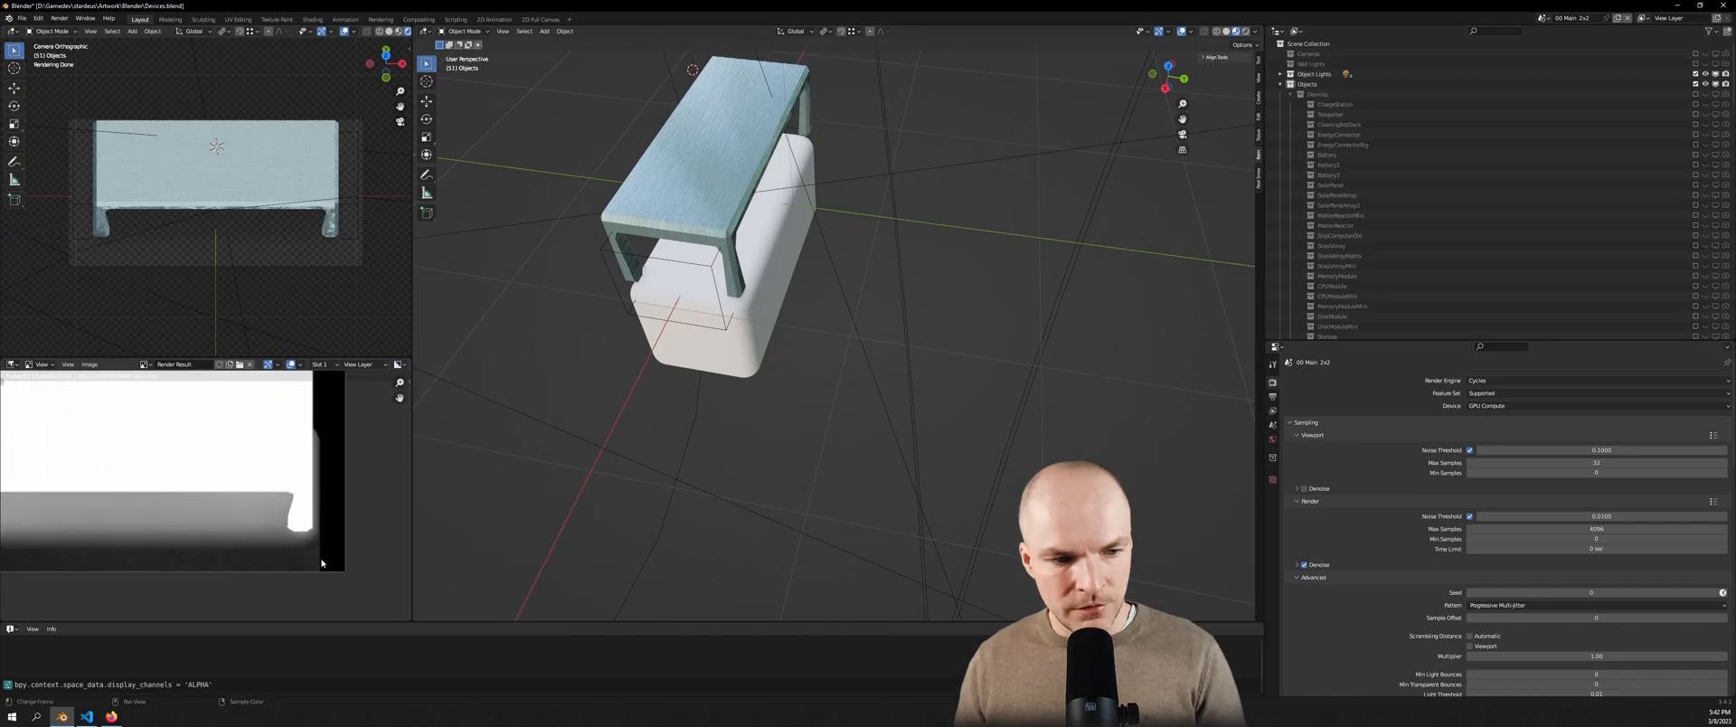
scroll(316, 567, "up", 3)
scroll(293, 517, "down", 8)
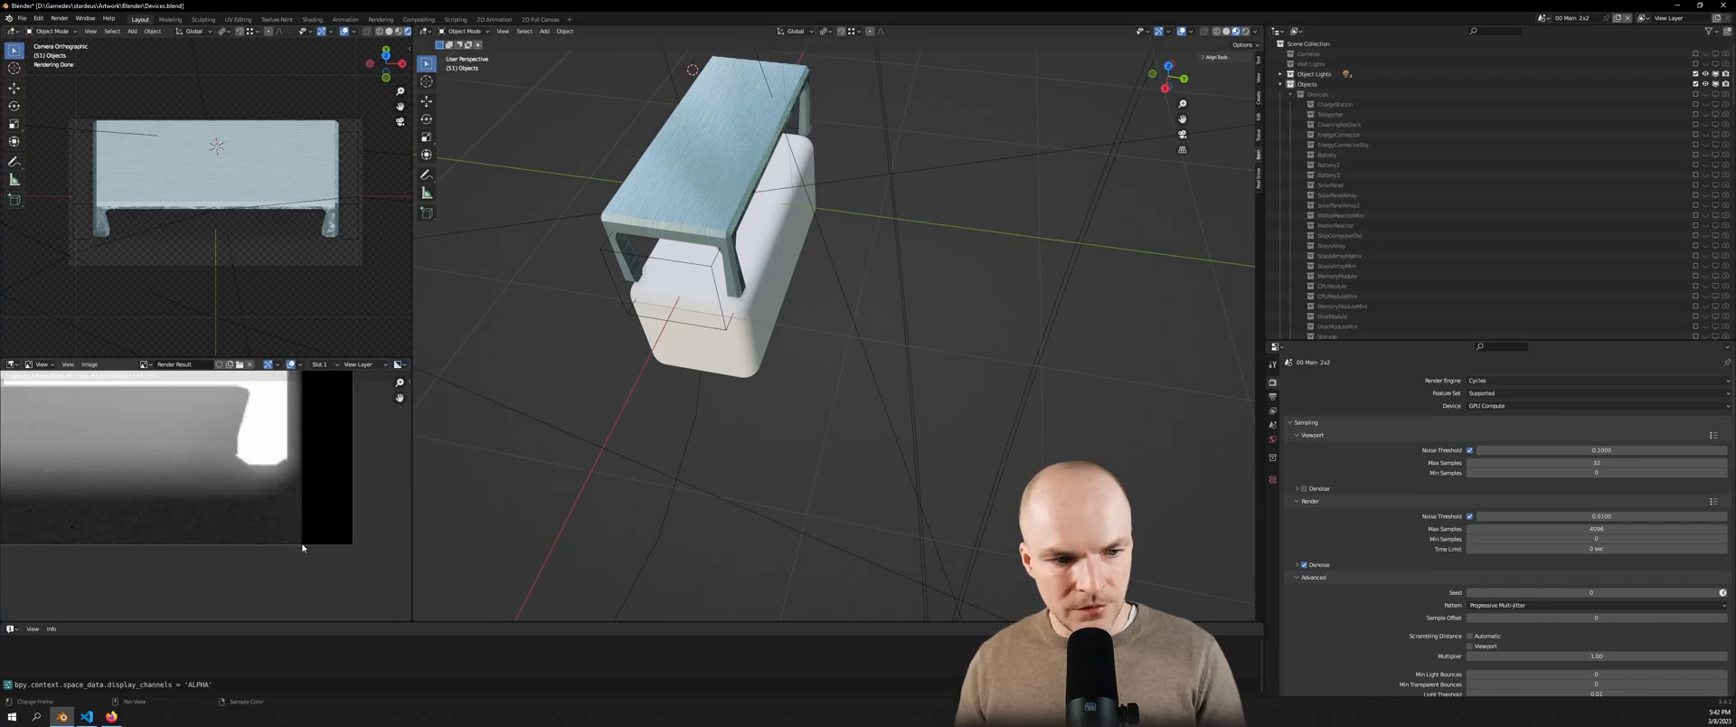
middle_click_drag(192, 527, 296, 527)
scroll(100, 530, "up", 3)
scroll(81, 524, "up", 2)
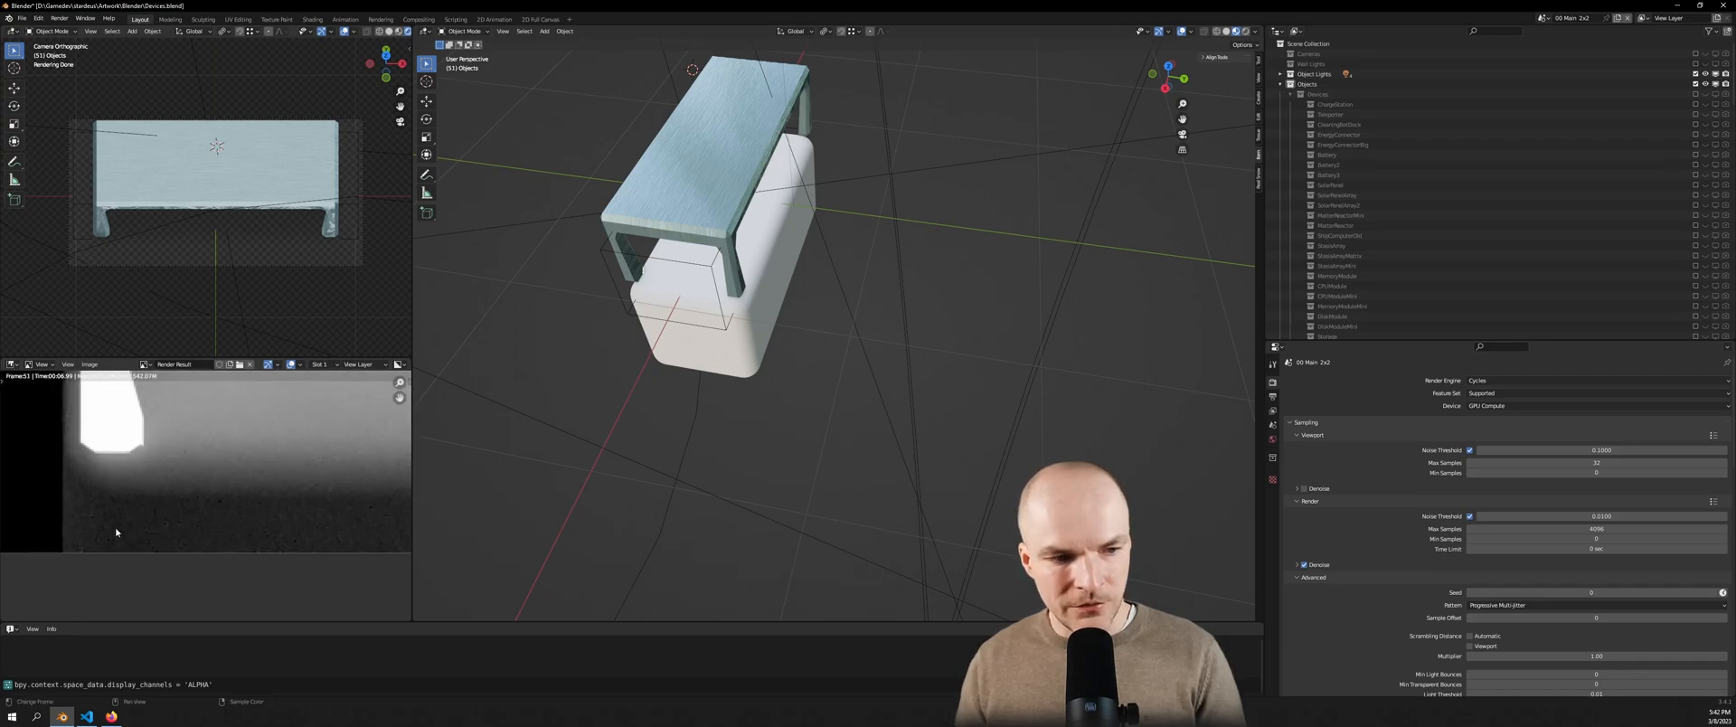
scroll(100, 540, "down", 5)
middle_click_drag(210, 509, 152, 519)
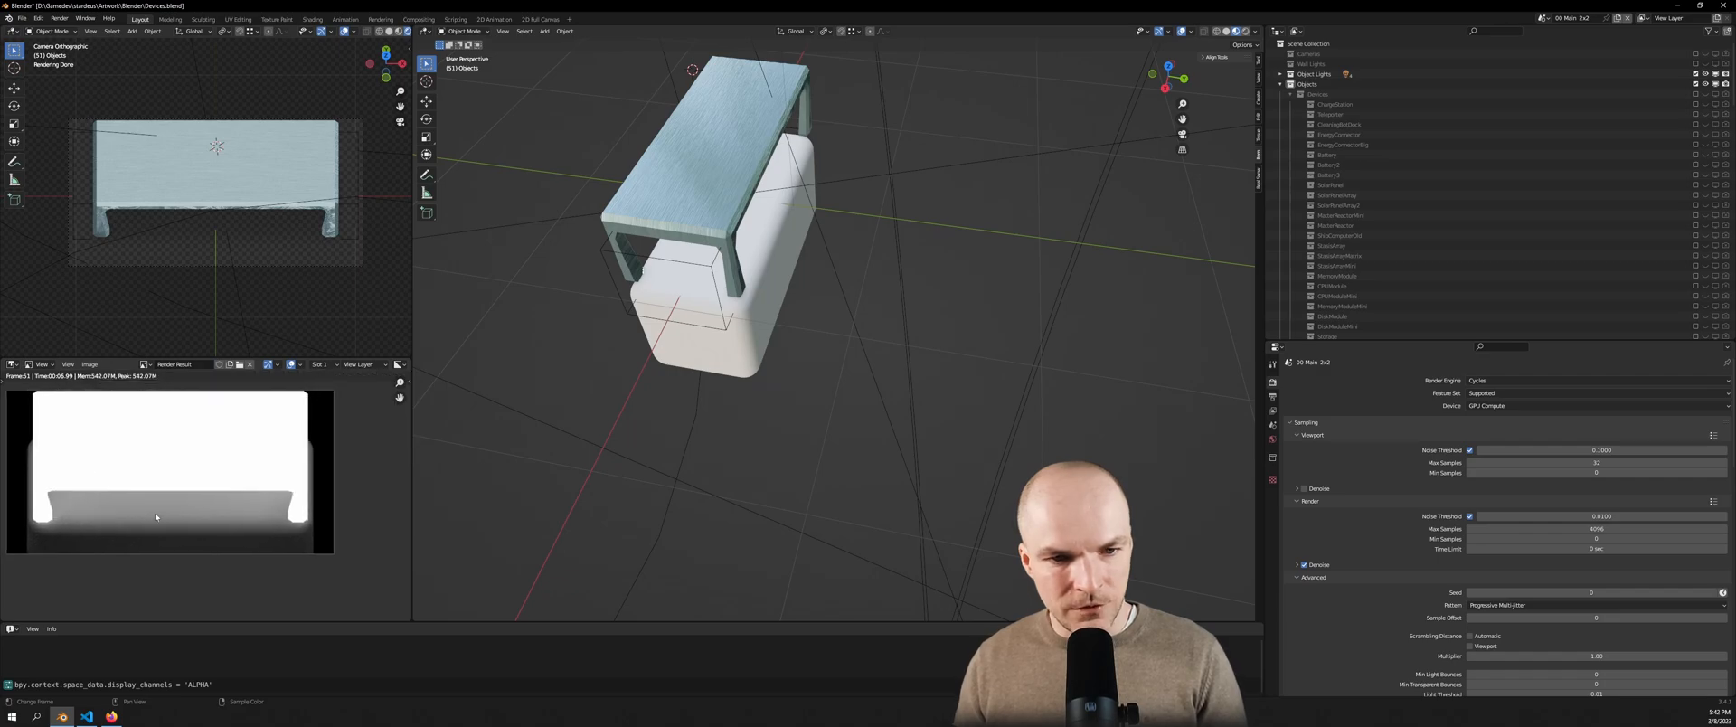
In front view, raise the bottom vertices of the table's white base block about 0.52 m along Z
key("KP_0")
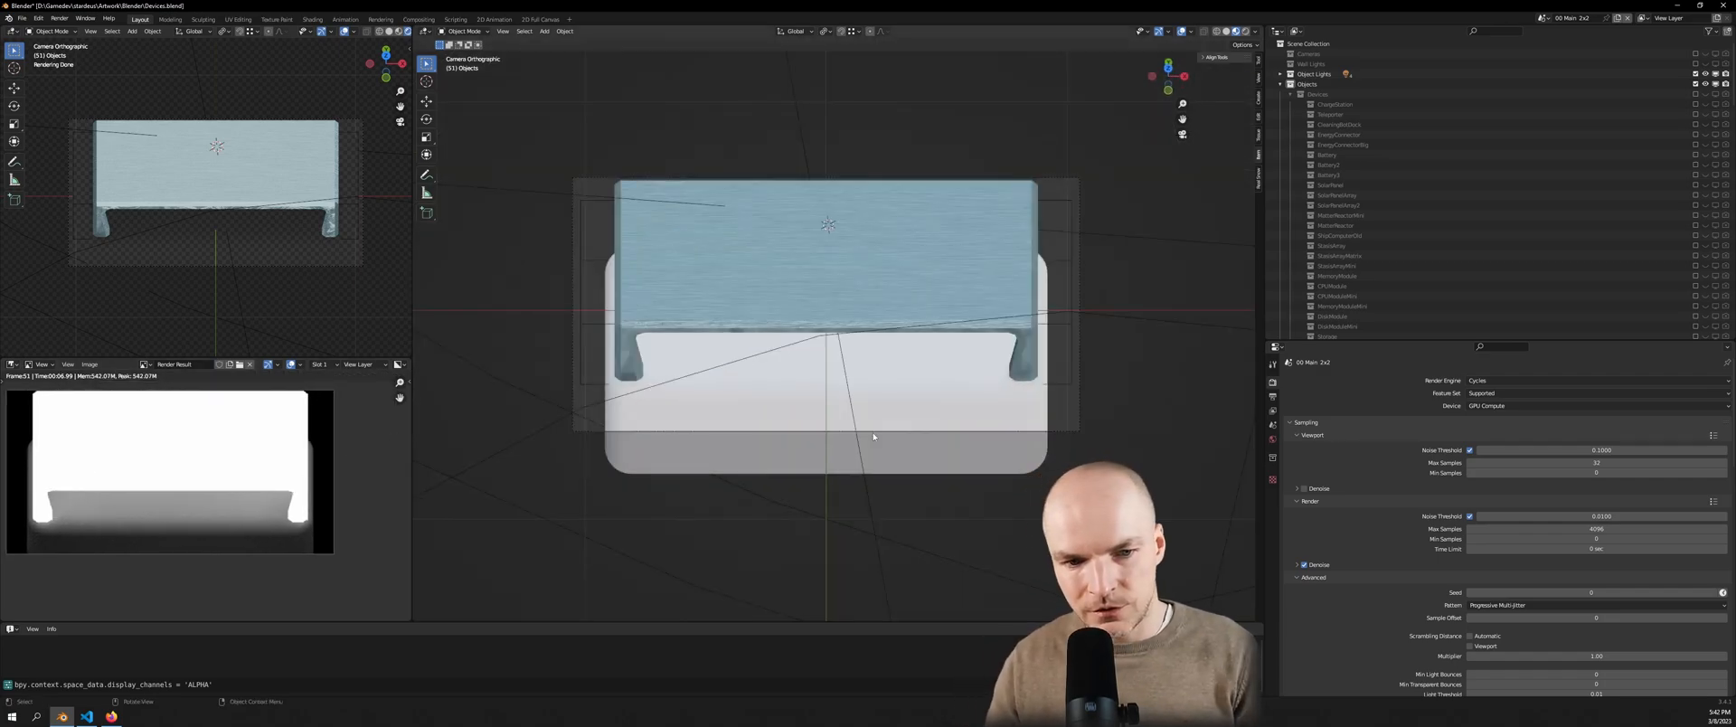
left_click(946, 411)
key("KP_1")
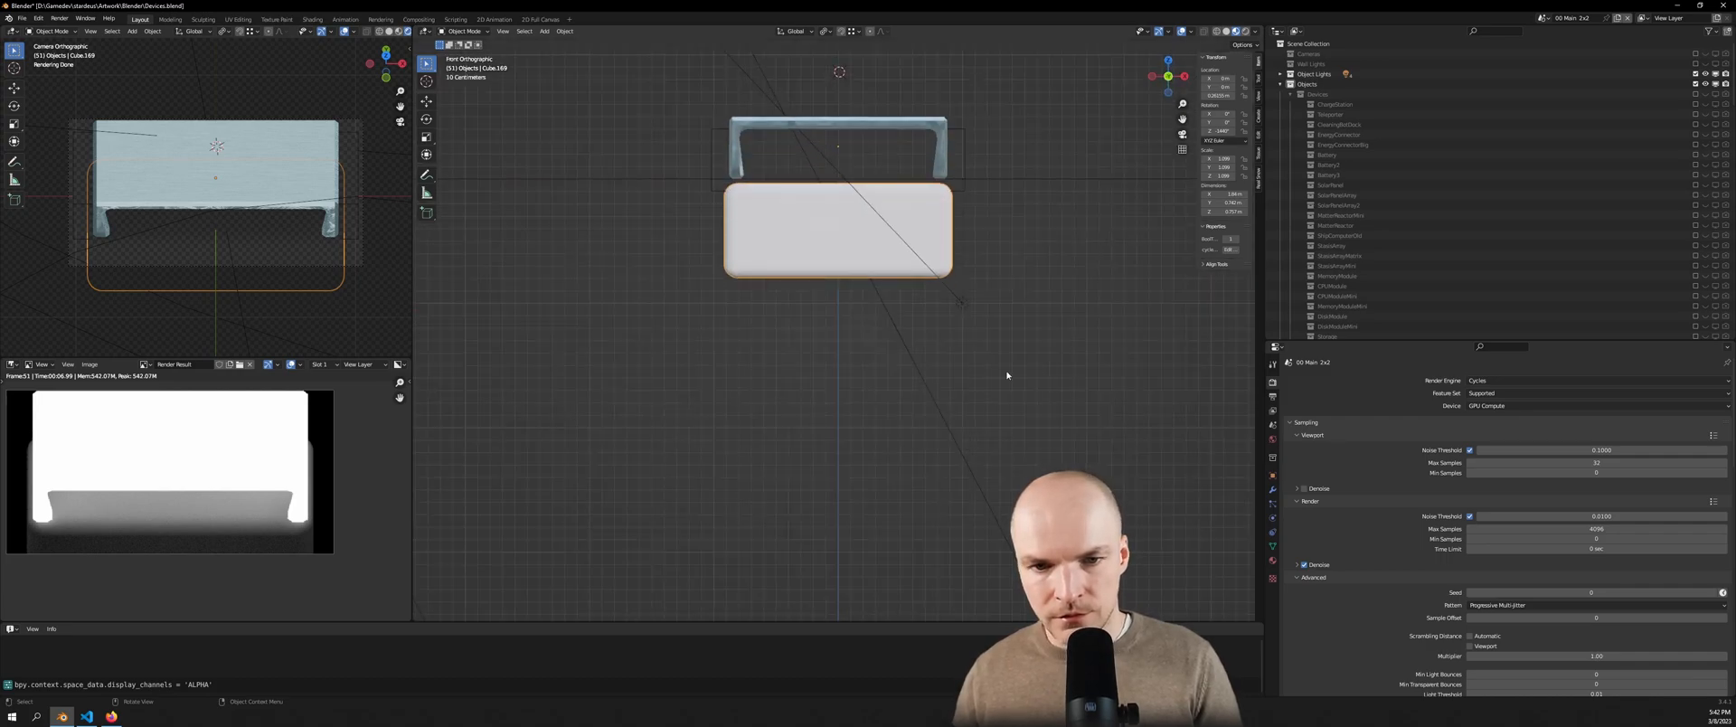
key("Tab")
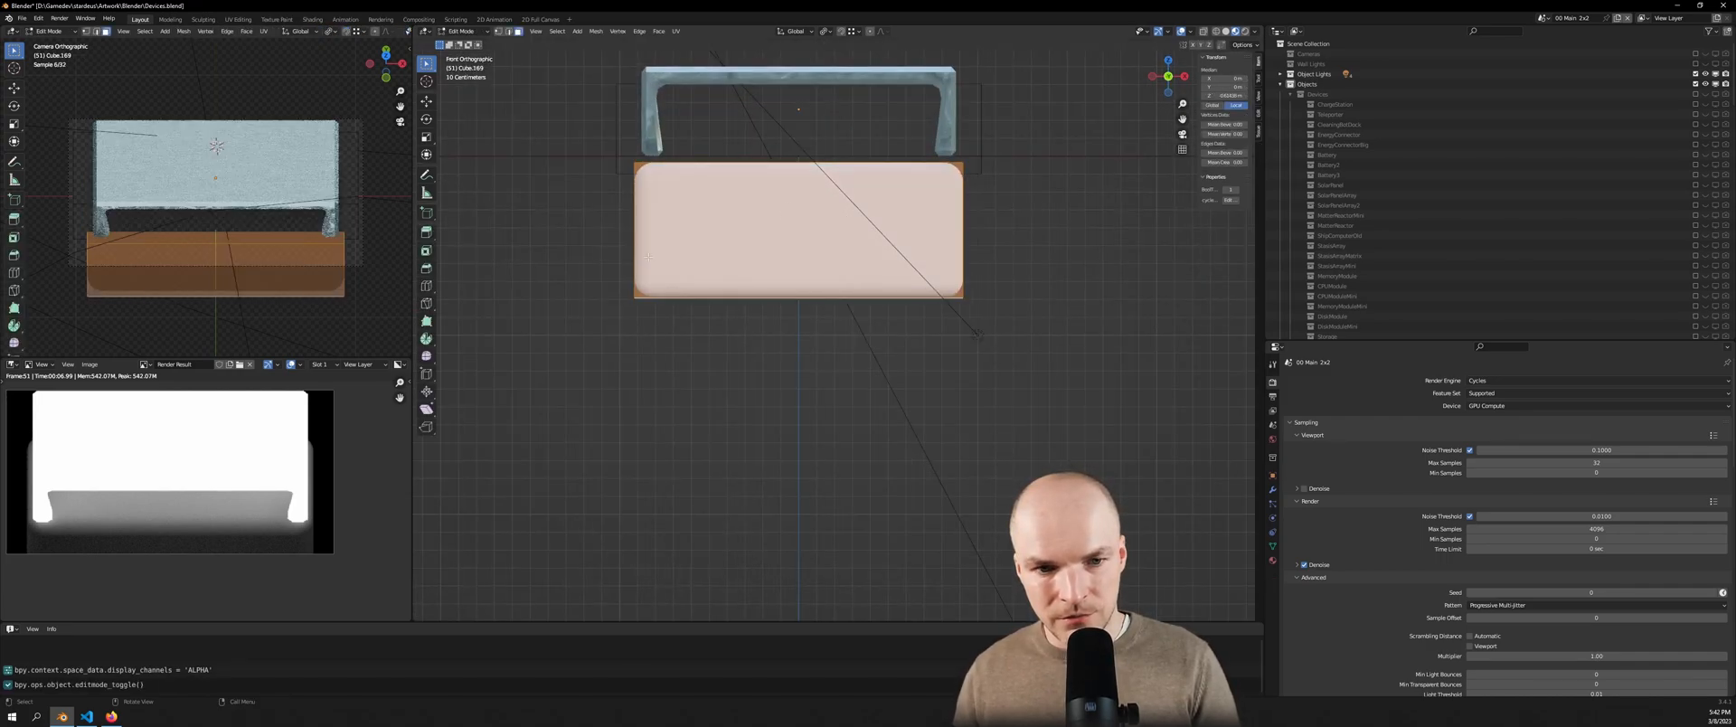
key("1")
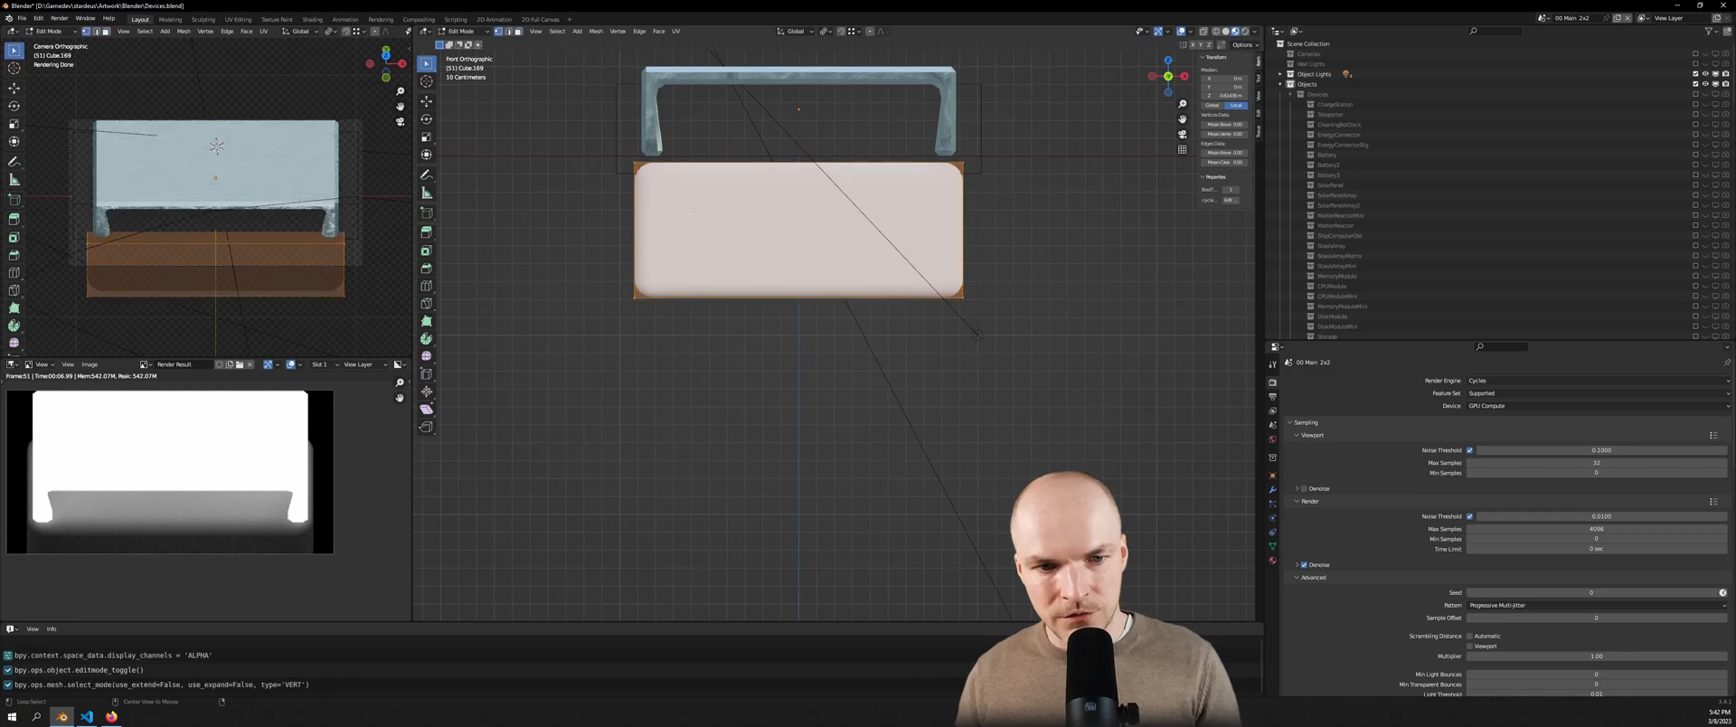
left_click_drag(605, 256, 1058, 363)
key("g")
key("z")
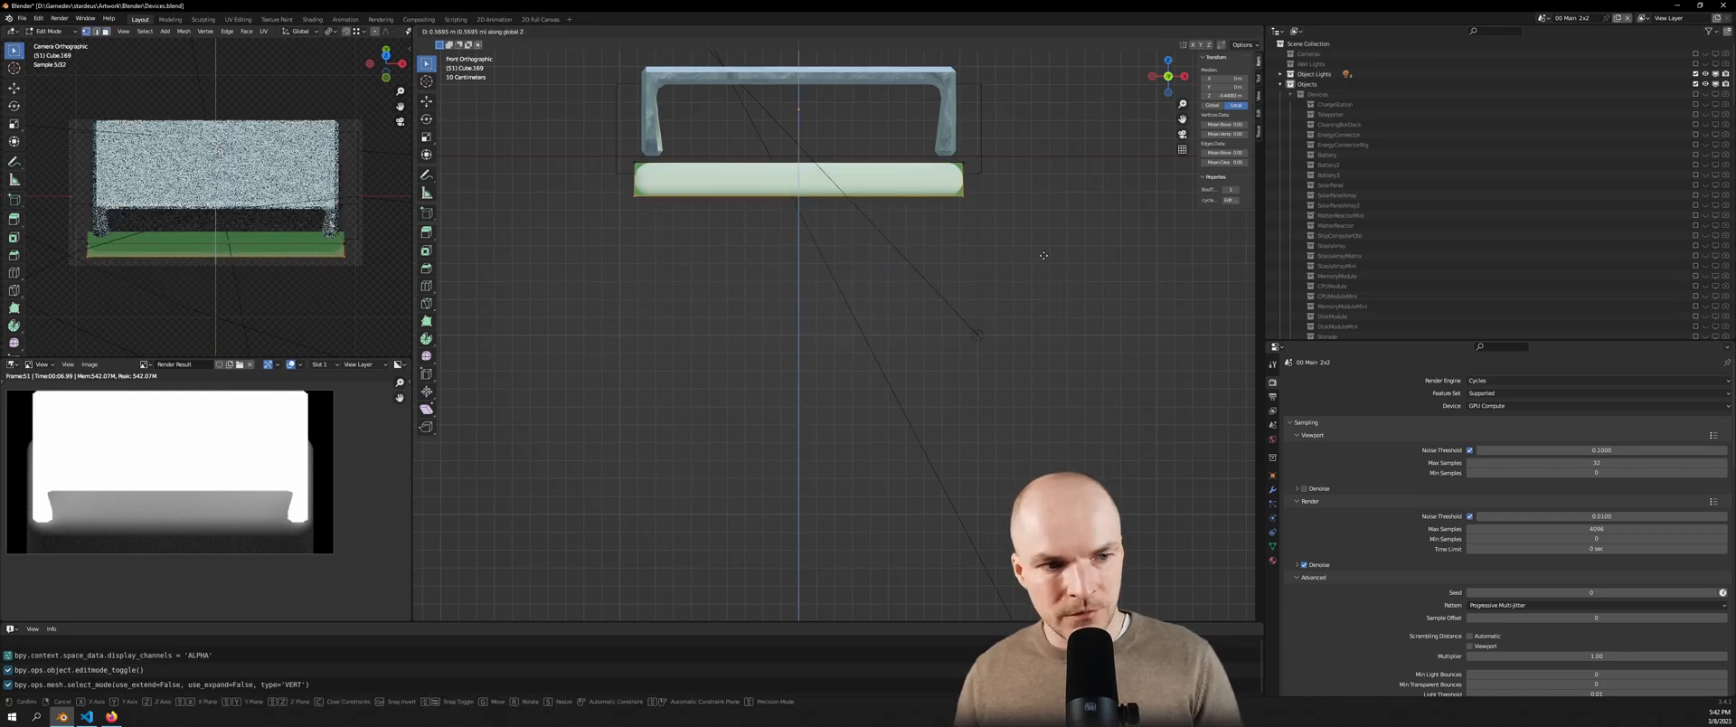
left_click(1042, 290)
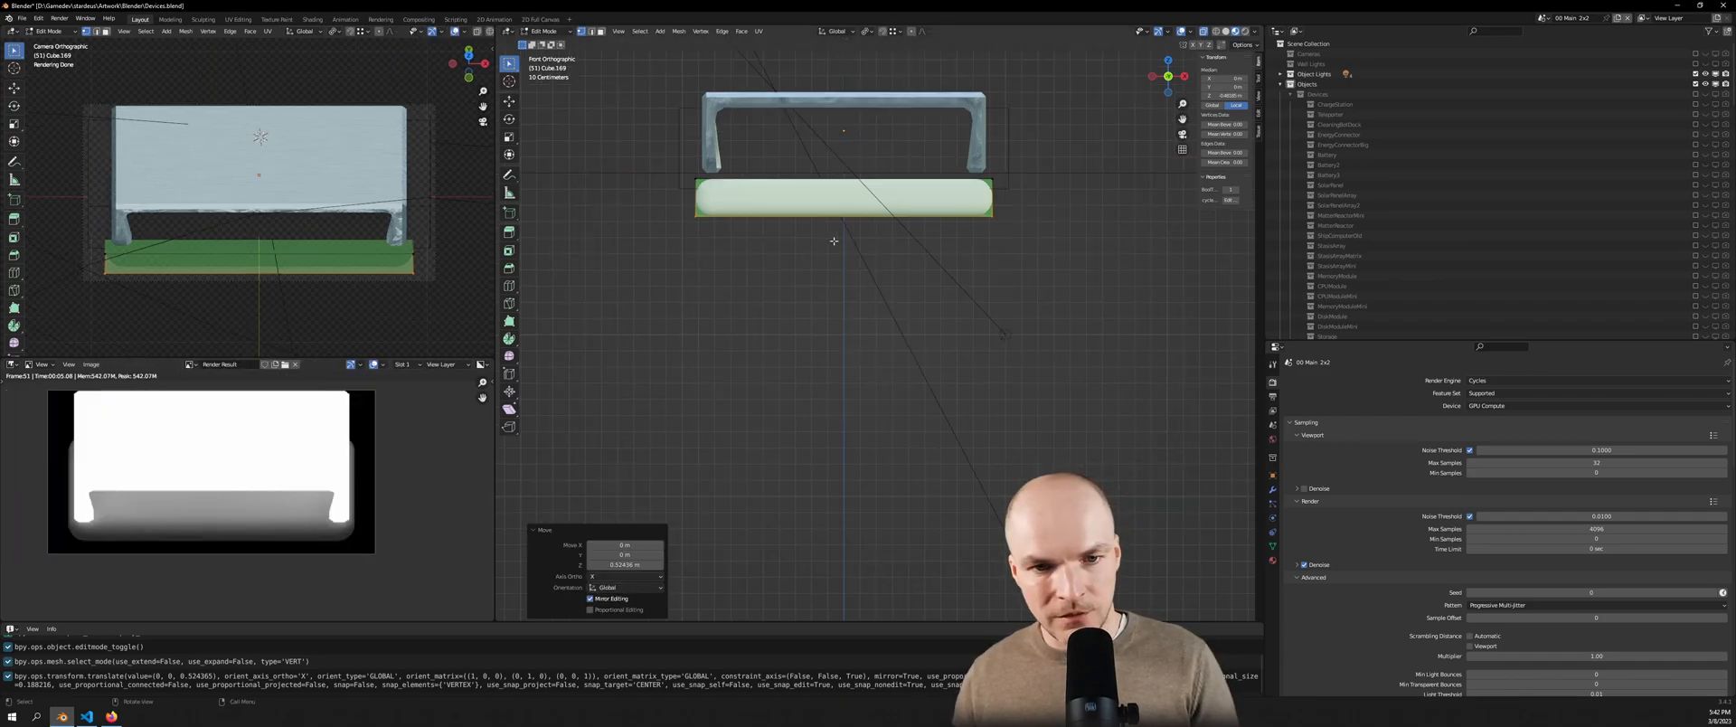
middle_click_drag(822, 248, 813, 305)
key("Tab")
mouse_move(999, 271)
middle_mouse_down()
mouse_move(1070, 283)
mouse_move(988, 290)
middle_mouse_up()
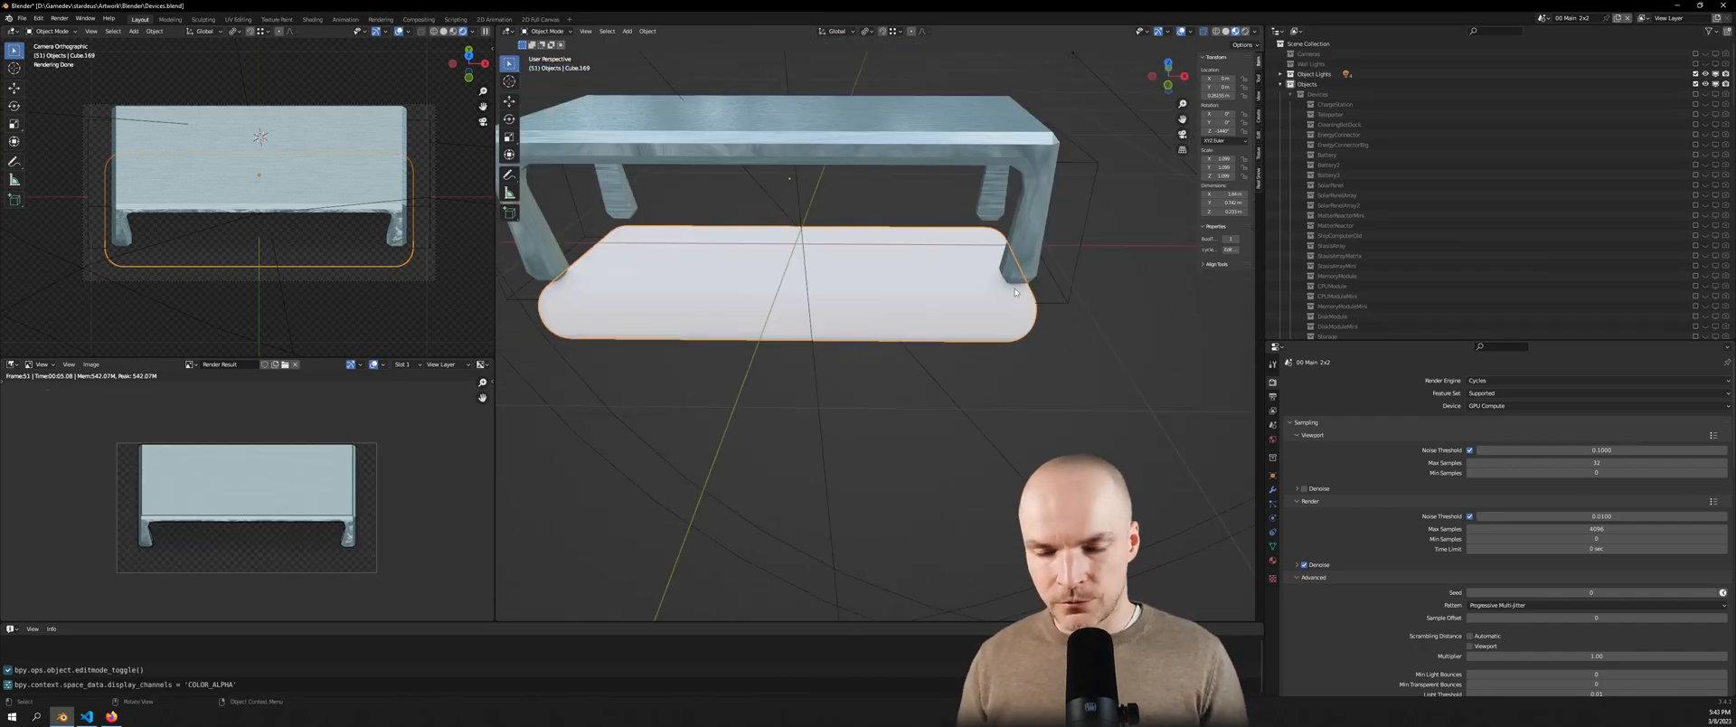
Replace the rounded base block with a new cube, scaled to about 0.96 and lowered about 1.9 m along Z
key("Delete")
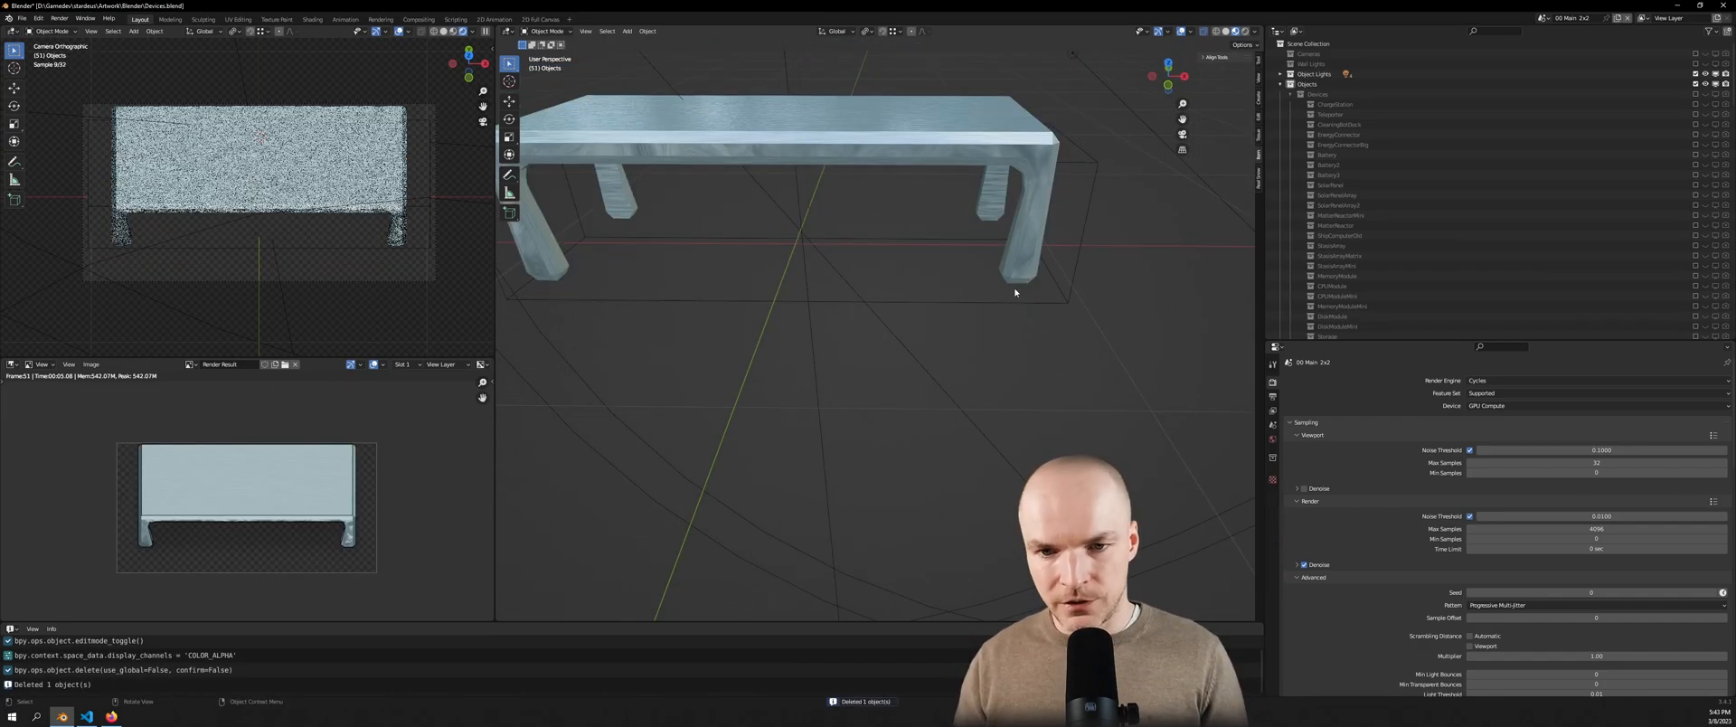
scroll(856, 337, "down", 4)
key("shift+a")
mouse_move(857, 335)
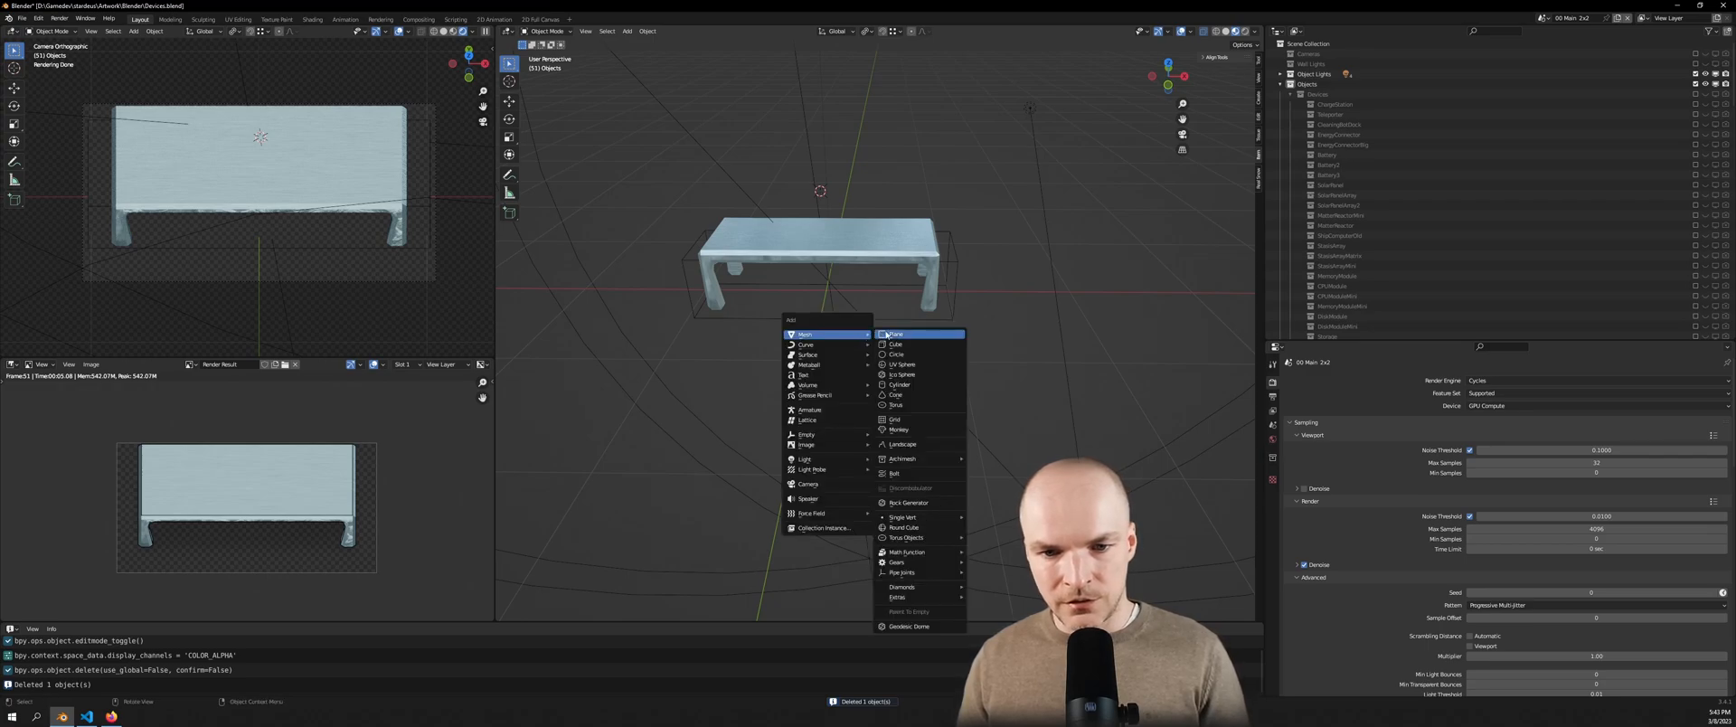
left_click(915, 347)
key("s")
left_click(1023, 362)
key("g")
key("z")
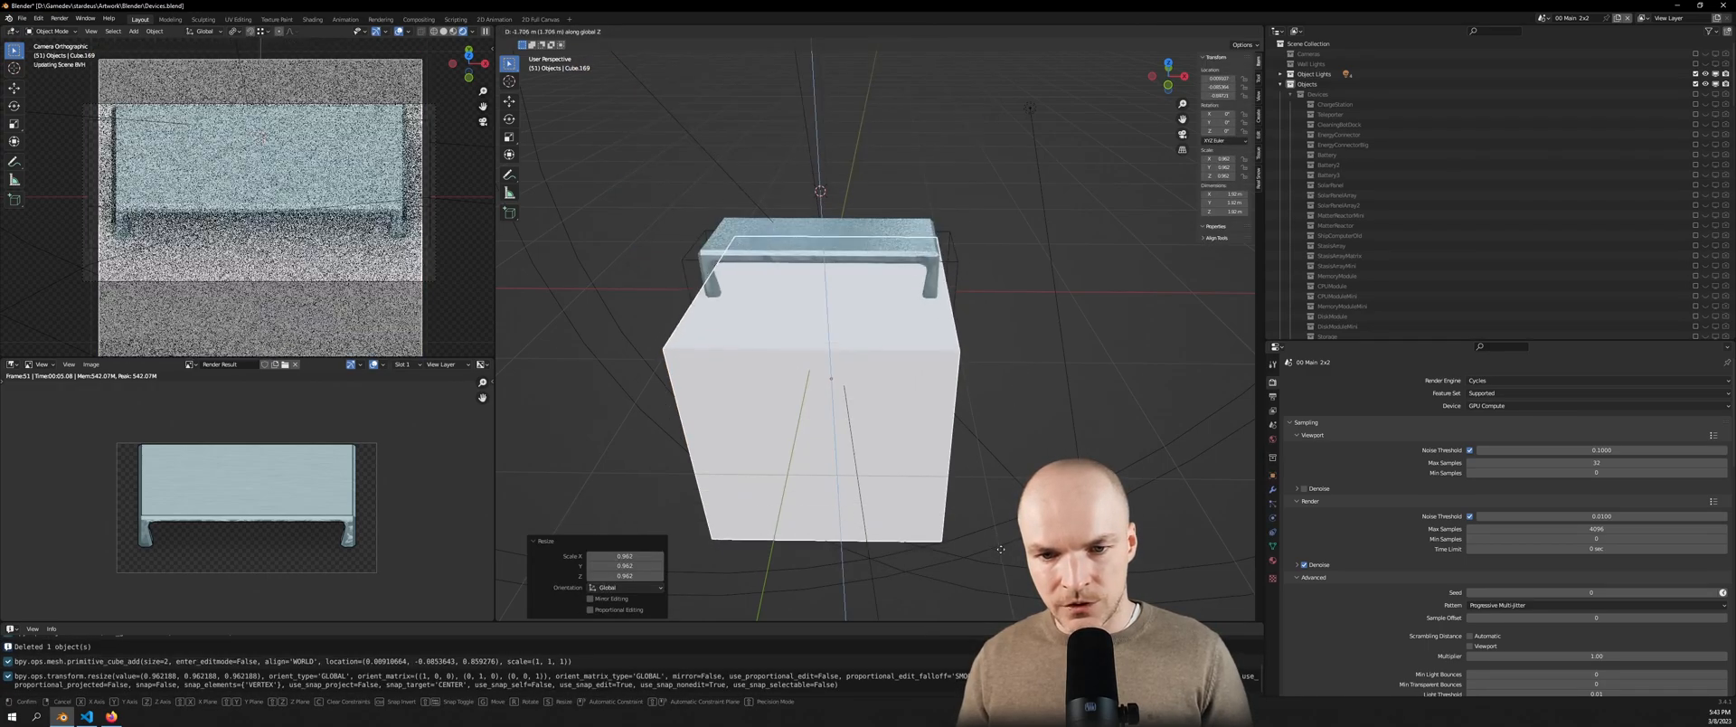
left_click(1031, 517)
Scale the cube to roughly half along Y, flatten it along Z and raise it to the table's feet
middle_click_drag(1030, 518, 948, 466)
key("s")
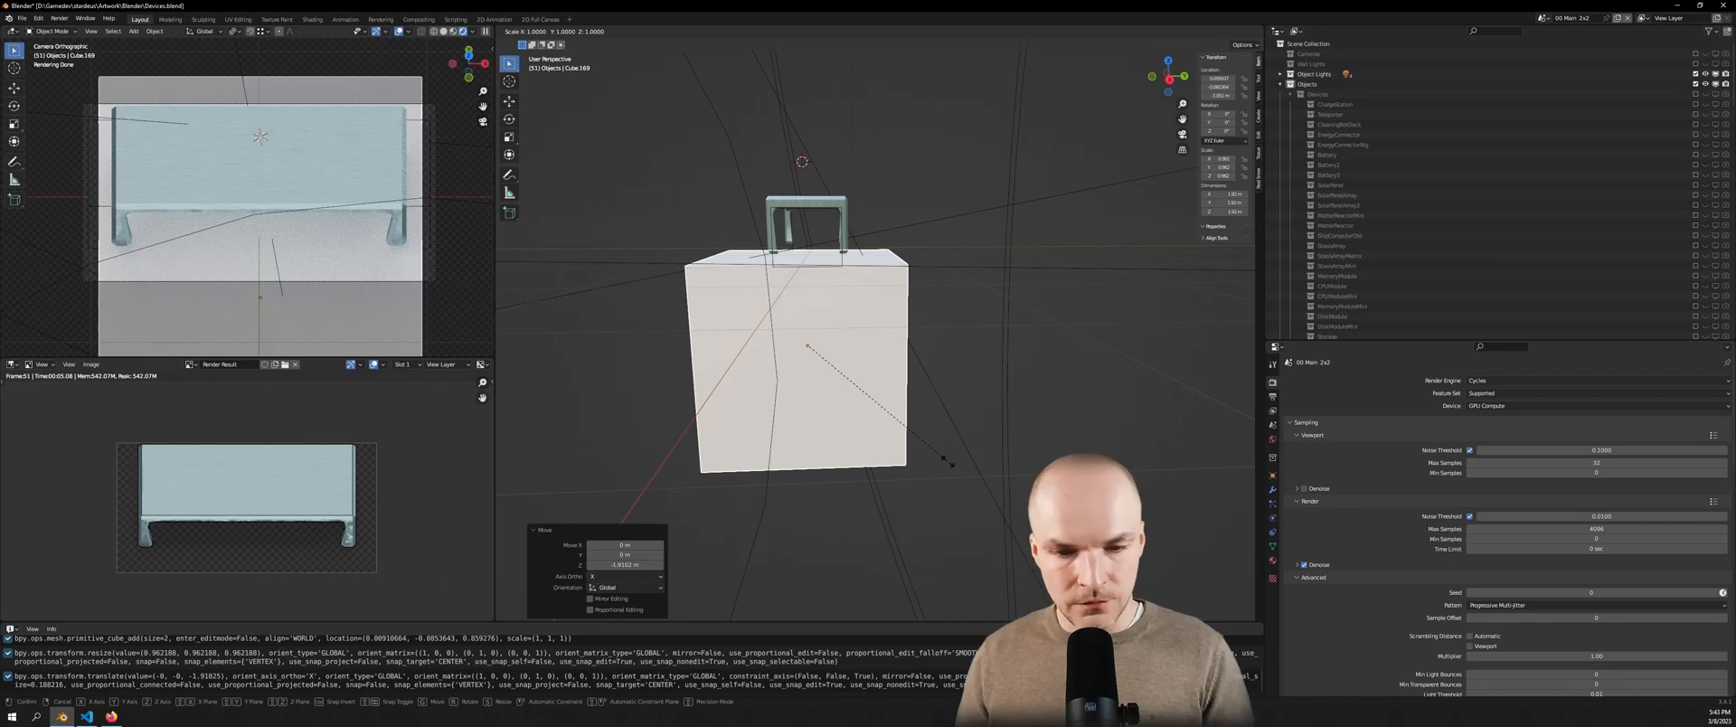
key("y")
left_click(855, 429)
key("s")
key("z")
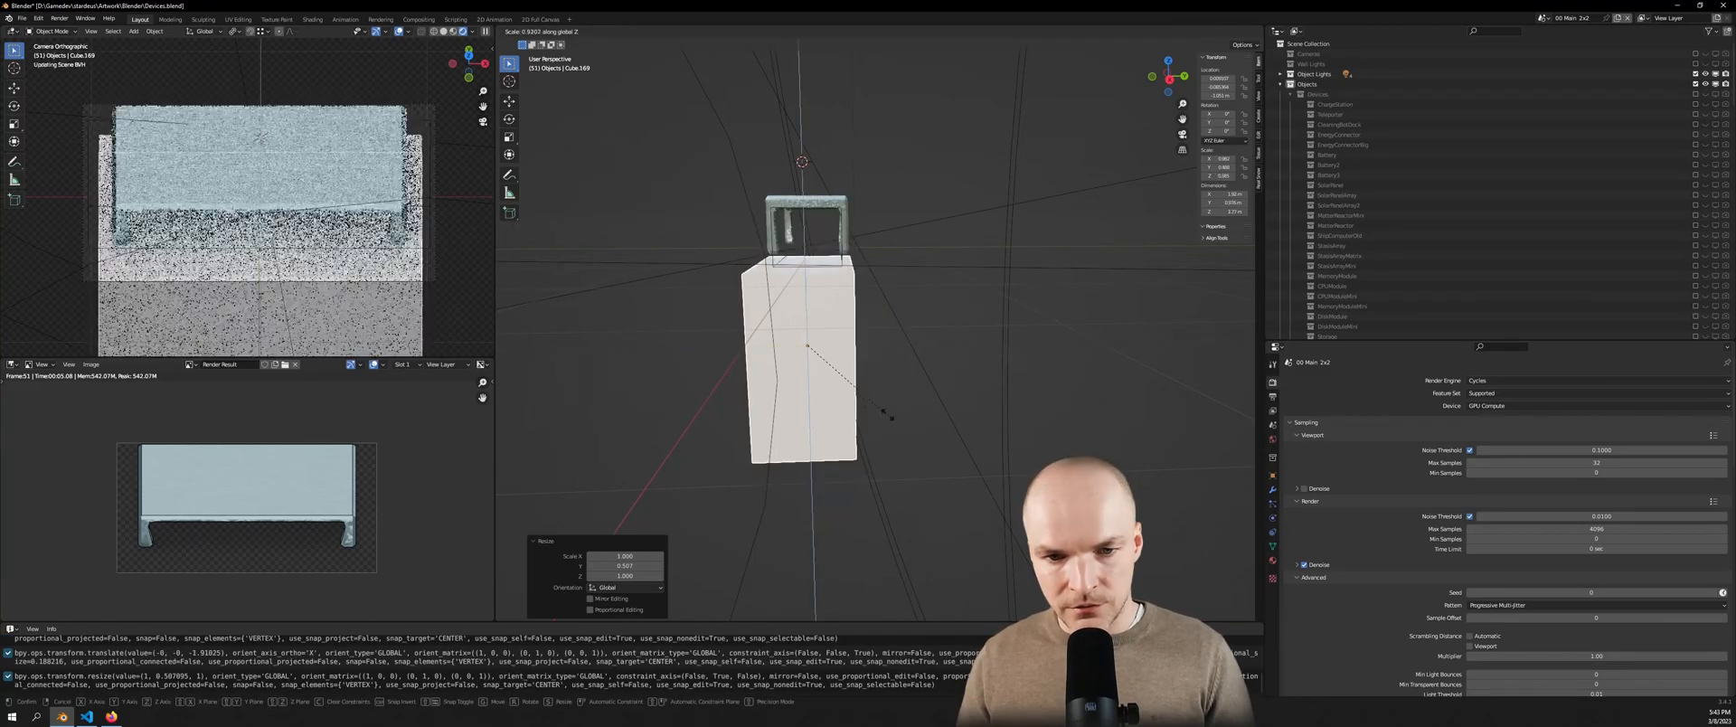
left_click(818, 357)
key("g")
key("z")
left_click(827, 266)
In top view, centre the cube under the table and scale it about 0.93 overall and 0.82 along Y
middle_click_drag(818, 295, 896, 326)
key("KP_7")
key("g")
left_click(892, 318)
key("s")
left_click(953, 386)
key("s")
key("y")
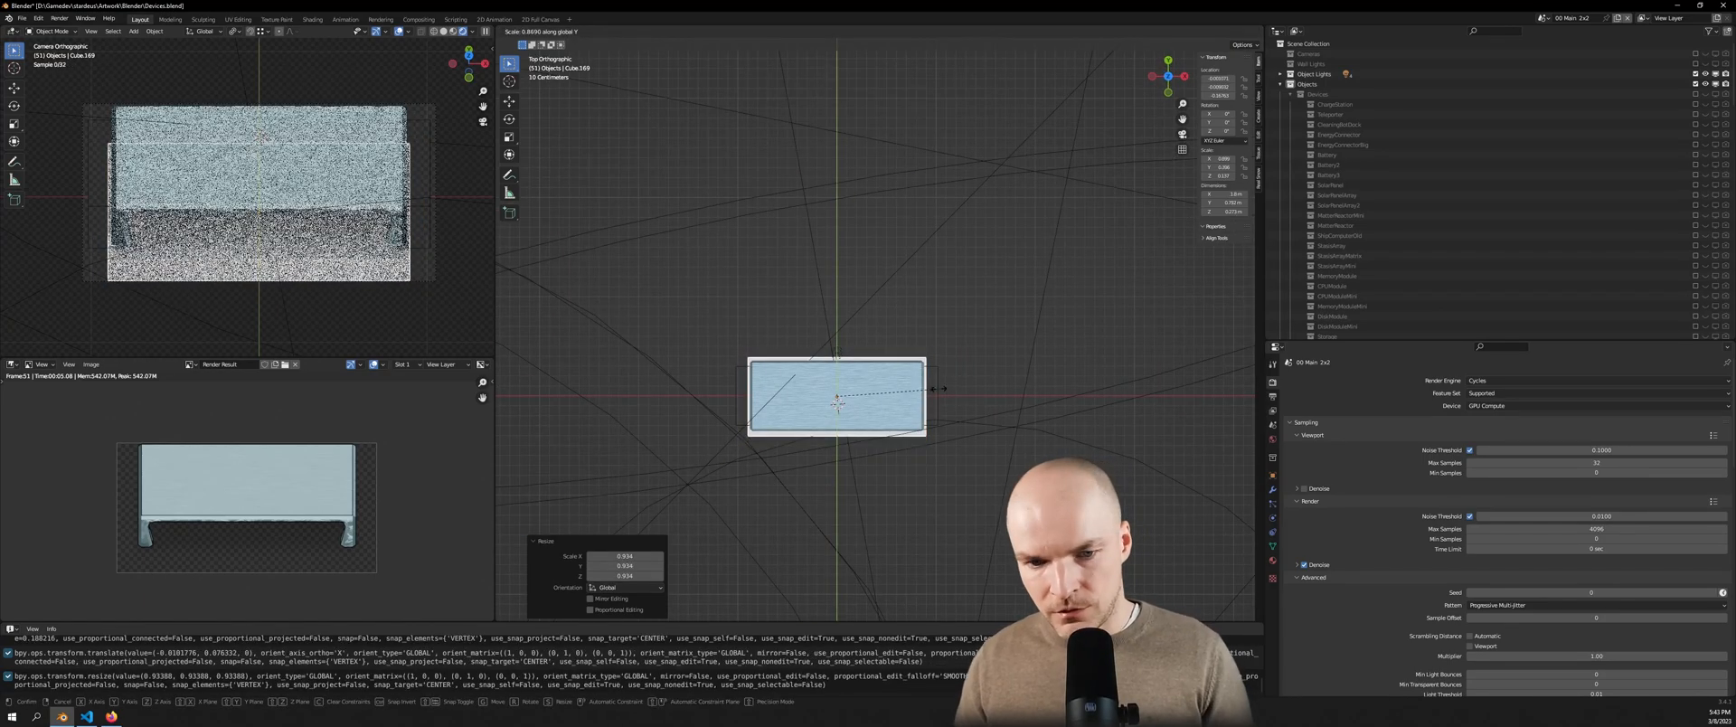
left_click(917, 433)
Render the table with the new base block and inspect the leg corners in the render result
middle_click_drag(910, 378, 969, 247)
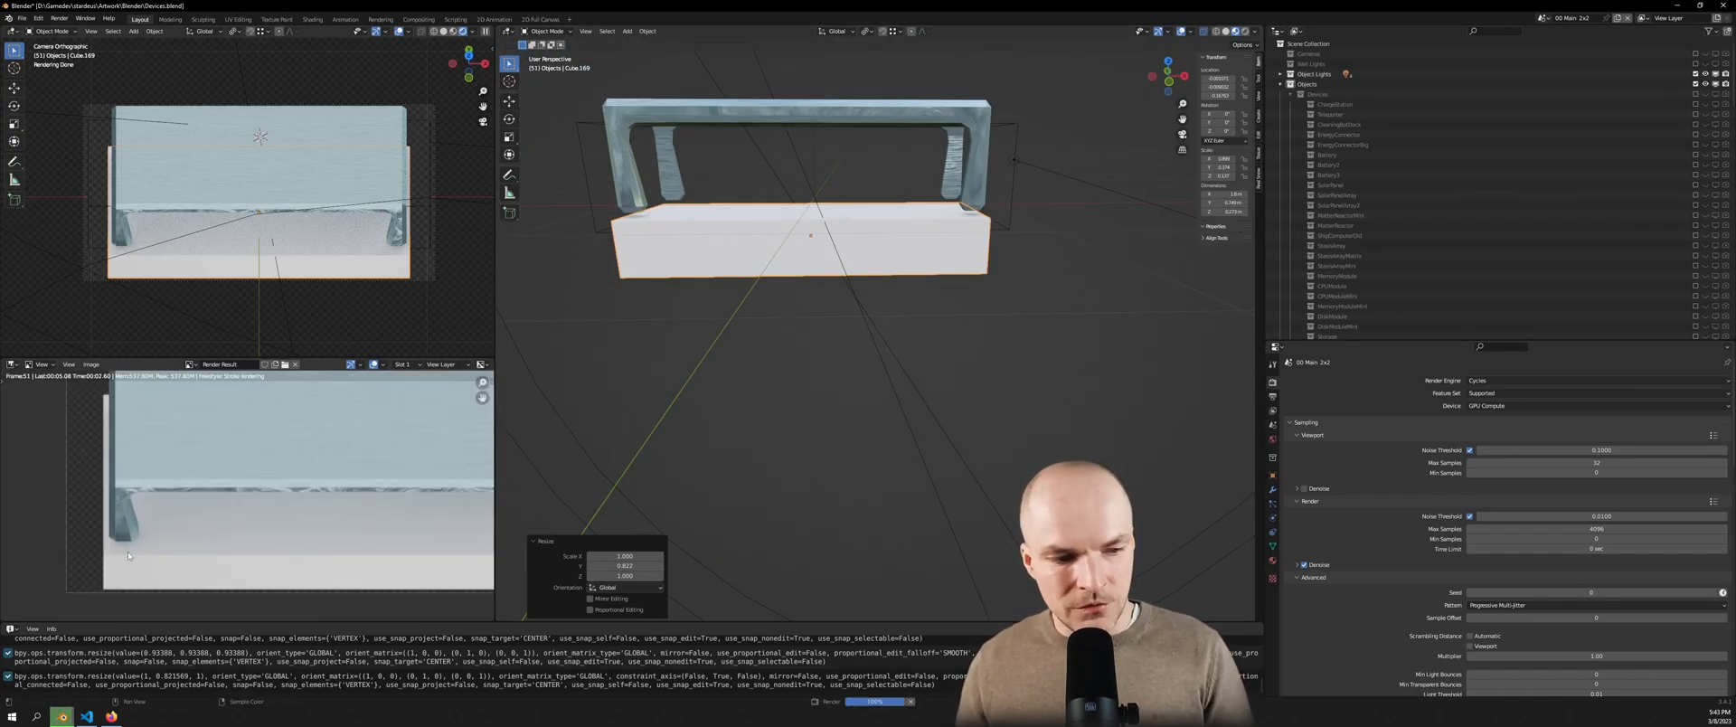
scroll(259, 551, "up", 6)
scroll(317, 557, "down", 5)
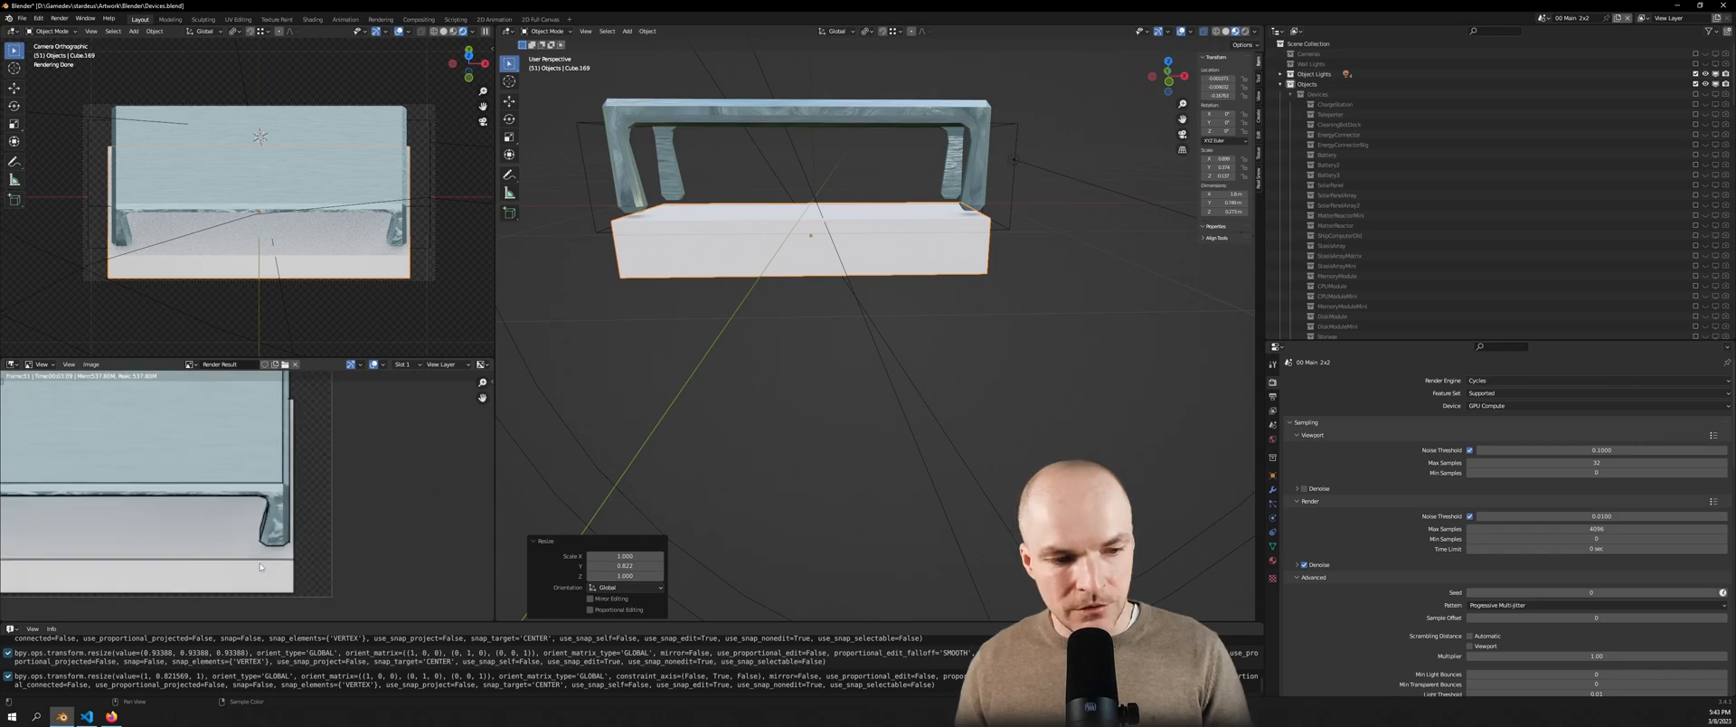
Mark all faces of the new base block as Freestyle faces
key("Tab")
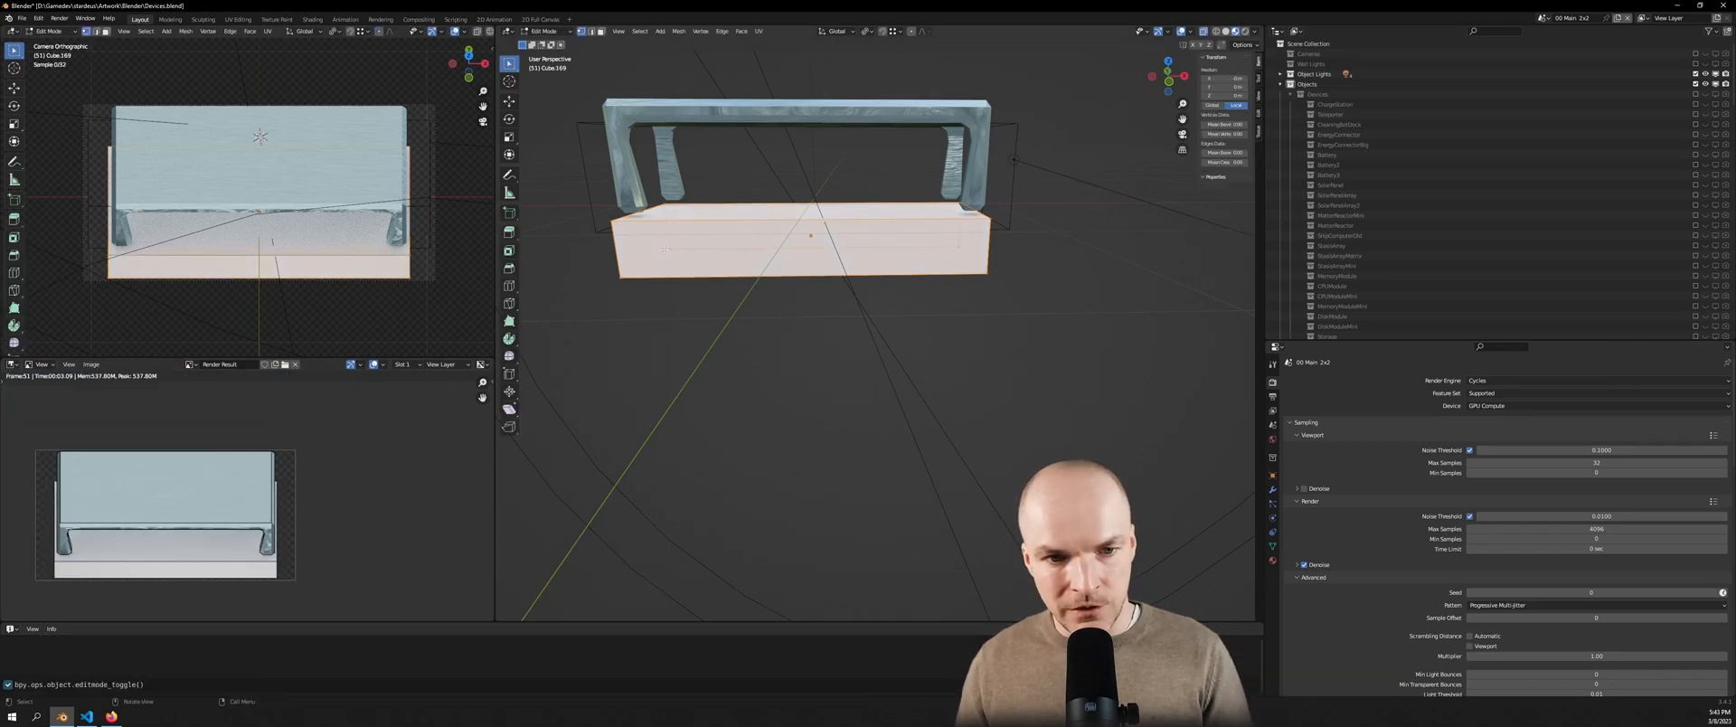
key("a")
key("3")
key("a")
key("F3")
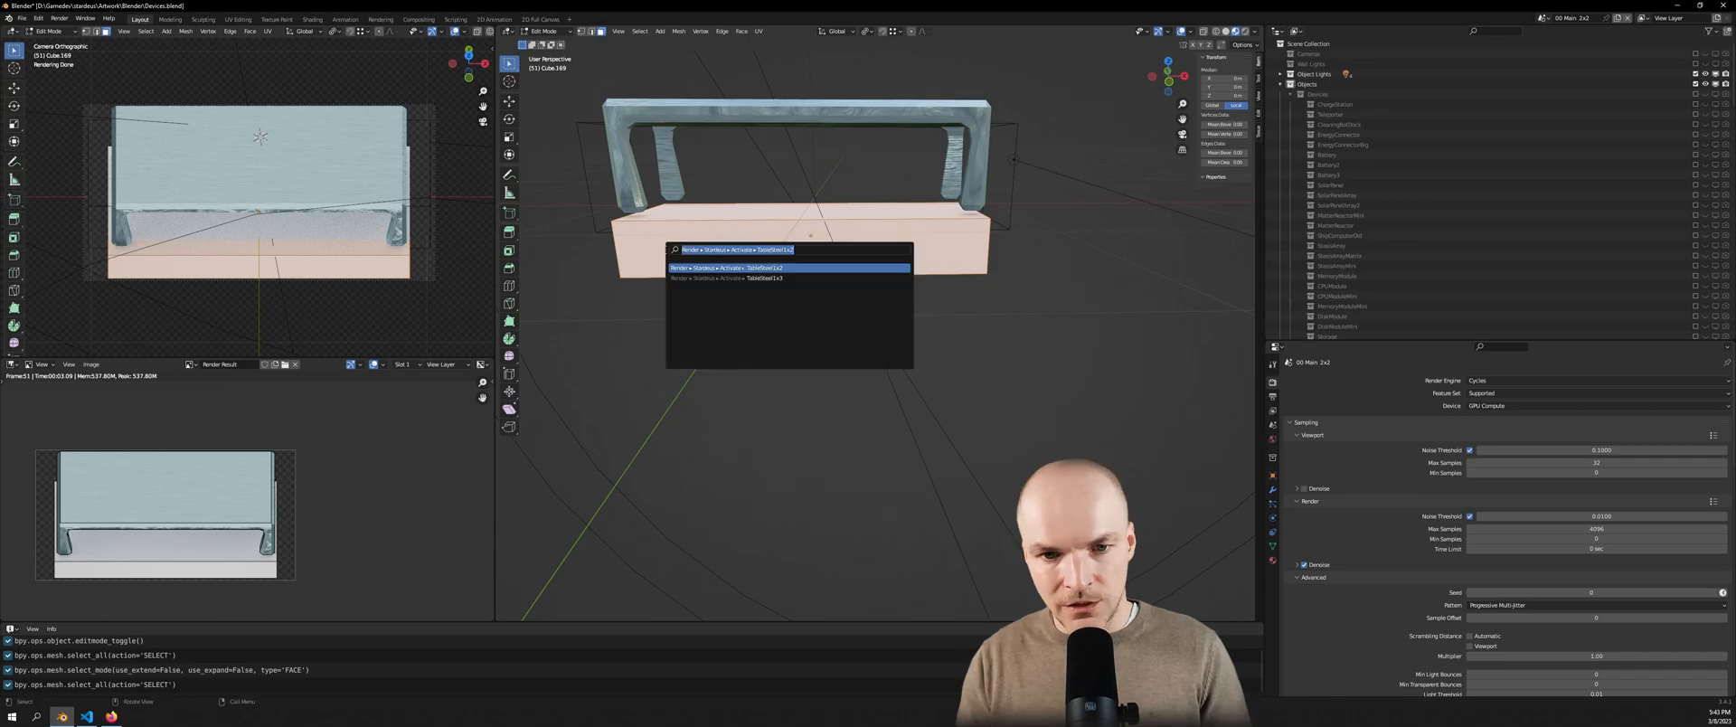
type("mark free")
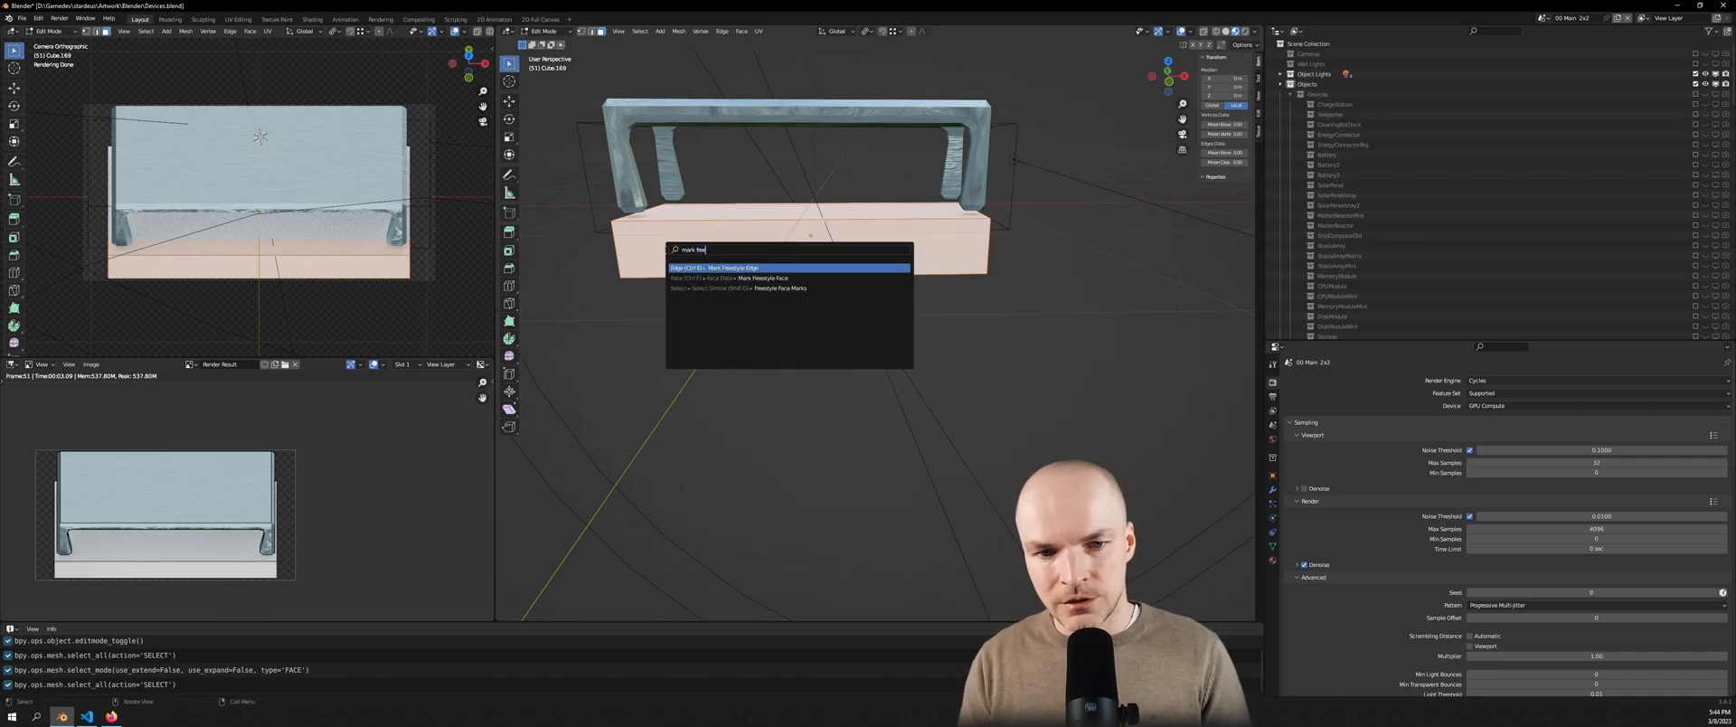
key("Down")
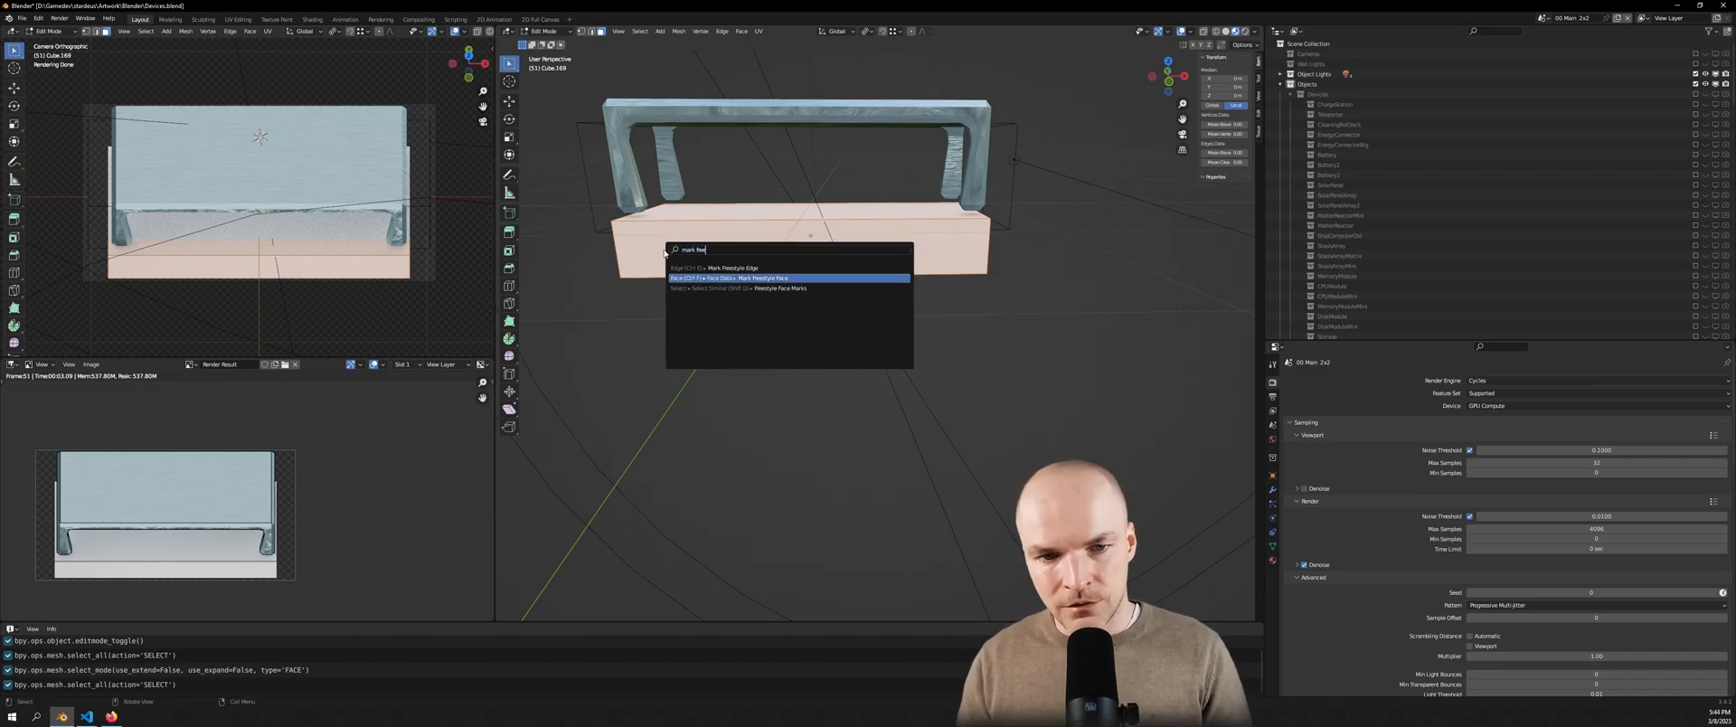
key("Return")
Render the table again and inspect the outlines around the legs and base block
key("F12")
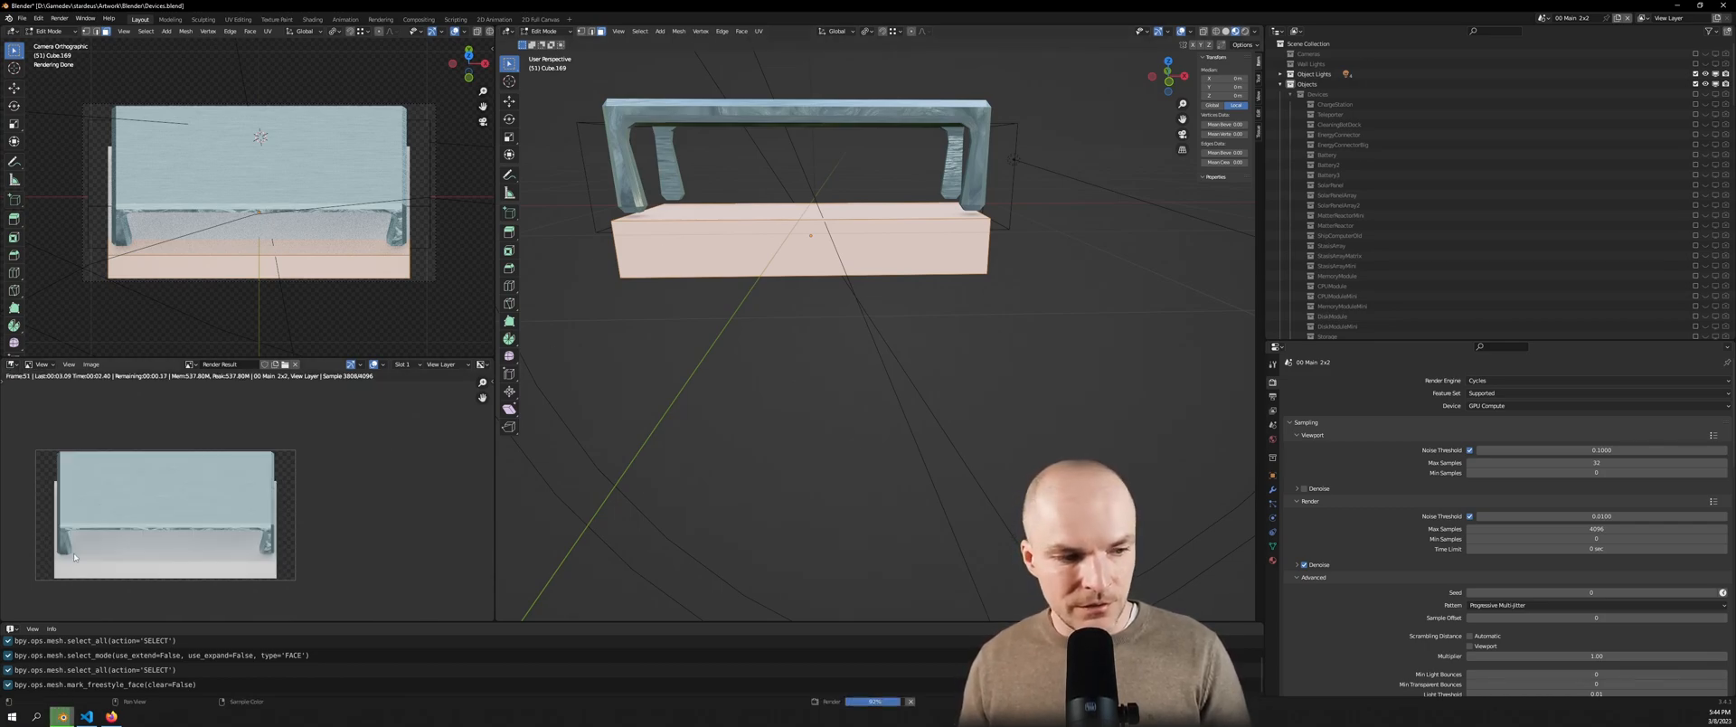
scroll(75, 555, "up", 5)
scroll(81, 537, "down", 4)
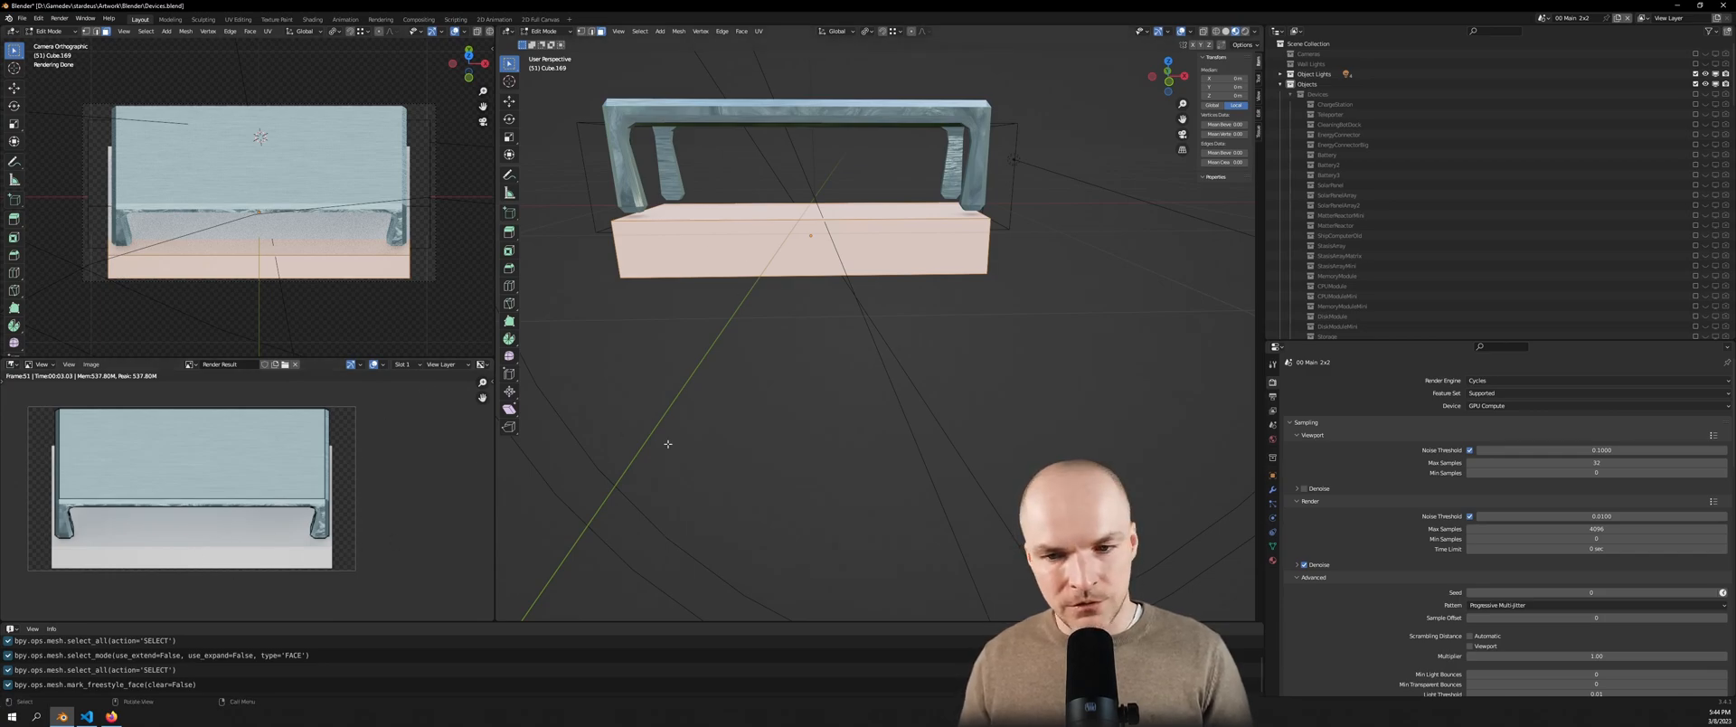
Make the base block a Shadow Catcher in its object visibility settings and return to Object Mode
left_click(1273, 475)
scroll(1421, 525, "down", 10)
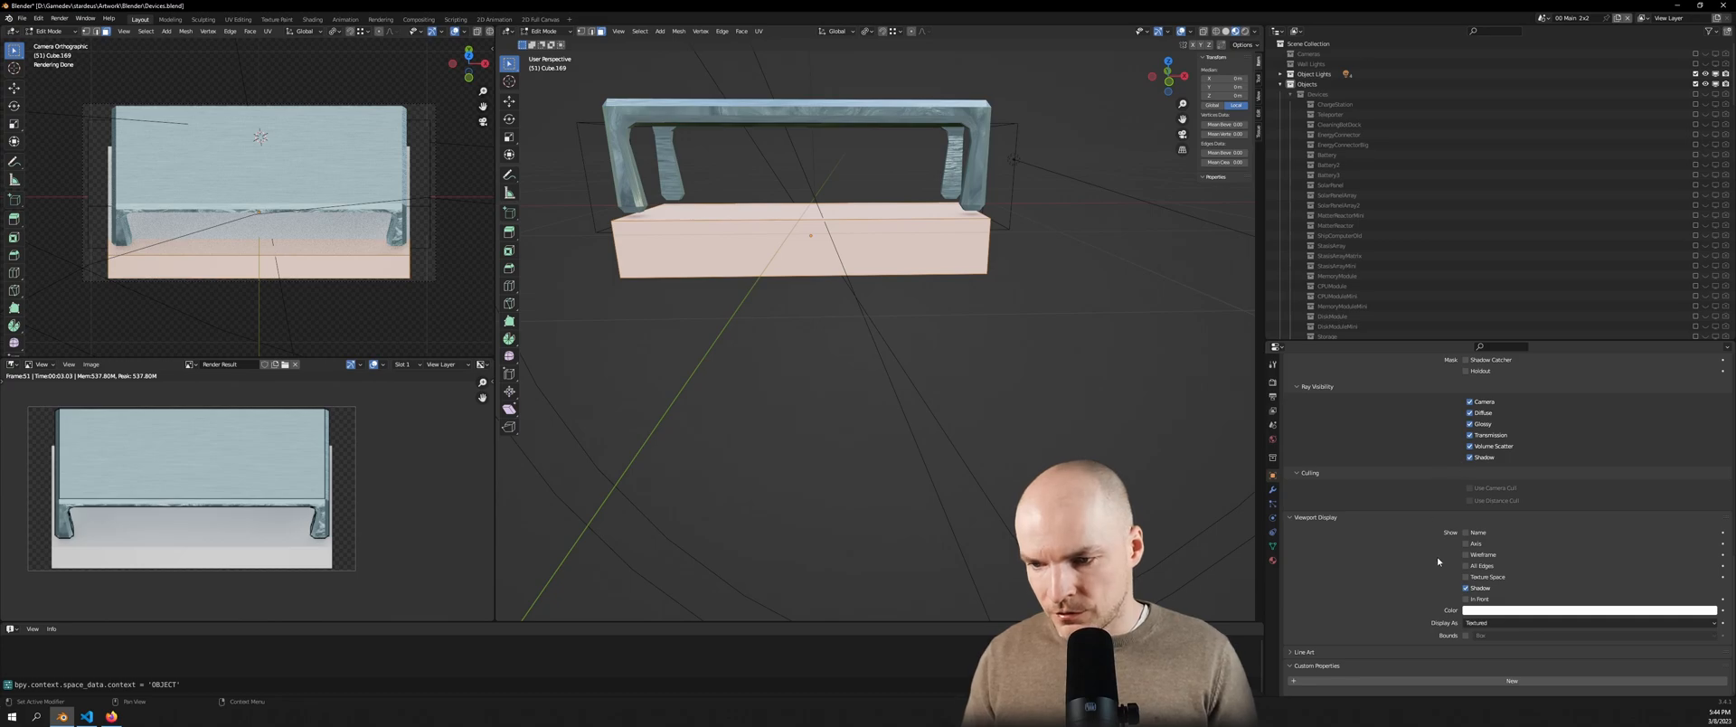
scroll(1441, 543, "up", 4)
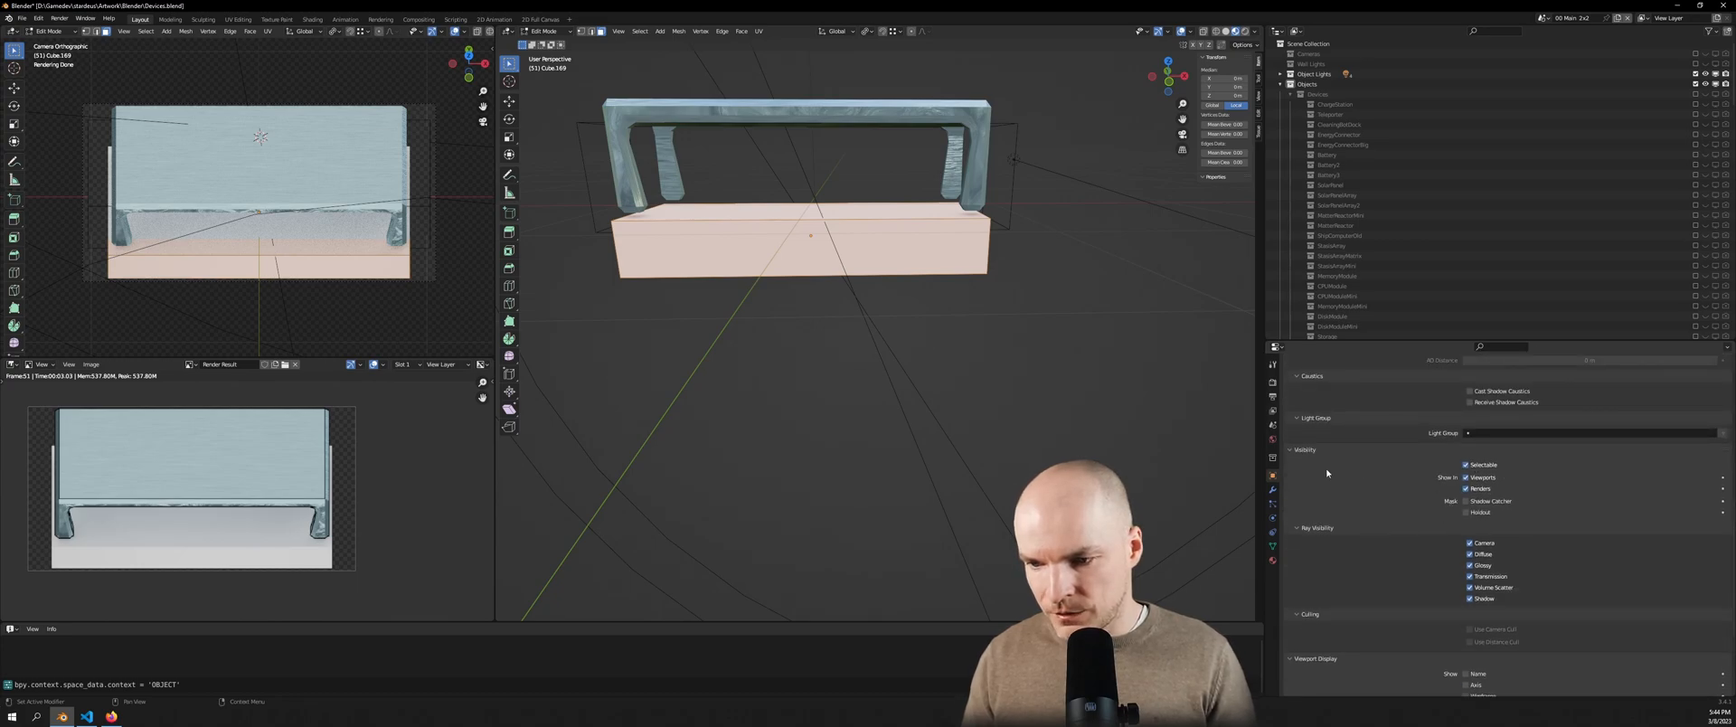
left_click(1466, 502)
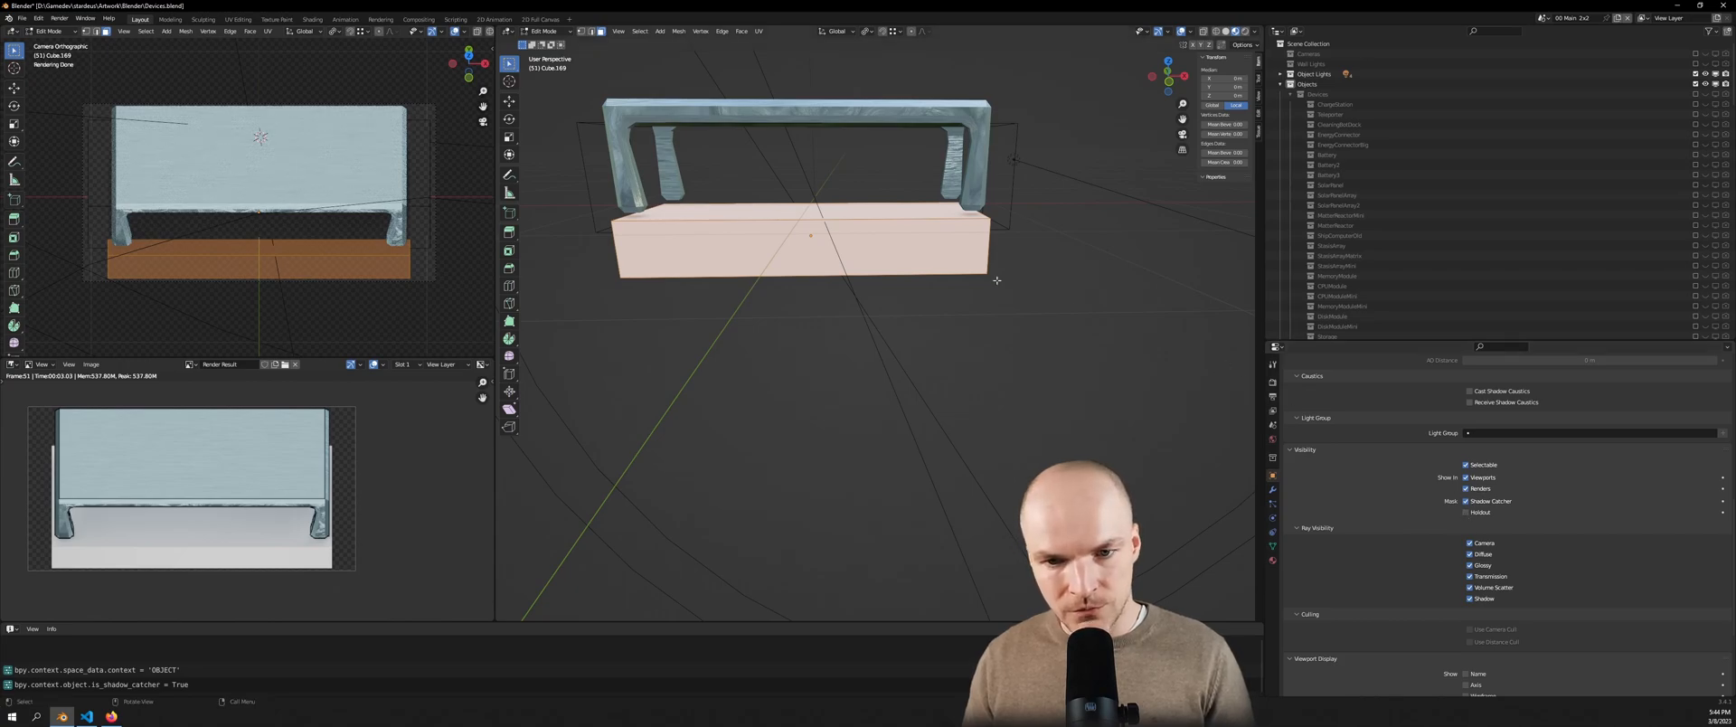
key("Tab")
Render the table with the shadow-catching block, inspect the leg corners and save the file
key("F12")
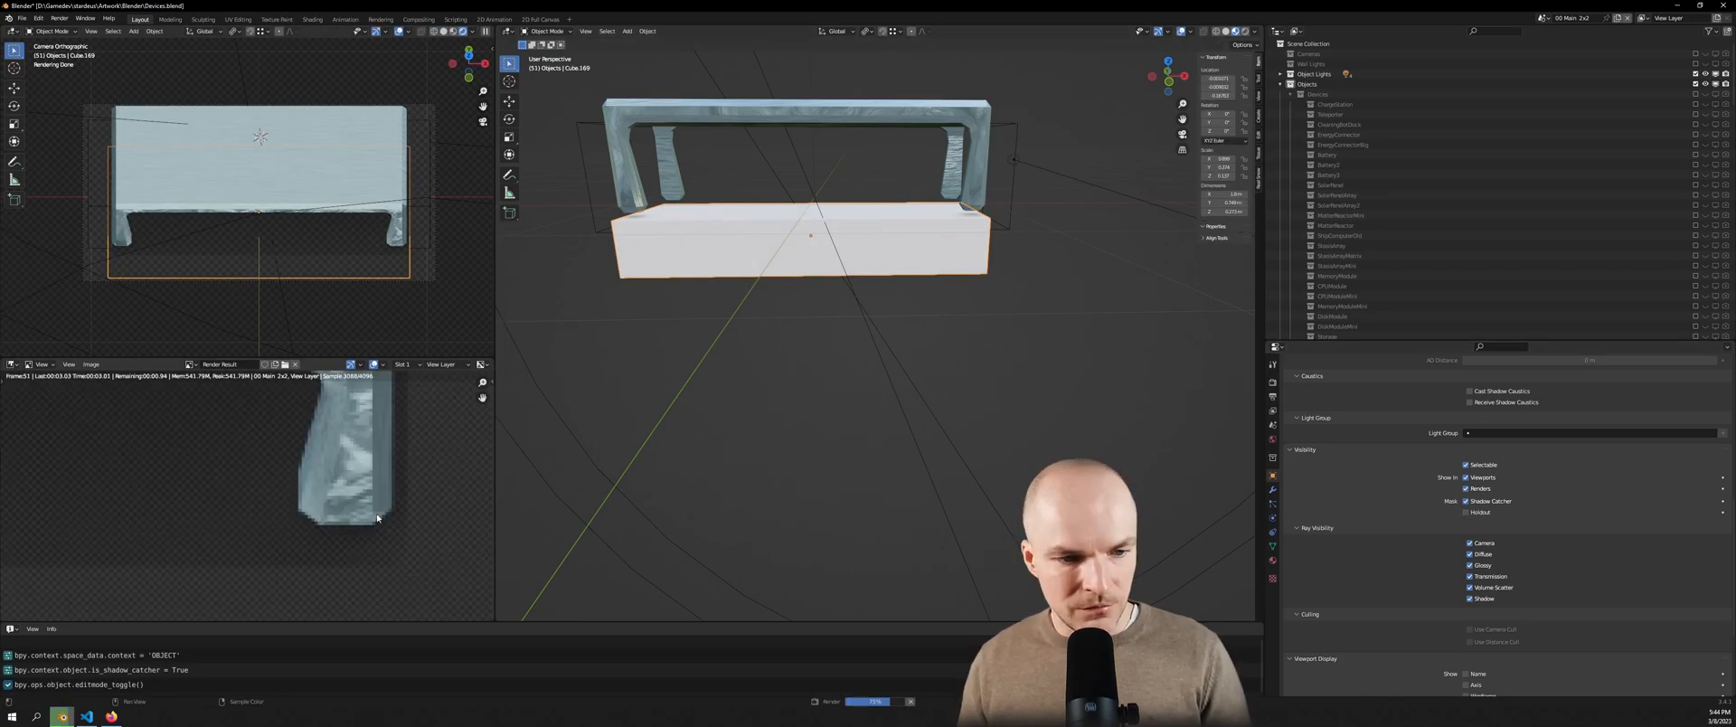
scroll(173, 518, "up", 7)
middle_click_drag(92, 522, 27, 569)
scroll(242, 529, "down", 2)
middle_click_drag(242, 524, 272, 492)
mouse_move(810, 279)
middle_mouse_down()
mouse_move(872, 281)
mouse_move(809, 289)
middle_mouse_up()
key("ctrl+s")
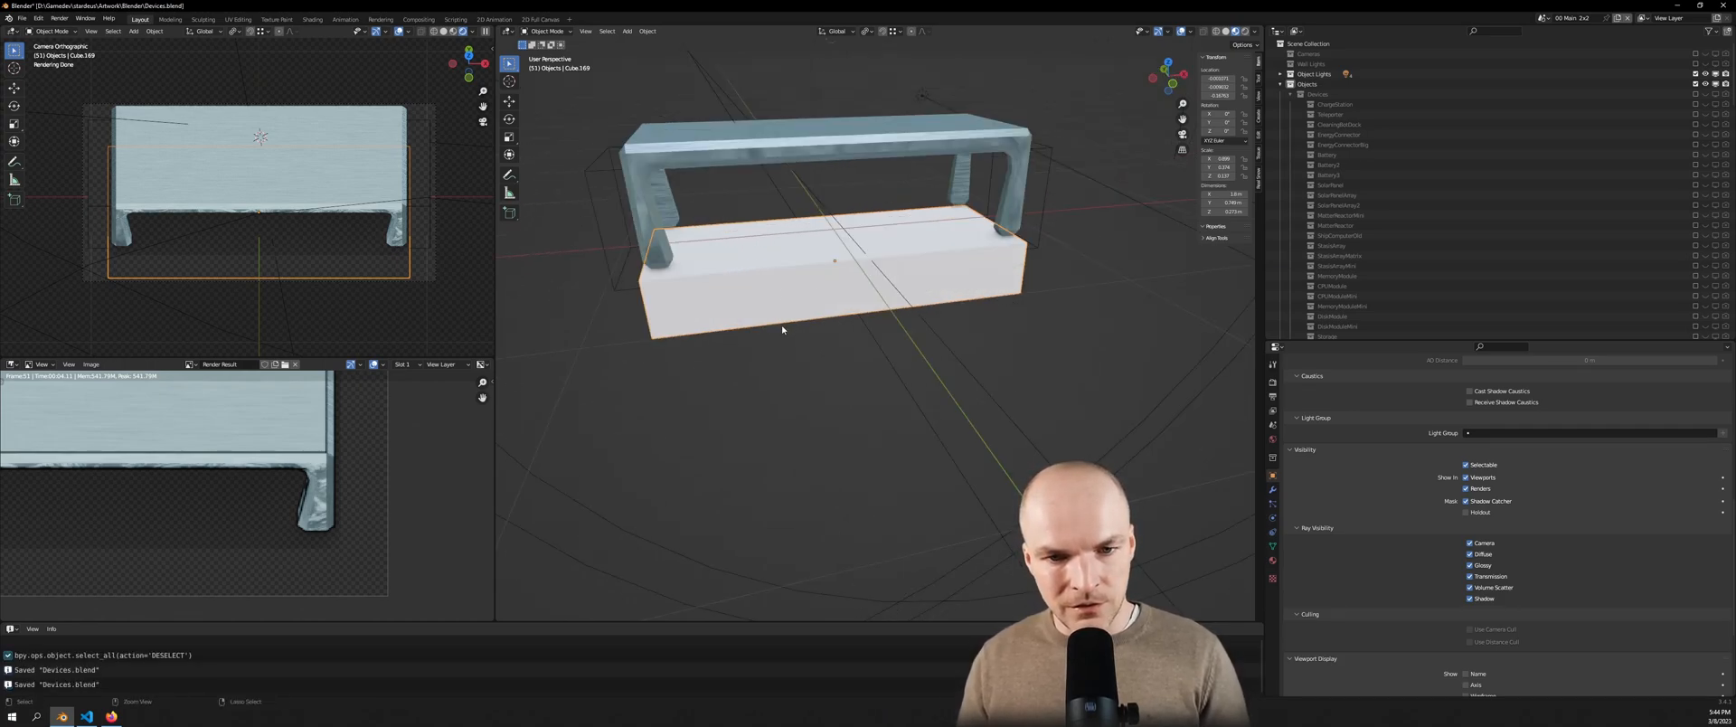
Apply the scale of the base block under the table
key("ctrl+a")
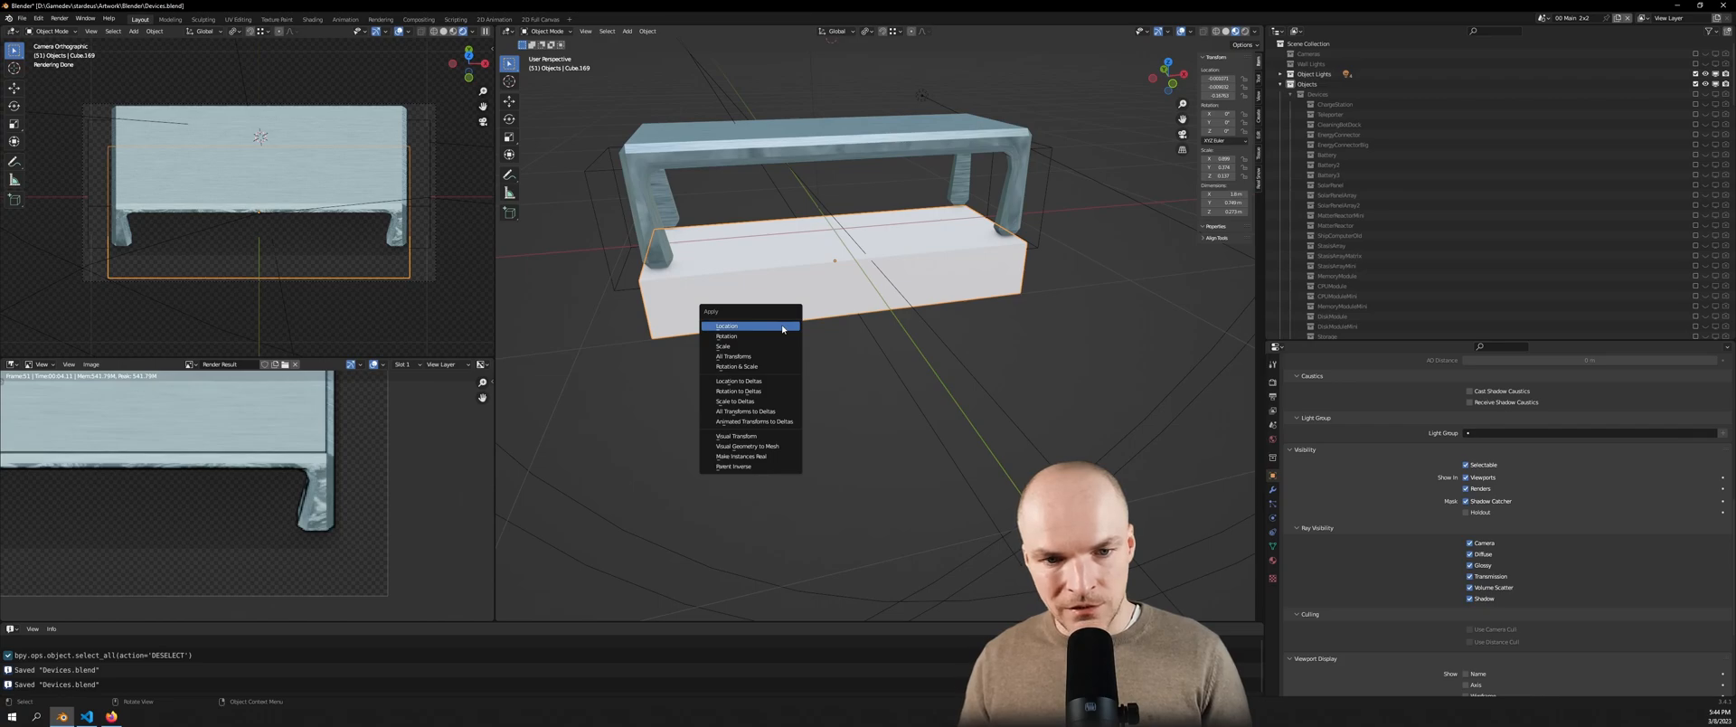
left_click(725, 349)
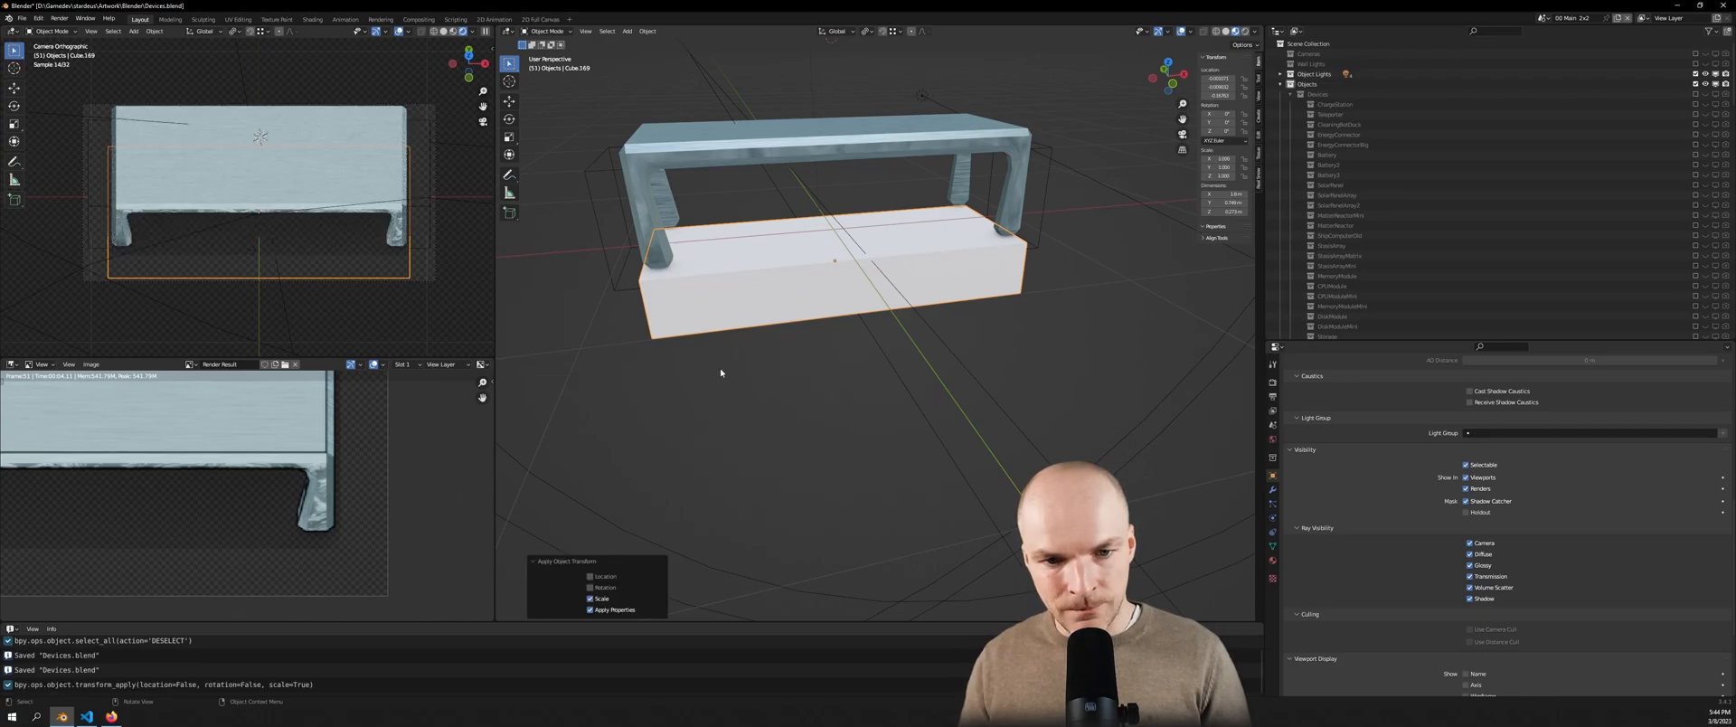
middle_click_drag(775, 331, 718, 312)
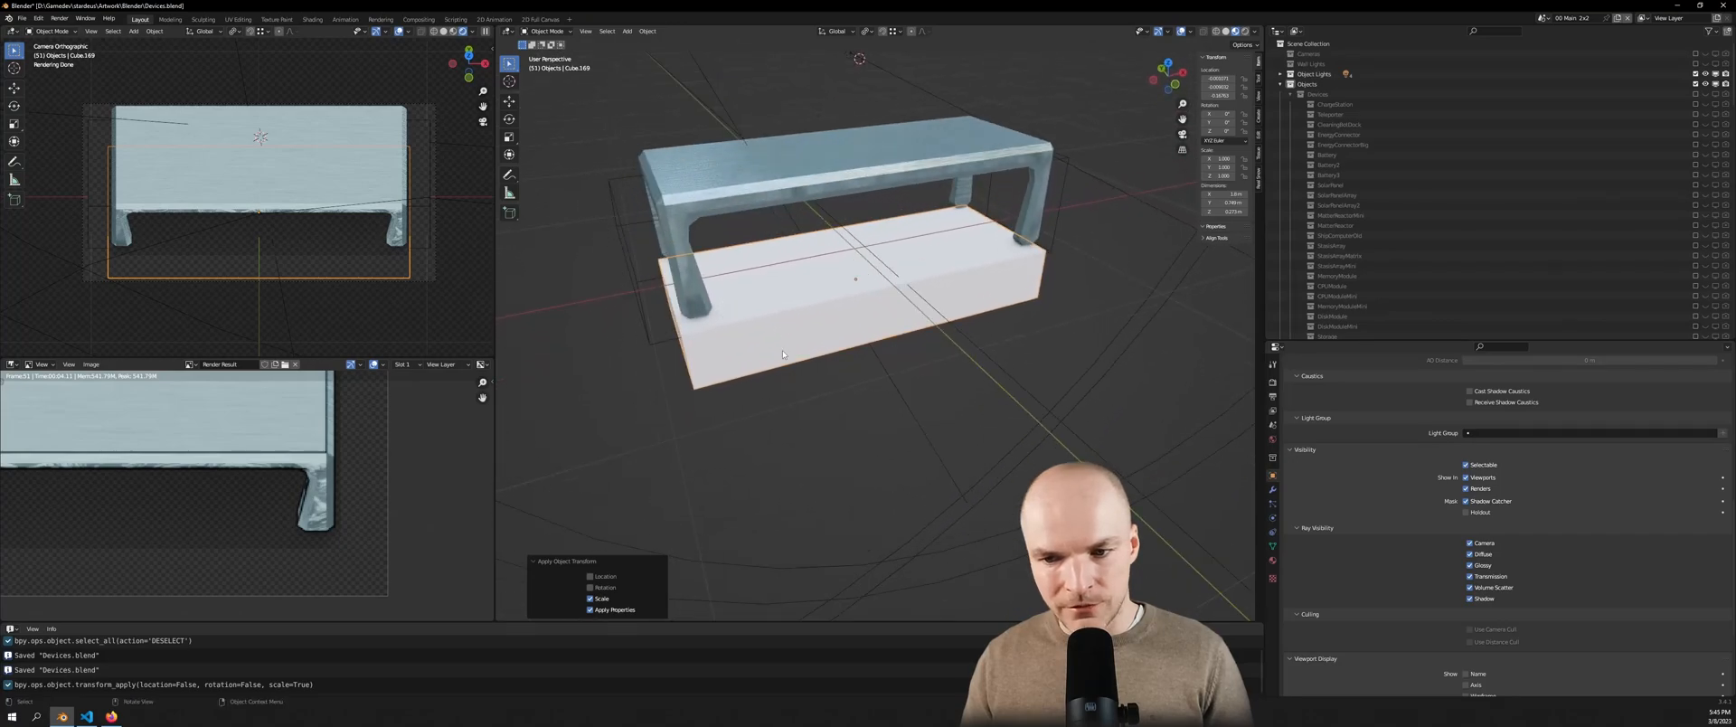
Add a Bevel modifier to the base block with an amount of 0.07 m and 5 segments
left_click(1273, 490)
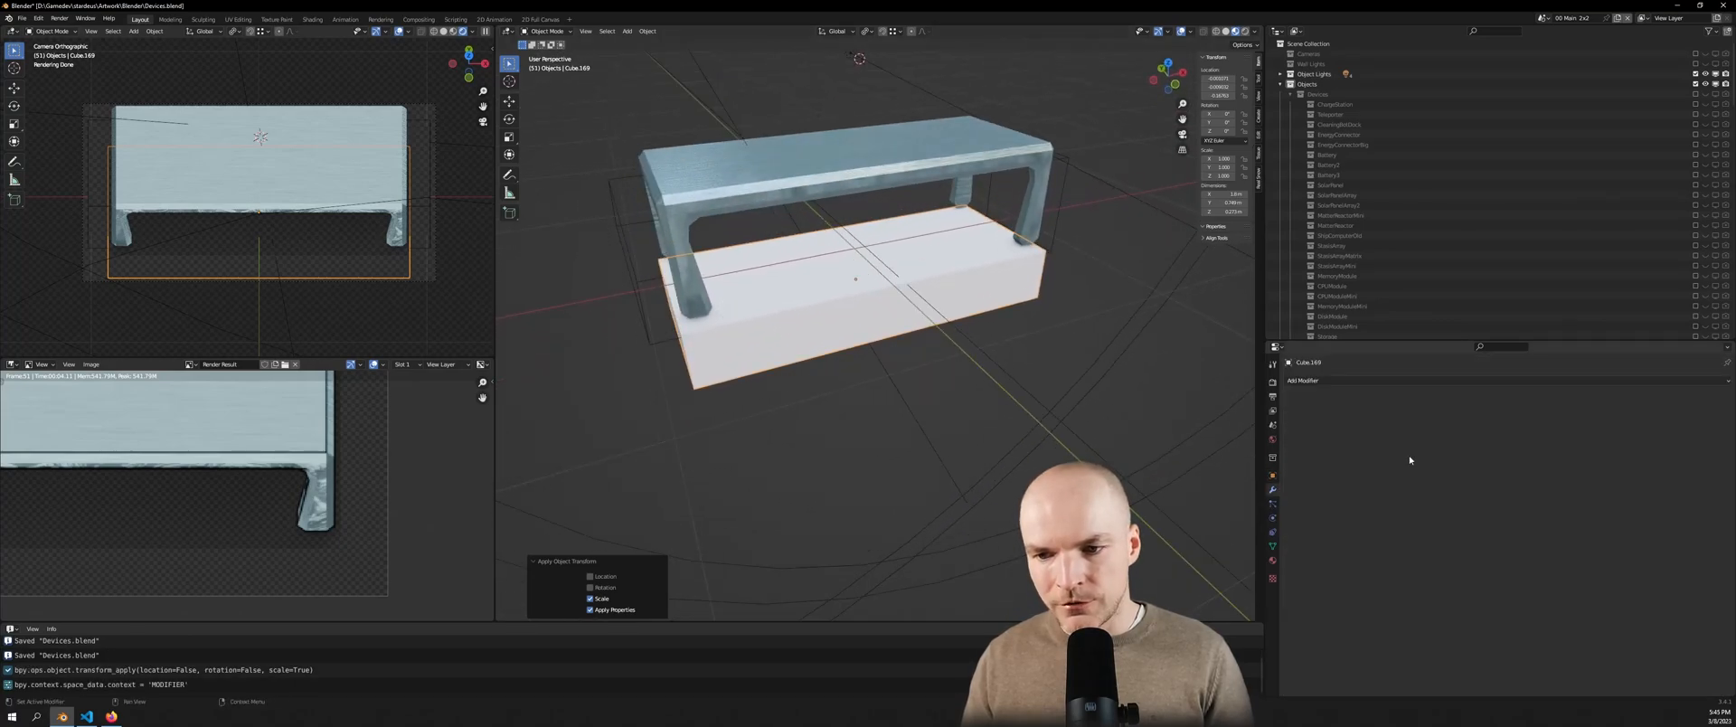
left_click(1415, 380)
left_click(1397, 420)
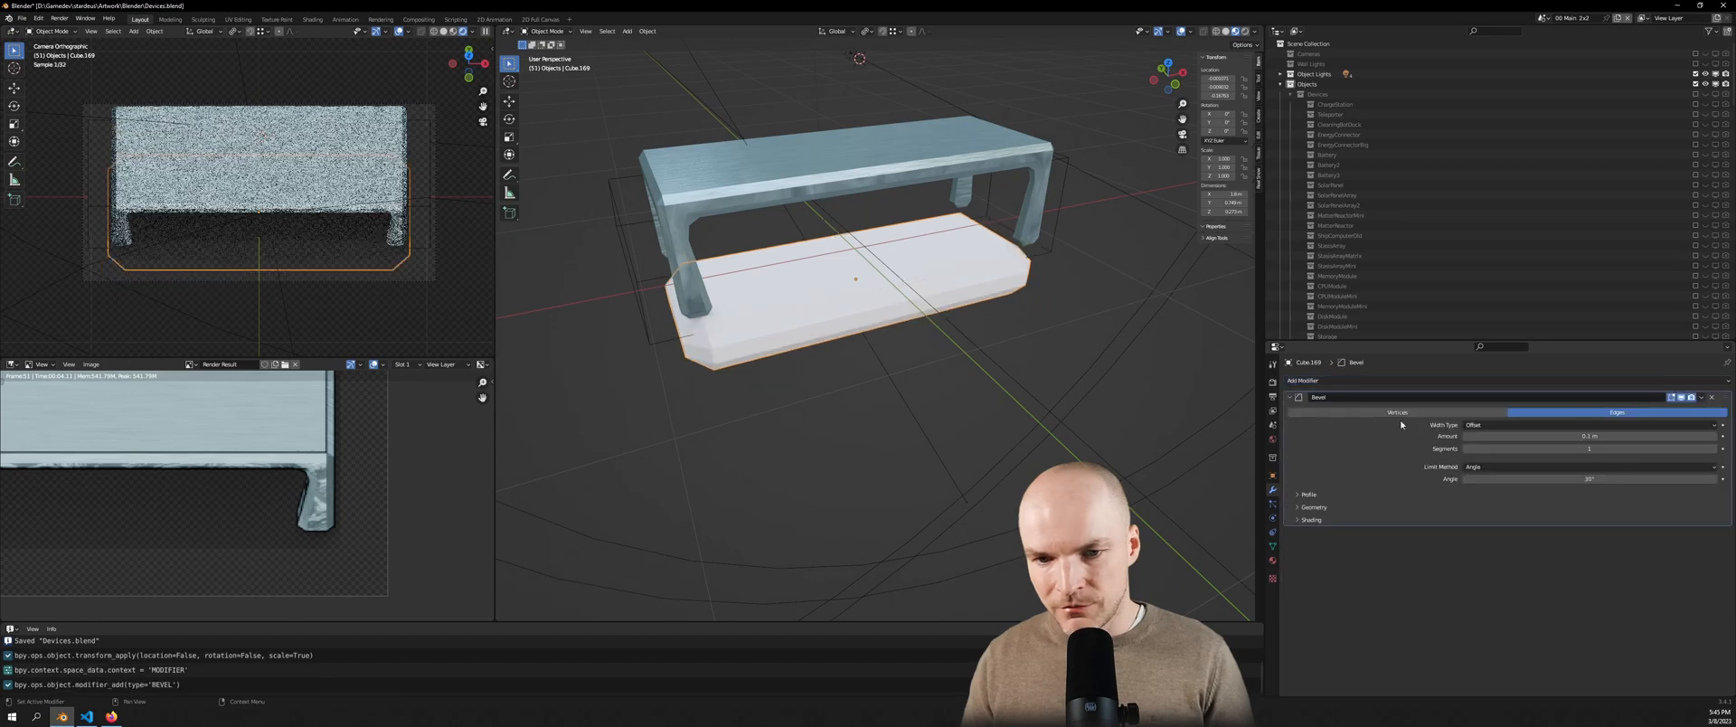
middle_click_drag(1012, 299, 1041, 285)
scroll(963, 269, "down", 6)
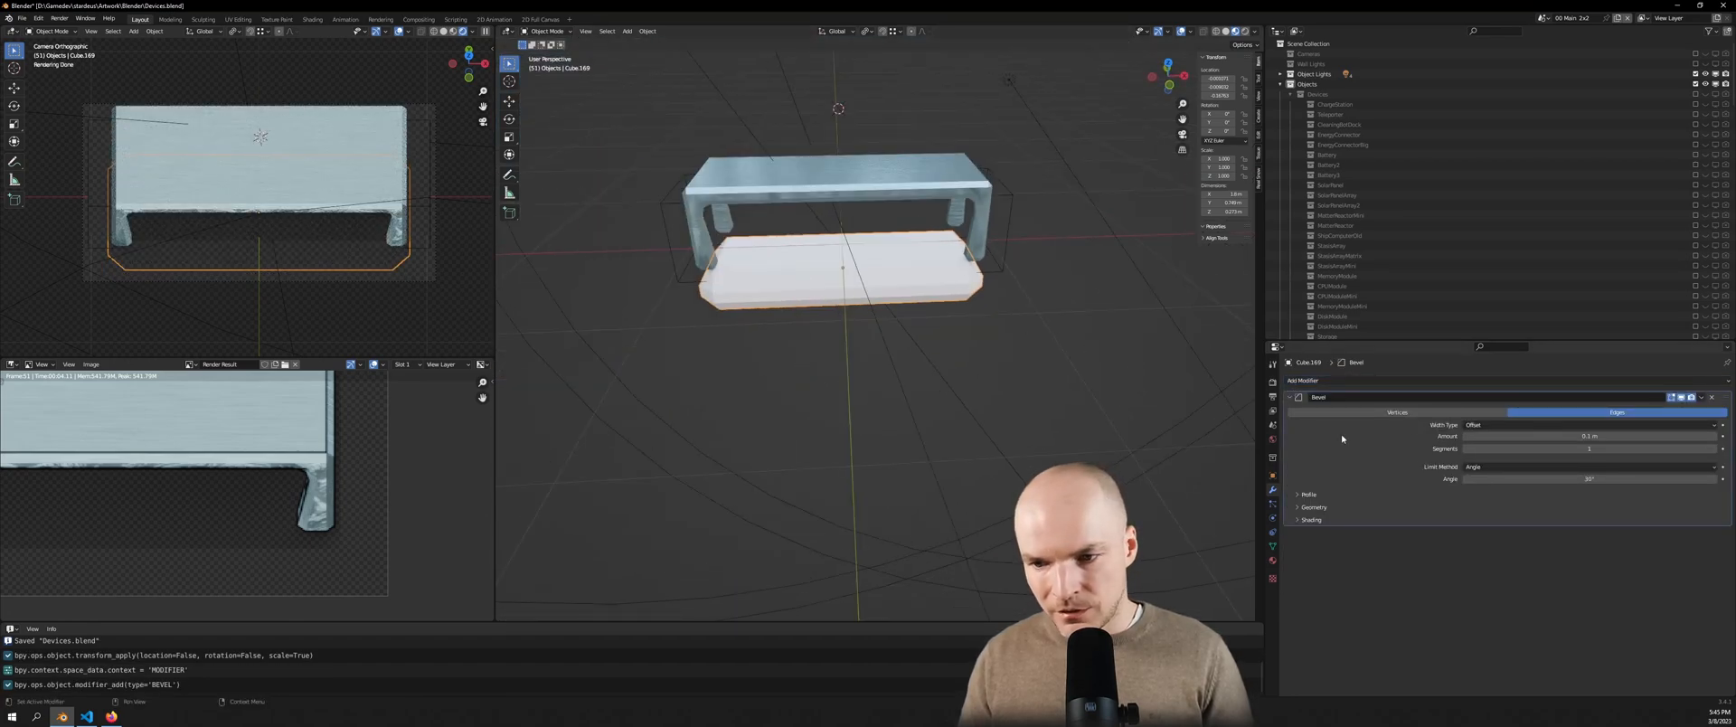
left_click_drag(1596, 438, 1630, 449)
Shade the beveled base block smooth
scroll(1088, 232, "up", 3)
scroll(1089, 227, "up", 3)
middle_click_drag(1089, 227, 807, 269)
right_click(710, 262)
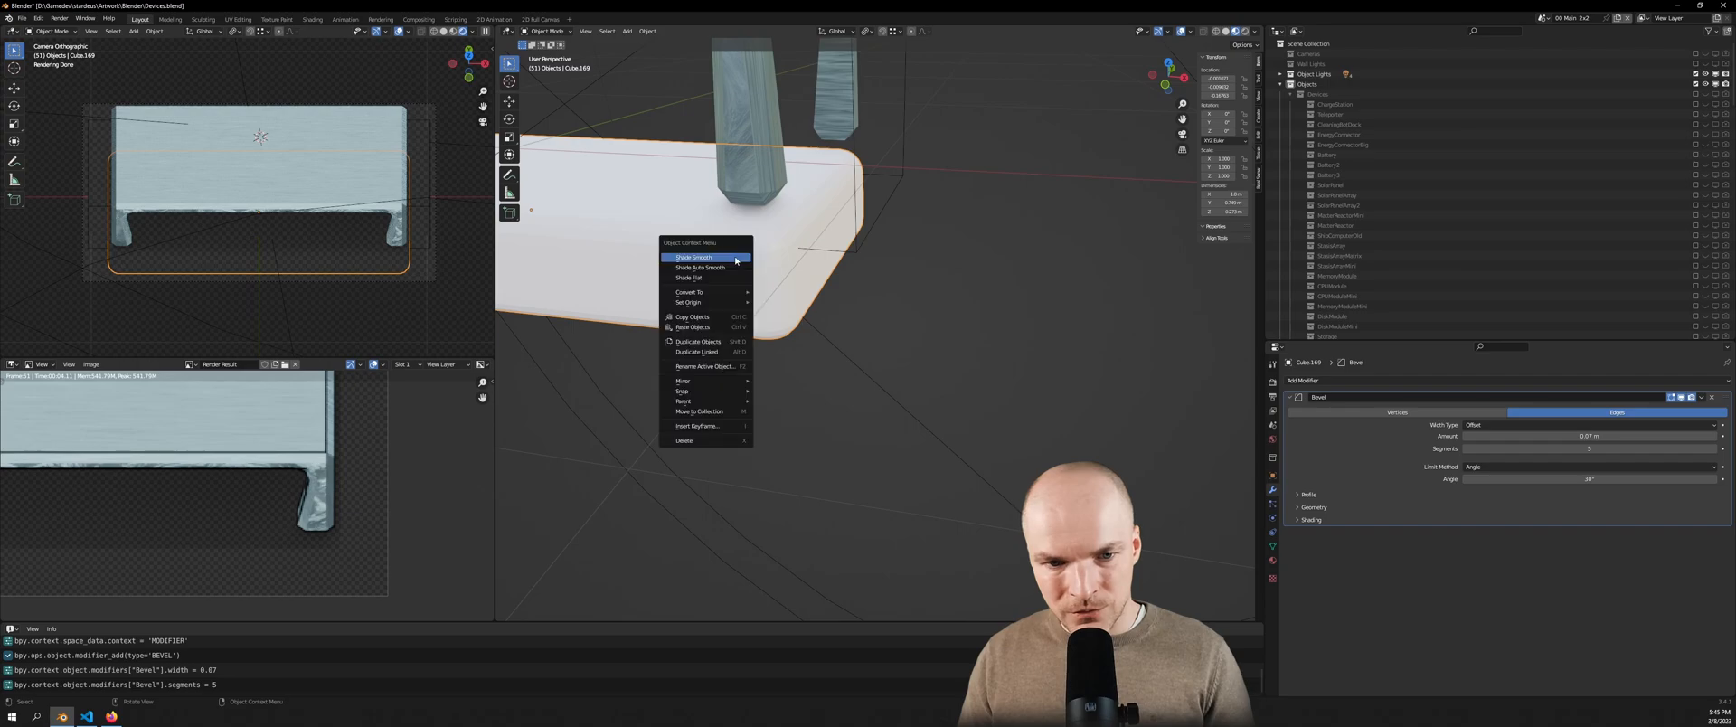
left_click(715, 257)
middle_click_drag(715, 258, 730, 306)
Render the table with the rounded base block and inspect the alpha channel of the result
scroll(729, 308, "down", 2)
key("F12")
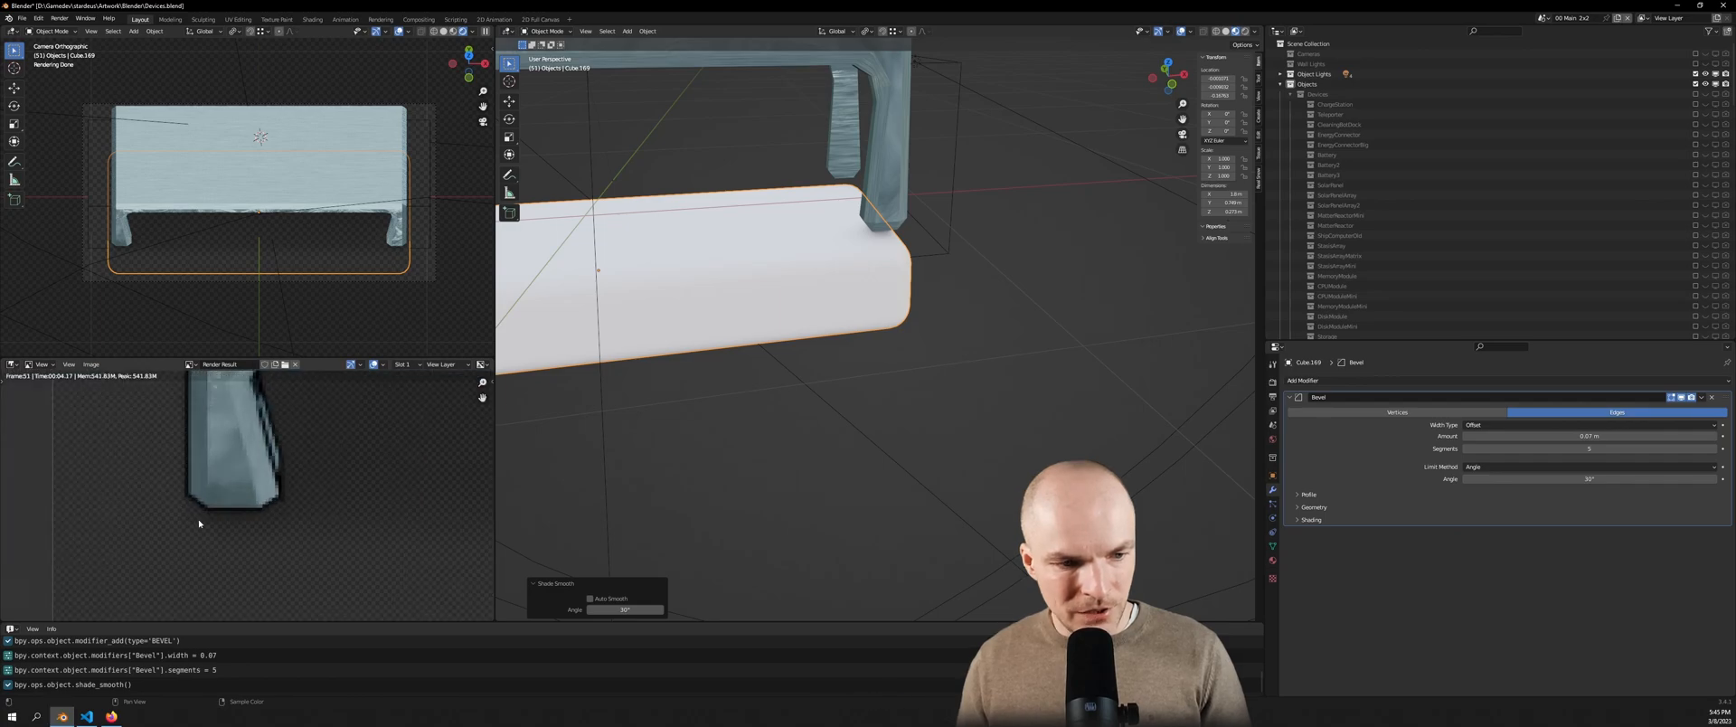
scroll(199, 523, "down", 5)
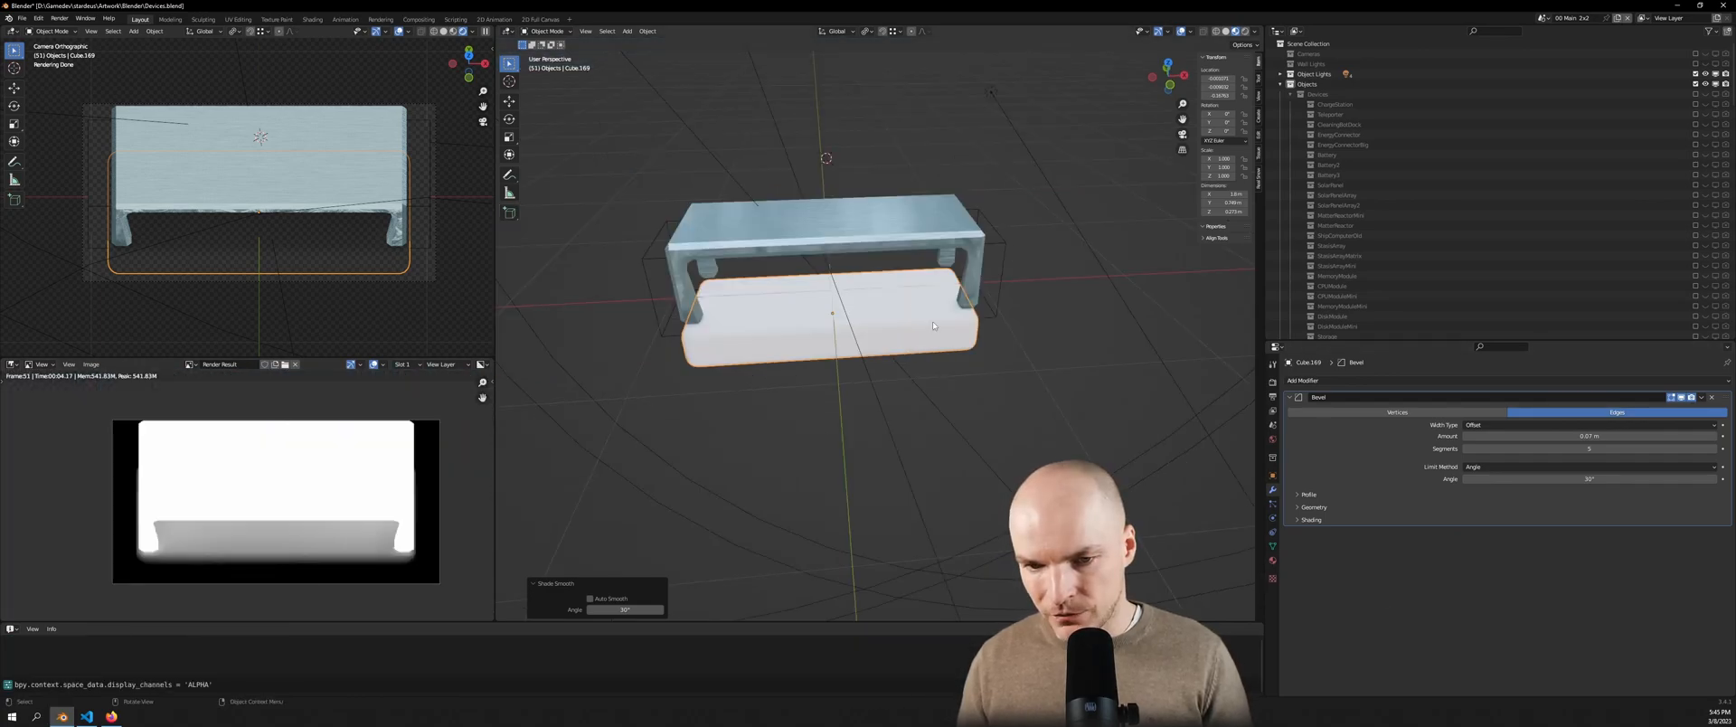
Add a material slot to the base block and assign the existing ShadowCatcher material
left_click(1272, 561)
left_click(1726, 381)
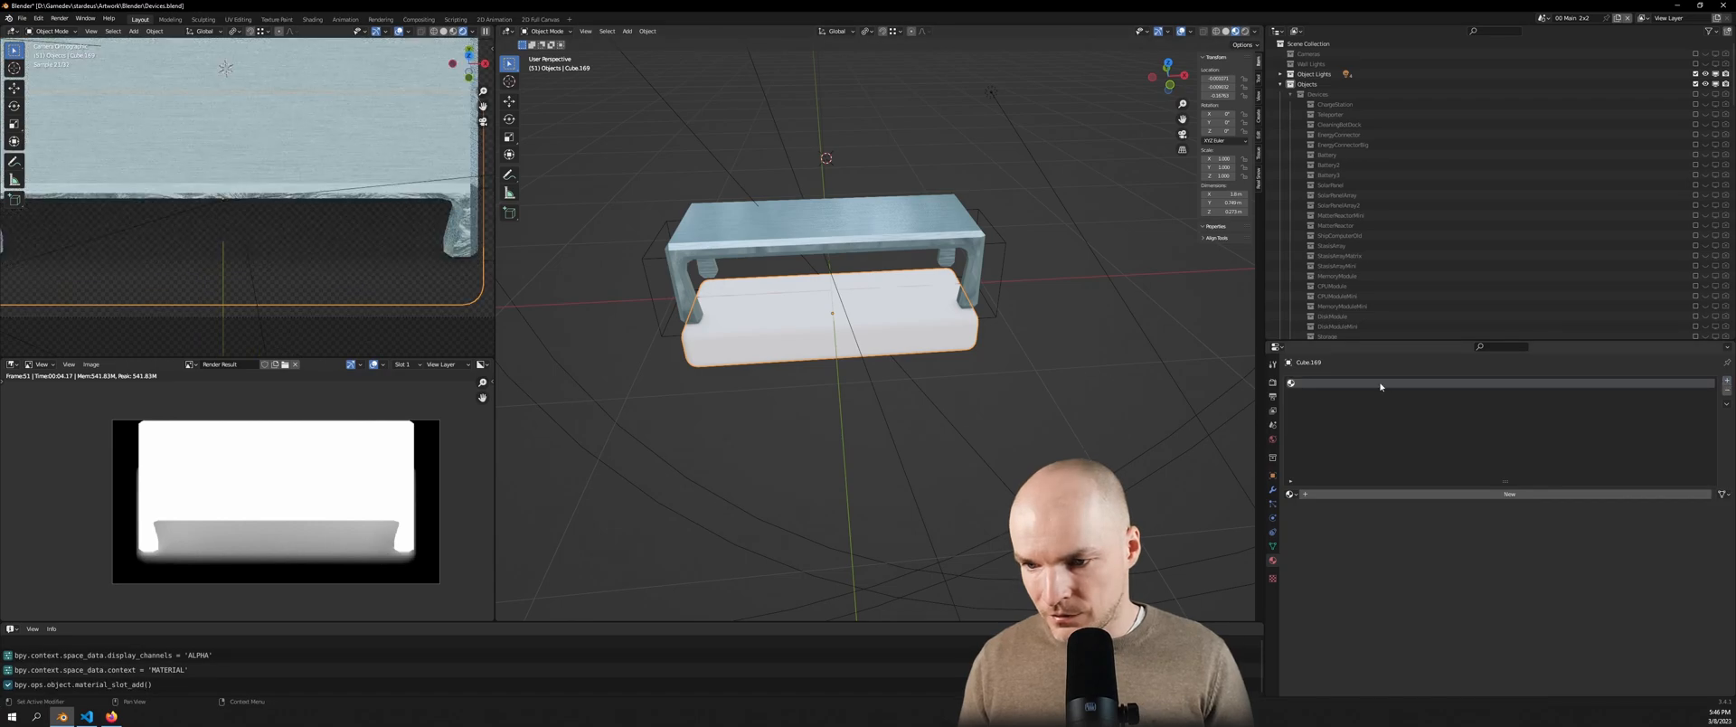
left_click(1380, 384)
left_click(1298, 494)
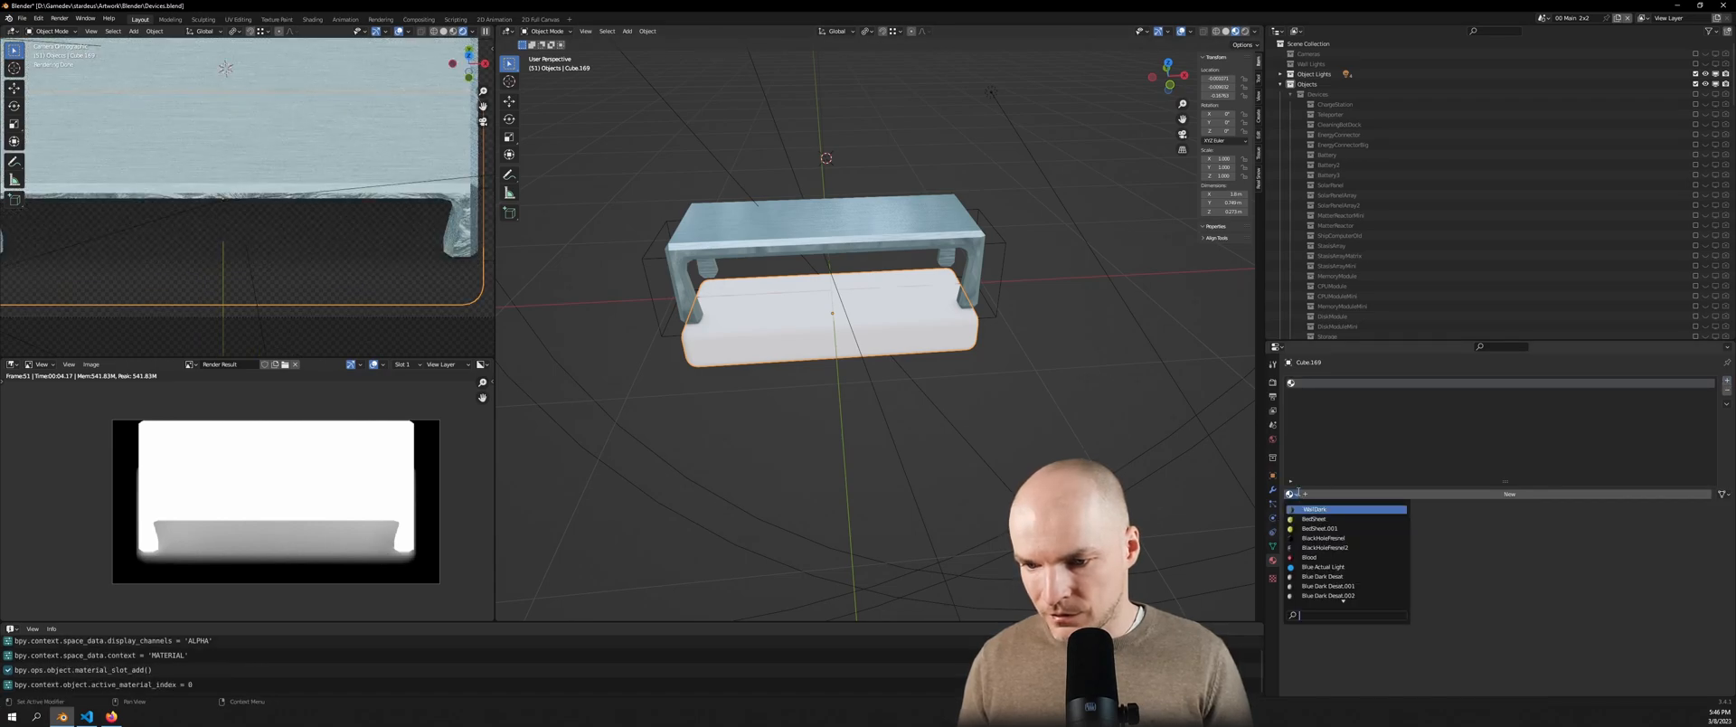
type("s")
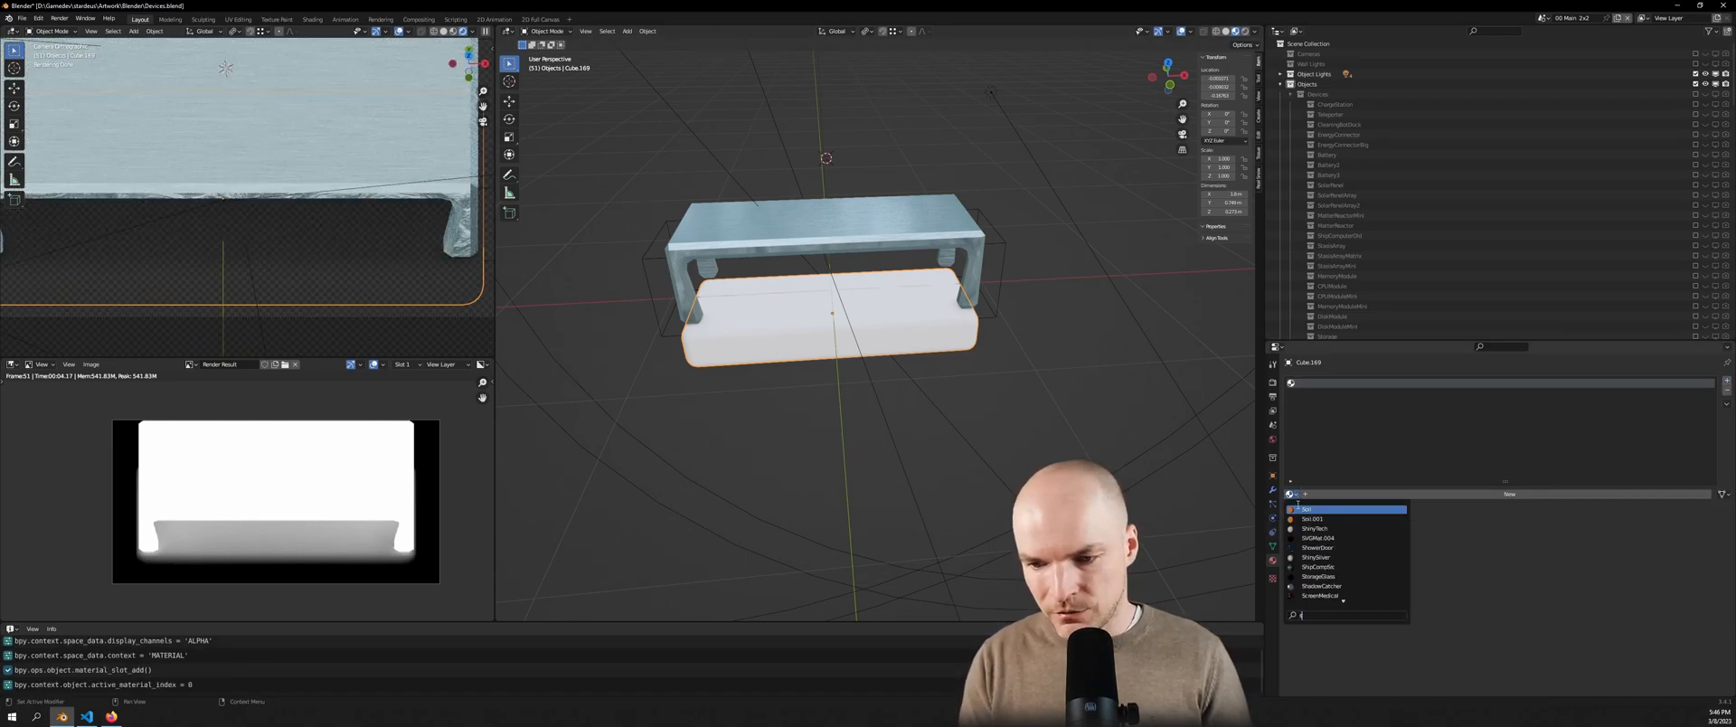
type("hado")
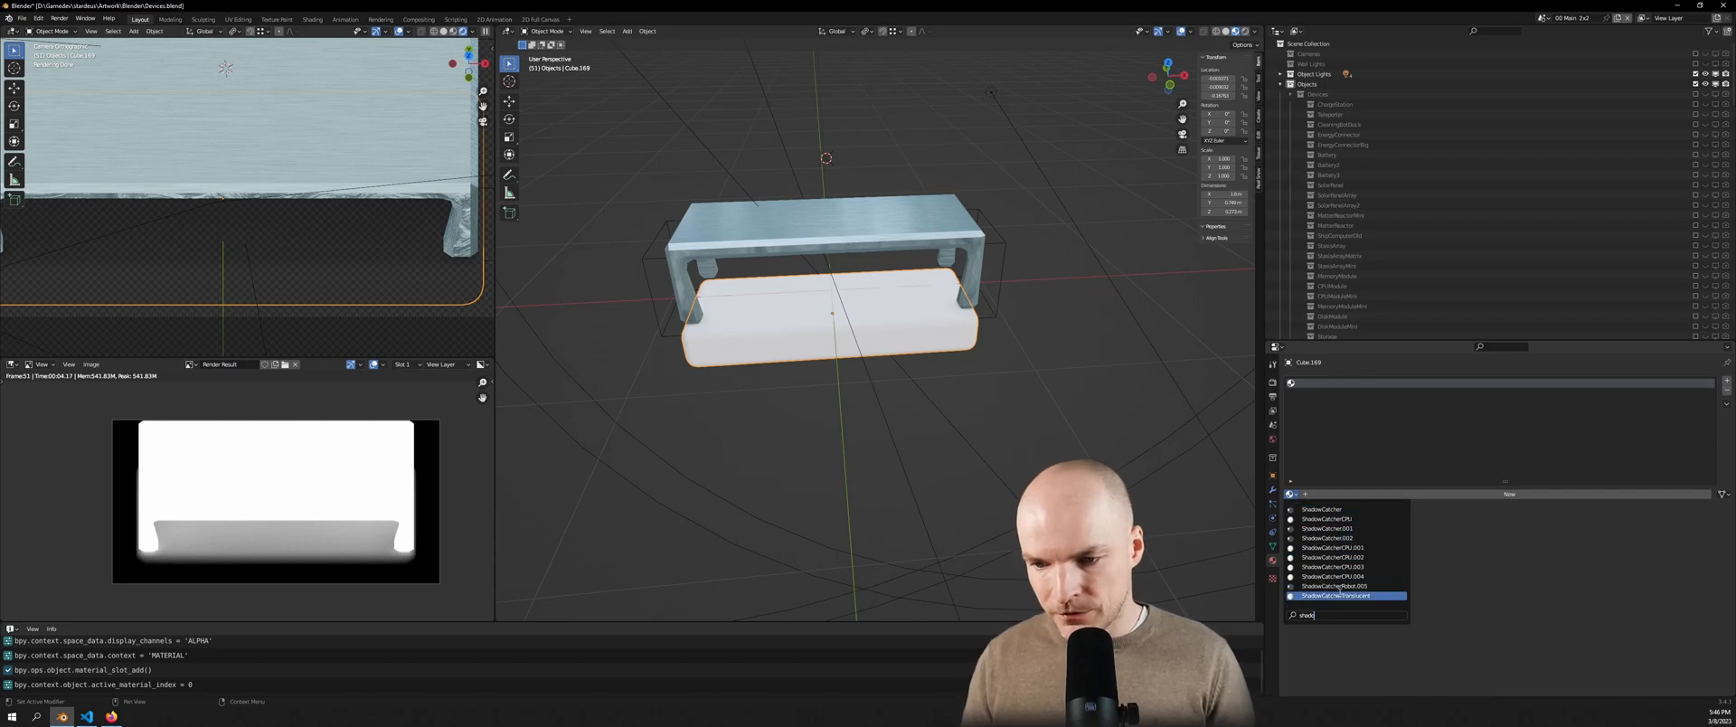
left_click(1330, 509)
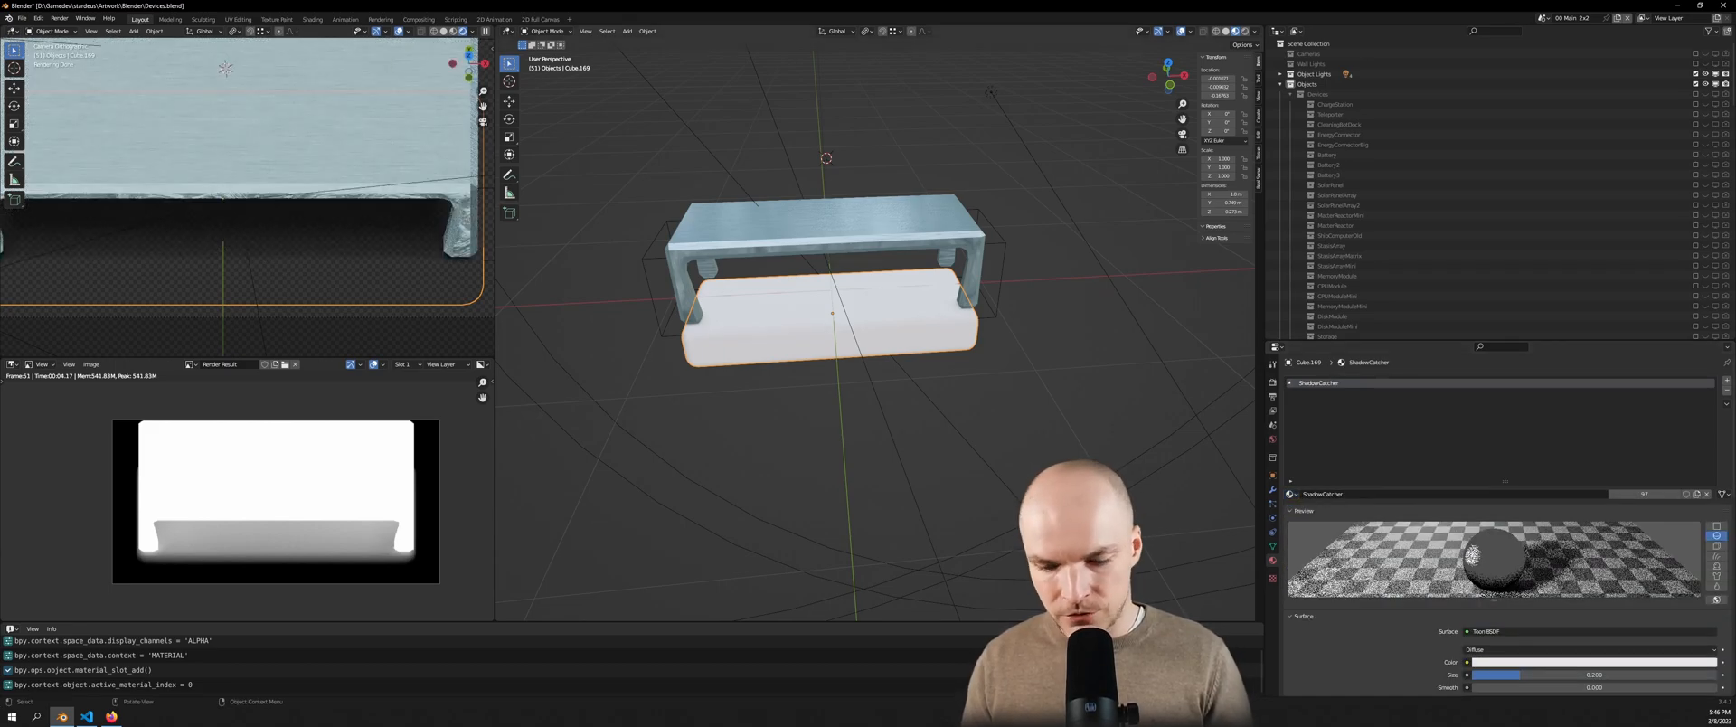
Render the table again, inspect the alpha channel and switch the render result's display to Color and Alpha
scroll(283, 539, "up", 4)
scroll(283, 561, "up", 2)
scroll(283, 562, "down", 6)
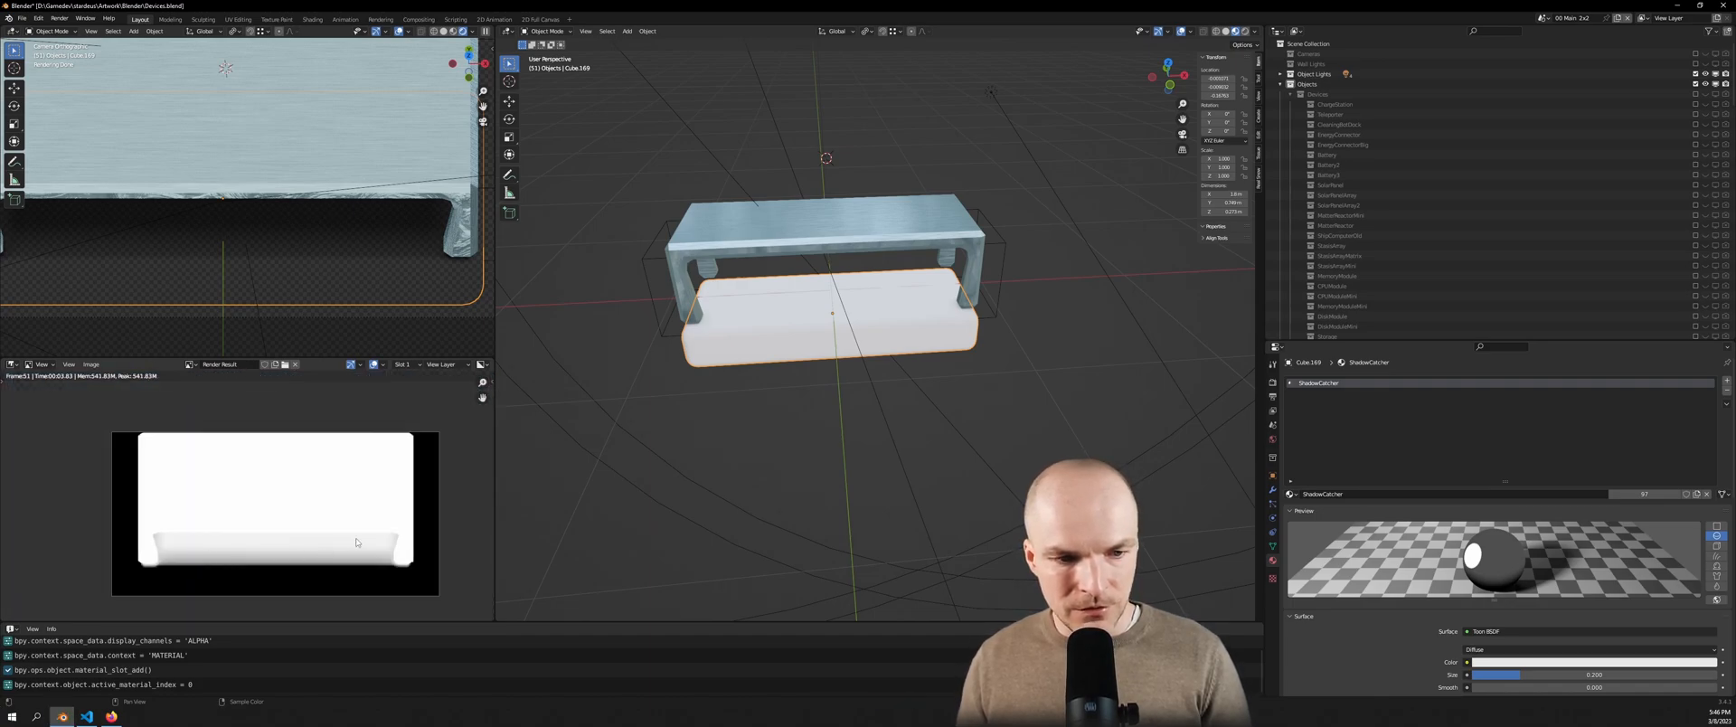
left_click(483, 365)
left_click(493, 374)
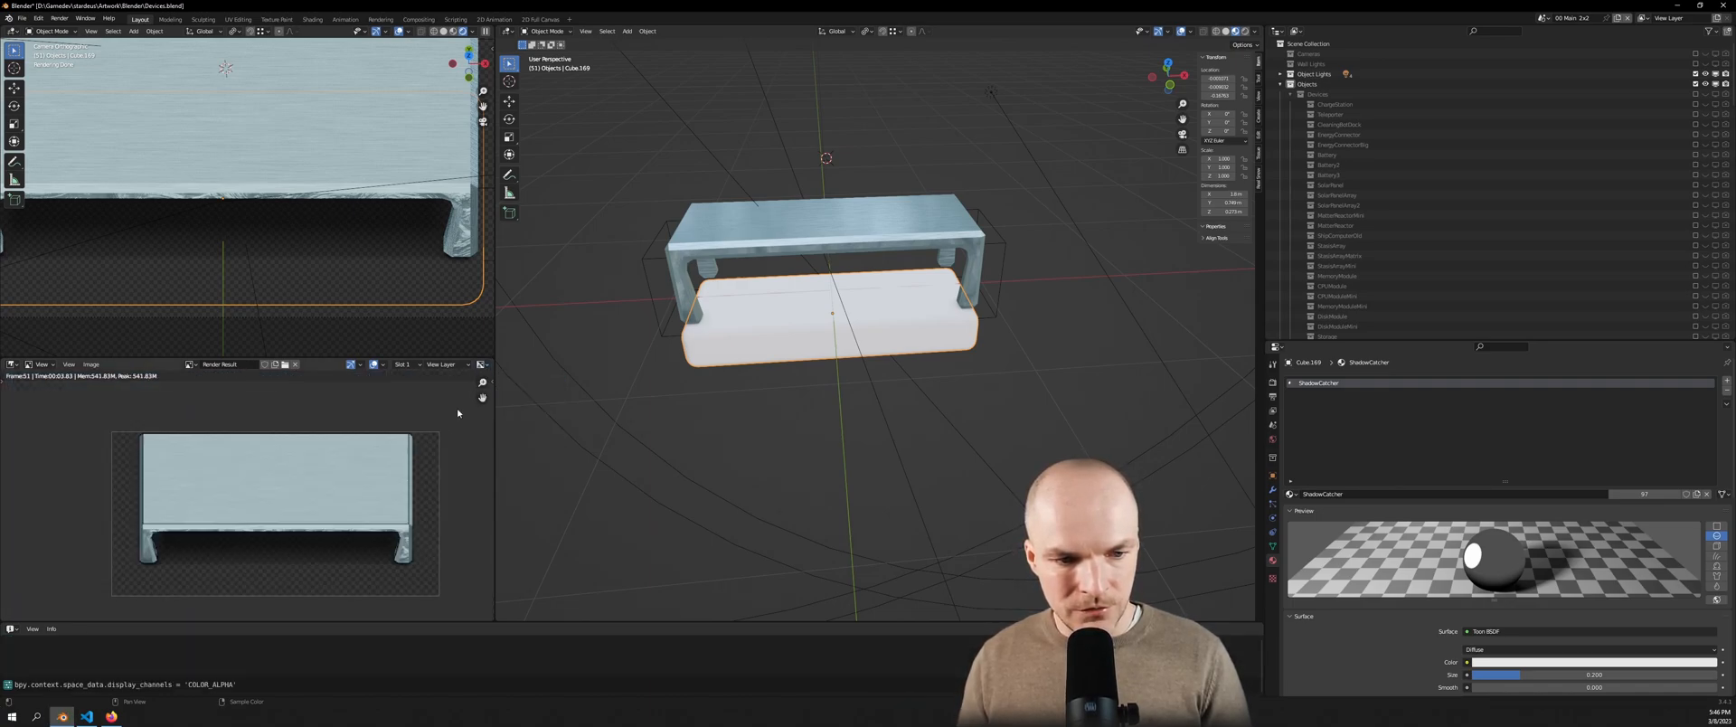
Examine the leg outlines and the shadow beneath the table in the render result and the viewport
scroll(297, 536, "down", 4)
scroll(301, 538, "up", 4)
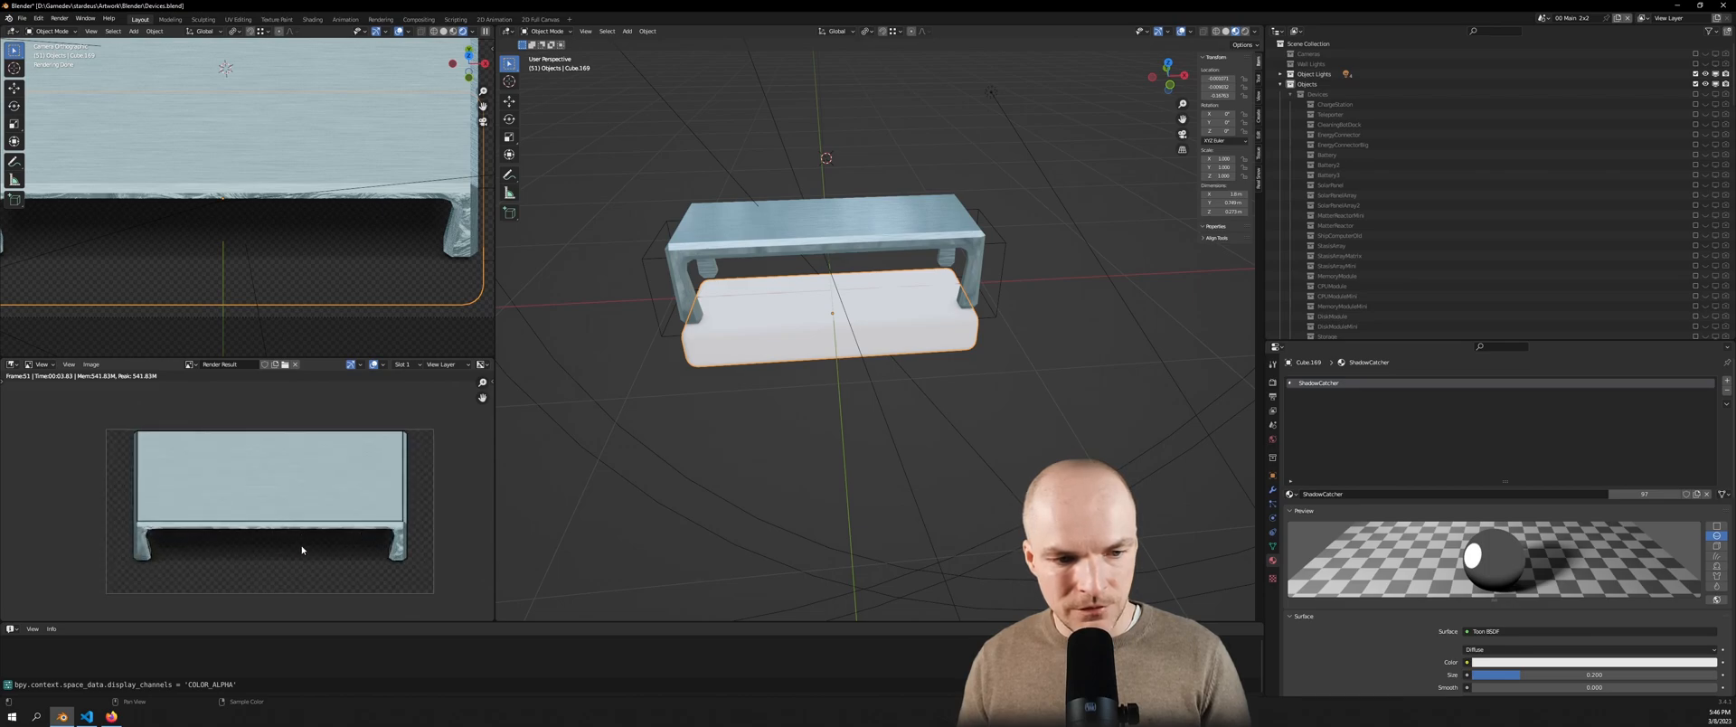
scroll(304, 547, "up", 4)
scroll(321, 525, "down", 2)
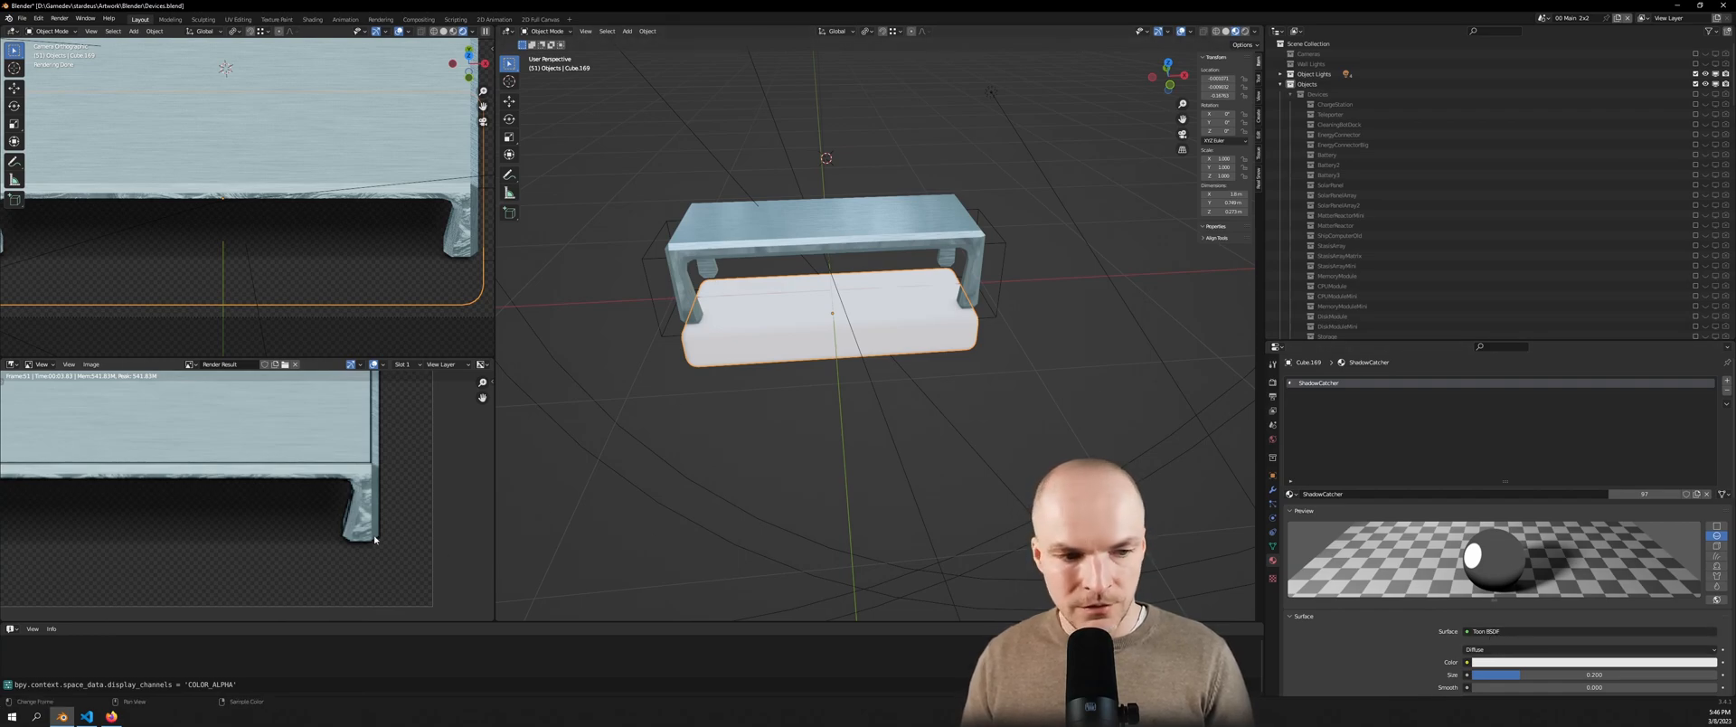
scroll(287, 527, "down", 4)
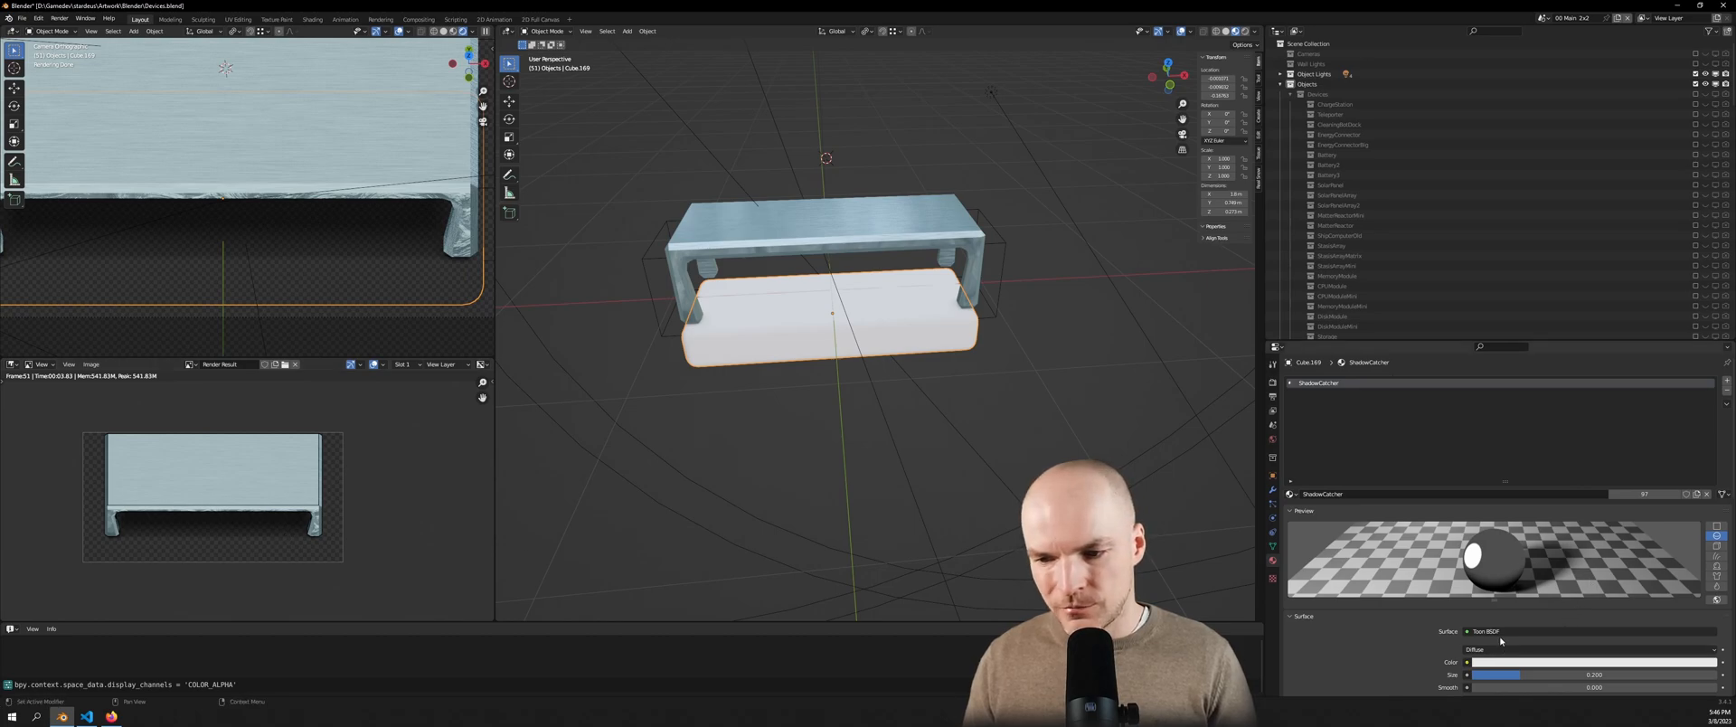
scroll(312, 522, "up", 6)
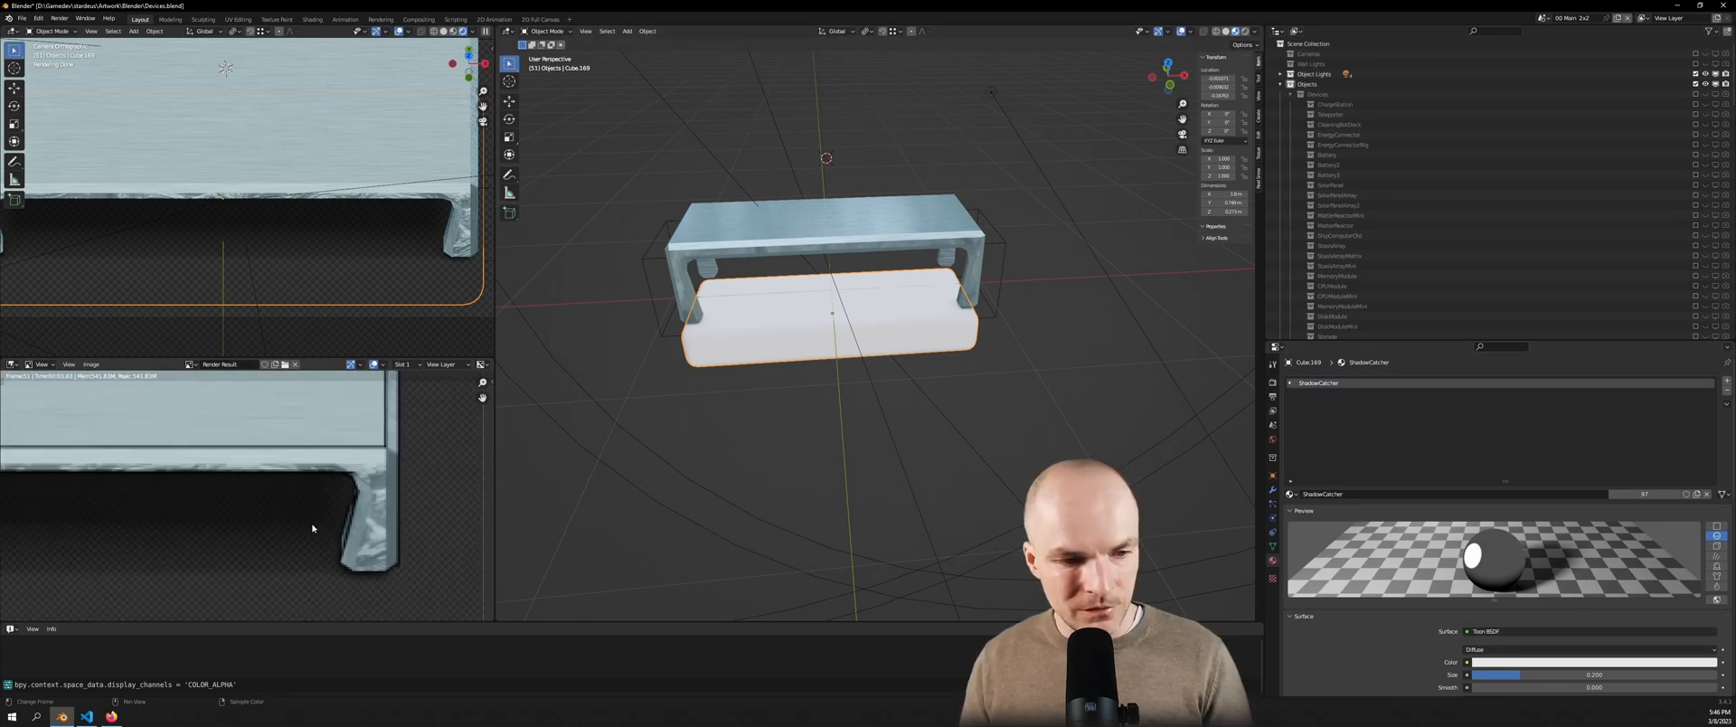
scroll(312, 522, "down", 7)
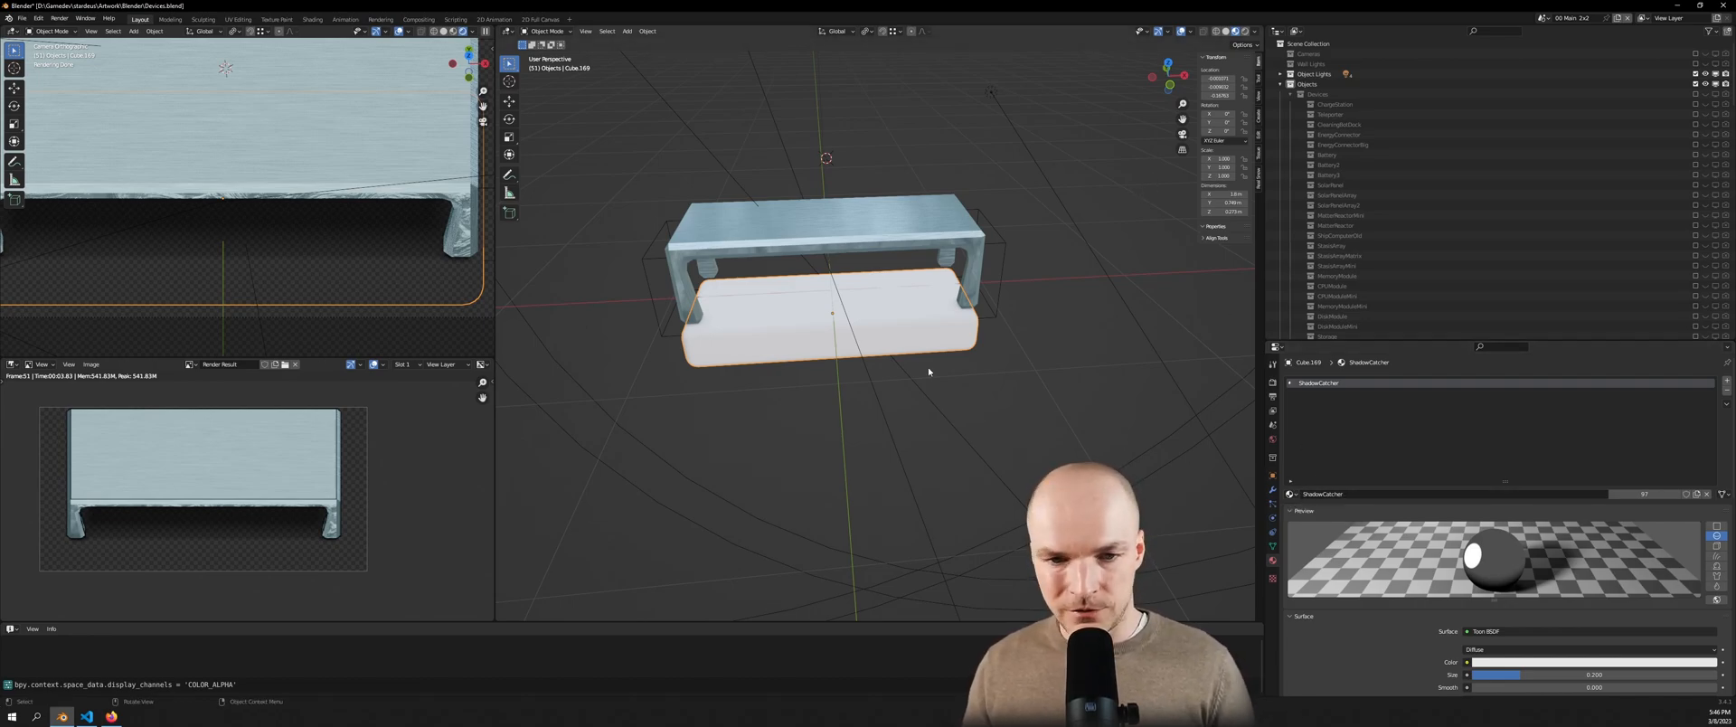
scroll(353, 523, "down", 2)
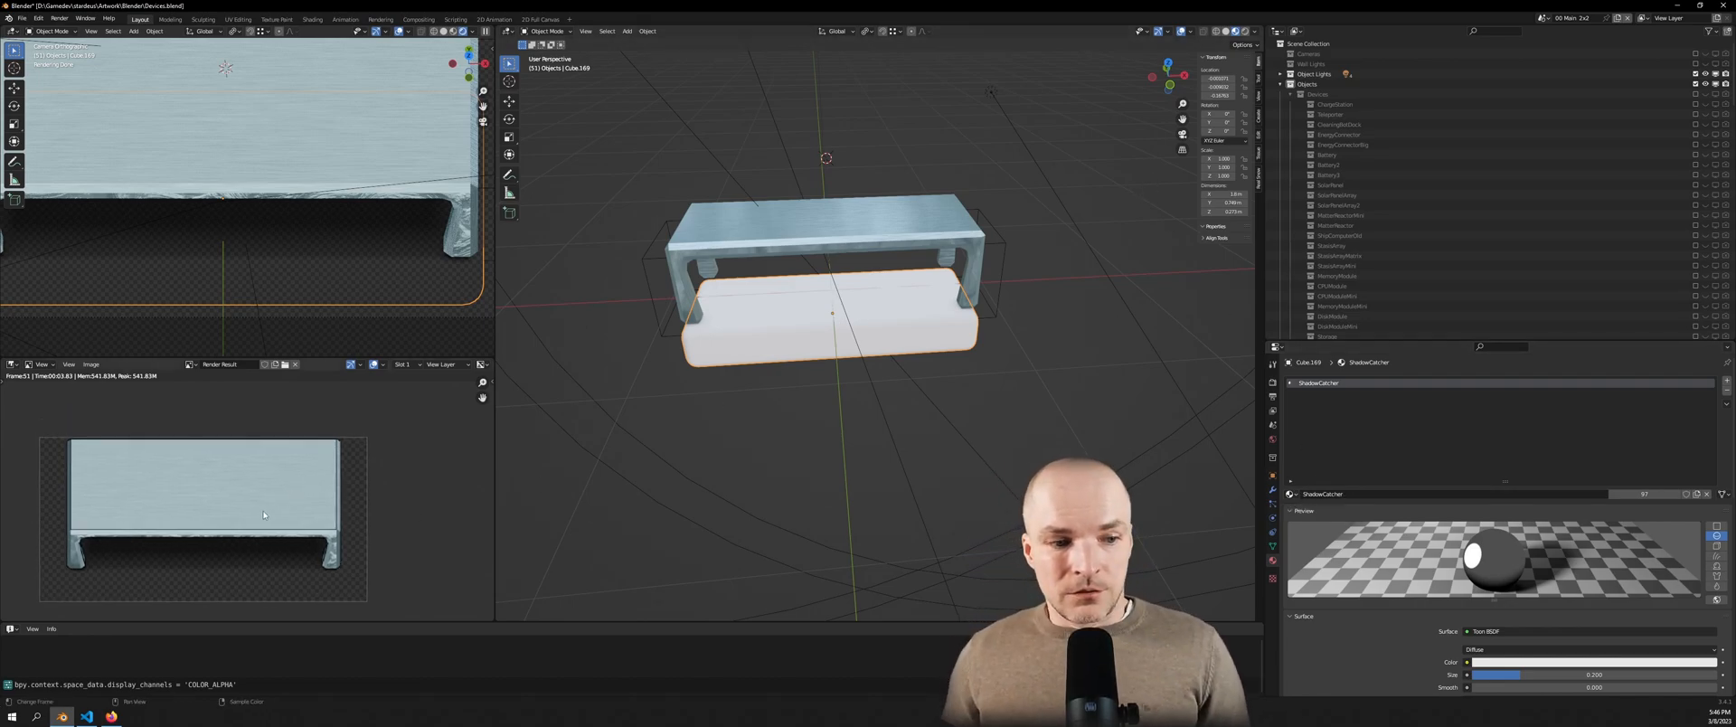
middle_click_drag(999, 247, 1036, 316)
middle_click_drag(915, 422, 1095, 353)
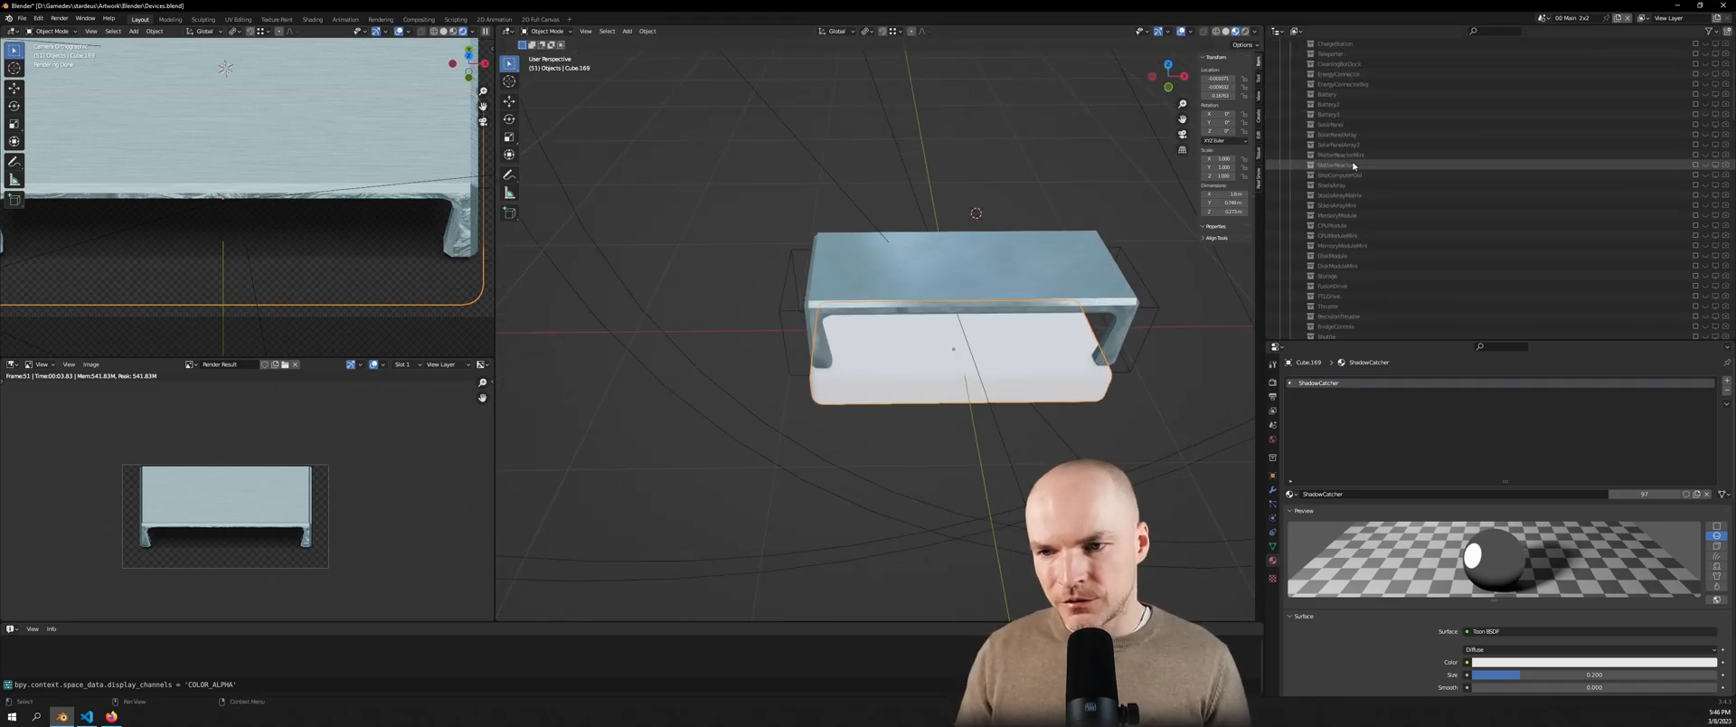
Switch to Visual Studio Code and duplicate the Fridge sprite entry in sprite_defs.py
key("alt+Tab")
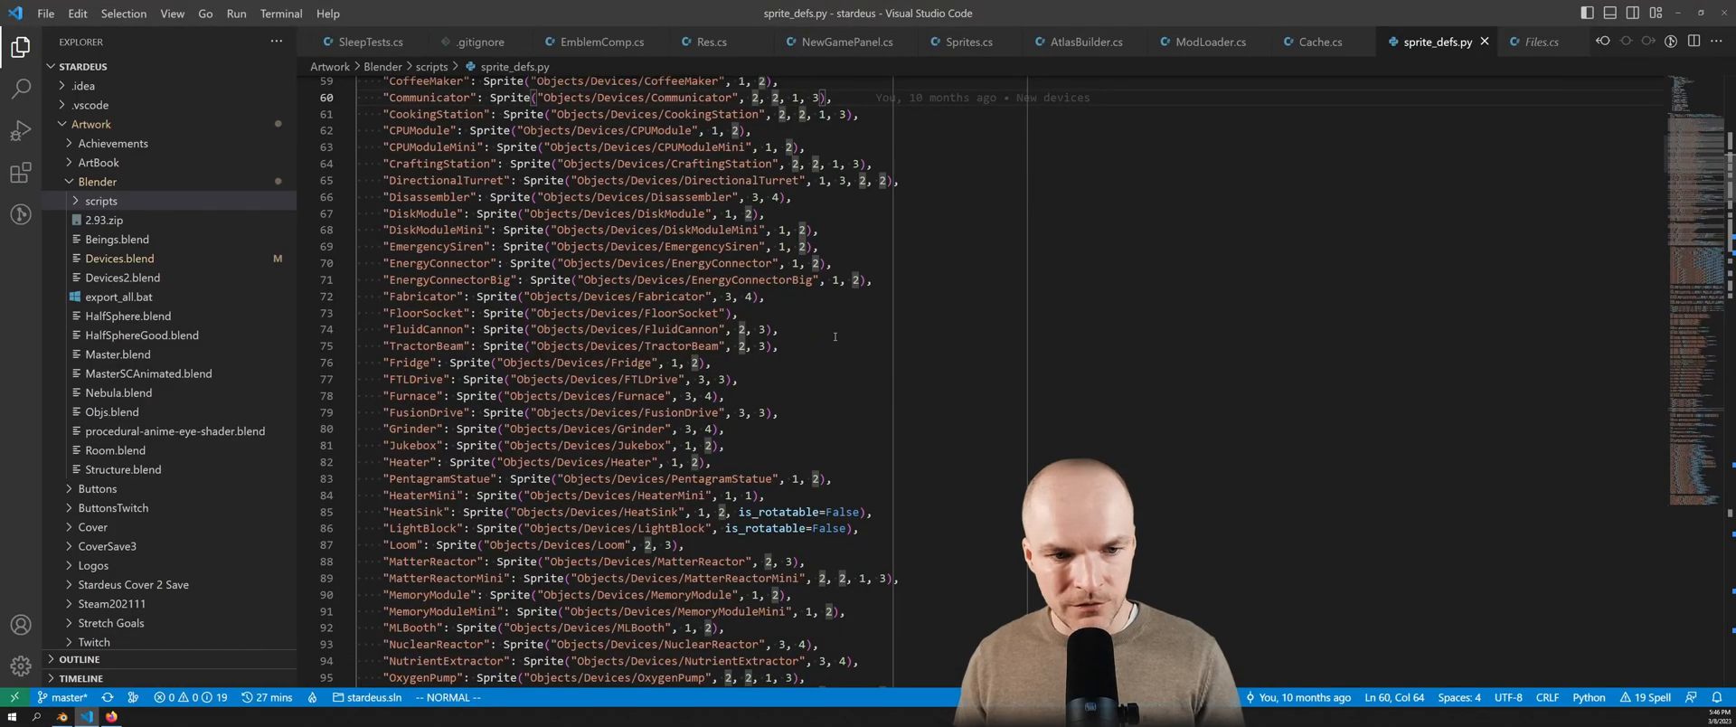
left_click(948, 330)
key("j")
key("j")
key("y")
key("y")
key("p")
key("w")
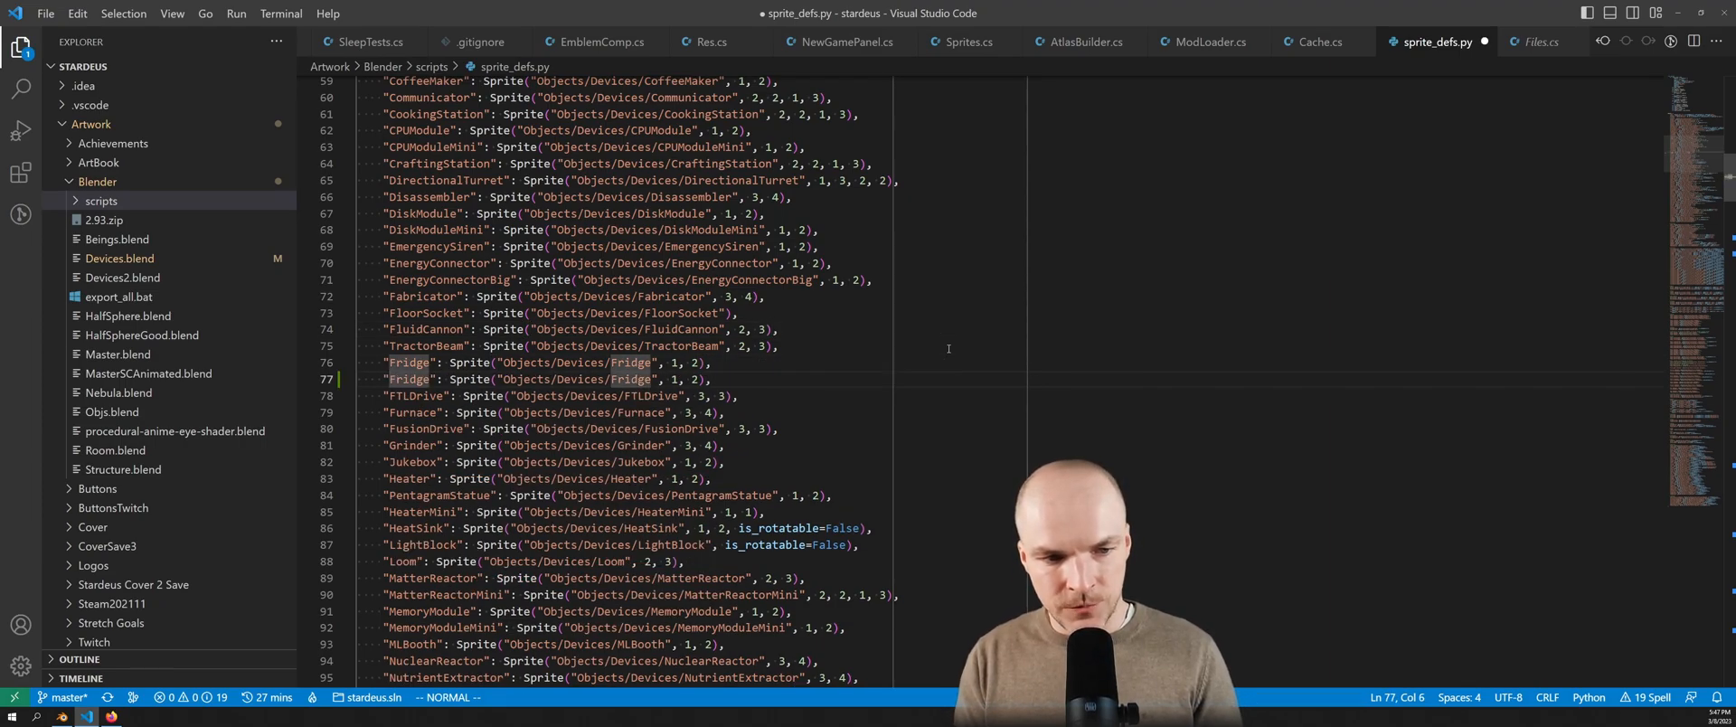
Rename the duplicated entry's key and the end of its sprite path to MagicCube
type("ciwMagicCube")
left_click(630, 381)
key("Escape")
type("lciwMagicCube")
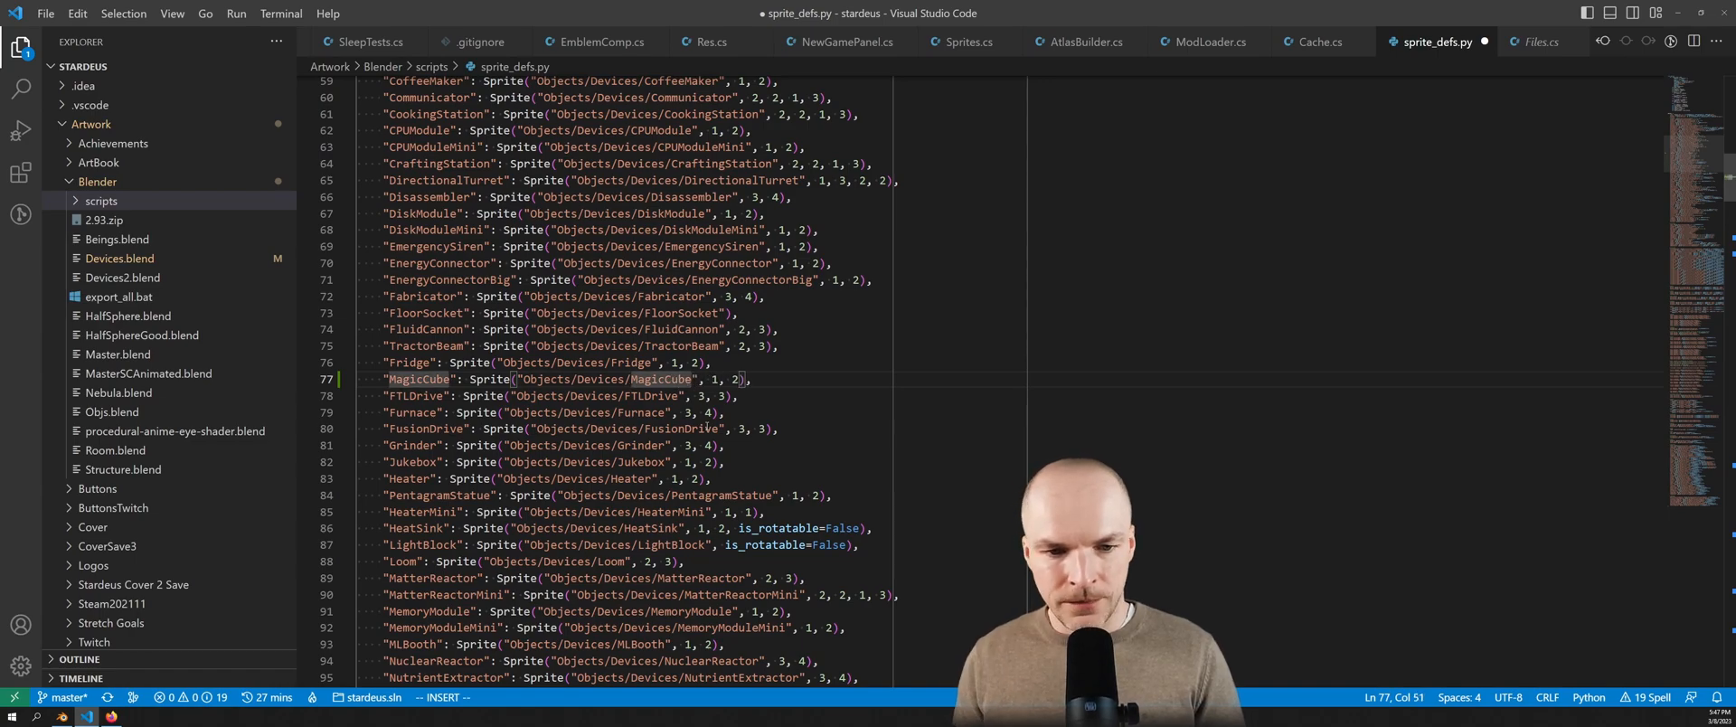
Set the MagicCube sprite's size values to 2, 3 and save sprite_defs.py
left_click(717, 379)
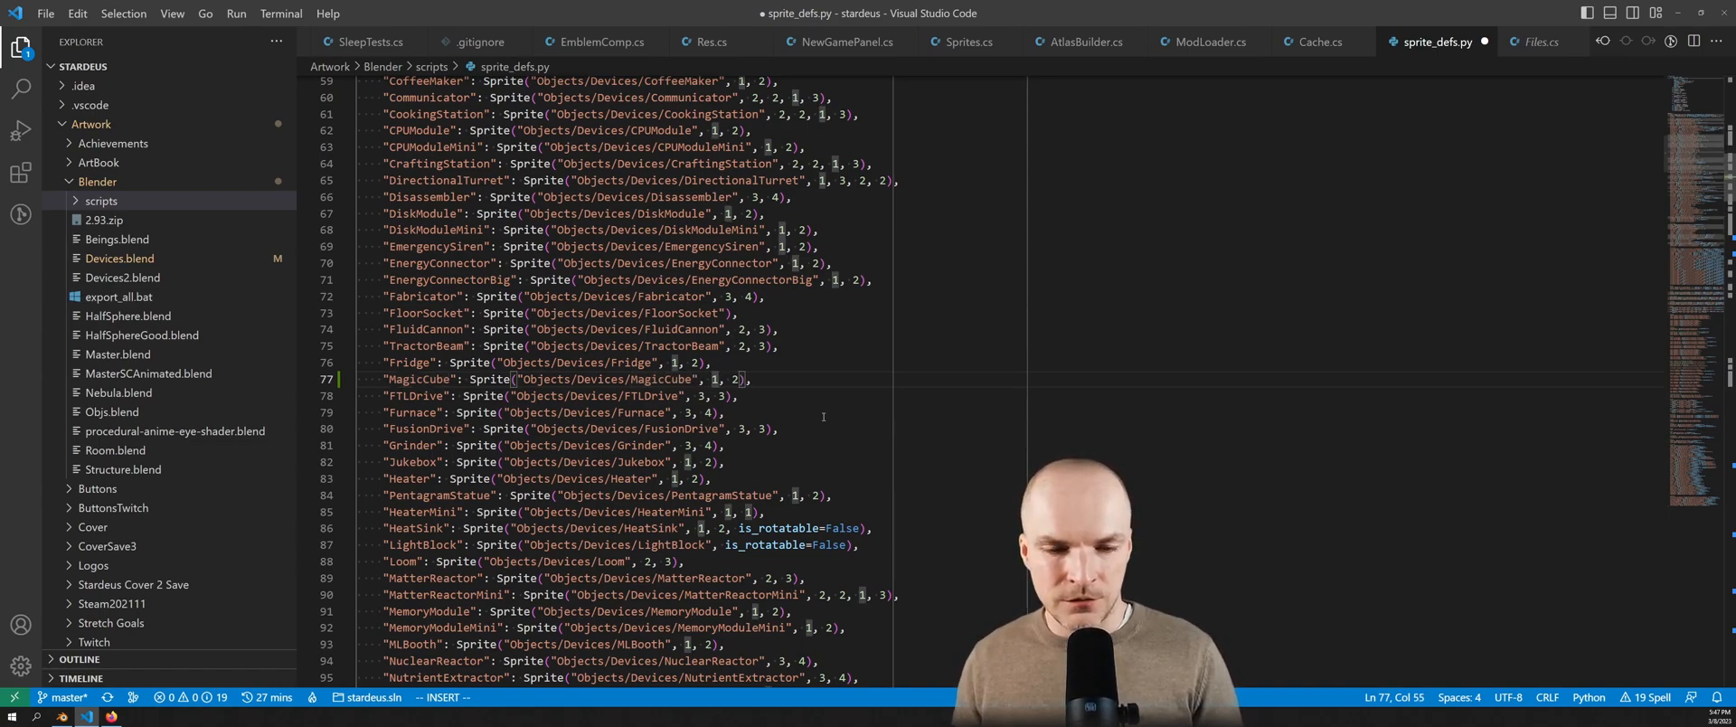
key("BackSpace")
type("2")
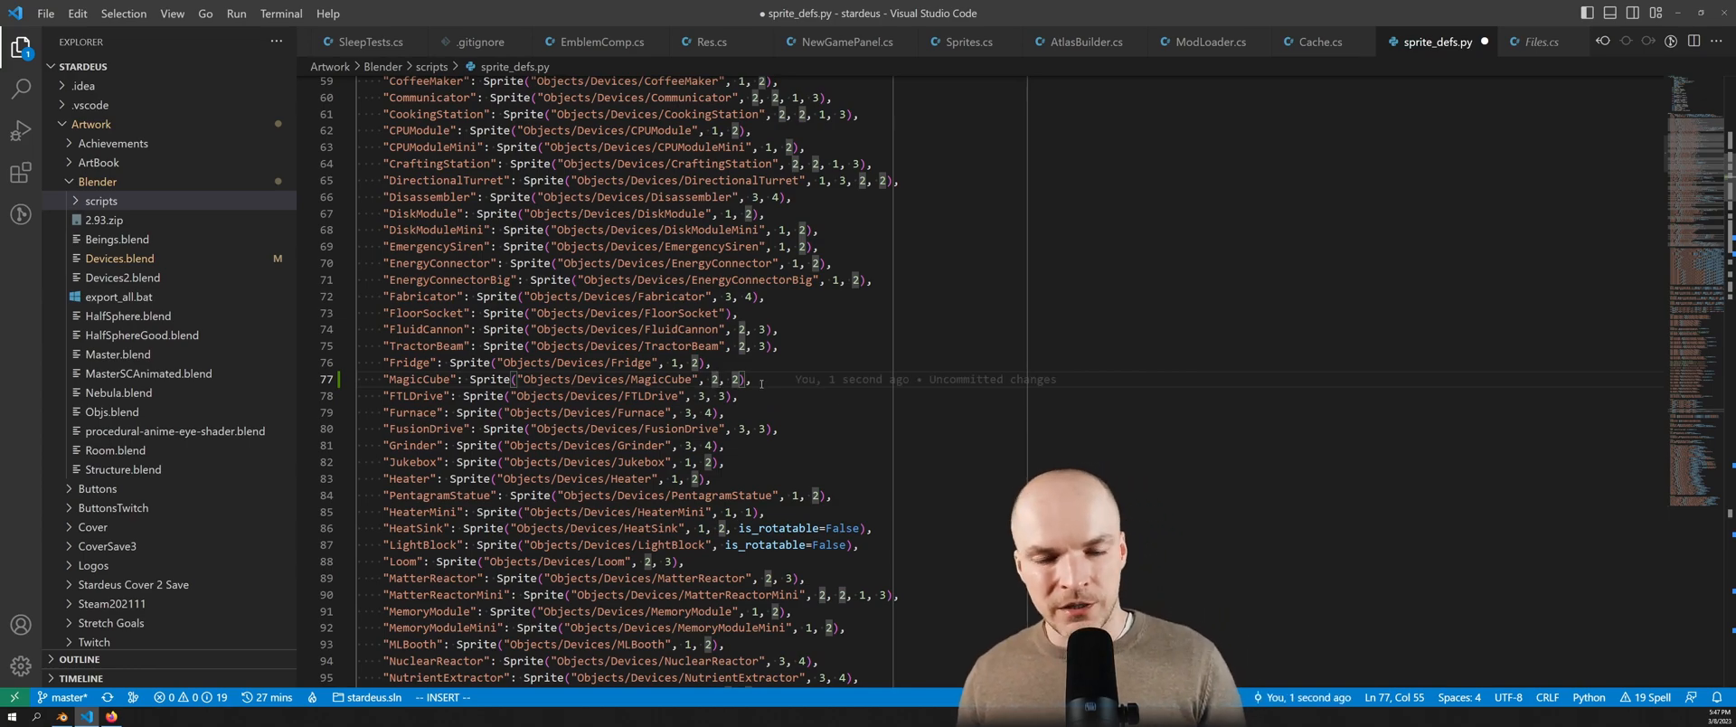
key("Right")
key("Right")
key("Right")
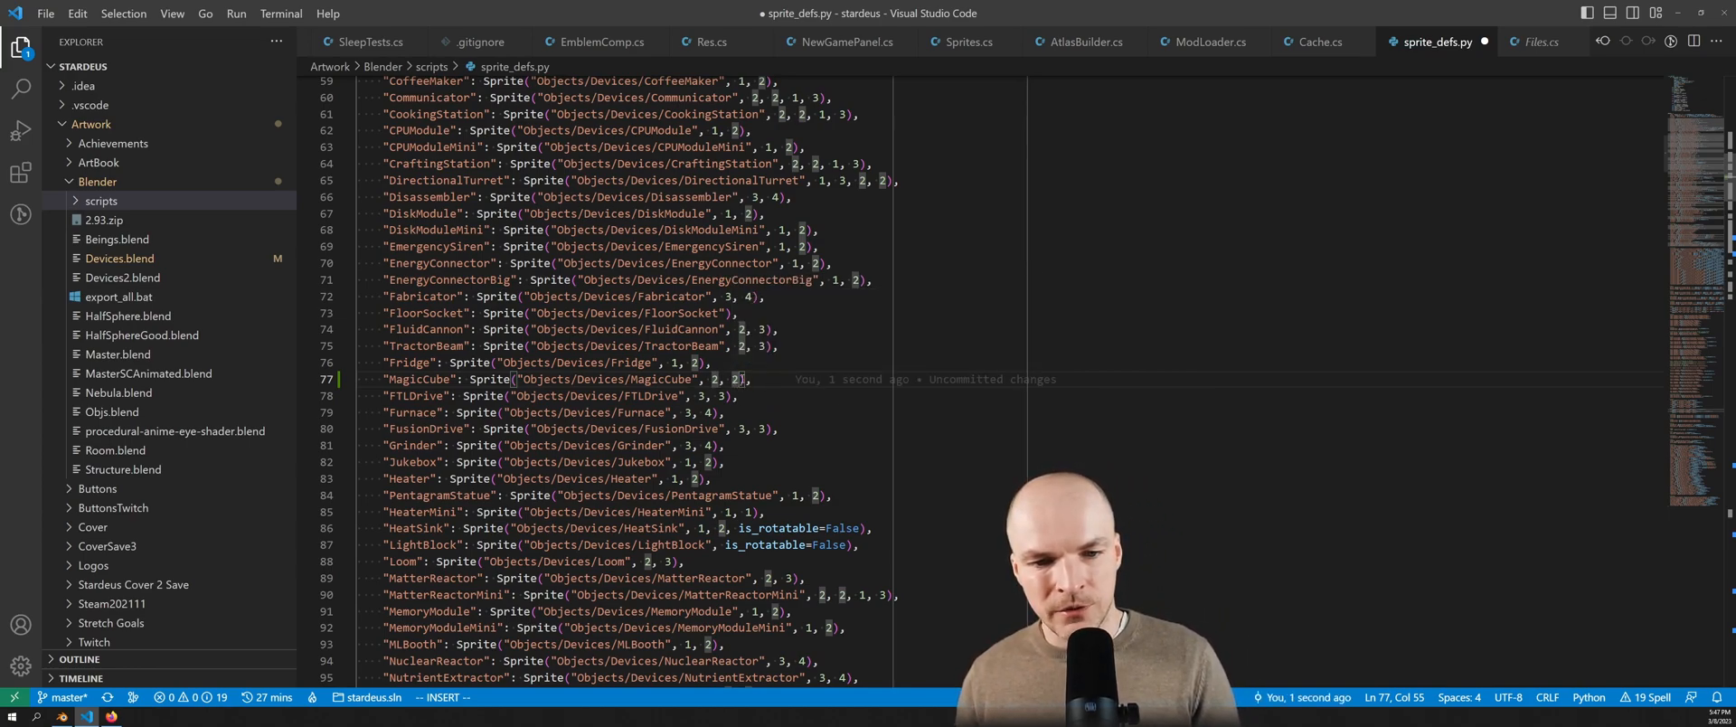
type("+1")
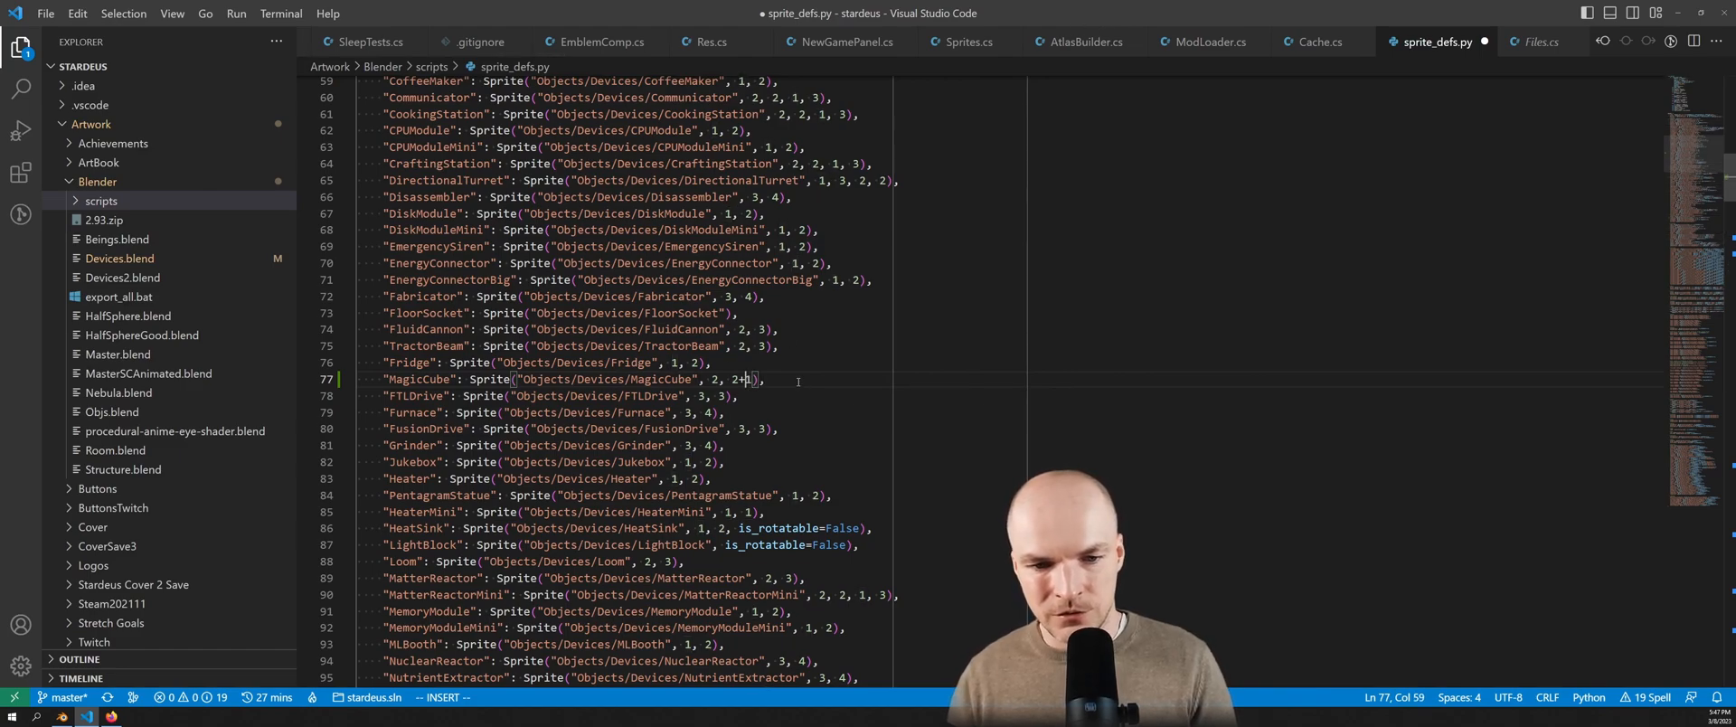
key("Left")
key("Delete")
type("3")
key("ctrl+s")
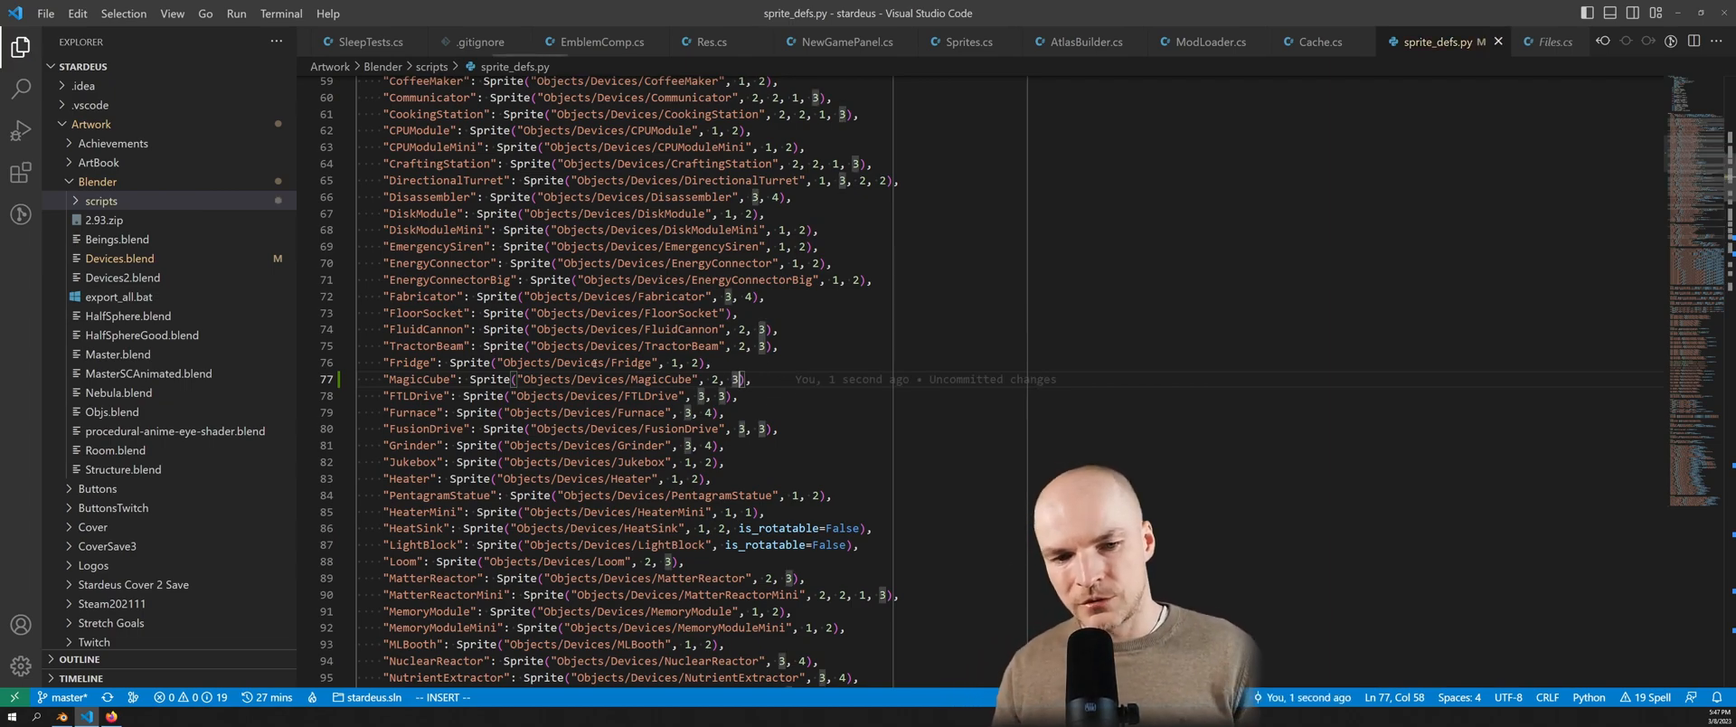
Review the MagicCube entry's name, sprite path and size values, and switch back to Blender
left_click_drag(753, 379, 394, 378)
left_click(429, 381)
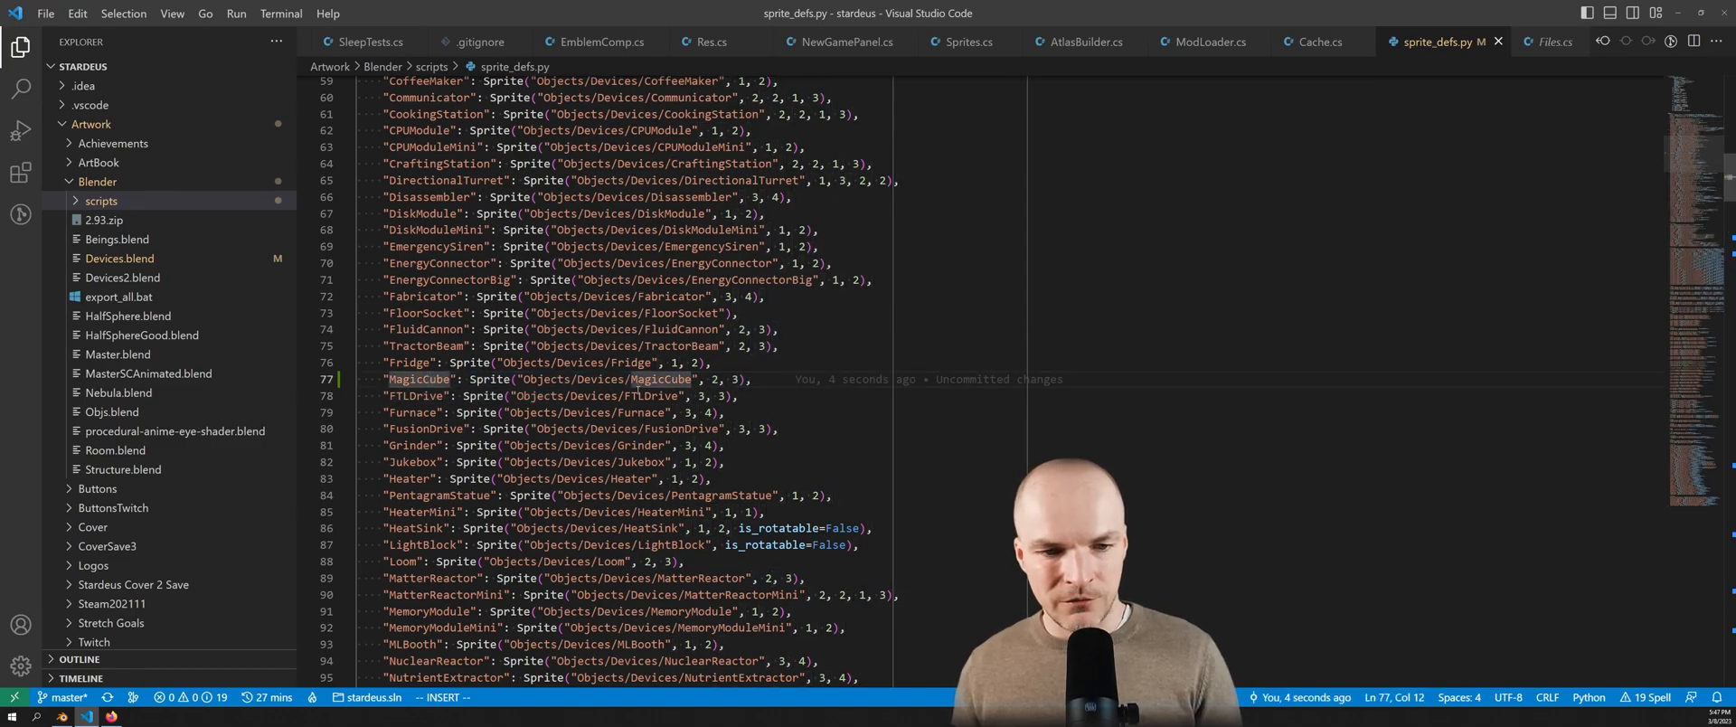
left_click_drag(525, 379, 577, 379)
key("ctrl+shift+Right")
key("ctrl+shift+Right")
double_click(692, 379)
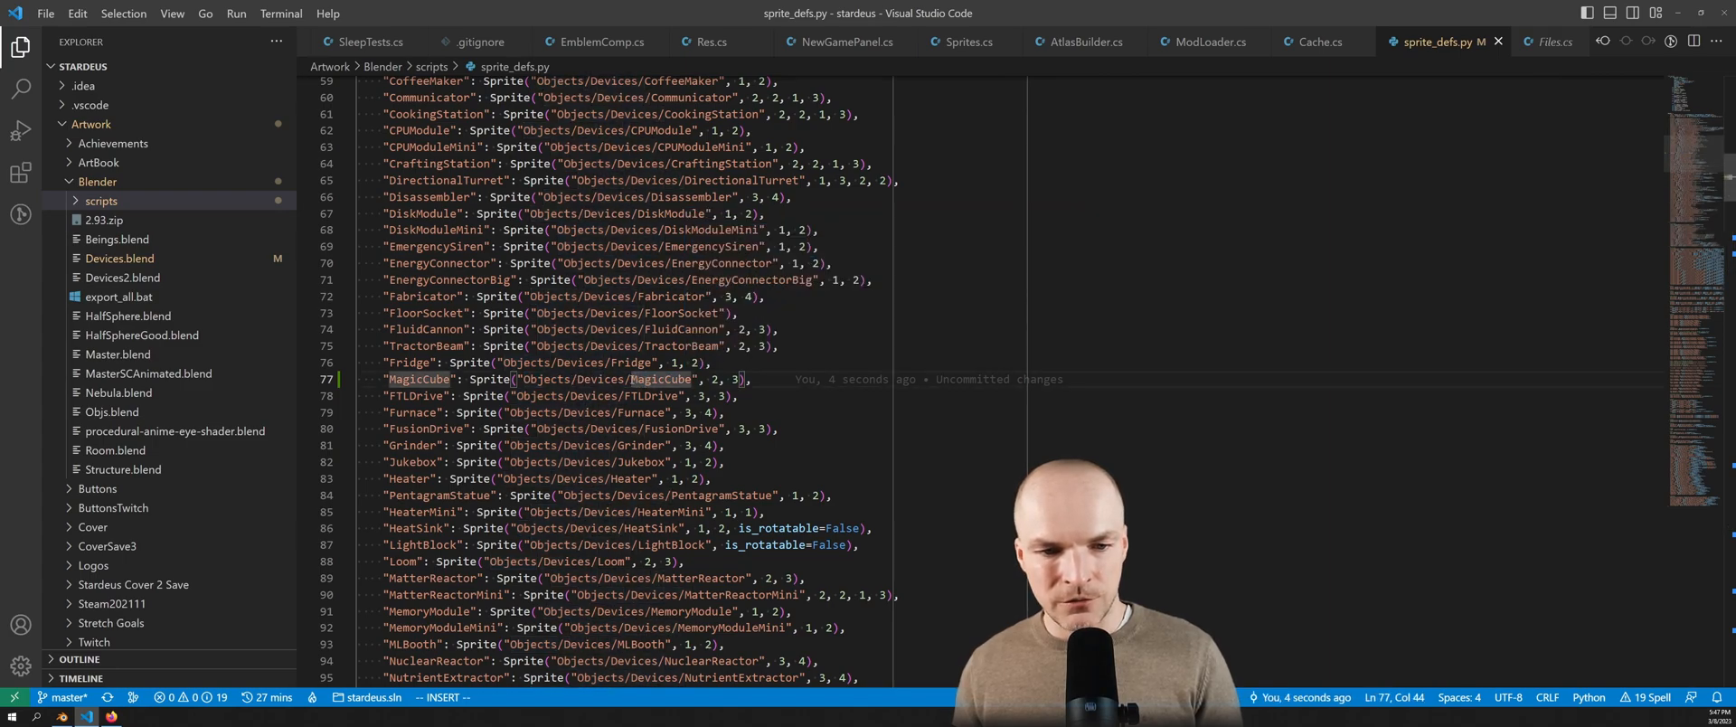
left_click(705, 381)
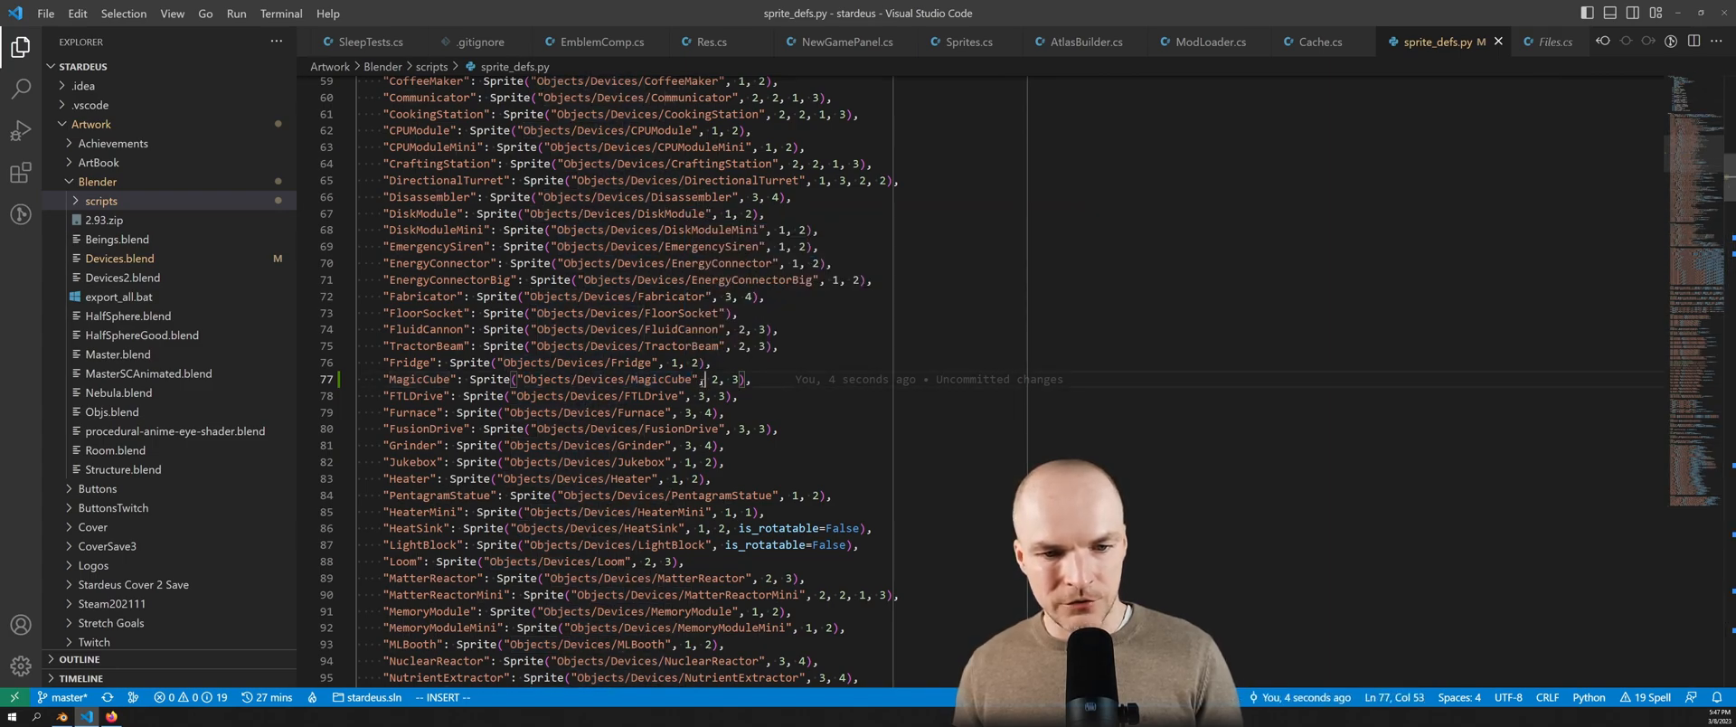
left_click(63, 716)
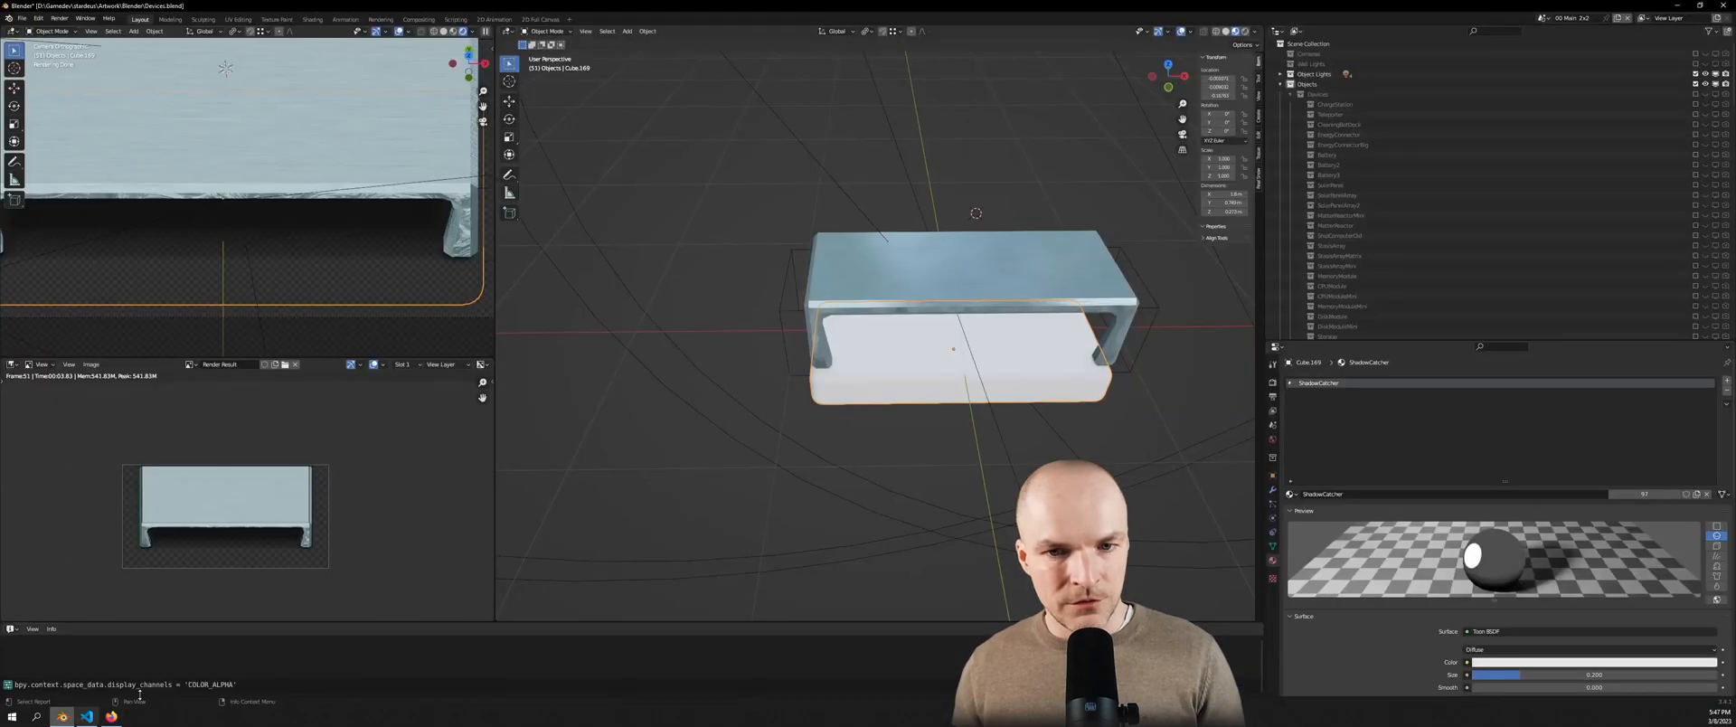
Look at the stardeus_menu script in the Scripting workspace, then return to the Layout workspace
left_click(91, 717)
left_click(91, 717)
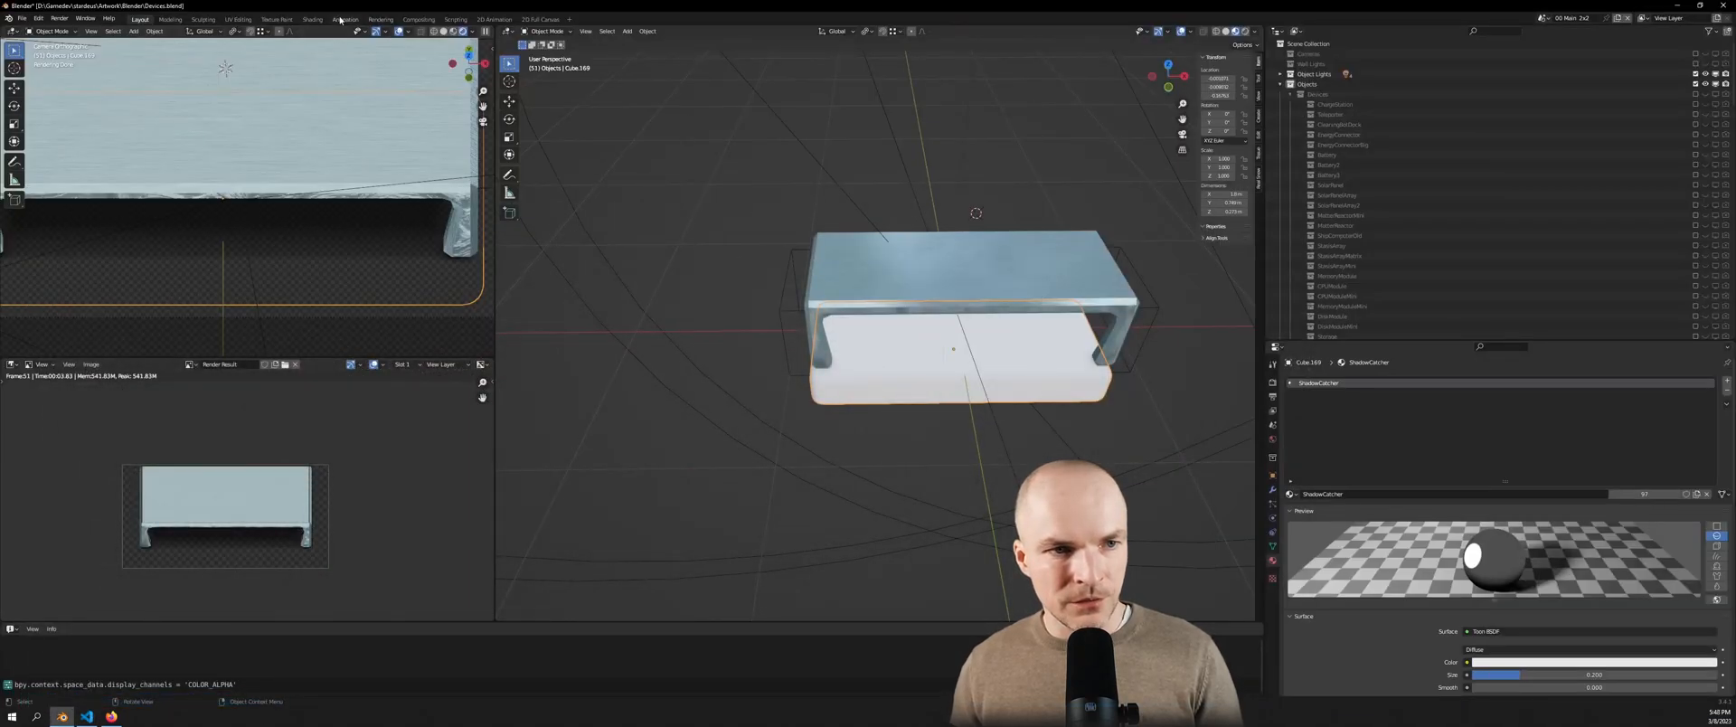
left_click(456, 19)
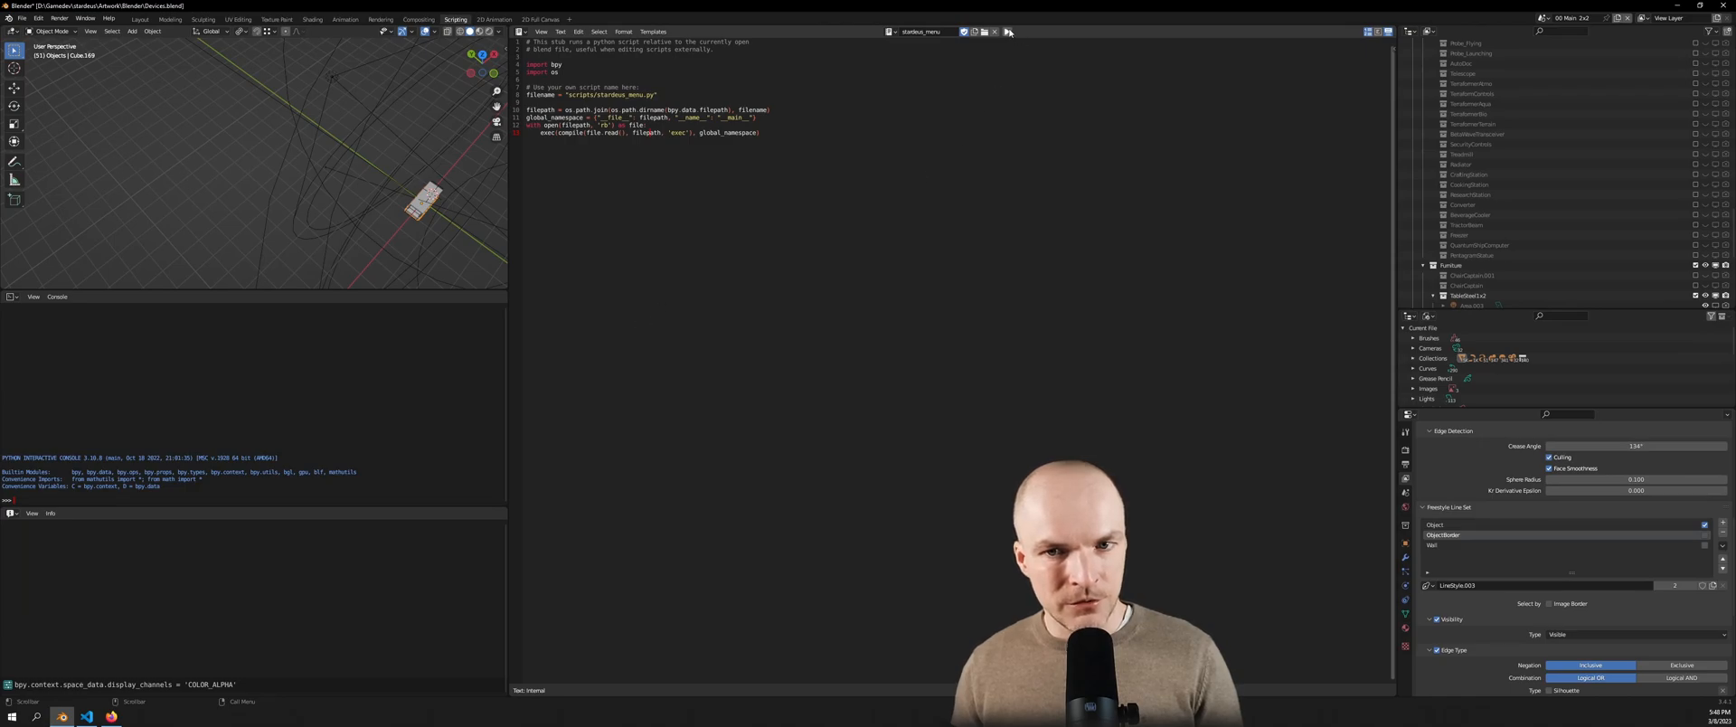
left_click(143, 20)
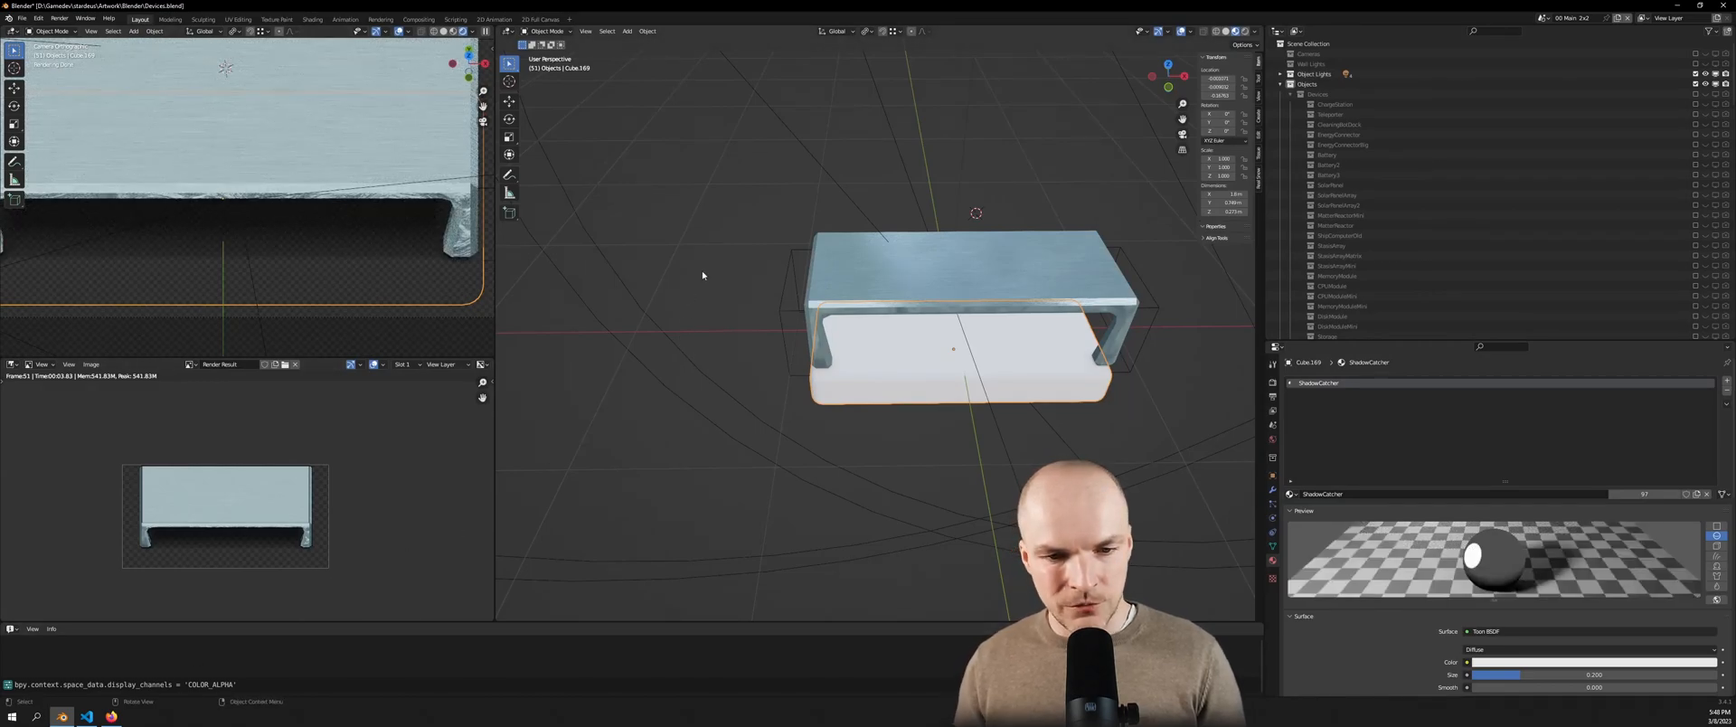
Run the Stardeus Reload Scripts command to load the edited sprite definitions
key("F3")
type("reload script")
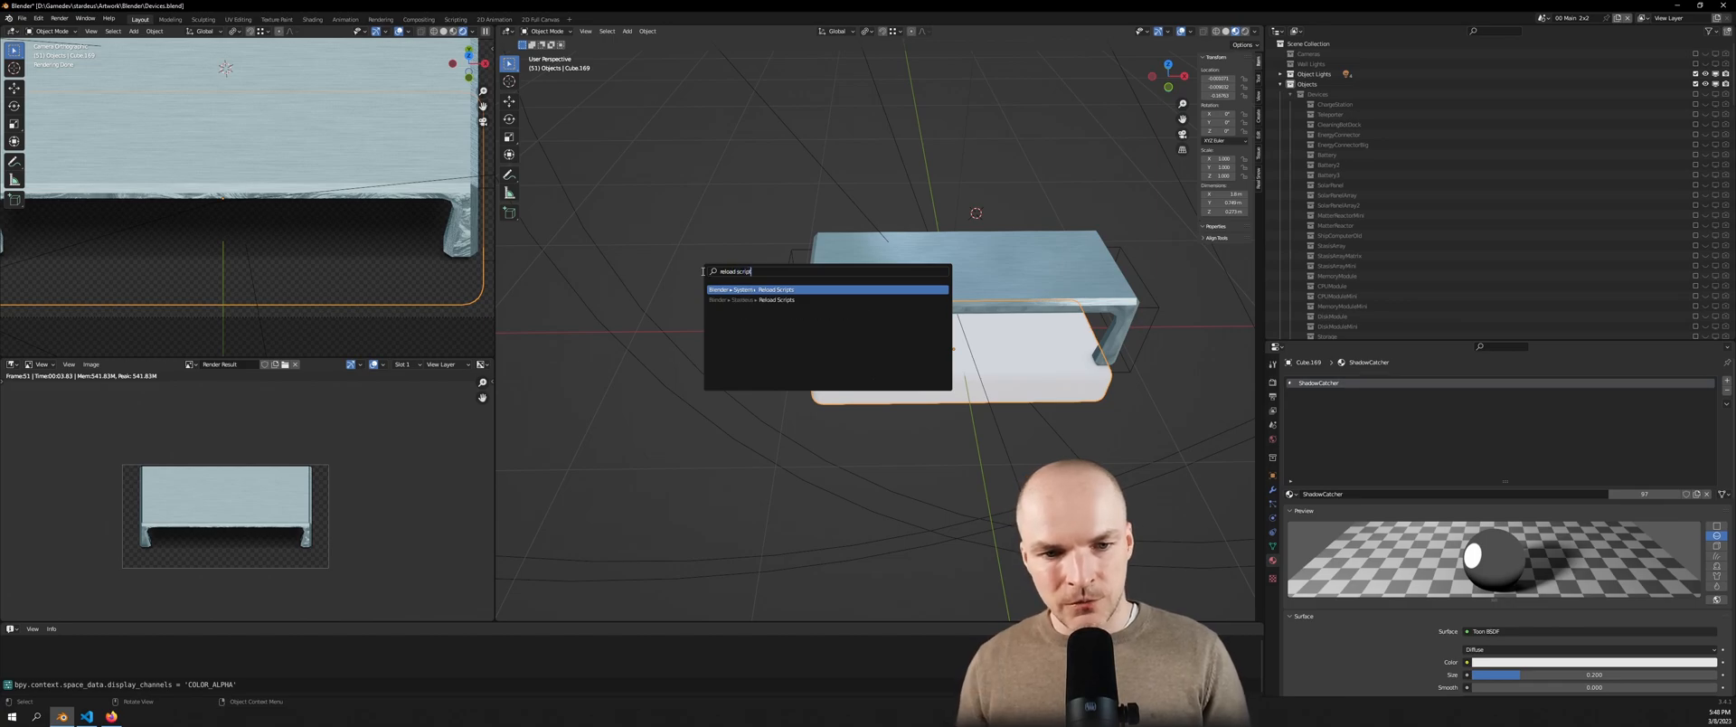
left_click(785, 301)
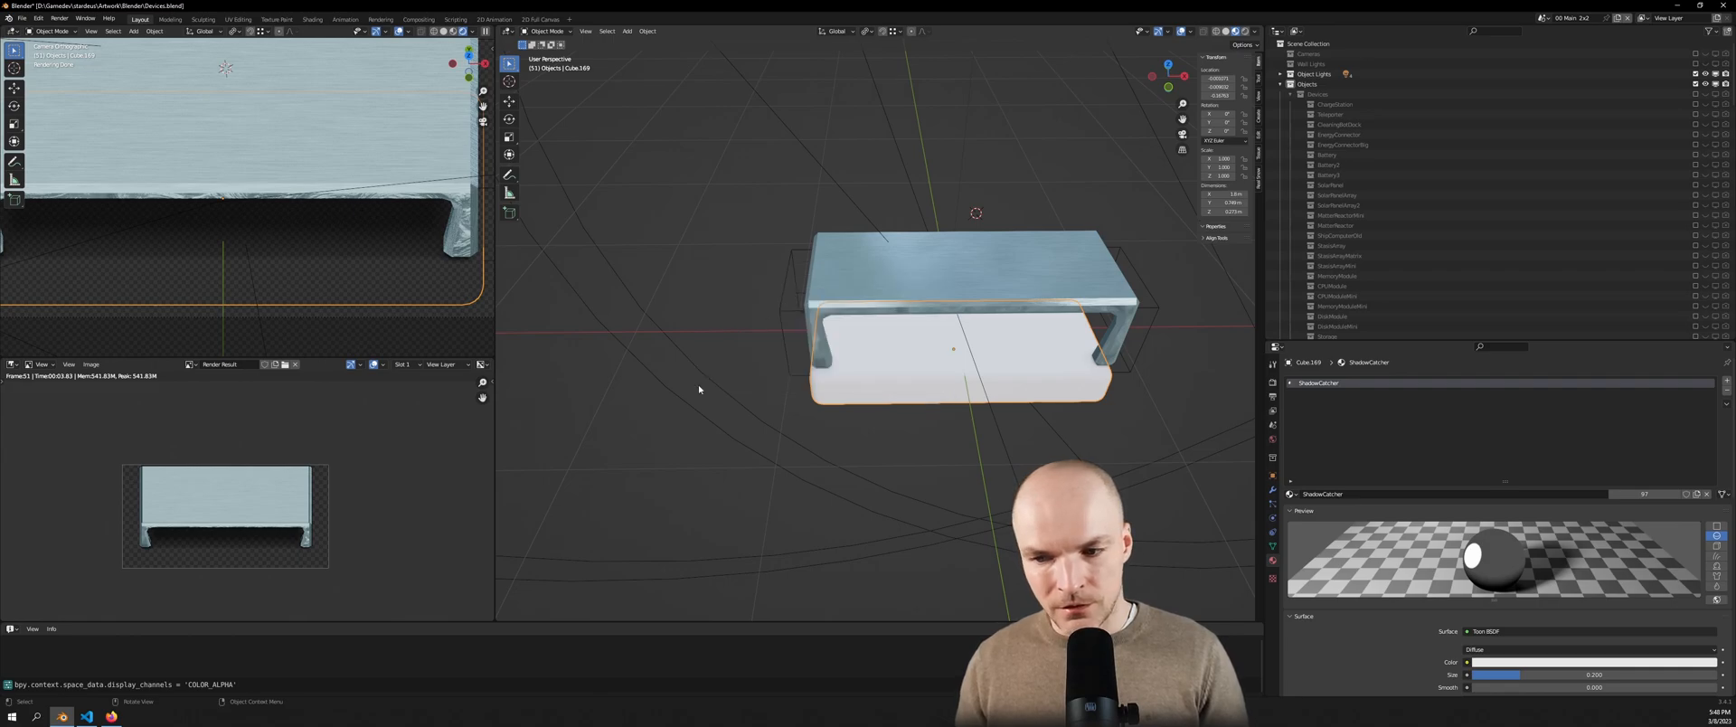
Run the Stardeus activation command for MagicCube from the operator search
key("KP_Decimal")
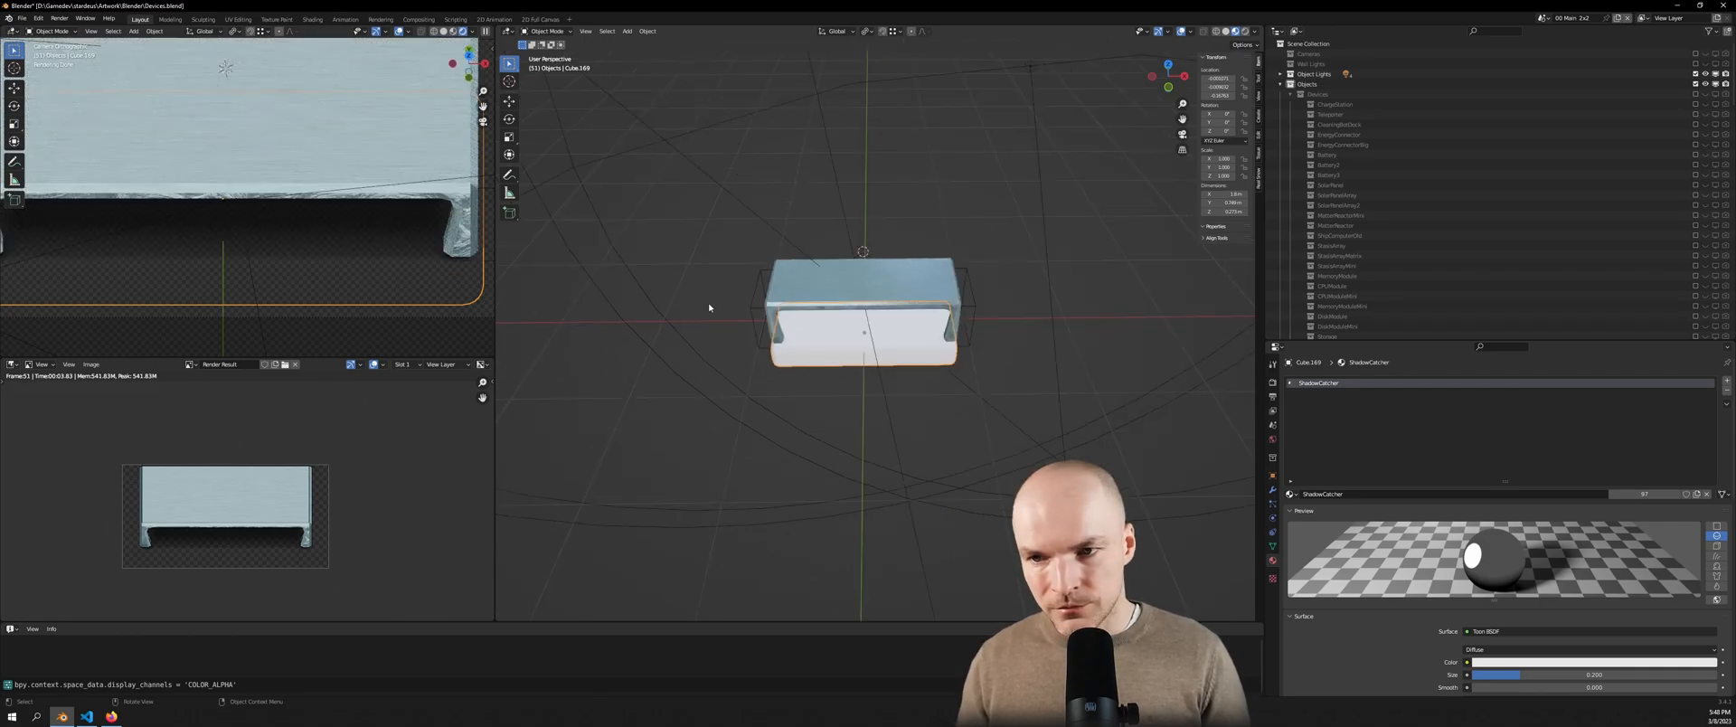
key("F3")
type("acti")
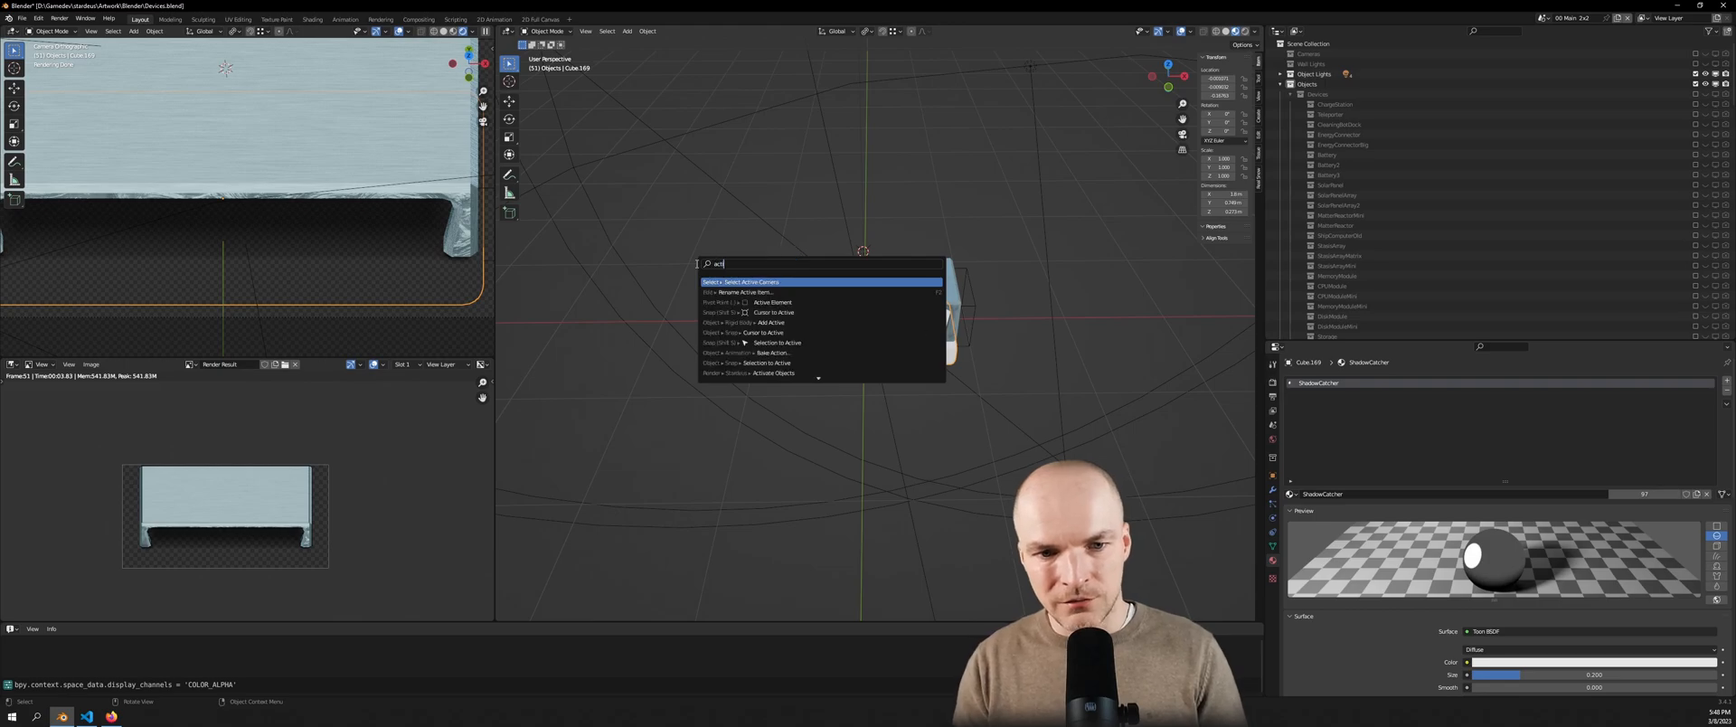
type("vate mac")
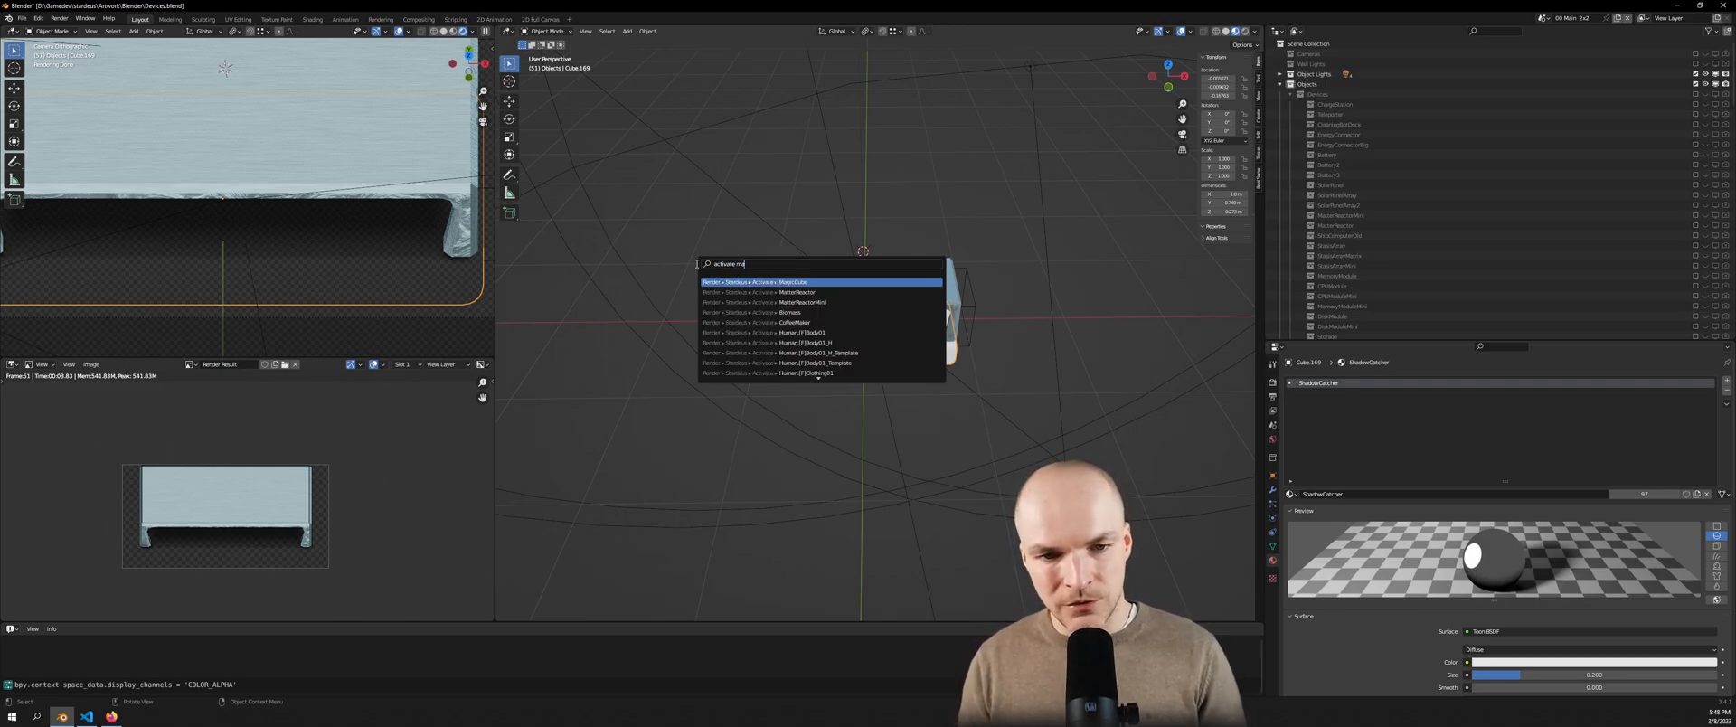
key("Return")
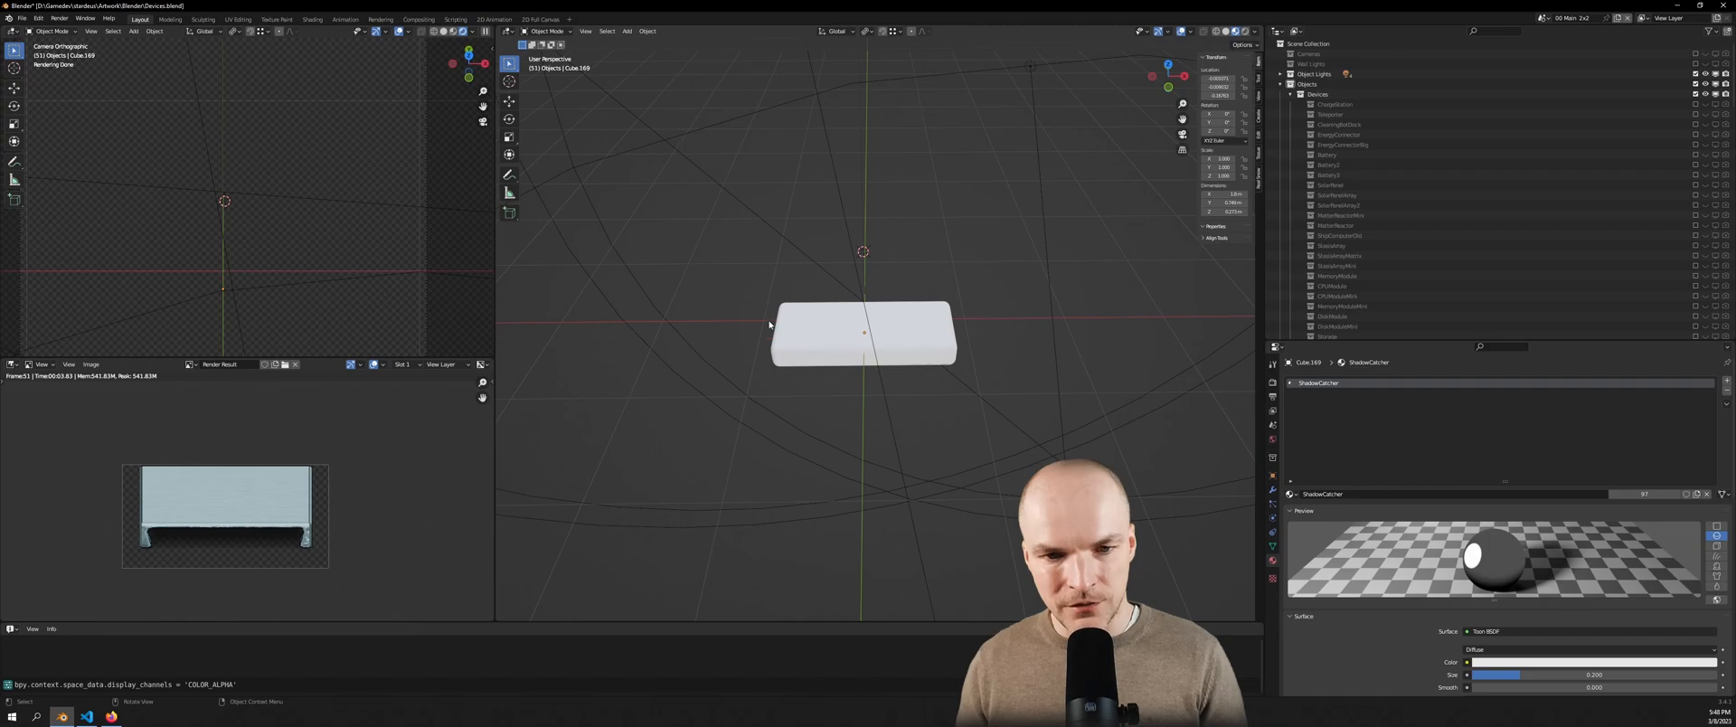
Select the stray base block below the furniture collections and activate the steel table sprite it belongs to
scroll(1447, 241, "down", 15)
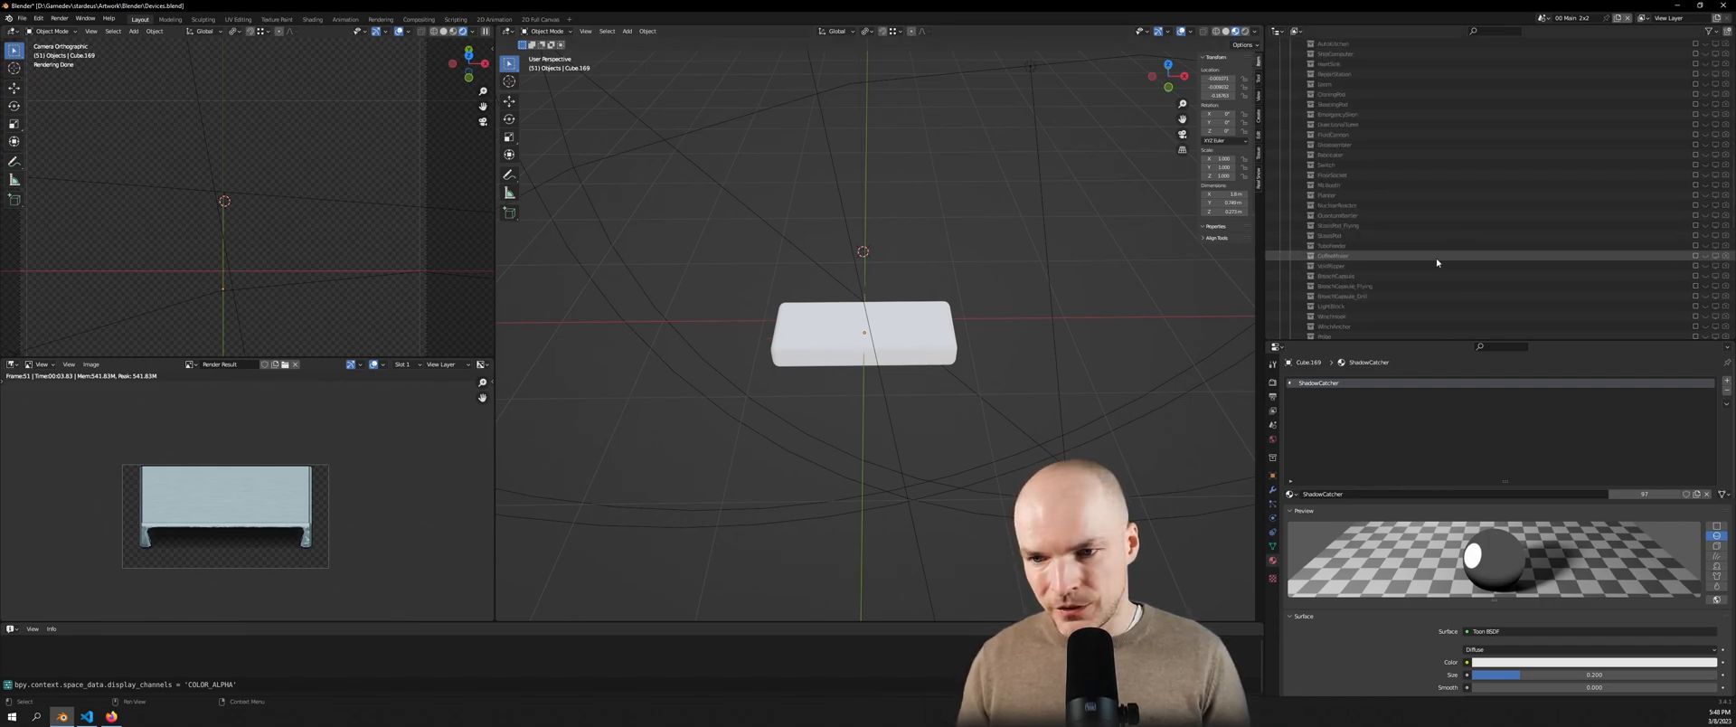
scroll(1435, 270, "down", 8)
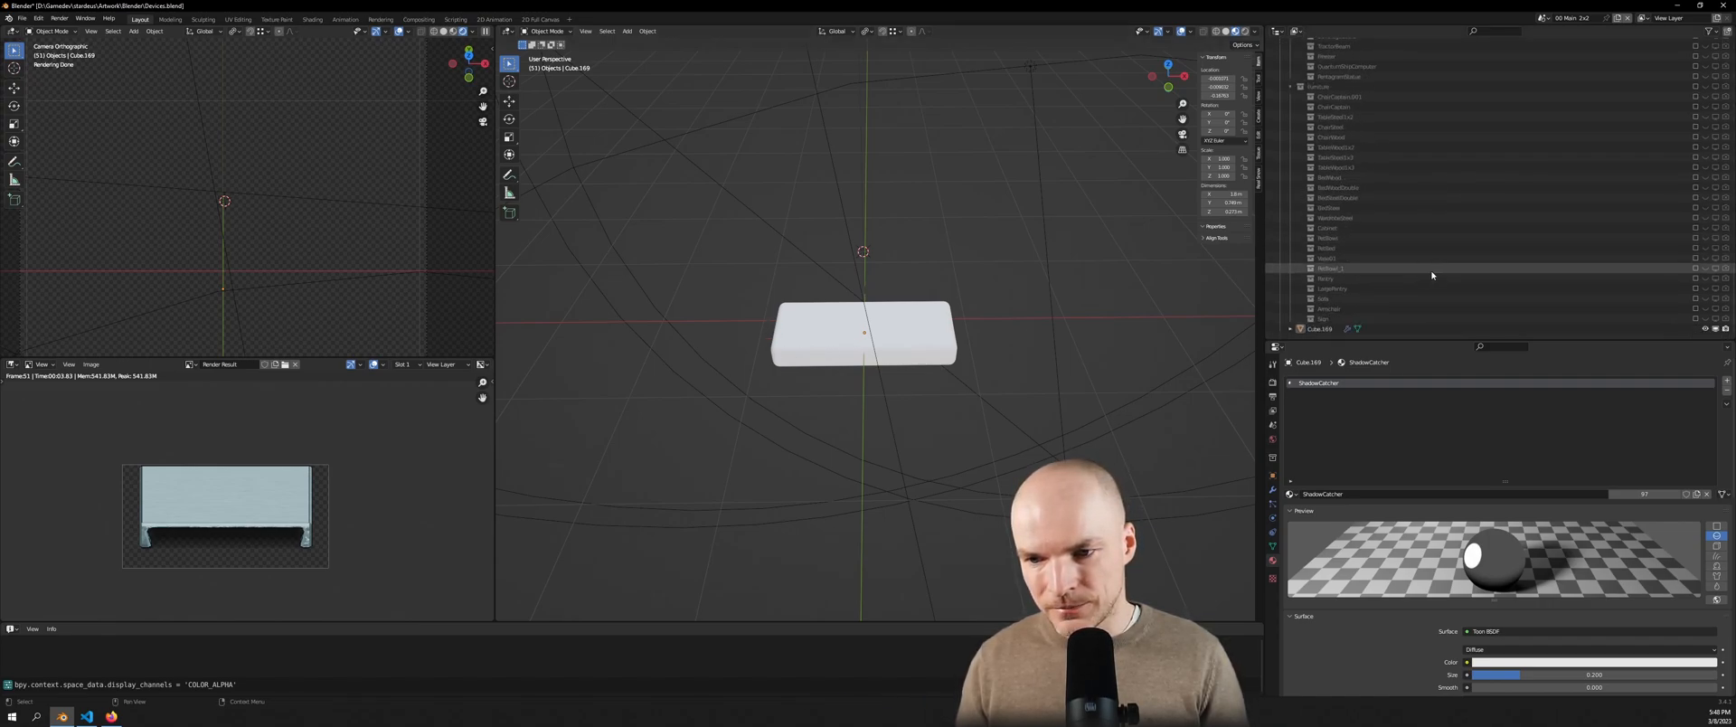
left_click(1320, 330)
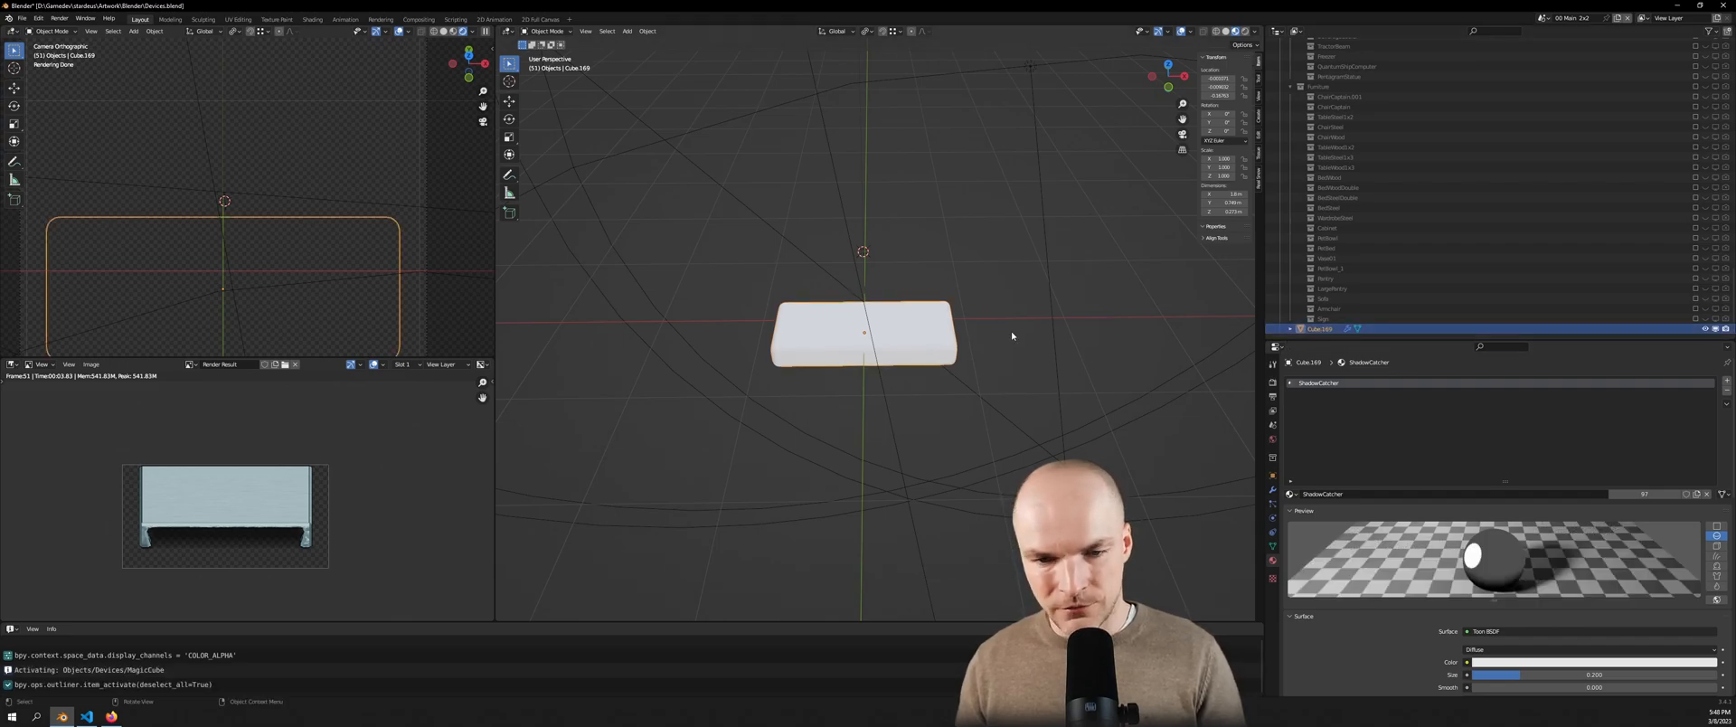
key("F3")
type("activa")
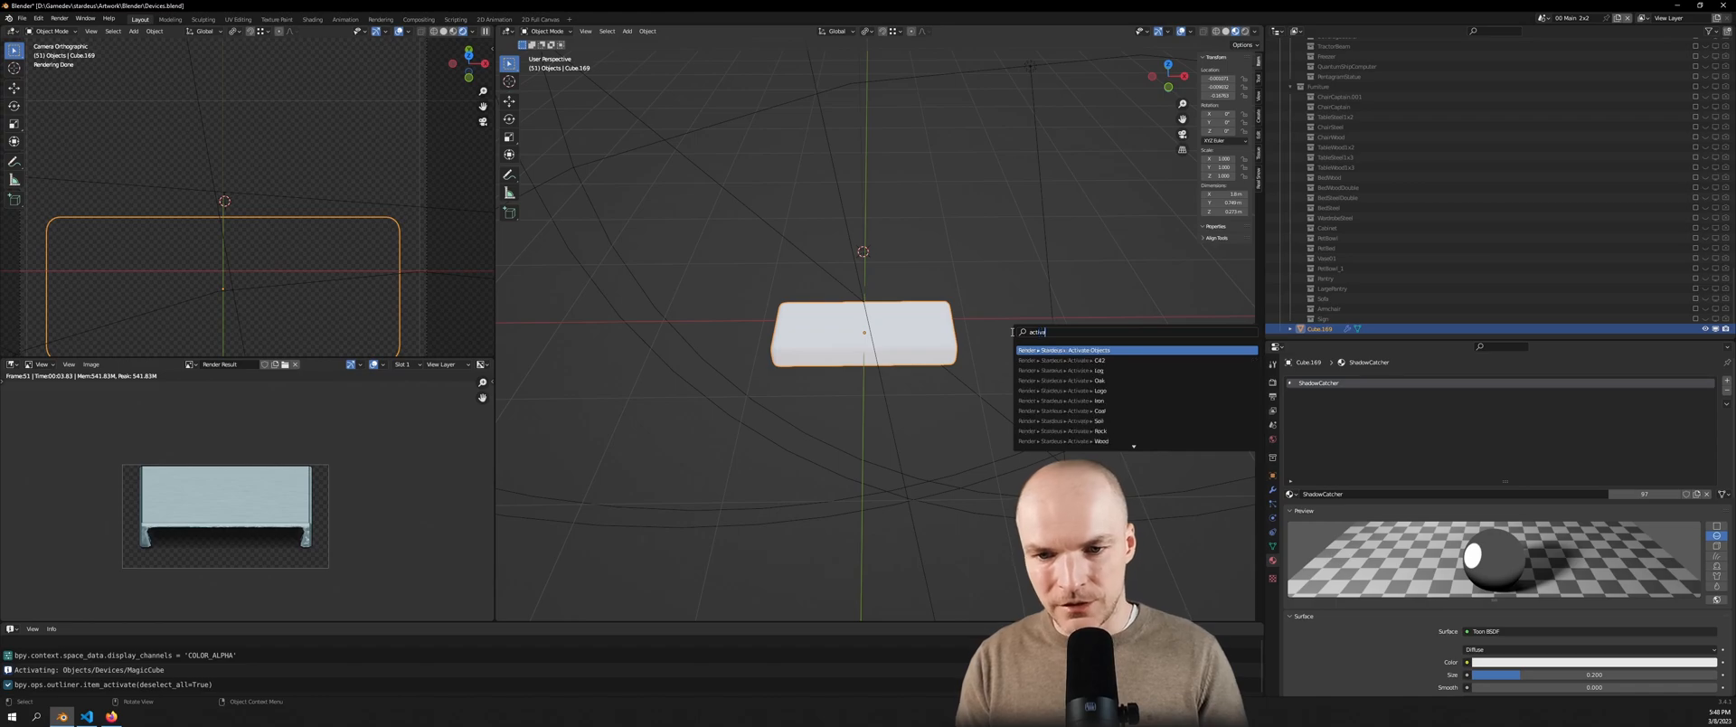
type("te steel")
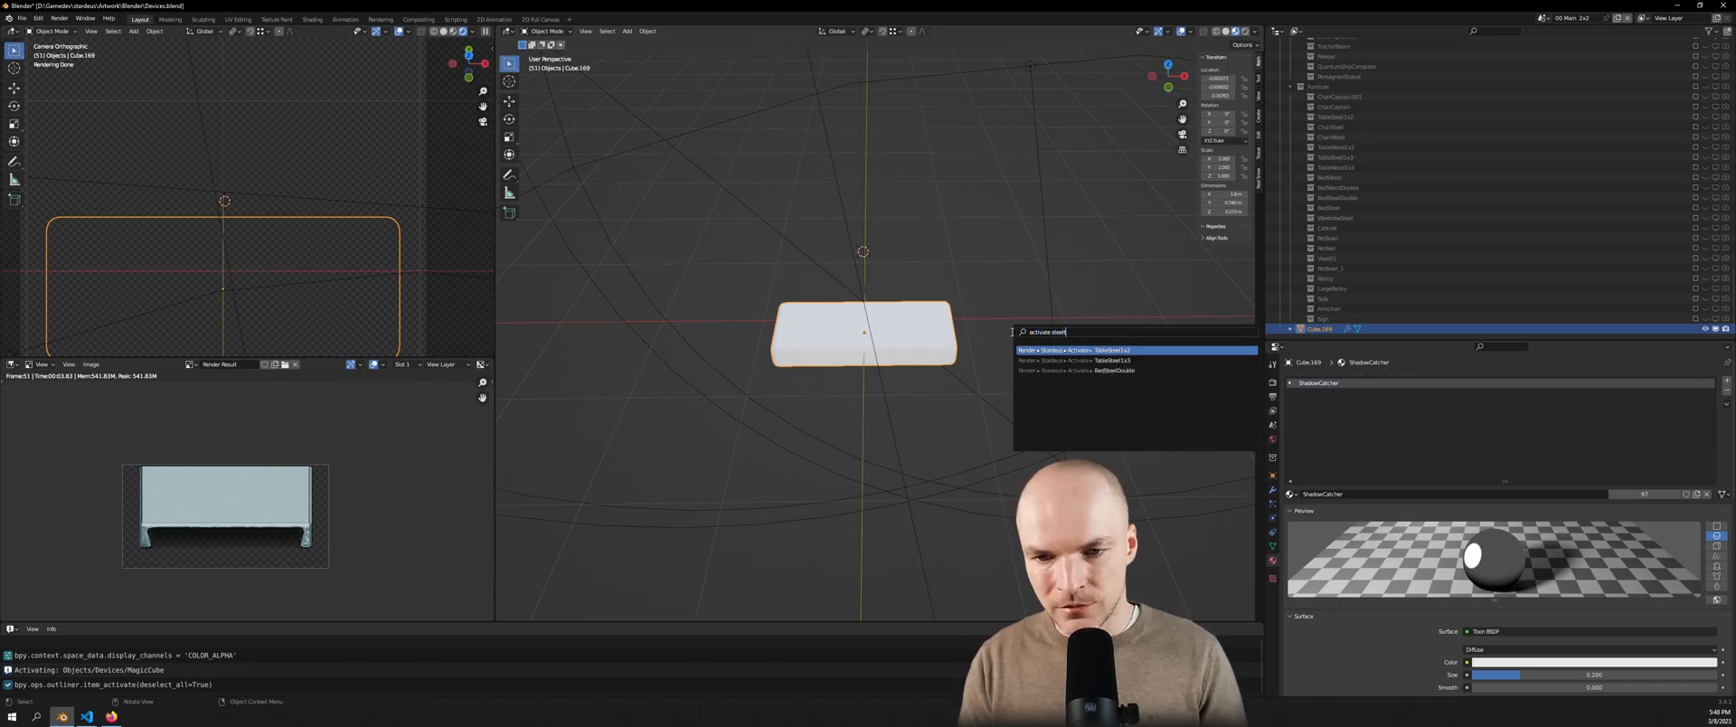
key("Down")
key("Down")
key("Down")
key("Down")
key("Return")
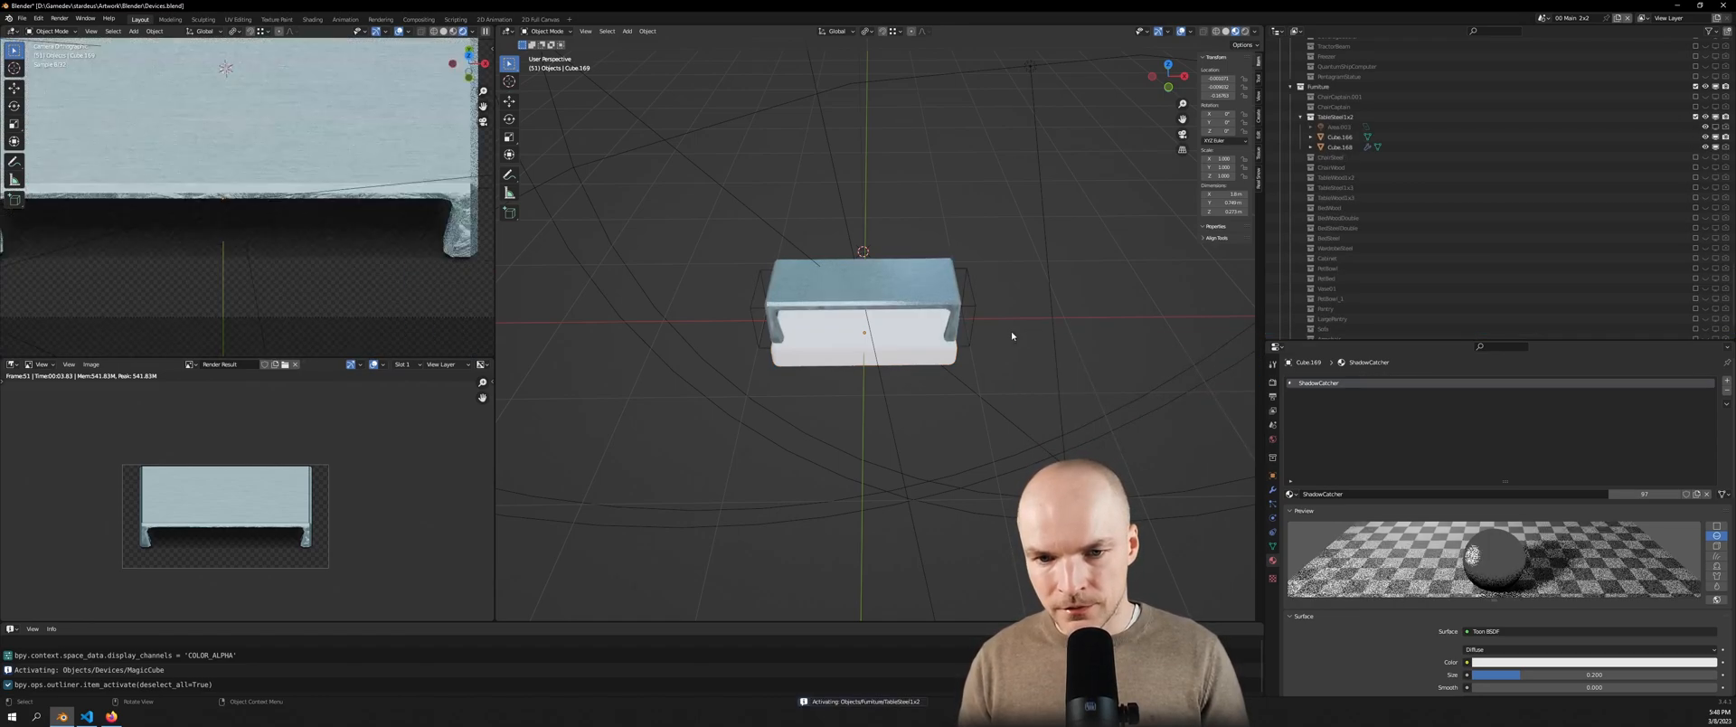
Move the stray base block into the steel table's collection and deselect it
scroll(1353, 134, "down", 2)
left_click_drag(1326, 329, 1336, 88)
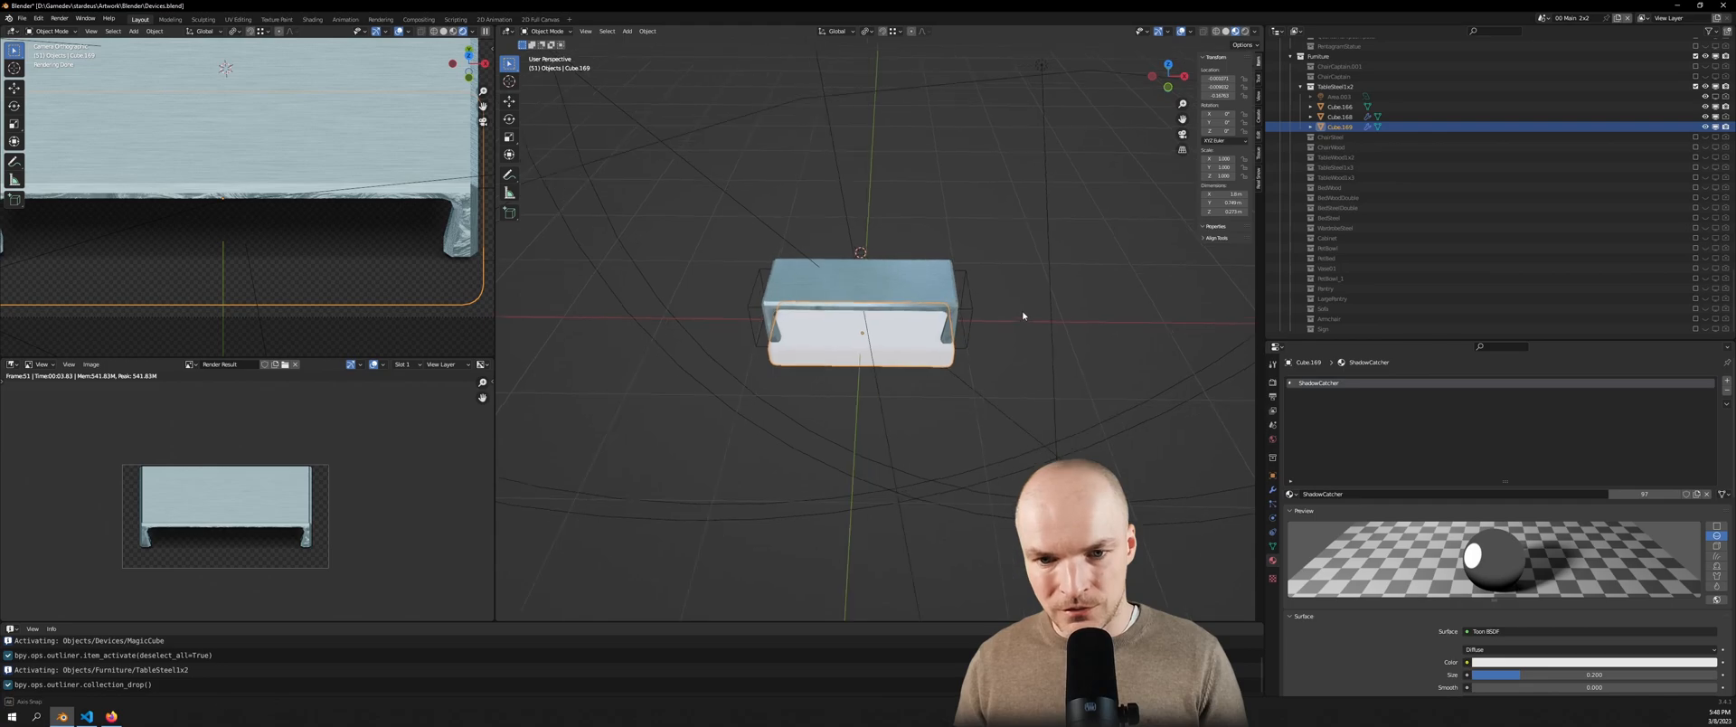
middle_click_drag(1029, 318, 1027, 298)
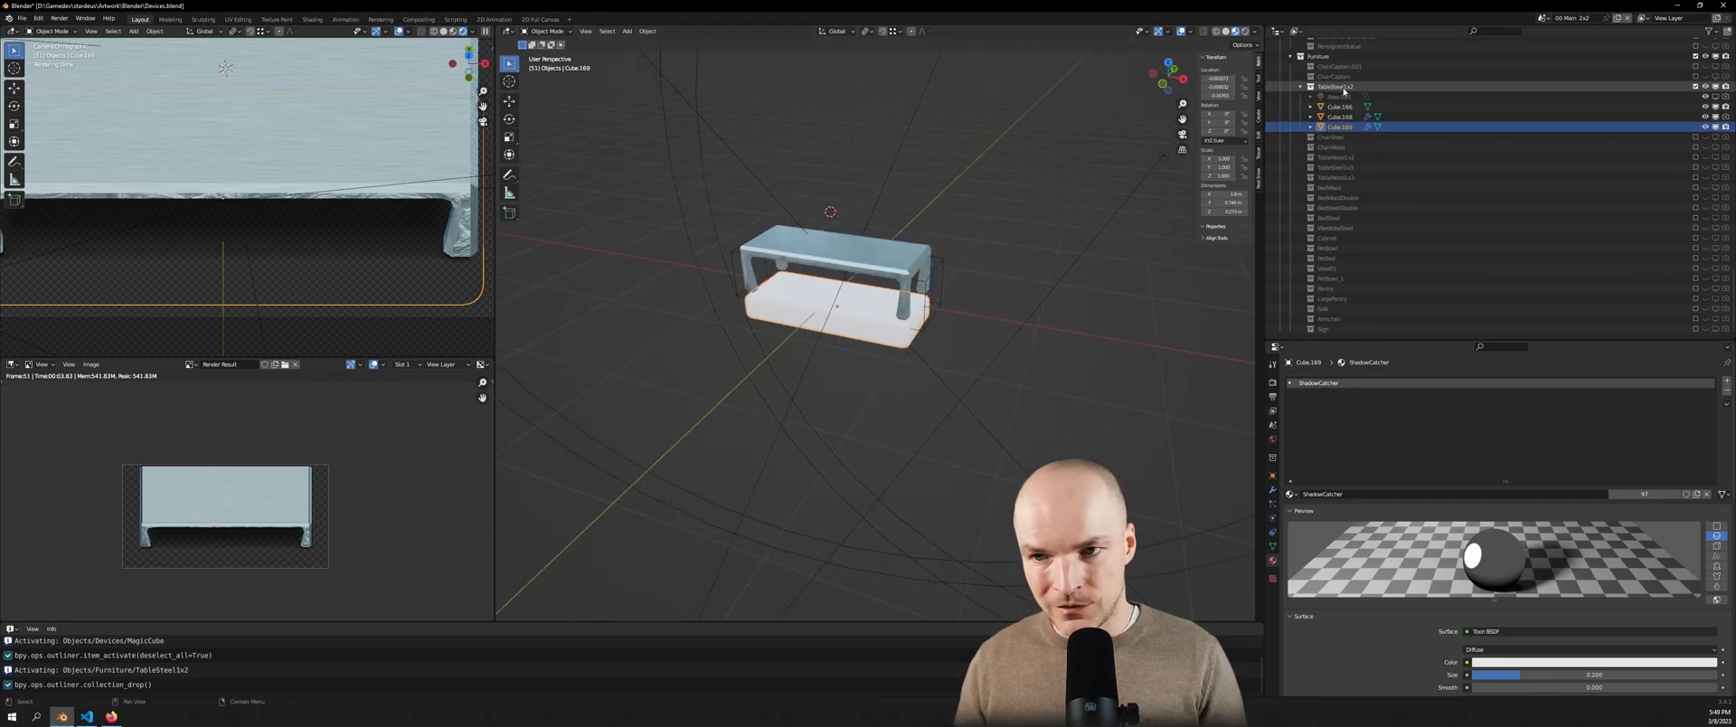
left_click(995, 252)
Activate the MagicCube sprite again and view the scene through the camera
key("F3")
type("activate magc")
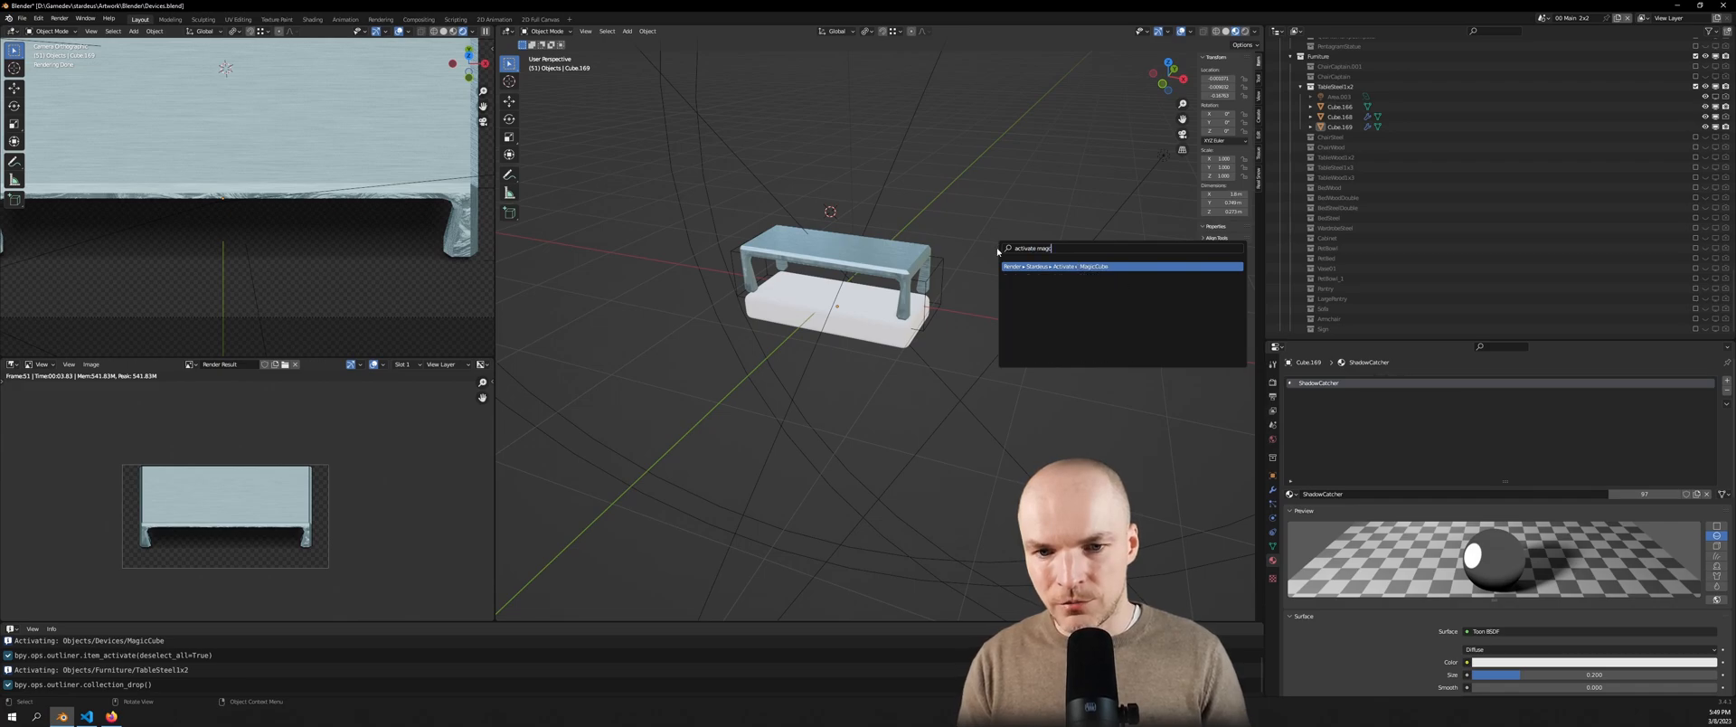
key("Return")
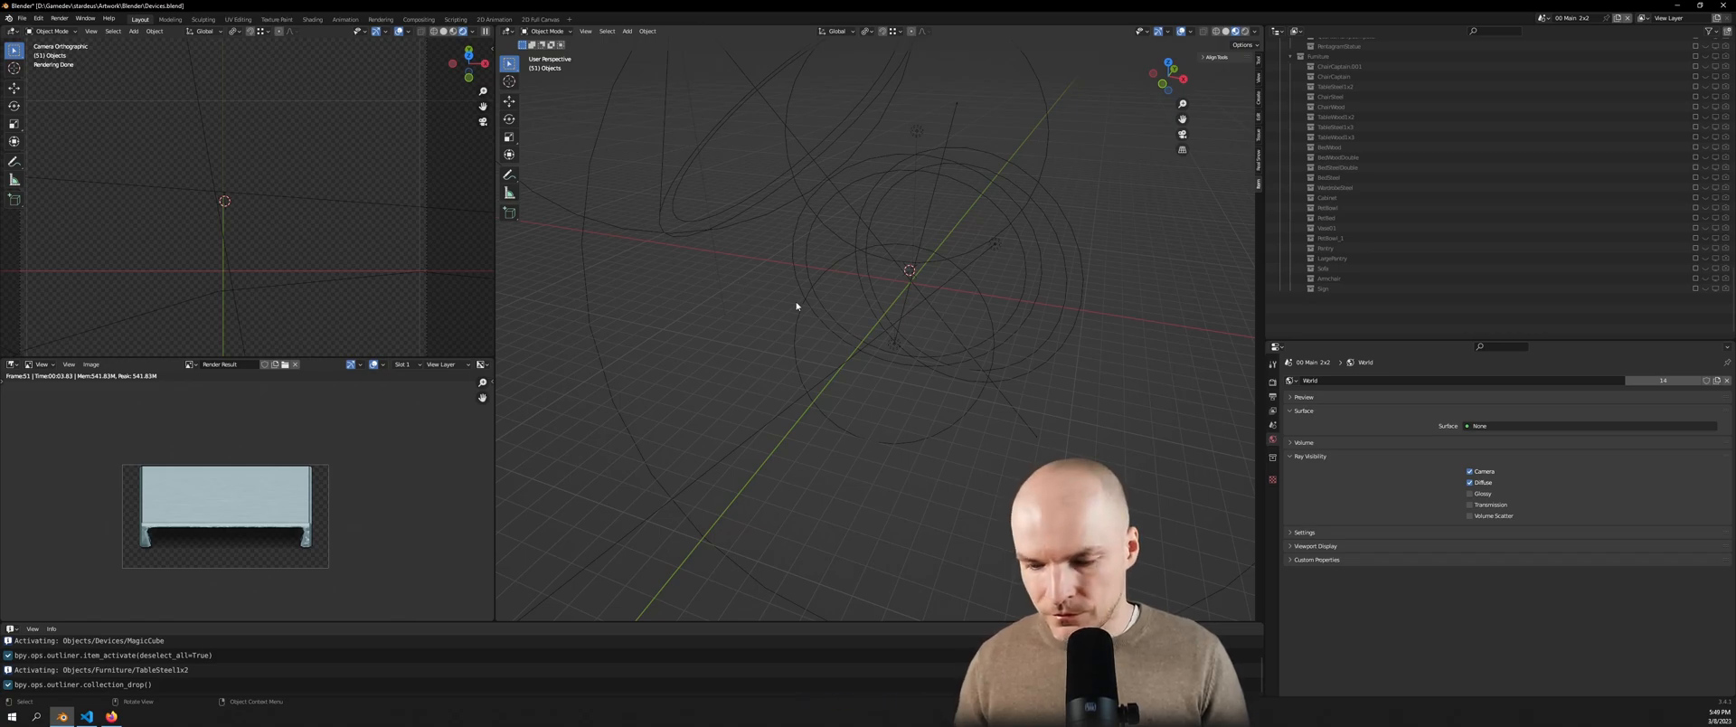
key("KP_0")
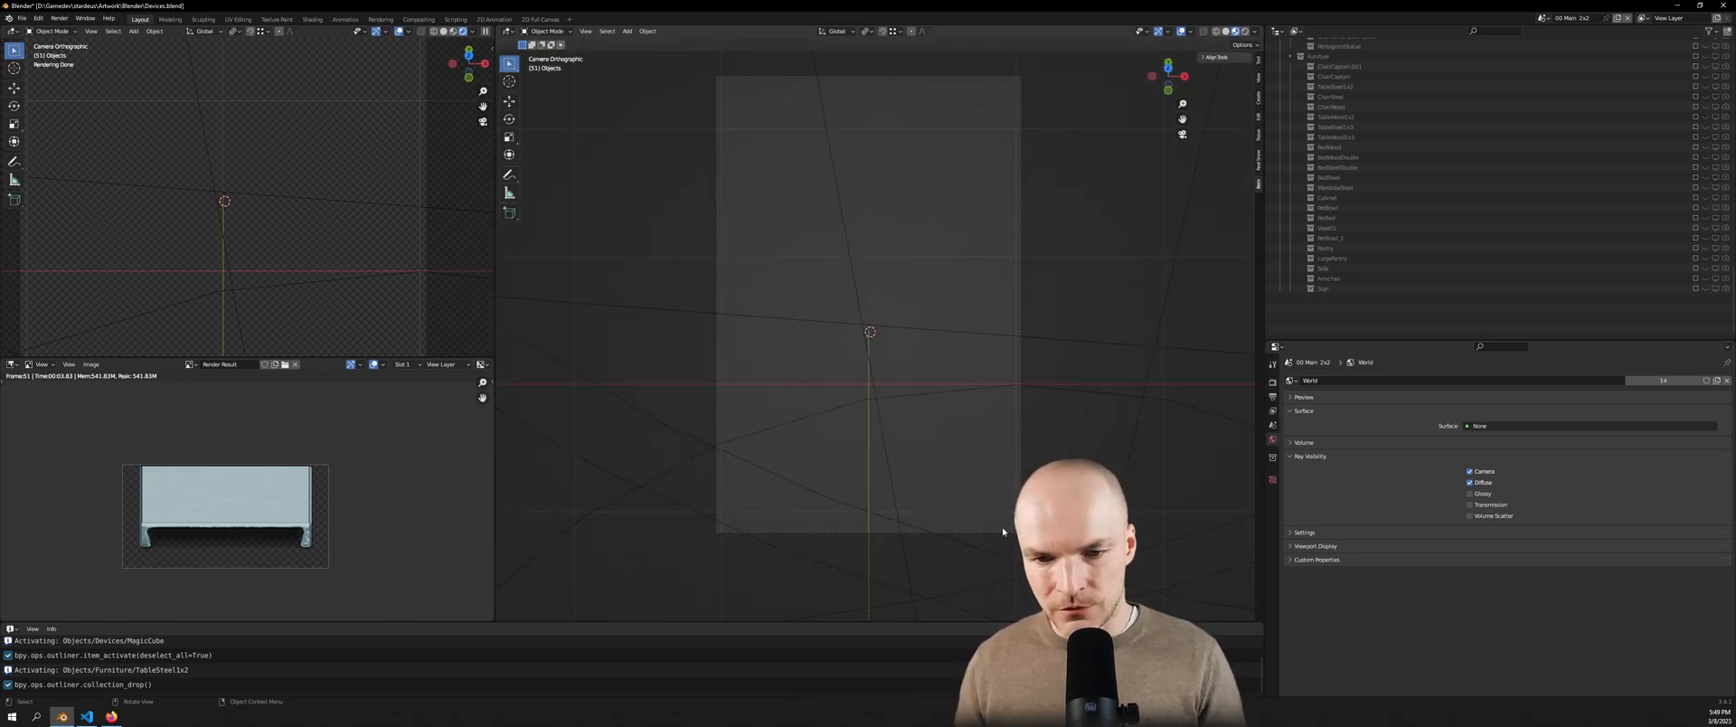
Create a new collection inside the Devices collection
scroll(1447, 257, "down", 10)
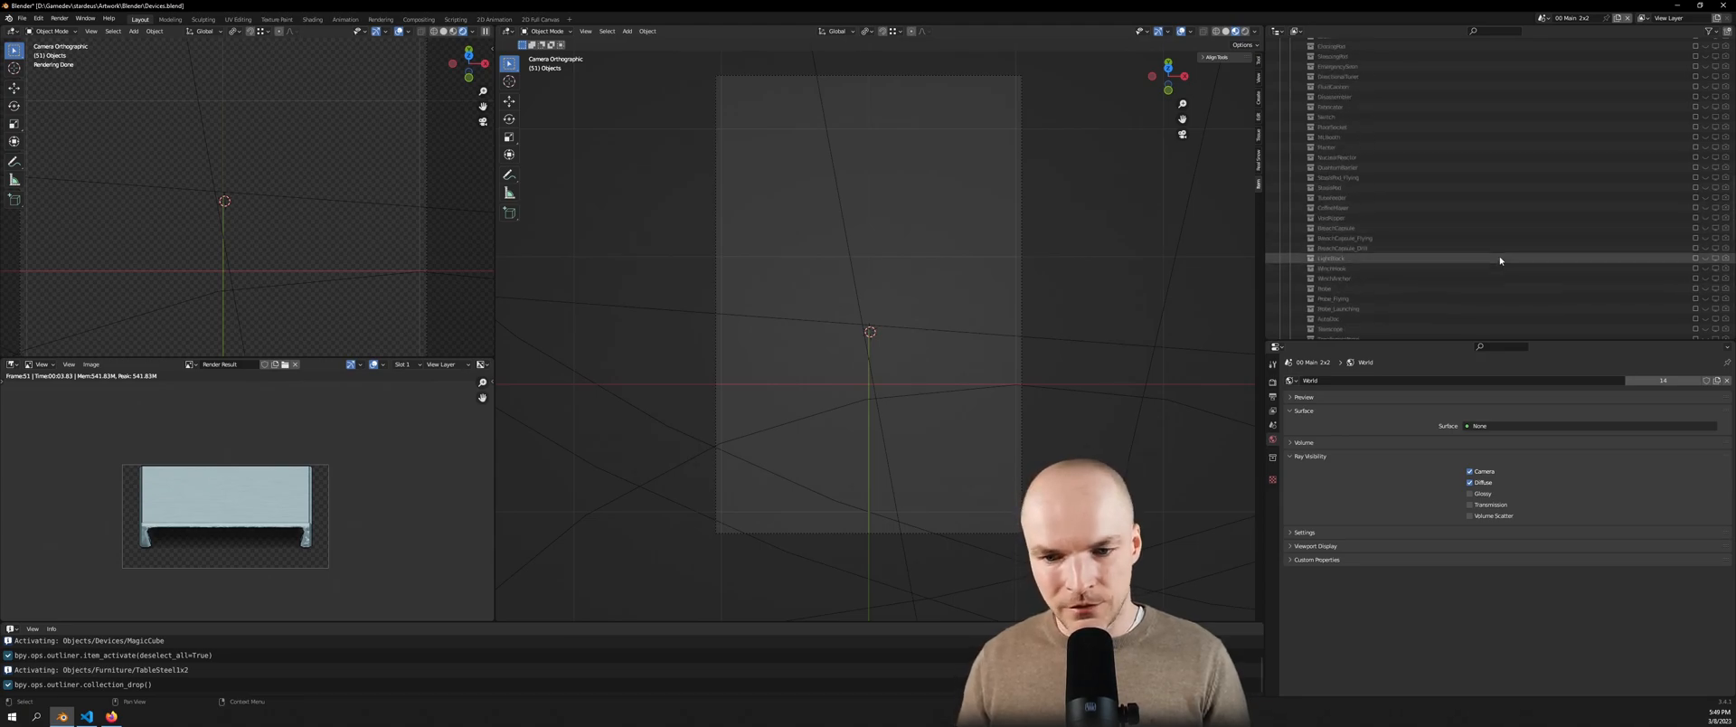
scroll(1501, 240, "up", 10)
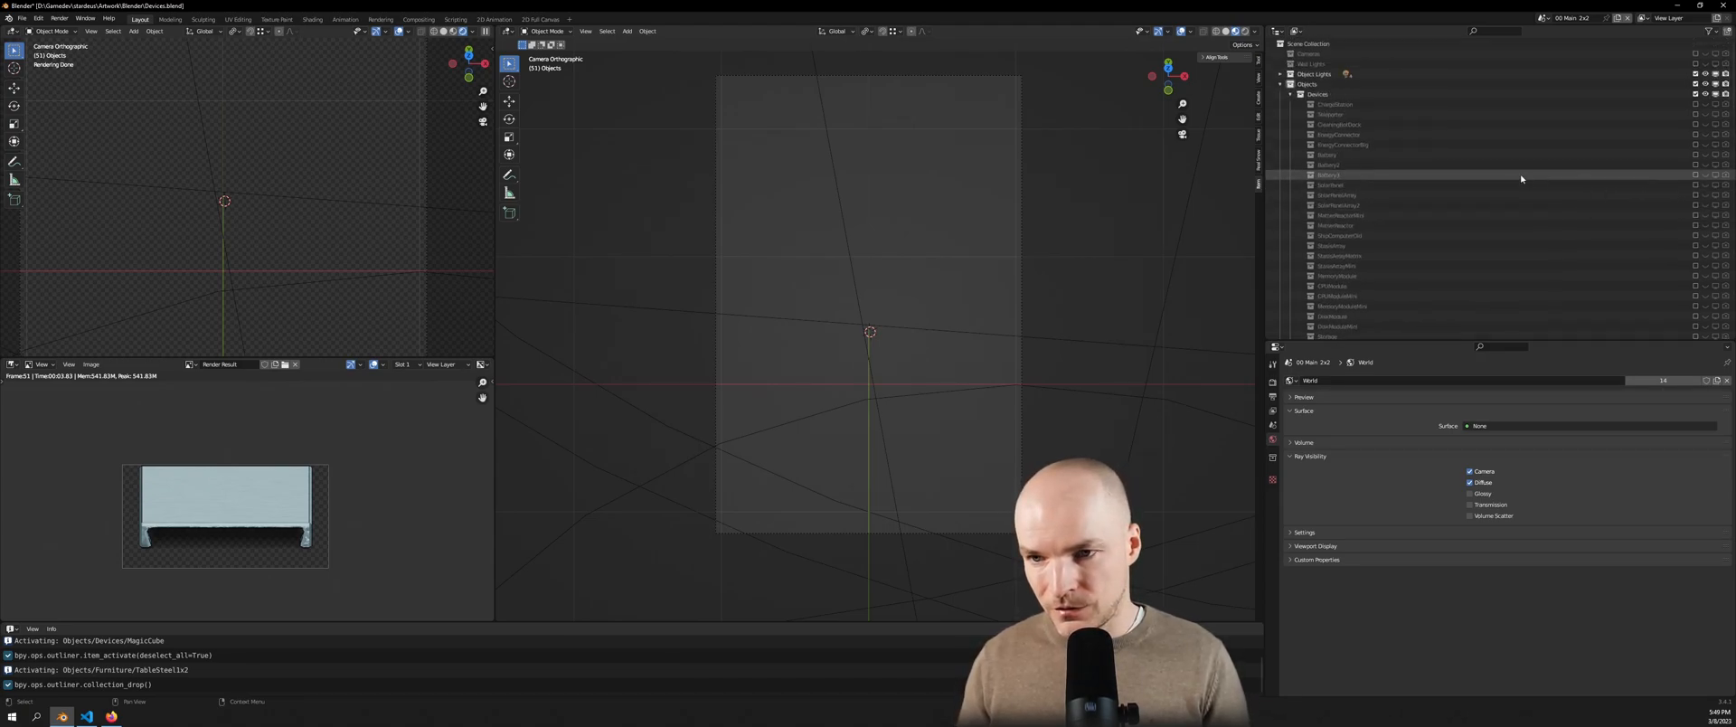
left_click(1300, 96)
right_click(1317, 96)
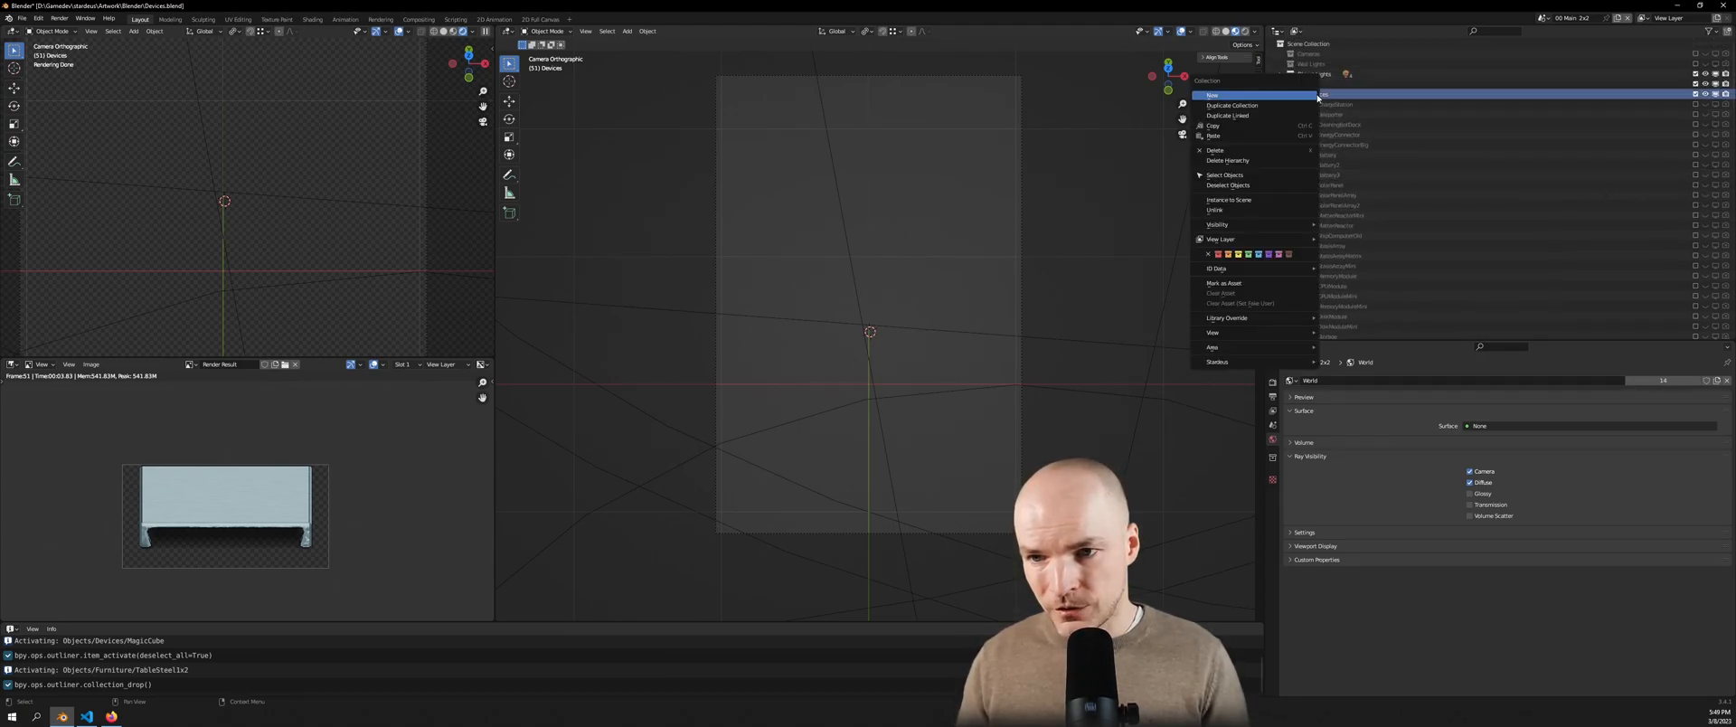
left_click(1262, 96)
Rename the new collection at the end of Devices as MagicCube
scroll(1392, 249, "down", 10)
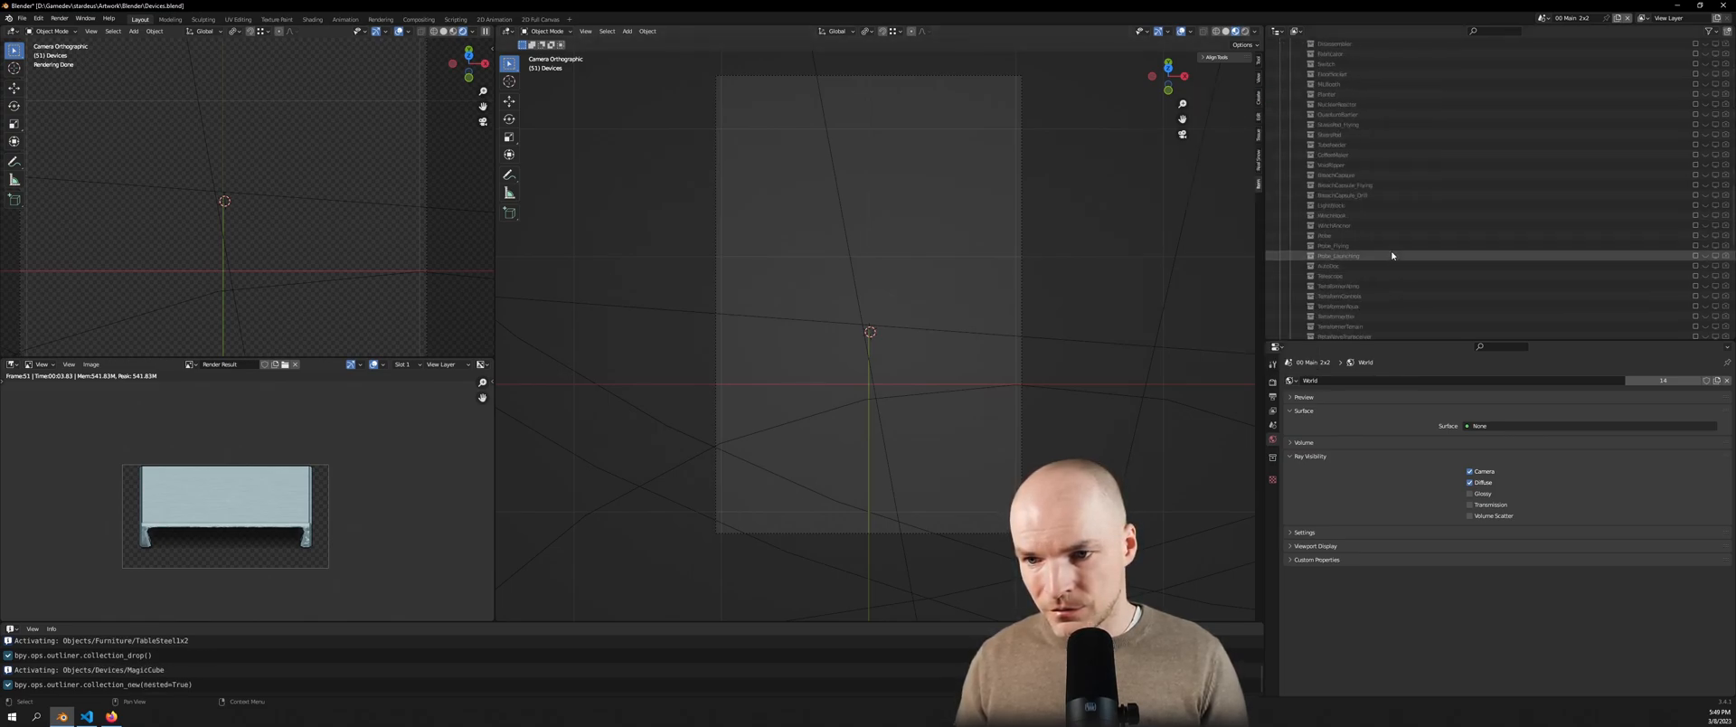
scroll(1392, 256, "down", 5)
left_click(1337, 147)
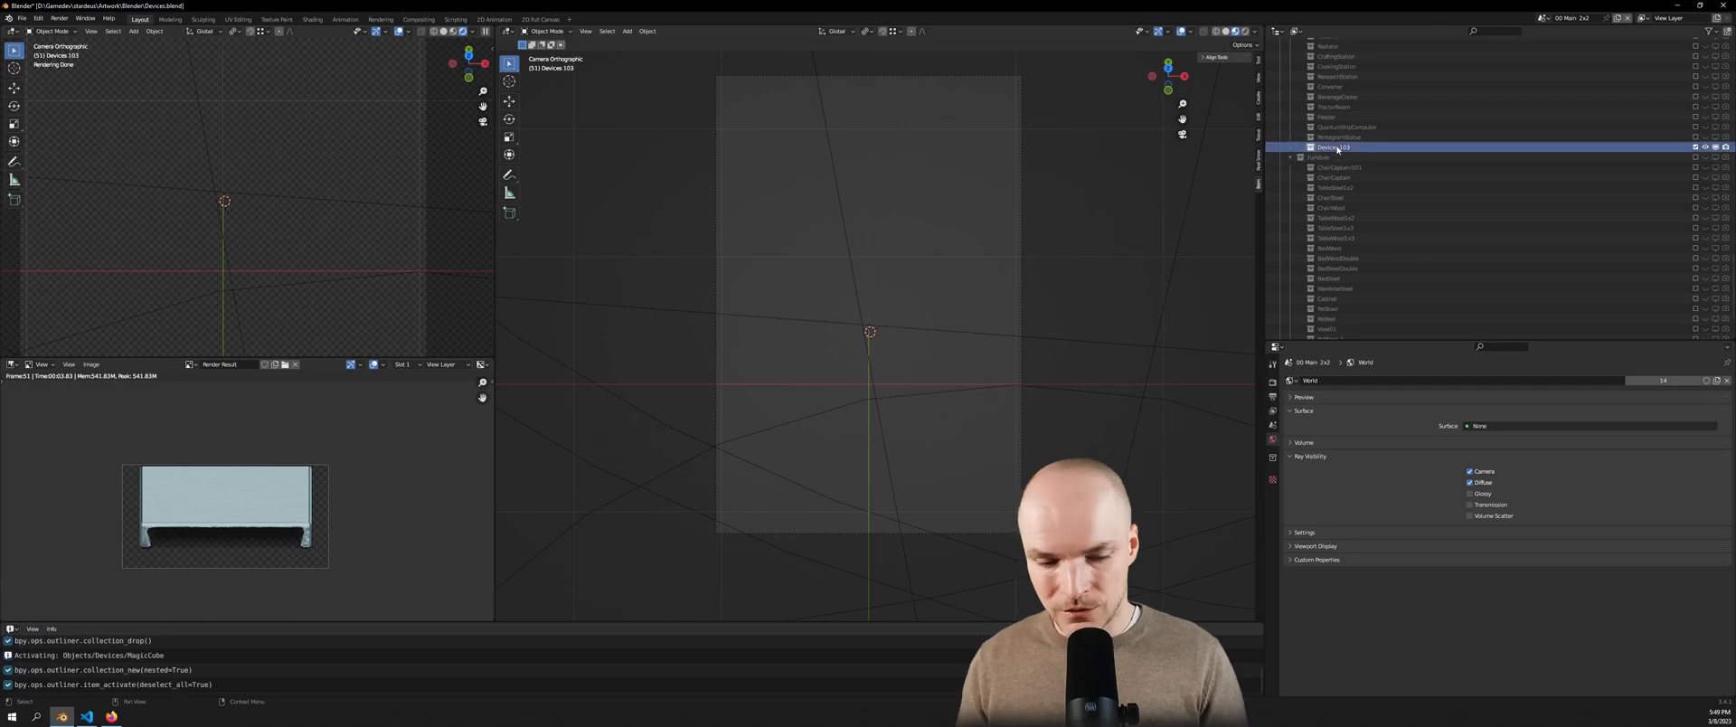
scroll(1337, 149, "up", 2)
key("F2")
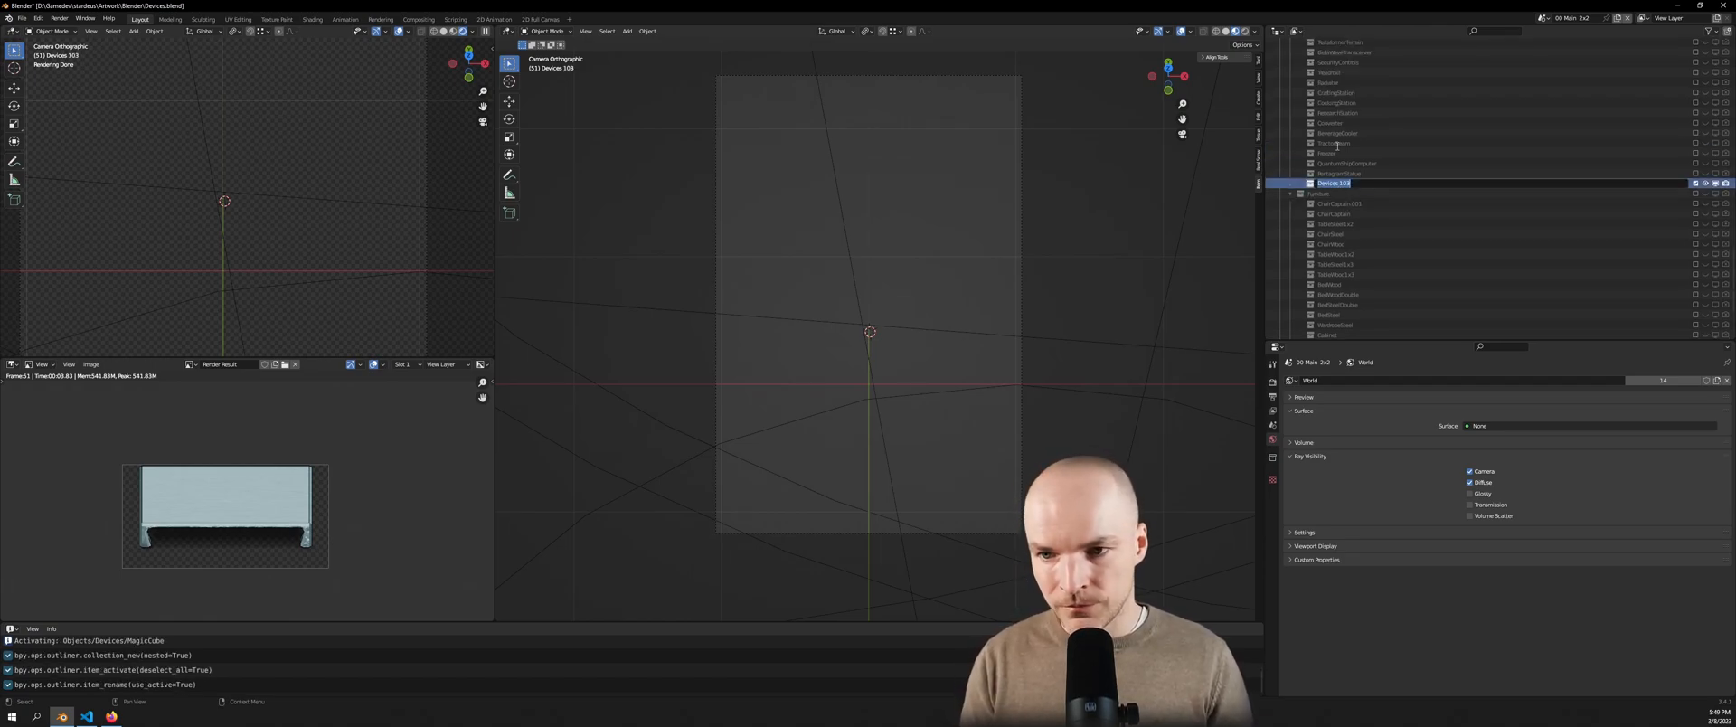
type("MagicCube")
key("Return")
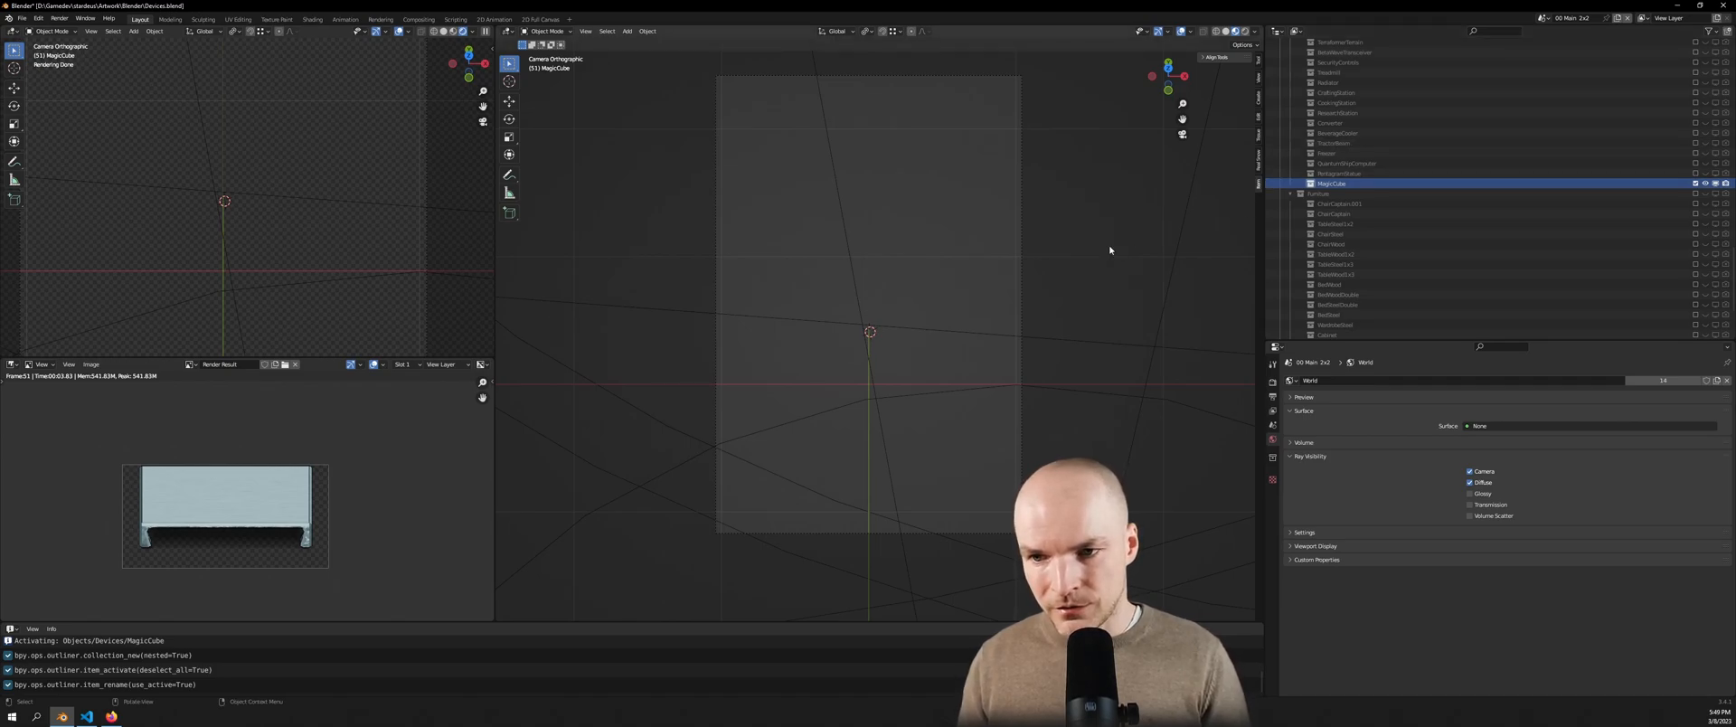
Exclude the MagicCube collection from the view layer and enable it with the Stardeus activation command
left_click(1347, 173)
left_click(1696, 183)
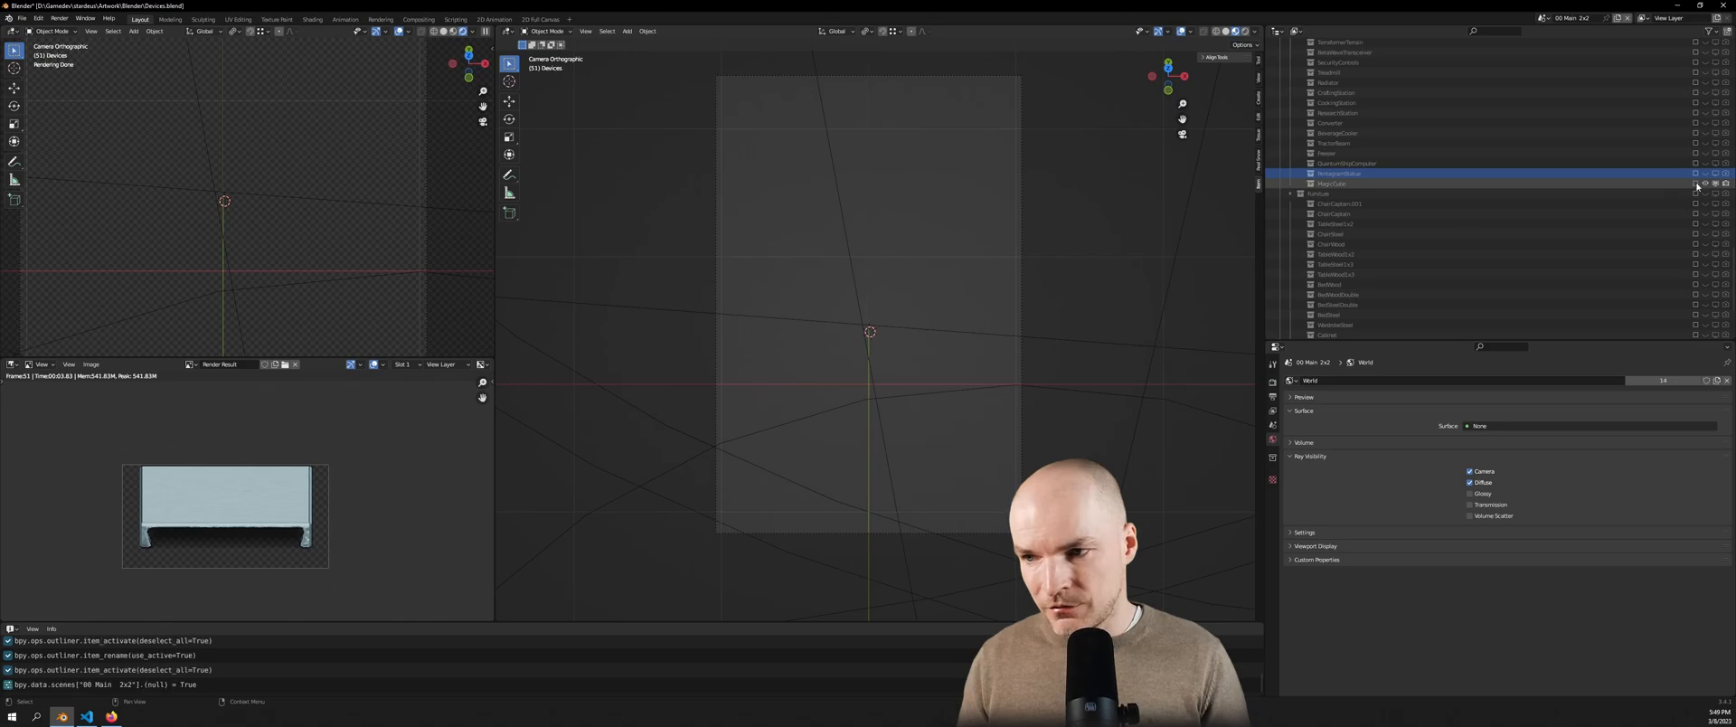
key("F3")
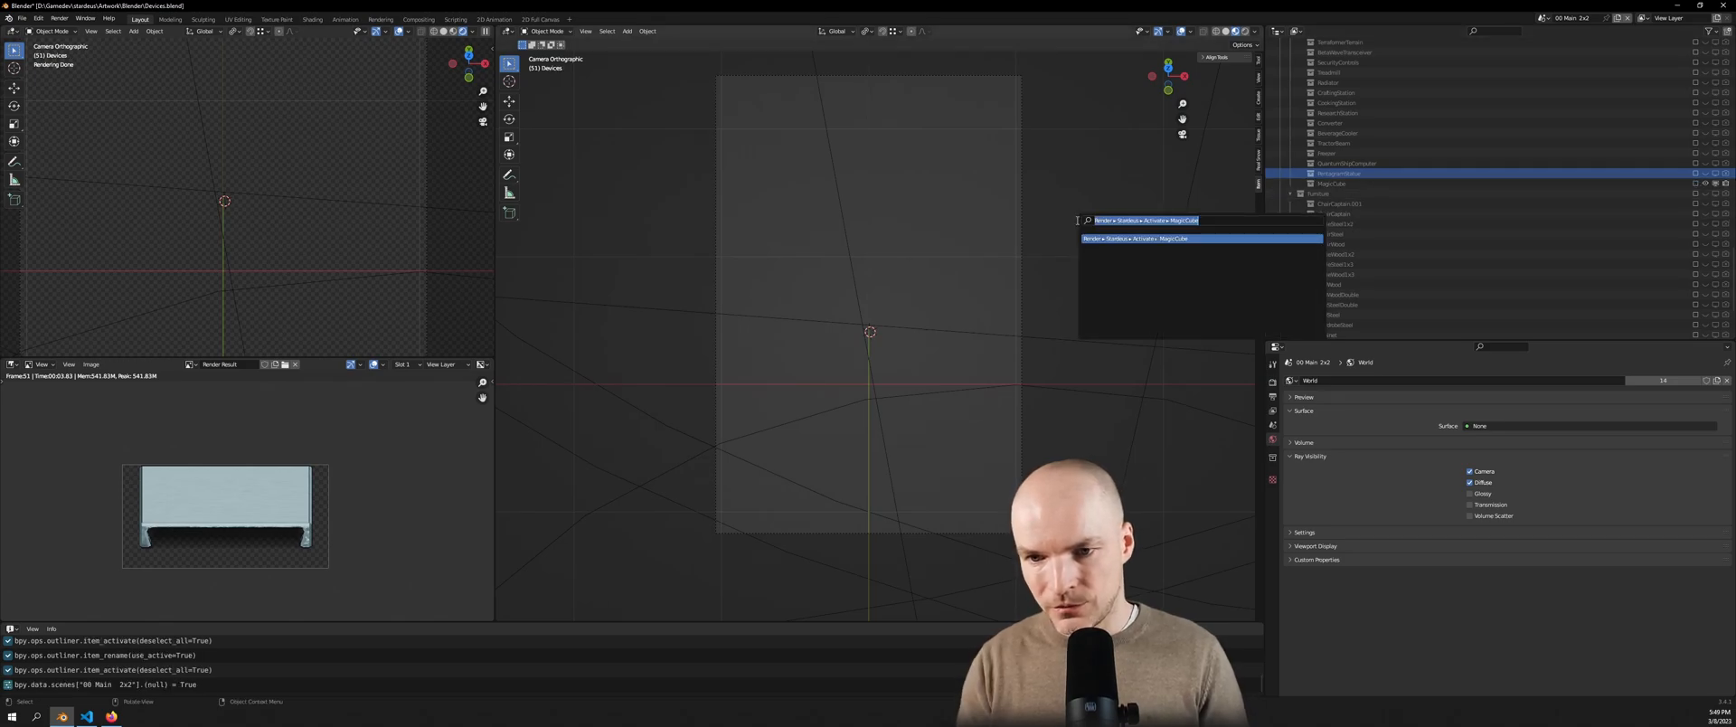
type("activate magic")
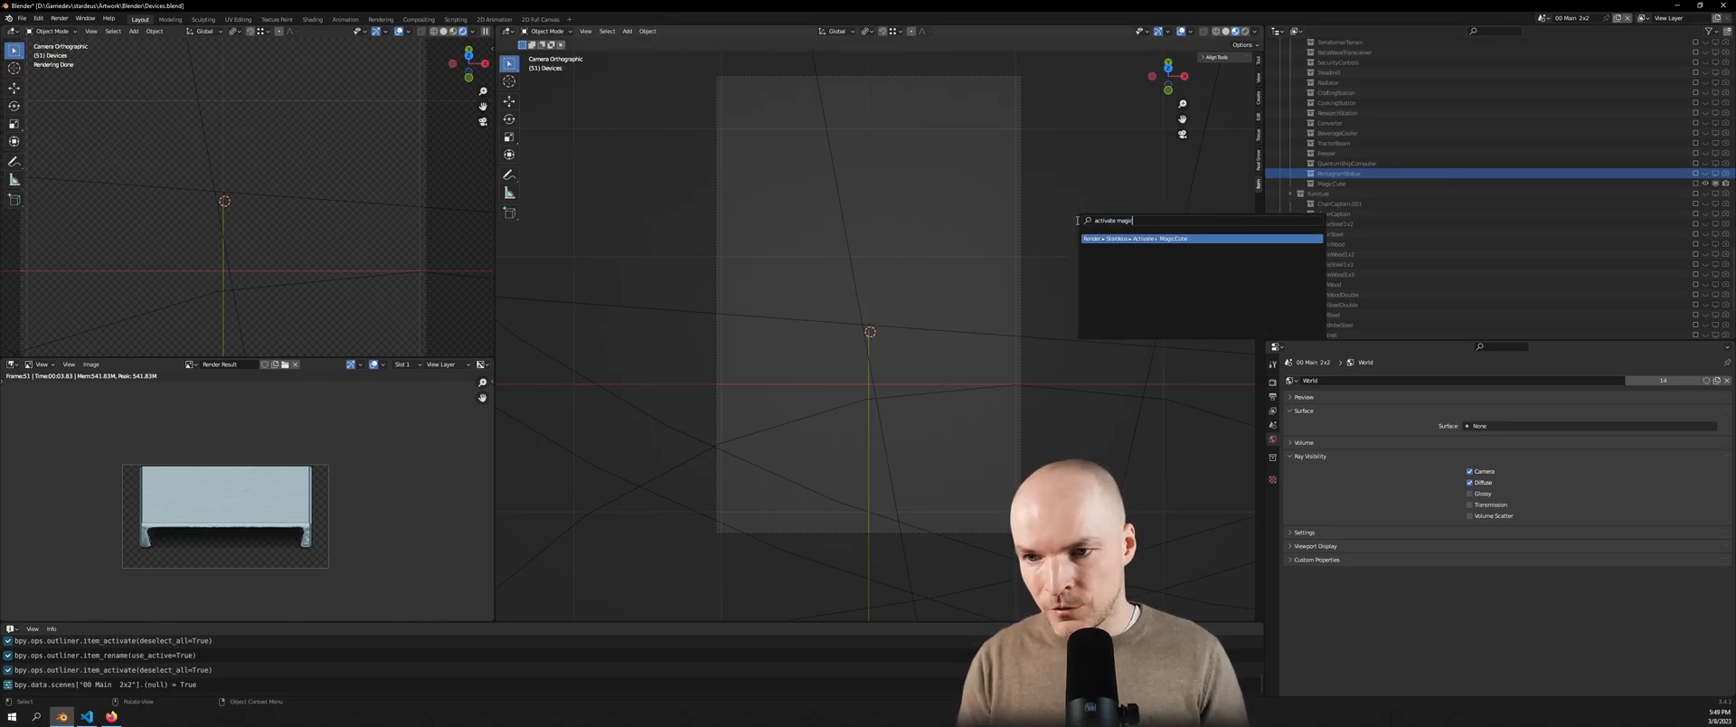
key("Return")
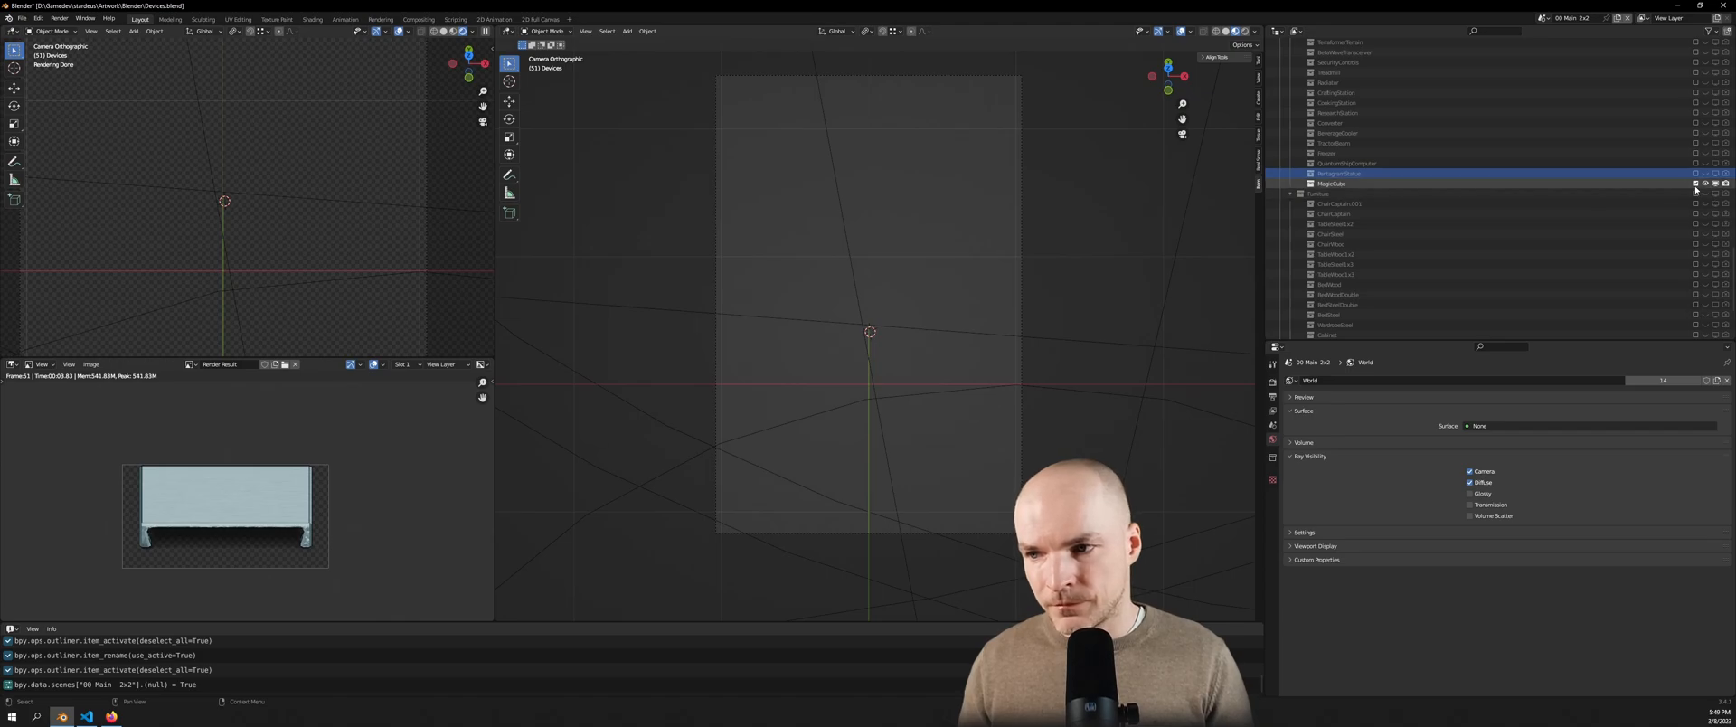
Add a 2 m cube mesh at the 3D cursor
scroll(910, 388, "down", 1)
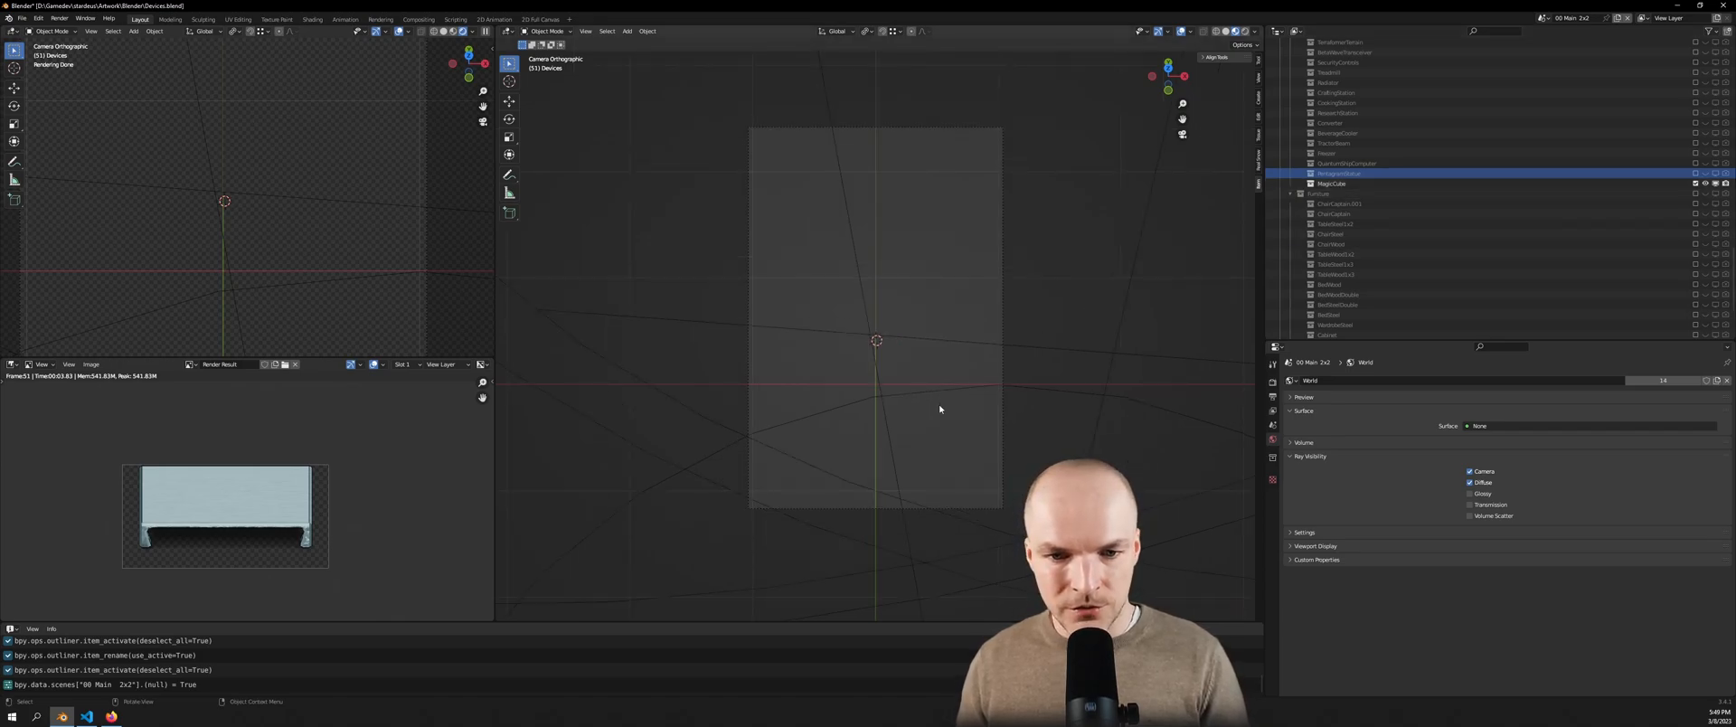
key("shift+a")
mouse_move(911, 404)
left_click(986, 123)
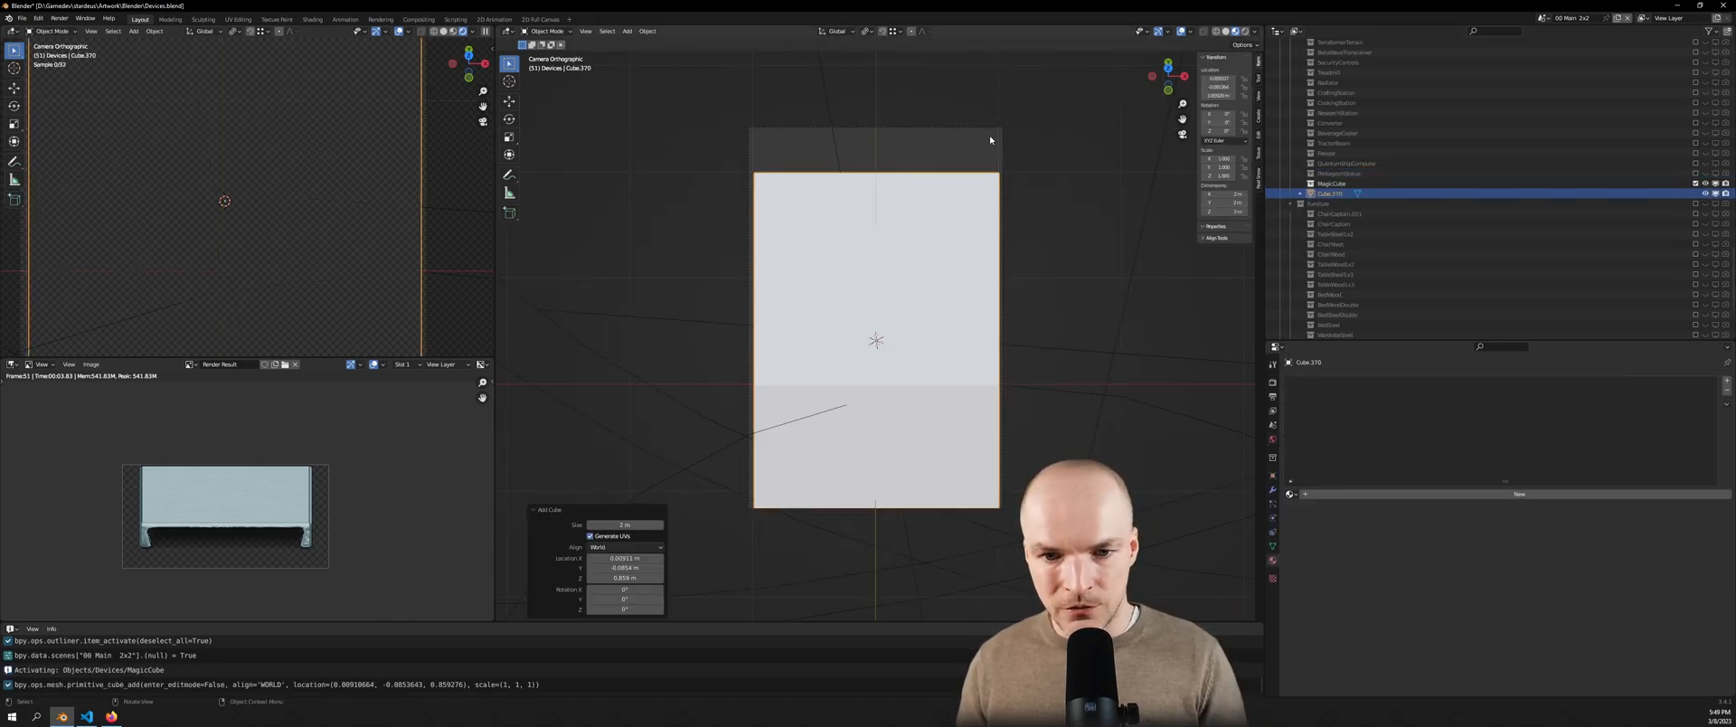
Scale the cube to about 0.71 and rotate it 45 degrees about Z, then 45 degrees about X
key("s")
left_click(1058, 442)
type("rz45")
key("Return")
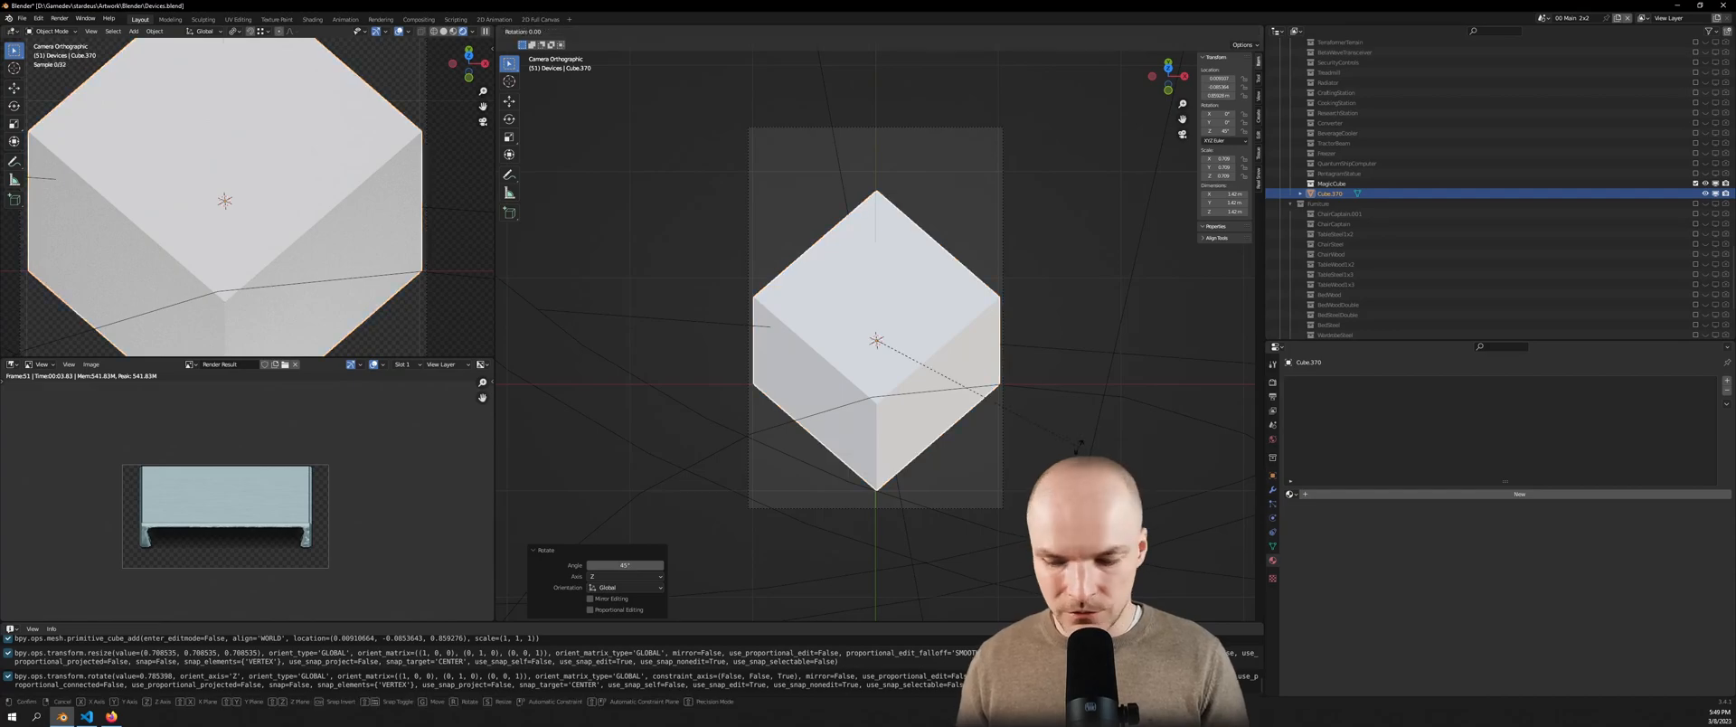
type("rx45")
key("Return")
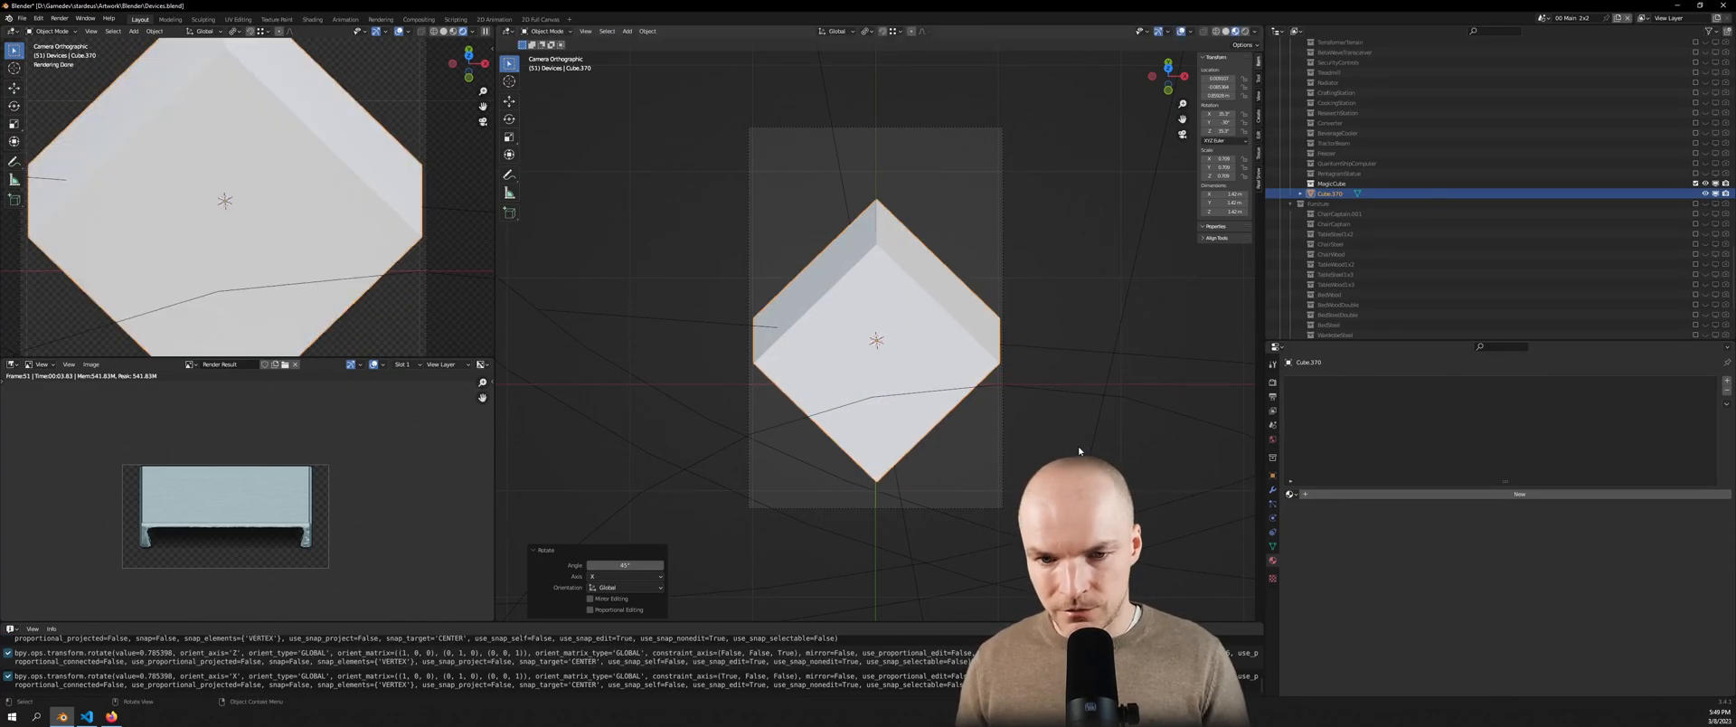
key("r")
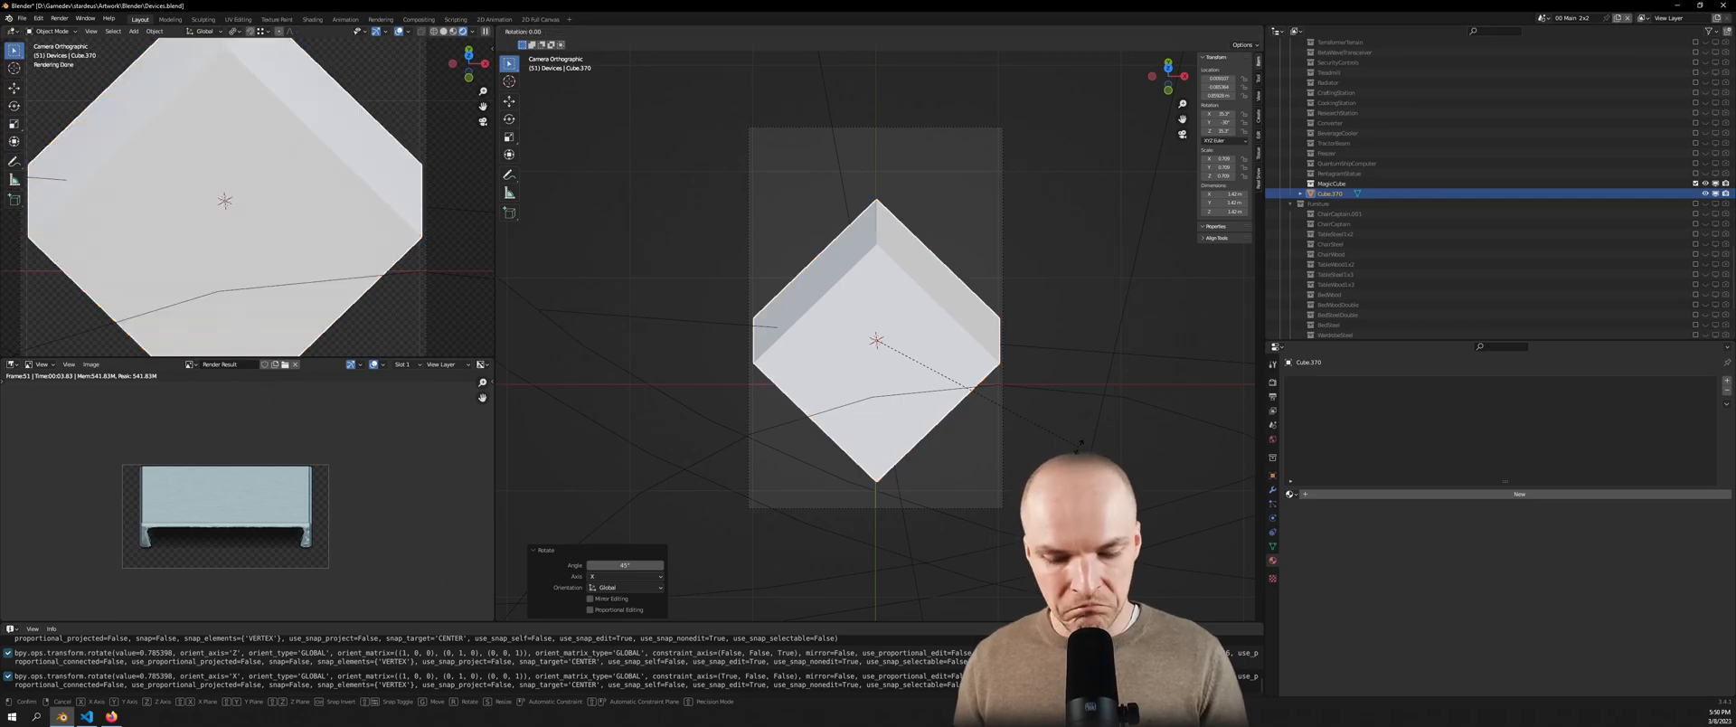
type("z45")
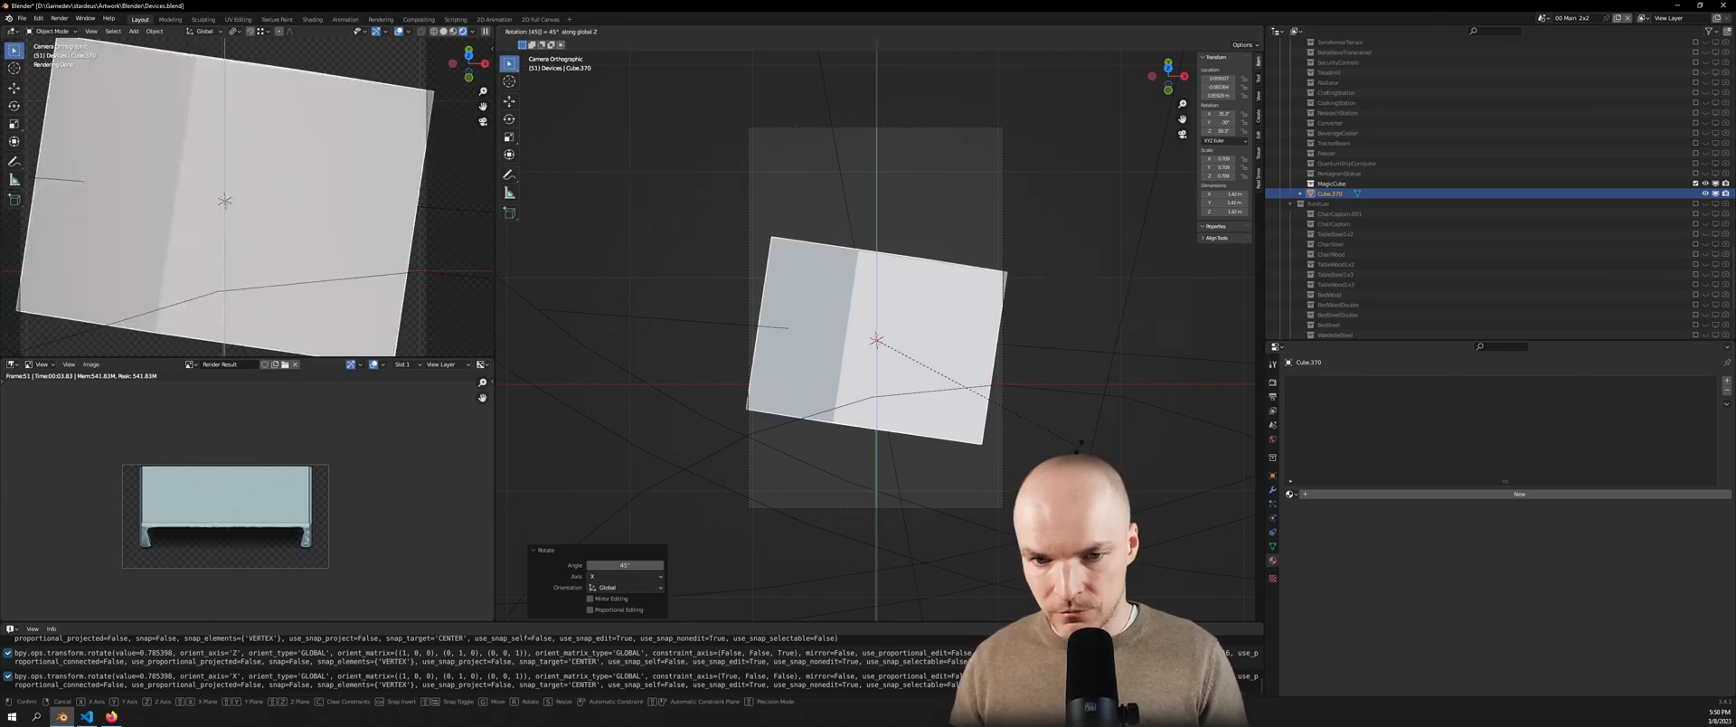
key("Escape")
Rotate the cube freely by about 27 degrees in the top view and scale it down to about 0.80
key("KP_7")
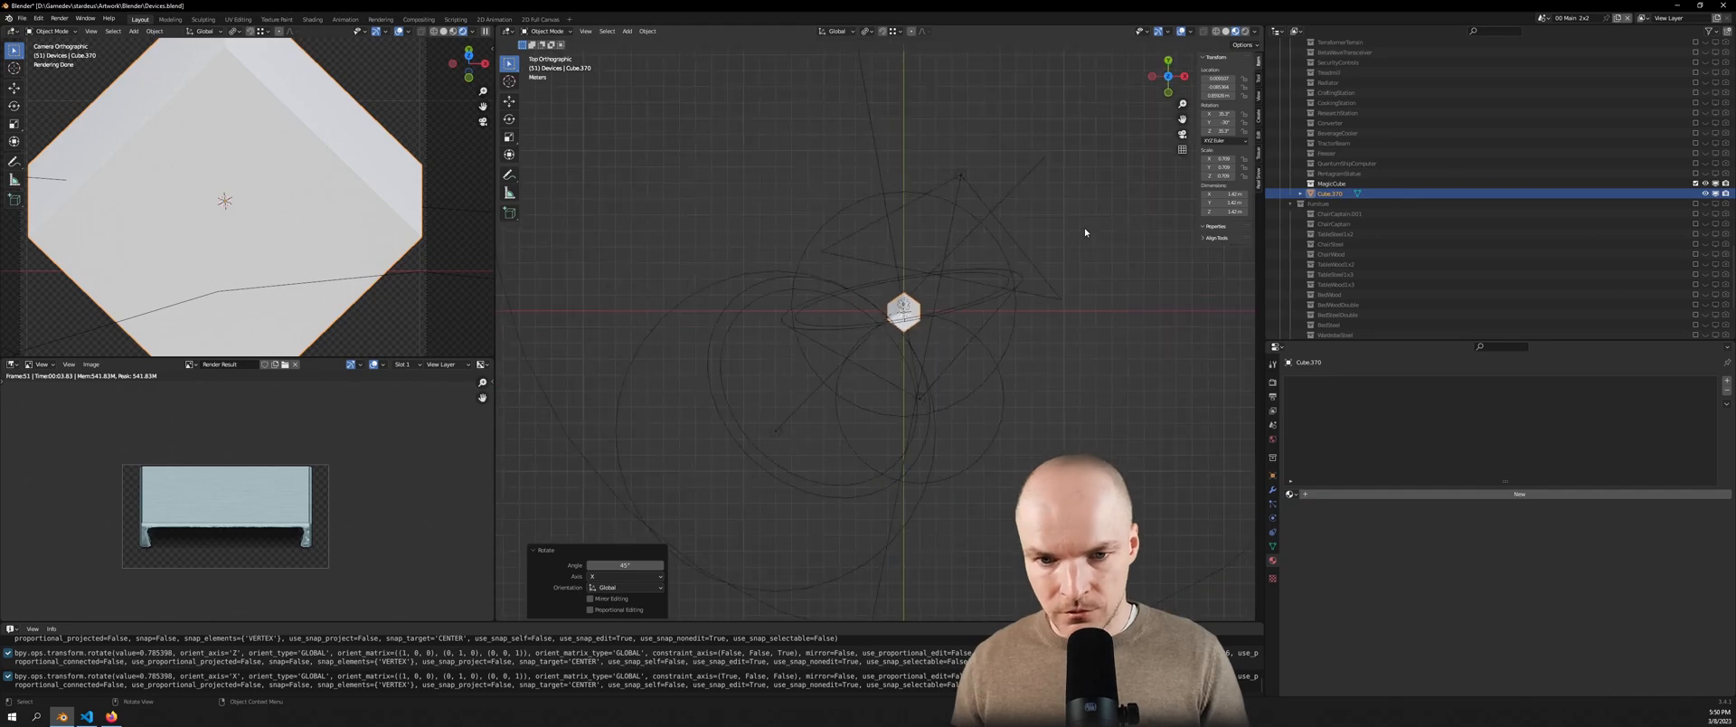
scroll(921, 300, "up", 8)
key("r")
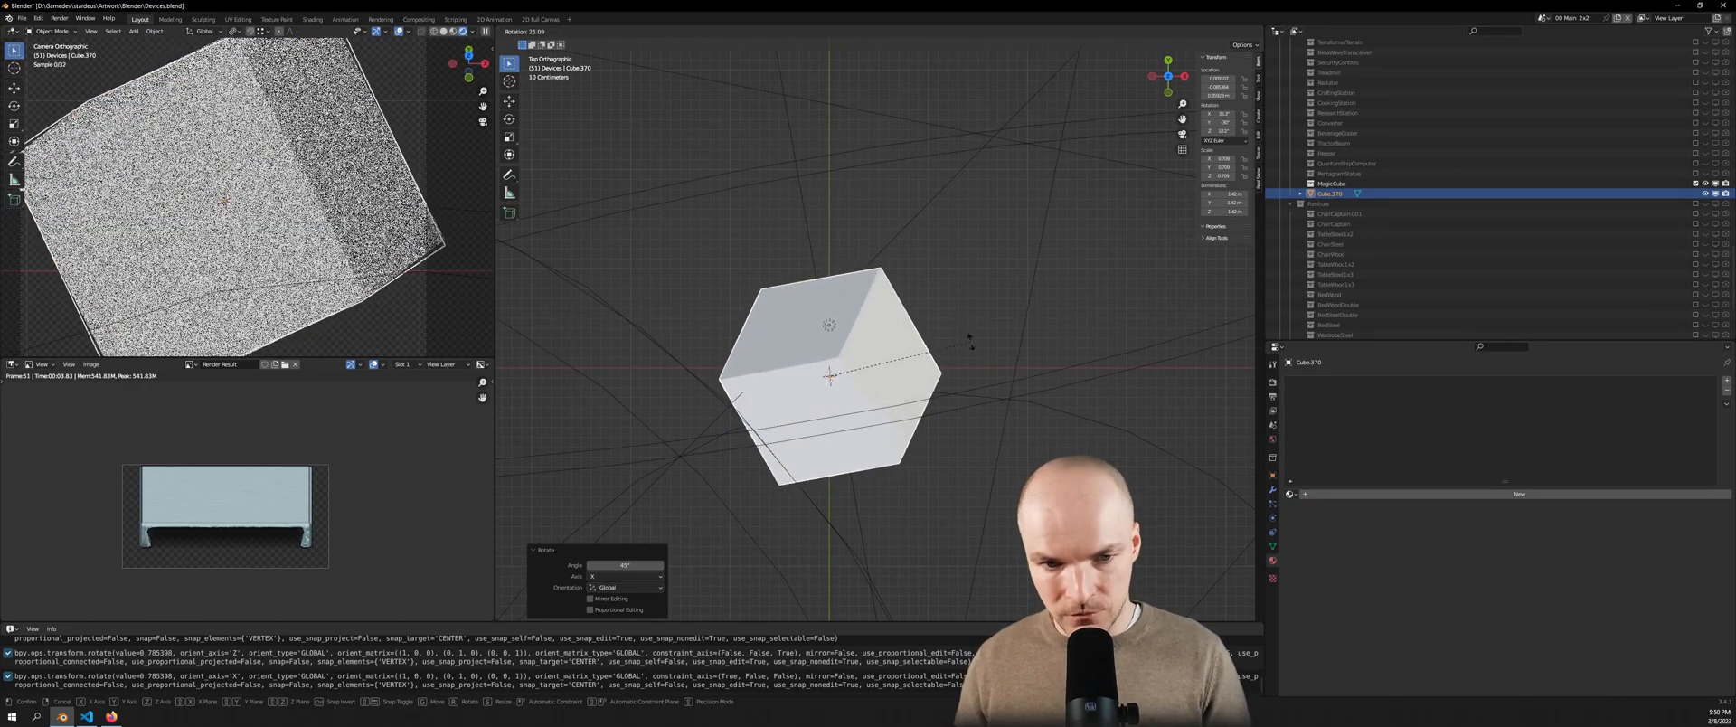
left_click(977, 364)
key("s")
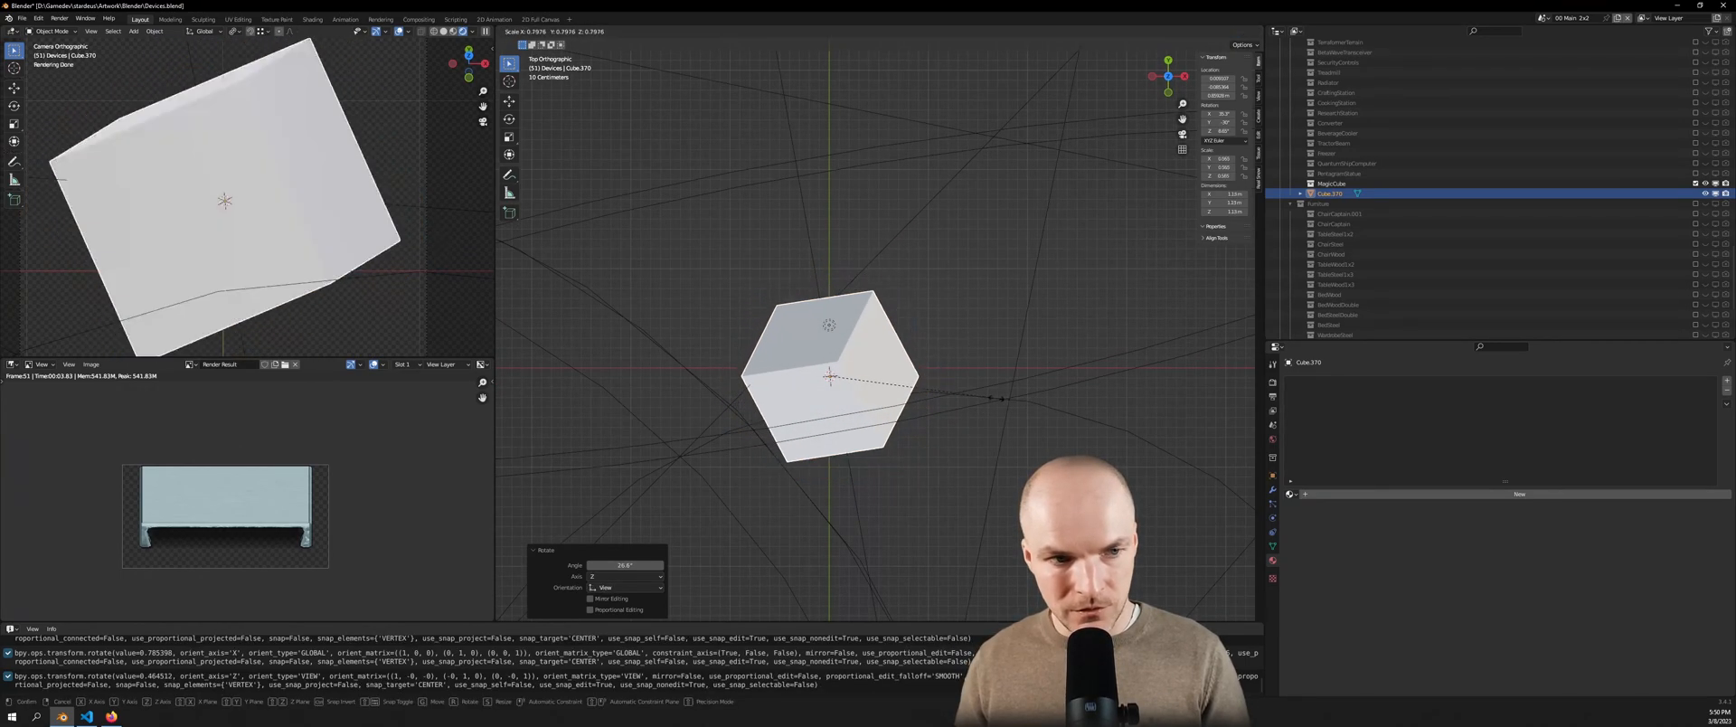
left_click(1002, 398)
scroll(272, 267, "down", 3)
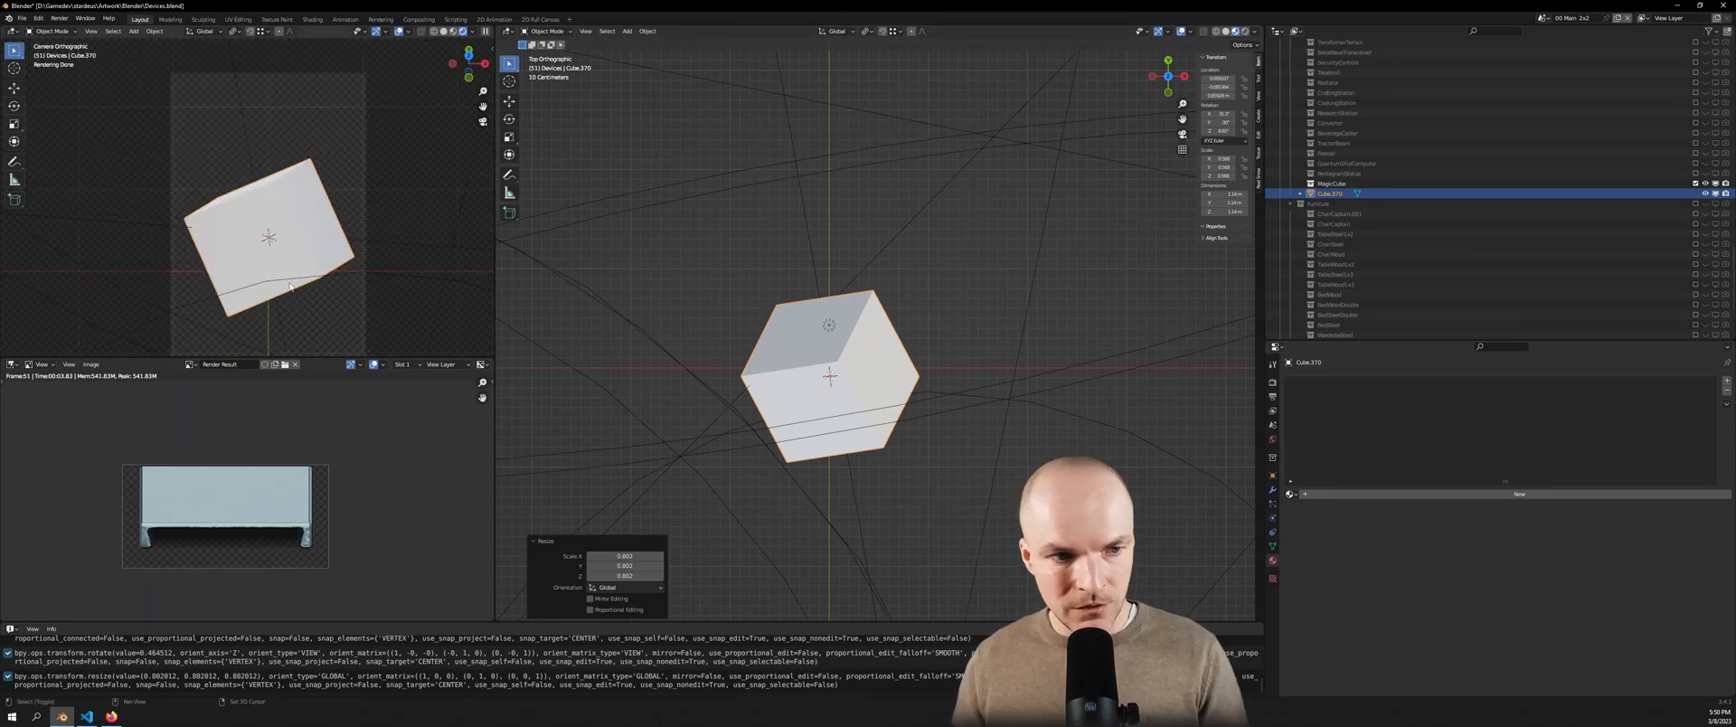
middle_click_drag(290, 286, 286, 228, "shift")
Rotate the cube by about -17 degrees in the top view and by about -13 degrees in the right view
key("KP_0")
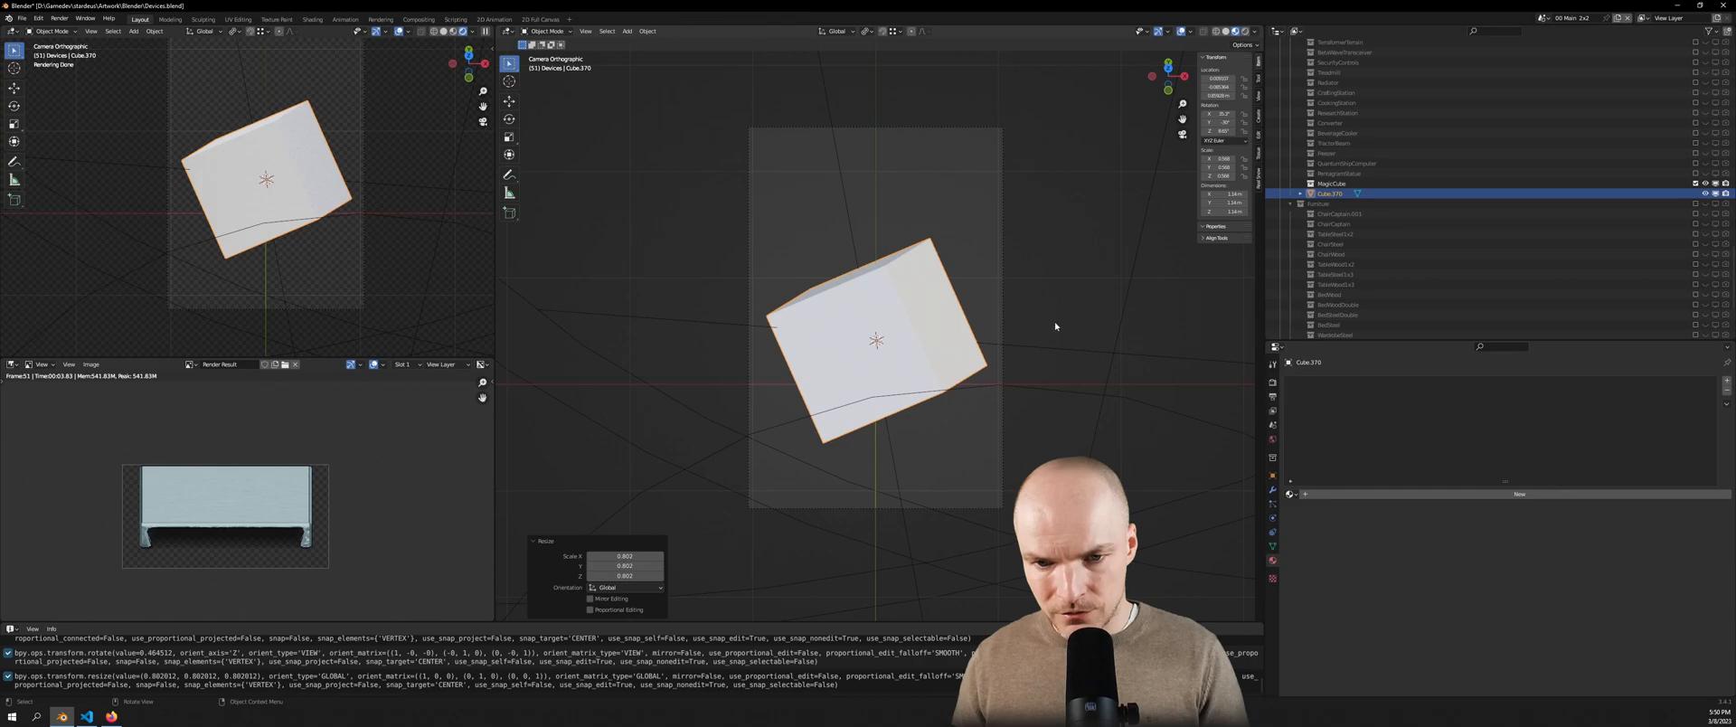
key("KP_7")
key("r")
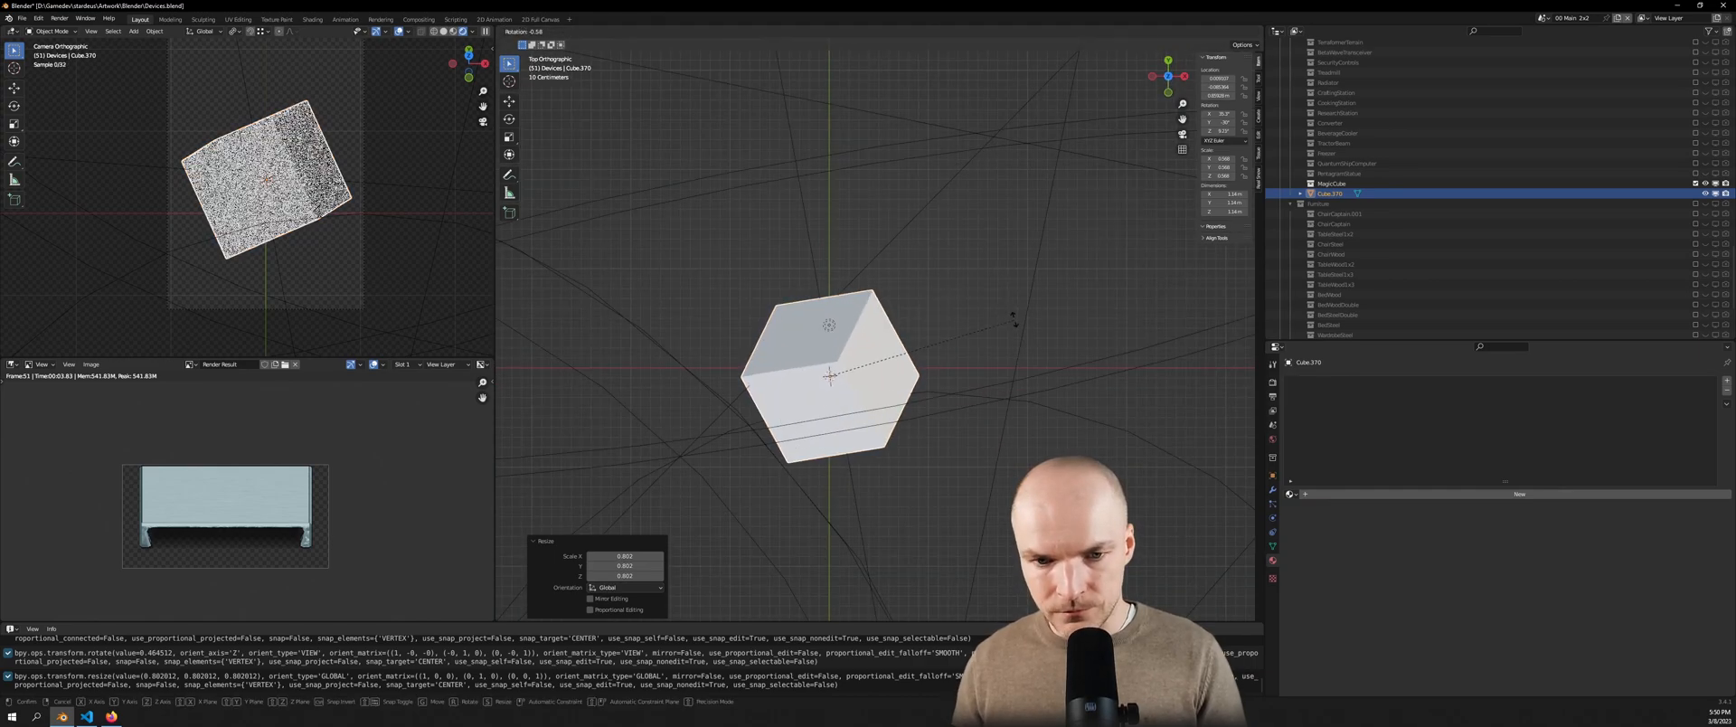
left_click(979, 269)
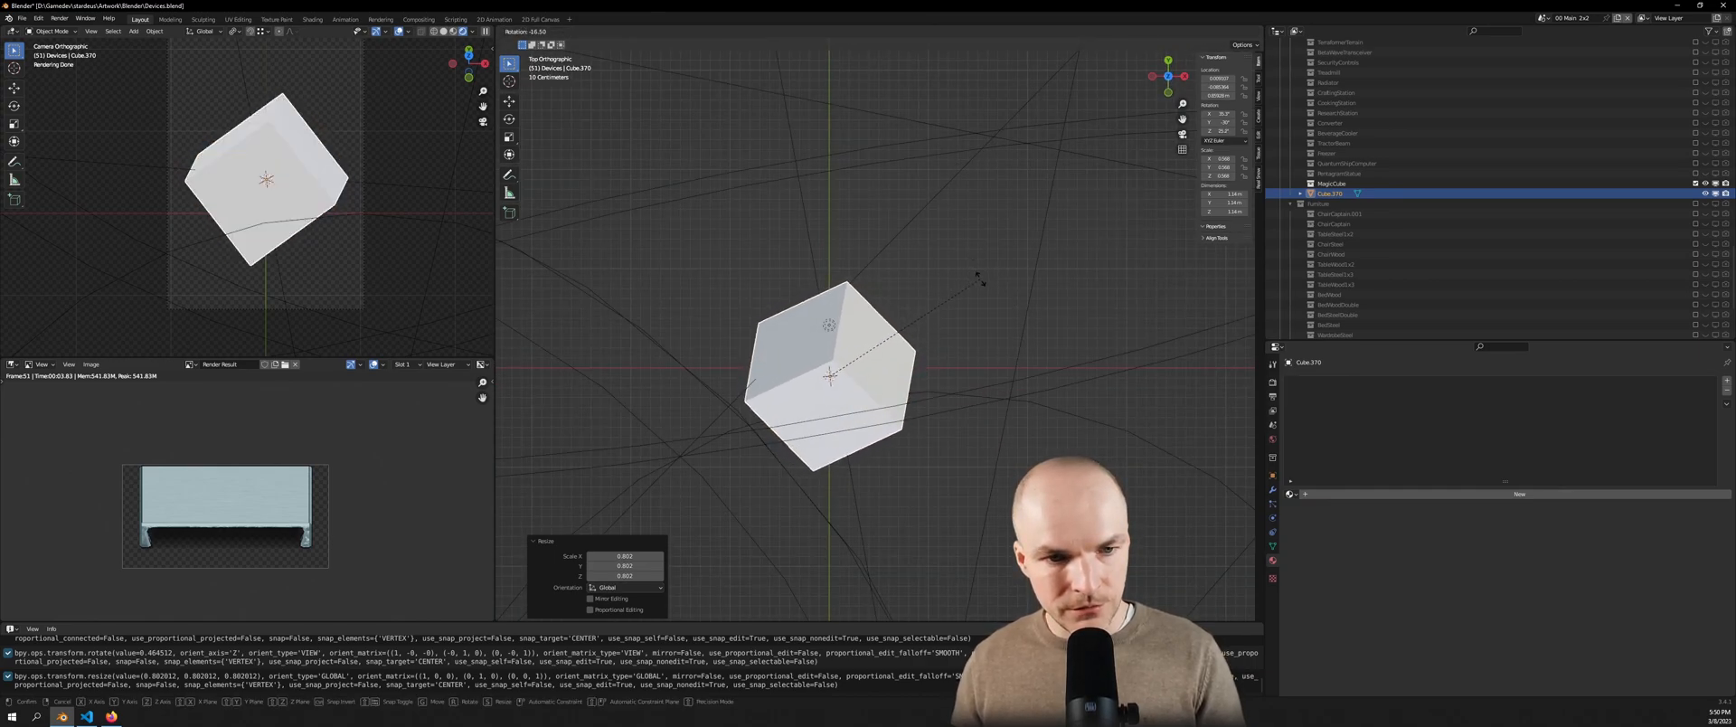
key("KP_3")
key("KP_Decimal")
key("r")
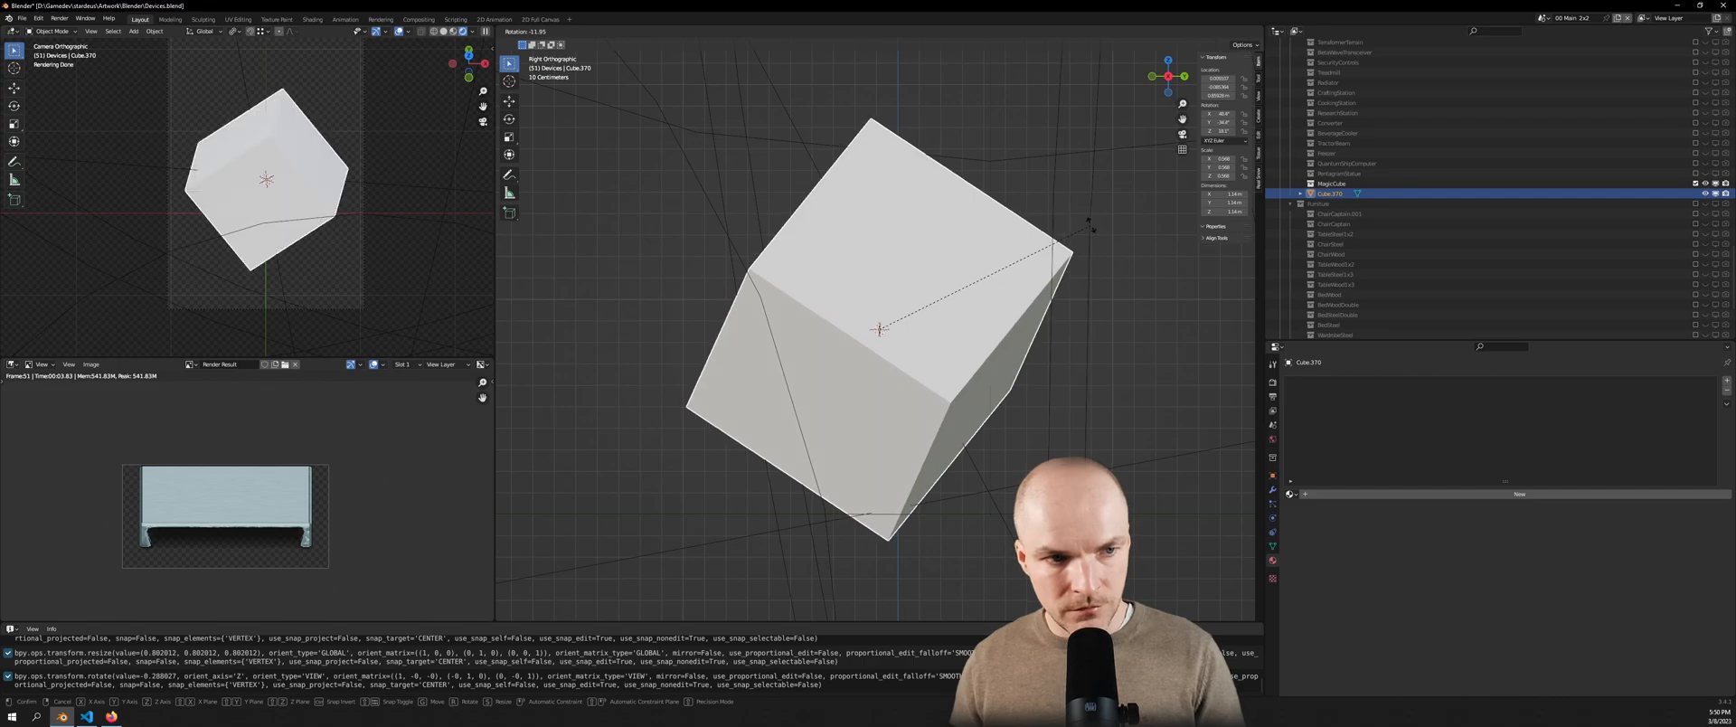
left_click(1095, 280)
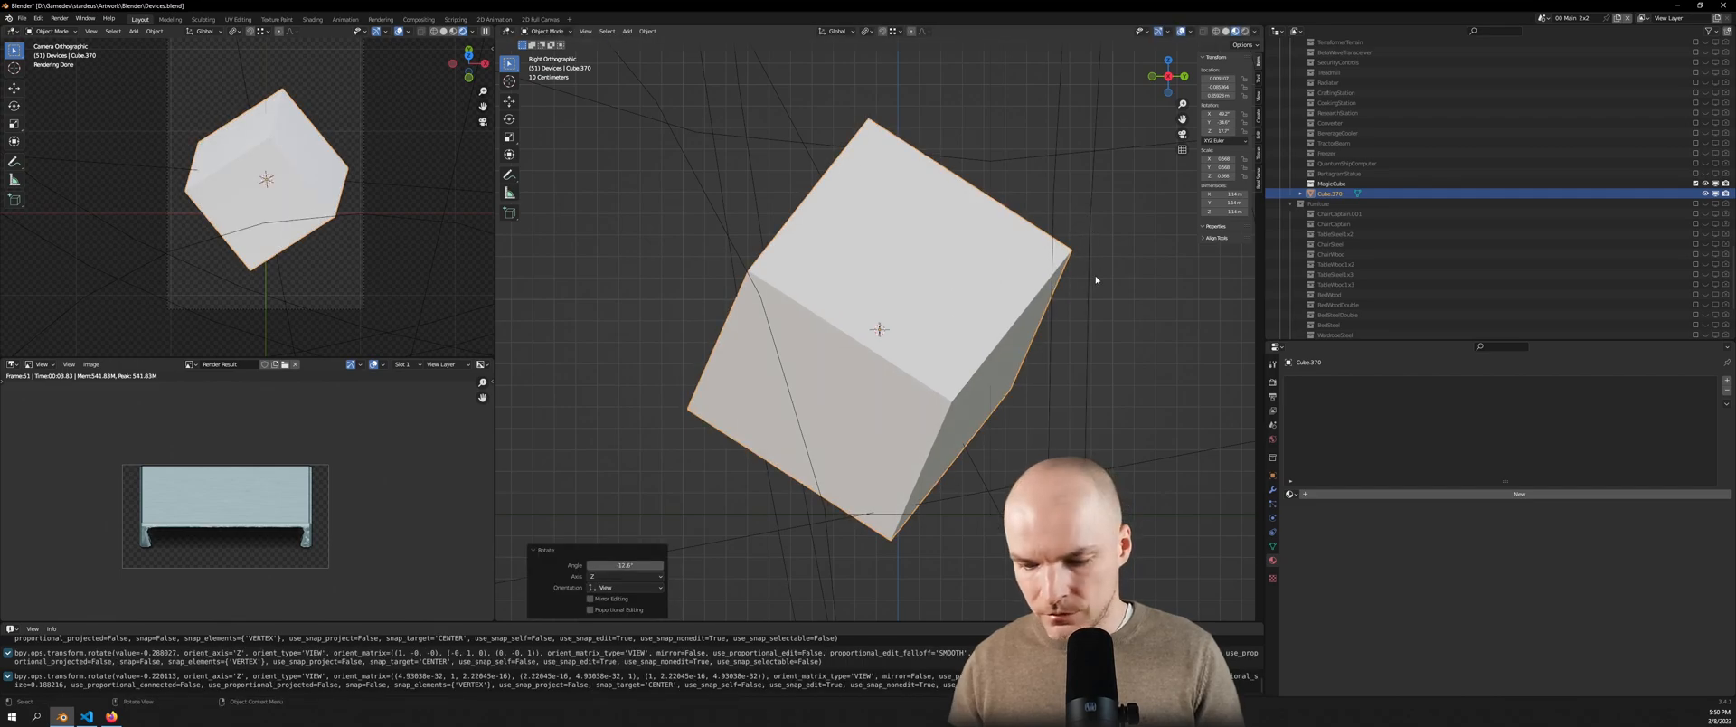
Rotate the cube by about 10.5 degrees in the top view and render the image
key("KP_7")
key("r")
left_click(1144, 199)
key("F12")
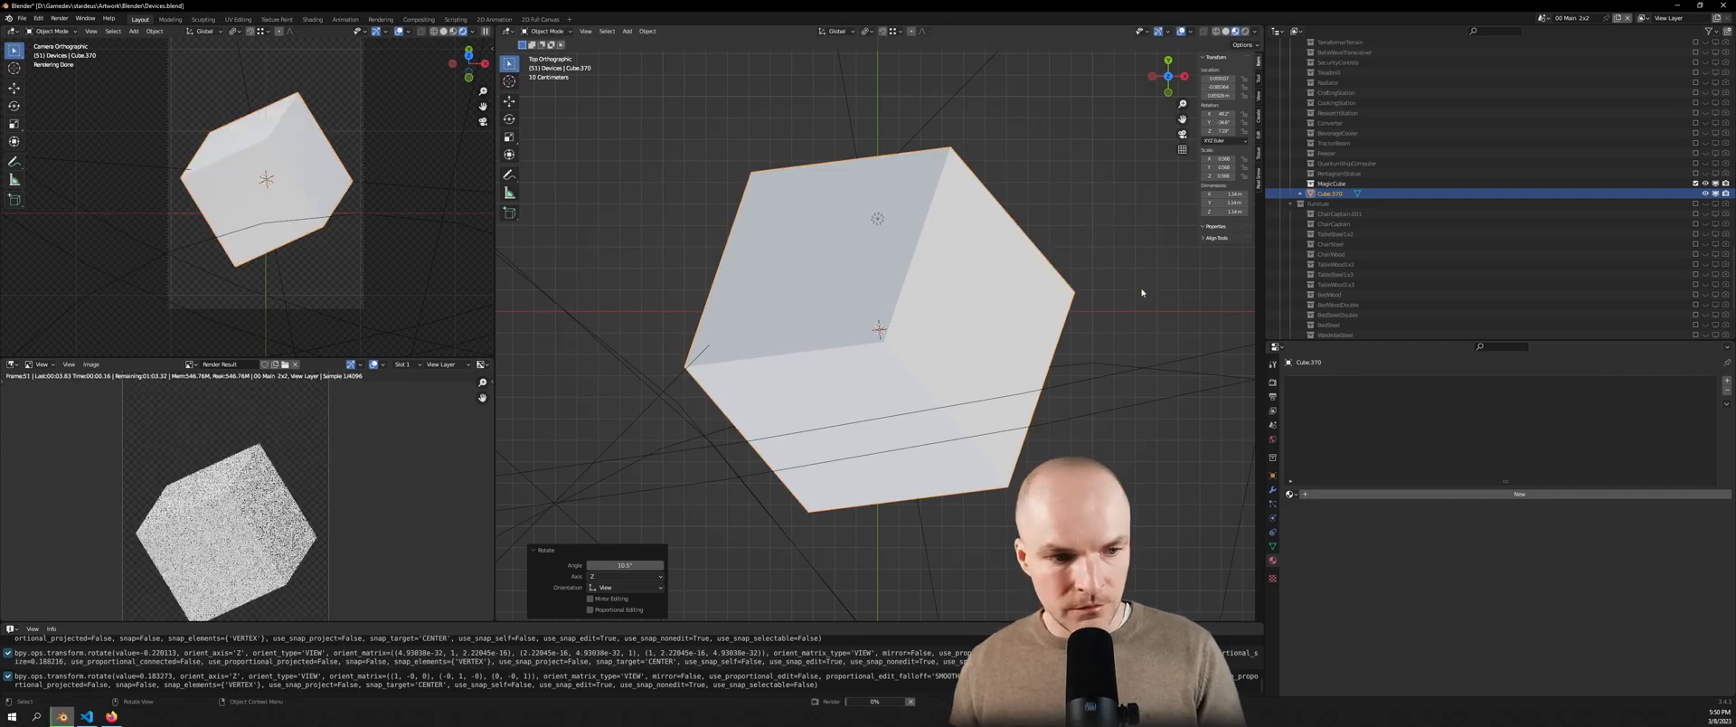
Inspect the tilted cube from several angles in the main 3D viewport
scroll(226, 497, "down", 2)
middle_click_drag(972, 470, 996, 368)
middle_click_drag(996, 318, 992, 369)
scroll(992, 369, "down", 3)
key("KP_0")
scroll(988, 434, "up", 4)
middle_click_drag(924, 470, 917, 384)
scroll(902, 393, "down", 4)
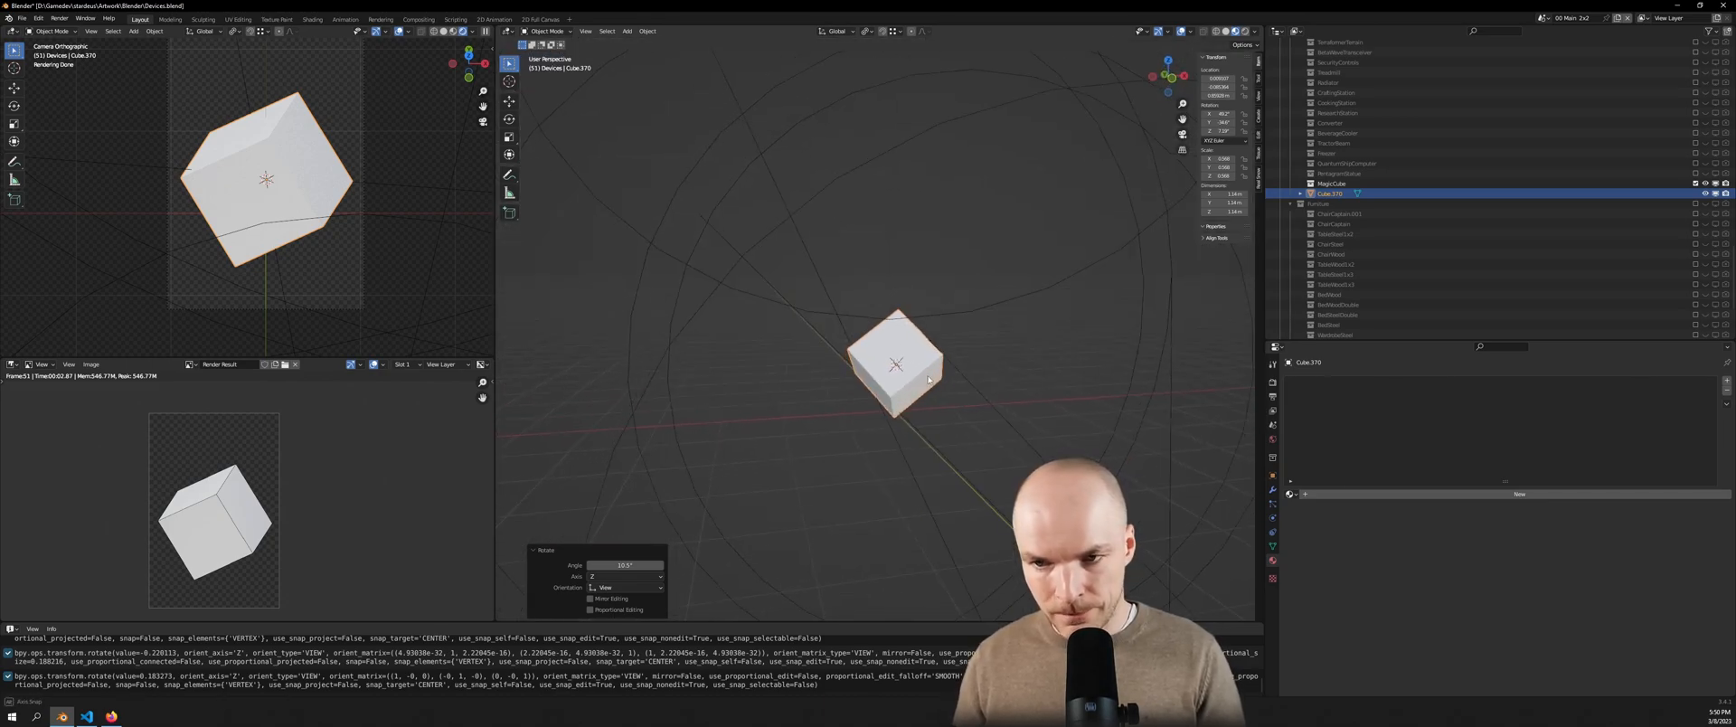
Assign the existing BlackHoleFresnel material to the cube and render the image
left_click(1293, 493)
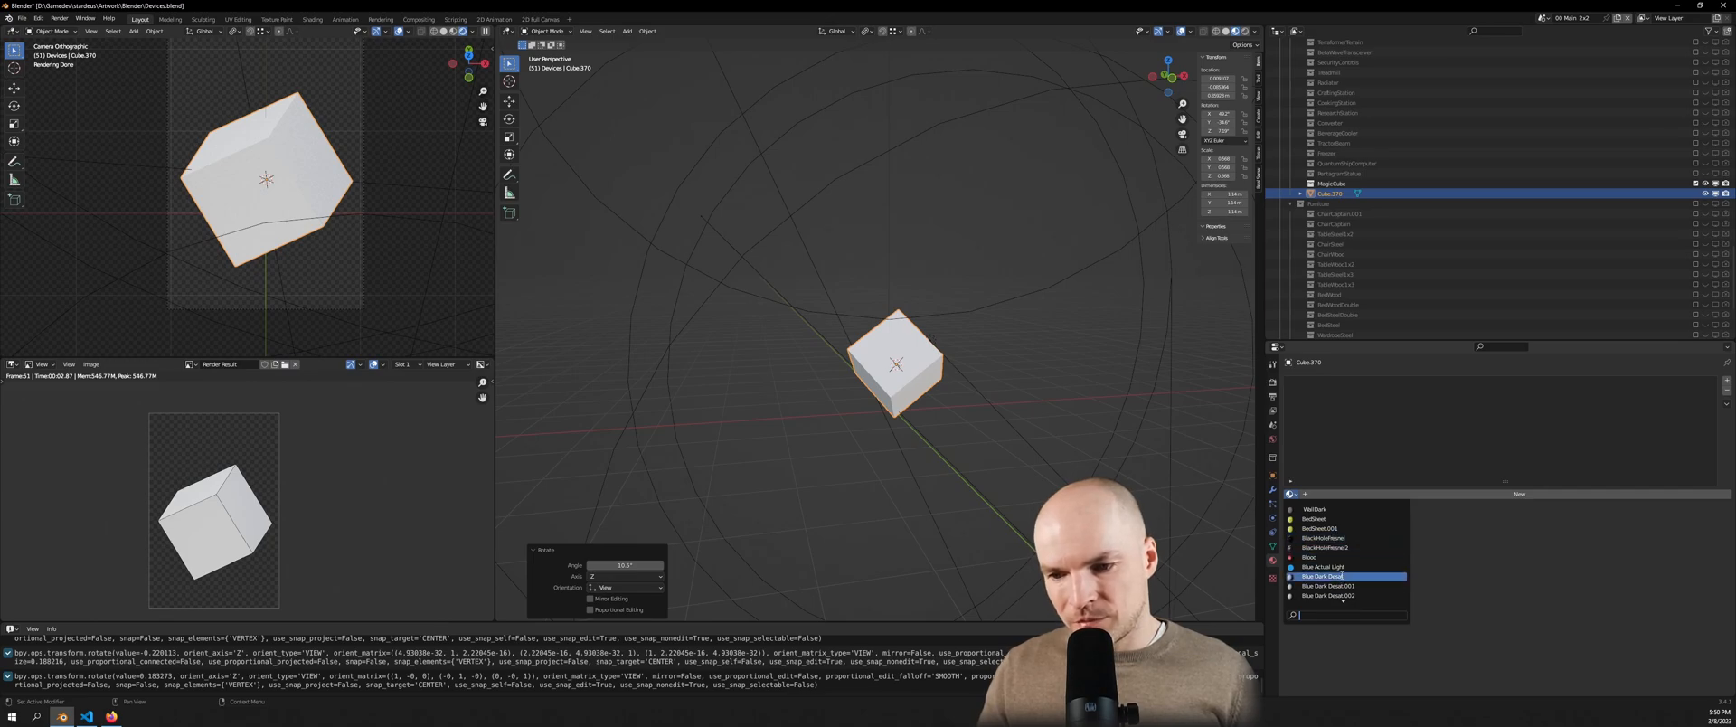
scroll(1339, 551, "down", 6)
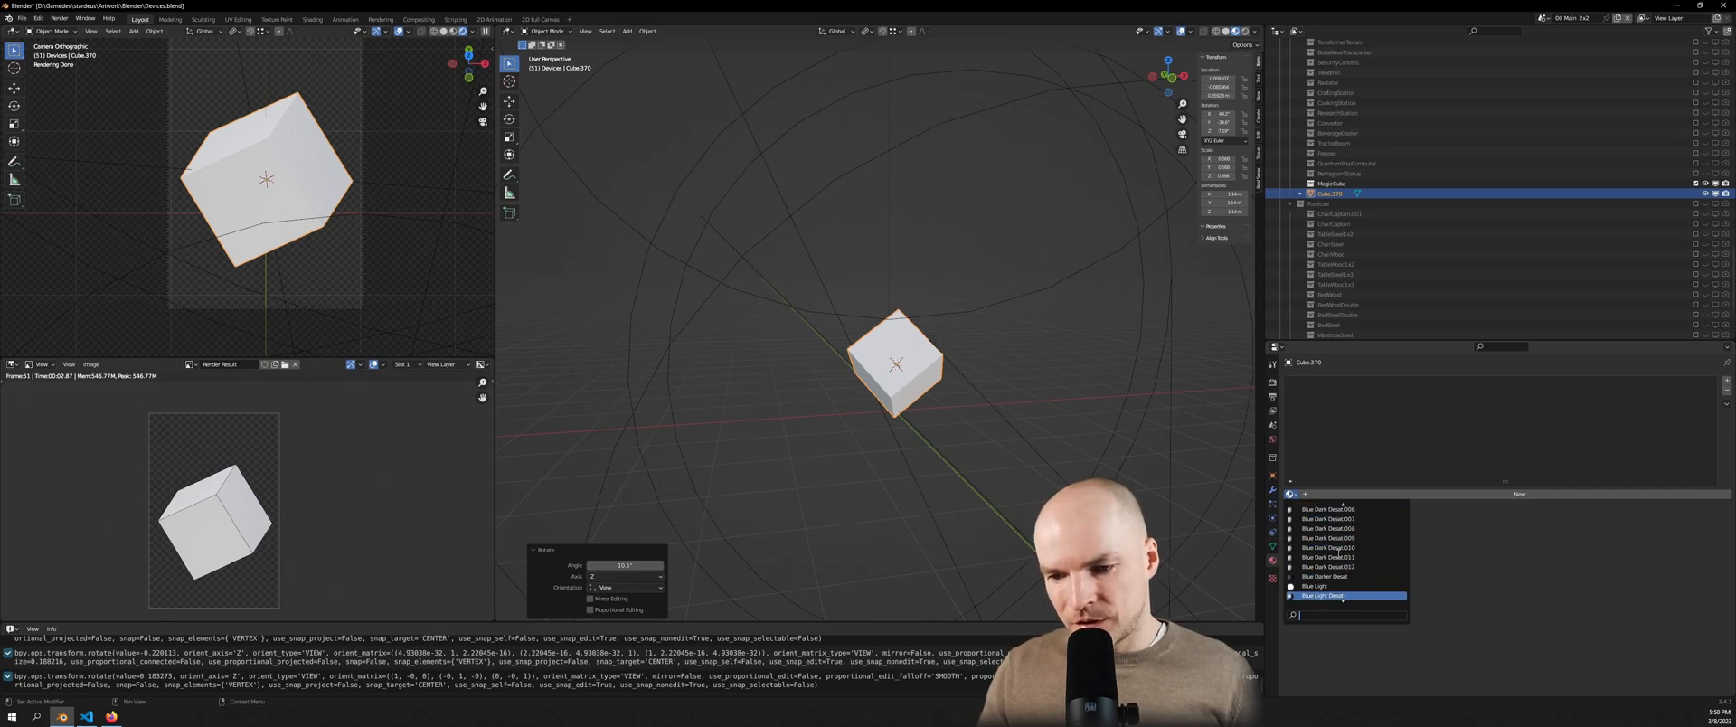
scroll(1338, 554, "up", 8)
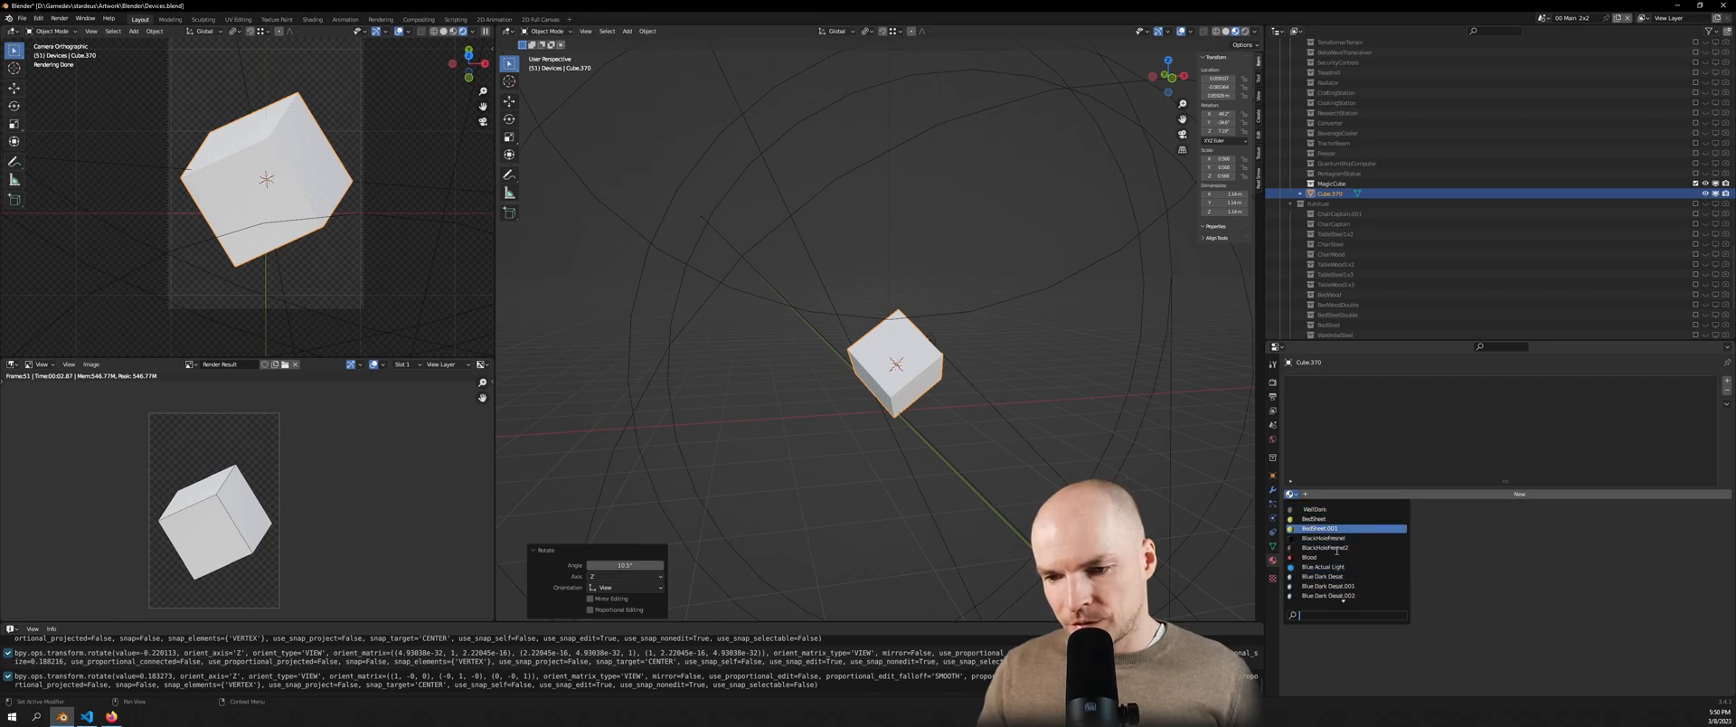
left_click(1337, 538)
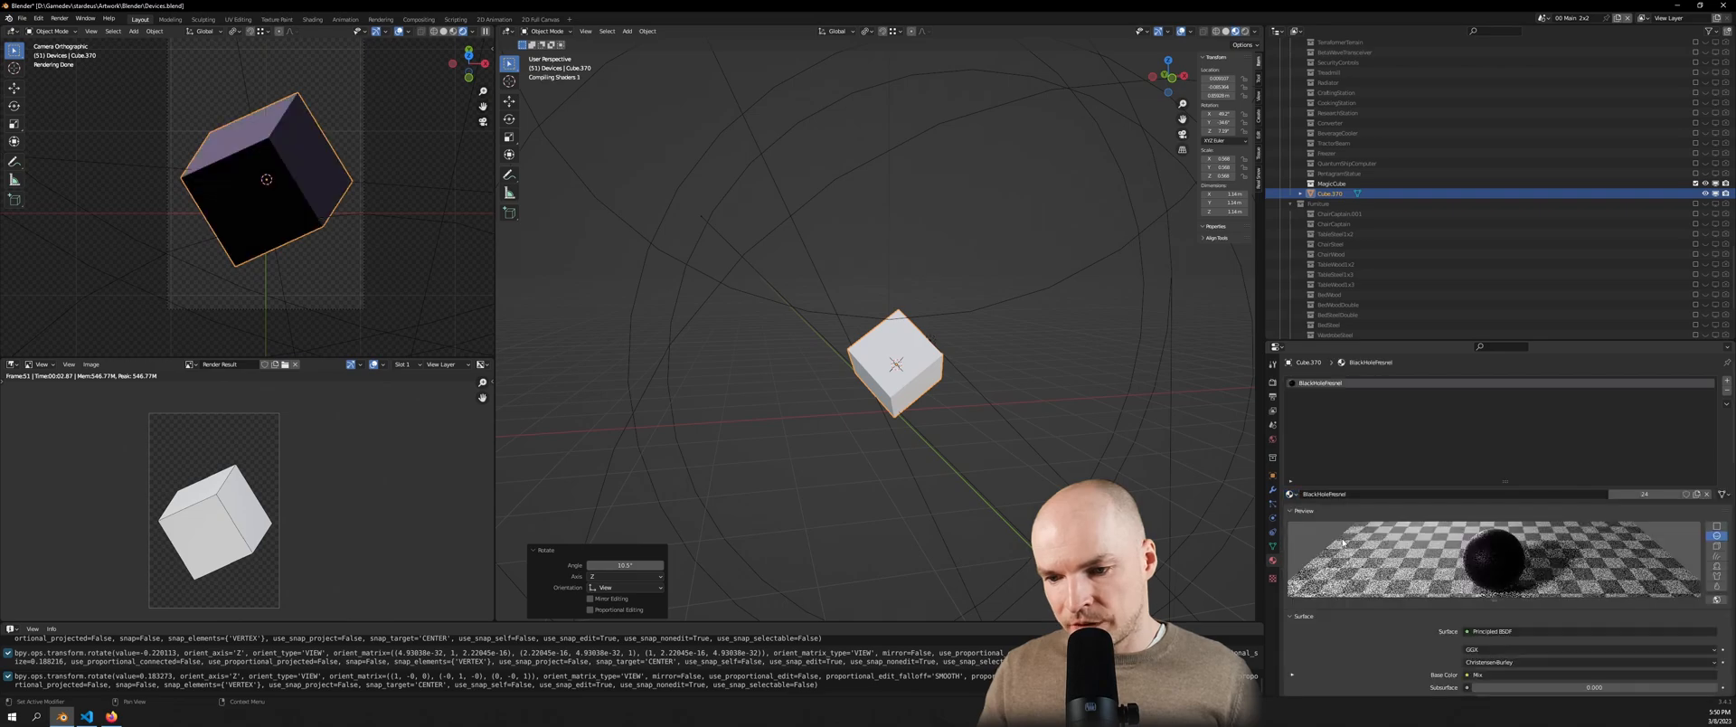
key("F12")
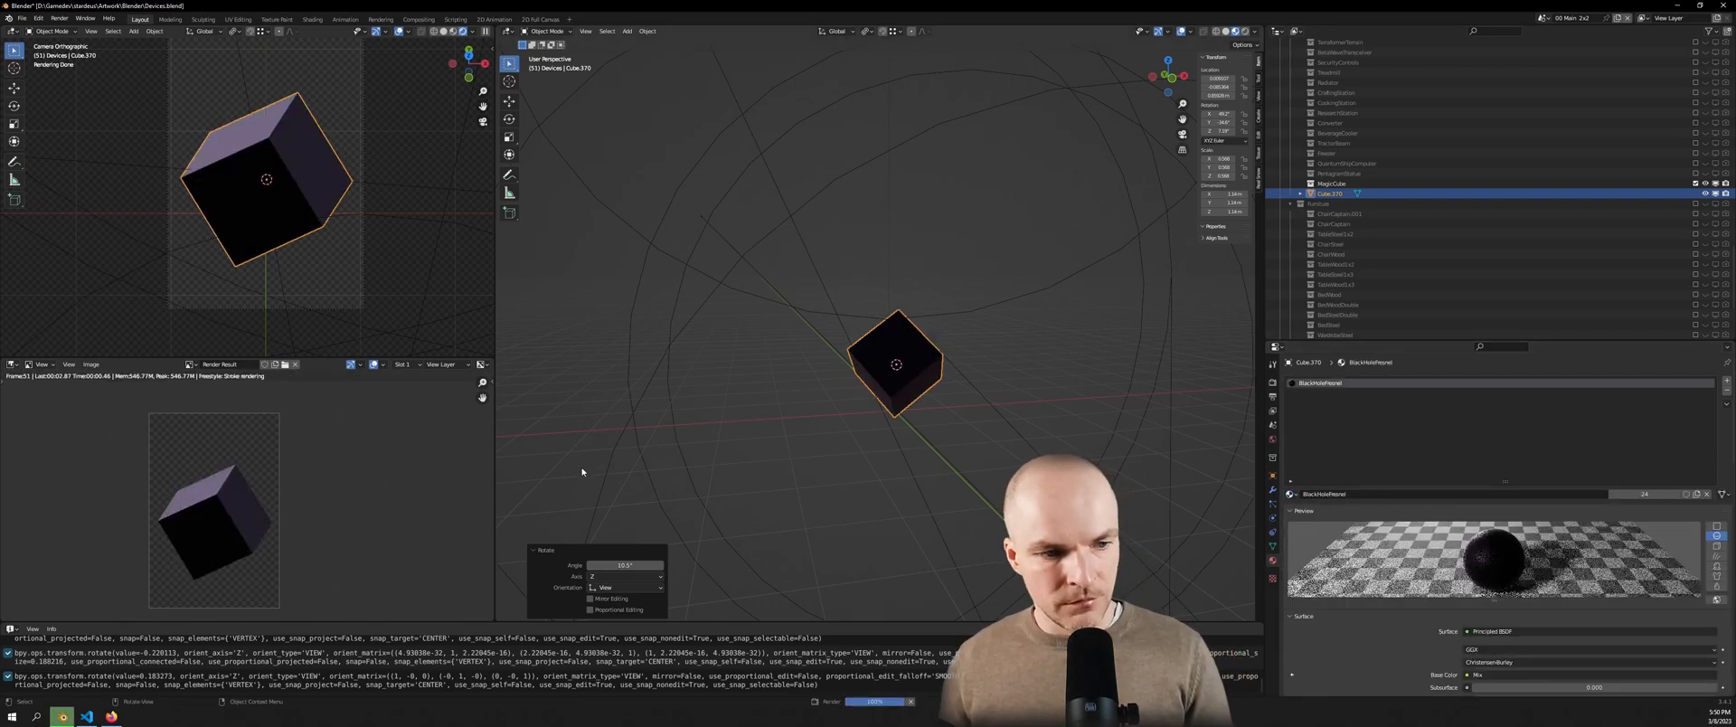
scroll(189, 496, "up", 3)
scroll(200, 486, "down", 3)
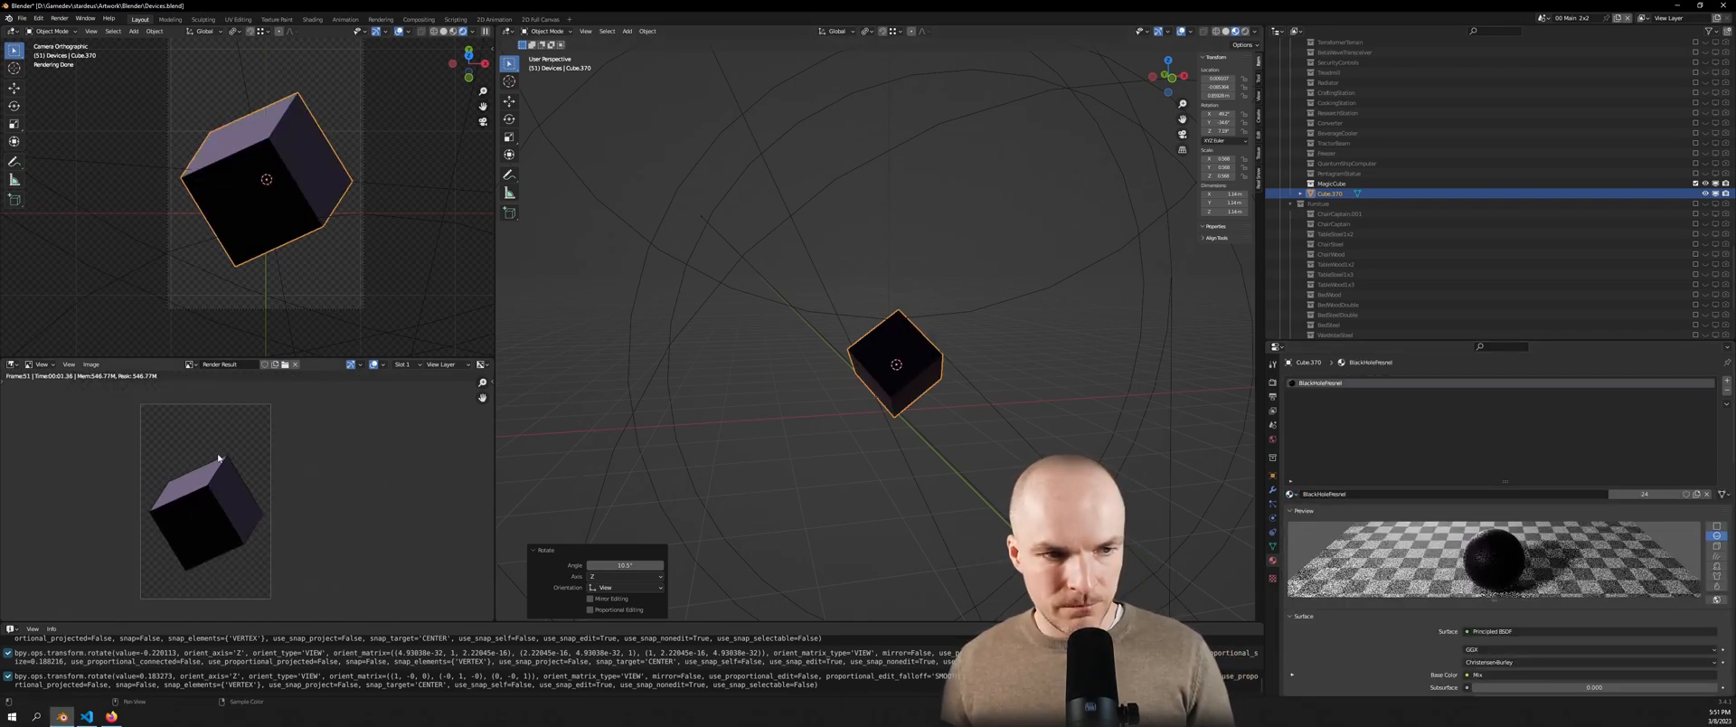
scroll(1013, 379, "up", 2)
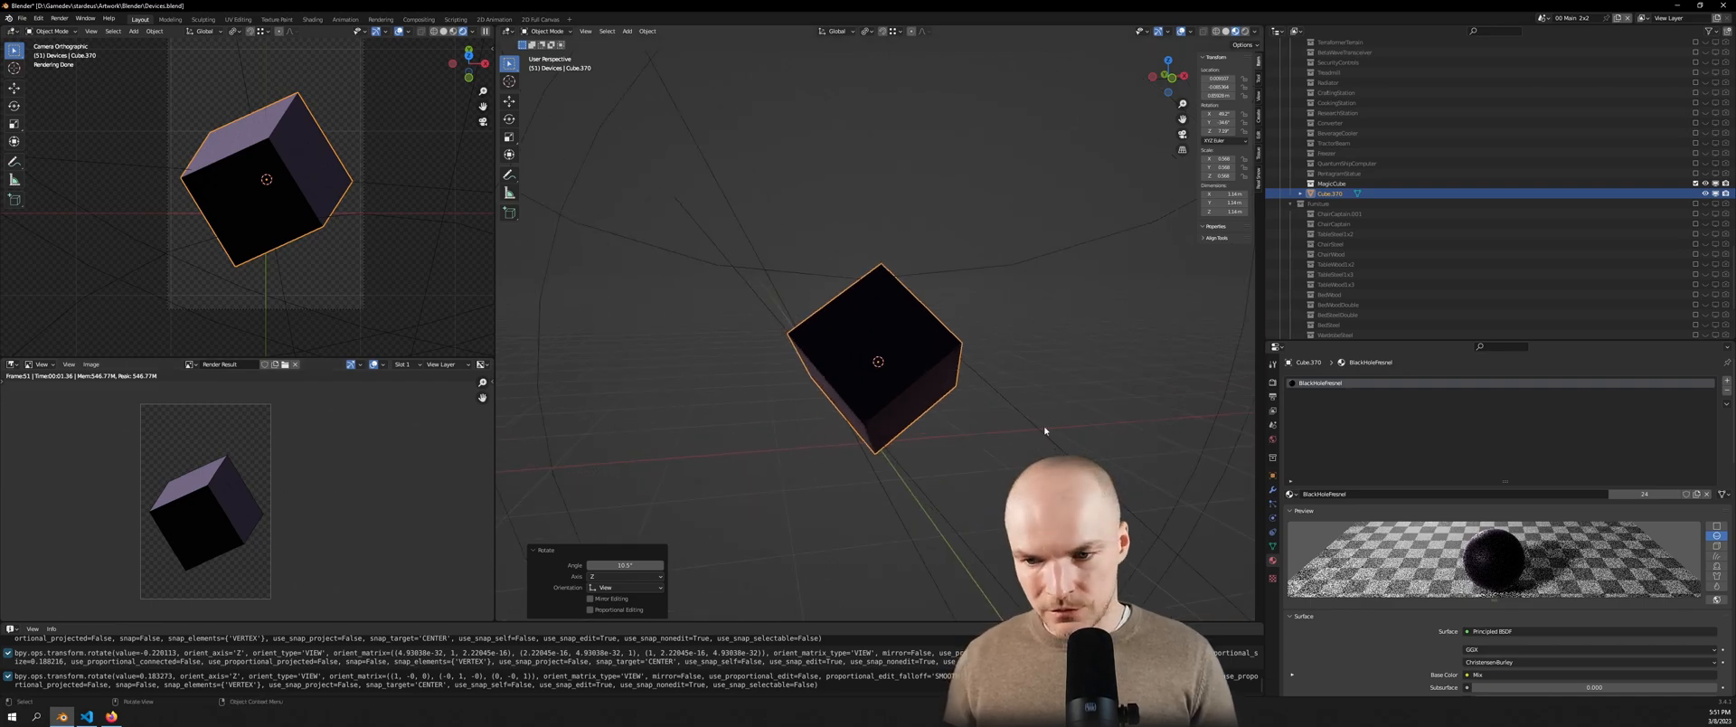
Add a Bevel modifier to the cube's edges with an amount of 0.38 m and 10 segments
left_click(1273, 490)
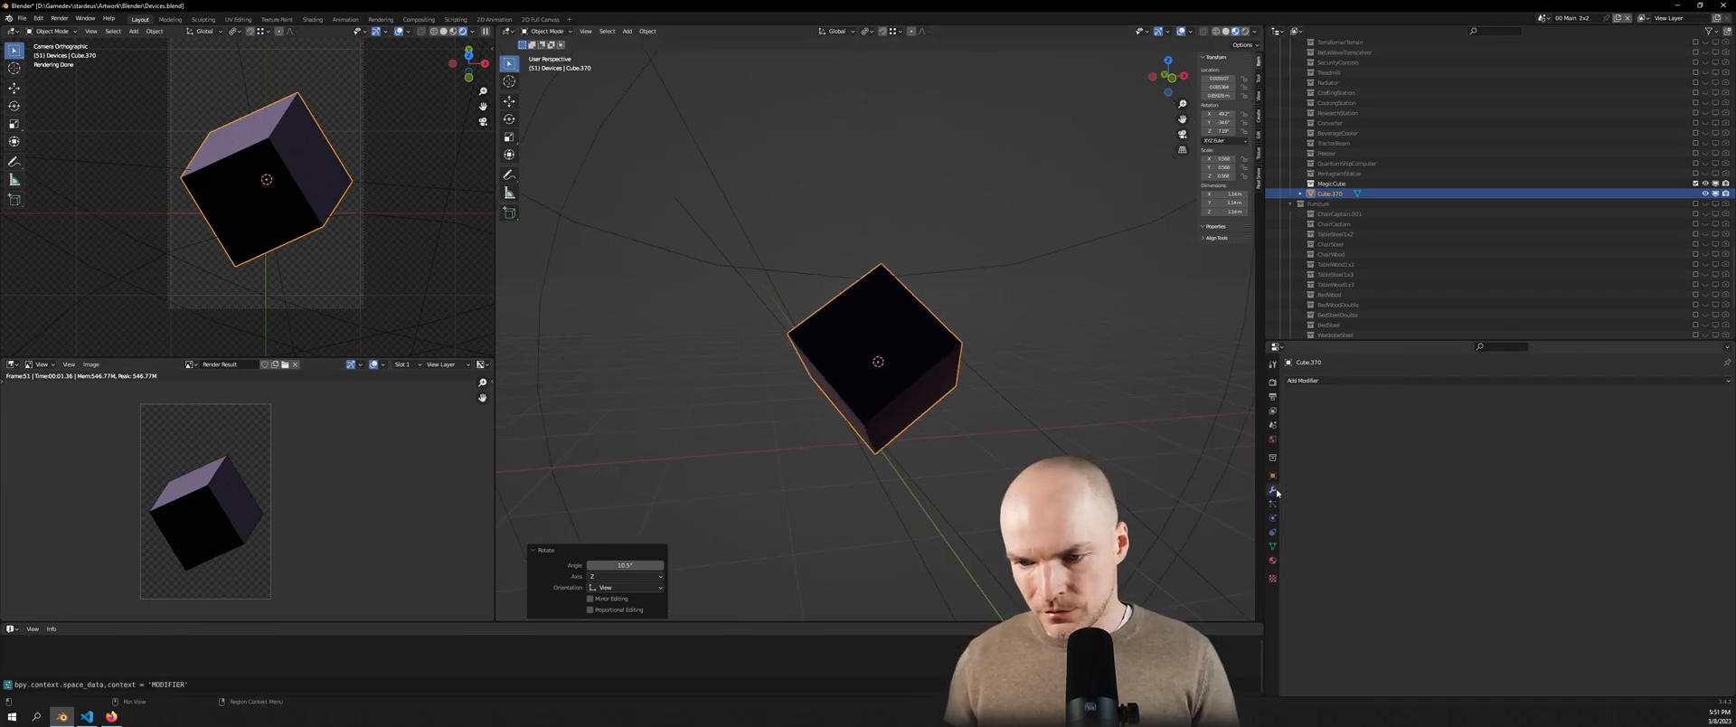
left_click(1340, 381)
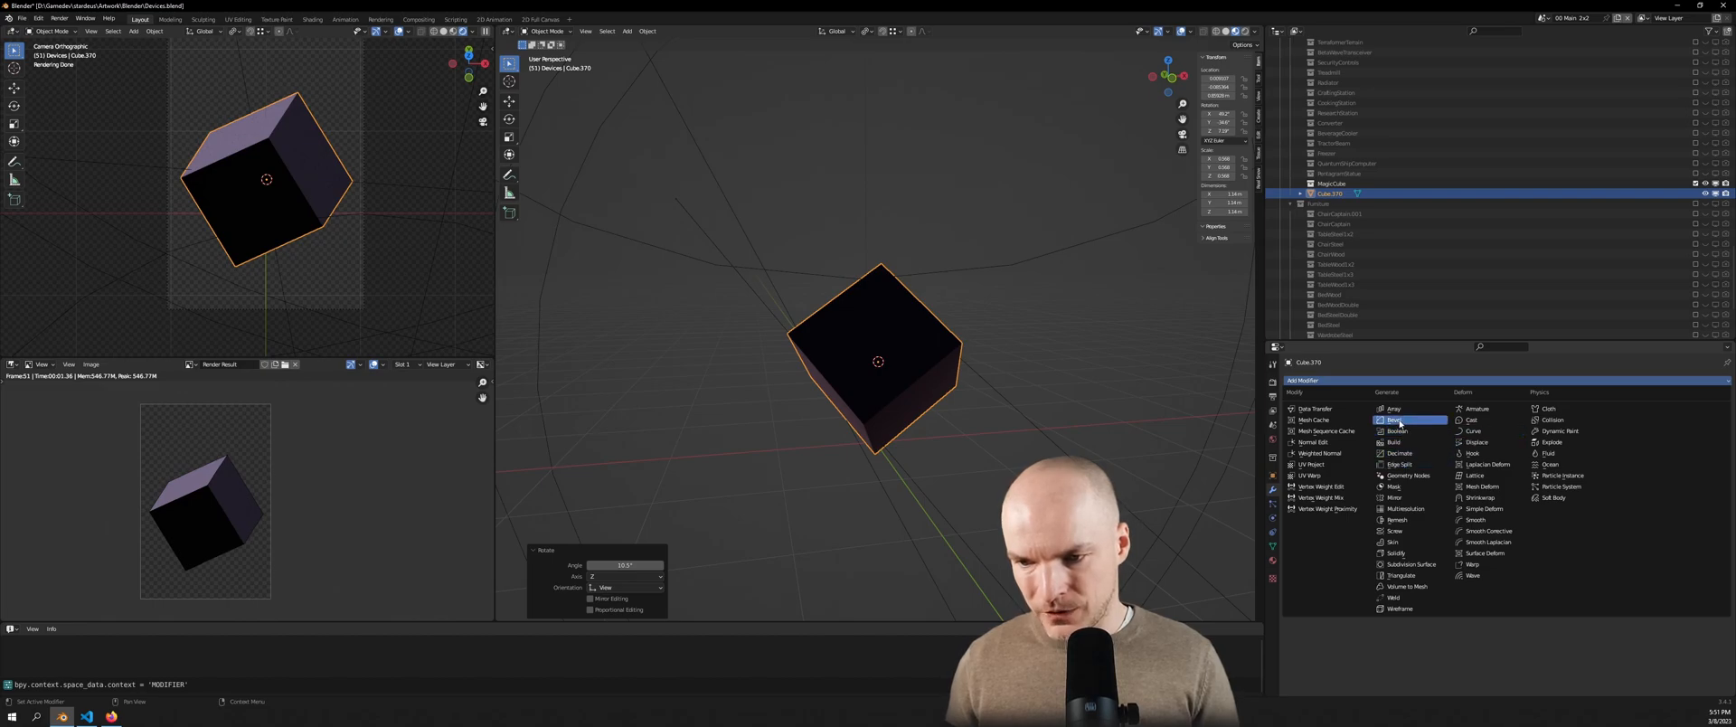
left_click(1400, 424)
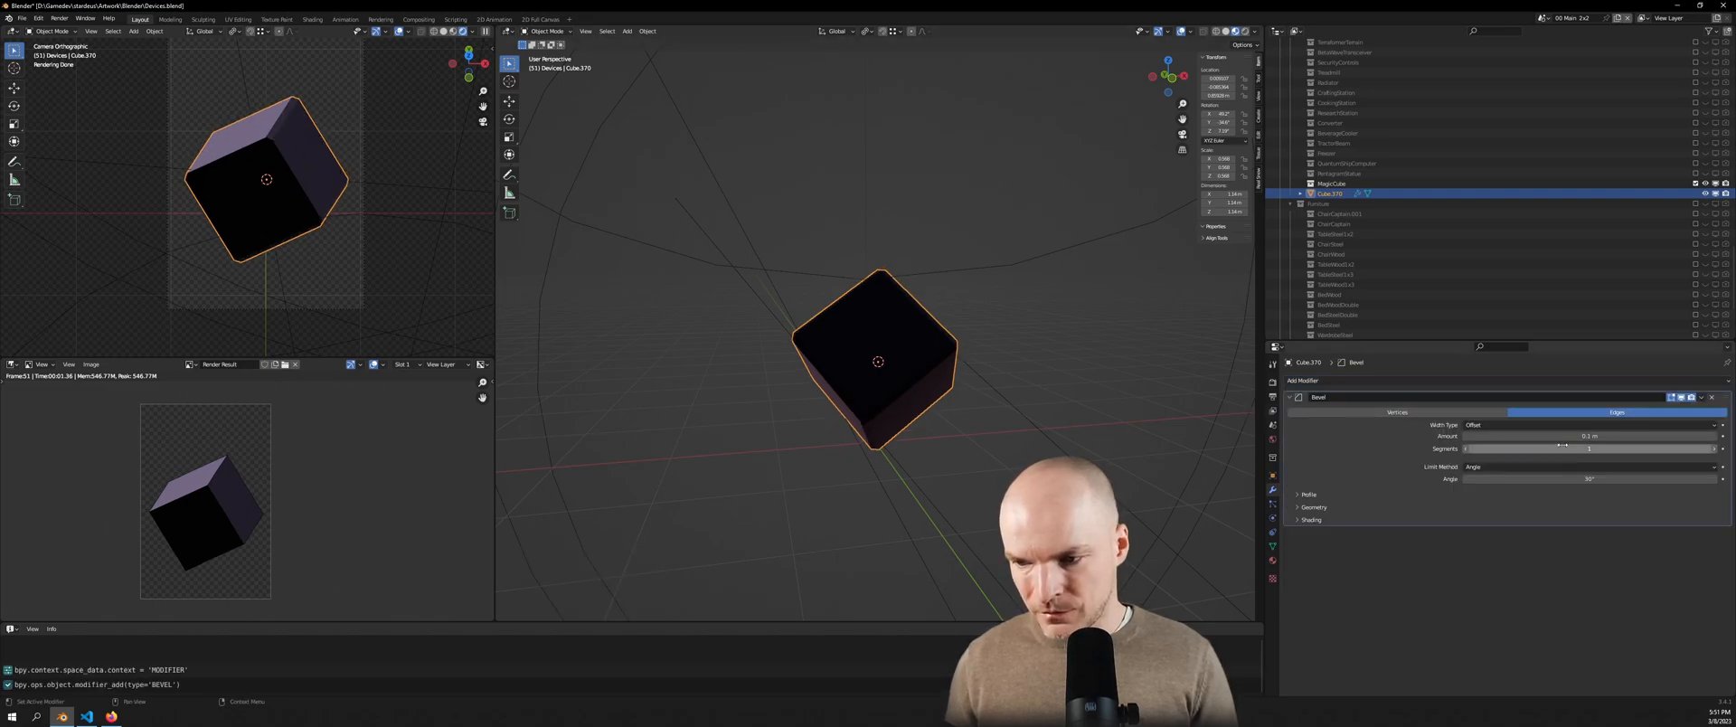
key("Return")
mouse_move(1573, 441)
left_mouse_down()
mouse_move(1614, 440)
mouse_move(1558, 448)
mouse_move(1613, 448)
mouse_move(1584, 448)
left_mouse_up()
left_click(1470, 414)
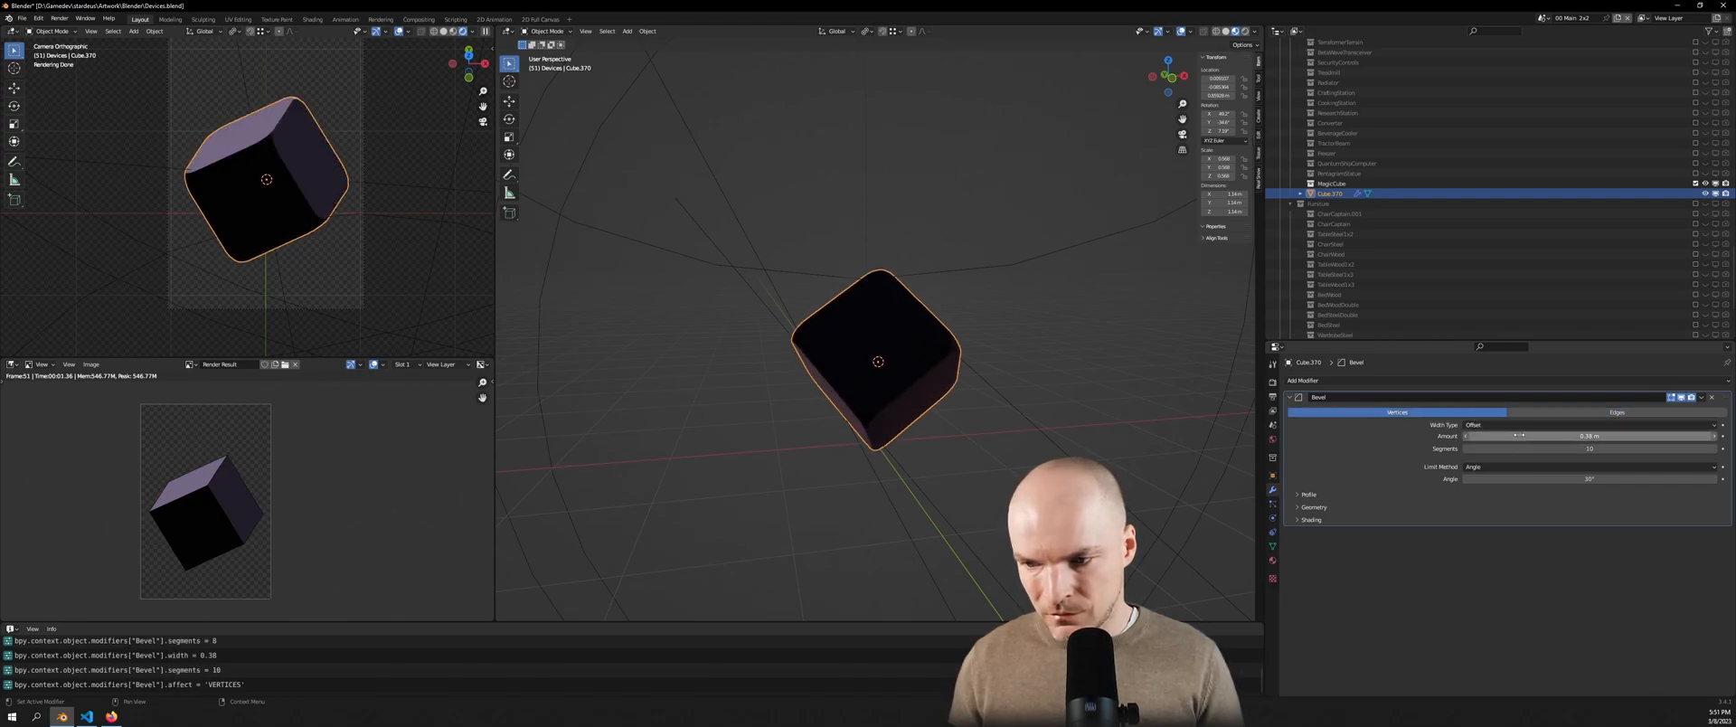
left_click(1600, 412)
Give the cube auto smooth shading and render the image
right_click(915, 327)
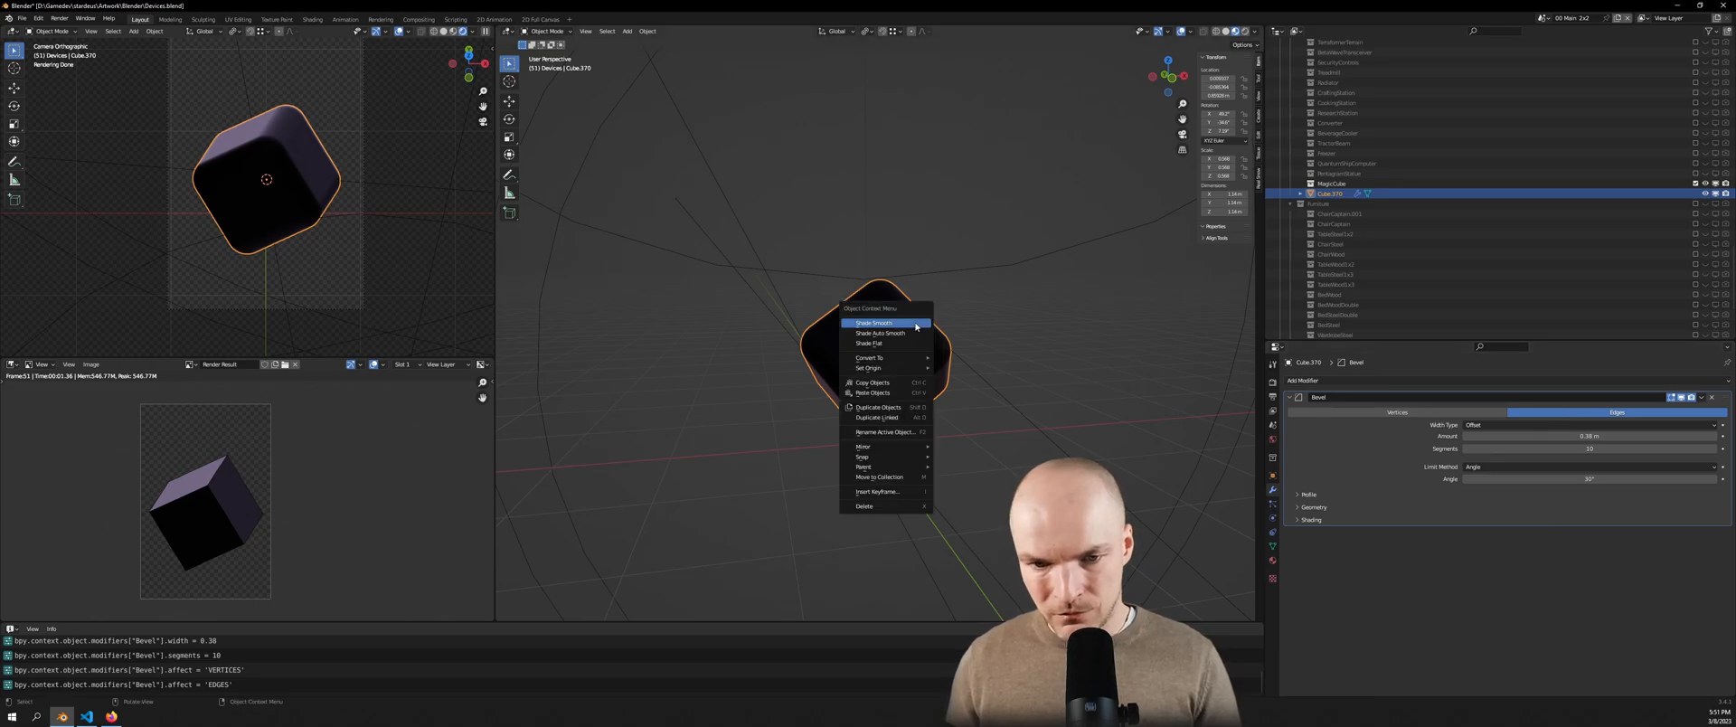
left_click(887, 342)
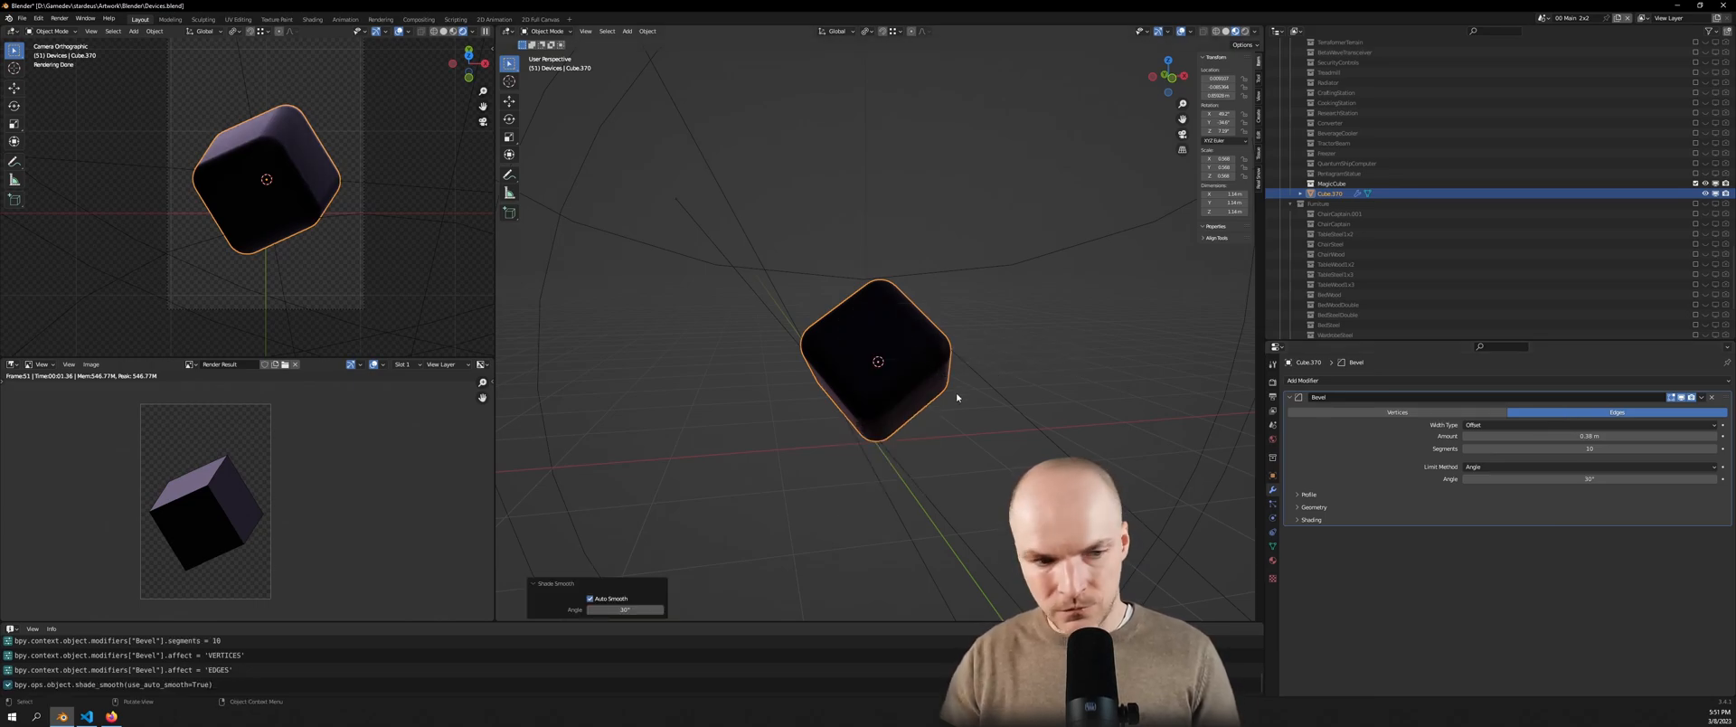
key("F12")
Examine the rounded edges and outline of the cube in the rendered image up close
scroll(210, 516, "up", 3)
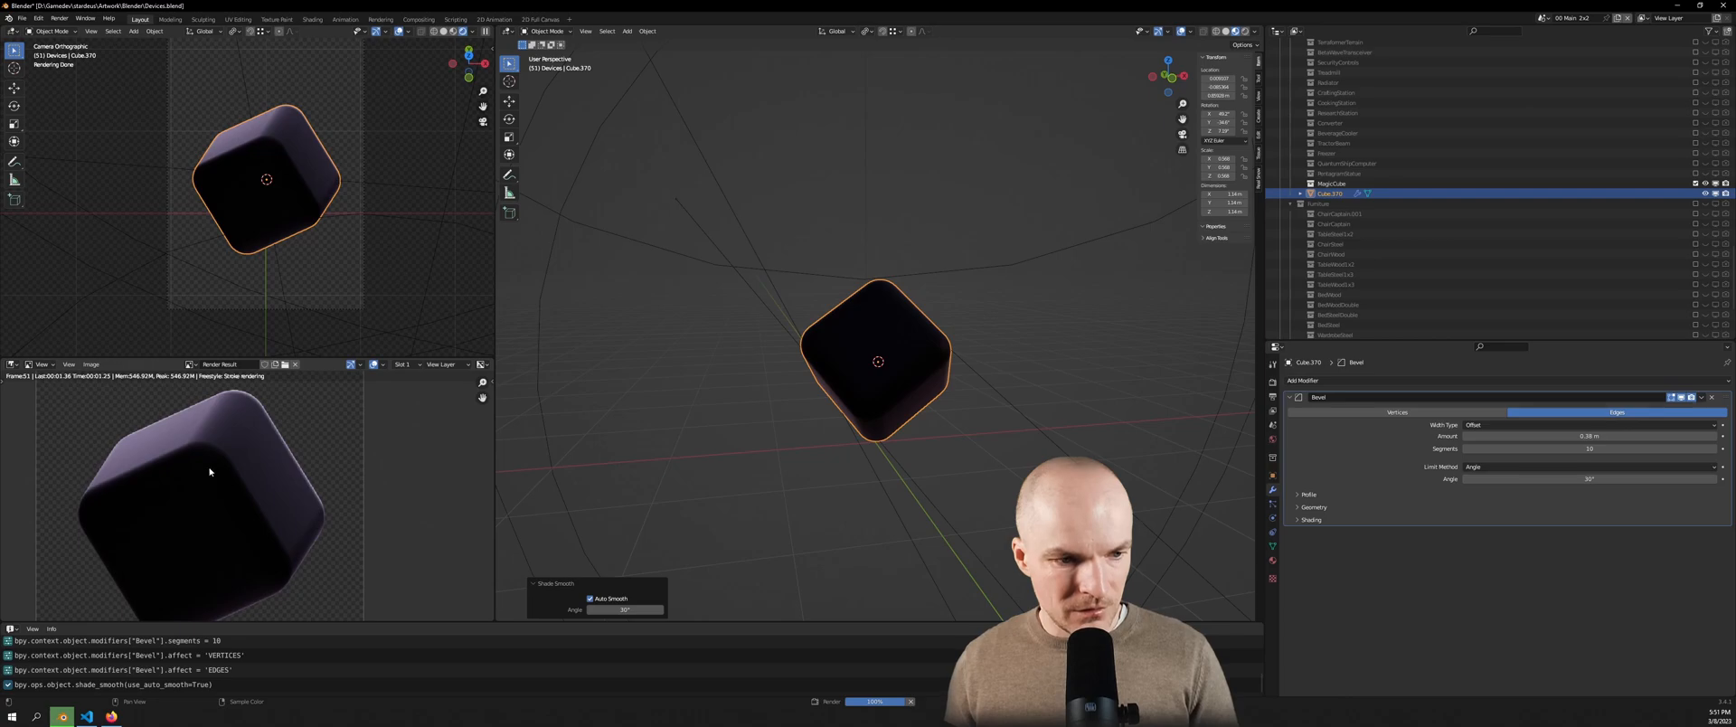
scroll(209, 473, "down", 2)
scroll(252, 461, "up", 3)
scroll(249, 437, "down", 2)
scroll(208, 432, "up", 4)
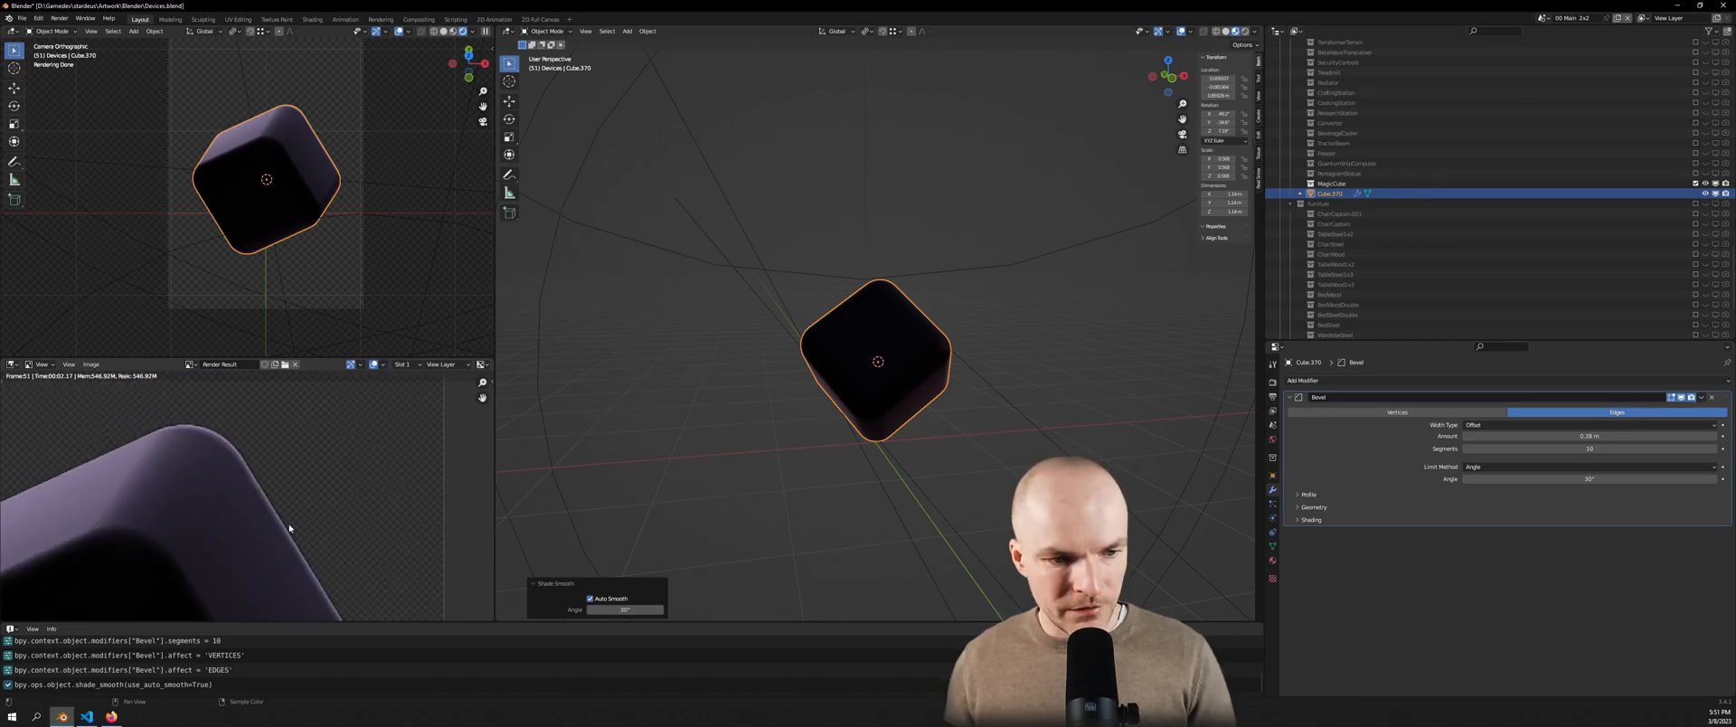
scroll(284, 523, "down", 7)
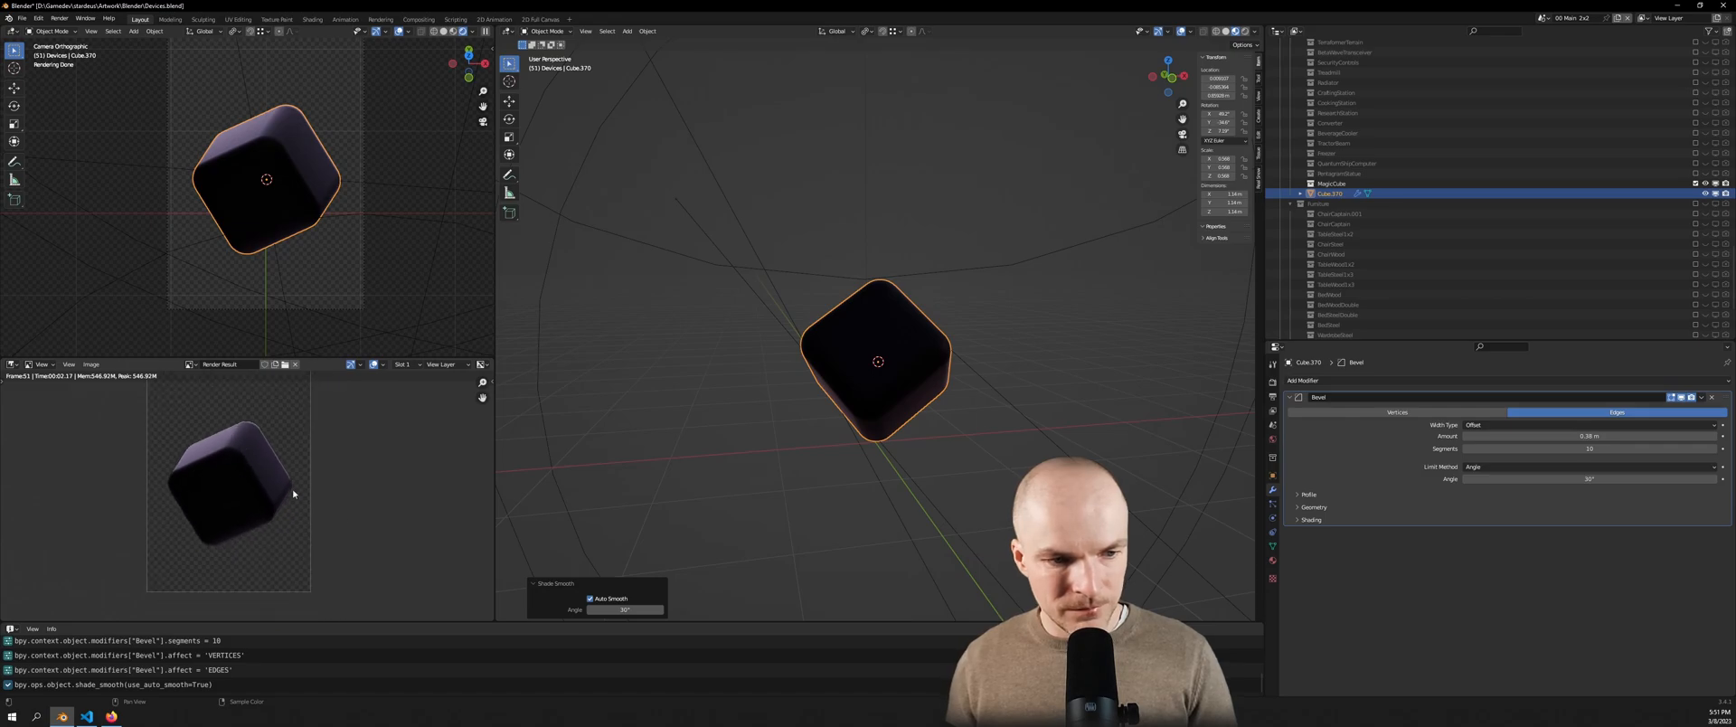
scroll(879, 358, "up", 2)
scroll(891, 352, "down", 2)
Apply the Bevel modifier to turn the cube's rounded edges into real mesh geometry
key("Tab")
key("Tab")
mouse_move(899, 351)
middle_mouse_down()
mouse_move(915, 352)
mouse_move(890, 411)
mouse_move(905, 338)
middle_mouse_up()
key("Tab")
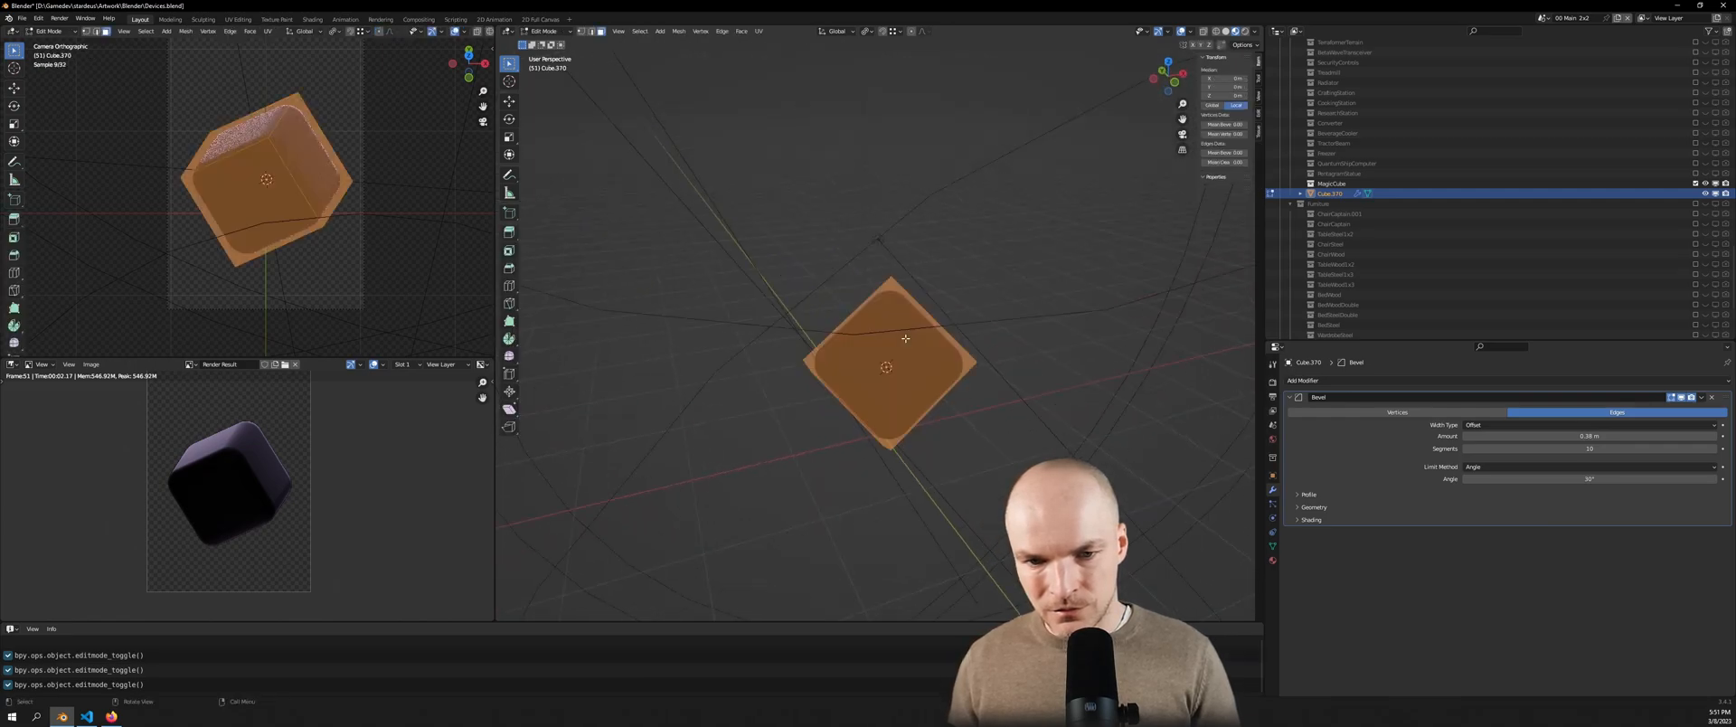
key("Escape")
scroll(914, 349, "up", 3)
scroll(915, 349, "down", 3)
key("Tab")
scroll(937, 354, "down", 2)
mouse_move(937, 357)
middle_mouse_down()
mouse_move(907, 335)
mouse_move(917, 349)
middle_mouse_up()
left_click(1704, 398)
left_click(1679, 408)
Add seven evenly spaced loop cuts across the flat front face of the cube without sliding them
key("Tab")
scroll(873, 350, "up", 2)
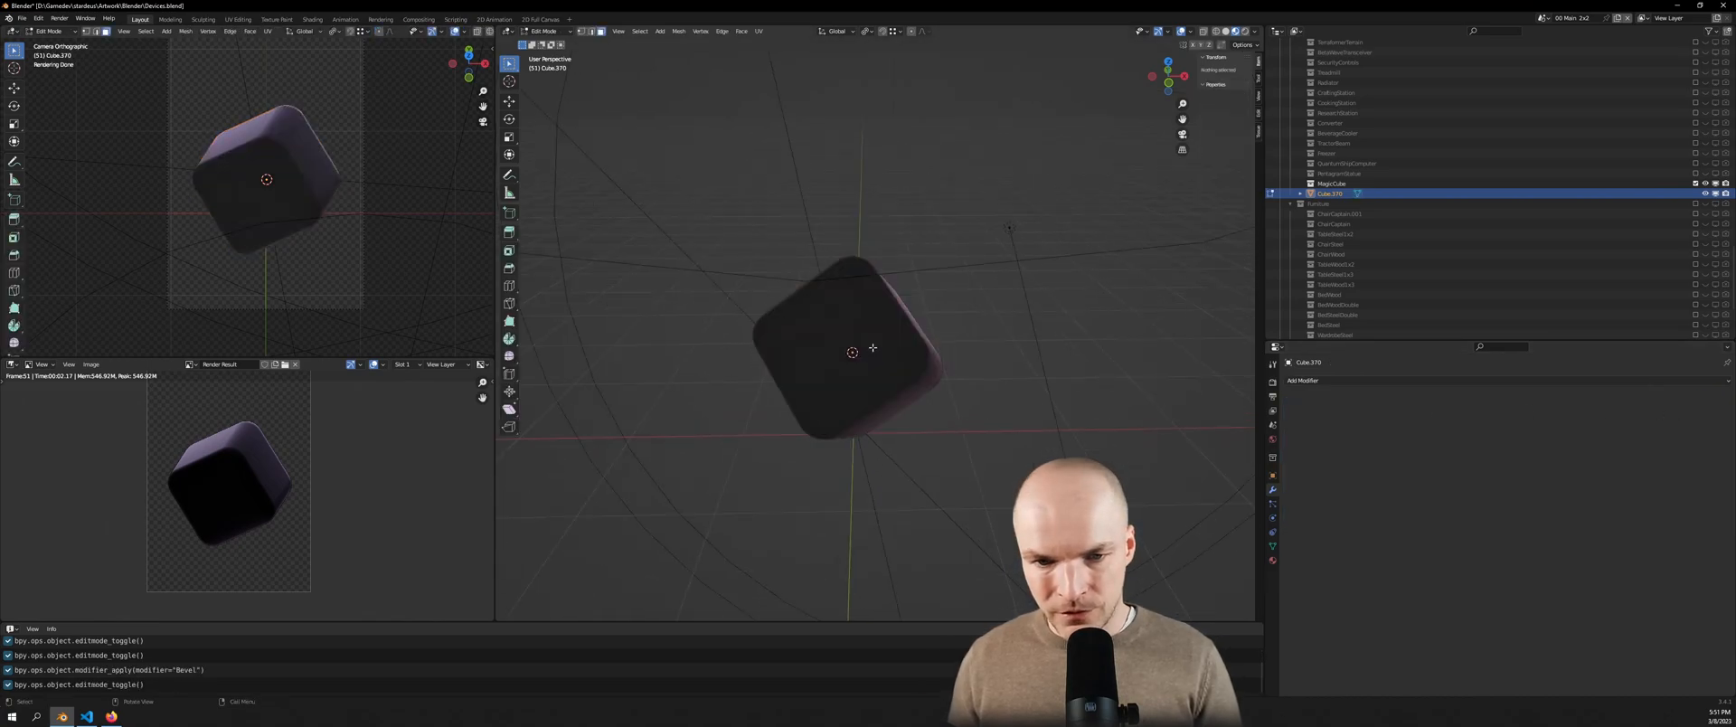
left_click(837, 320)
key("ctrl+r")
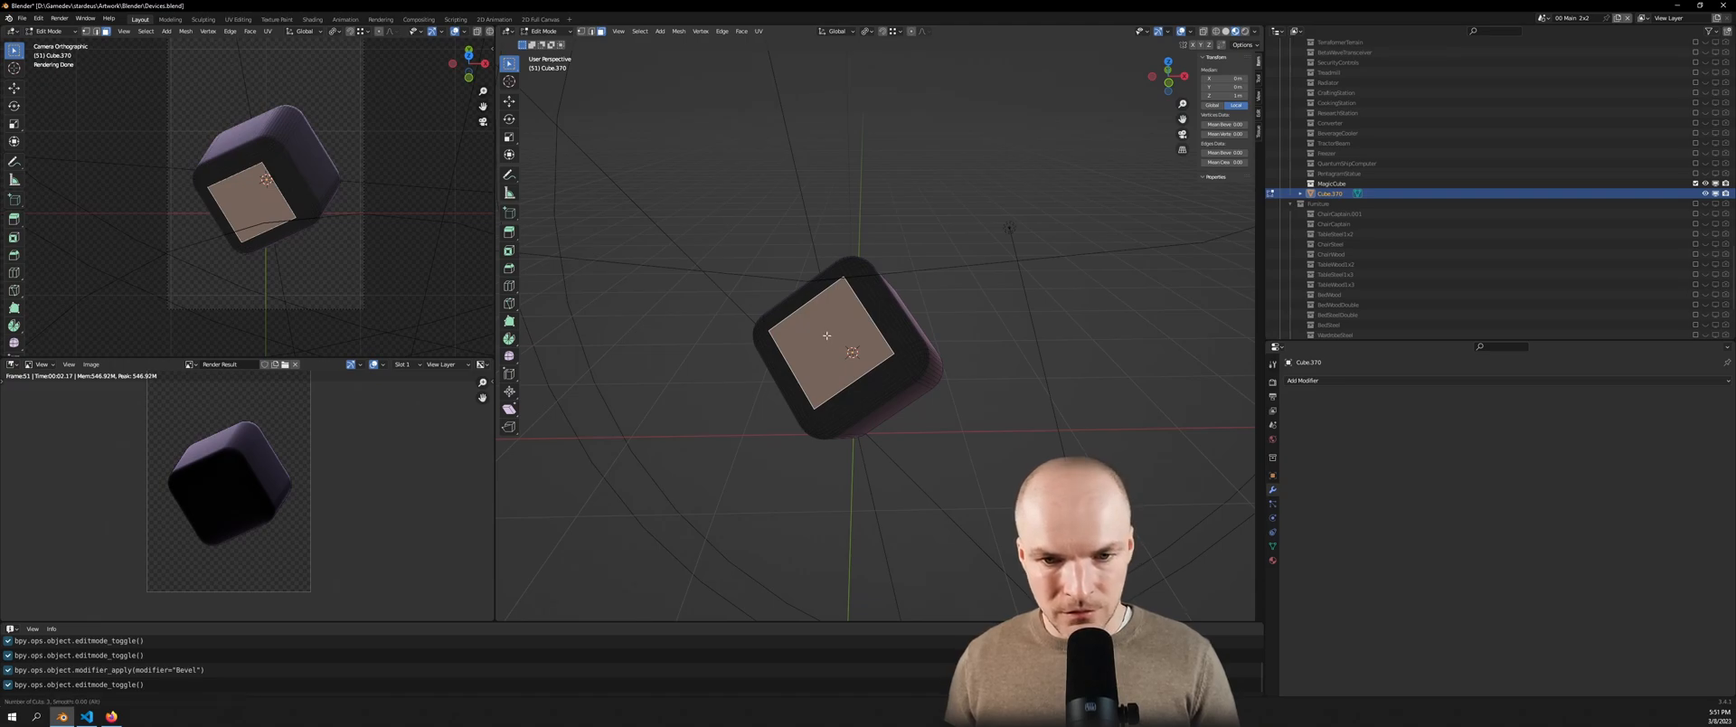
scroll(841, 343, "up", 1)
scroll(870, 357, "up", 4)
left_click(875, 361)
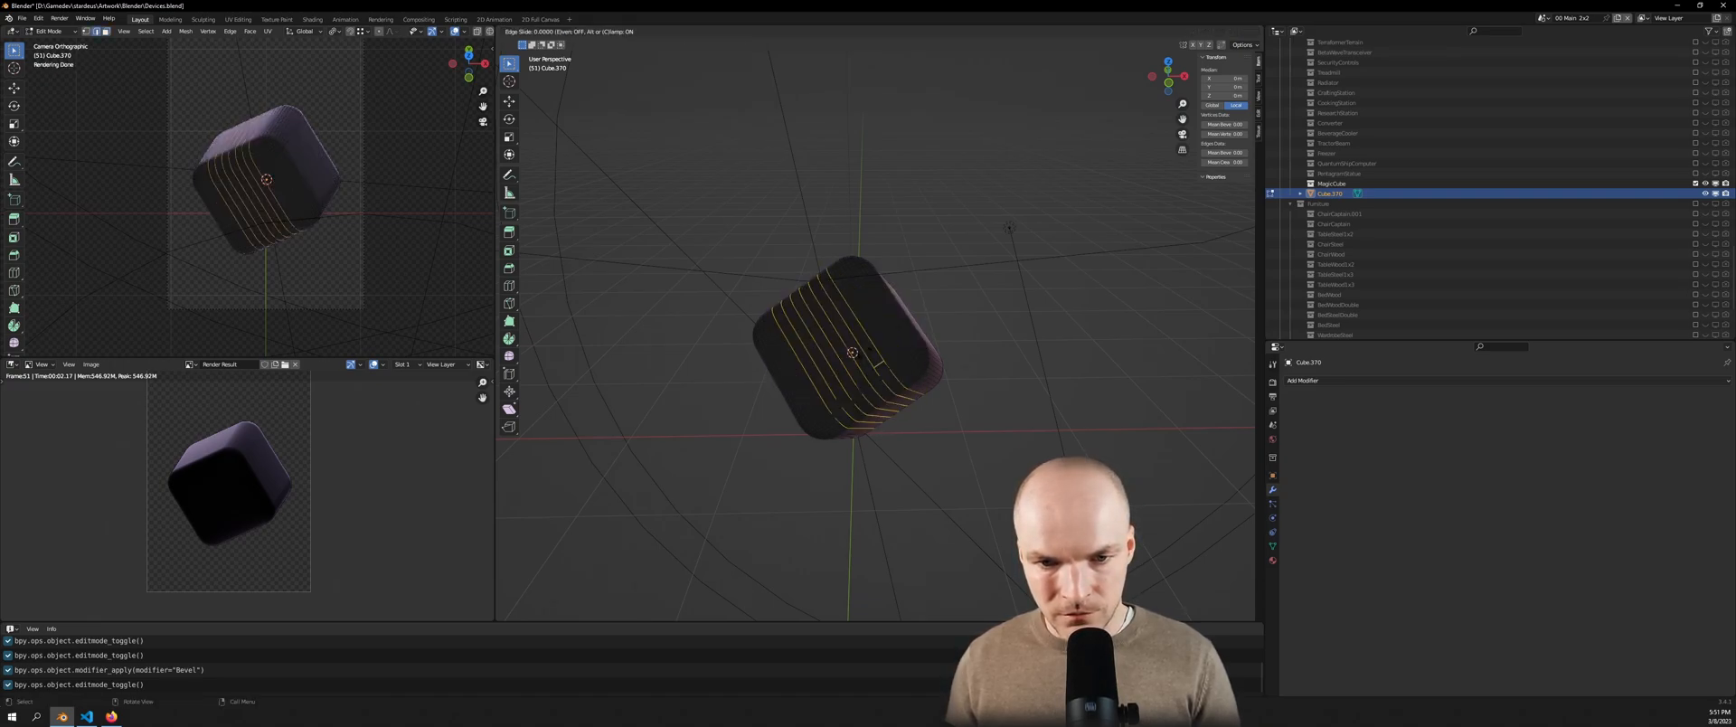
right_click(865, 352)
scroll(874, 343, "up", 3)
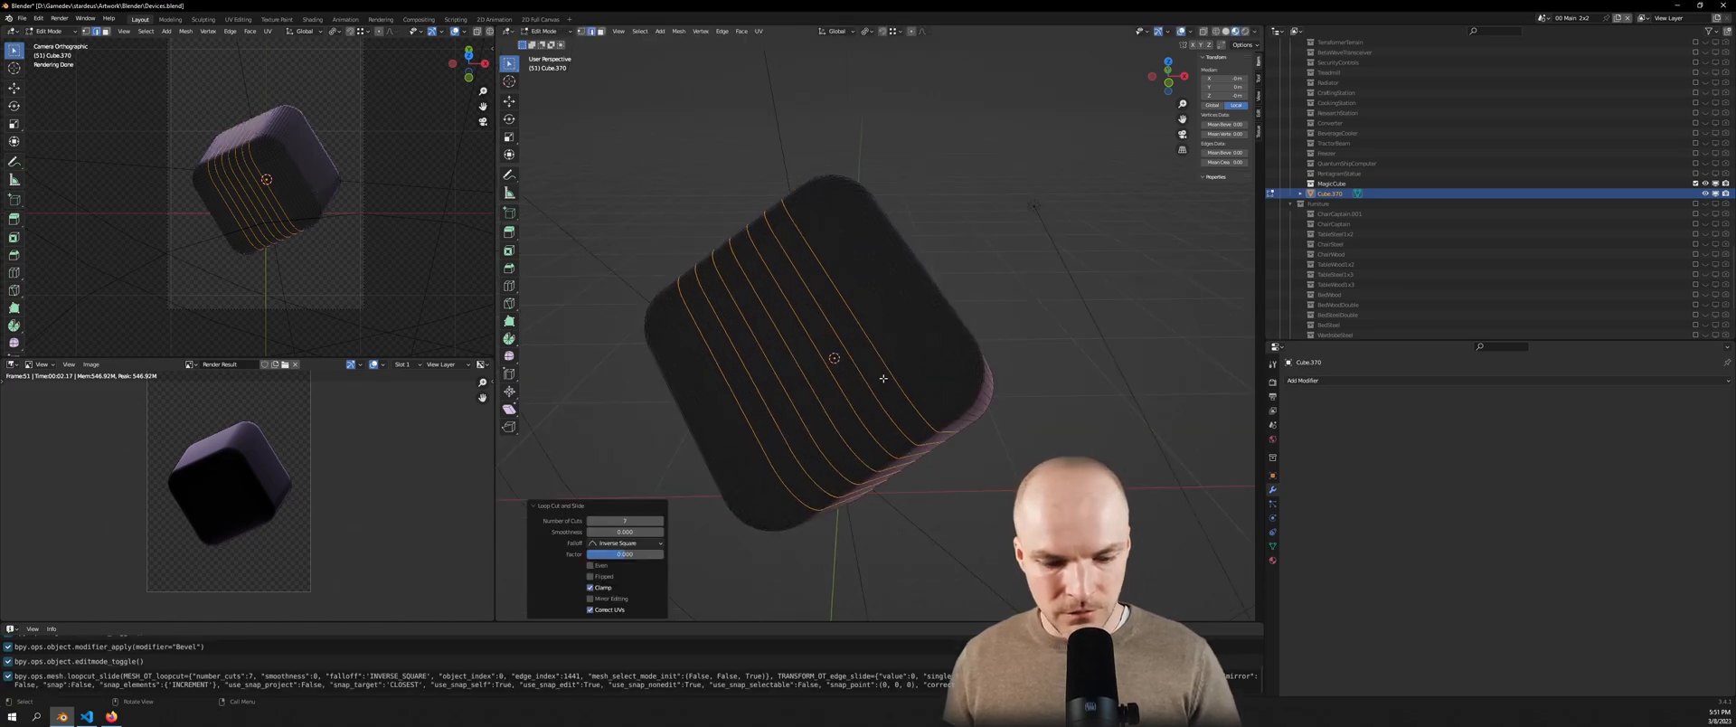
Select the face loop beside the outermost of the new cuts around the cube and inset it slightly
key("3")
left_click(885, 384, "alt")
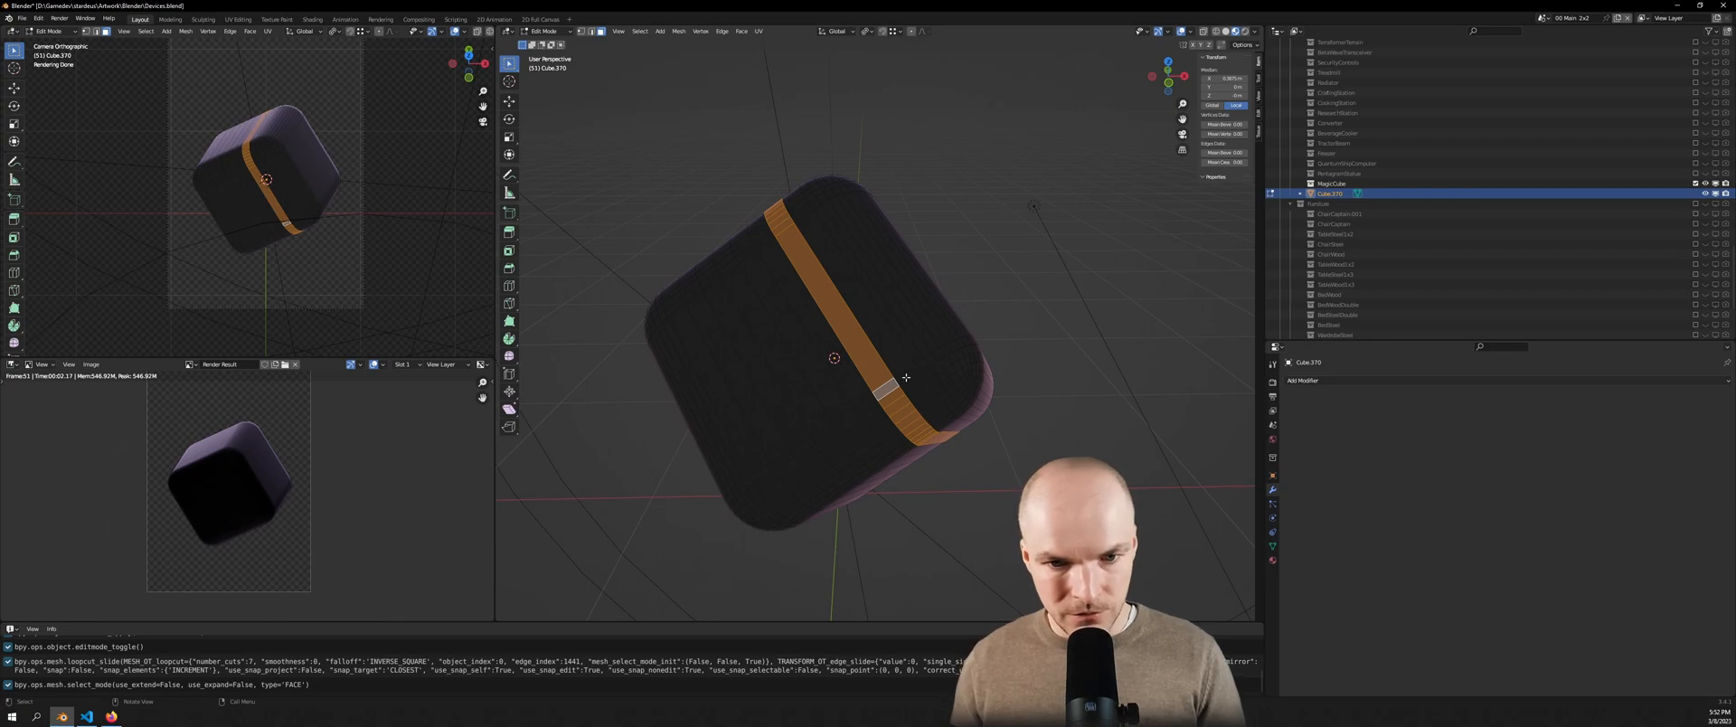
scroll(911, 377, "up", 1)
key("i")
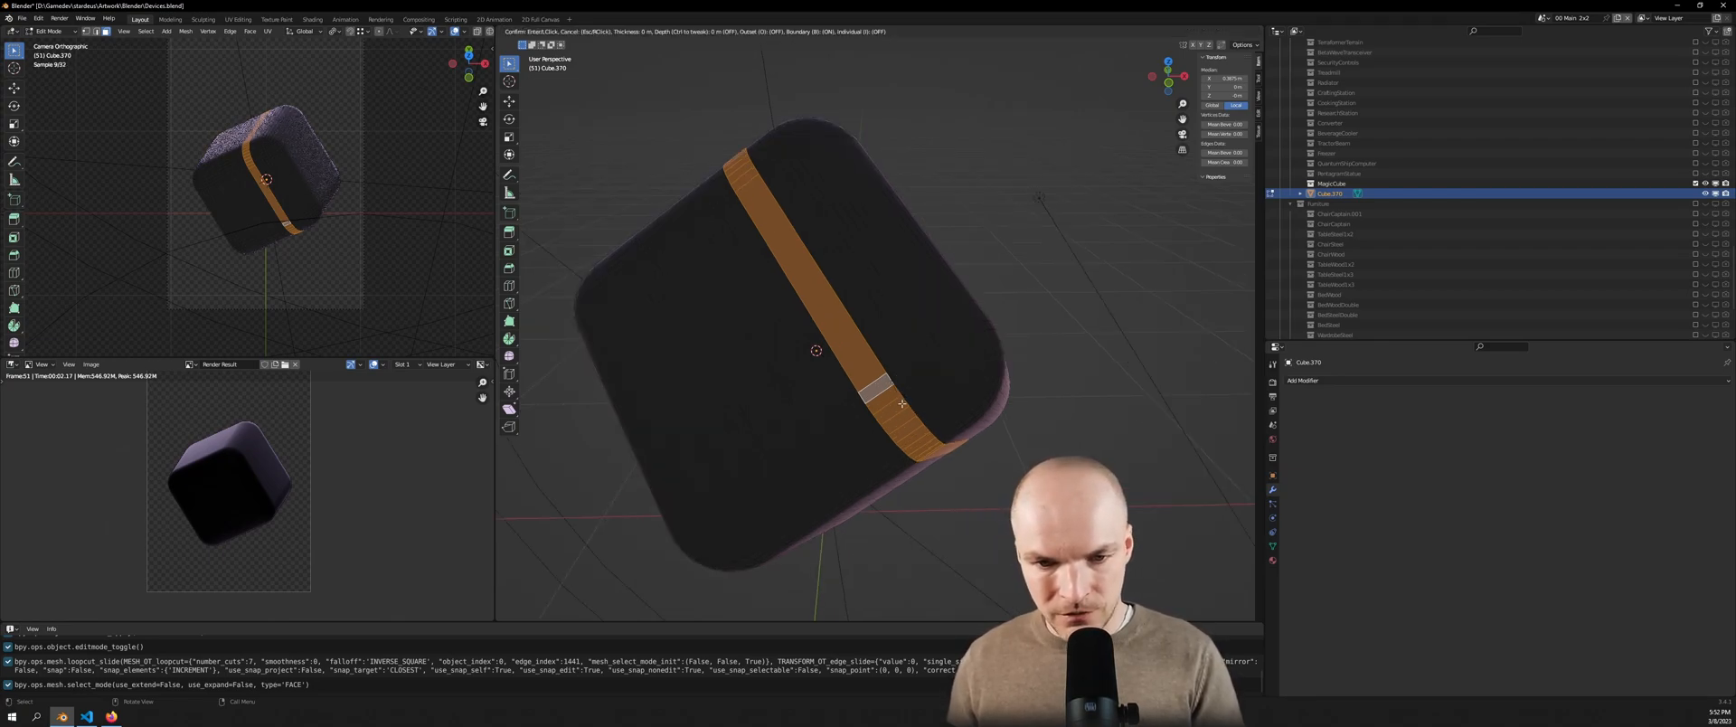
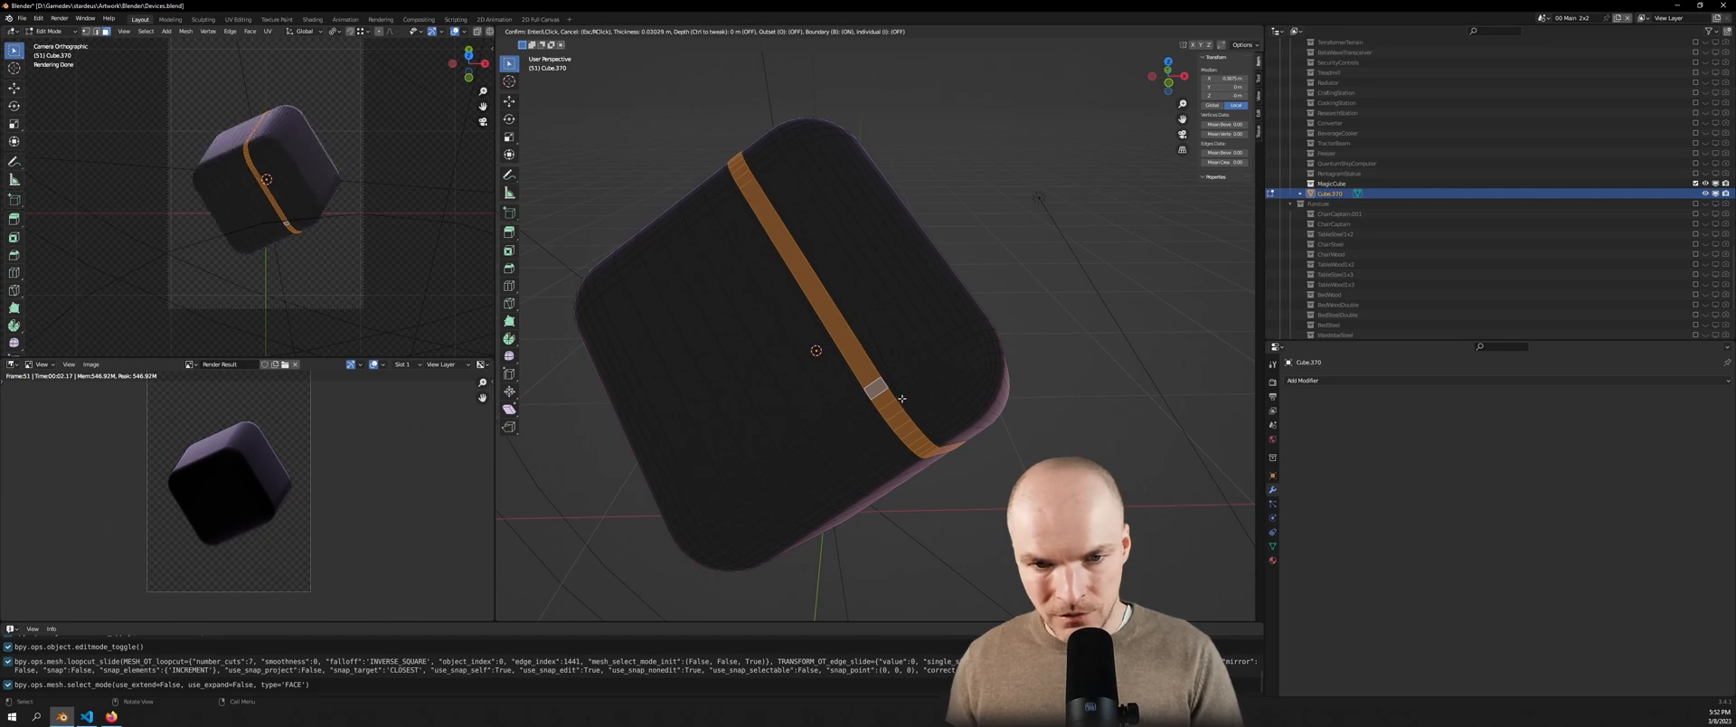
Inset the selected face band around the cube by about 0.03 m and extrude it inward along normals about 0.05 m
left_click(901, 398)
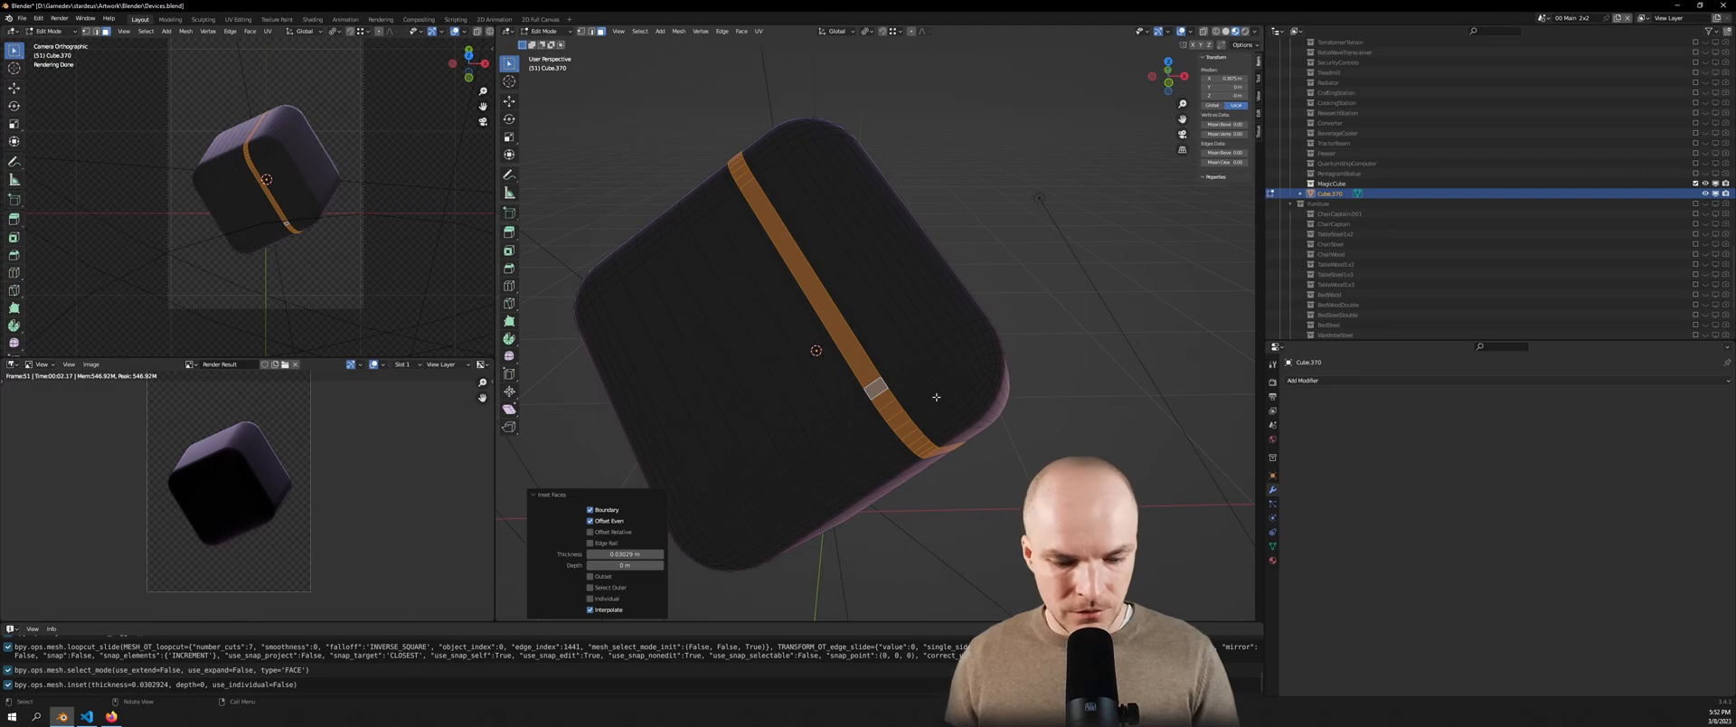
key("alt+e")
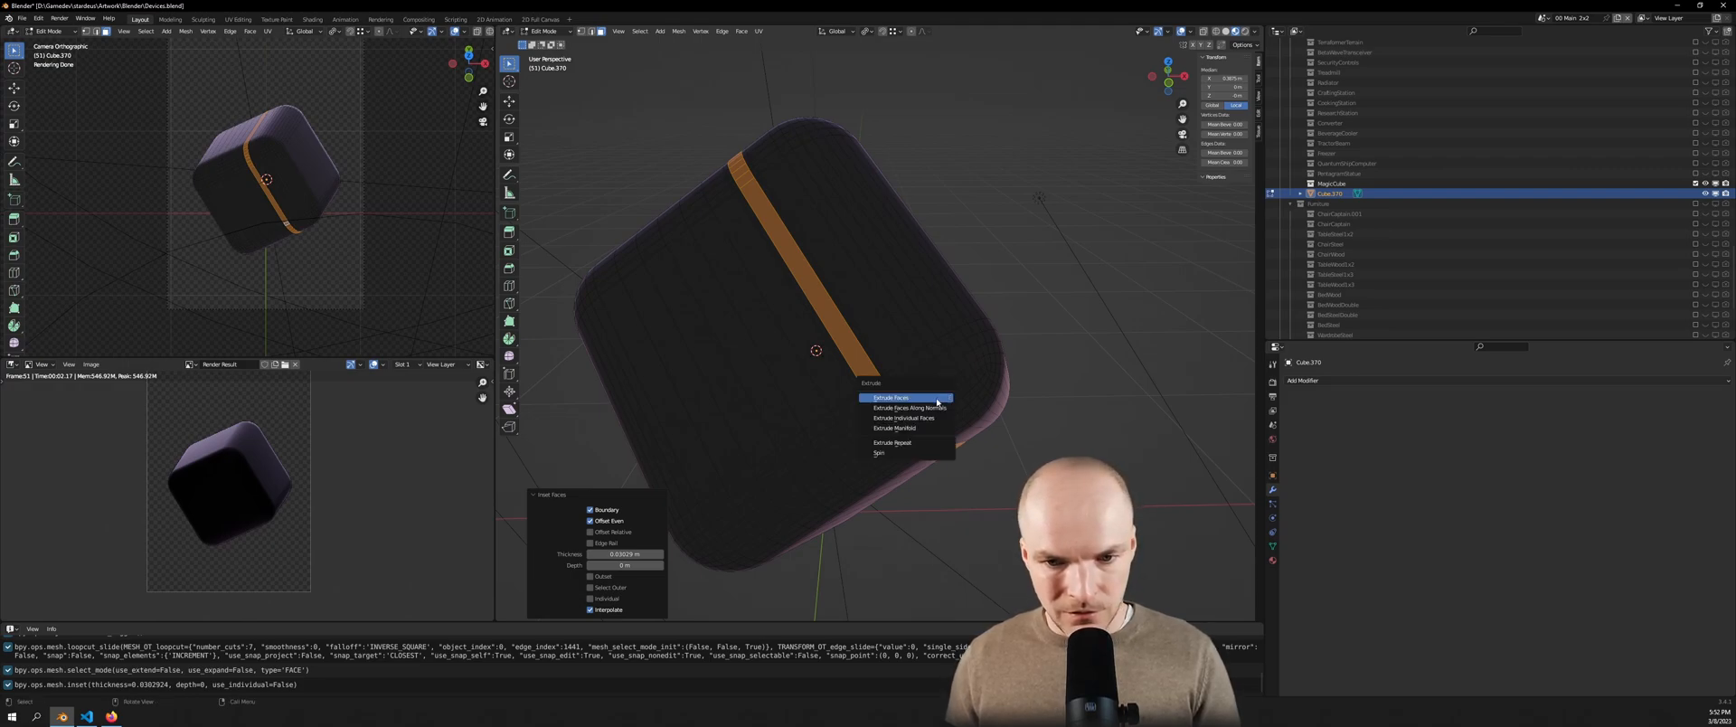
left_click(935, 415)
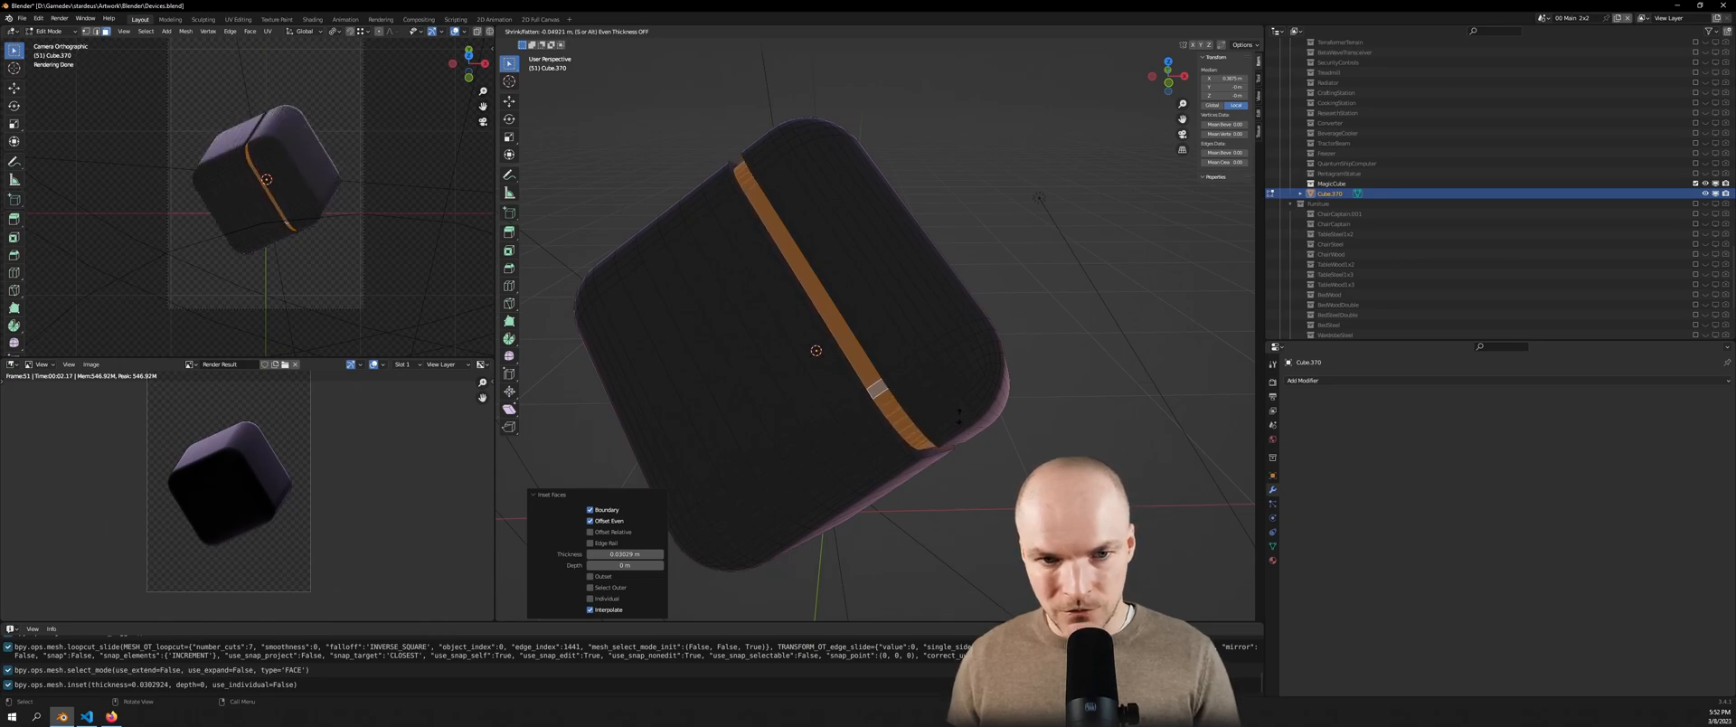
left_click(959, 414)
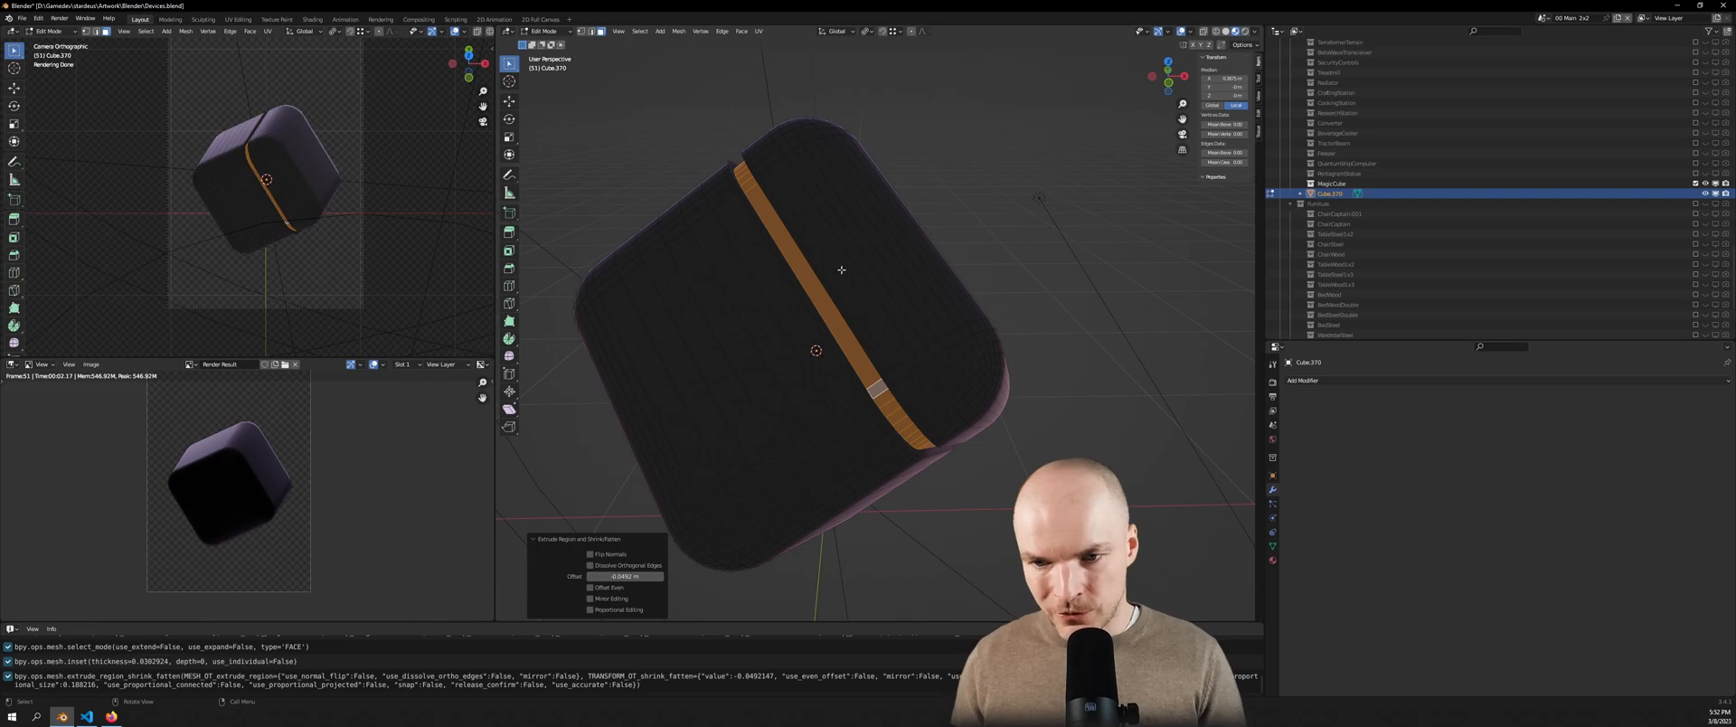
Add a second material slot, assign it to the selected groove faces and set its material to Blue Light
left_click(1273, 561)
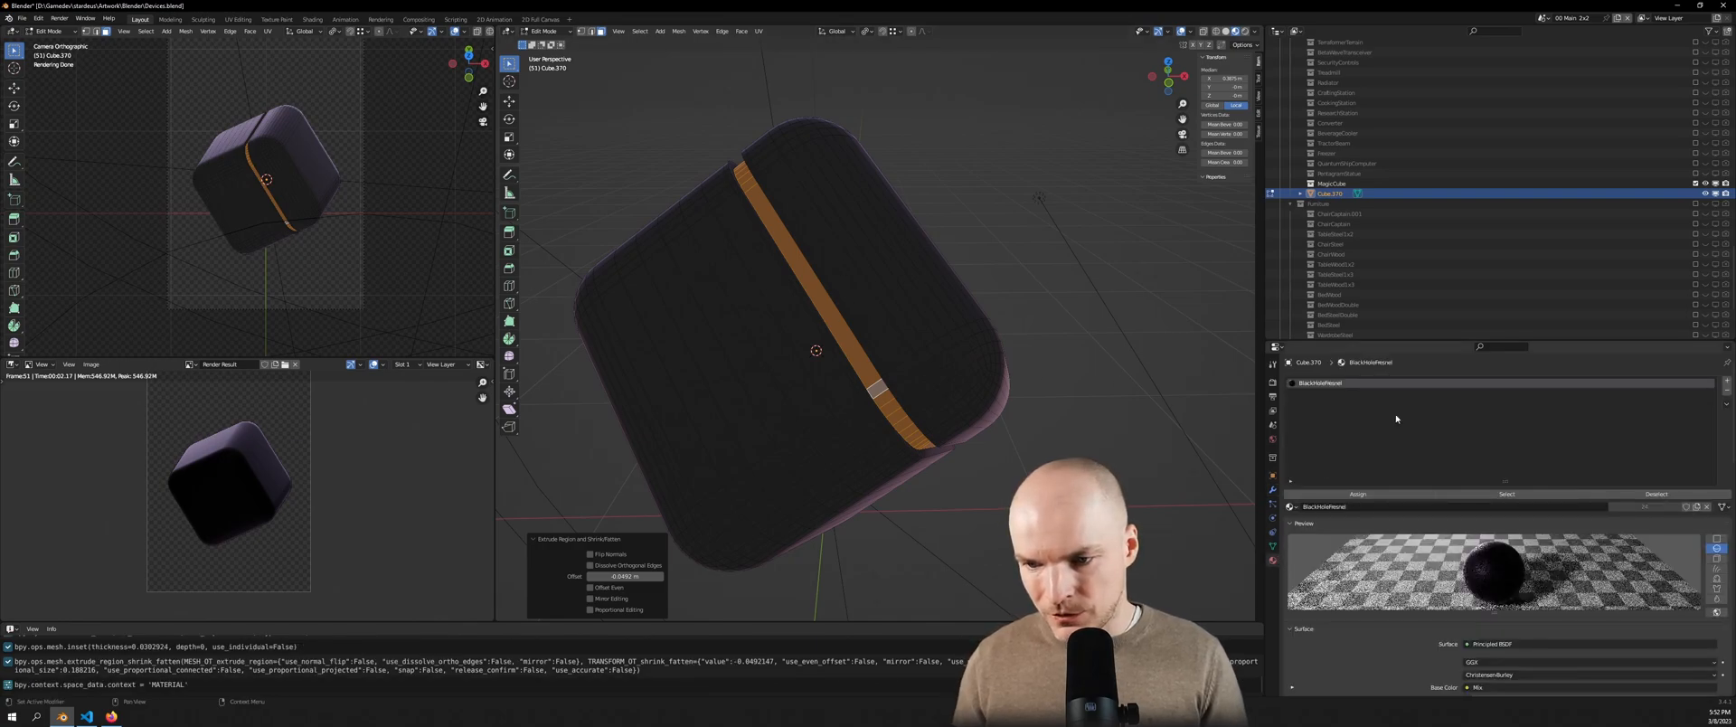
left_click(1727, 382)
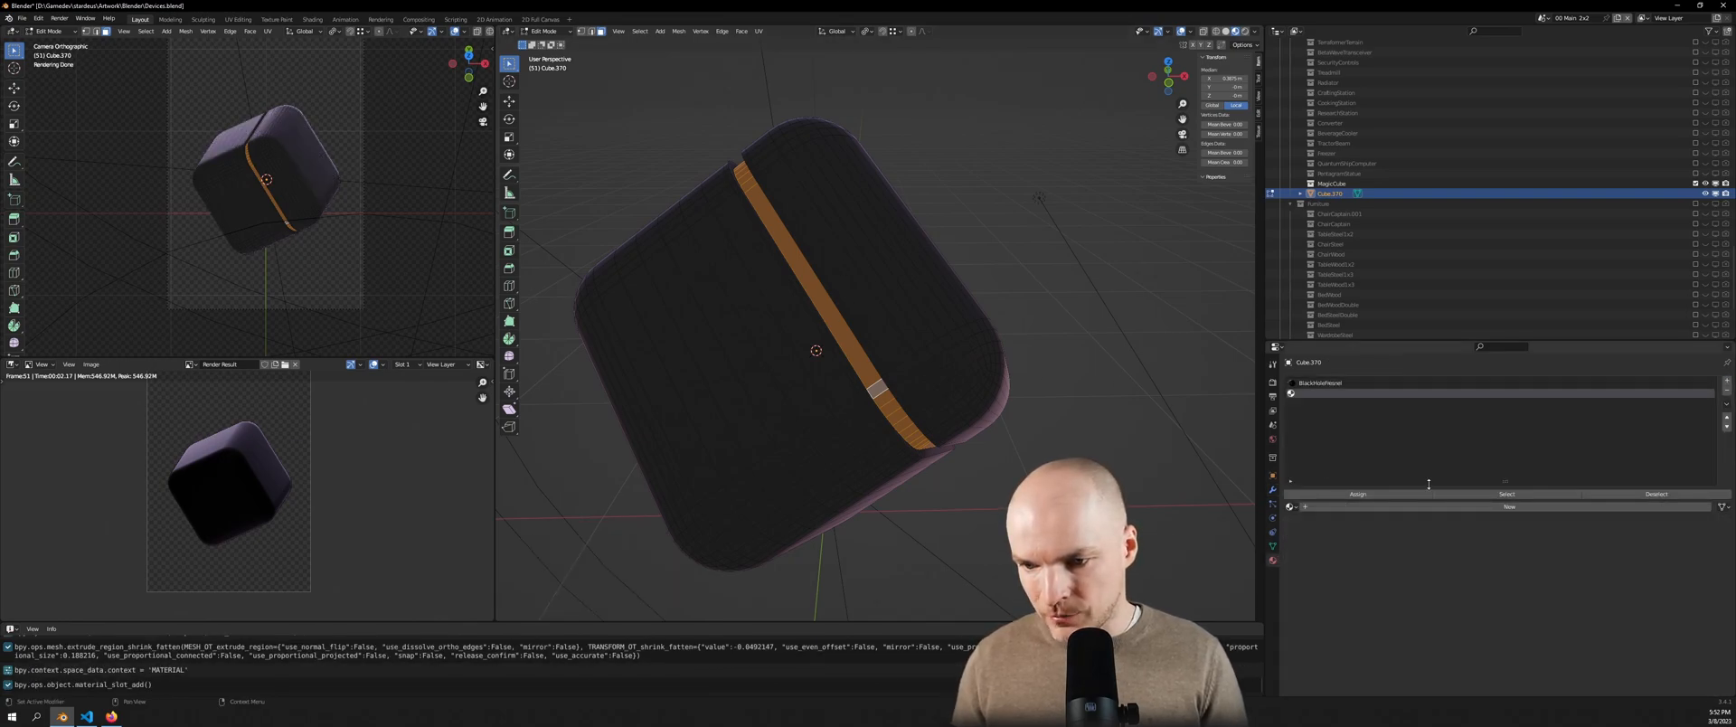
left_click(1356, 494)
left_click(1291, 506)
type("bl")
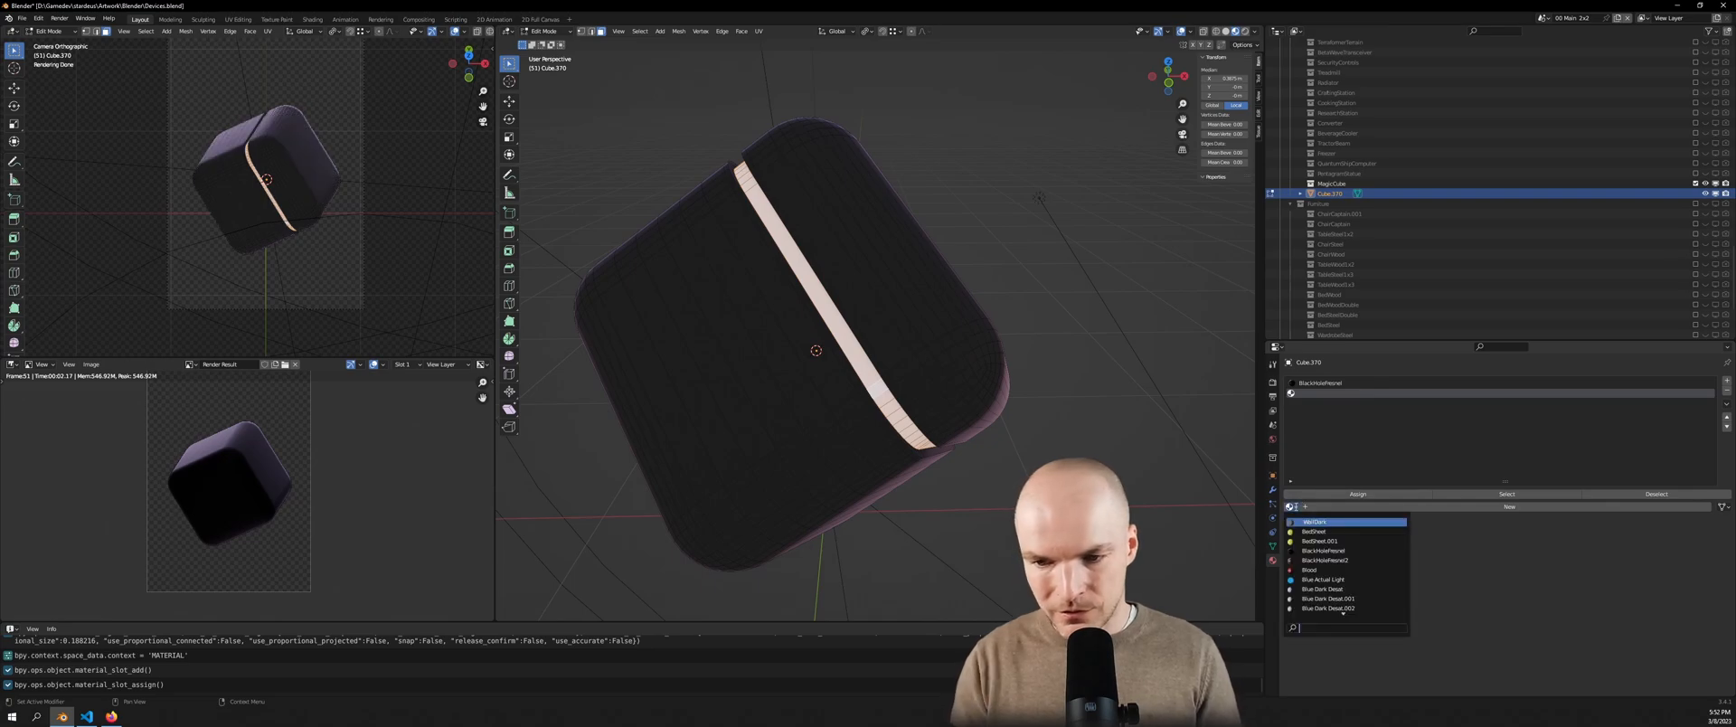
type("uel")
key("Return")
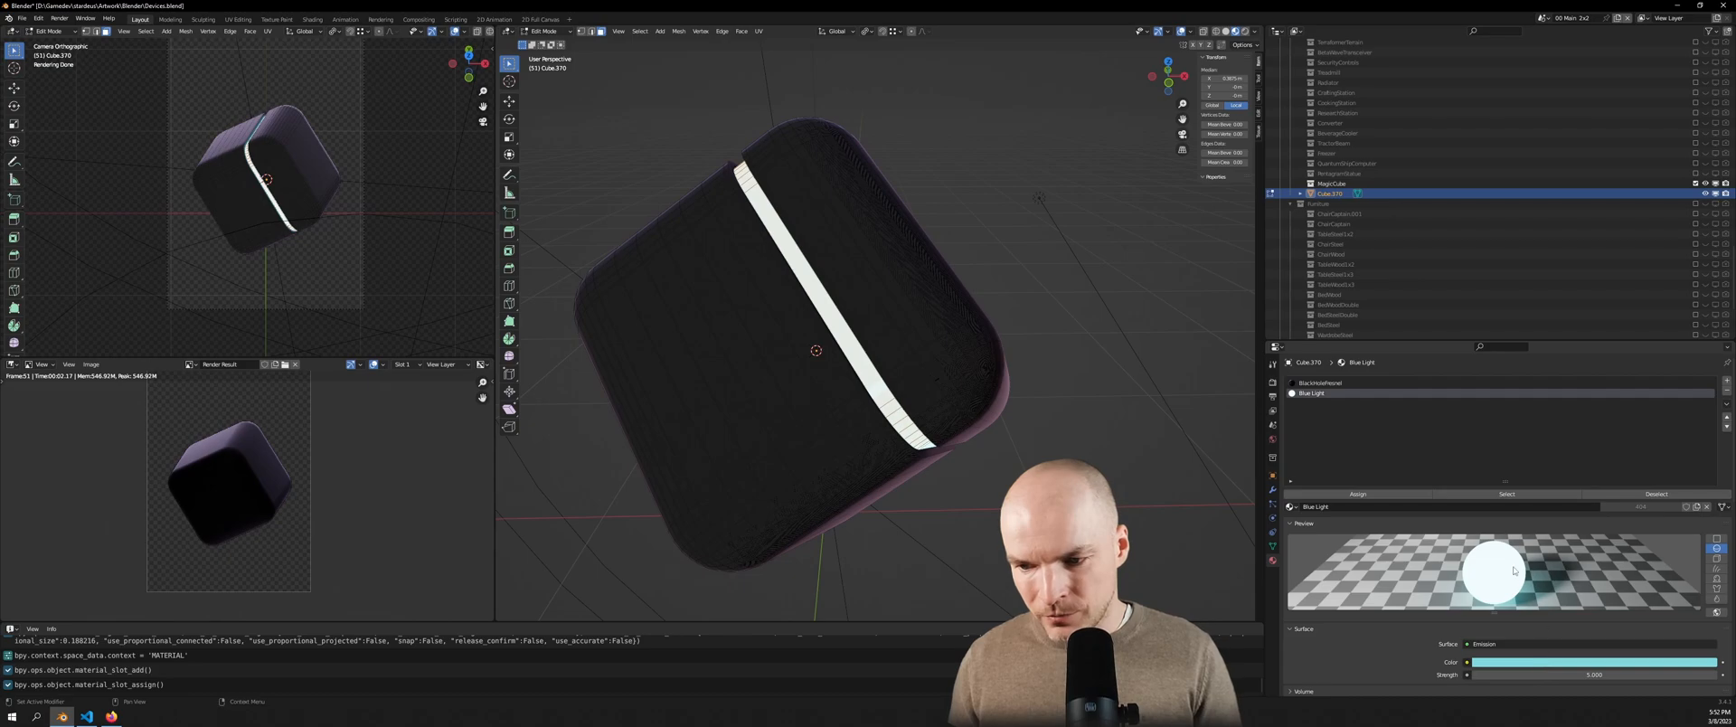
Render the image and examine the glowing groove and its edges up close in the render result
scroll(1587, 655, "down", 1)
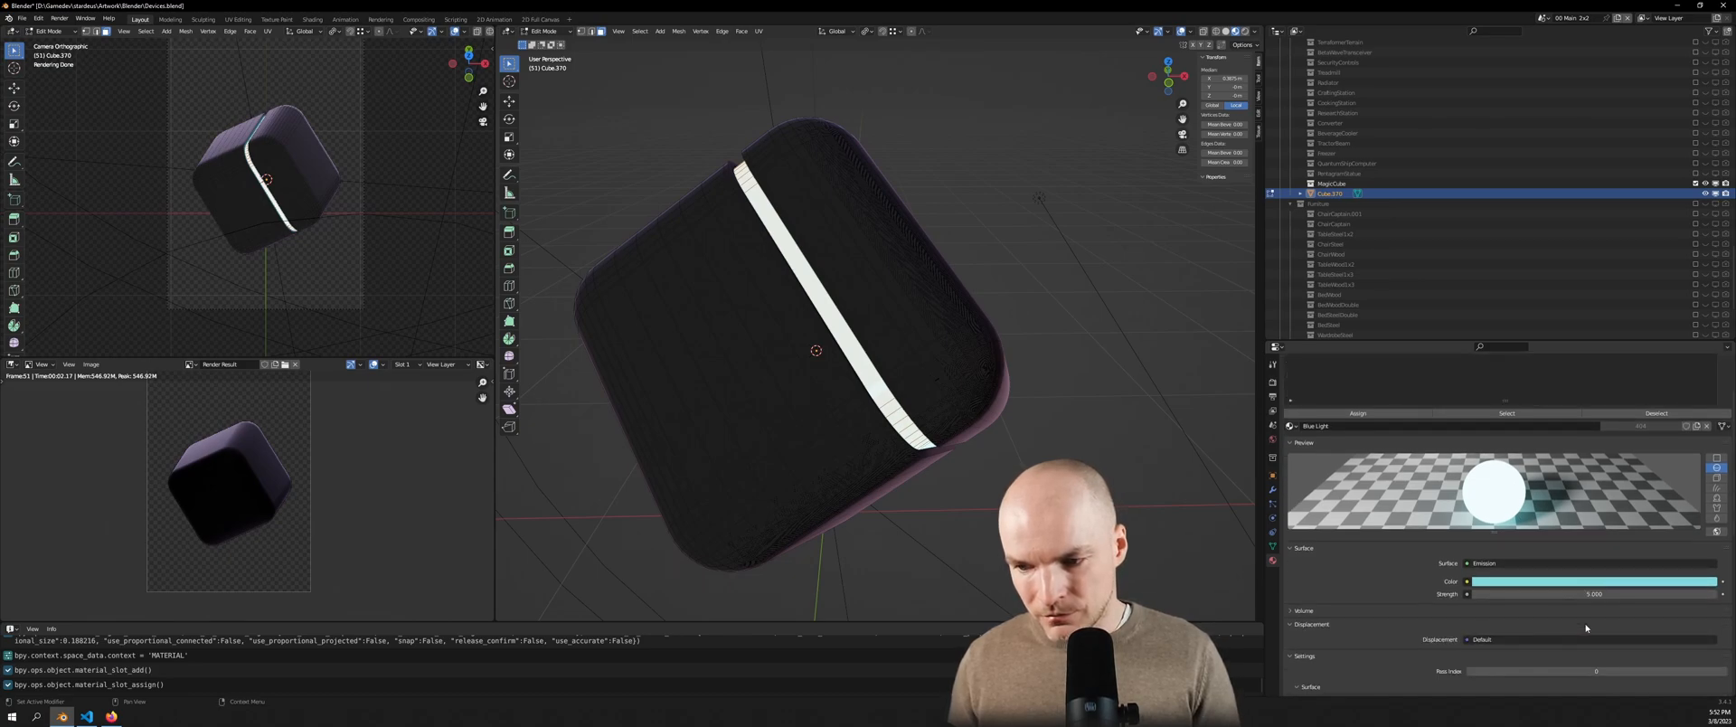
key("F12")
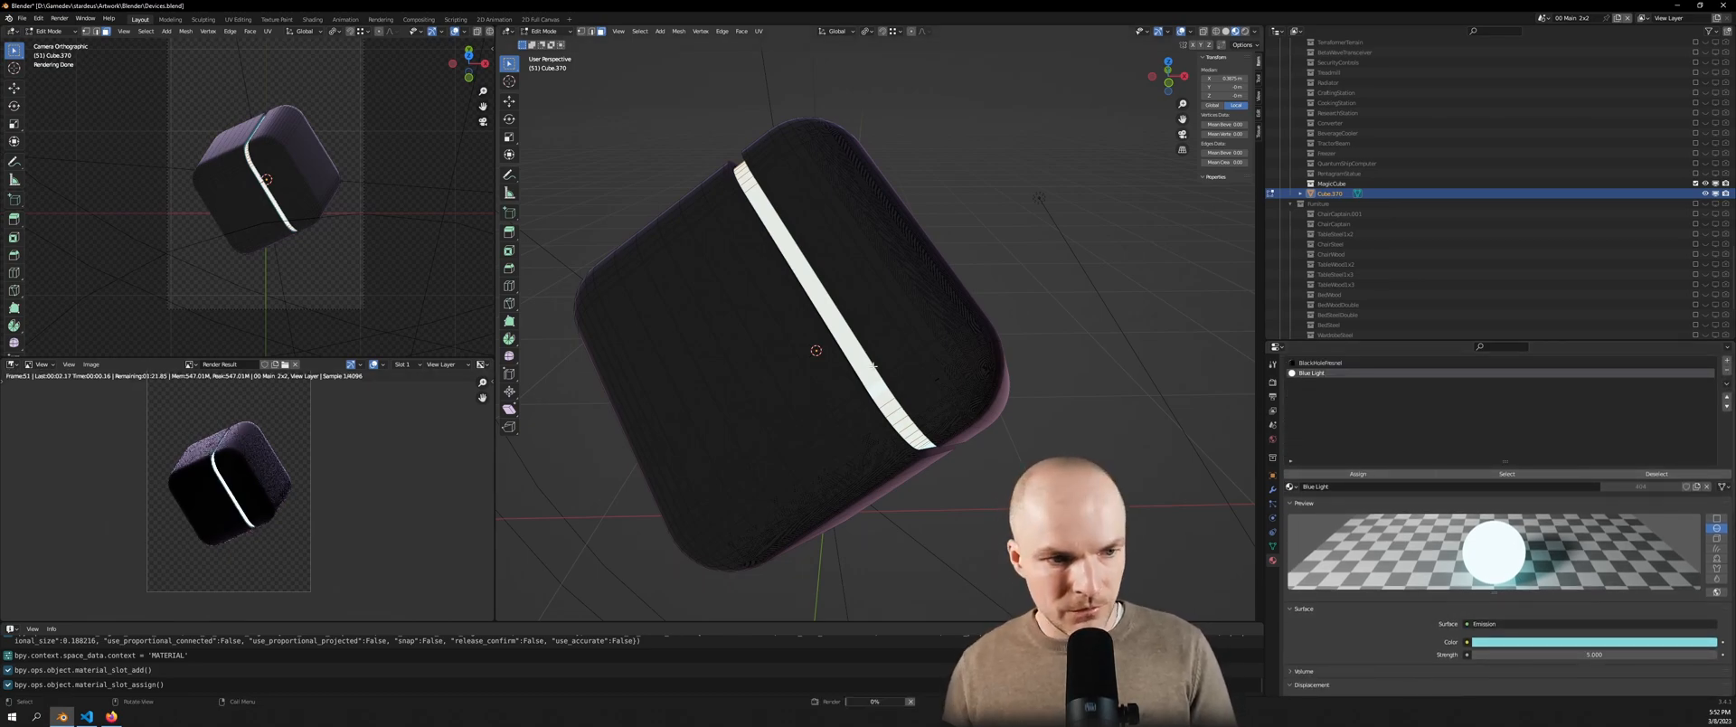
scroll(225, 473, "up", 6)
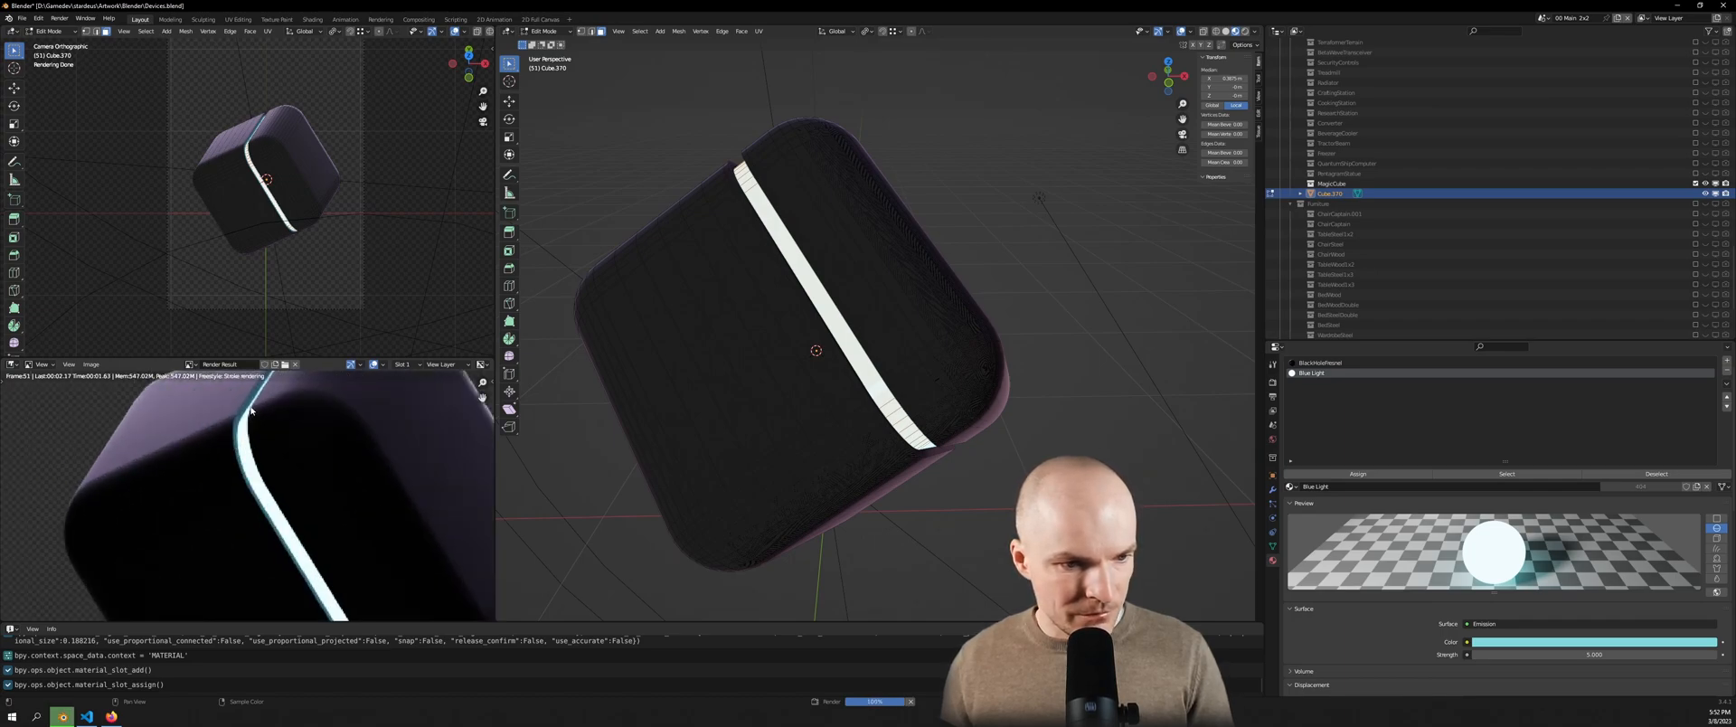
scroll(212, 523, "up", 2)
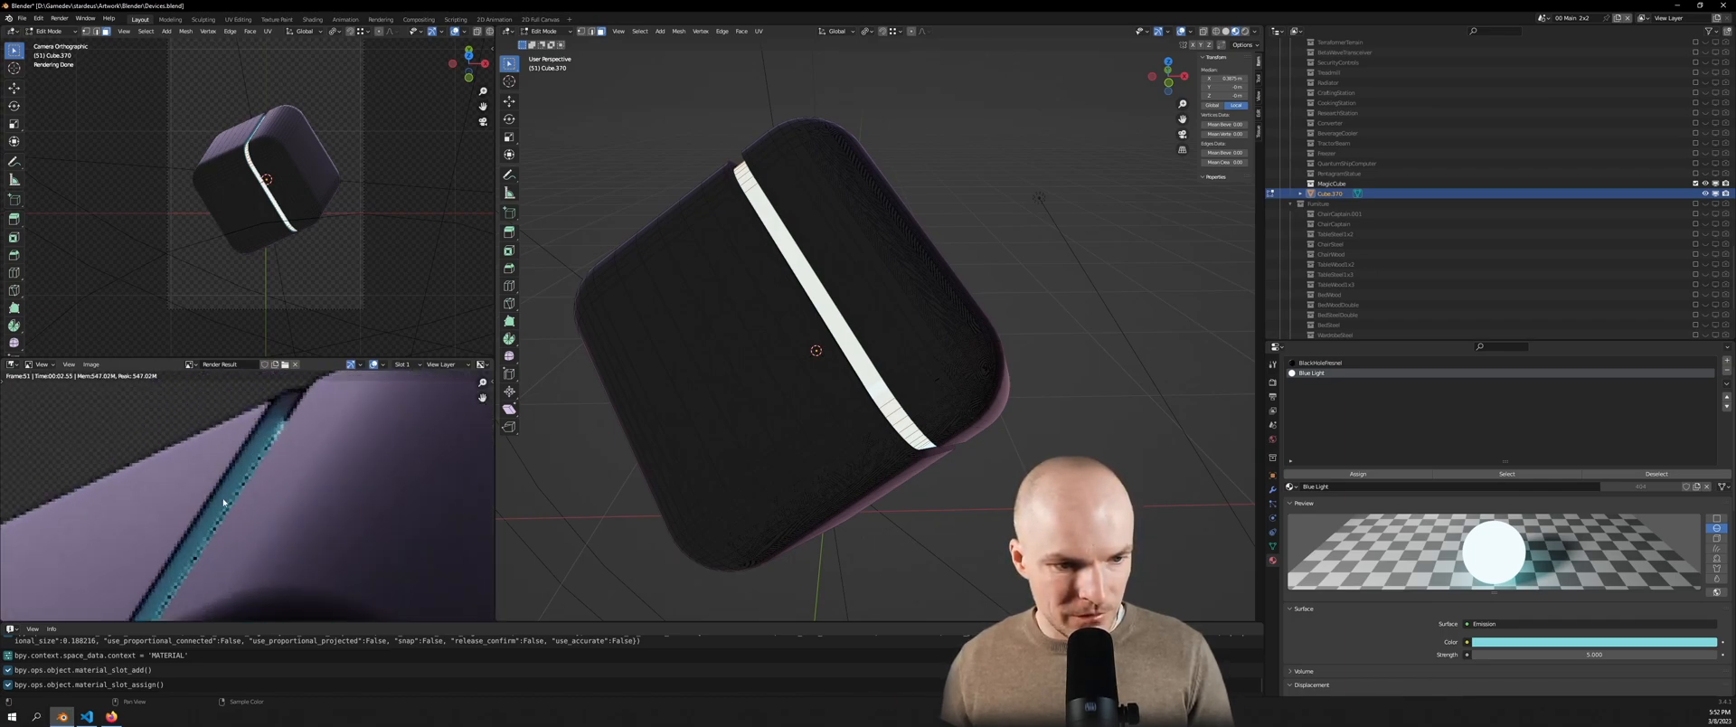
scroll(208, 514, "down", 5)
middle_click_drag(206, 508, 186, 481)
scroll(205, 429, "up", 4)
scroll(185, 481, "down", 3)
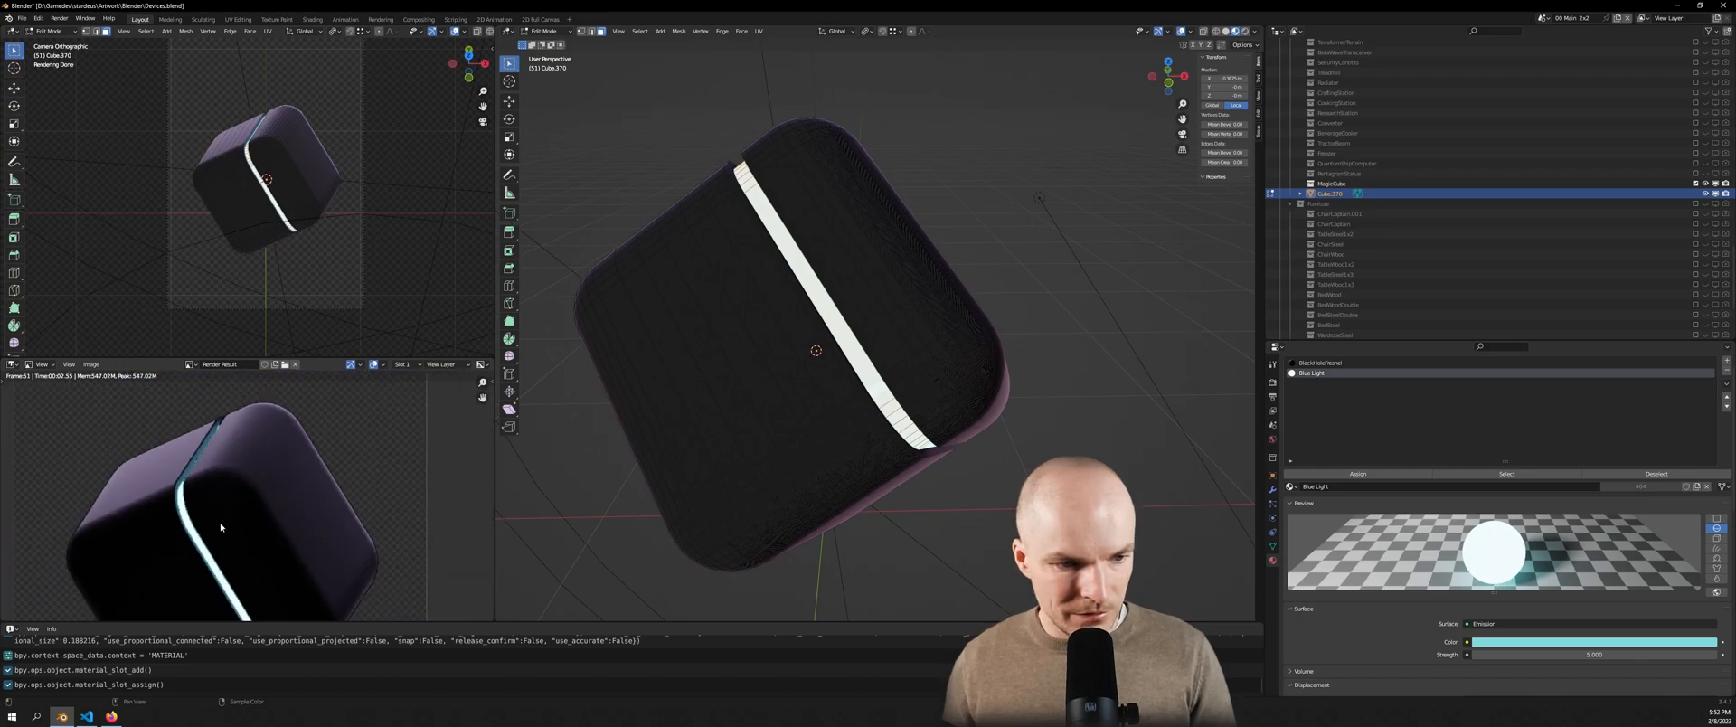
middle_click_drag(205, 564, 196, 489)
scroll(285, 606, "down", 2)
middle_click_drag(269, 546, 283, 516)
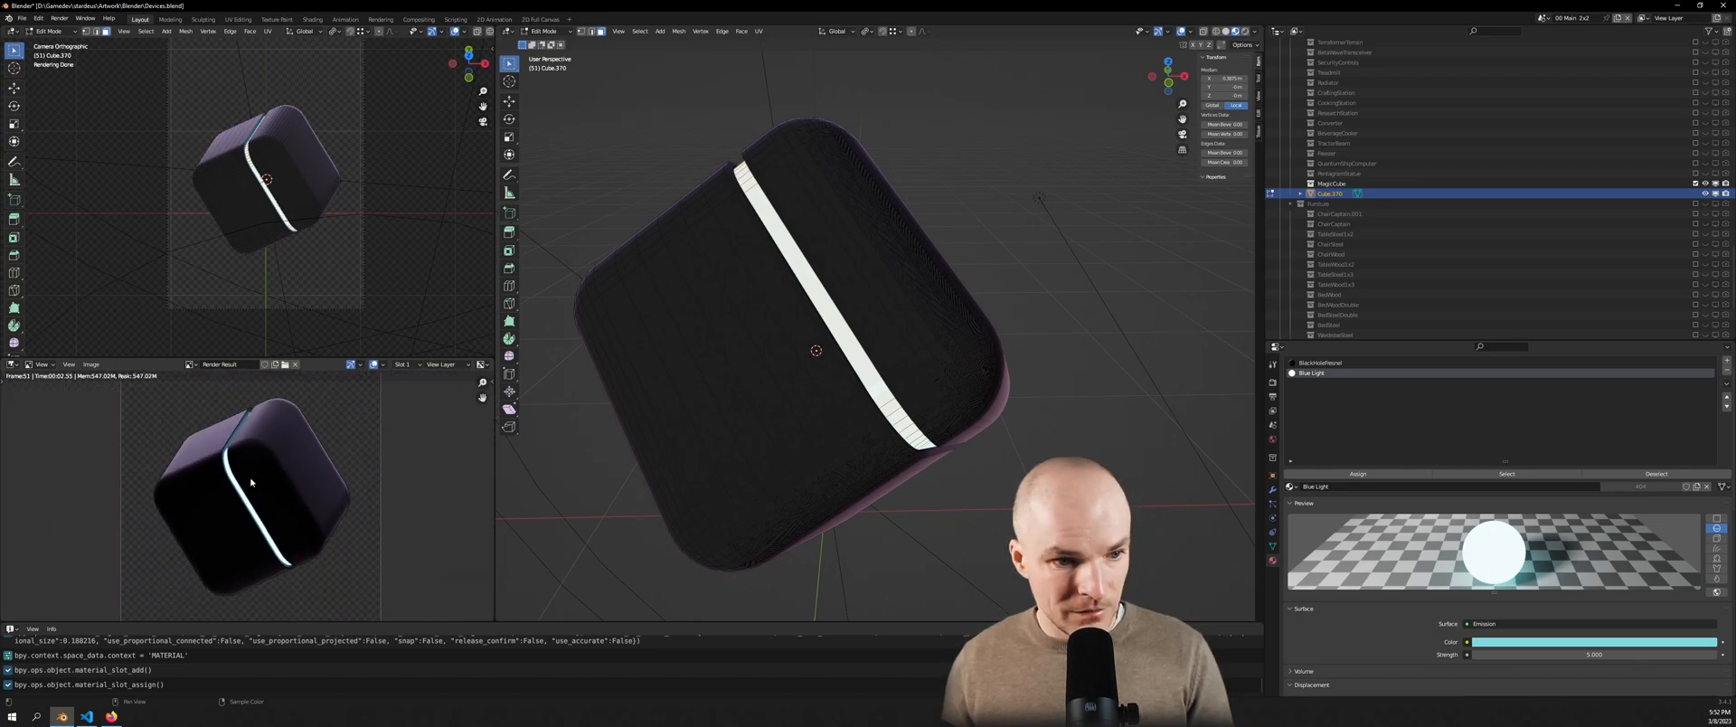
scroll(205, 553, "up", 6)
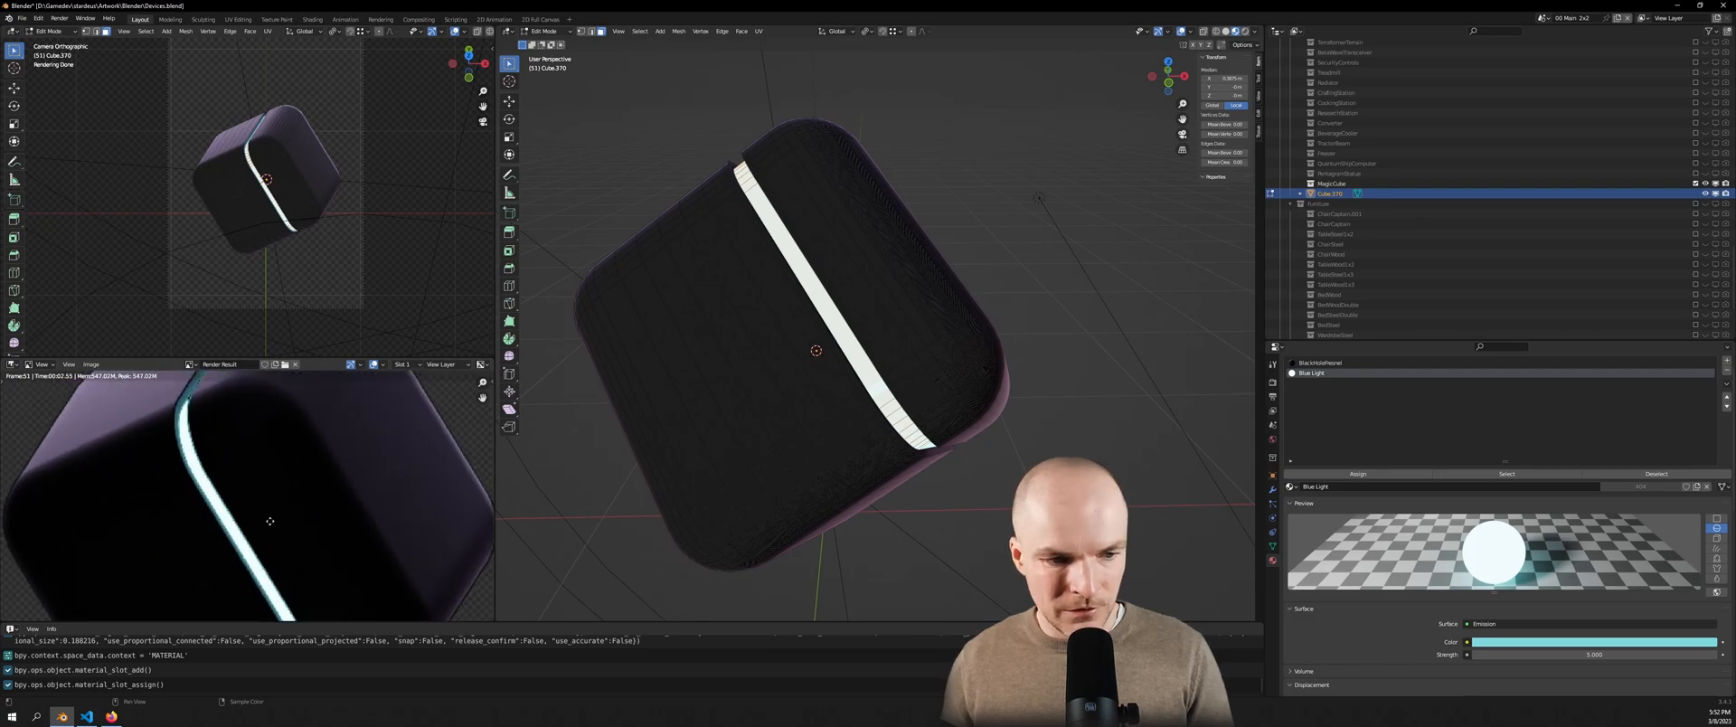
scroll(206, 474, "down", 5)
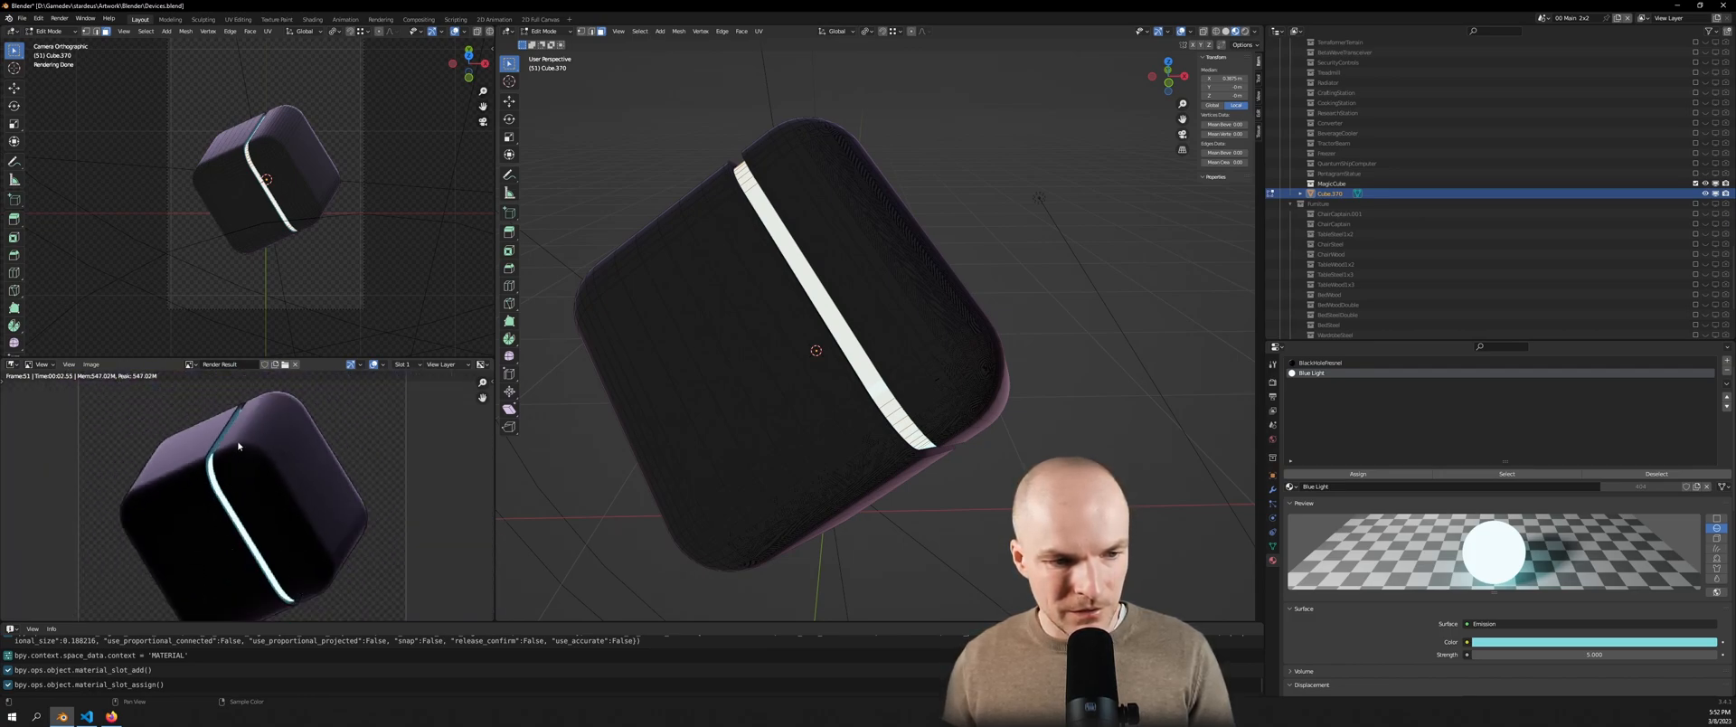
scroll(289, 585, "down", 2)
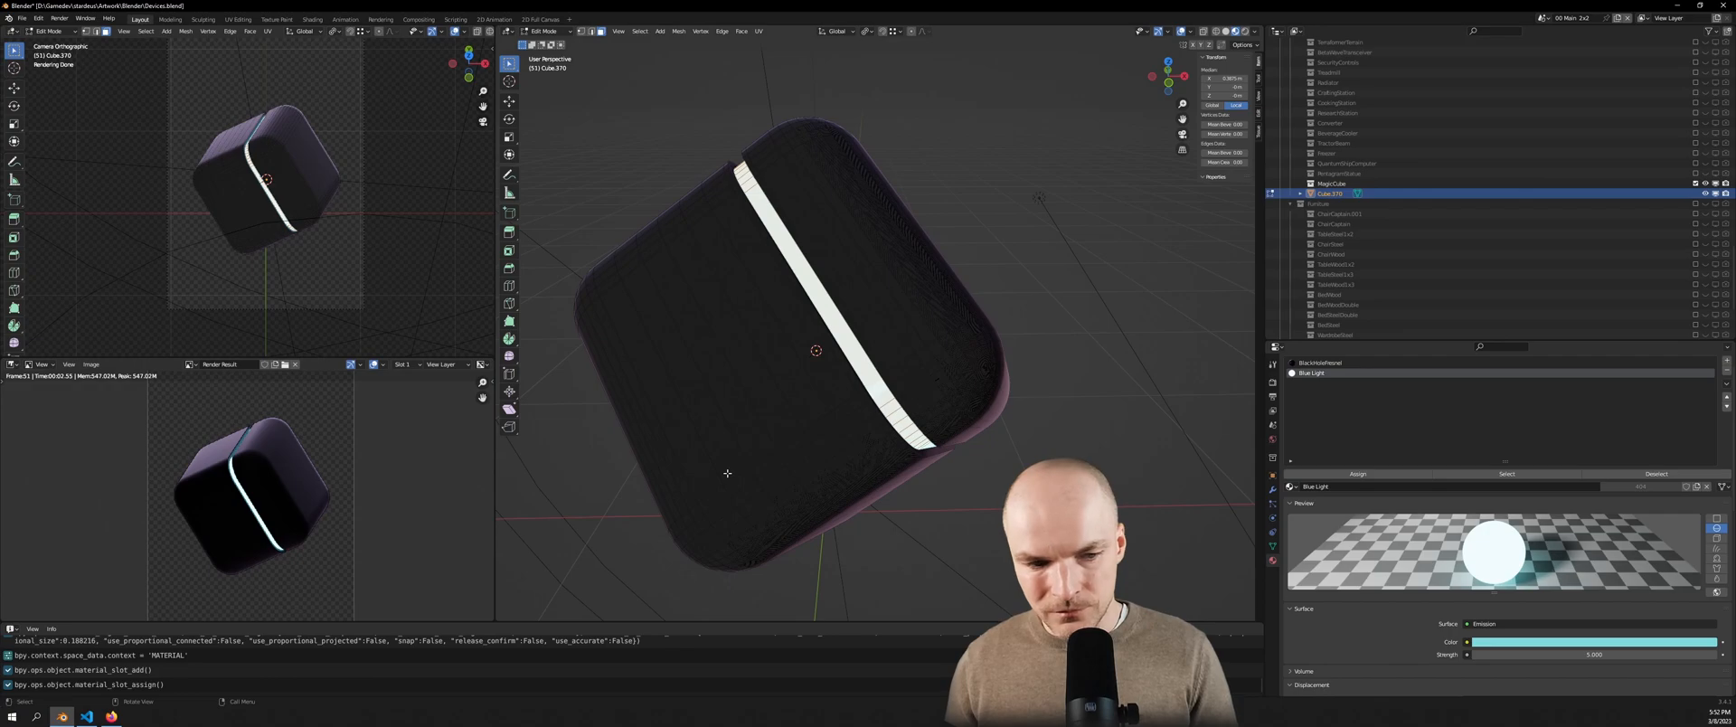
scroll(832, 507, "down", 3)
middle_click_drag(832, 507, 862, 514)
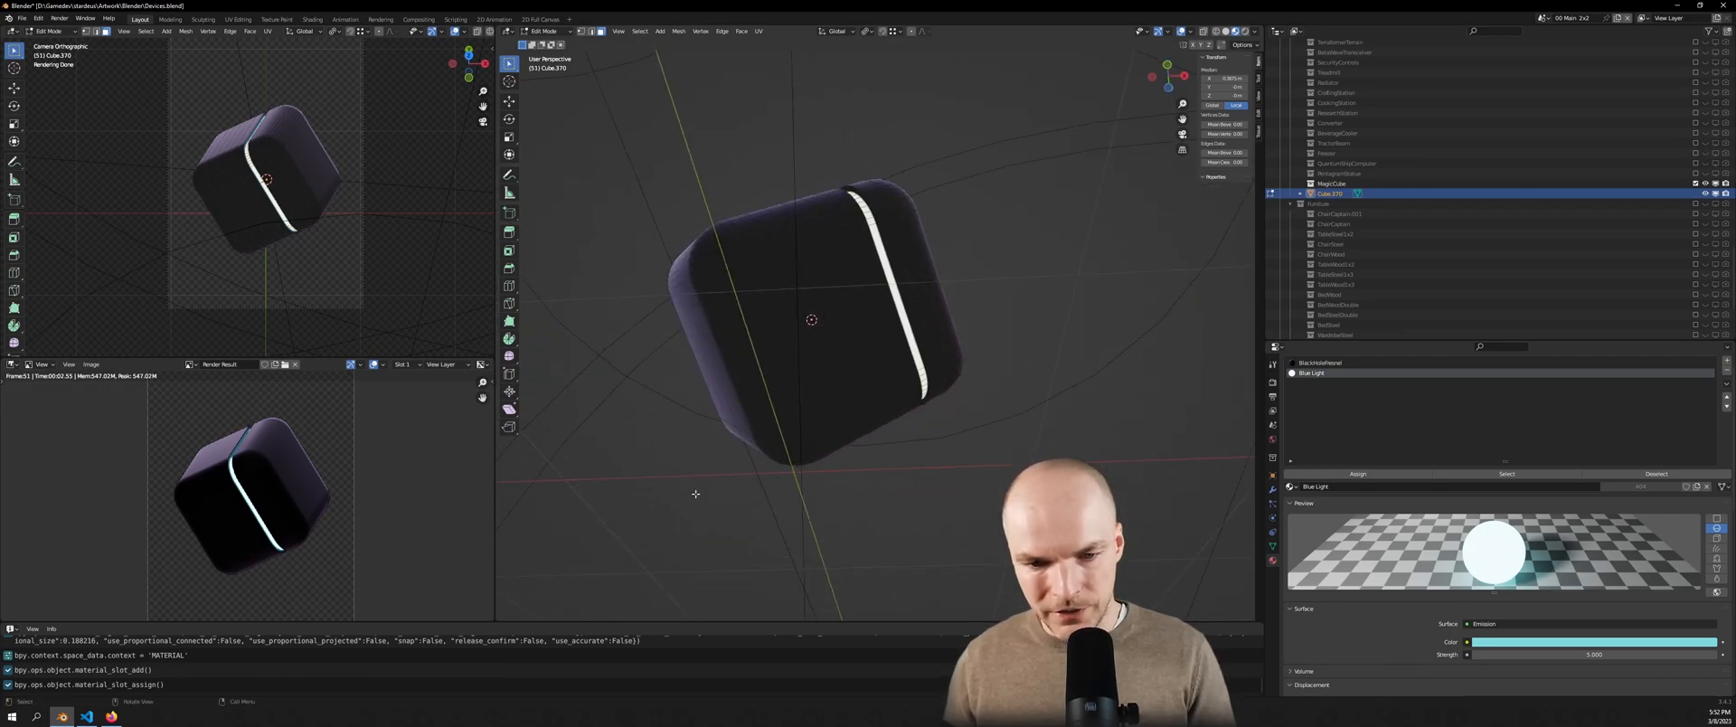
scroll(894, 447, "down", 1)
middle_click_drag(895, 446, 899, 369)
scroll(873, 351, "down", 3)
key("shift+a")
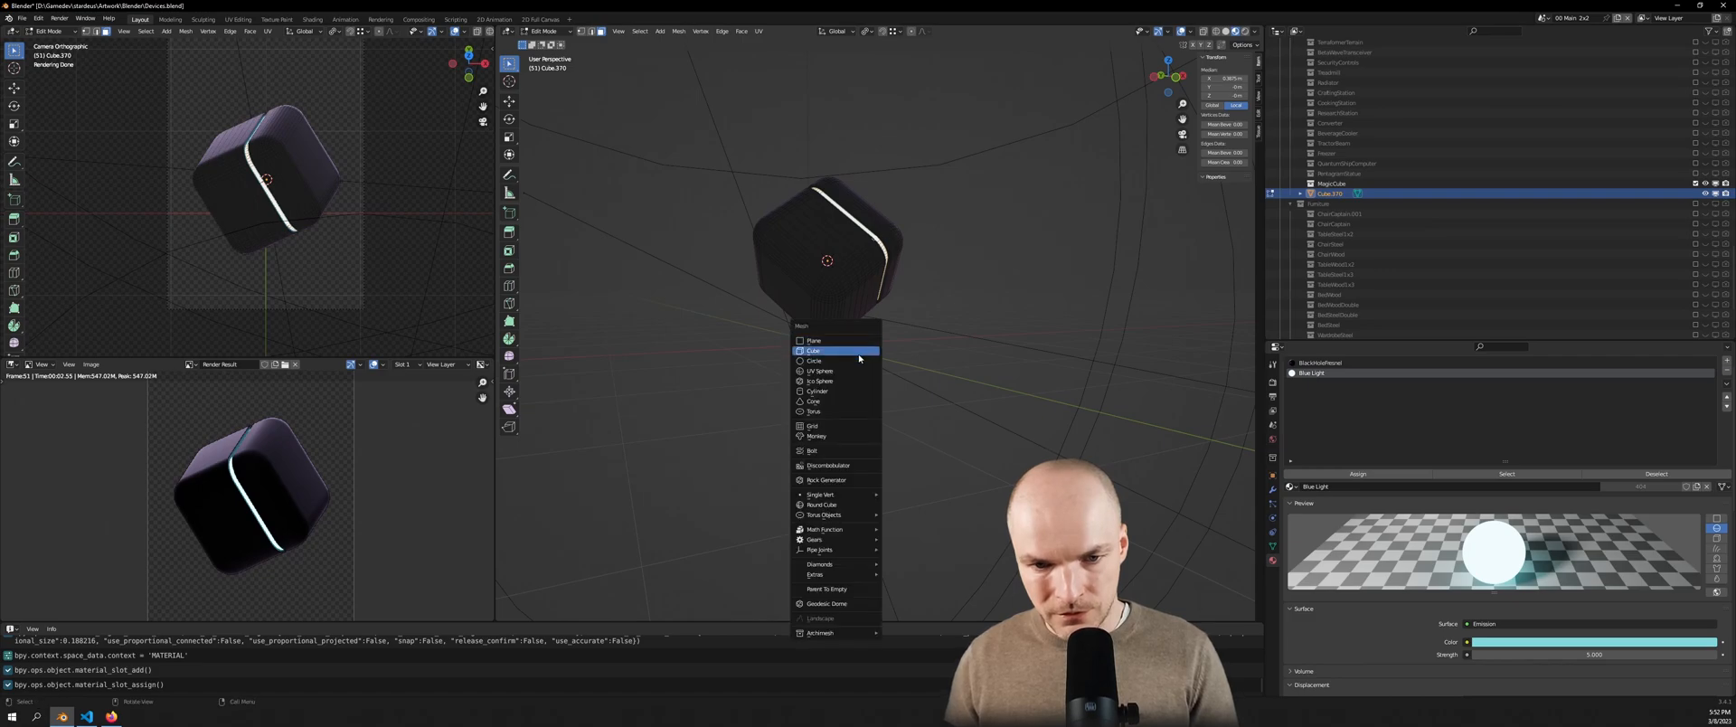
left_click(859, 353)
key("g")
key("z")
right_click(926, 449)
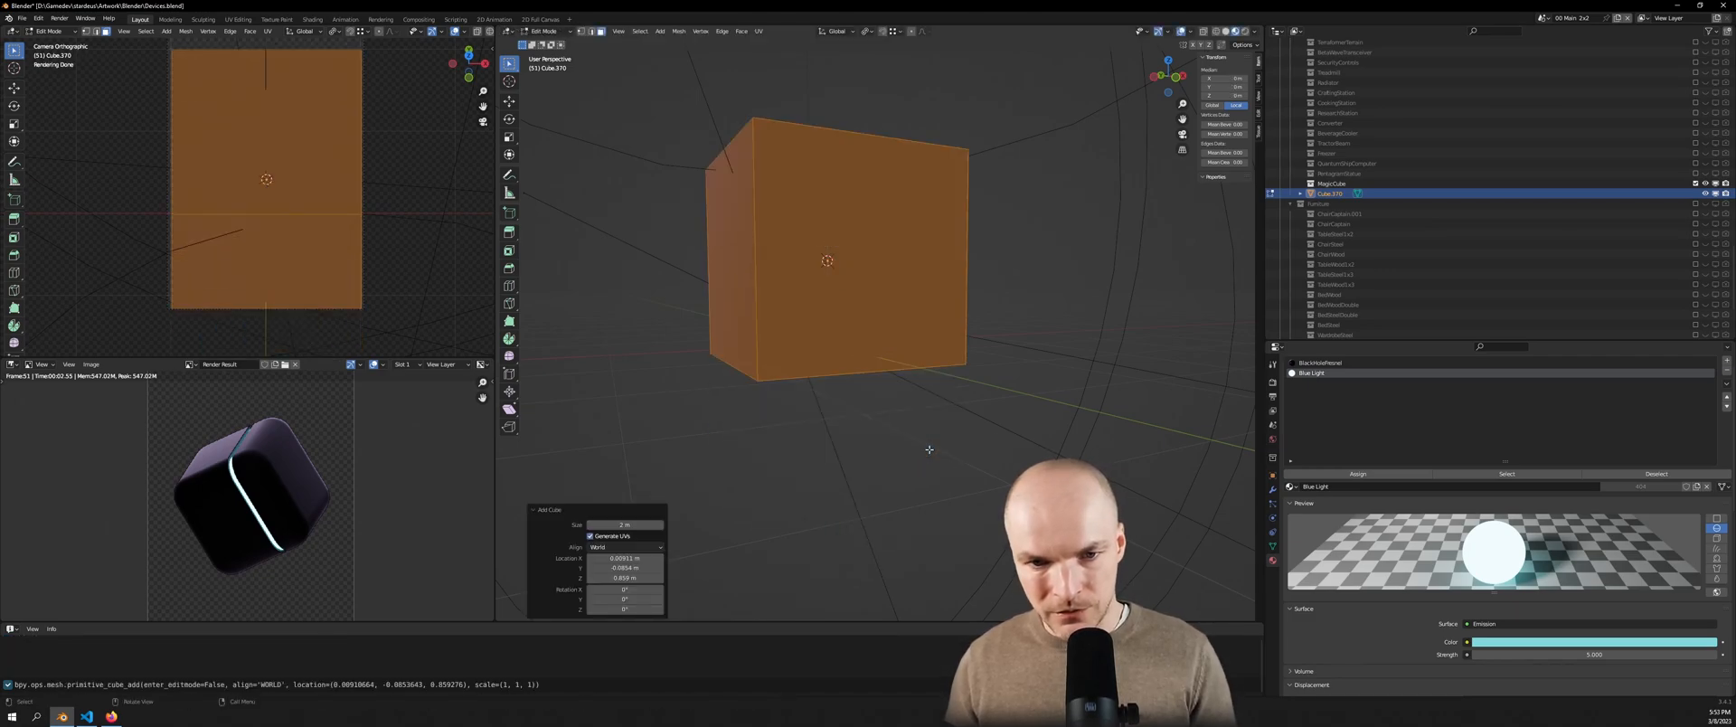
key("ctrl+z")
Add a separate 2 m cube object in Object Mode and move it about 1.86 m down along Z, below the rounded cube
key("Tab")
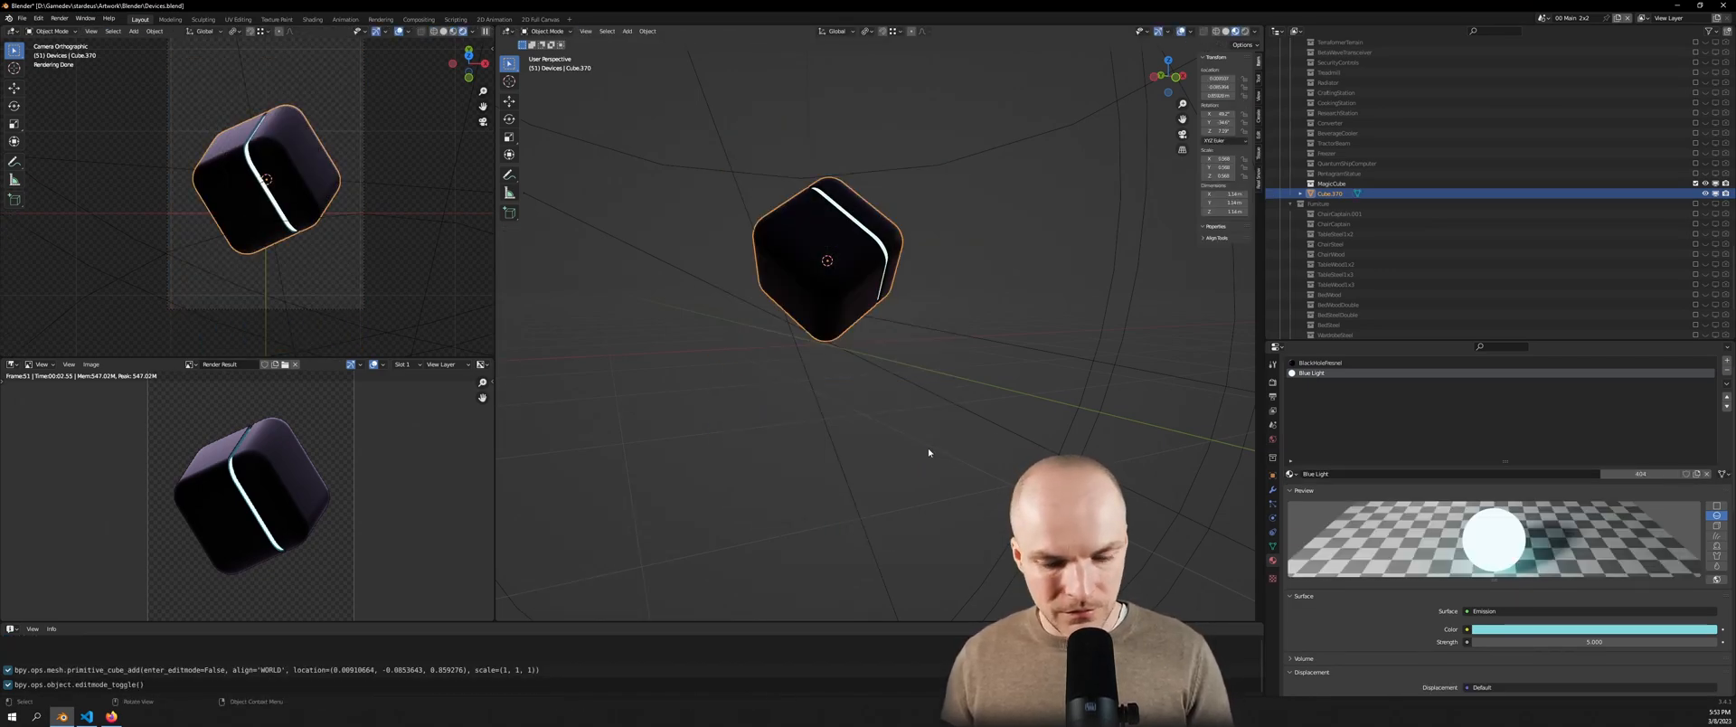
key("shift+a")
mouse_move(929, 451)
left_click(989, 166)
key("g")
key("z")
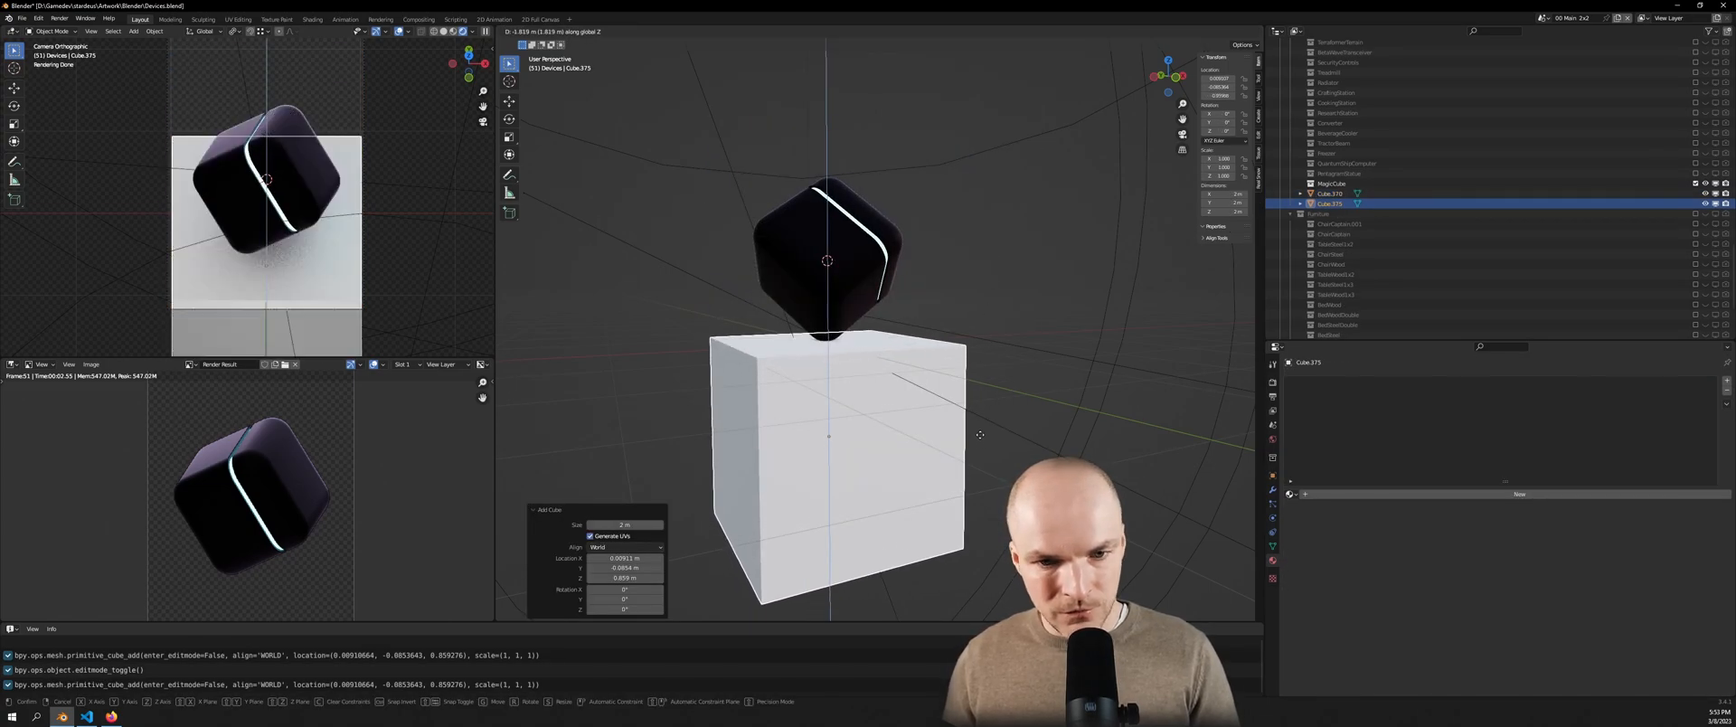
left_click(984, 438)
Mark all faces of the new lower cube as Freestyle faces and return to Object Mode
key("Tab")
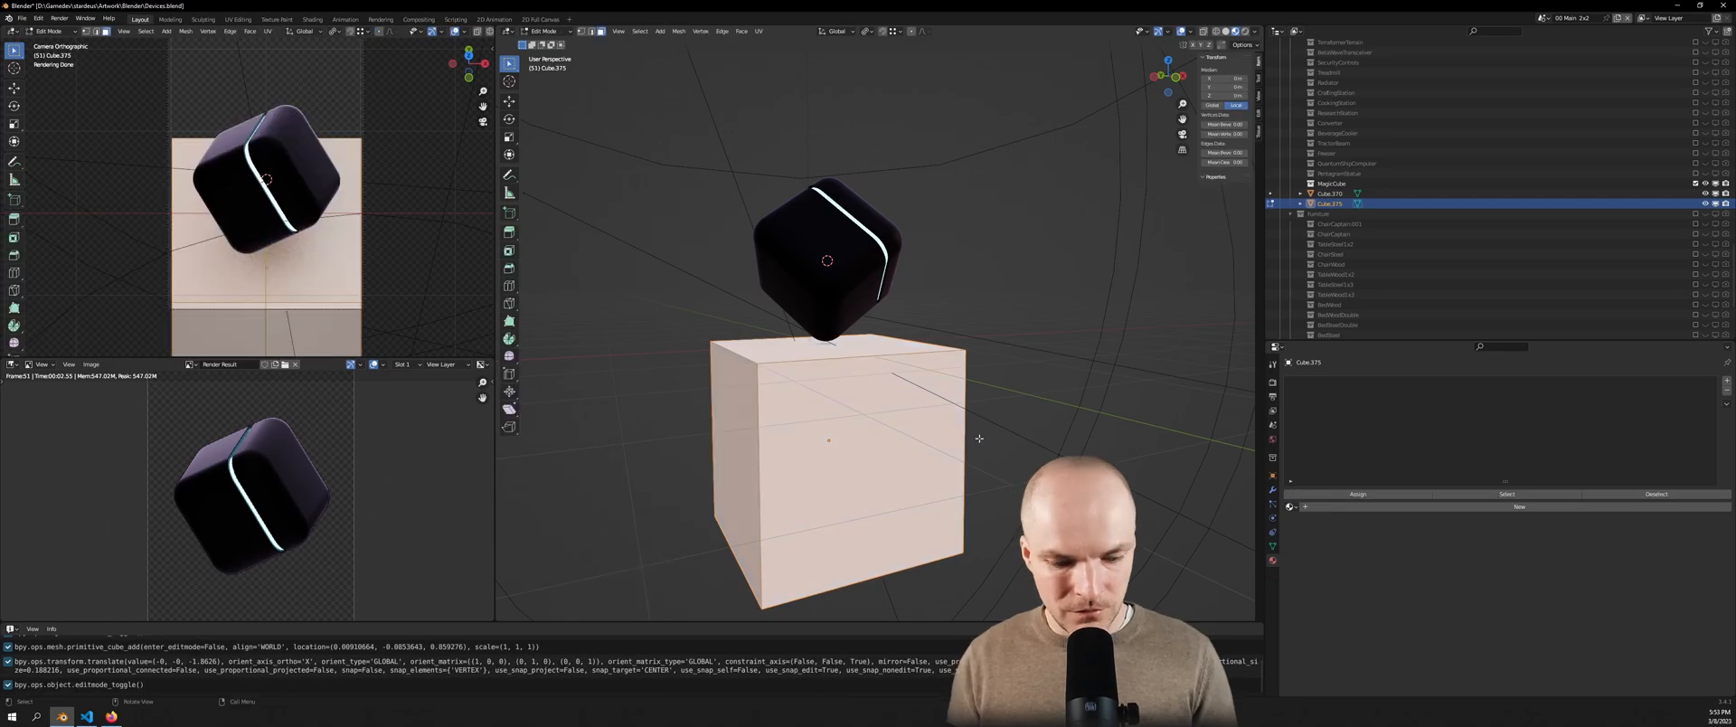
key("F3")
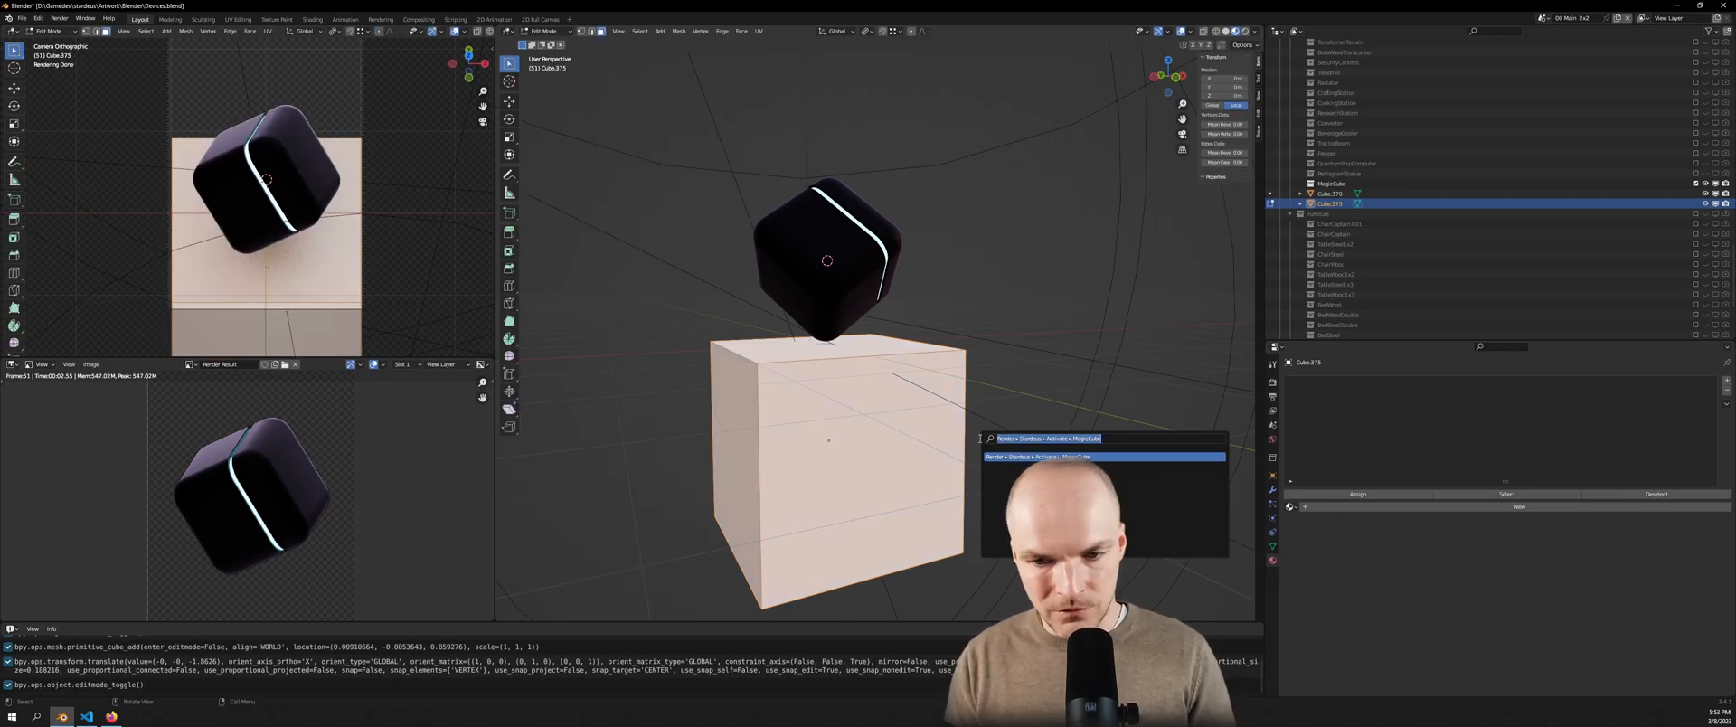
type("mark free fa")
key("Return")
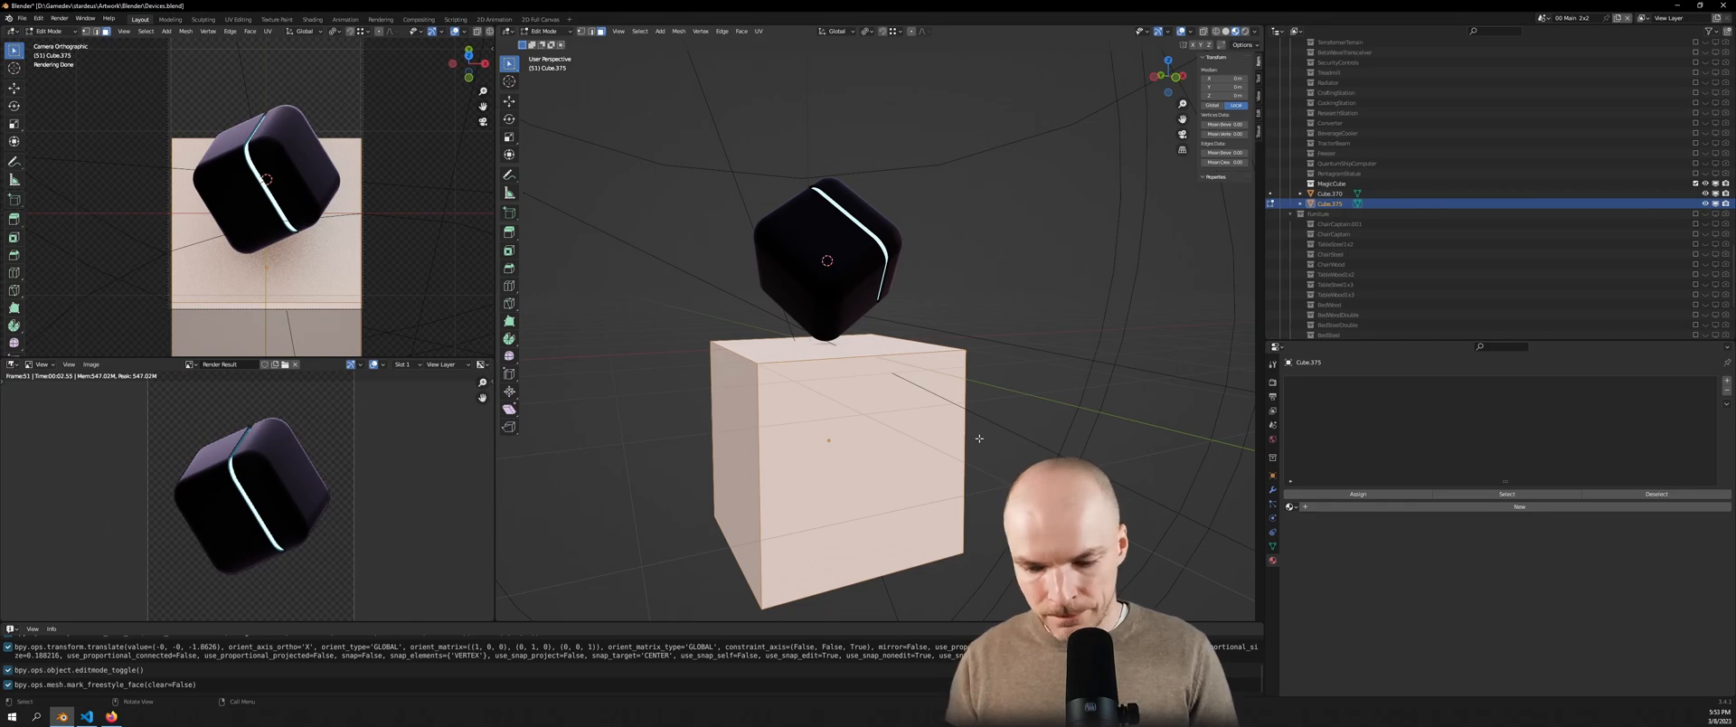
key("Tab")
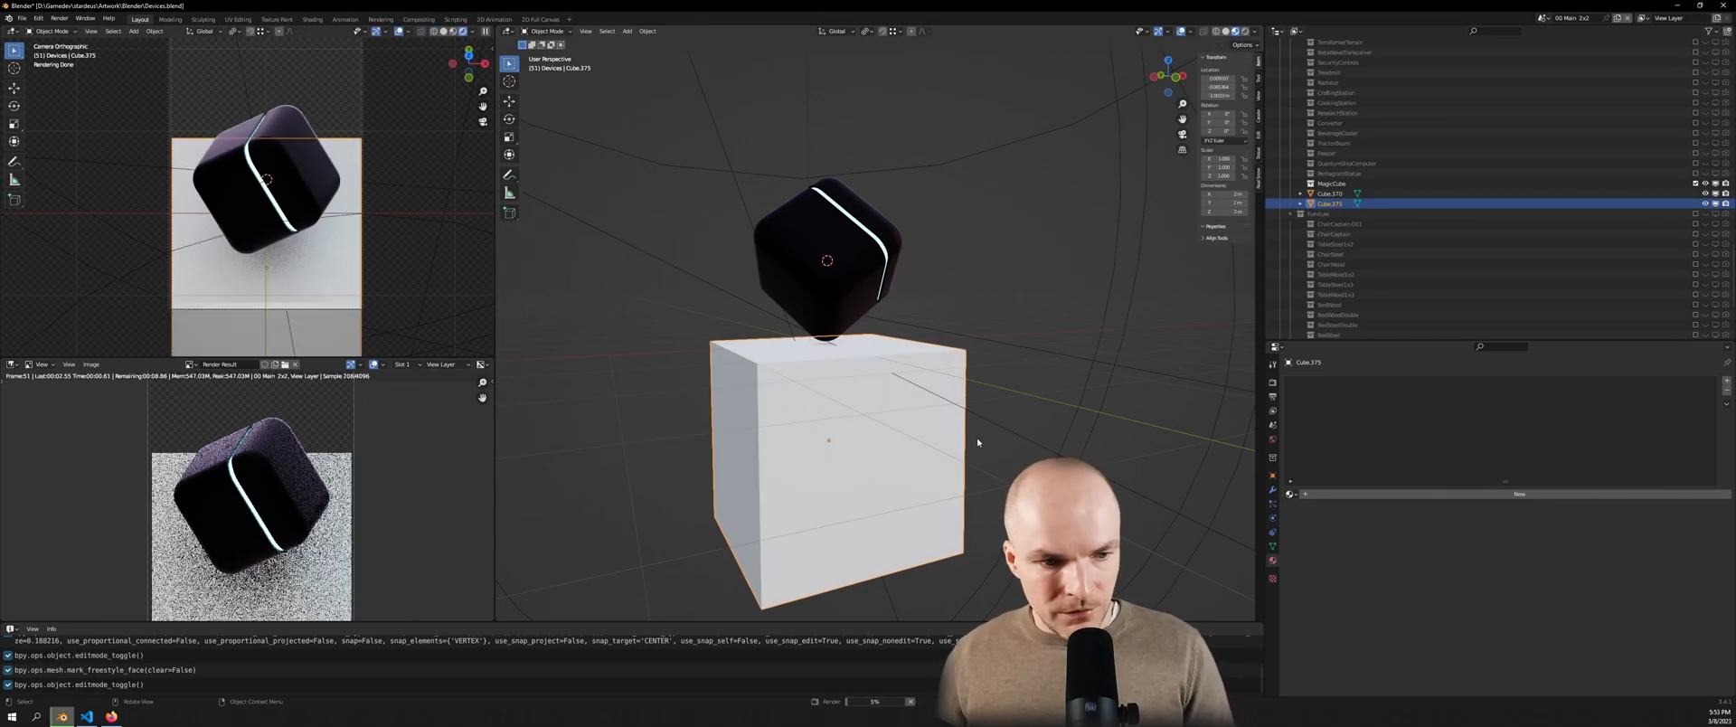
Make the lower cube a Shadow Catcher in its object visibility settings
left_click(1274, 475)
scroll(1321, 486, "down", 5)
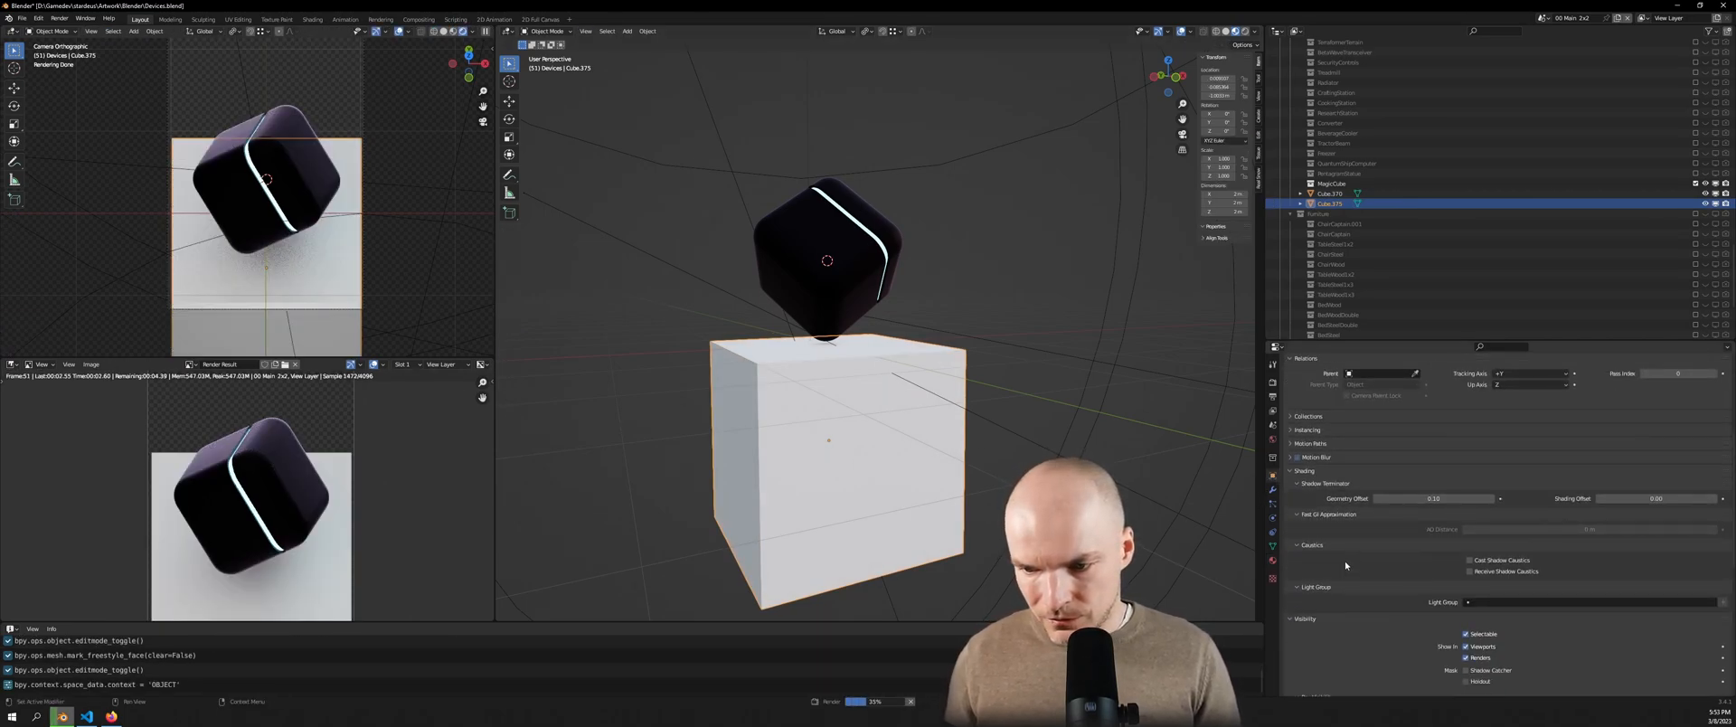
scroll(1398, 560, "down", 4)
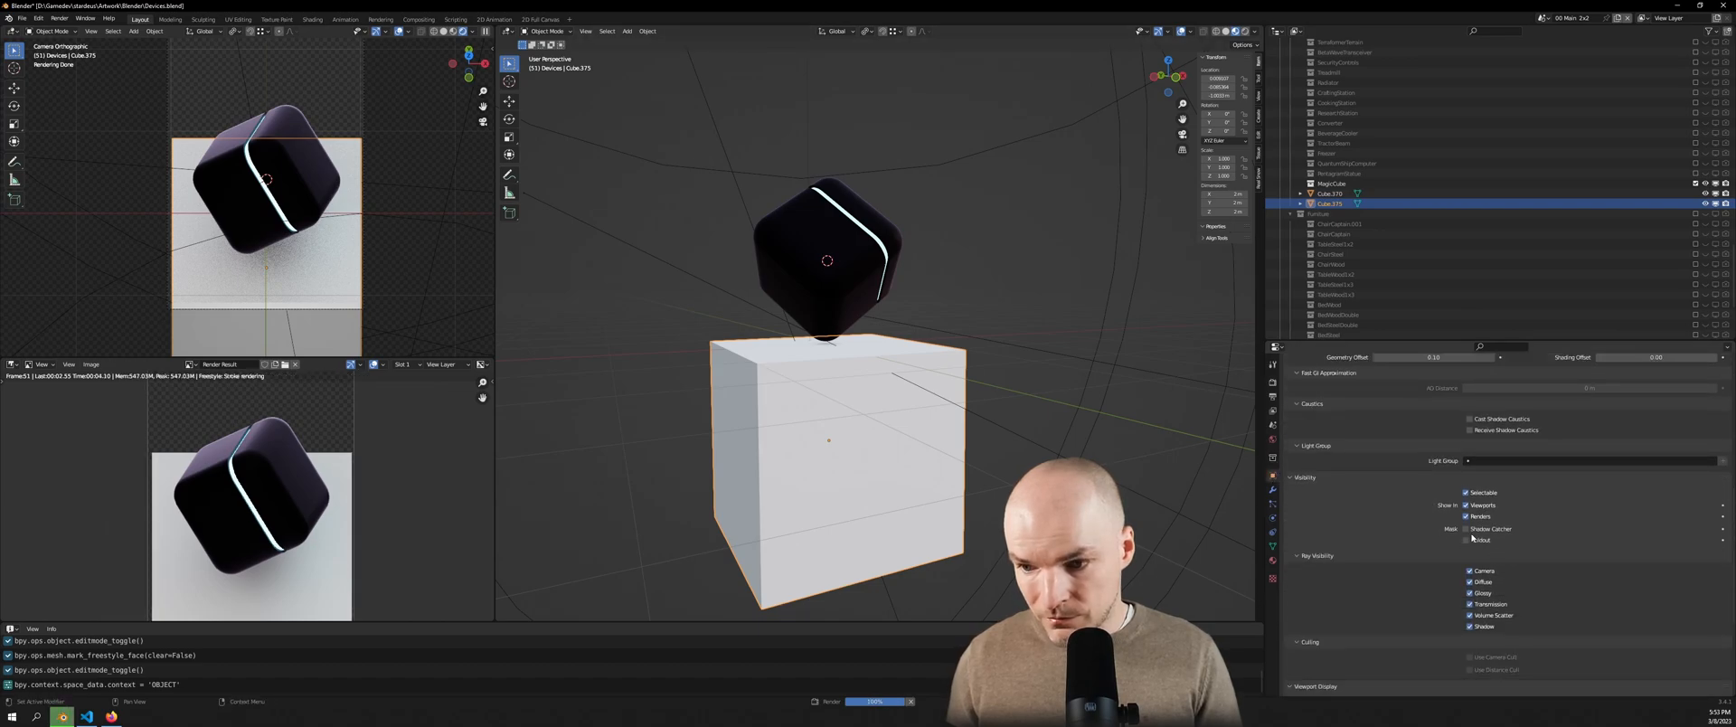
left_click(1466, 529)
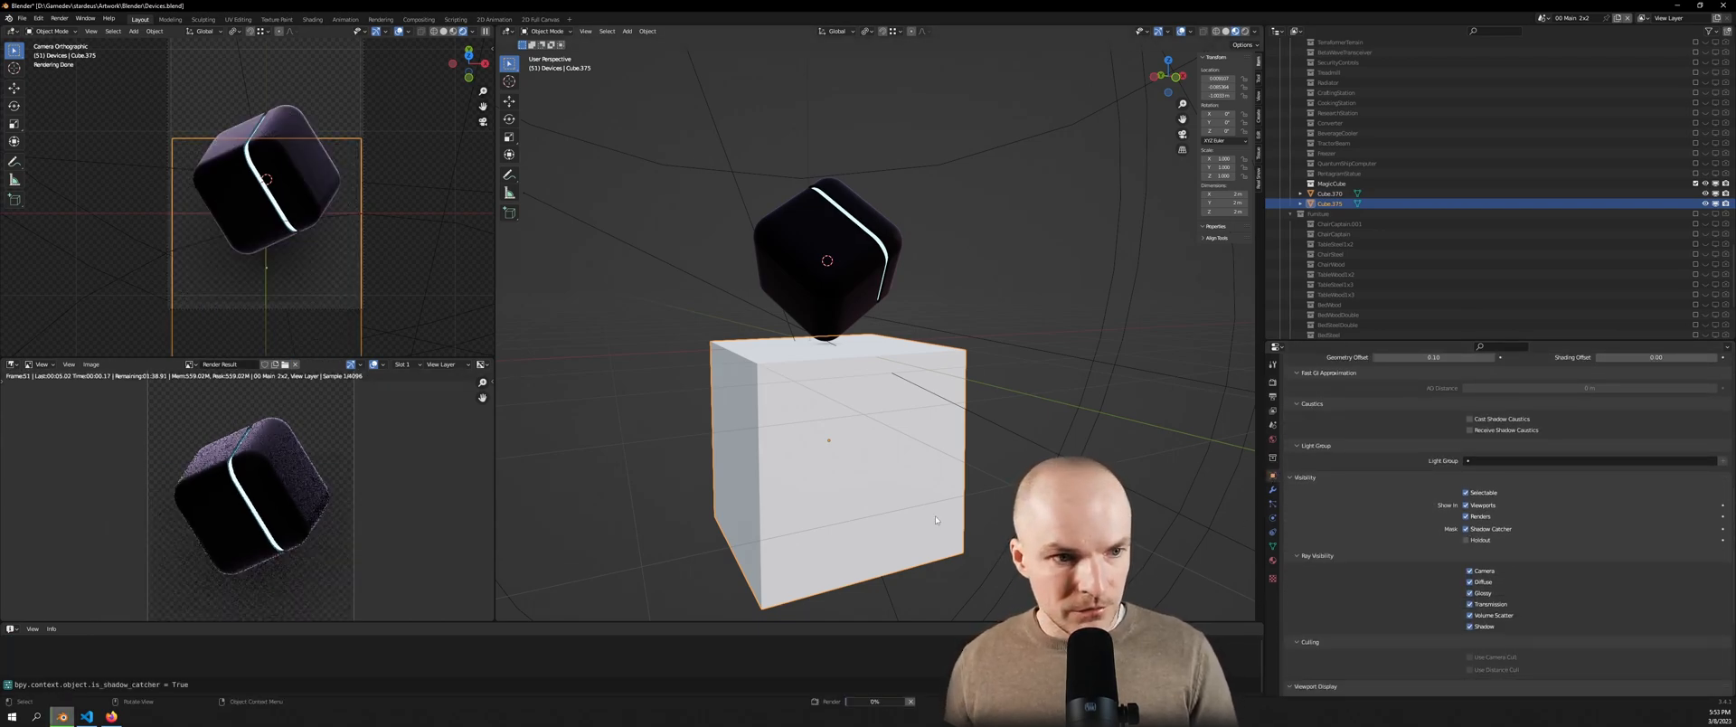
Show only the alpha channel of the render result and examine how the lower cube appears in it
scroll(299, 571, "up", 3)
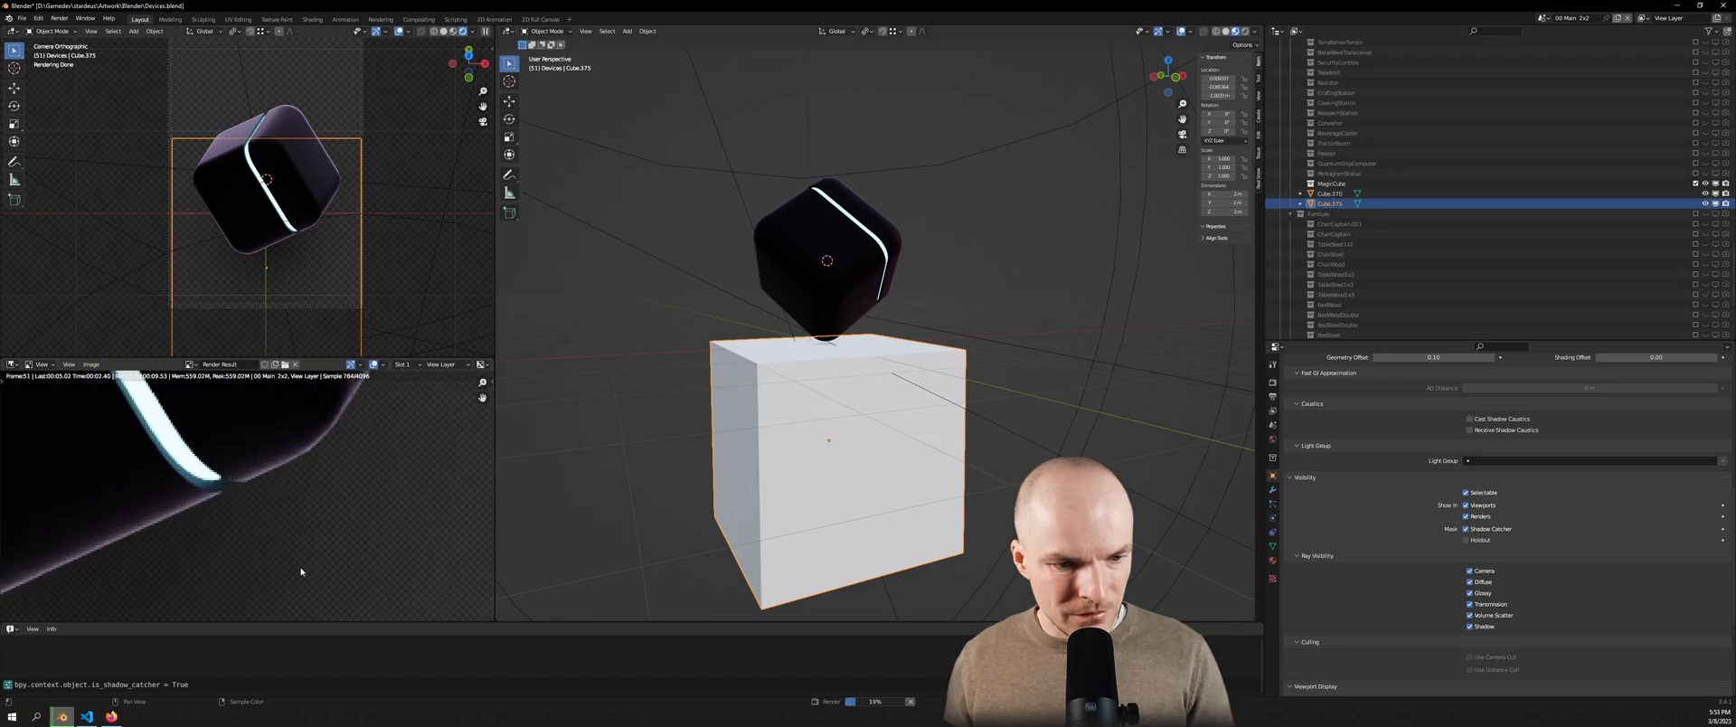
scroll(304, 574, "down", 5)
left_click(482, 365)
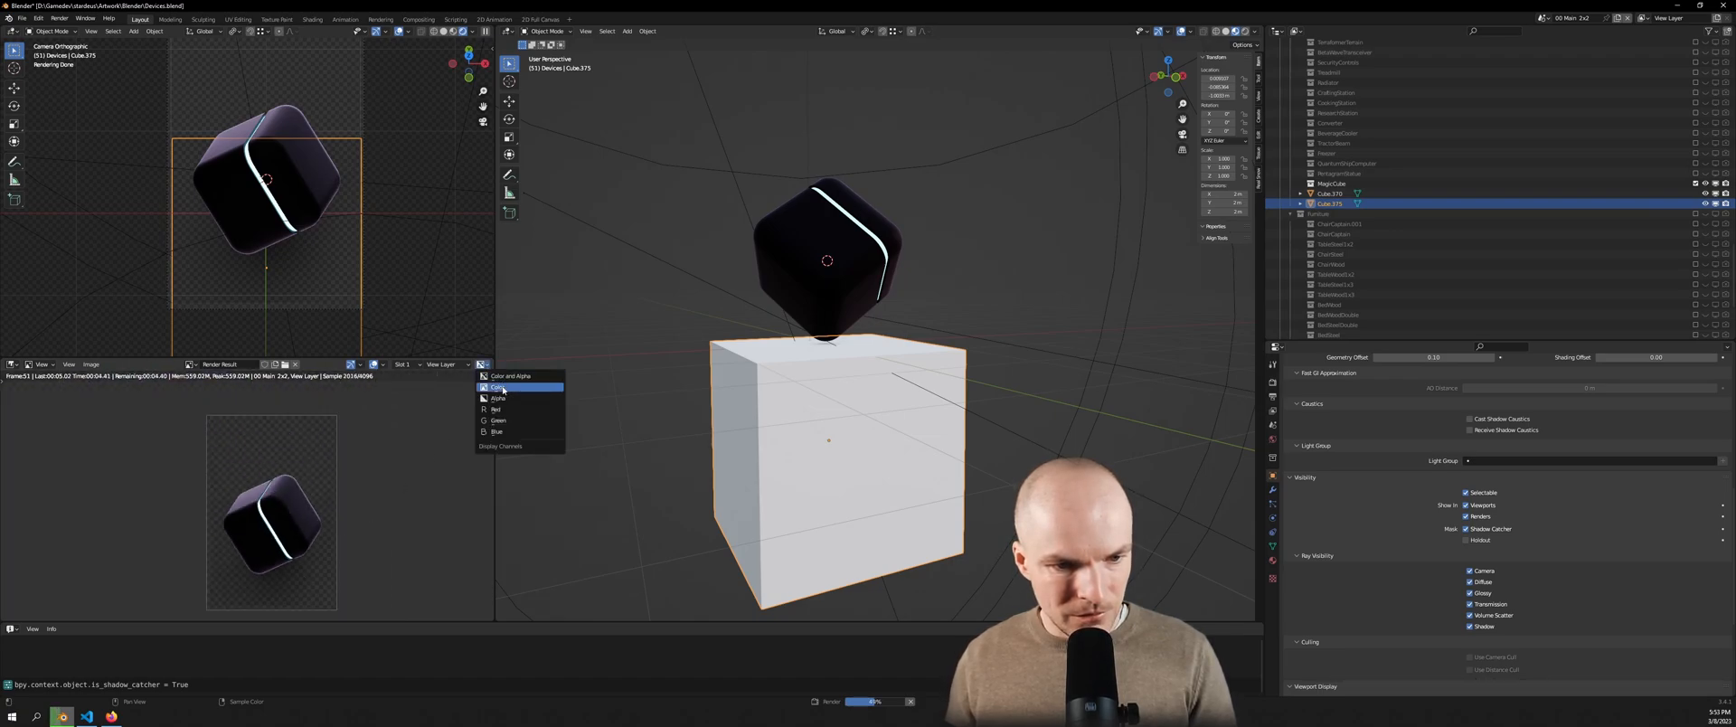
left_click(502, 399)
scroll(325, 551, "up", 4)
scroll(312, 540, "down", 4)
Add a Bevel modifier to the lower cube with an amount of 0.75 m and 4 segments
middle_click_drag(755, 411, 839, 373)
scroll(848, 428, "up", 3)
scroll(848, 428, "down", 2)
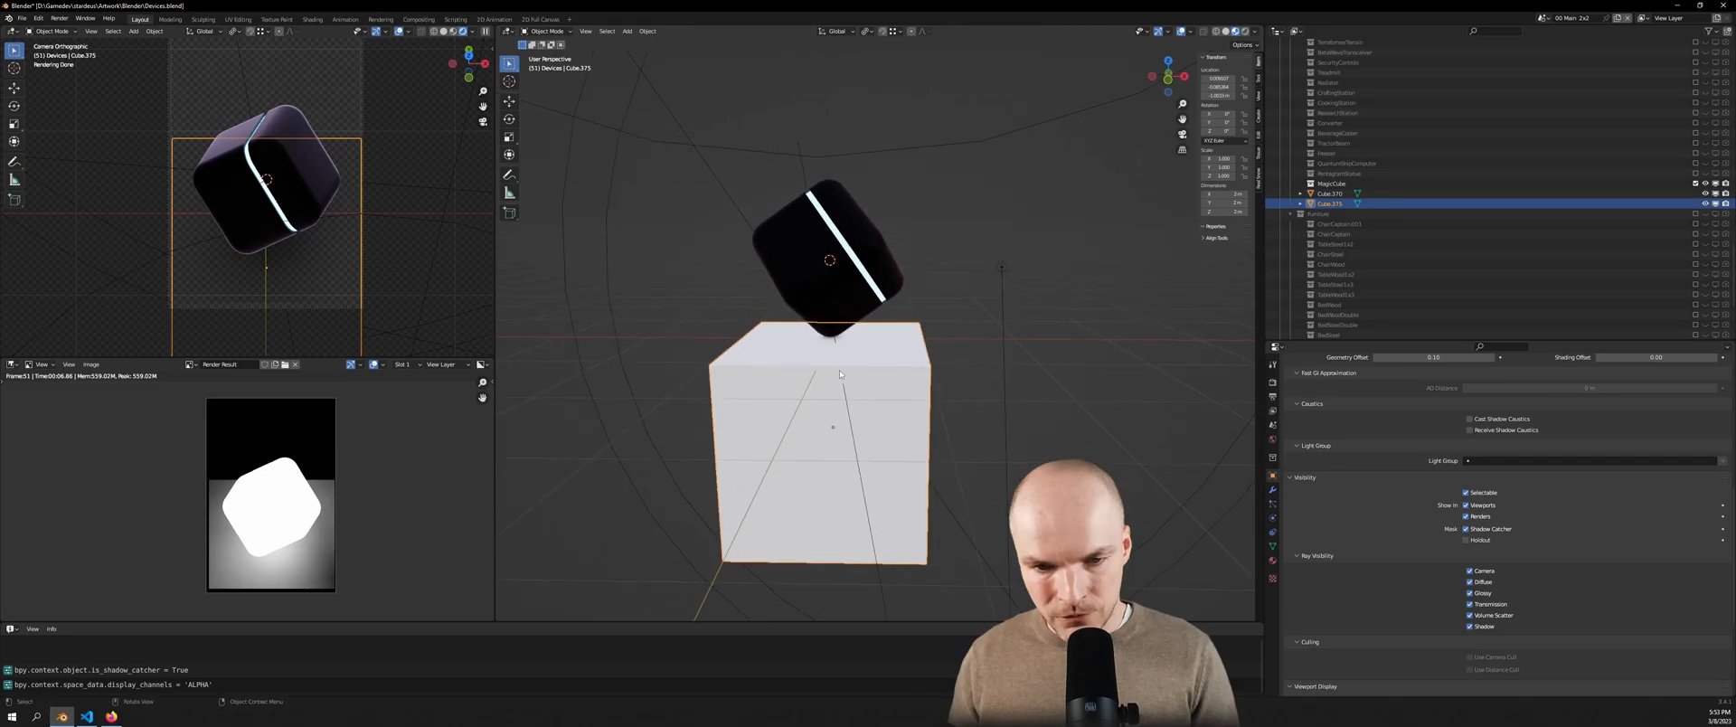
left_click(1273, 491)
left_click(1327, 380)
left_click(1410, 424)
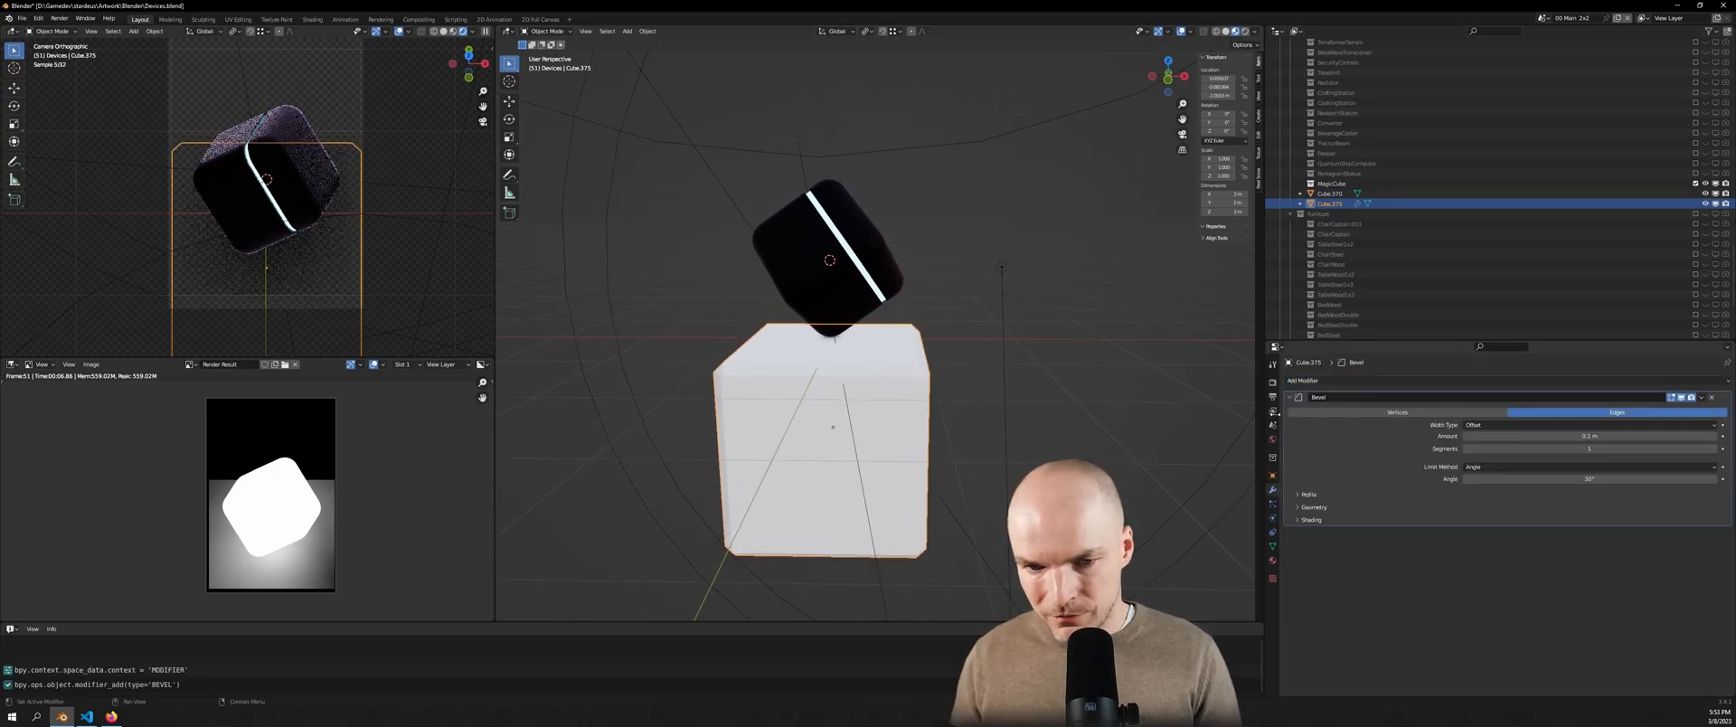
mouse_move(1554, 439)
left_mouse_down()
mouse_move(1610, 439)
mouse_move(1563, 449)
mouse_move(1584, 437)
left_mouse_up()
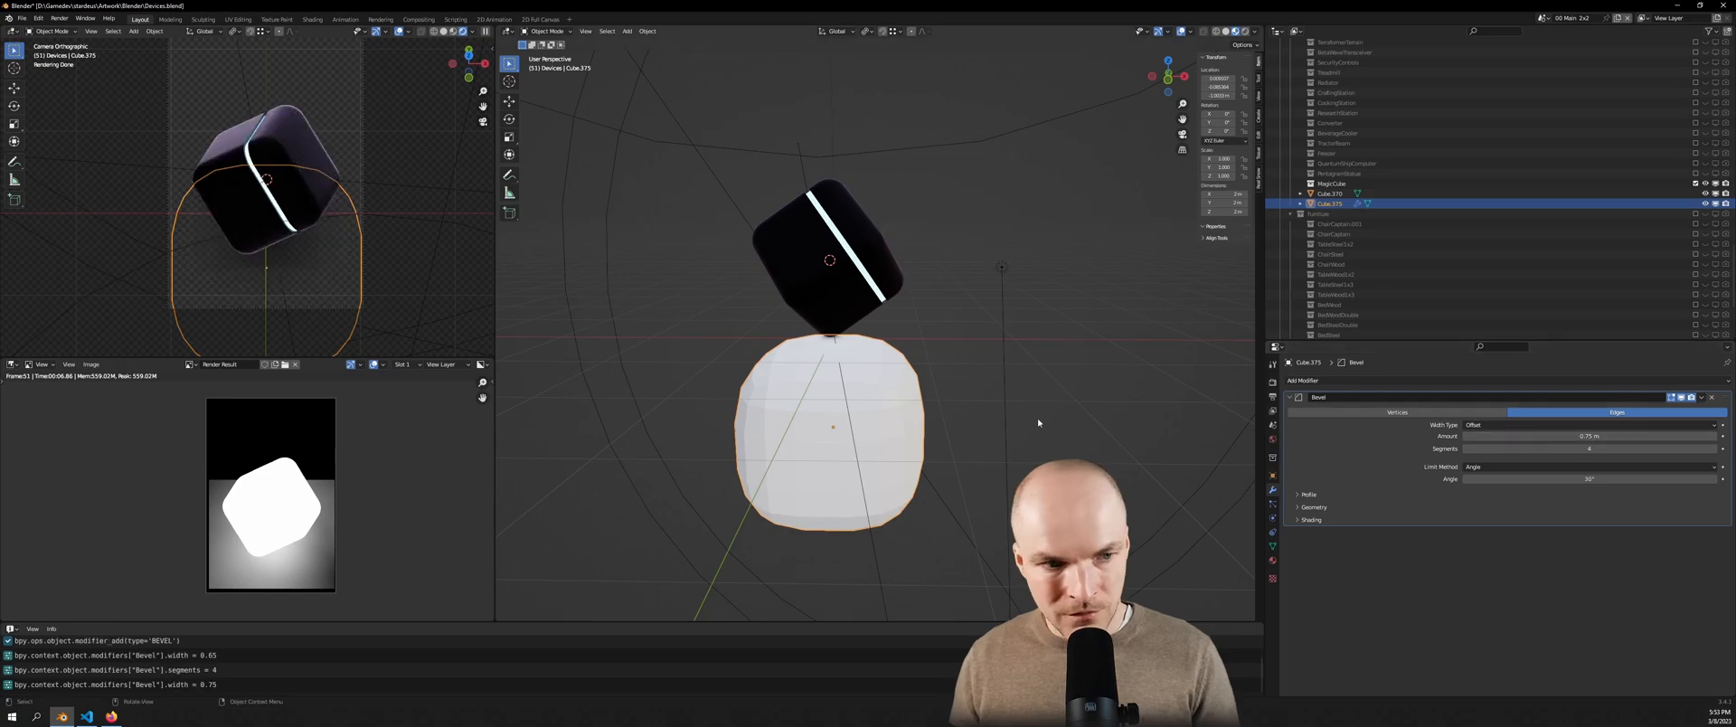
Shade the lower cube smooth without auto smooth and check its shadow in the rendered alpha channel
right_click(845, 415)
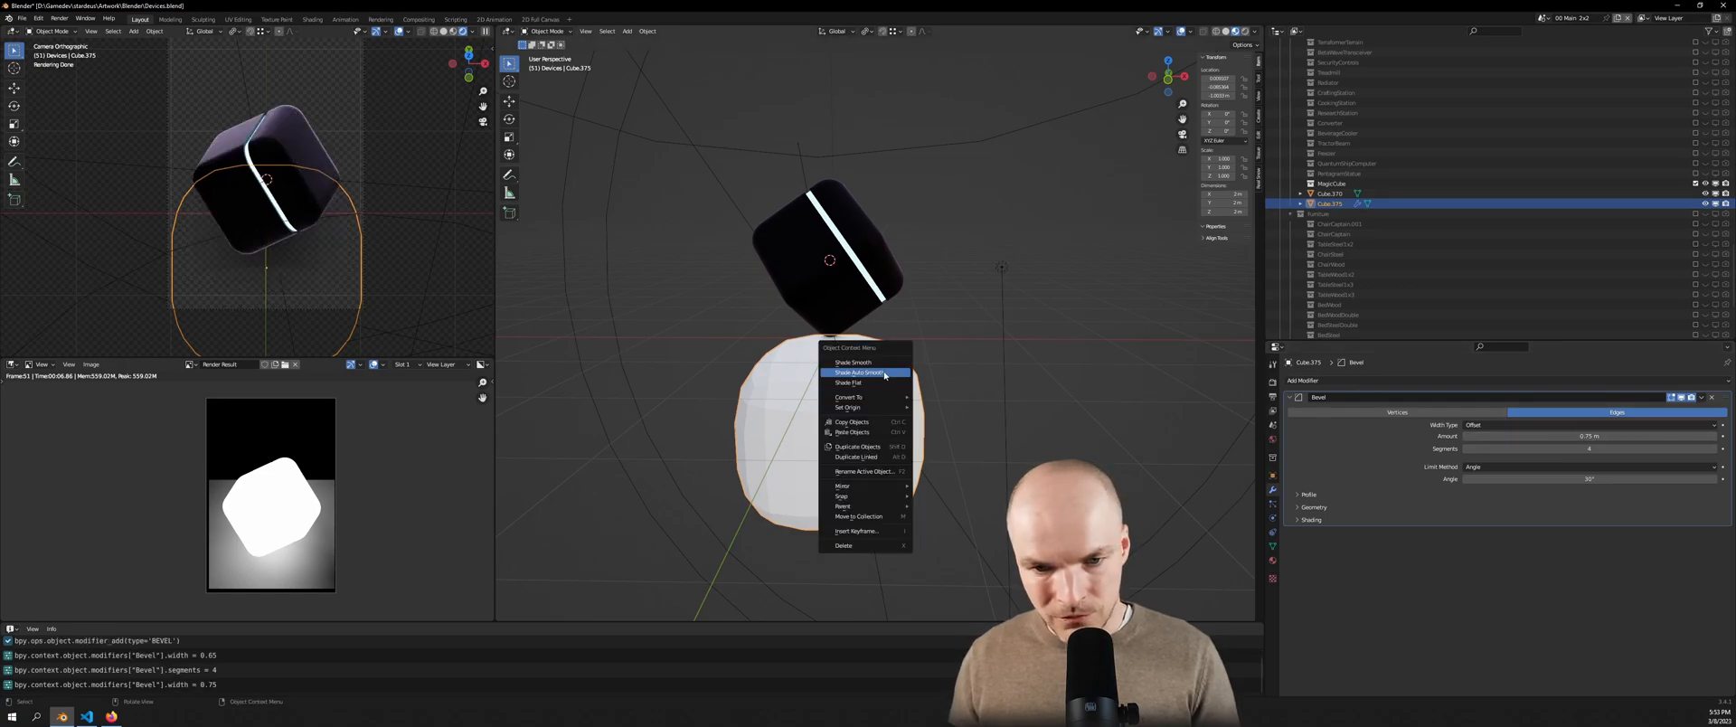
left_click(904, 416)
right_click(917, 416)
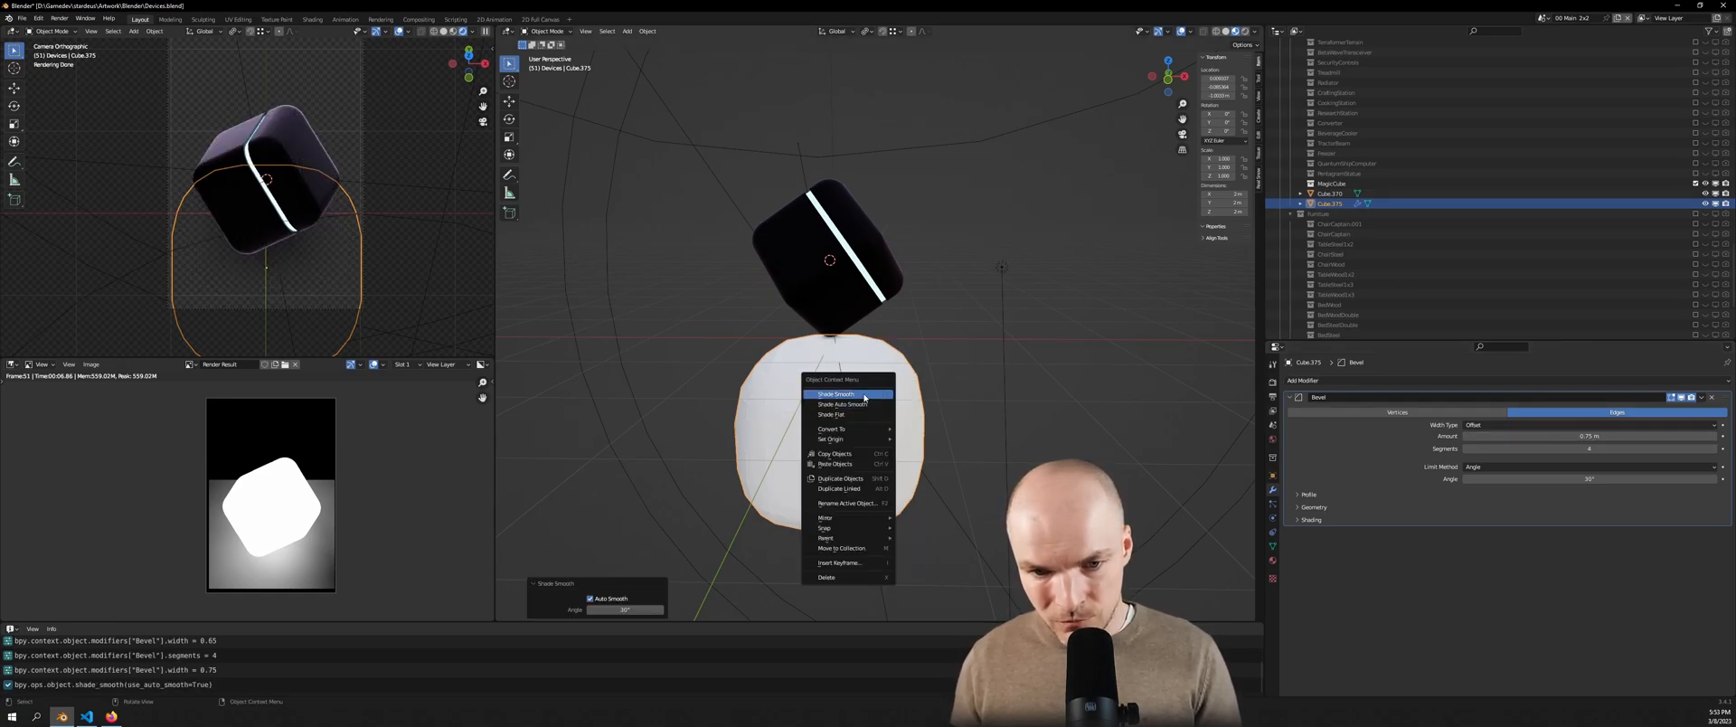
left_click(900, 398)
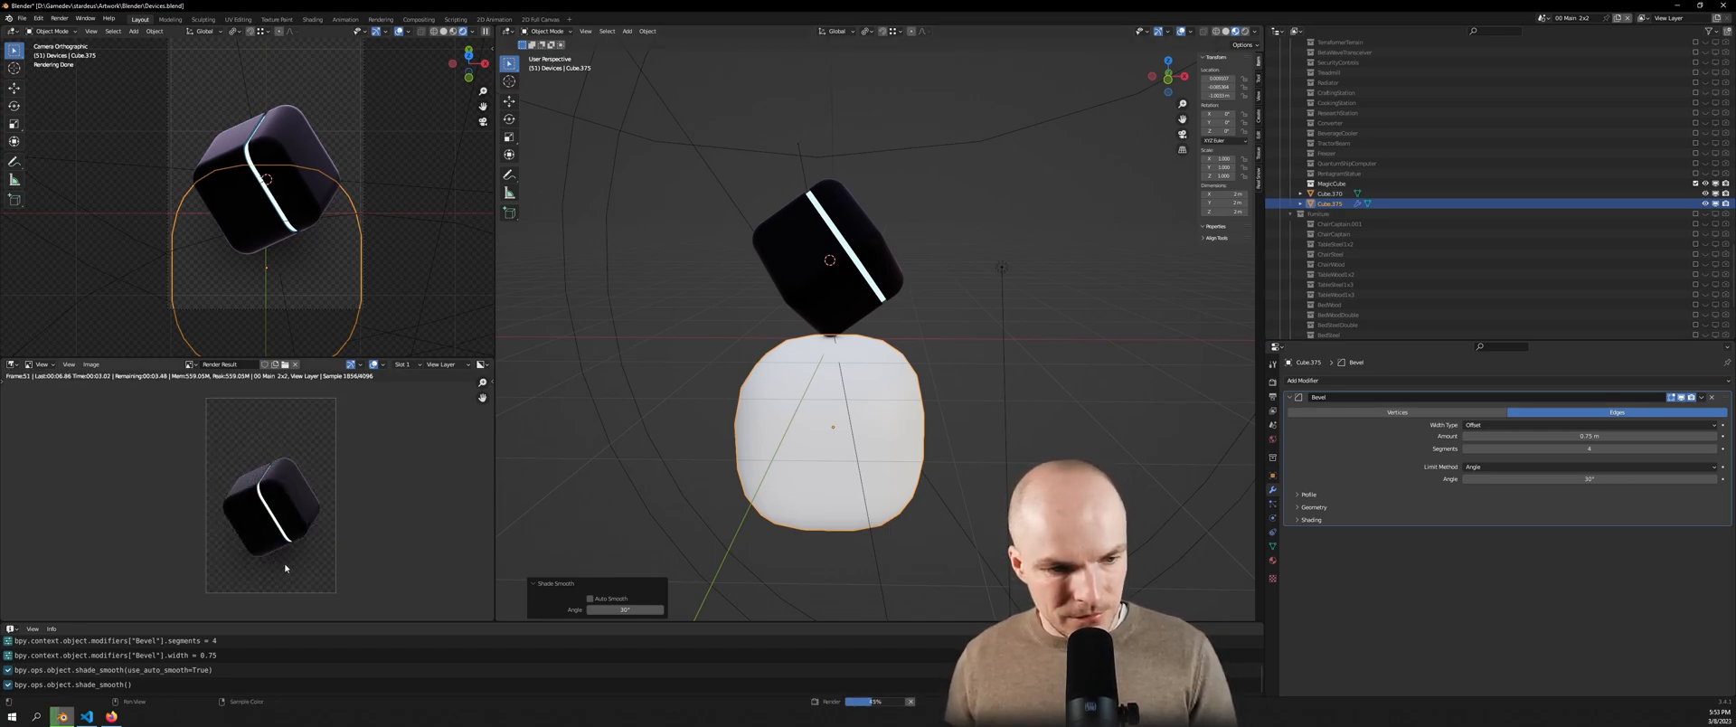
scroll(282, 553, "up", 4)
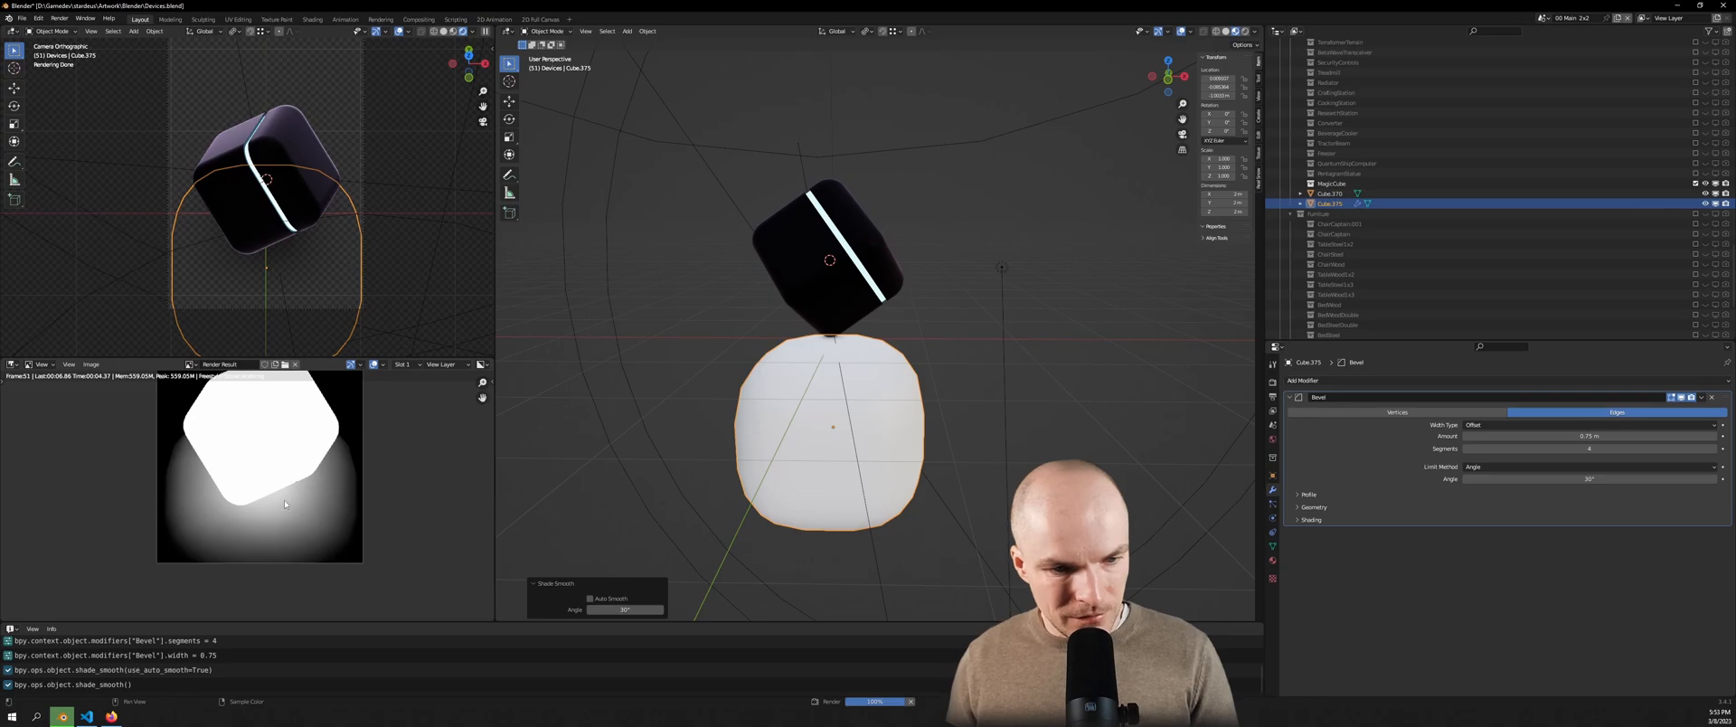
scroll(348, 500, "down", 4)
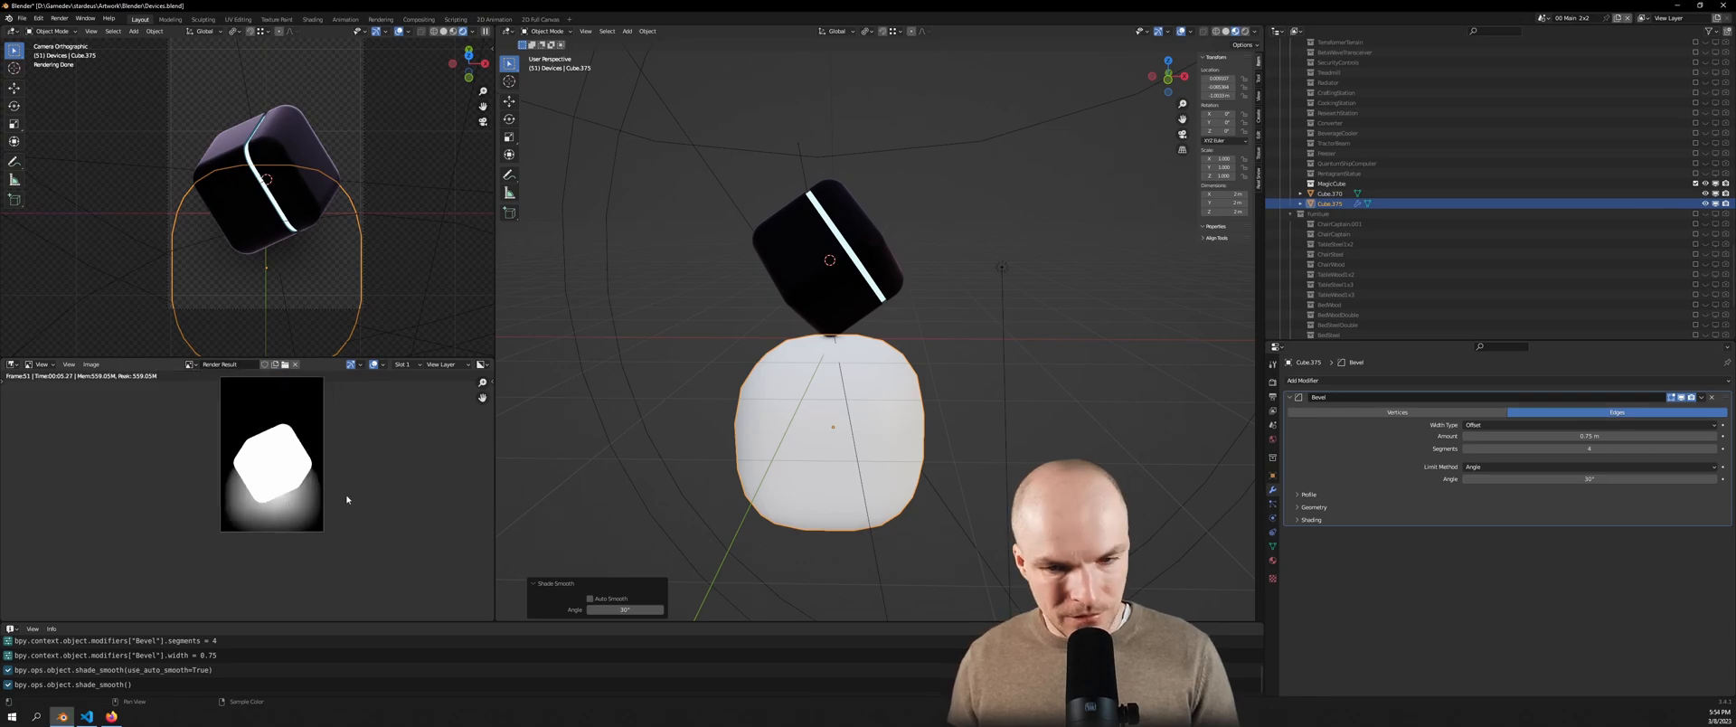
Assign the existing ShadowCatcher material to the lower cube
left_click(1272, 561)
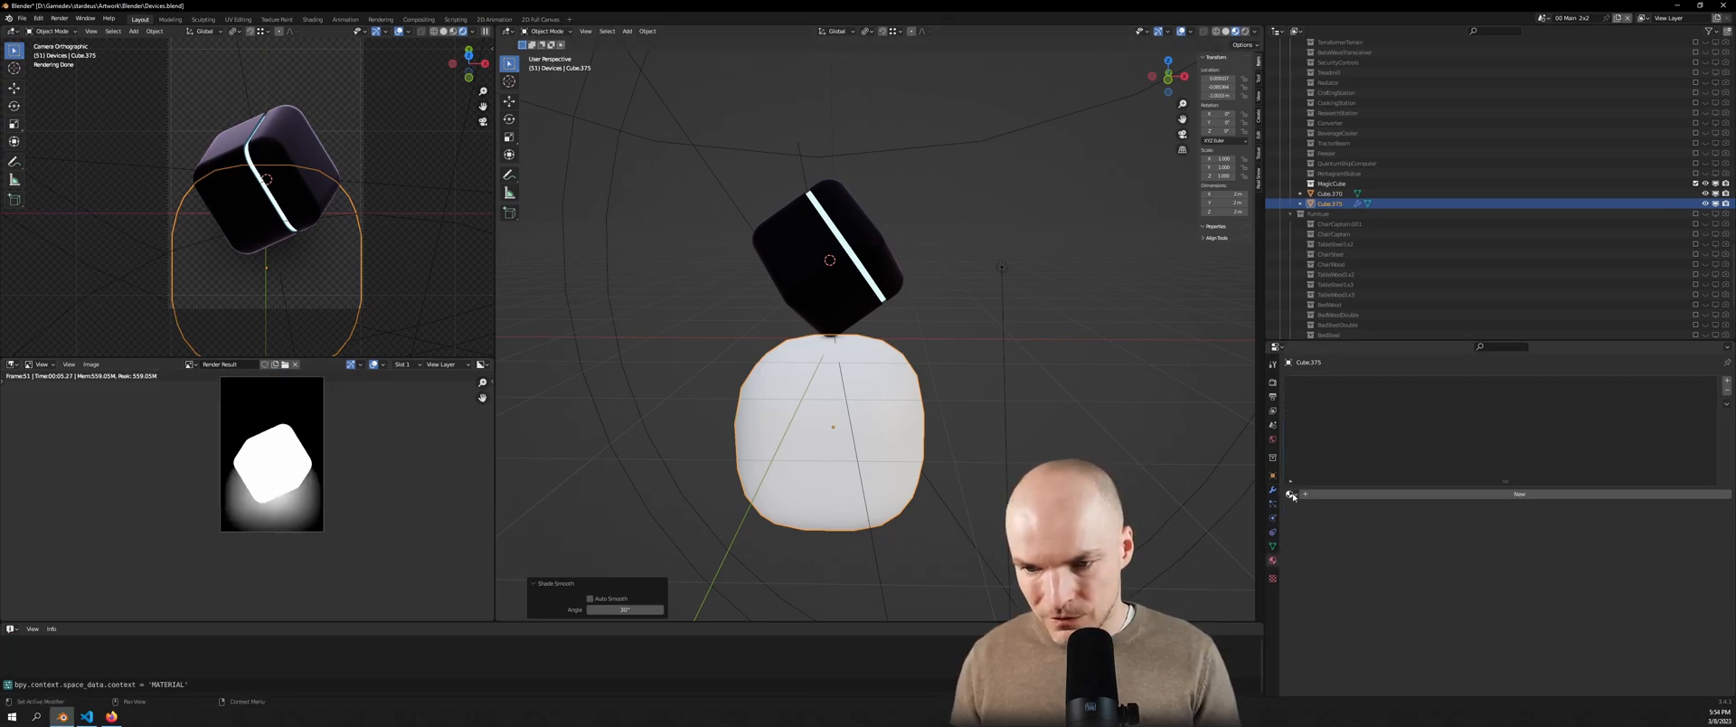
left_click(1293, 494)
type("sha")
key("Return")
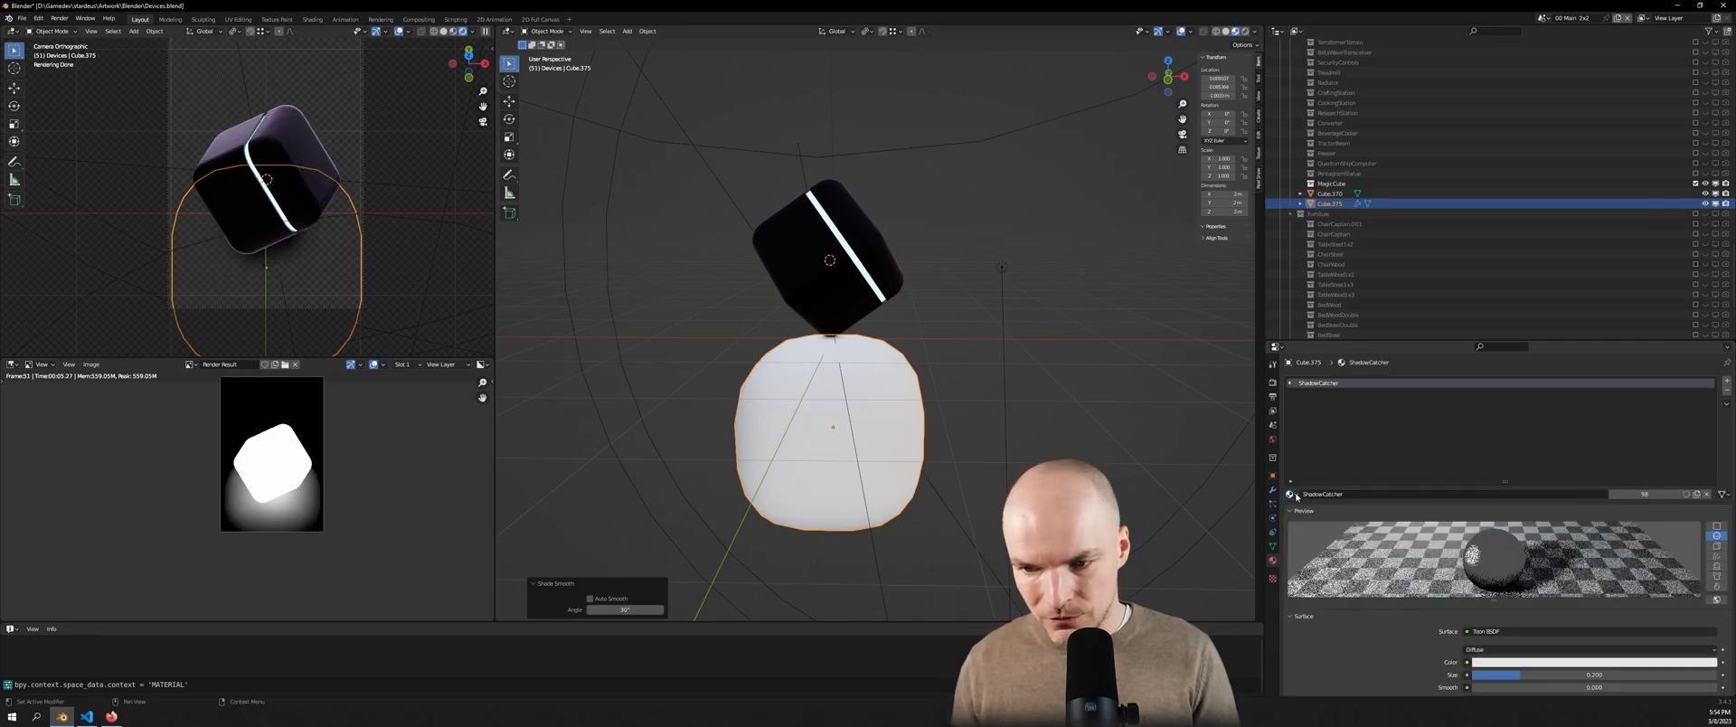
Render the frame and examine the shadow's falloff and edges below the magic cube in the alpha channel
key("F12")
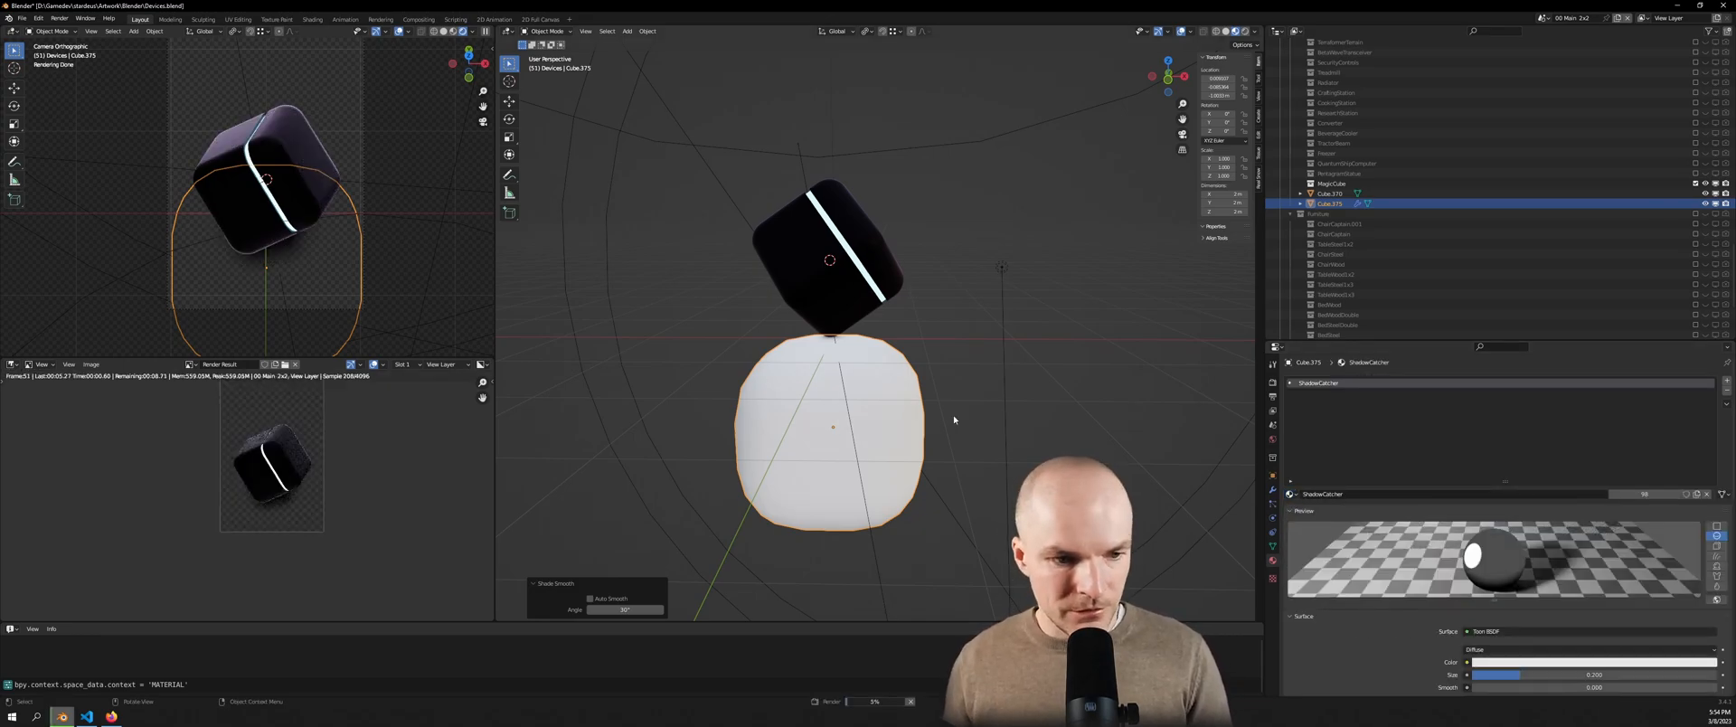
scroll(363, 448, "up", 5)
scroll(286, 474, "down", 4)
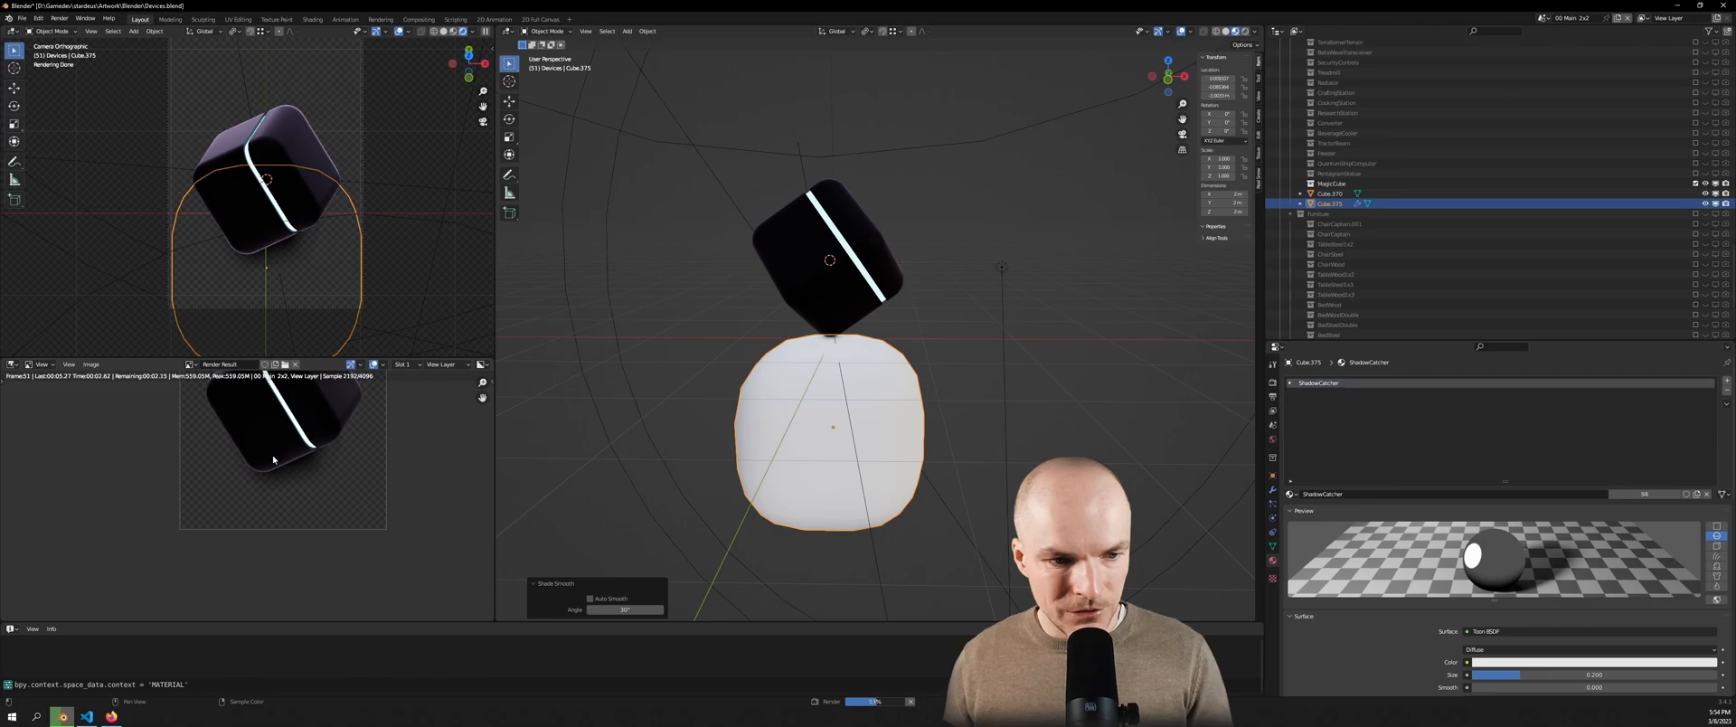
scroll(318, 463, "down", 1)
middle_click_drag(312, 452, 286, 511)
scroll(284, 509, "up", 2)
scroll(286, 509, "down", 2)
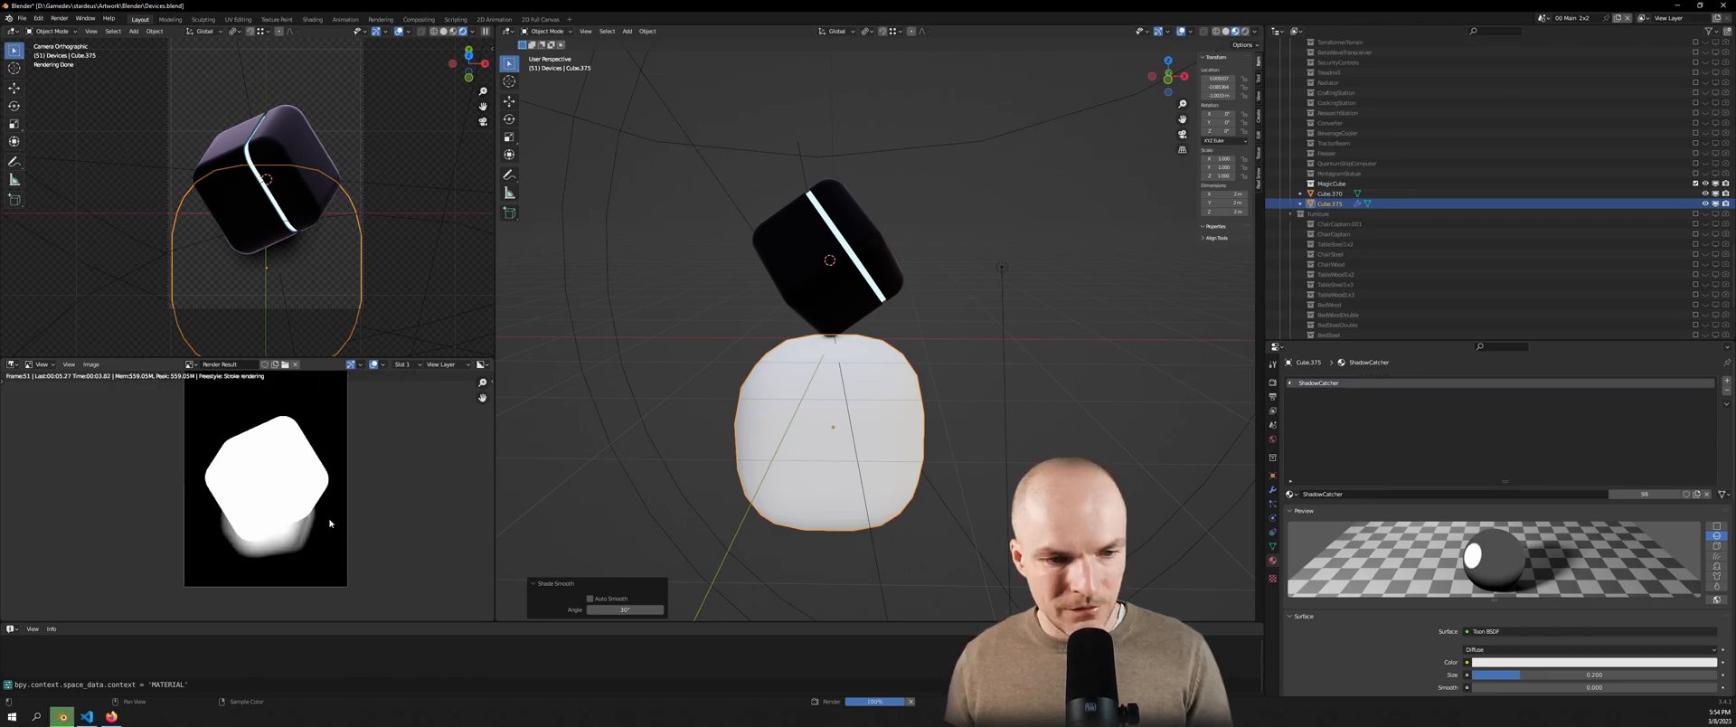
scroll(335, 519, "up", 6)
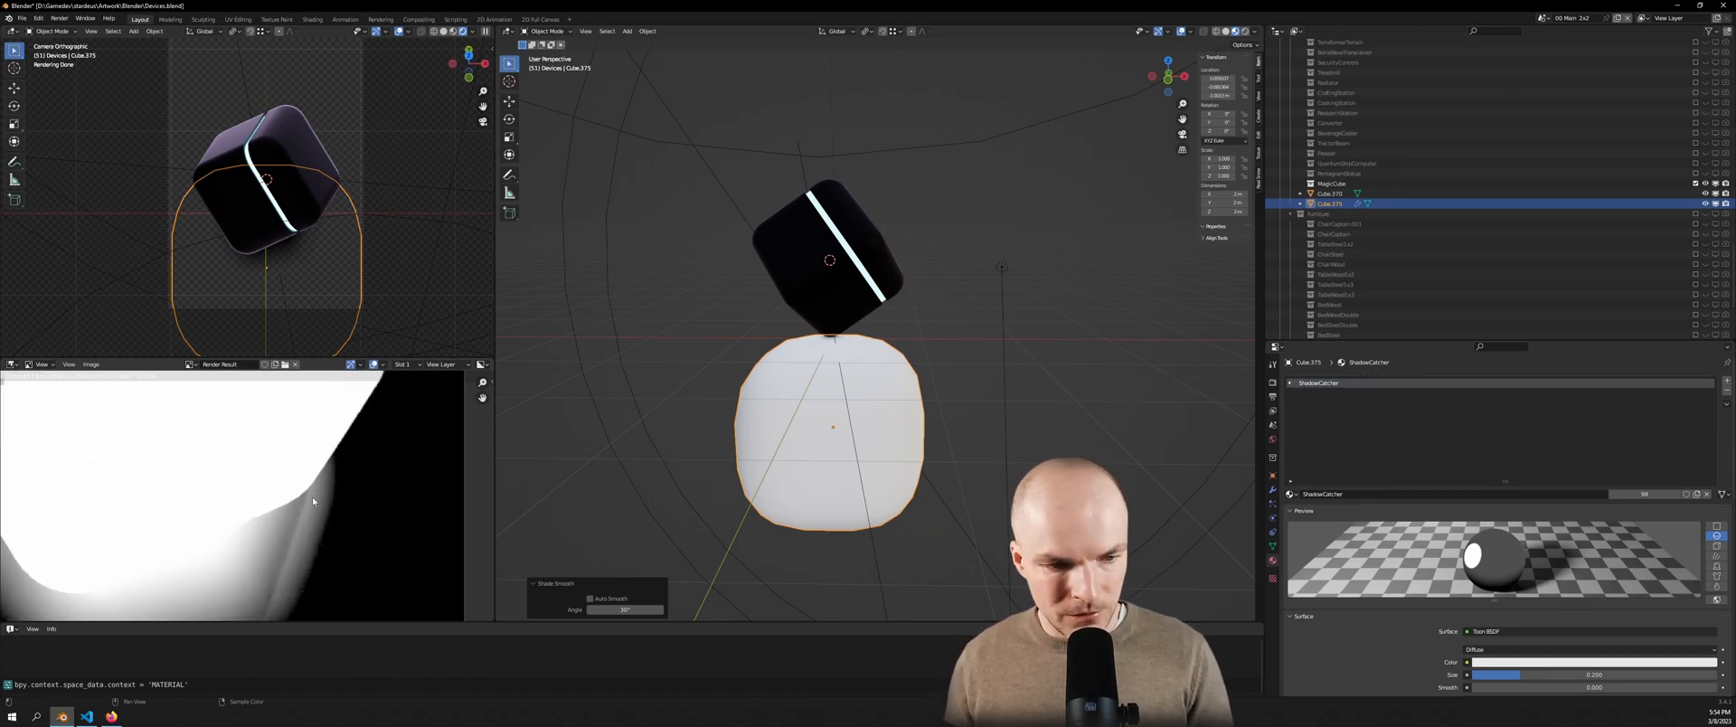
scroll(300, 523, "down", 5)
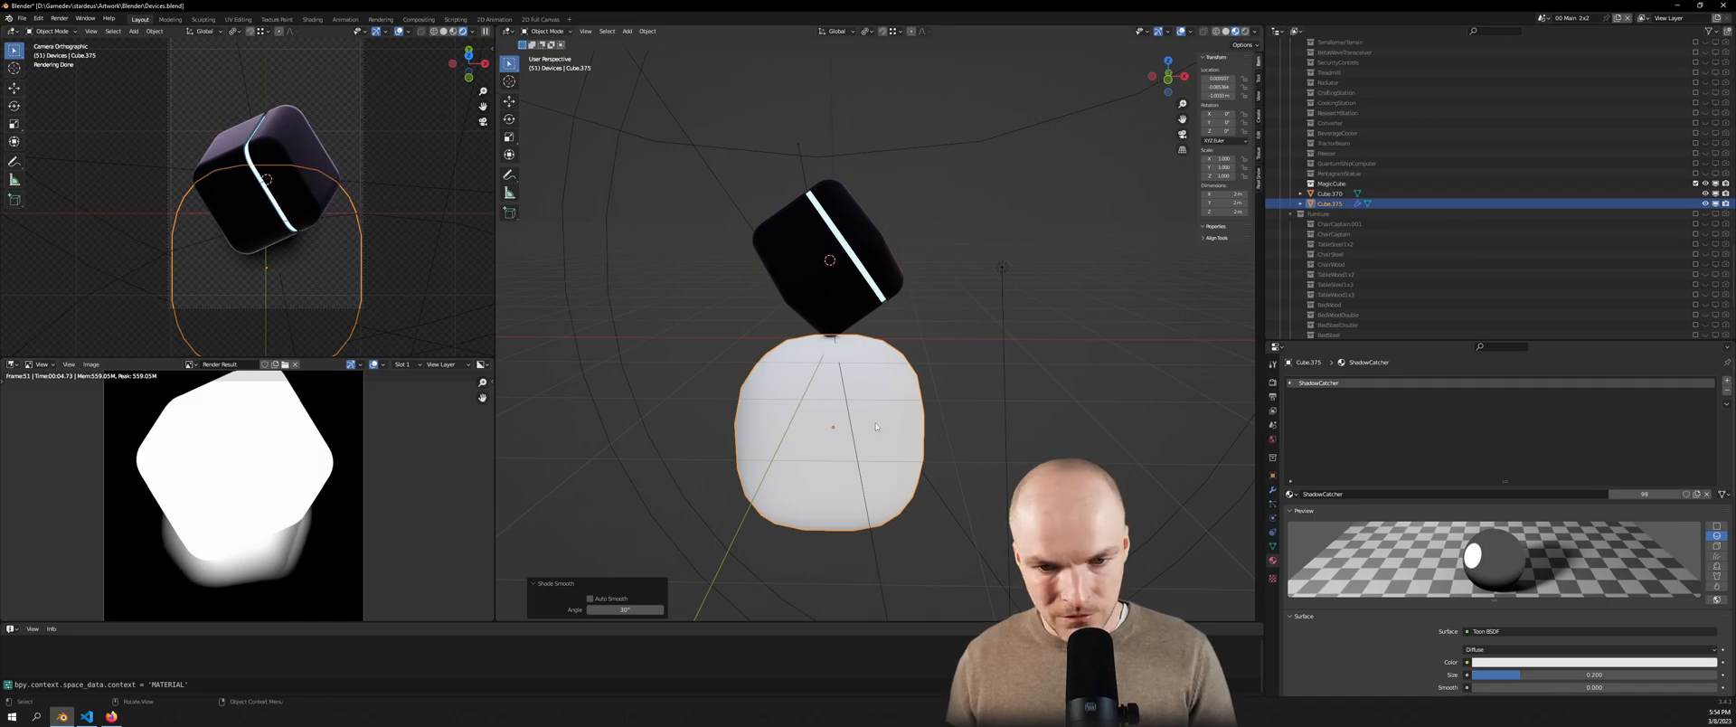
key("Tab")
middle_click_drag(875, 427, 798, 389)
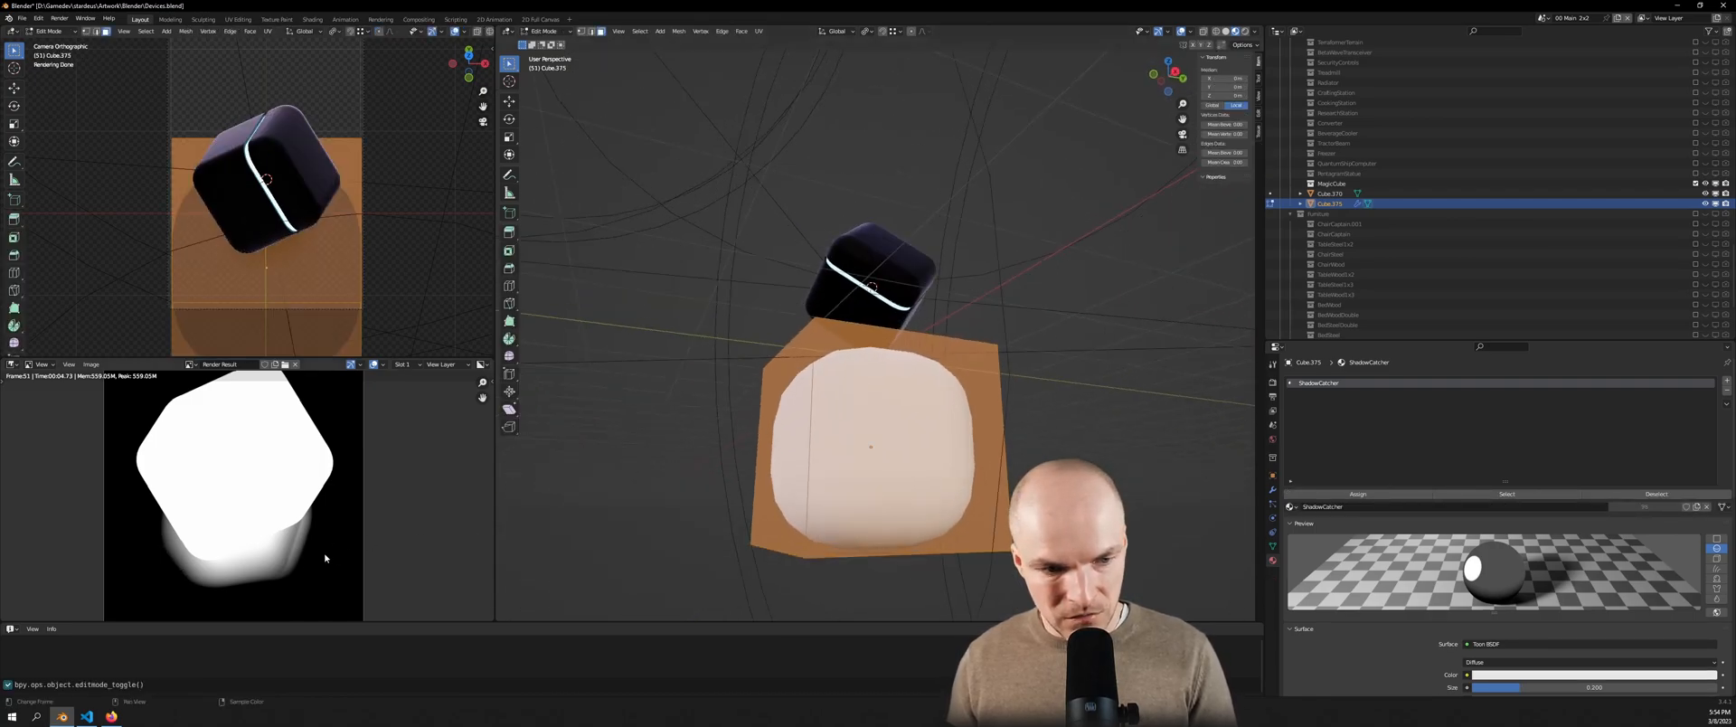
scroll(286, 551, "up", 4)
key("Tab")
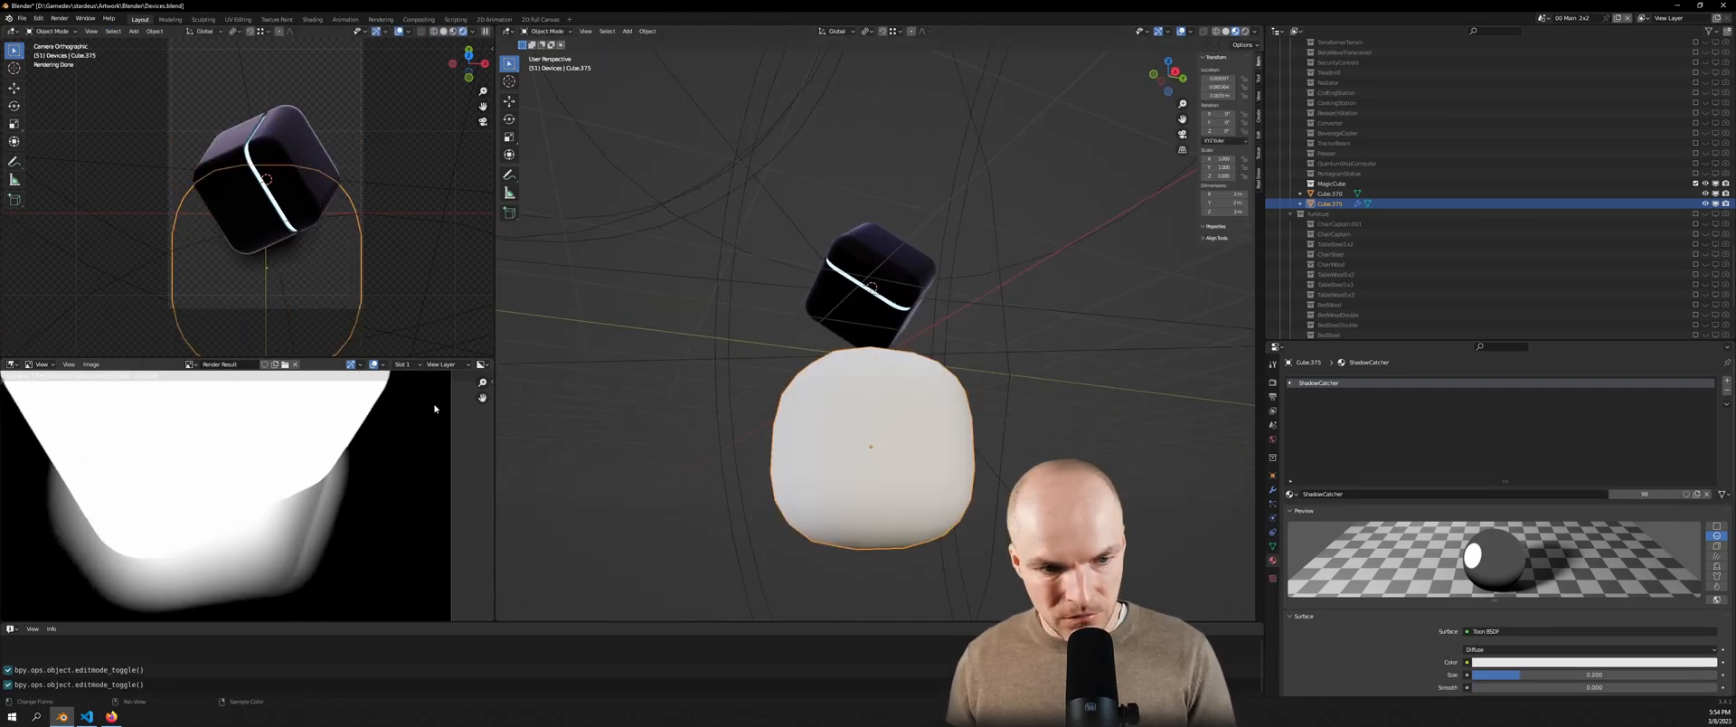
Display the render result with color and alpha and examine the magic cube, its soft shadow and its placement in the frame
left_click(482, 364)
left_click(506, 375)
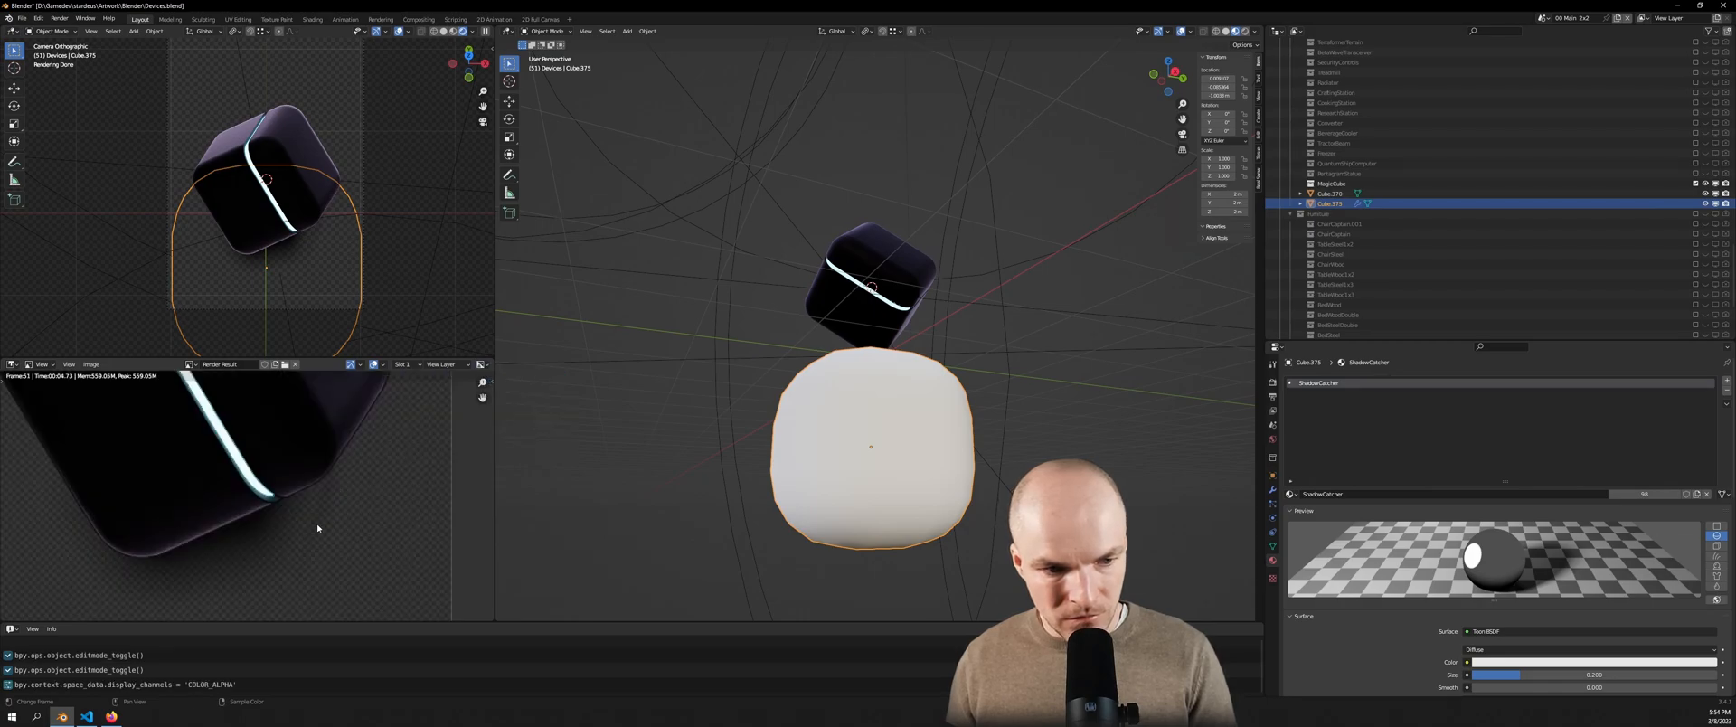
scroll(318, 528, "down", 5)
scroll(304, 525, "up", 2)
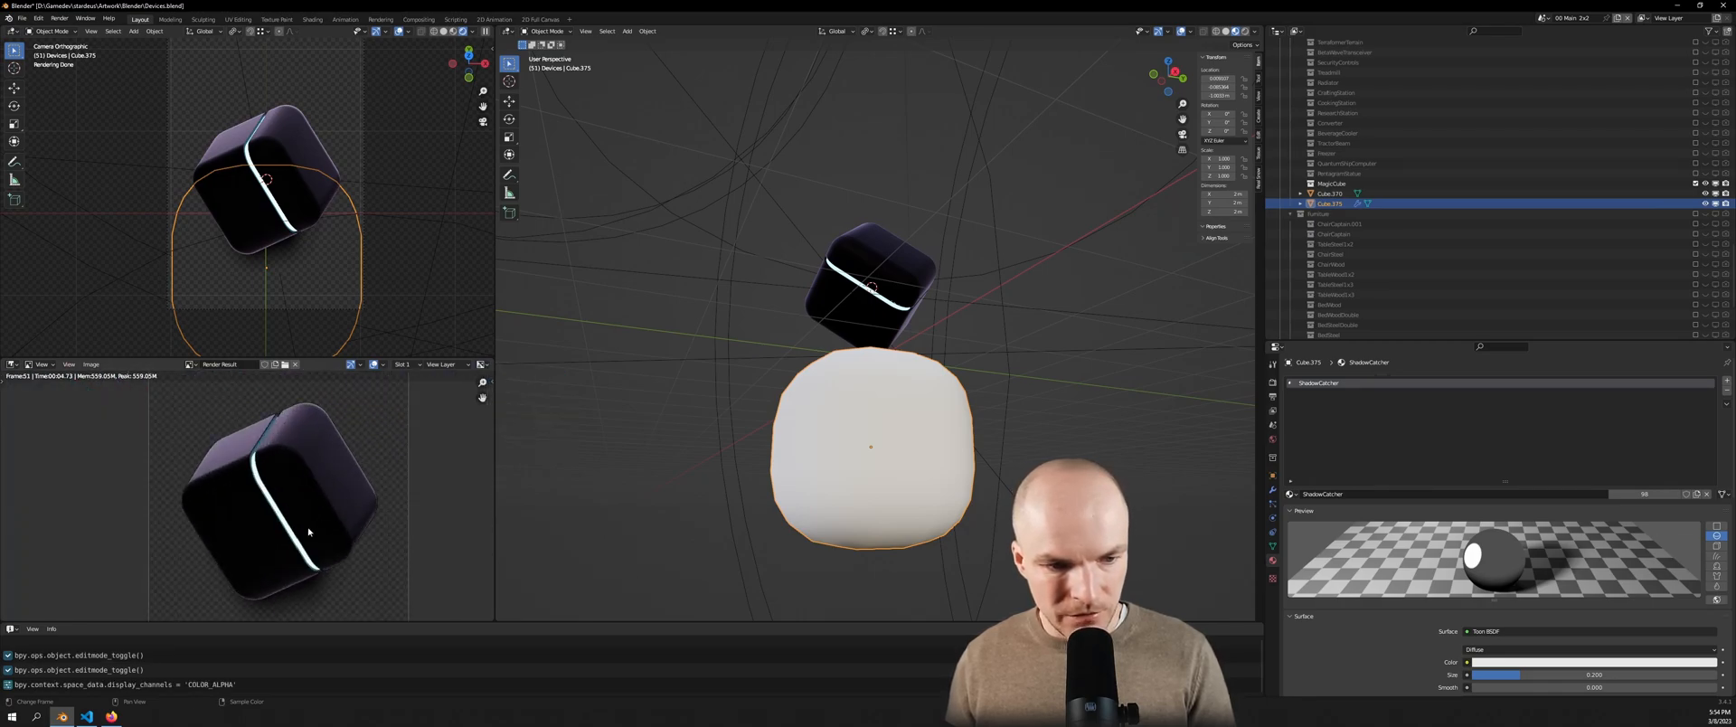
scroll(338, 566, "down", 2)
scroll(317, 479, "up", 7)
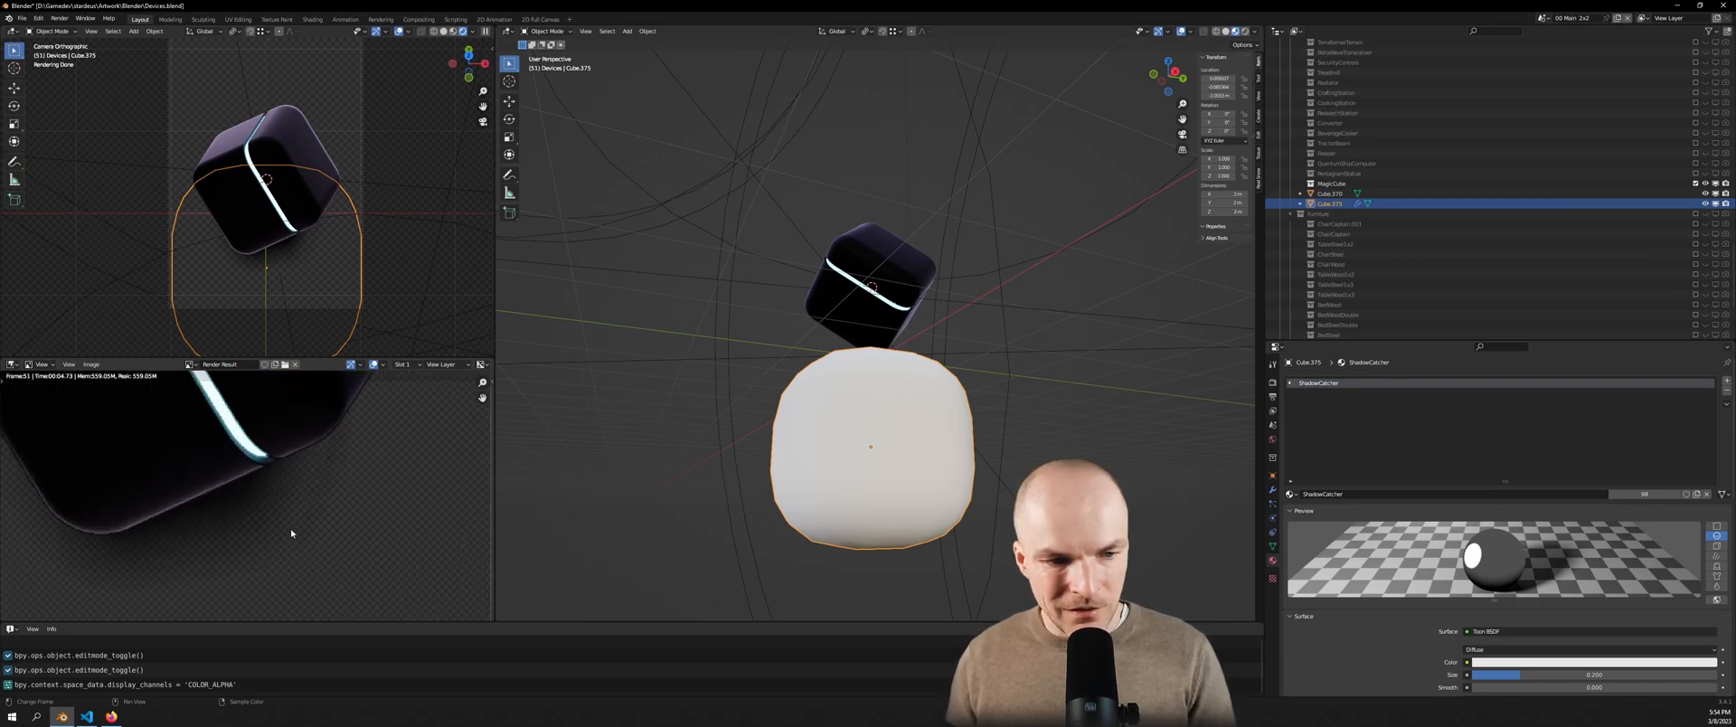
scroll(275, 523, "down", 5)
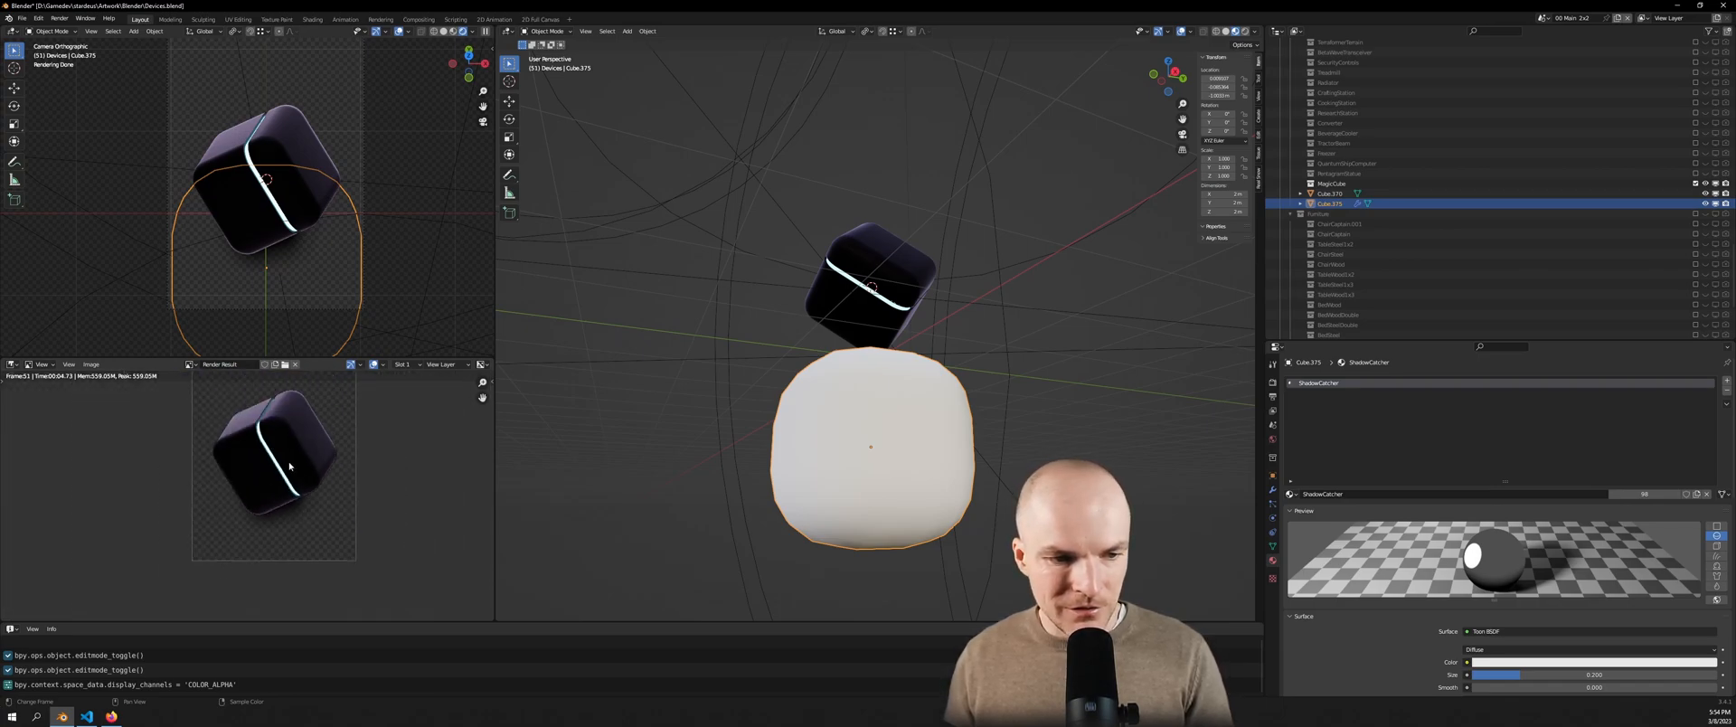
scroll(877, 337, "up", 2)
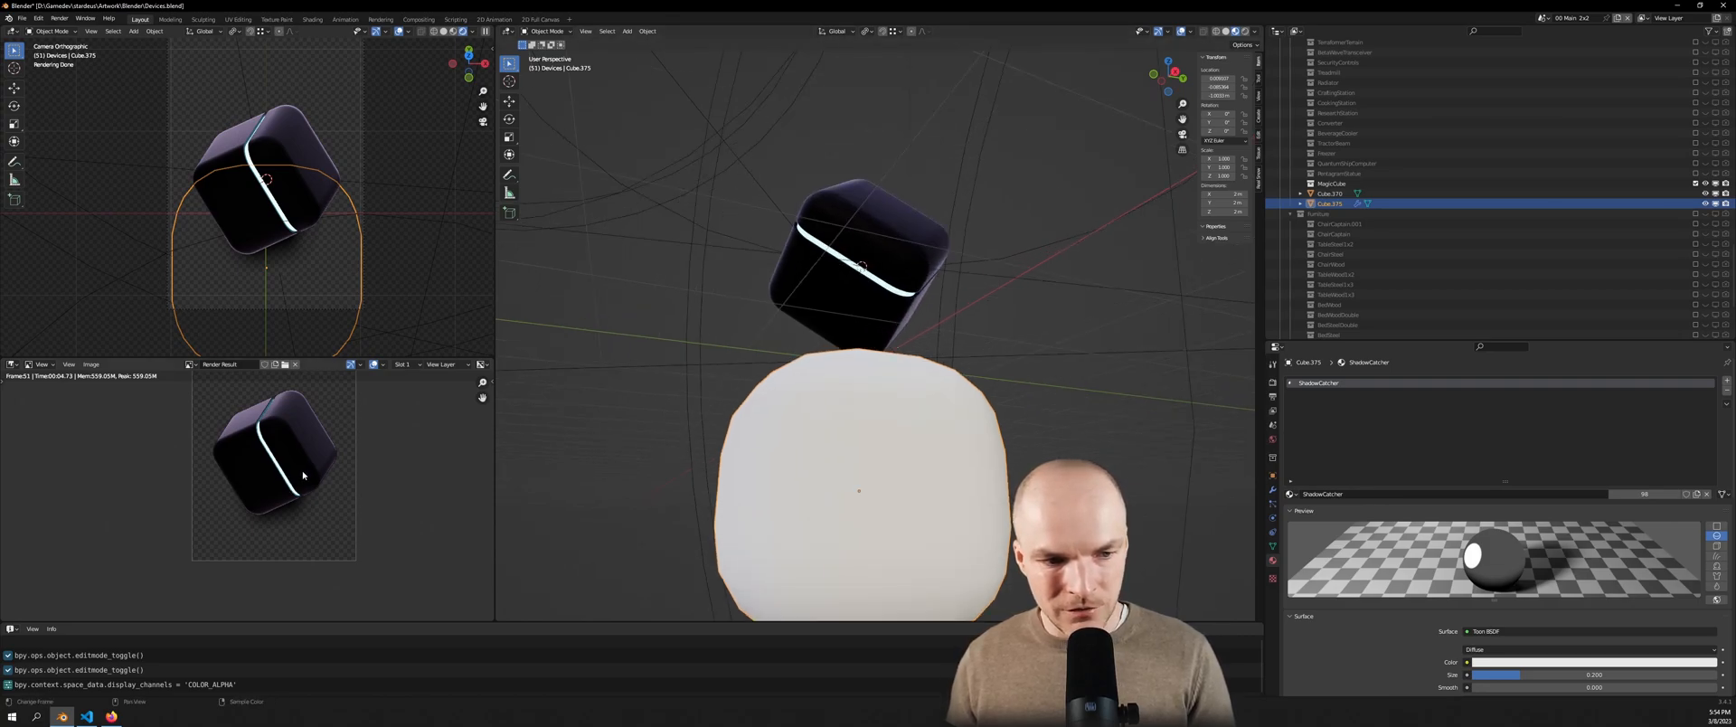
scroll(246, 473, "down", 2)
scroll(246, 473, "up", 2)
middle_click_drag(270, 450, 269, 476)
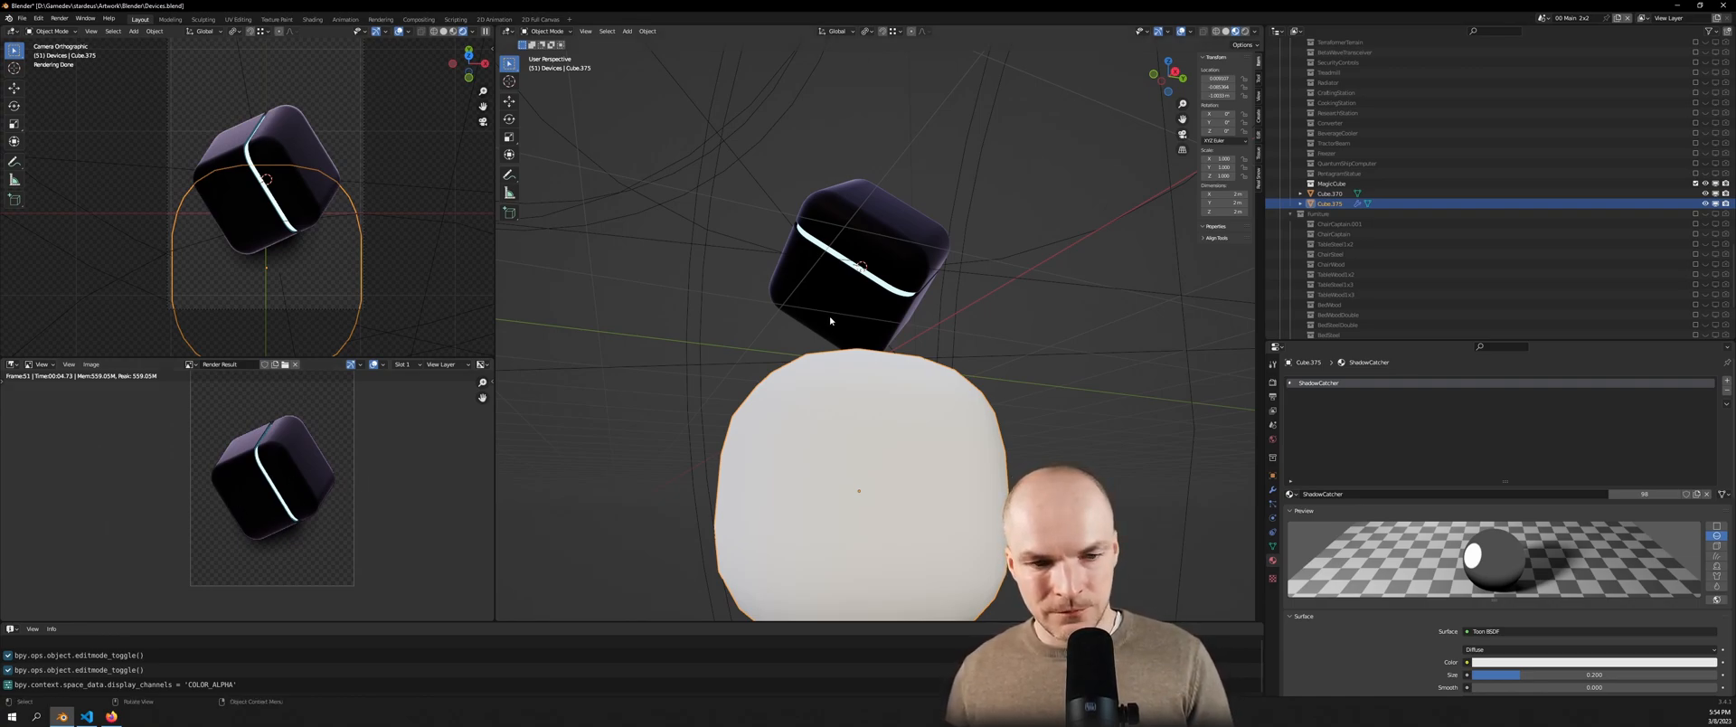
middle_click_drag(335, 430, 303, 445)
scroll(318, 470, "down", 1)
scroll(274, 449, "up", 1)
scroll(274, 450, "down", 1)
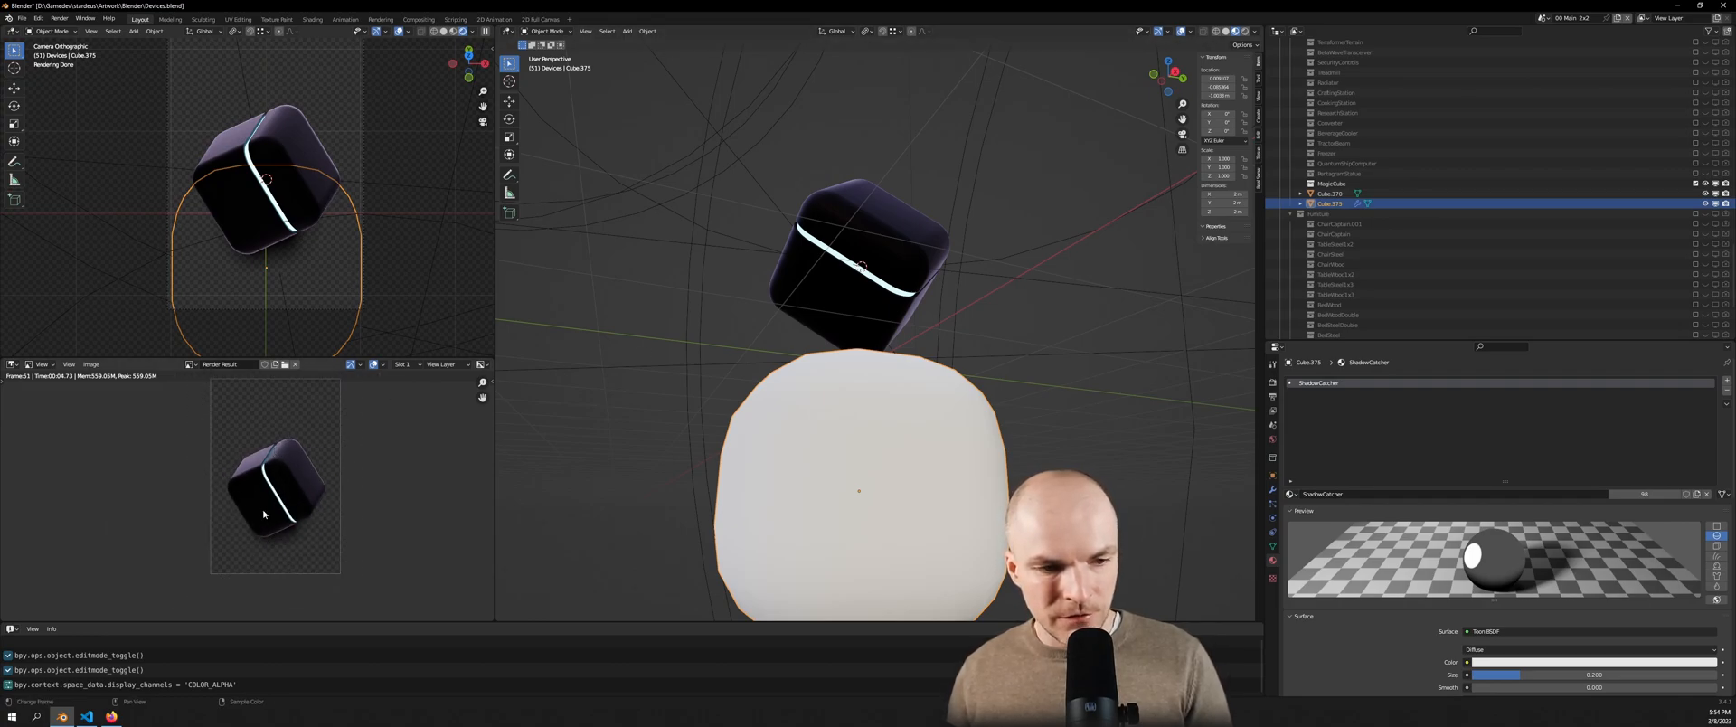
middle_click_drag(245, 388, 258, 426)
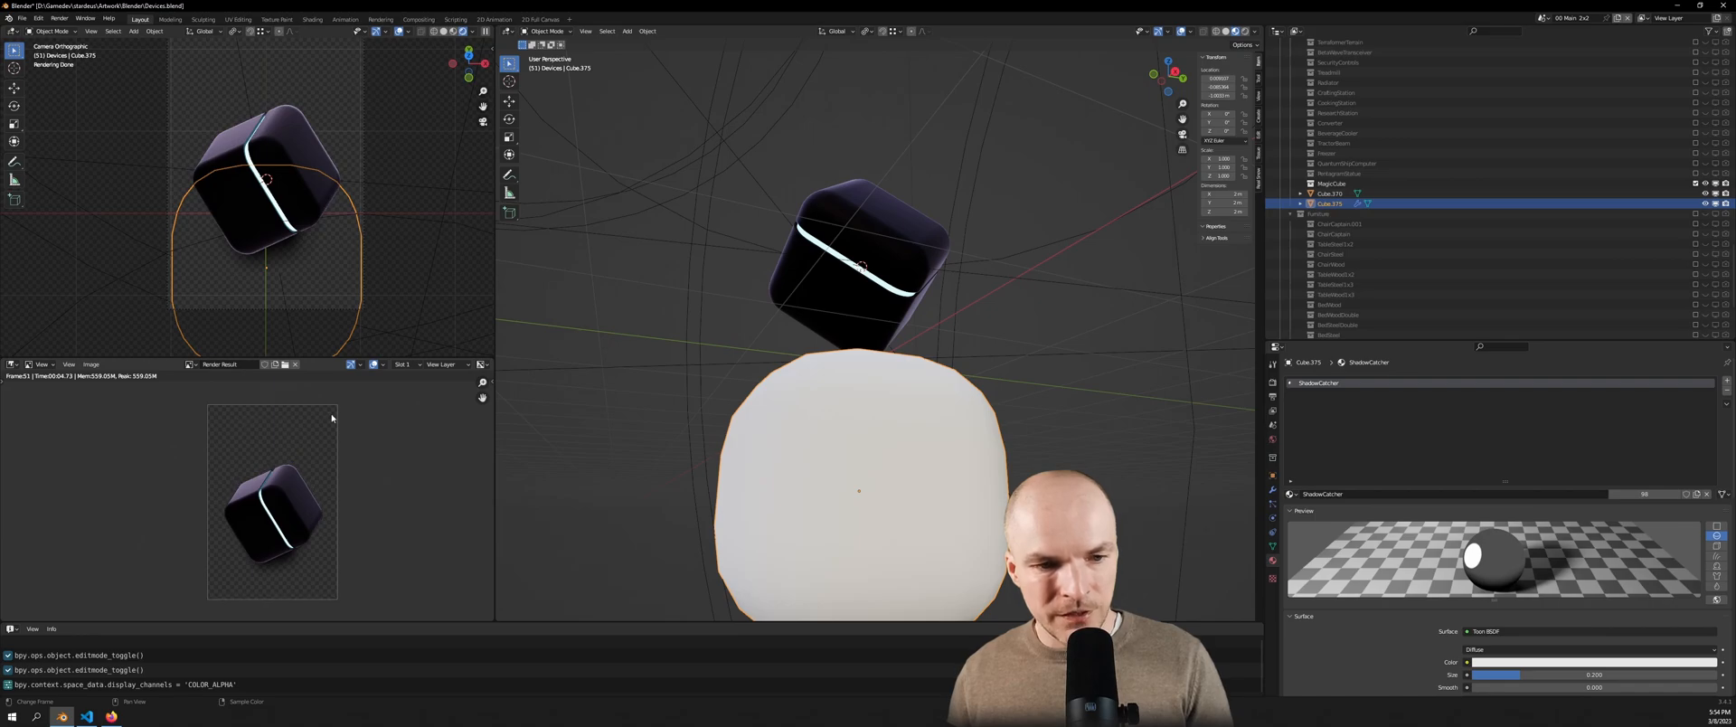
In camera view, scale the magic cube up by about 1.25 and raise it about 0.98 m along Z
key("KP_0")
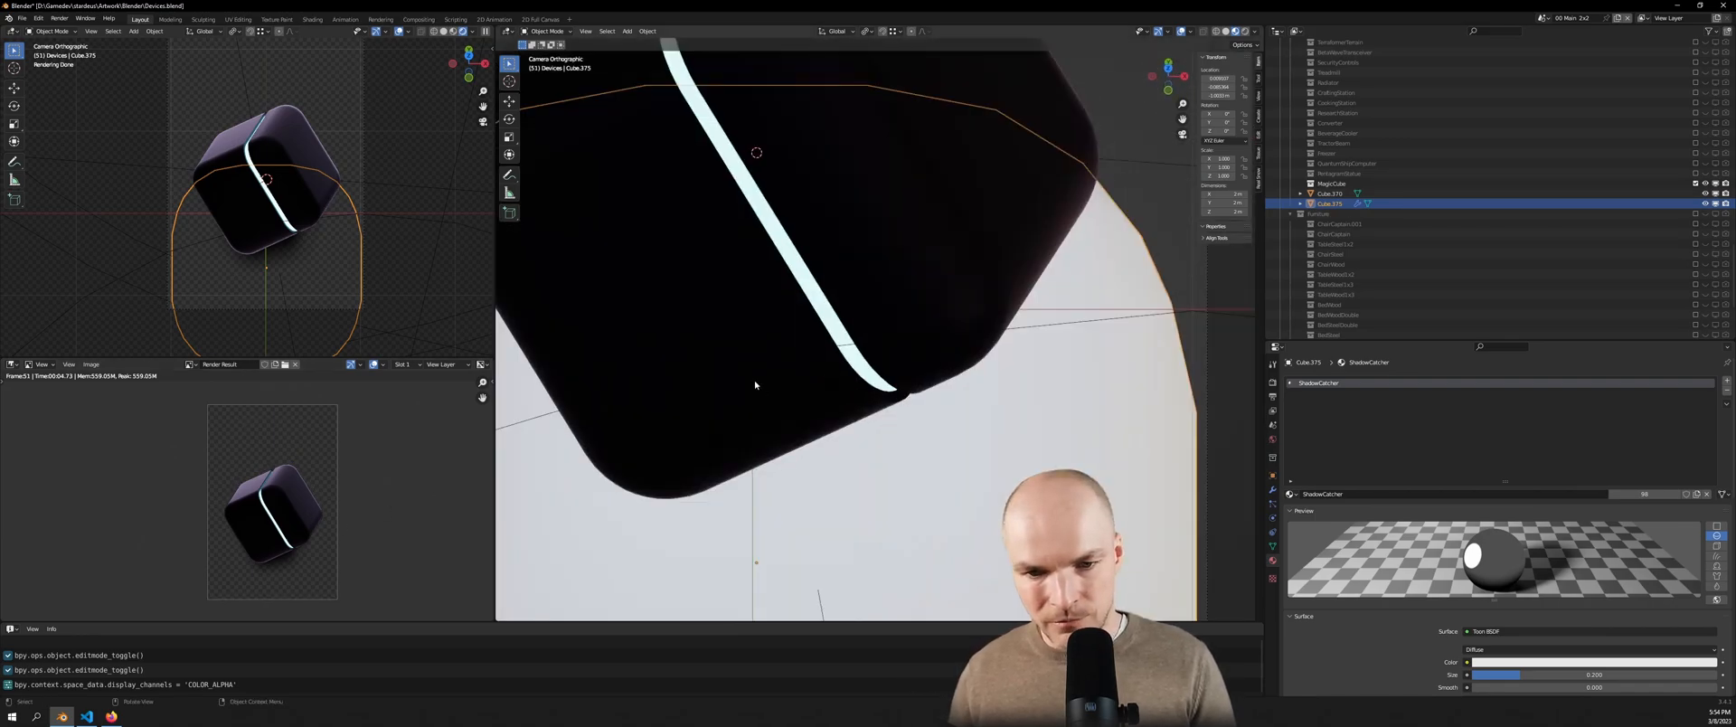
left_click(773, 294)
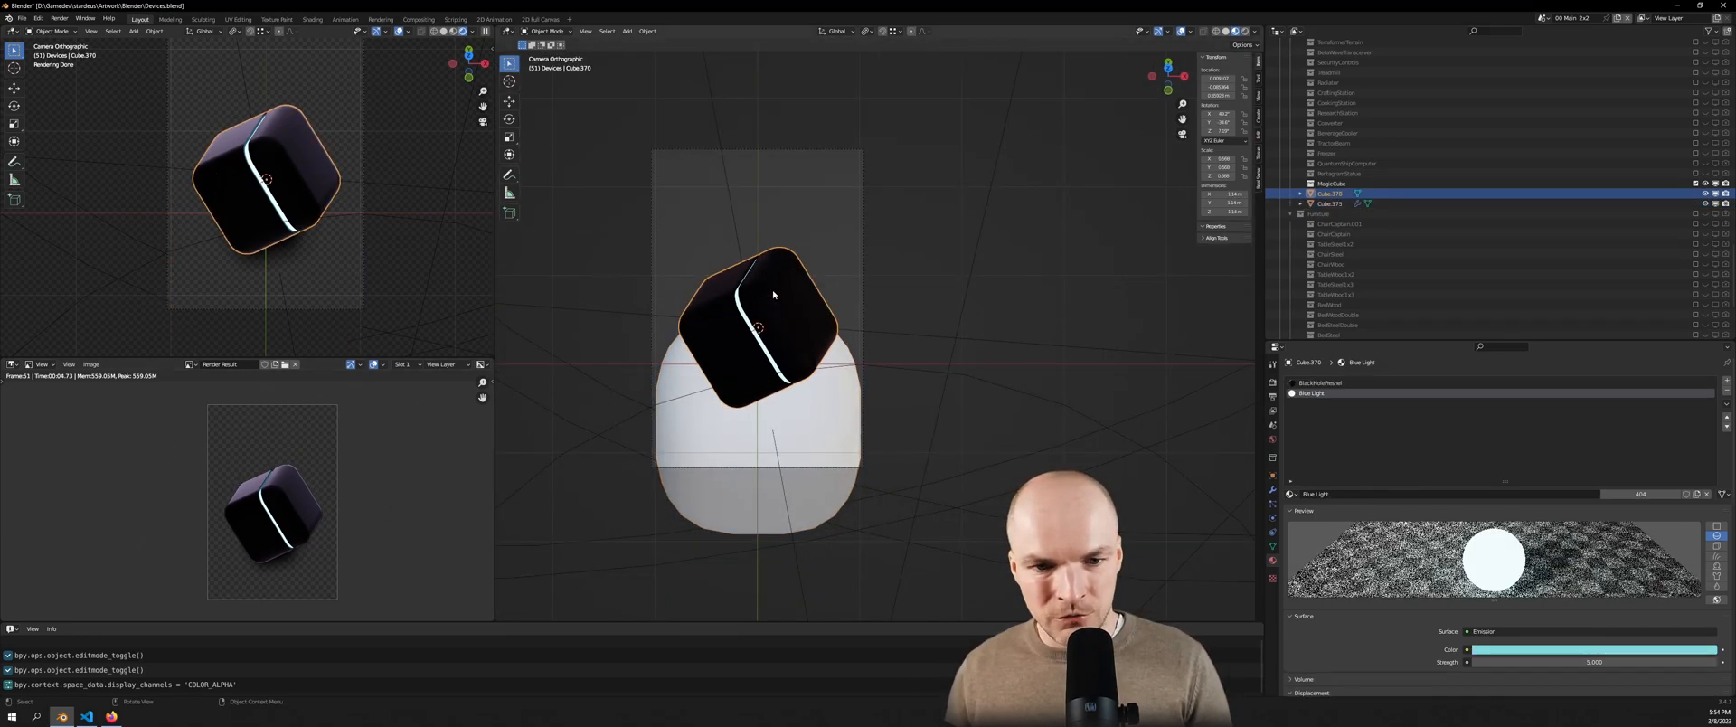
key("s")
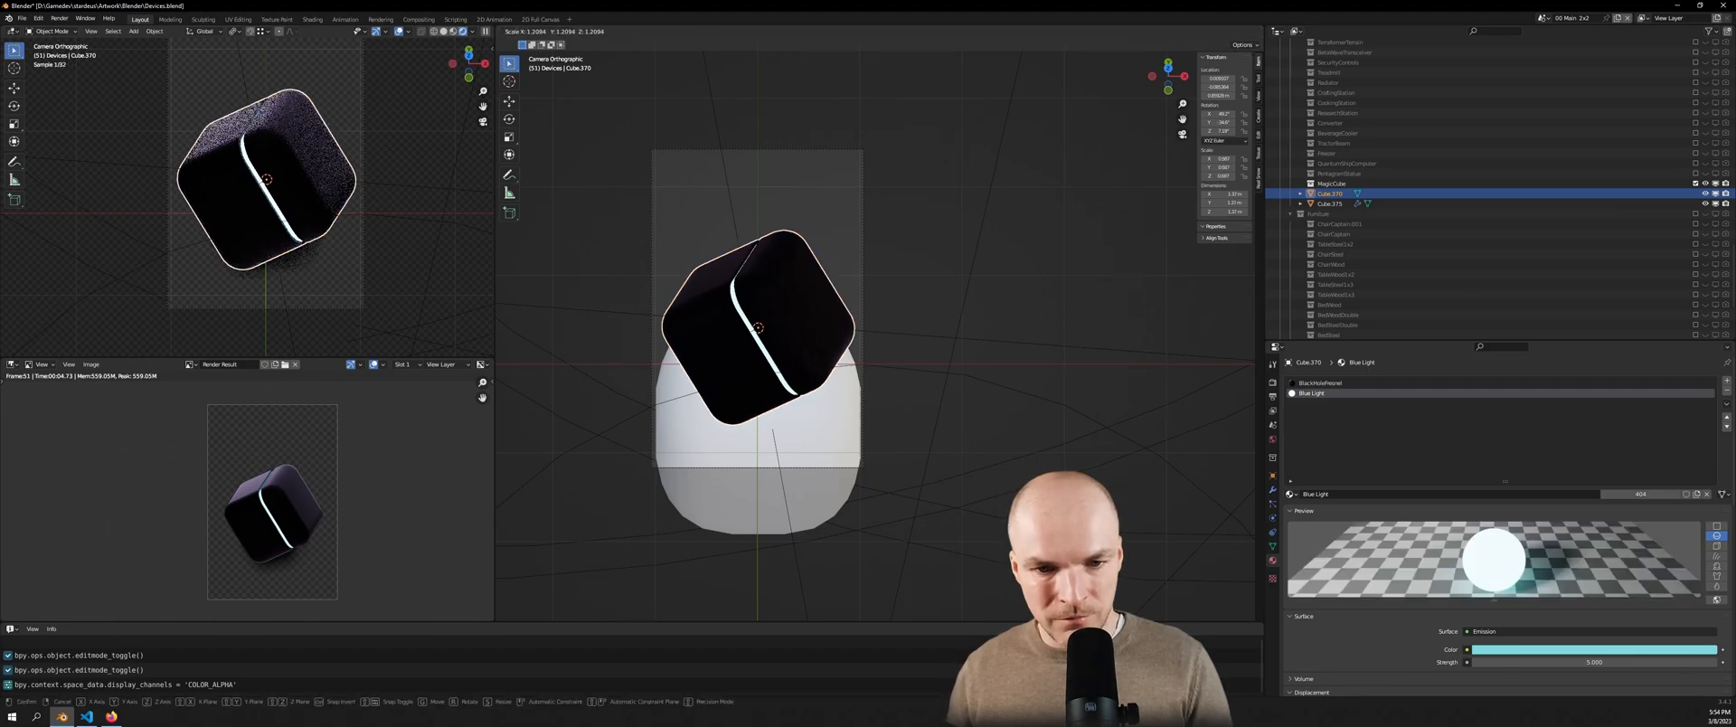
left_click(804, 316)
key("g")
key("z")
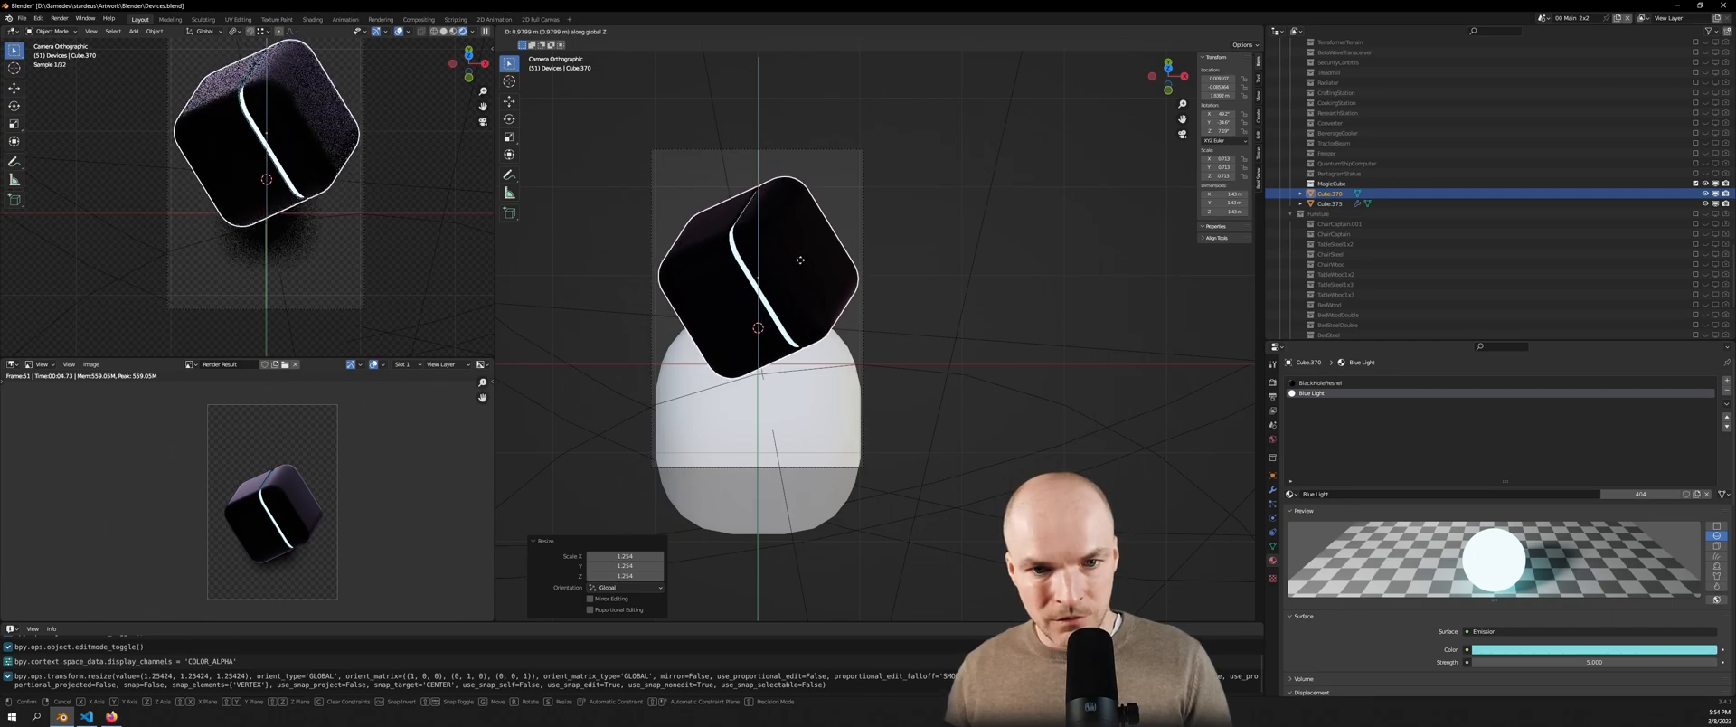
left_click(802, 263)
Reset the 3D cursor to the world origin and add a cylinder mesh there
middle_click_drag(785, 391, 947, 375)
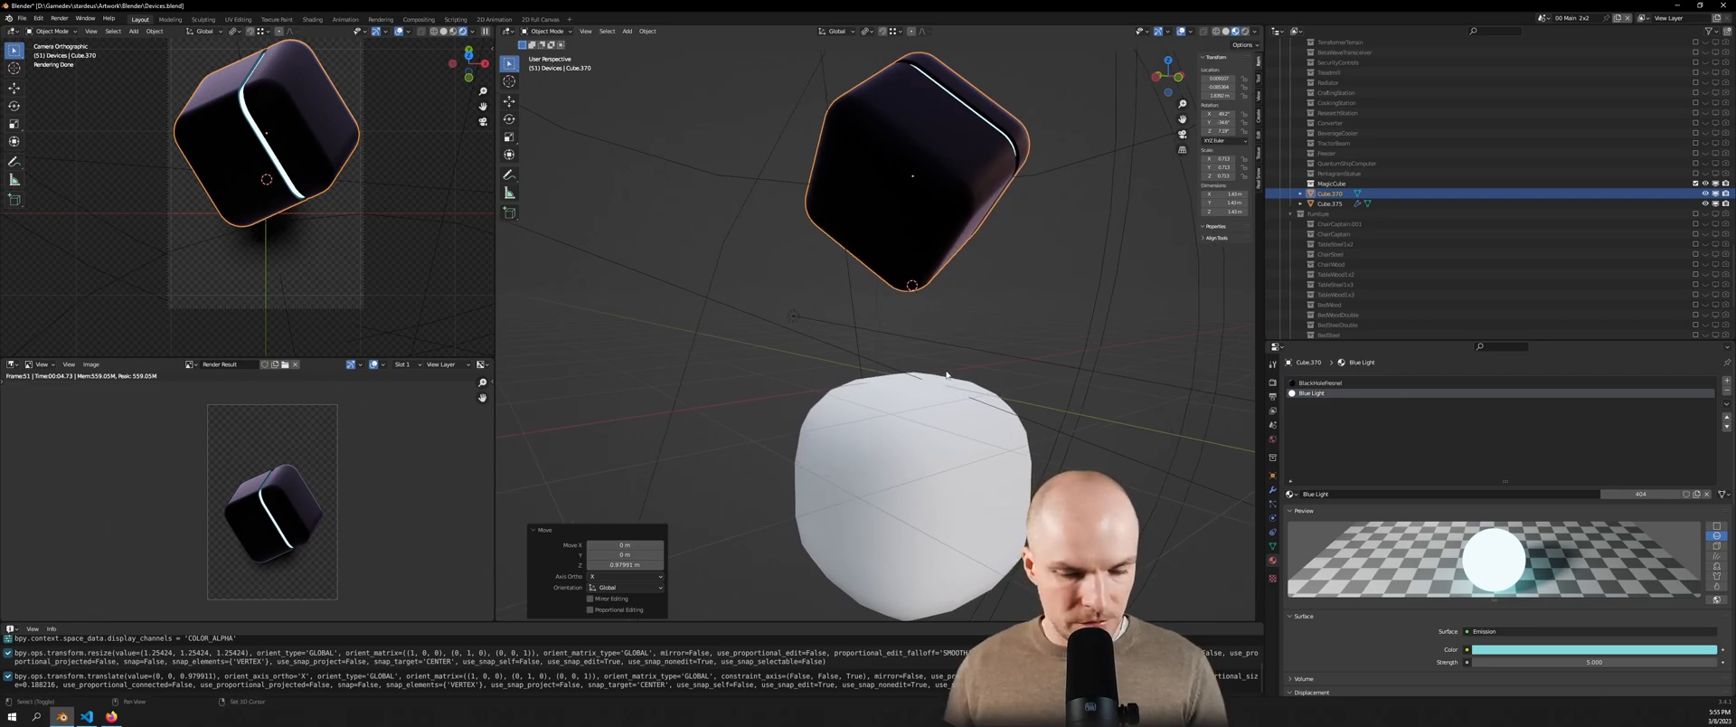
key("shift+c")
scroll(922, 482, "up", 8)
scroll(915, 482, "up", 3)
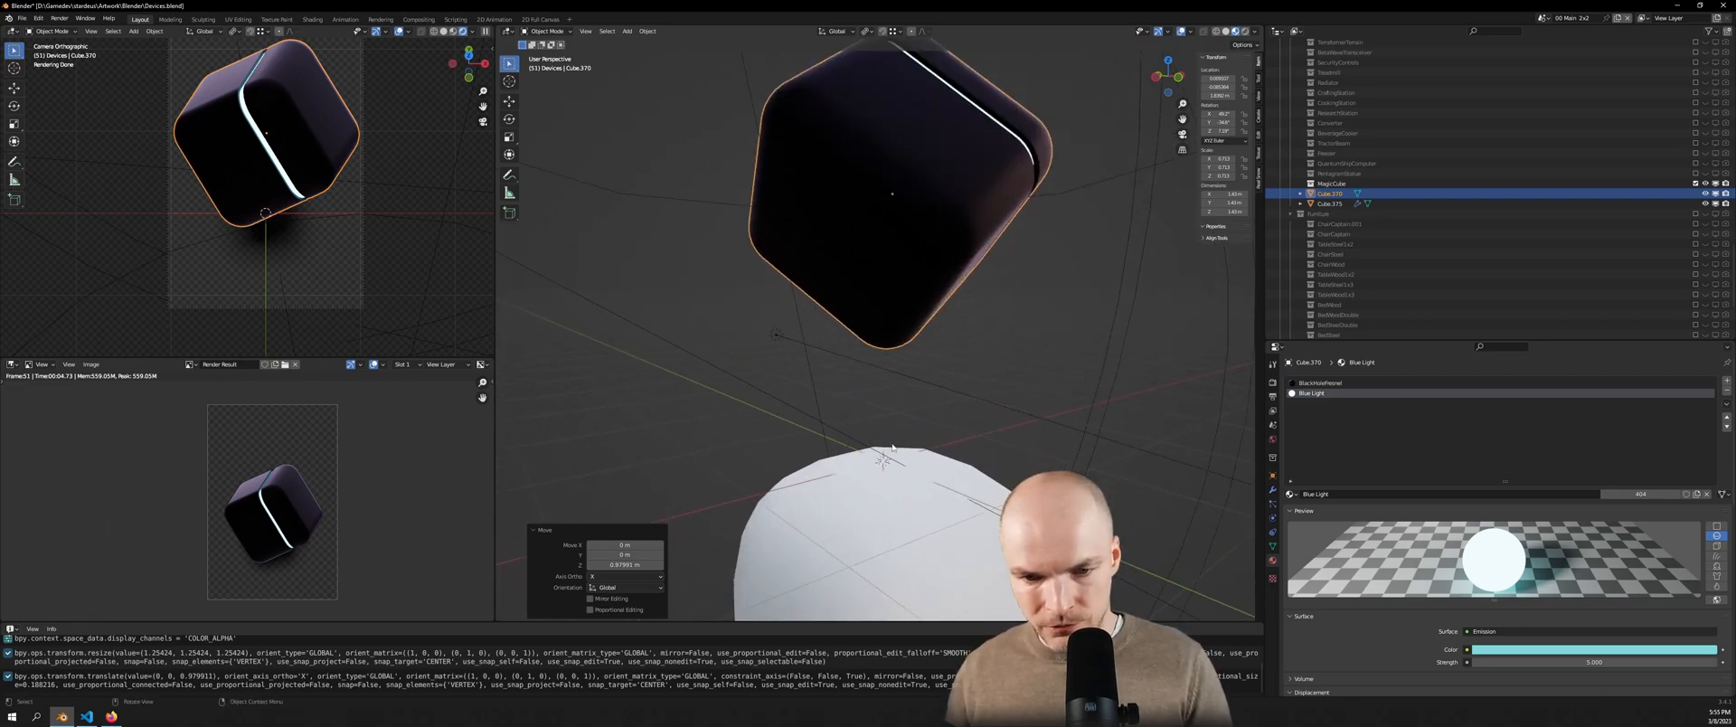
scroll(914, 479, "down", 2)
key("shift+a")
mouse_move(895, 444)
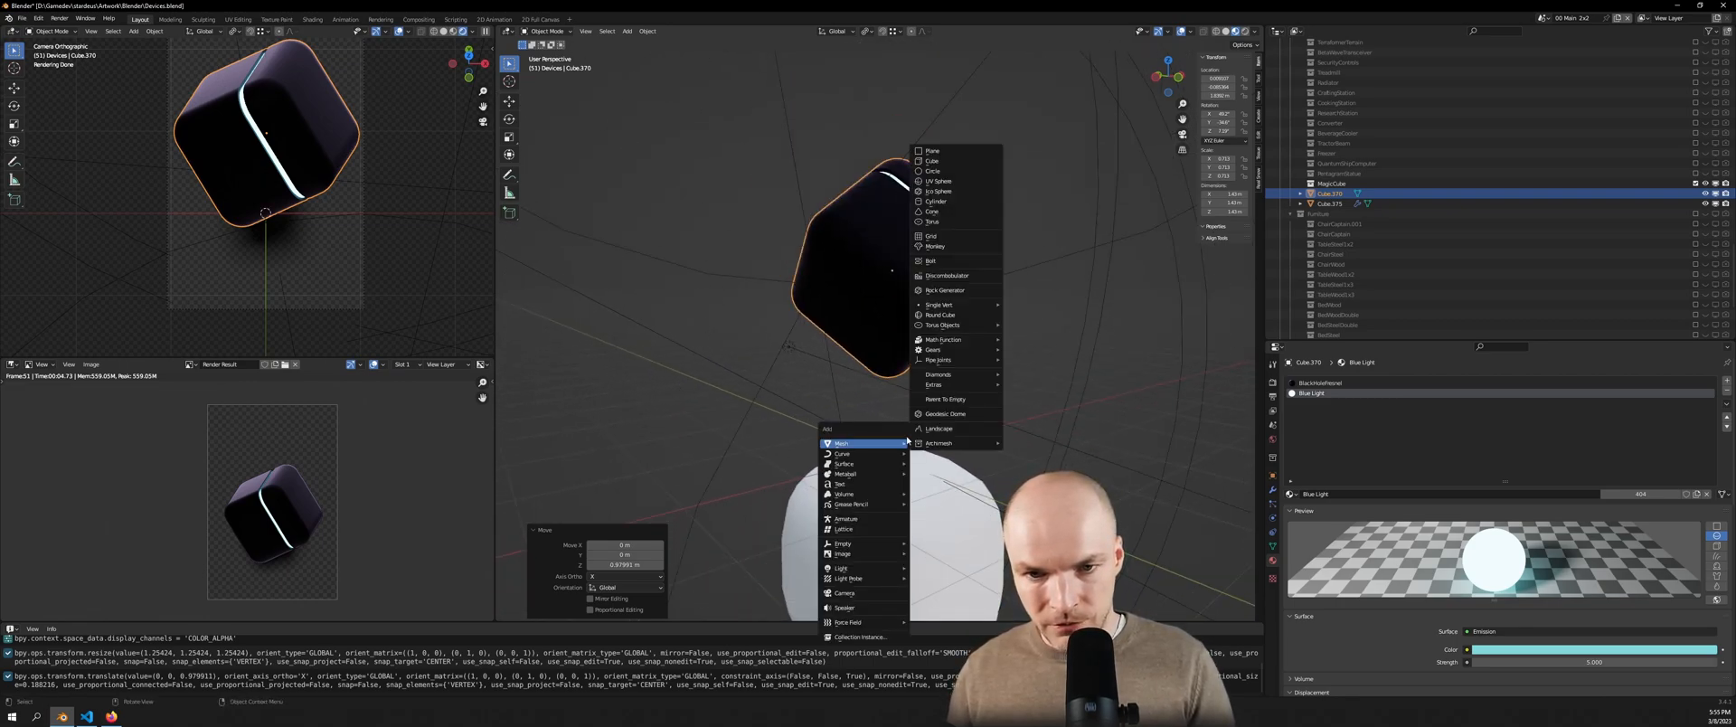
left_click(936, 201)
Scale the cylinder down to about 0.4 and raise it about 0.45 m along Z to sit beneath the magic cube
key("s")
left_click(930, 413)
key("g")
key("z")
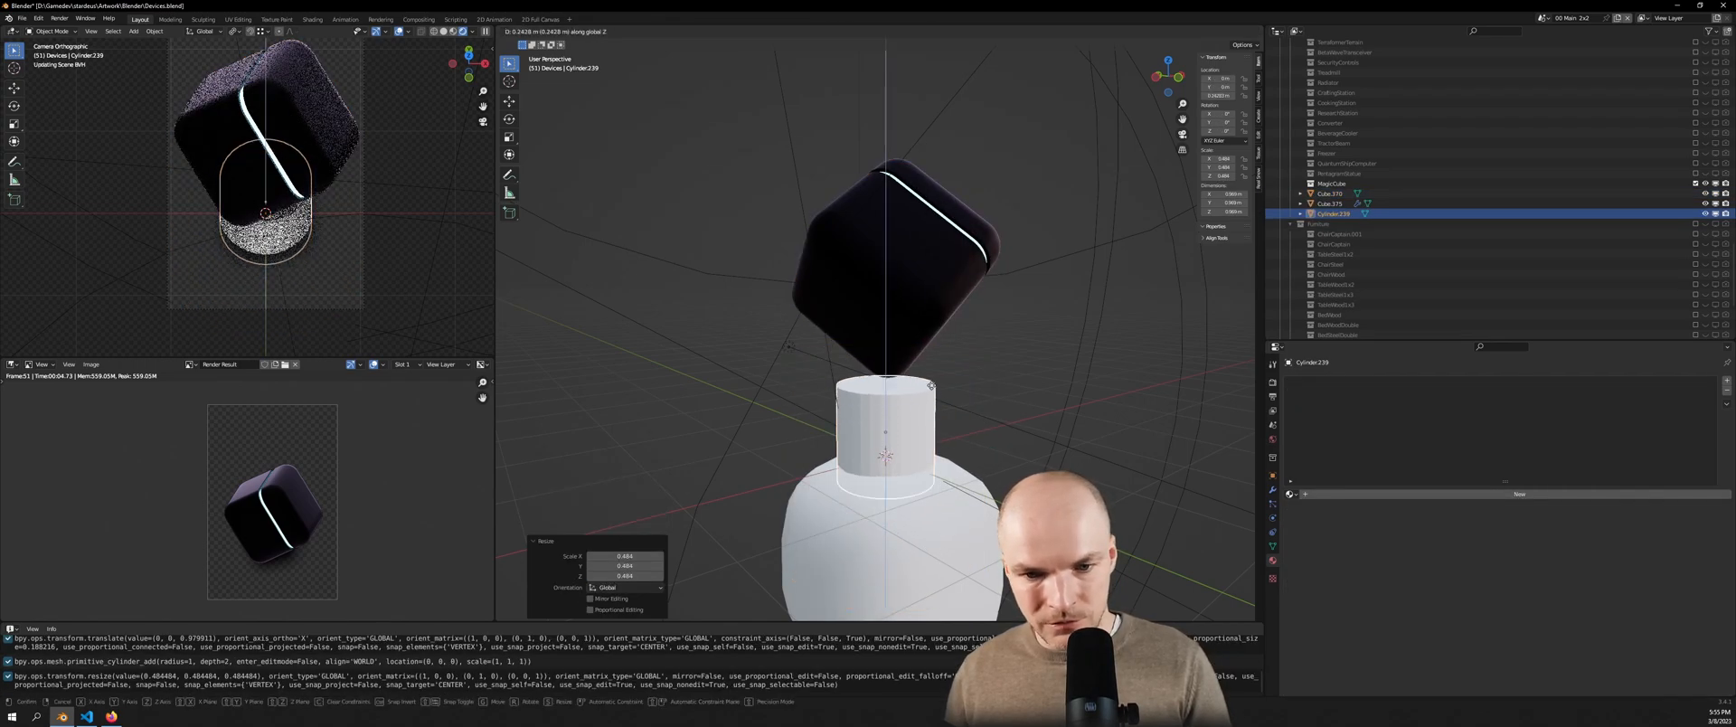
left_click(935, 371)
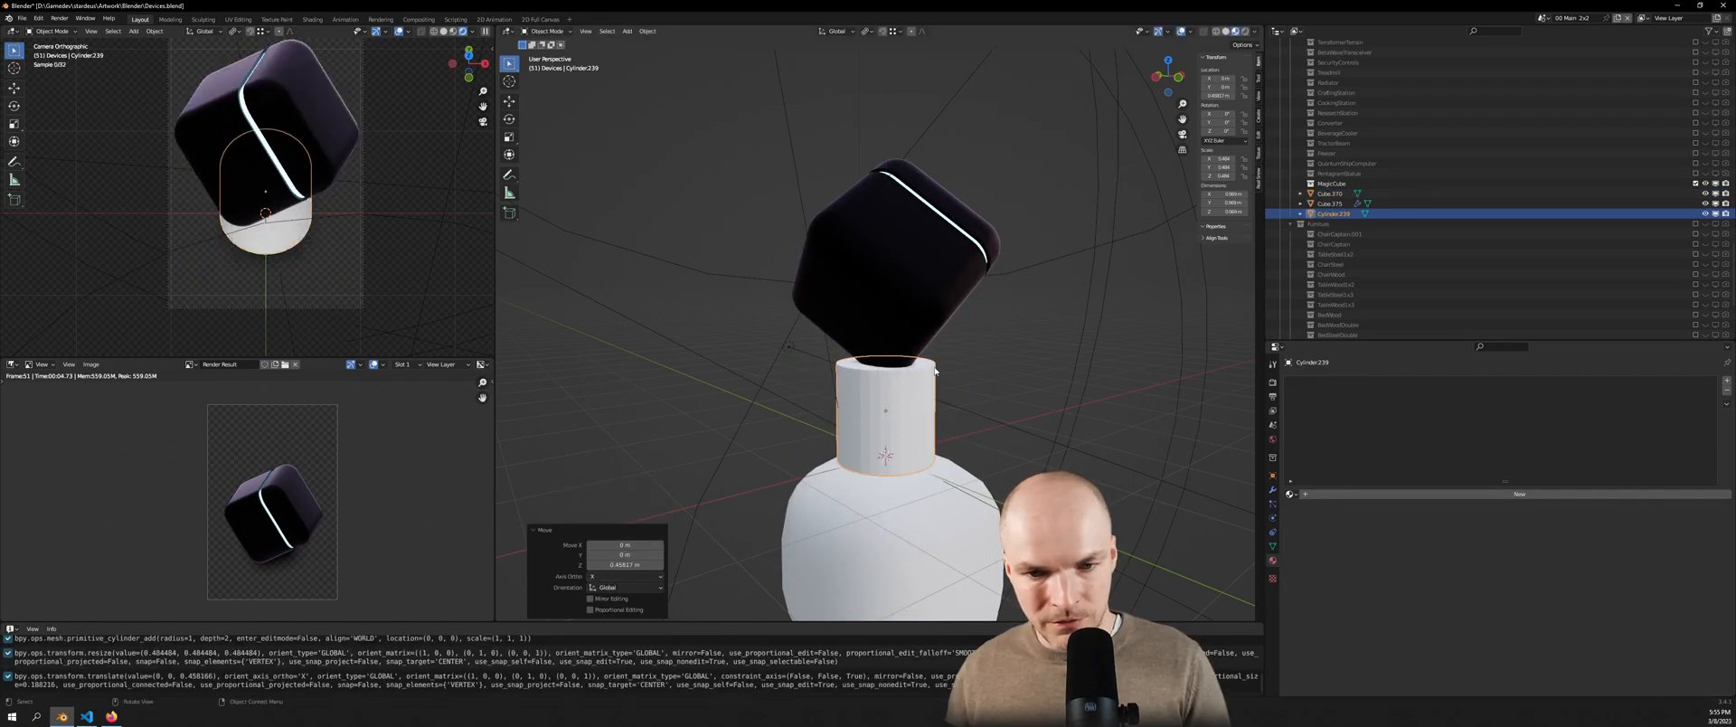
key("s")
left_click(983, 387)
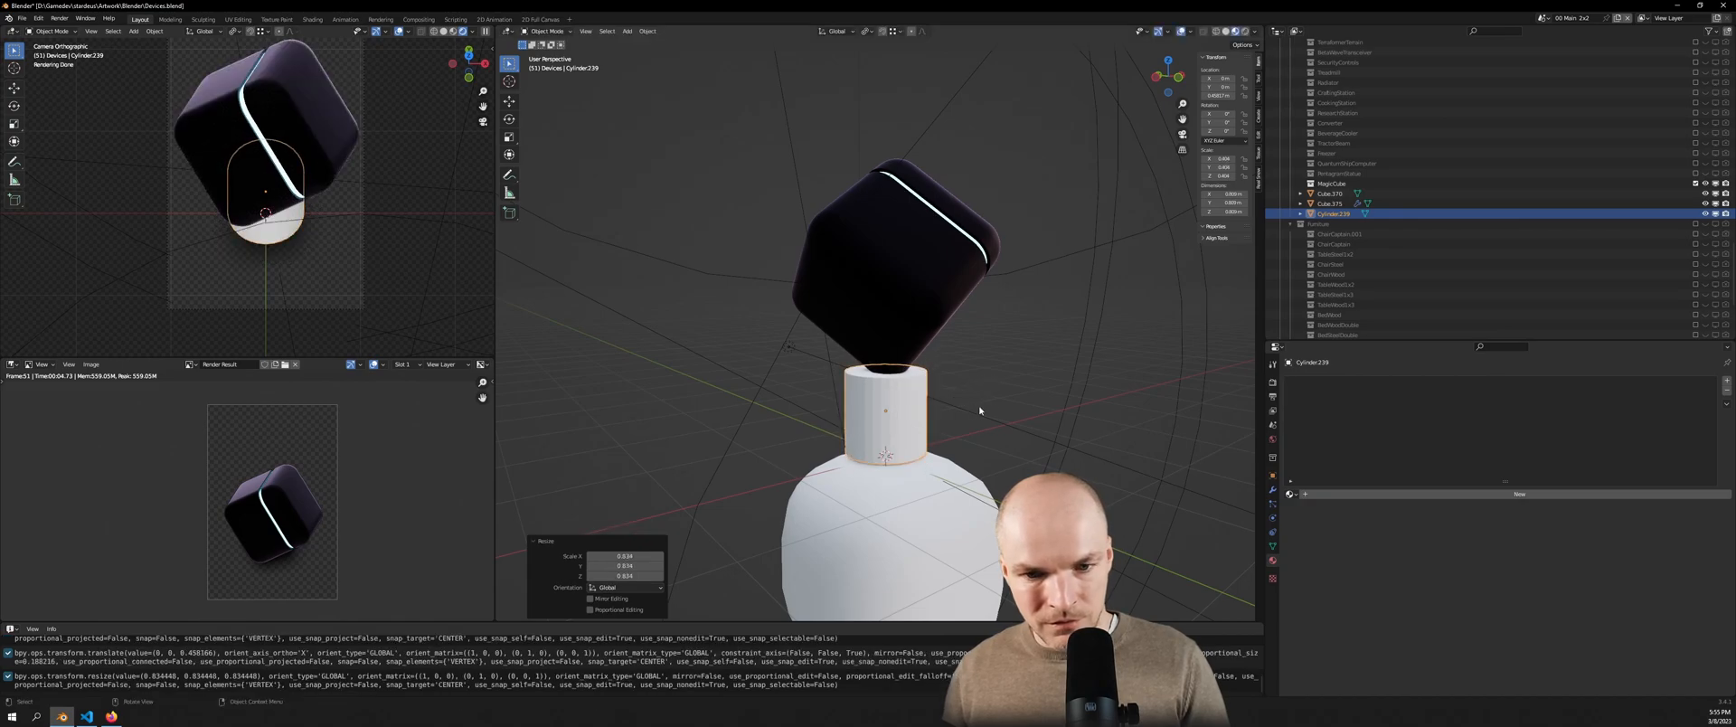
Apply auto smooth shading to the cylinder
middle_click_drag(976, 404, 960, 399)
right_click(977, 410)
left_click(963, 420)
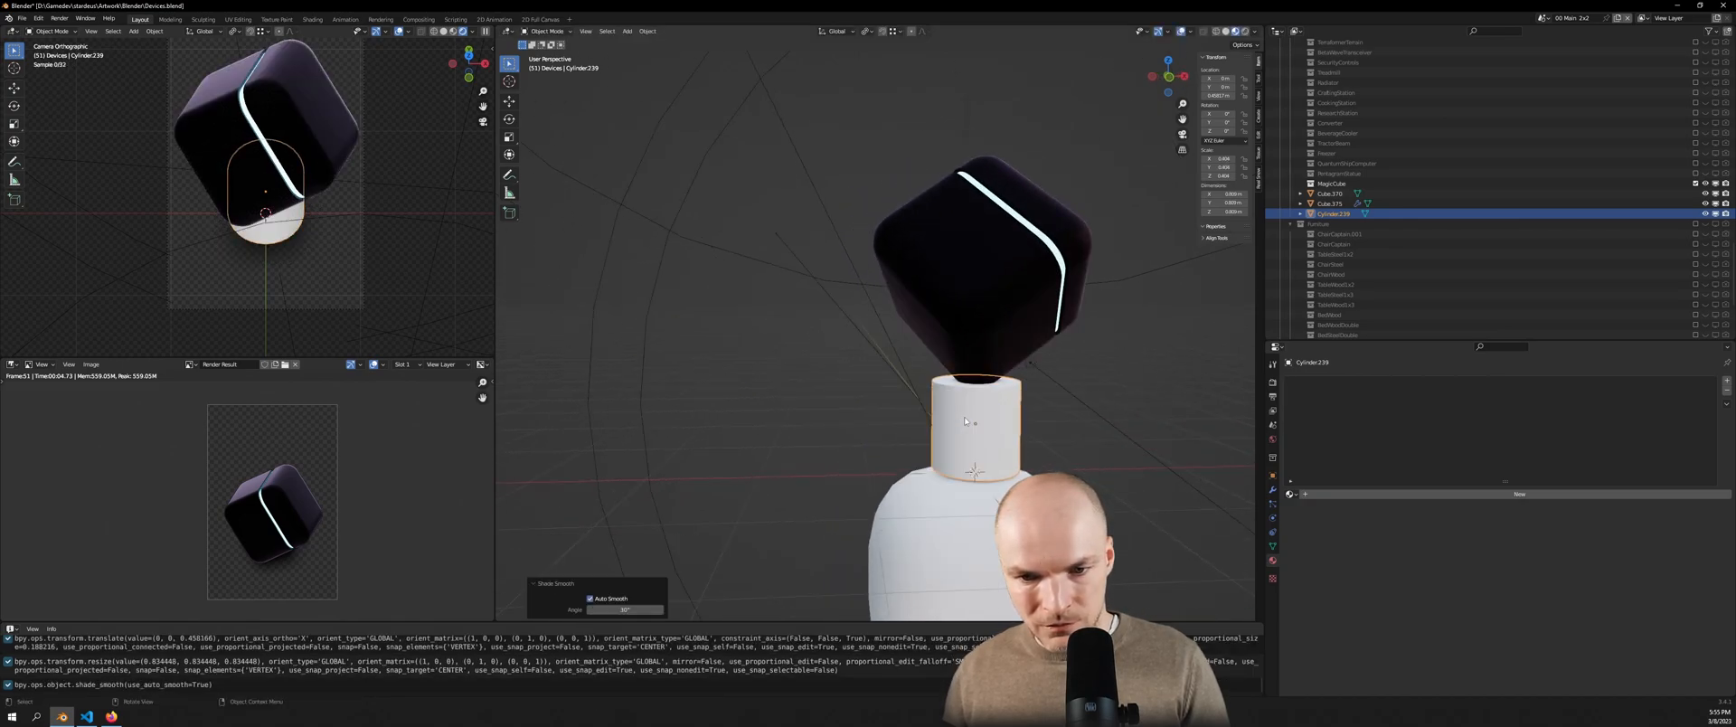
key("Tab")
key("Tab")
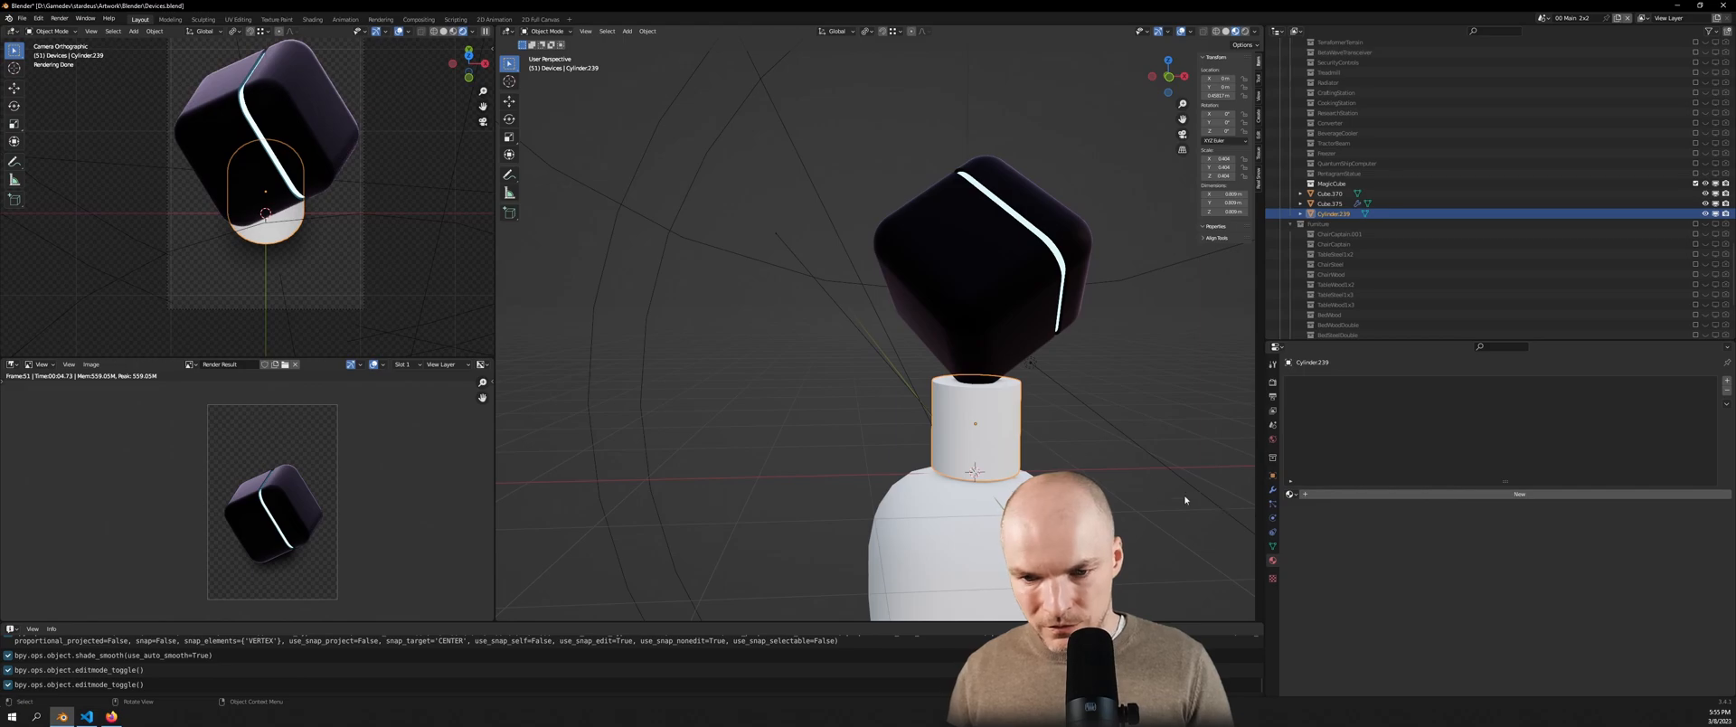
Assign the Blue Light Desat material to the cylinder, render the image and inspect the cylinder up close in the result
left_click(1291, 494)
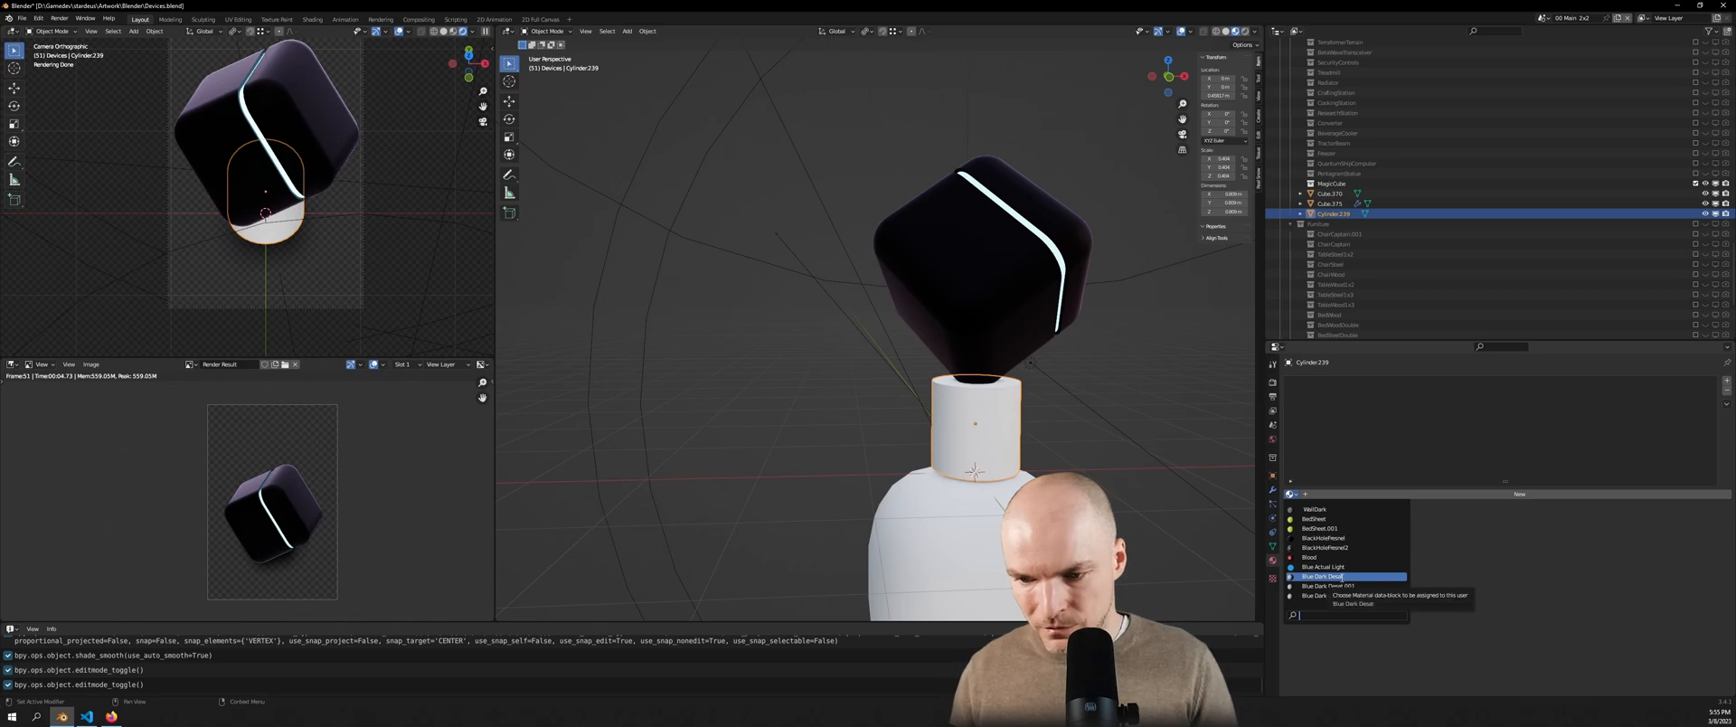
type("blue li de")
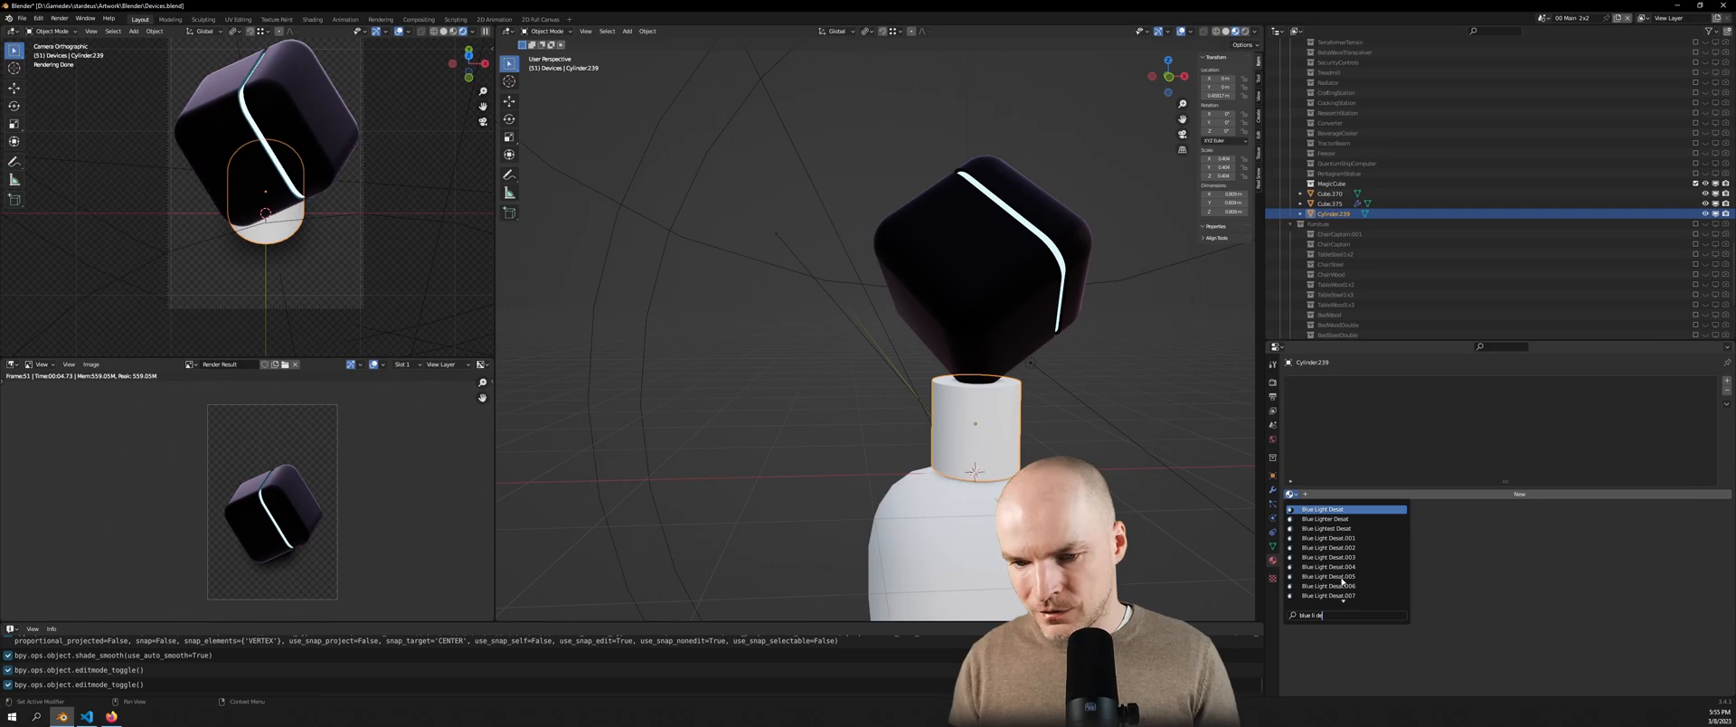
key("Return")
middle_click_drag(1139, 502, 1063, 517)
key("F12")
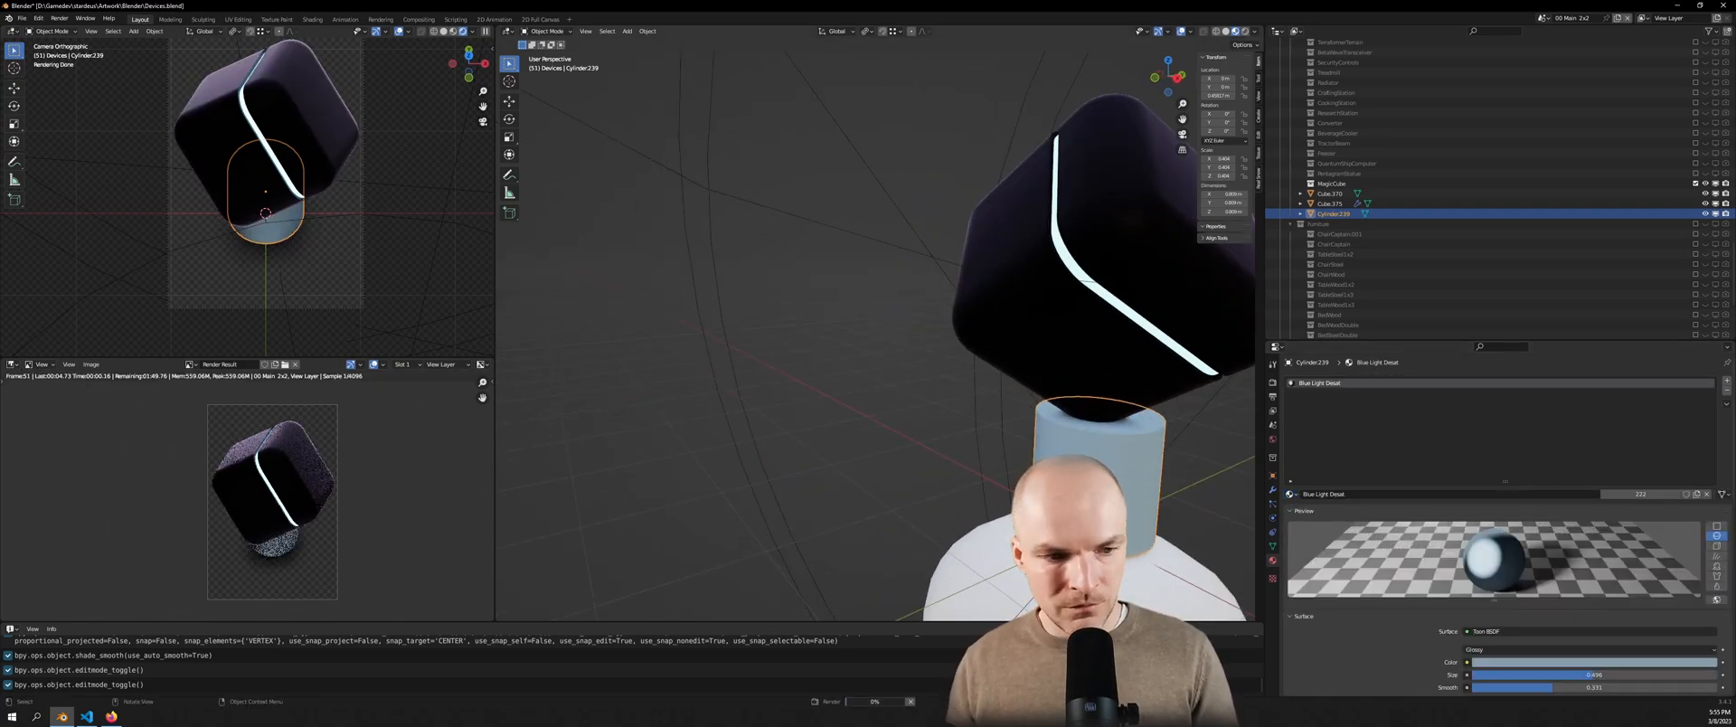
scroll(670, 532, "up", 1)
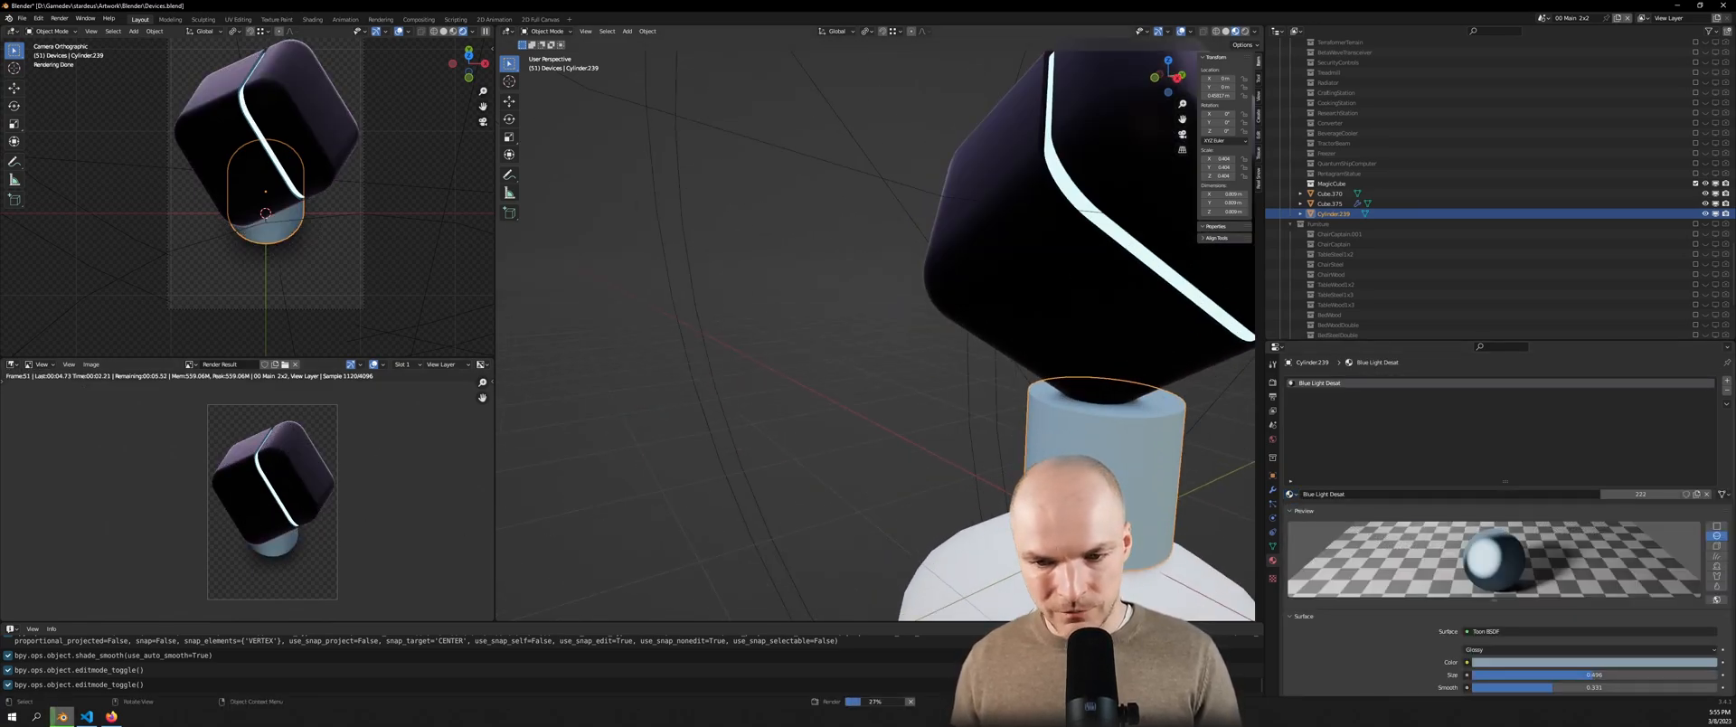
scroll(284, 557, "up", 6)
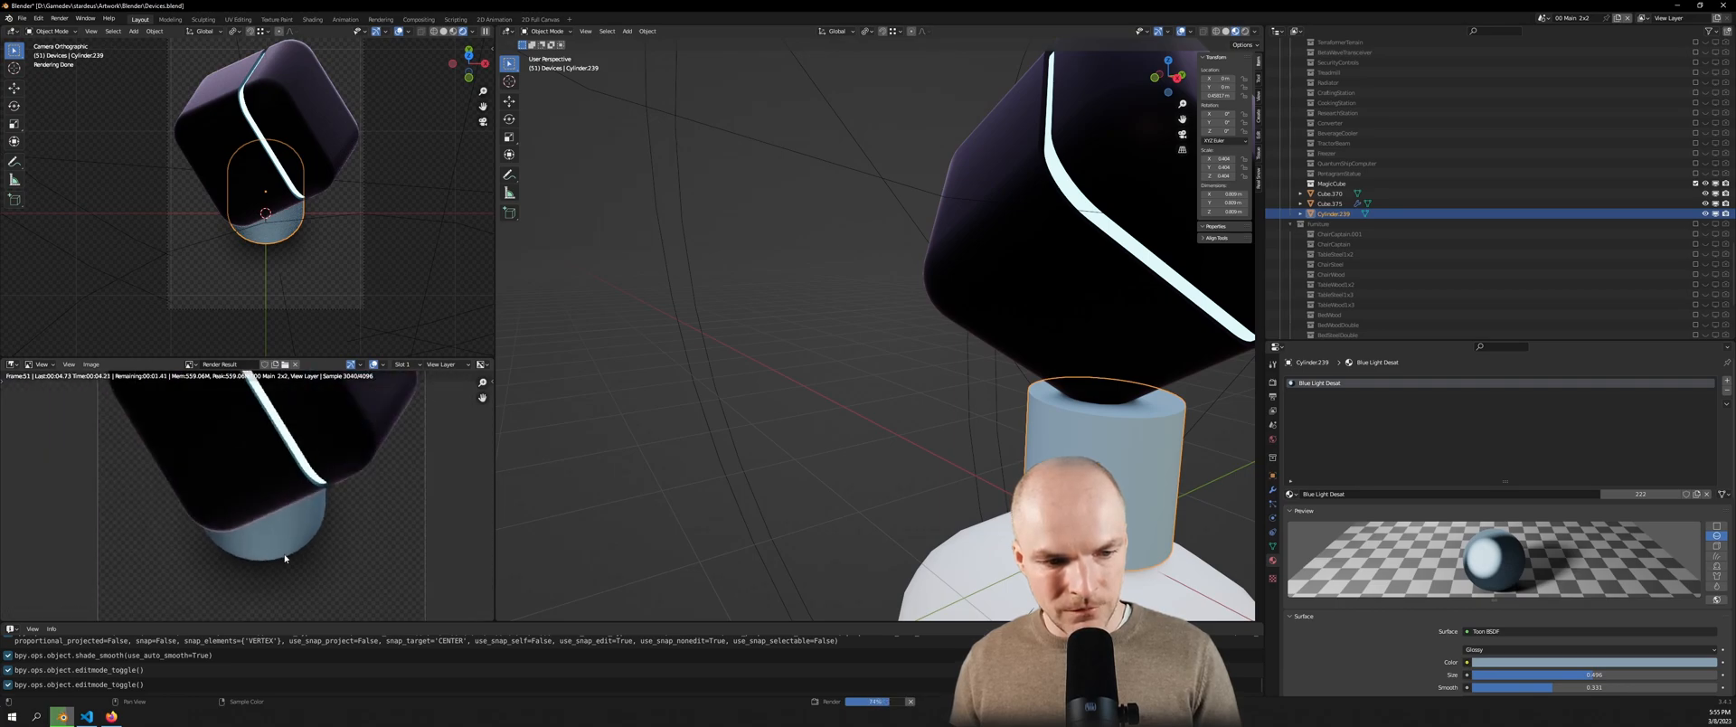
right_click(1069, 448)
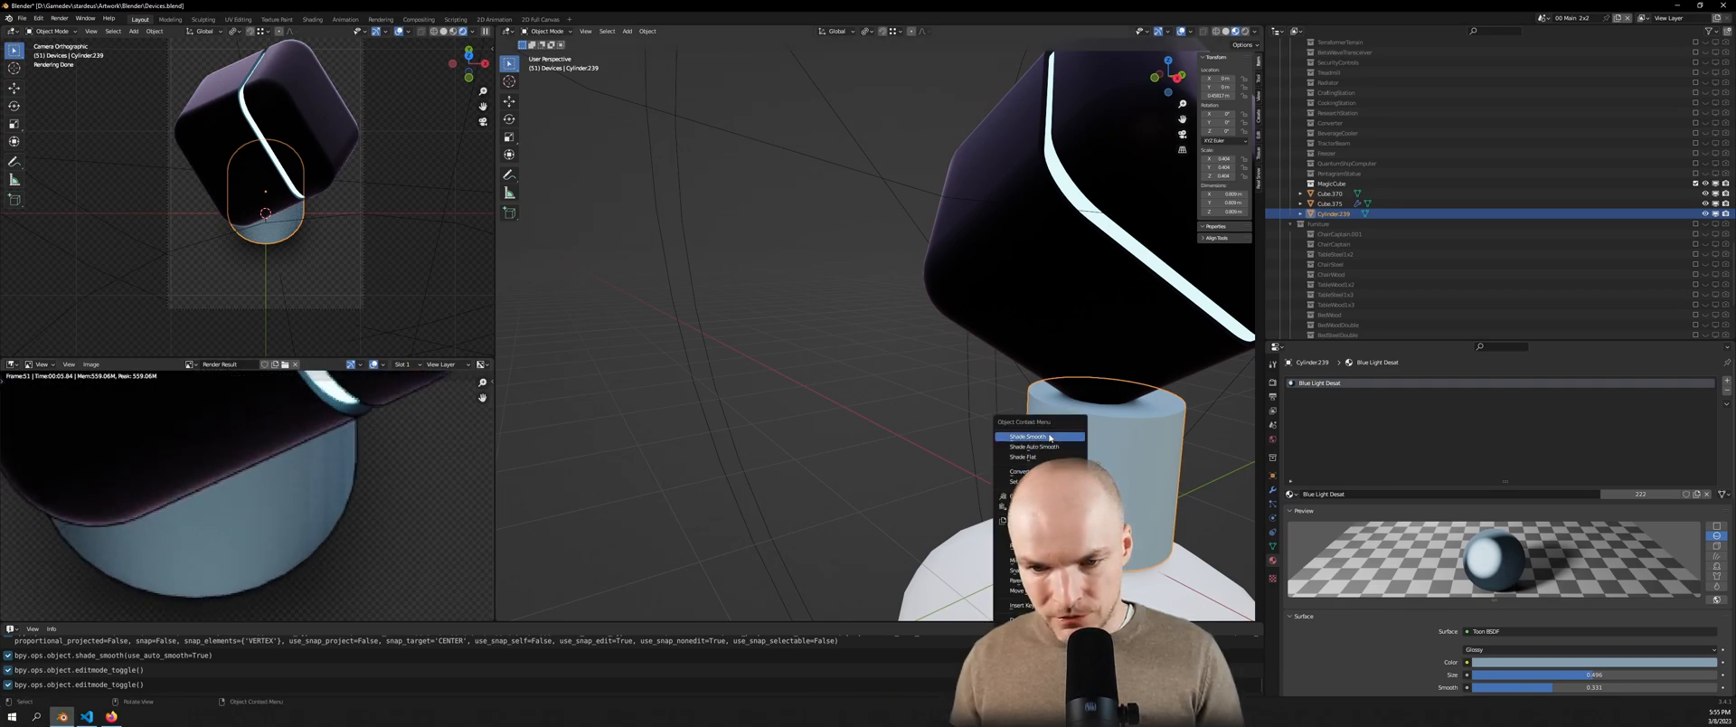
scroll(313, 495, "up", 3)
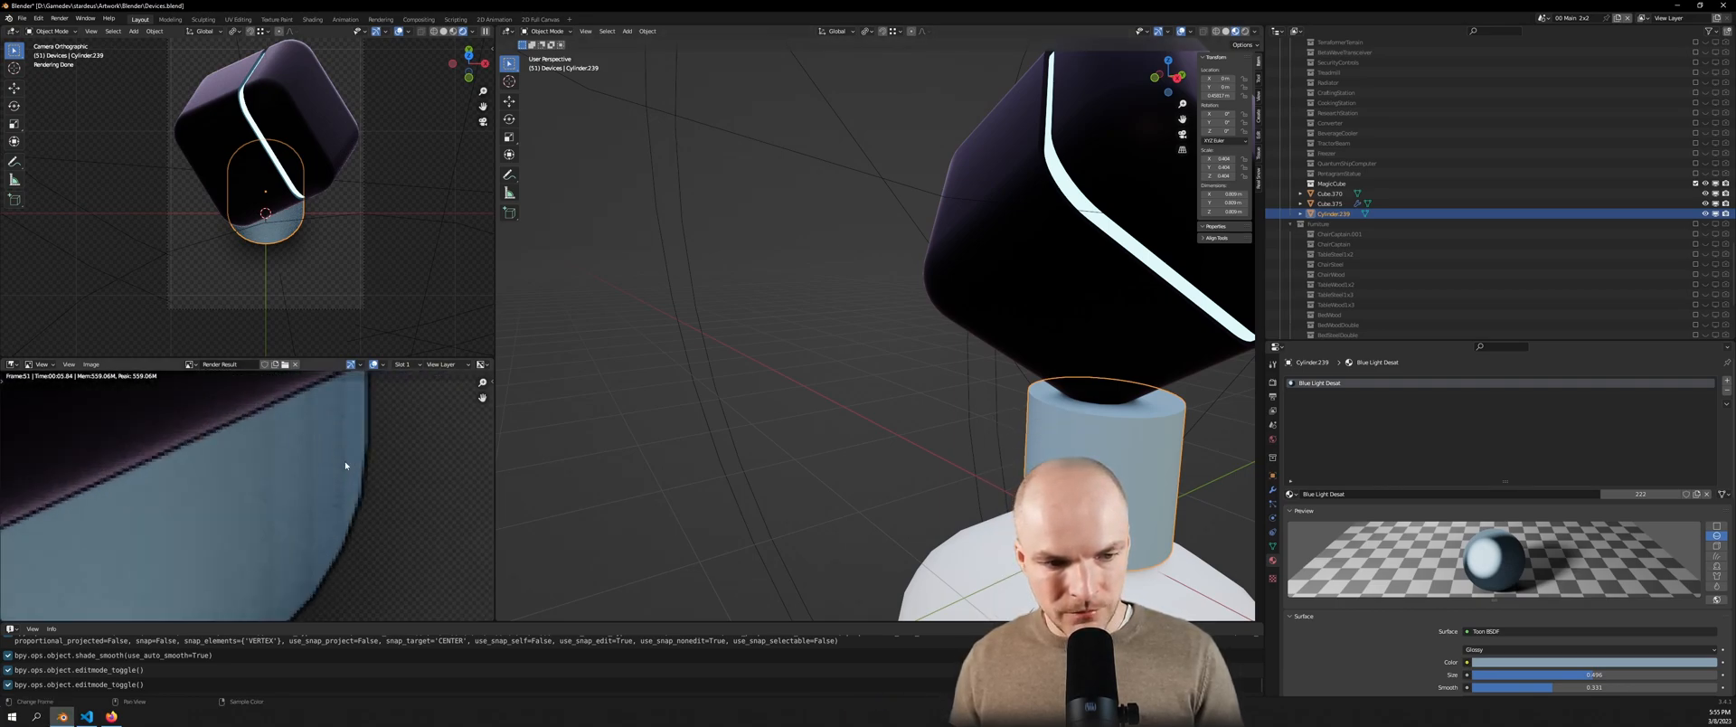
scroll(354, 443, "down", 4)
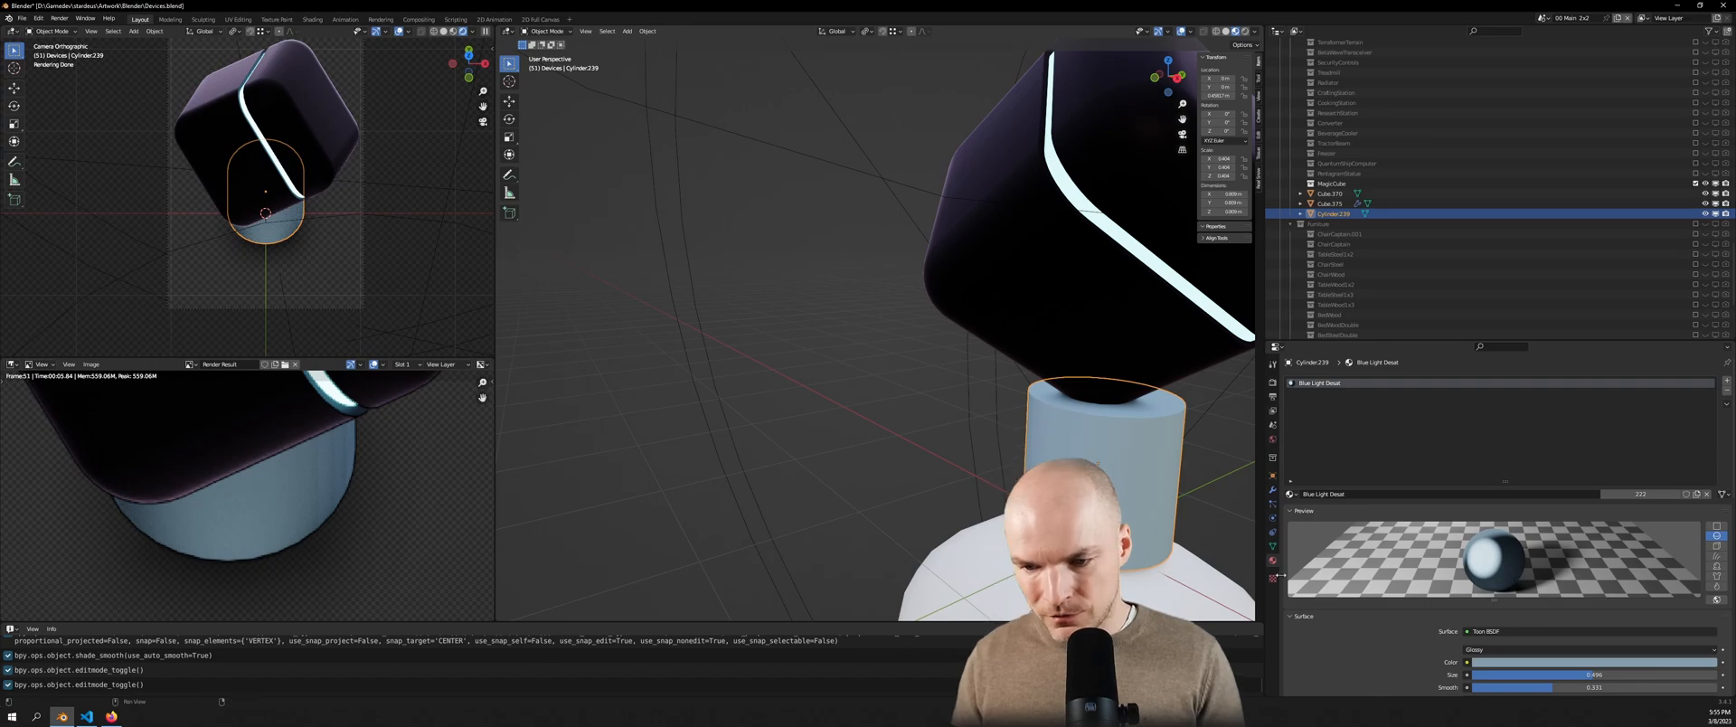
Switch the cylinder's material to TerraformerAtmo and render the image again
left_click(1292, 495)
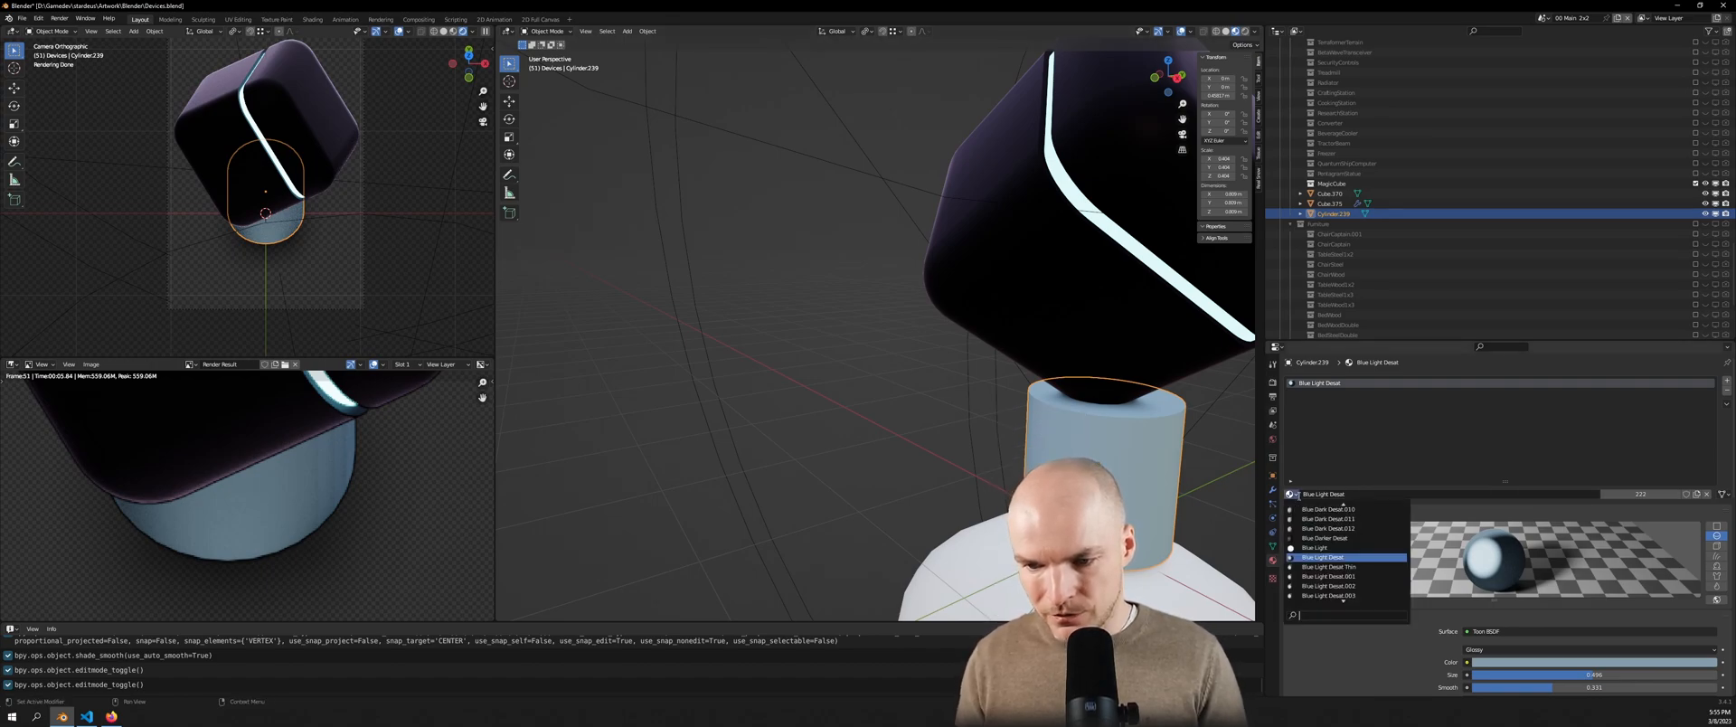
type("atmo")
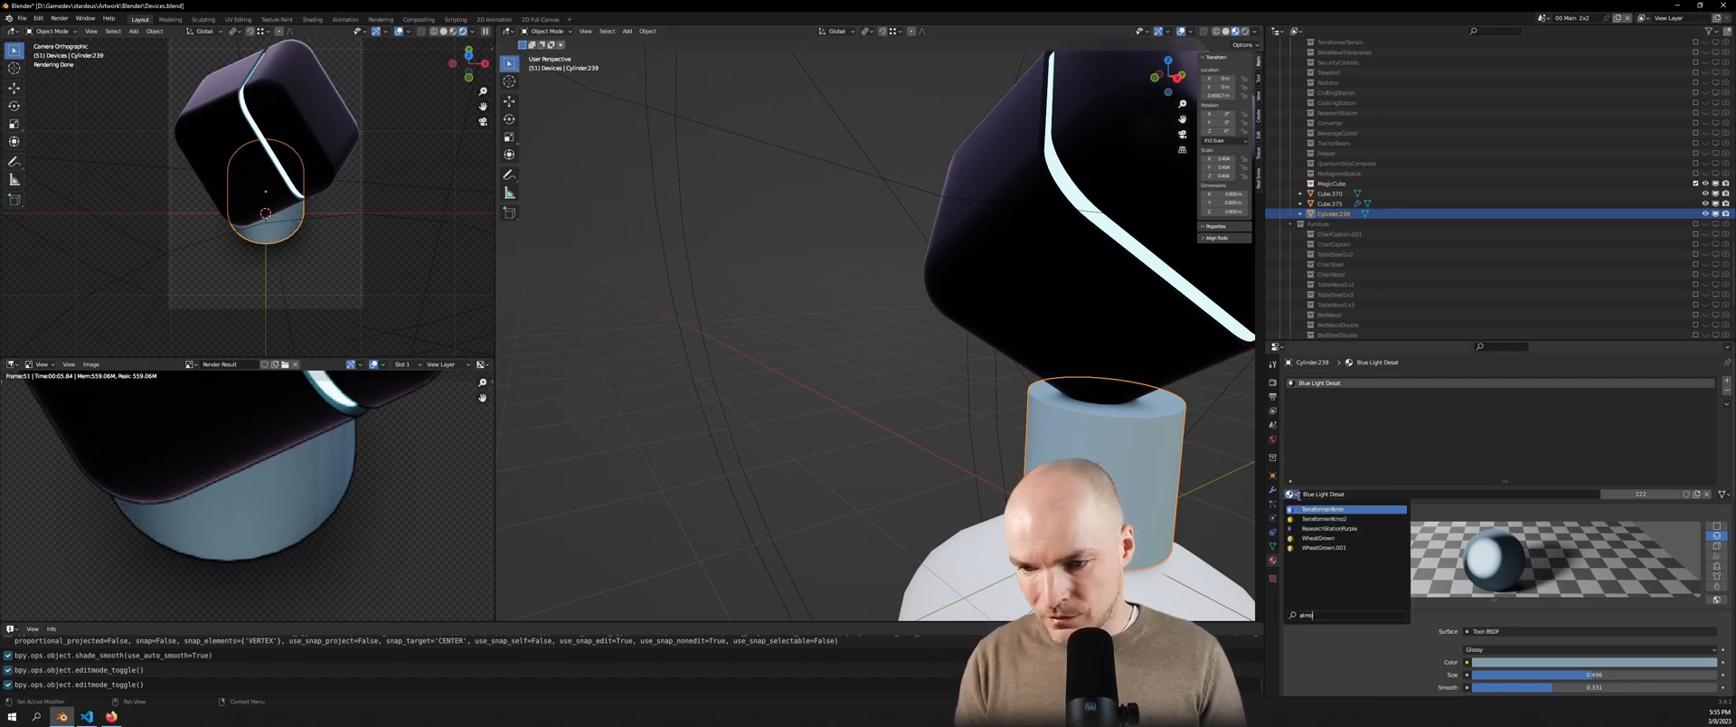
key("Return")
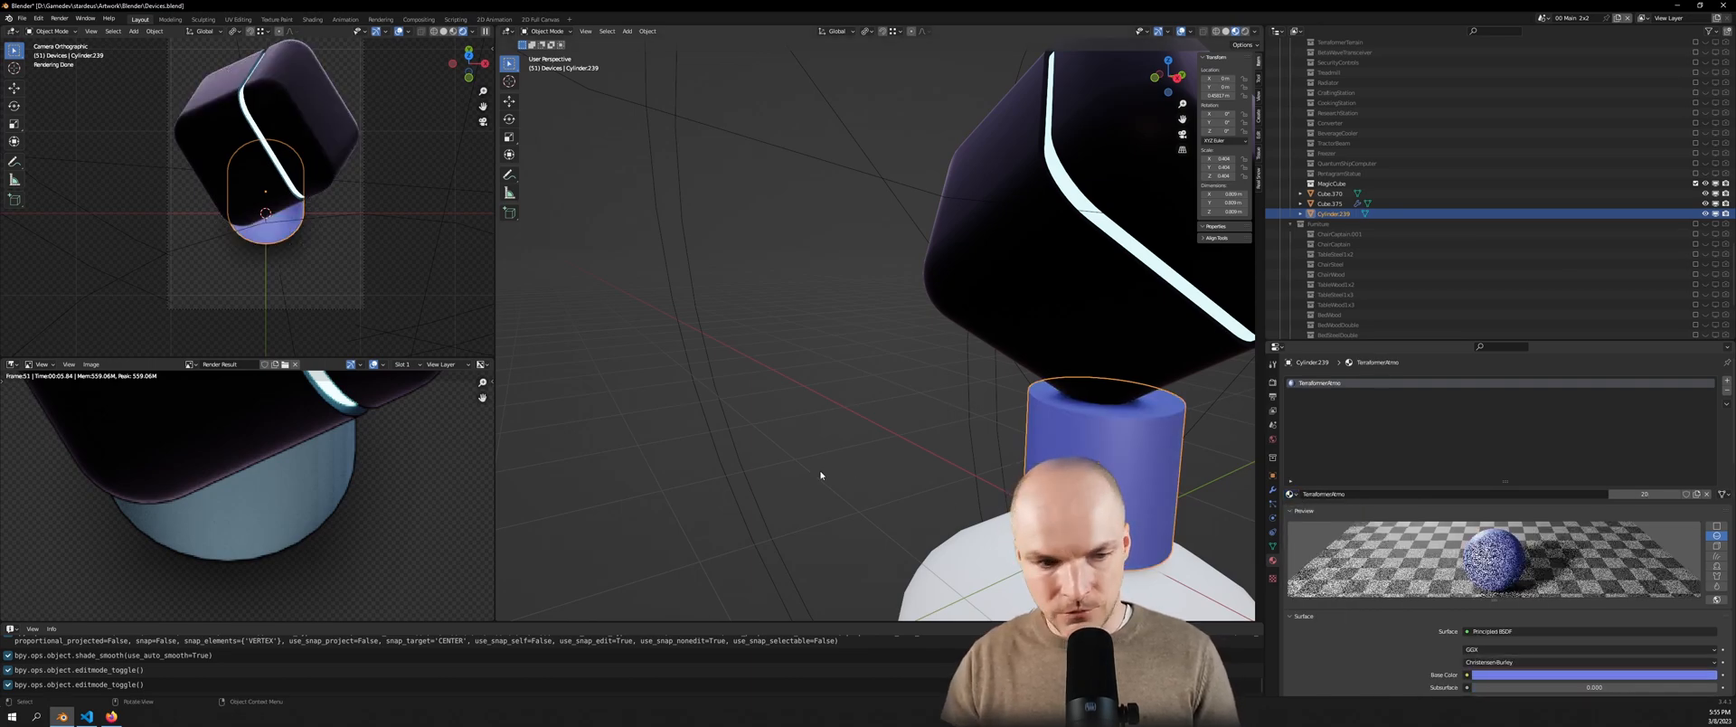
key("F12")
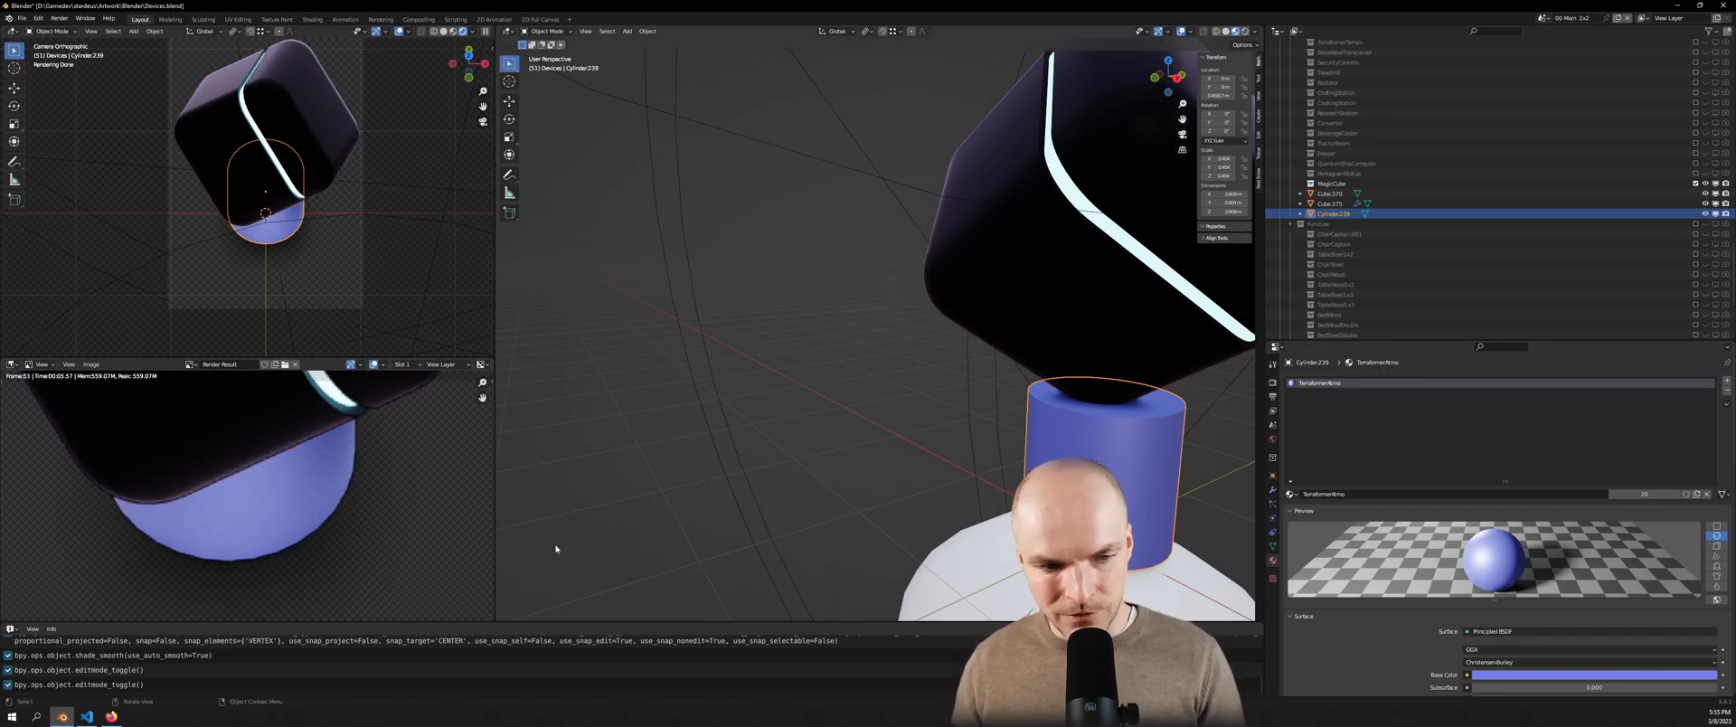
Examine the coloured cylinder beneath the magic cube in the render result, both up close and at full image size
scroll(302, 510, "down", 5)
scroll(298, 504, "up", 3)
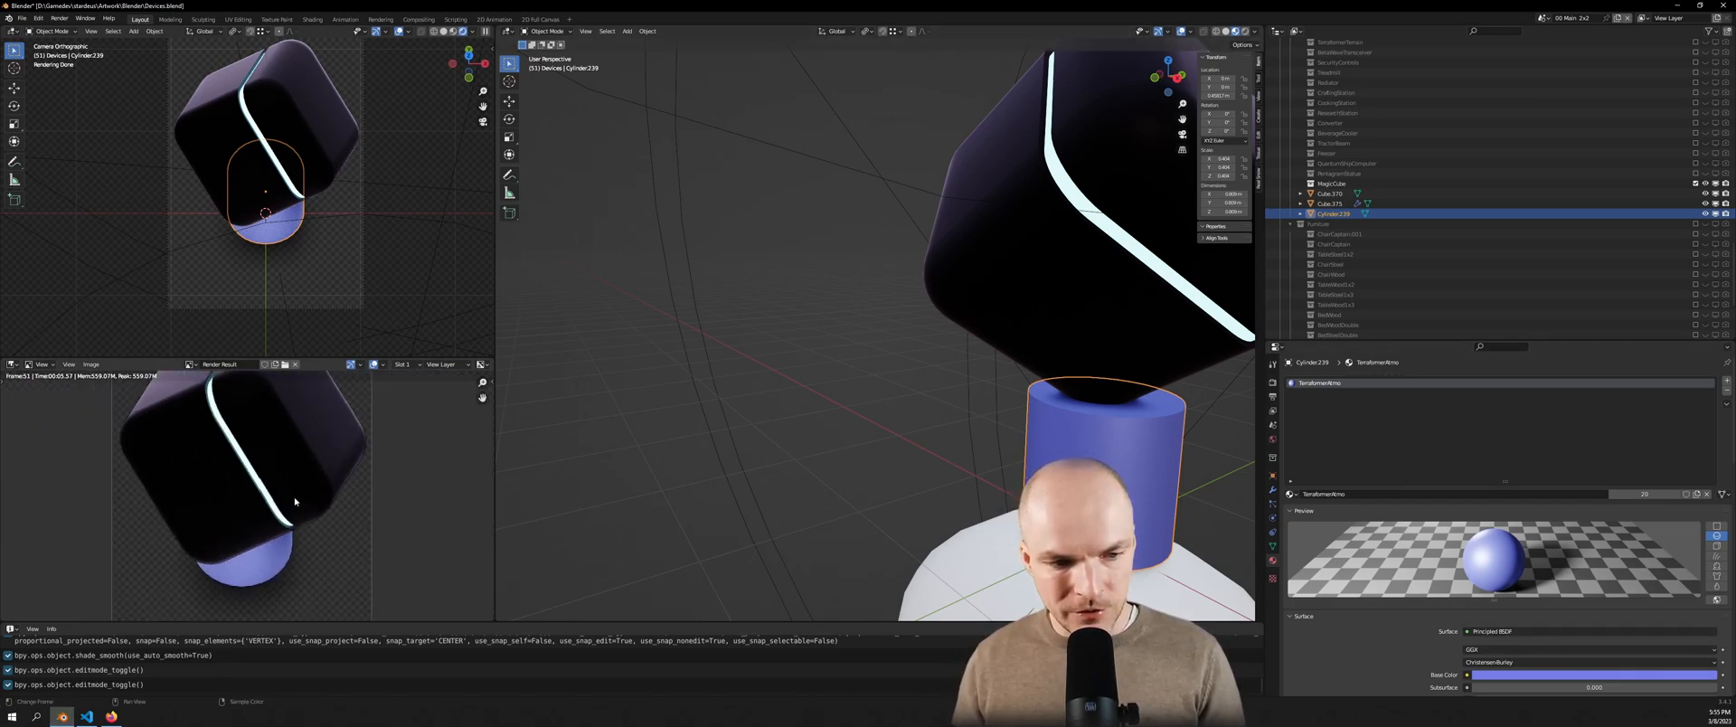
scroll(245, 578, "up", 3)
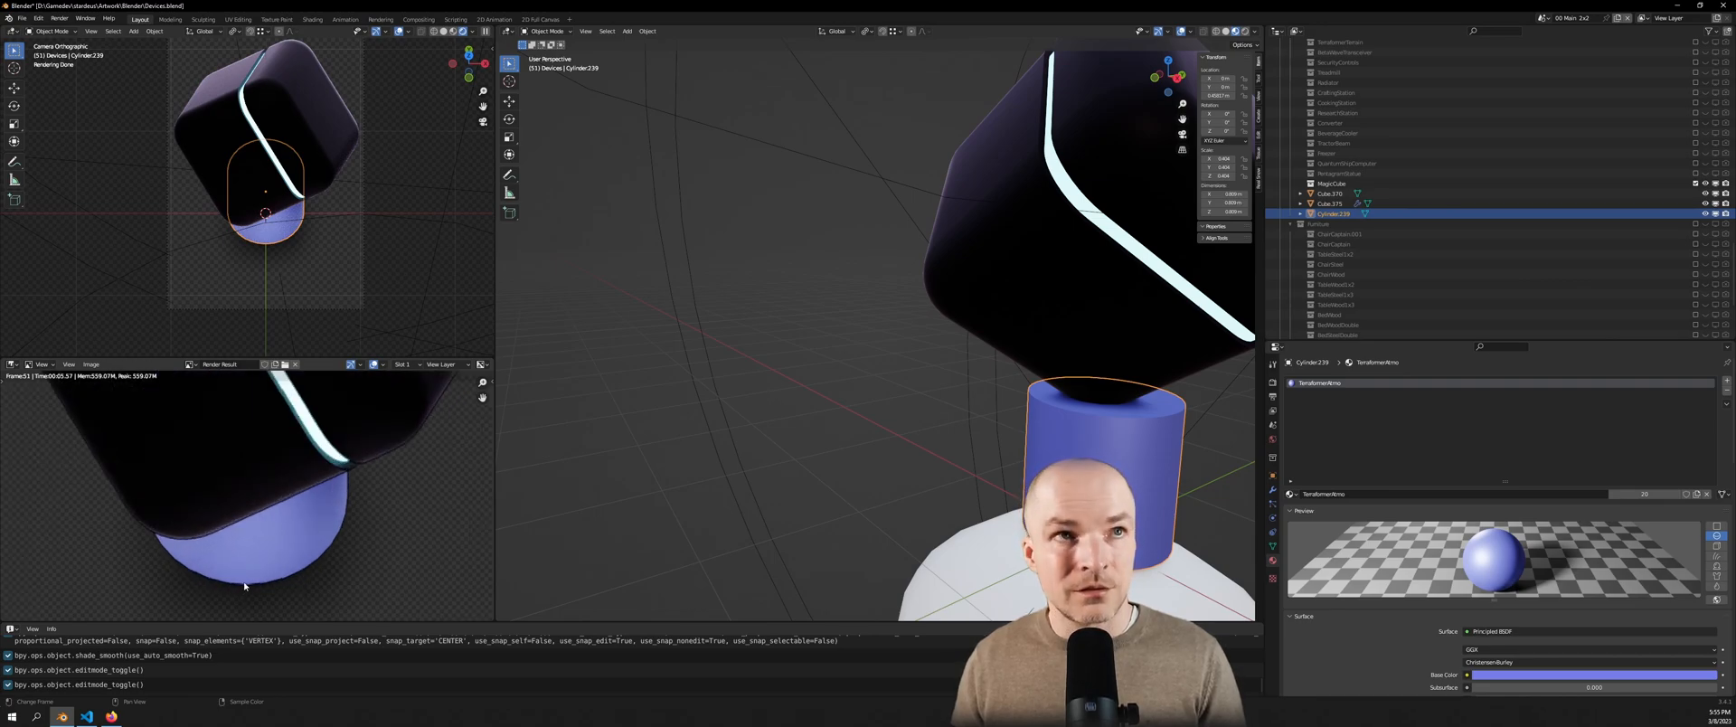
scroll(271, 583, "down", 4)
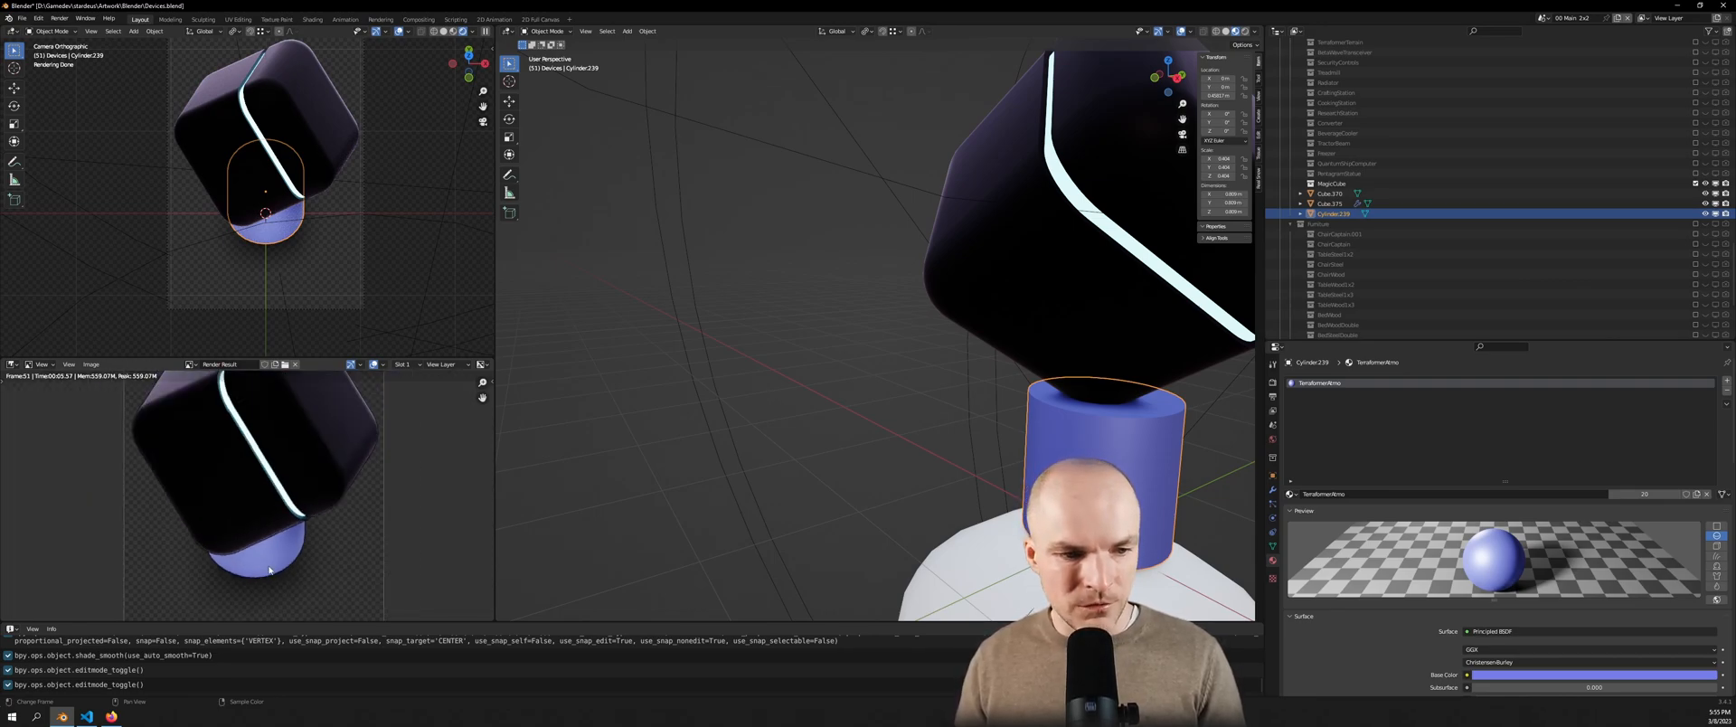
scroll(291, 582, "down", 3)
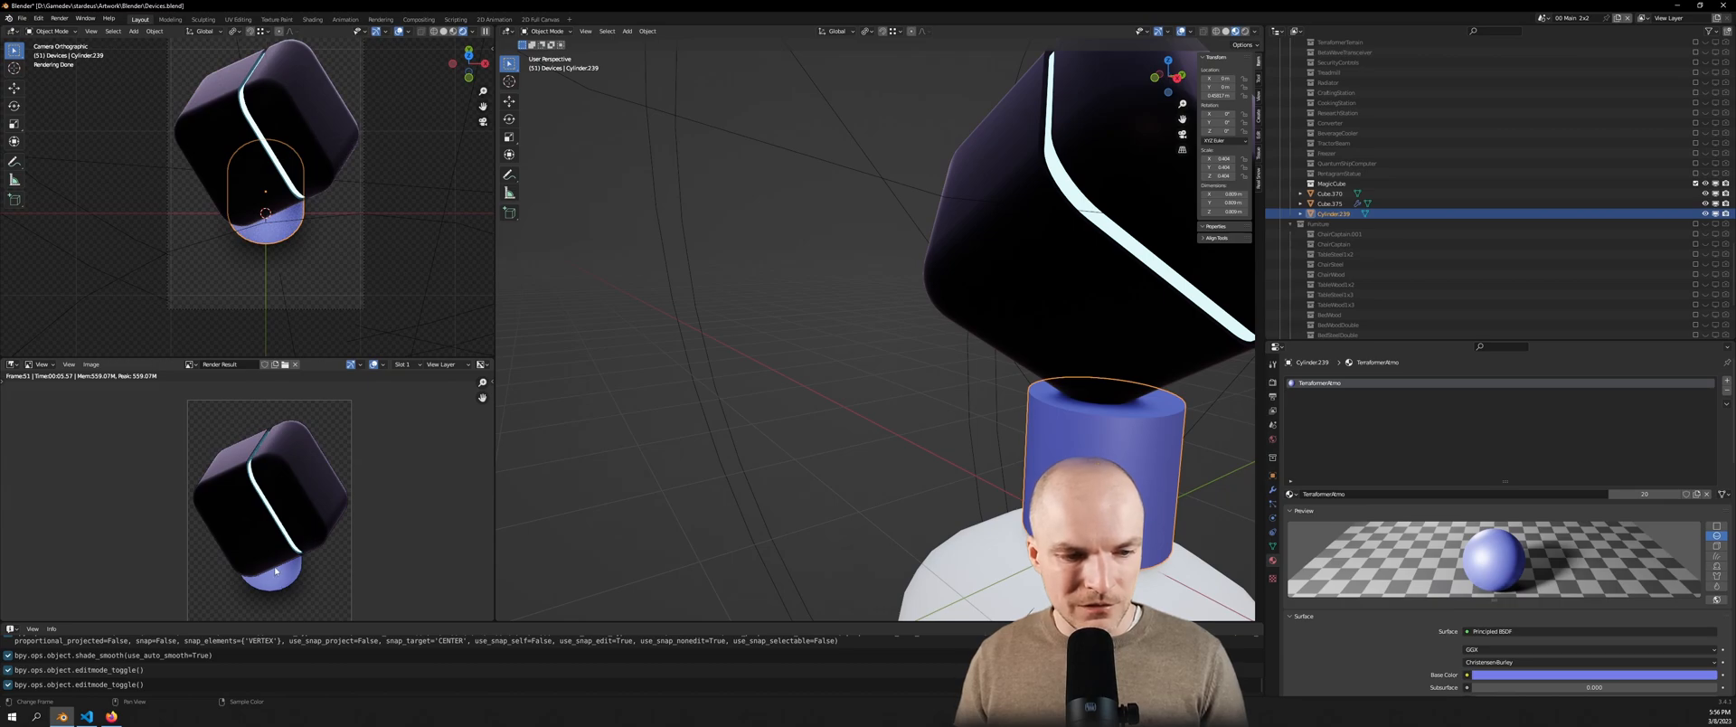
scroll(246, 461, "up", 5)
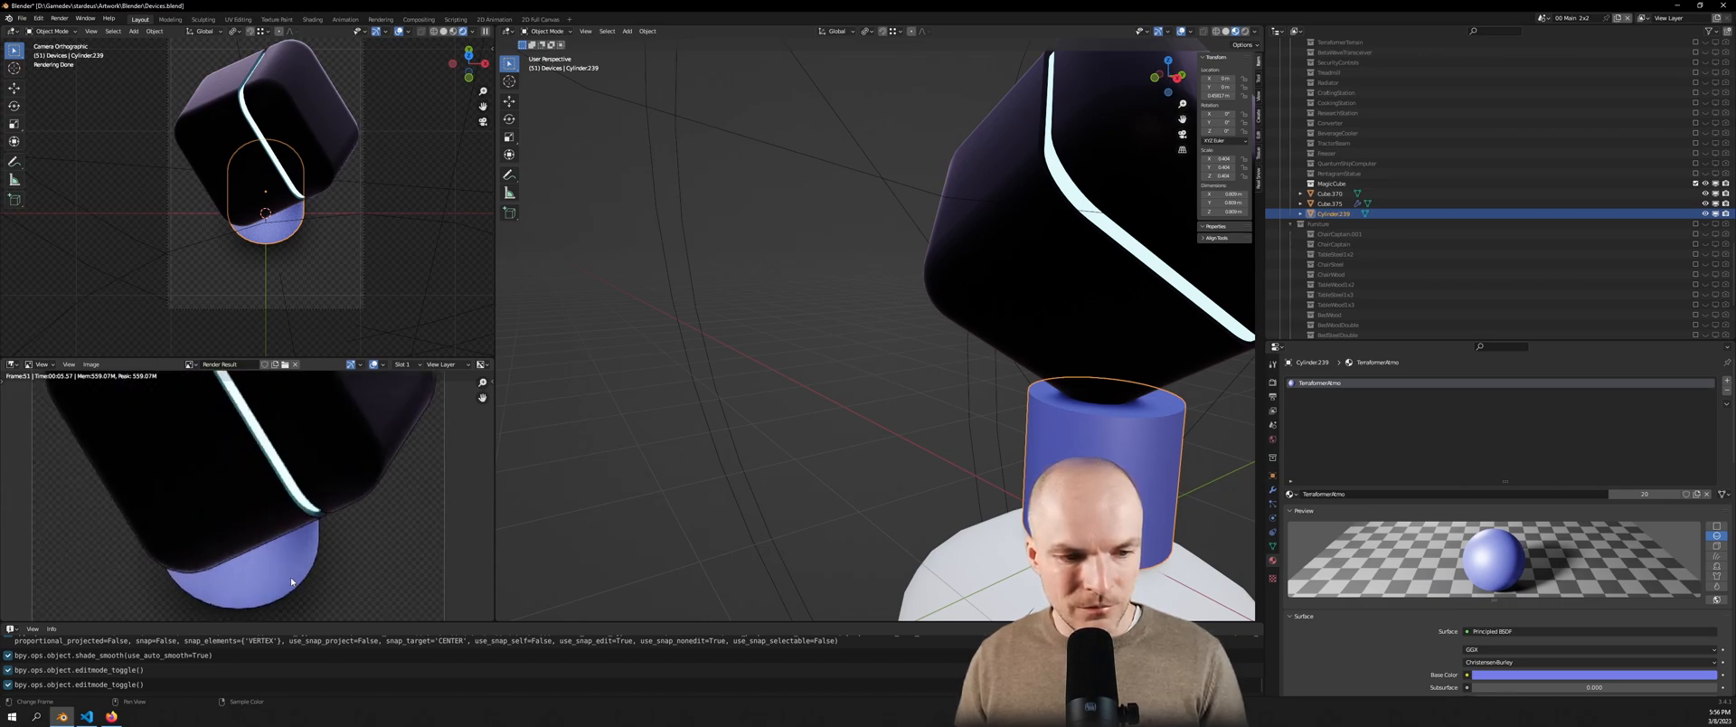
scroll(337, 509, "down", 6)
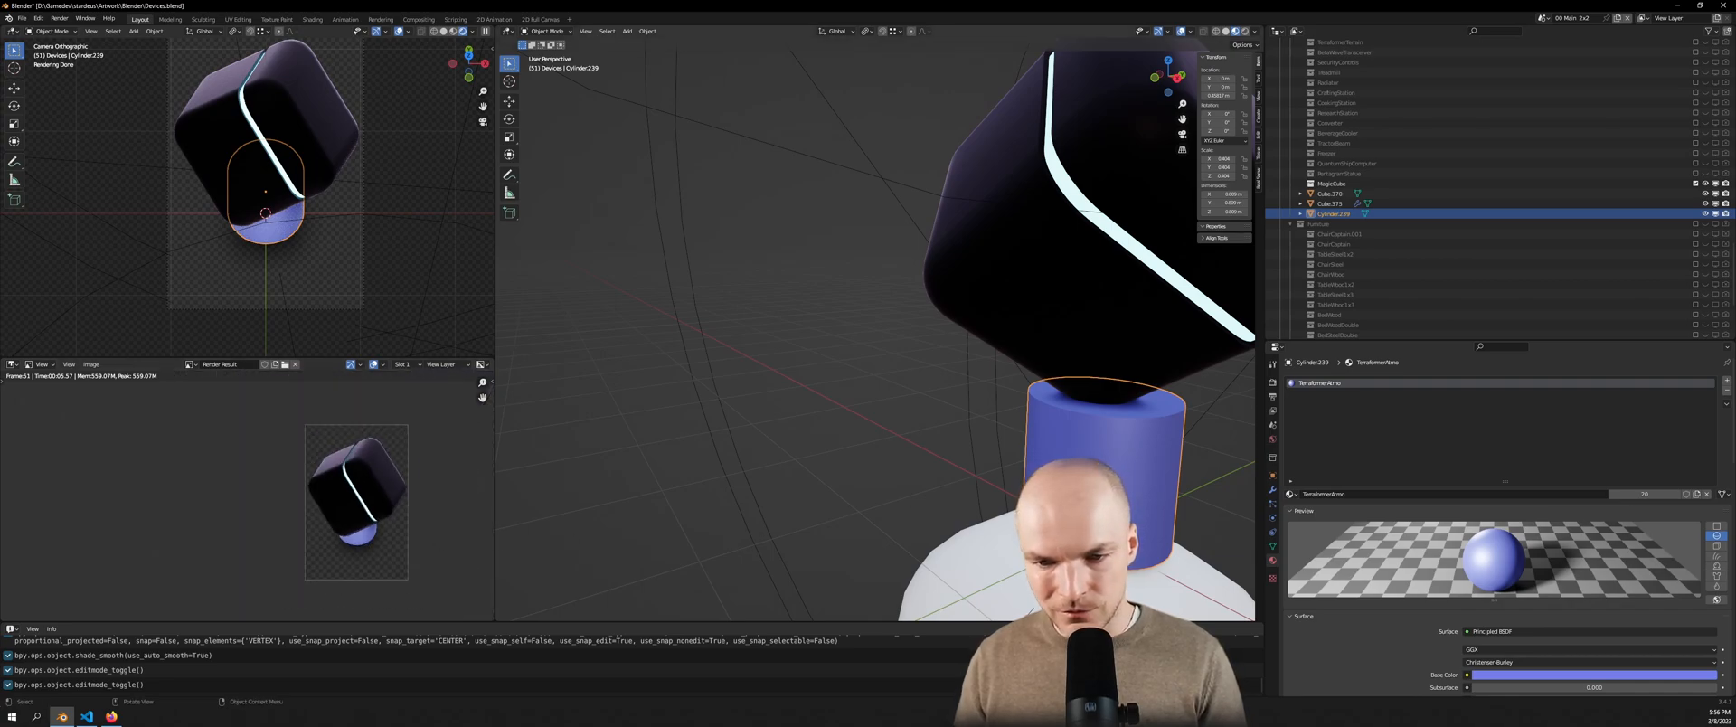
scroll(366, 525, "up", 3)
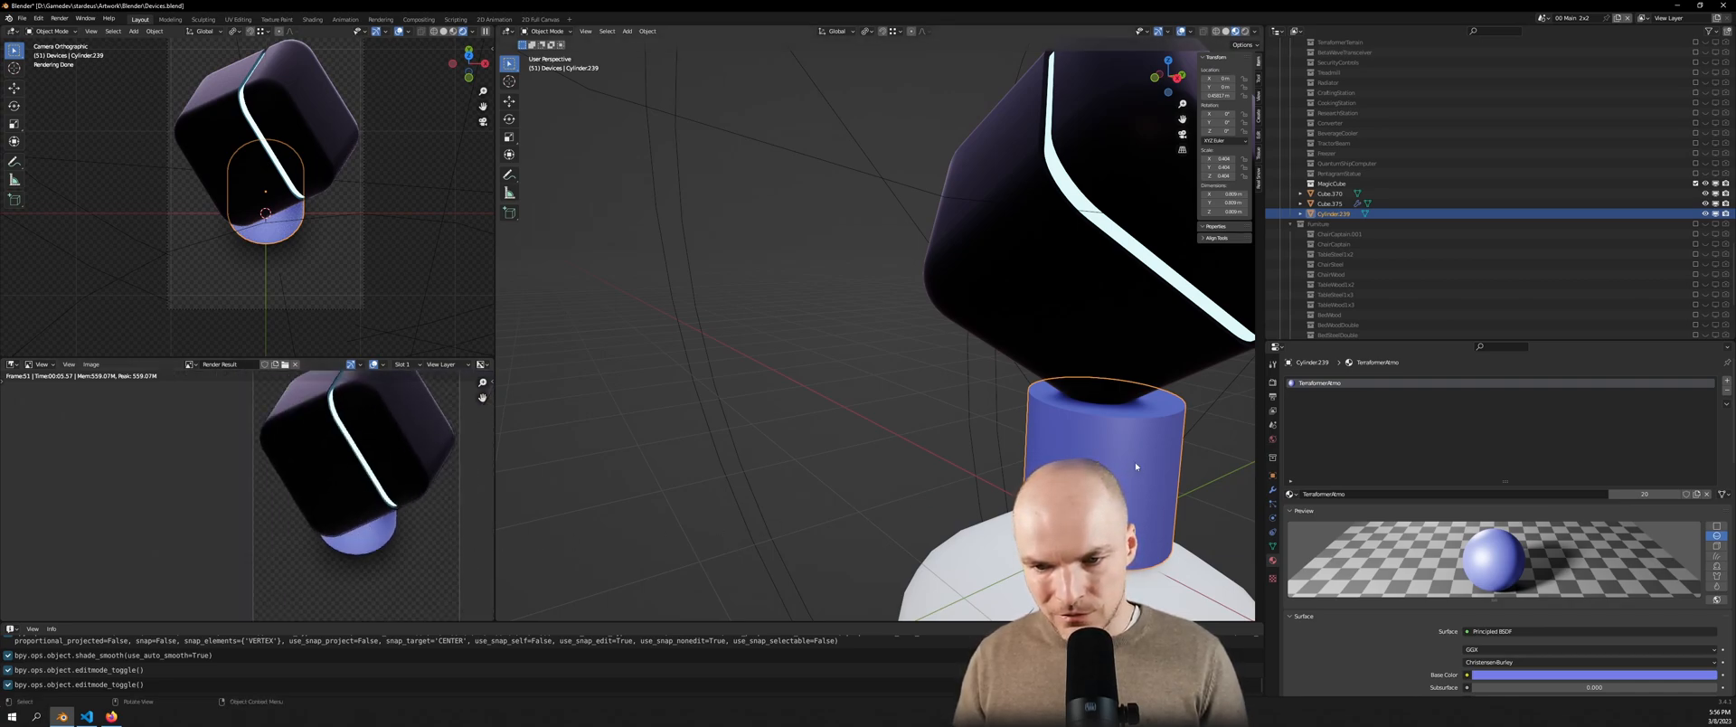
Scale the cylinder to about 0.153 in X and Y only, making it a thin leg beneath the magic cube
key("s")
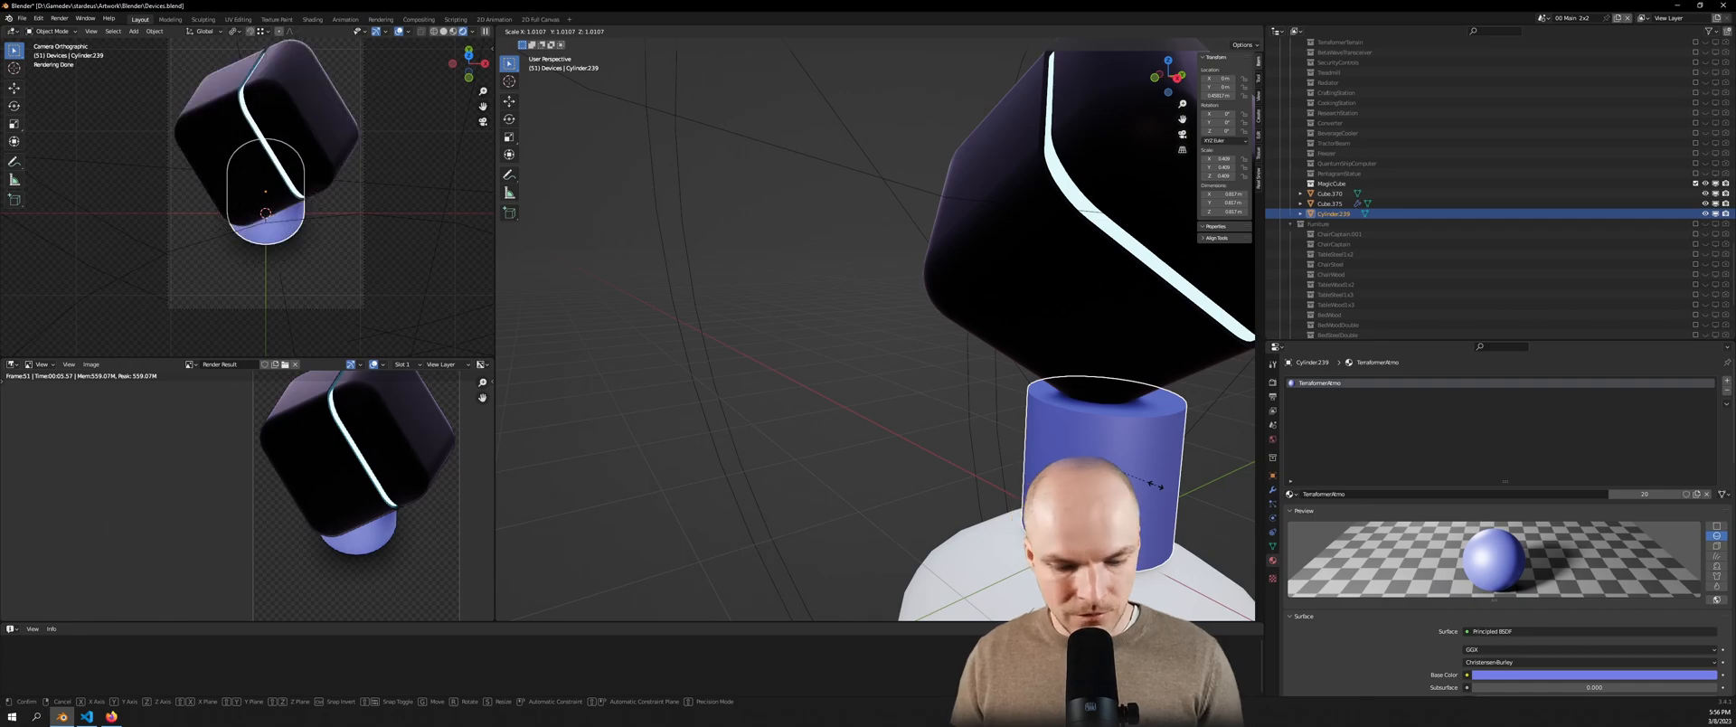
key("shift+z")
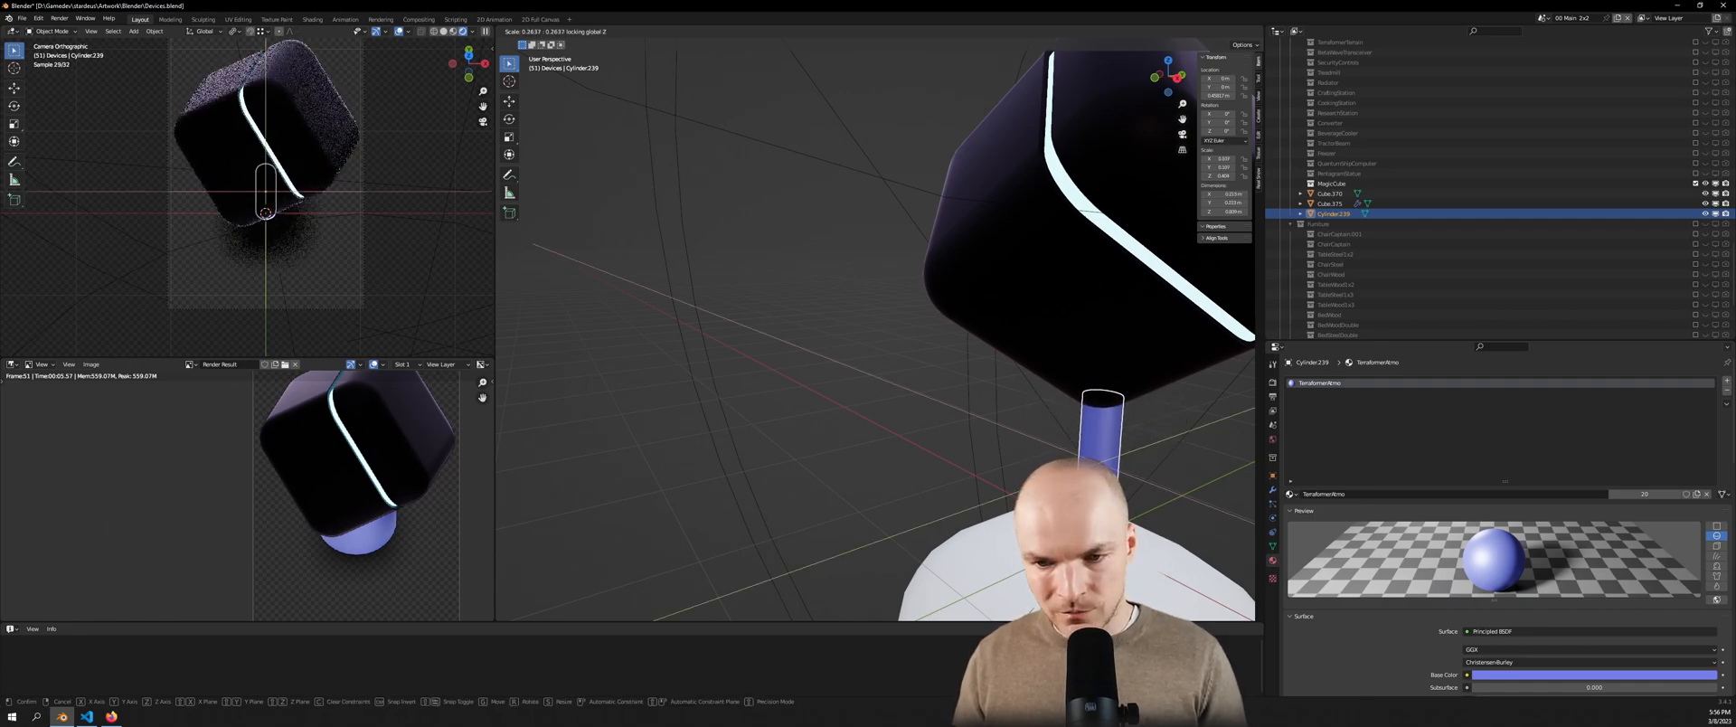
left_click(1161, 453)
middle_click_drag(1161, 453, 886, 434, "shift")
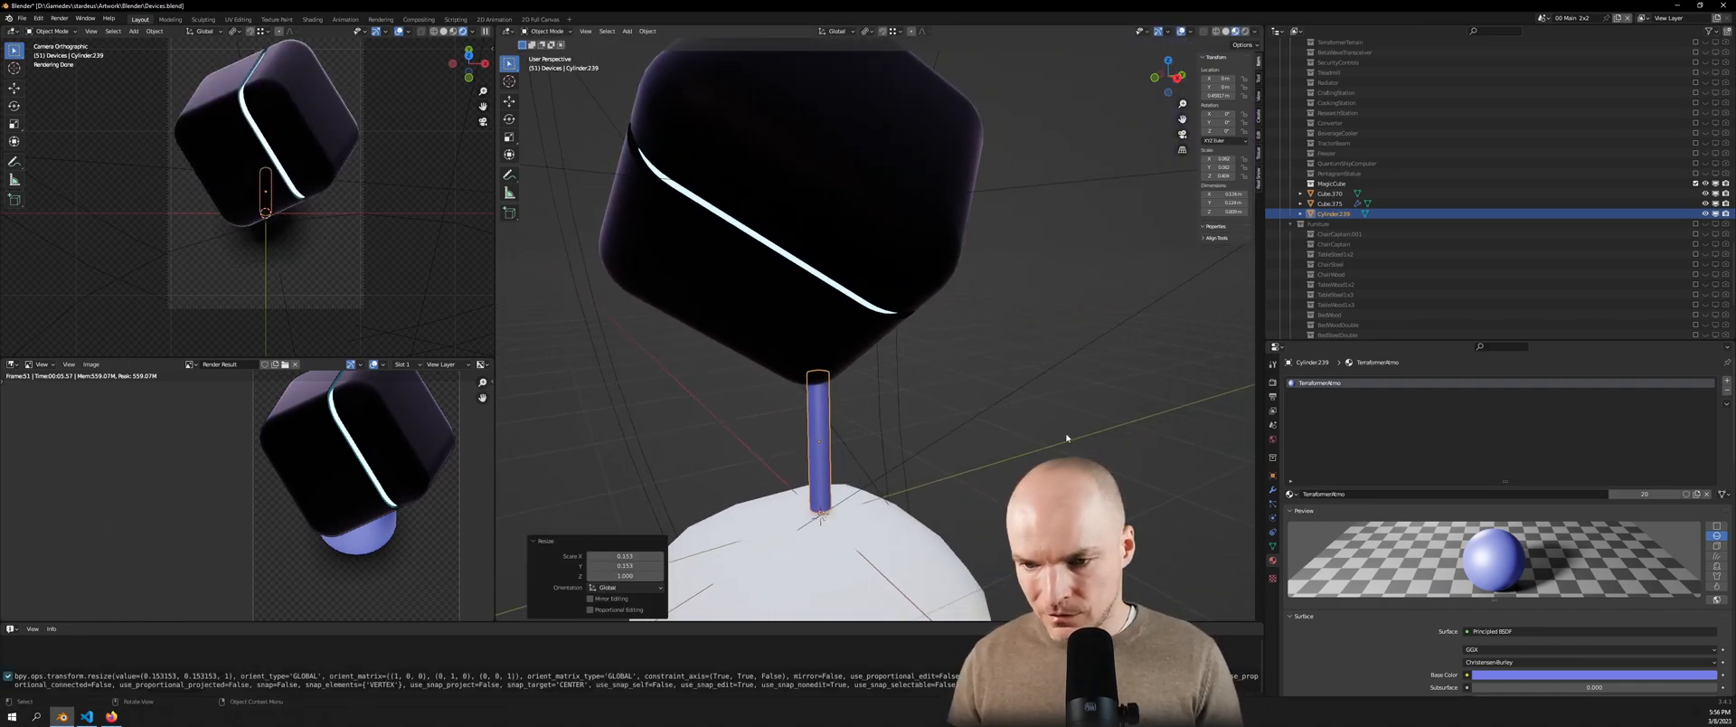
Add a Mirror modifier to the thin cylinder and mirror it across both the X and Y axes
left_click(1272, 489)
left_click(1329, 383)
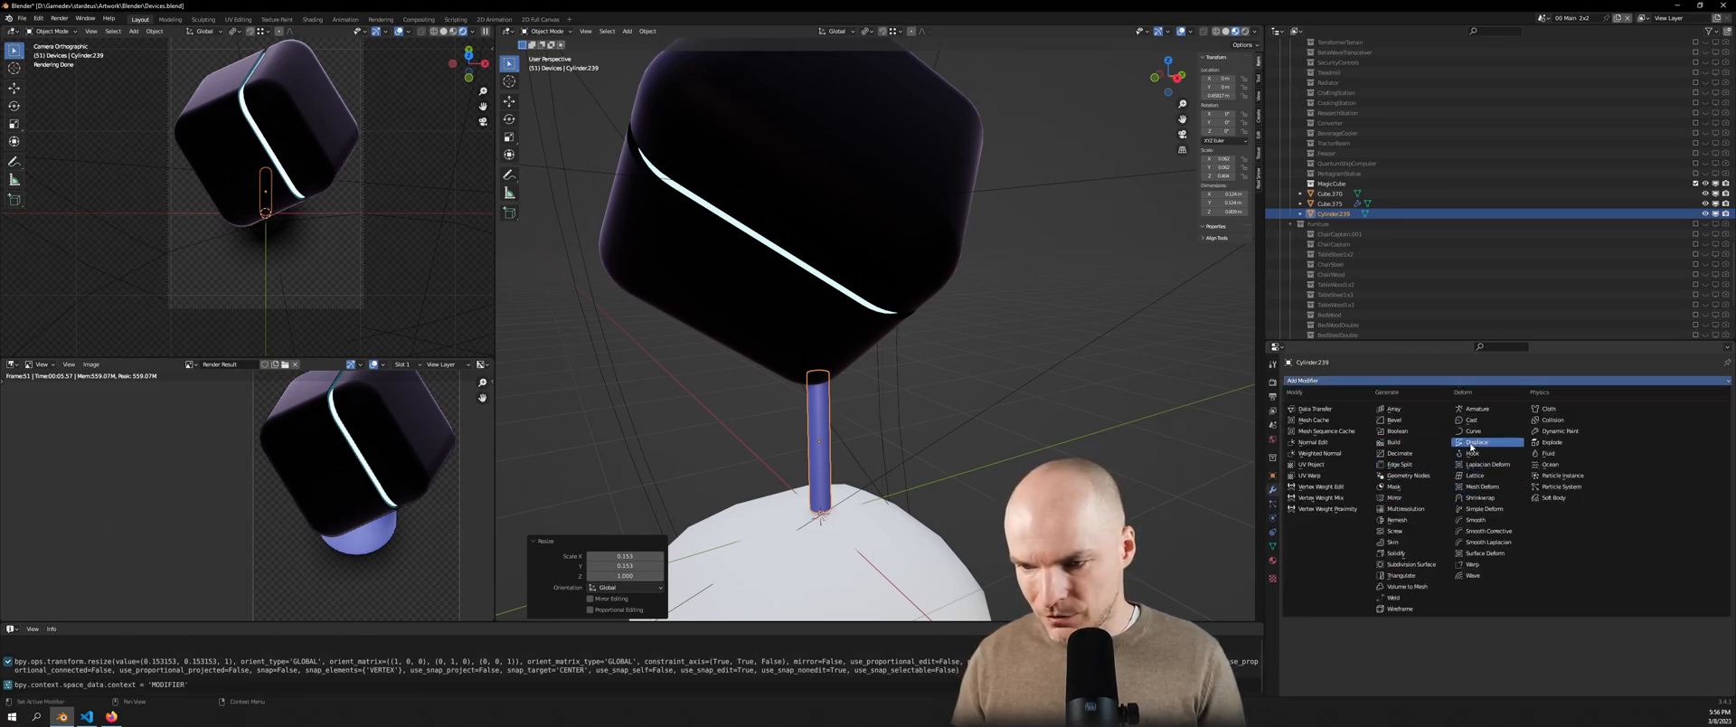
left_click(1395, 497)
left_click(1575, 412)
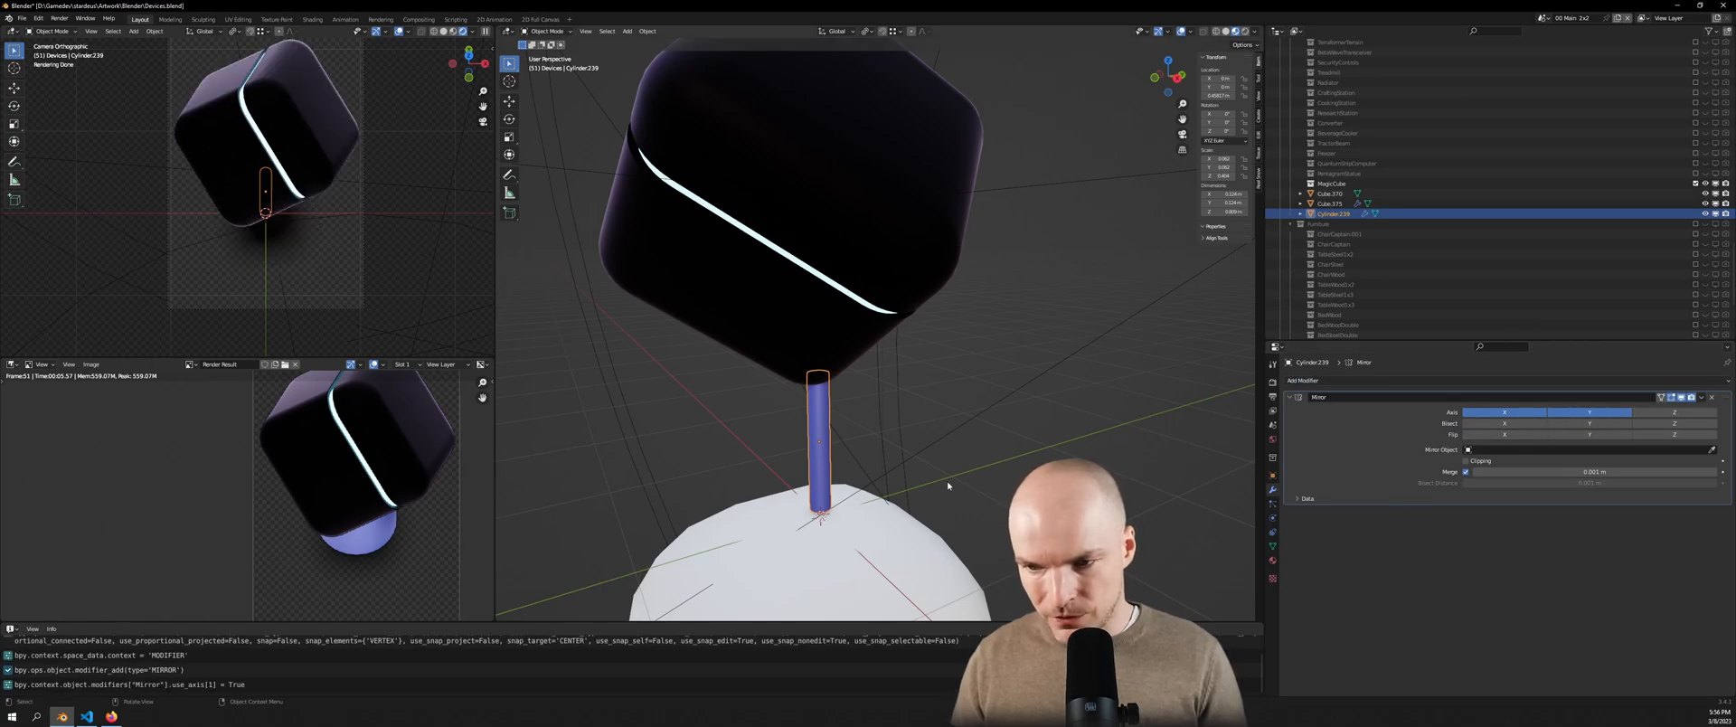
In Edit Mode and top view, move the cylinder mesh about 0.35 m along X and -0.40 m along Y
key("Tab")
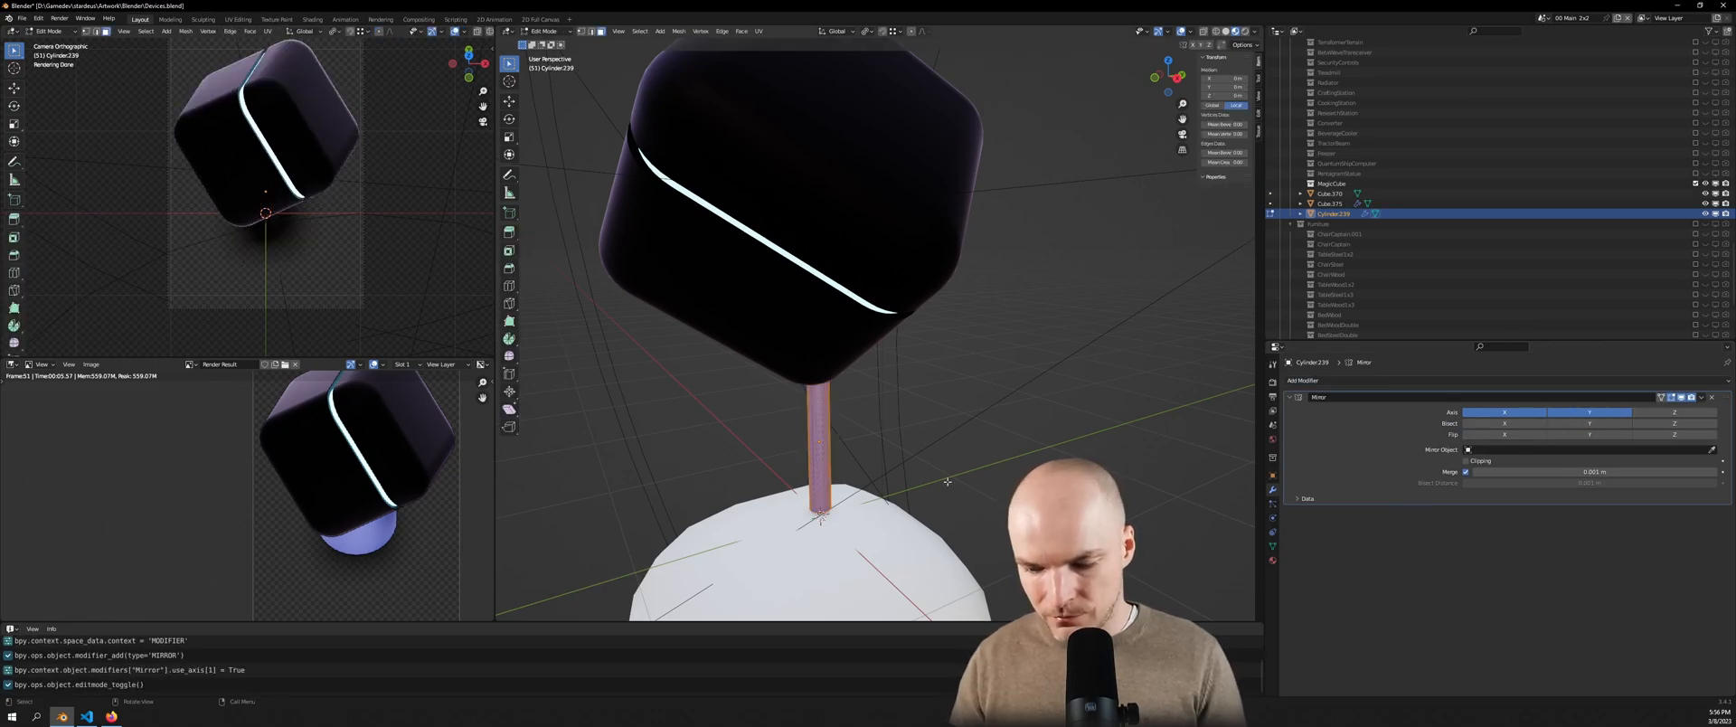
key("KP_7")
key("g")
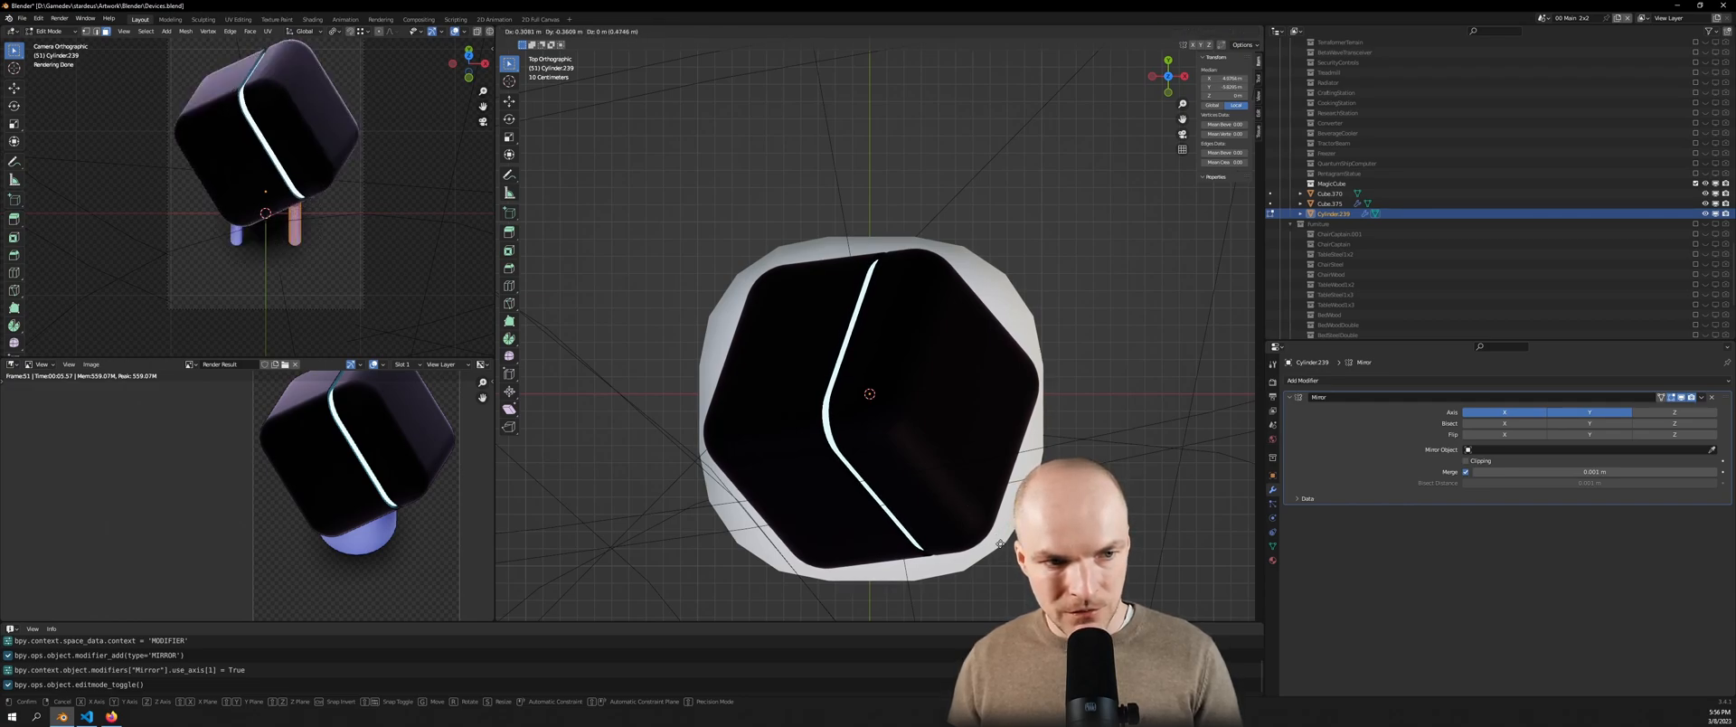
left_click(1007, 550)
Splay the leg mesh outward by rotating it about -18.1° in front view and about 17.5° in side view
middle_click_drag(1007, 551, 992, 412)
key("KP_1")
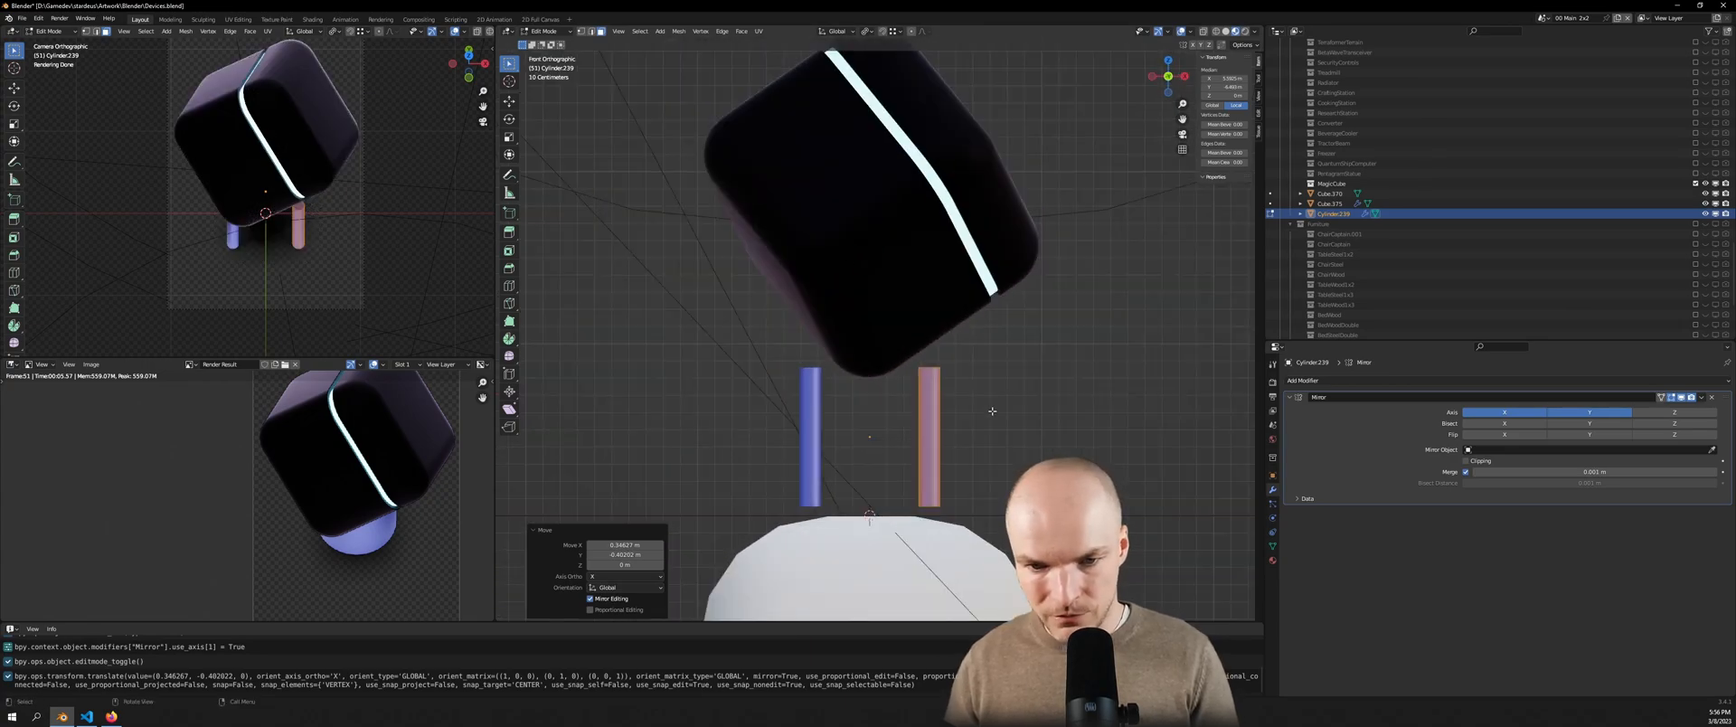
key("r")
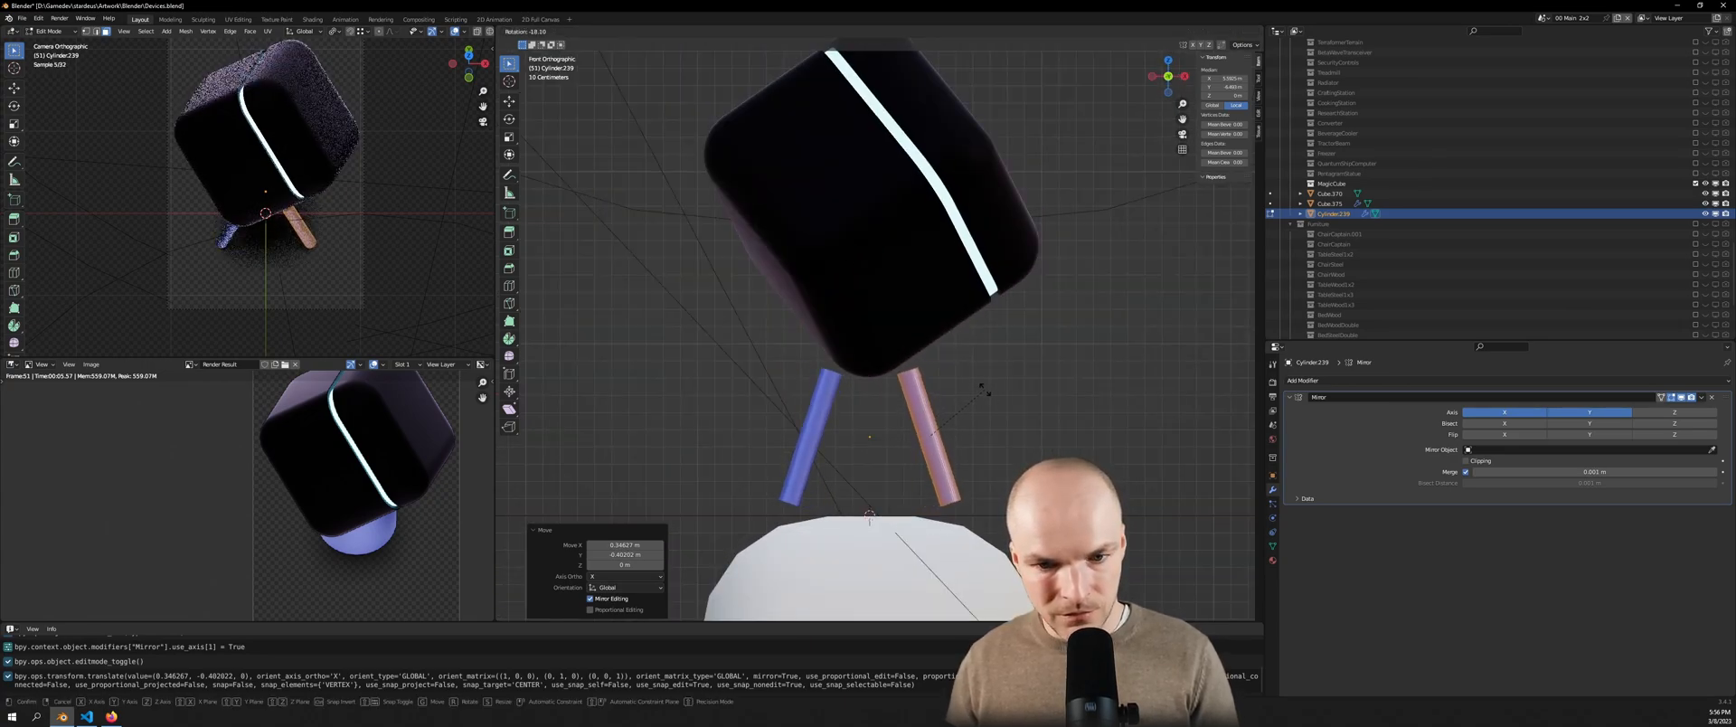
left_click(988, 393)
key("KP_3")
key("r")
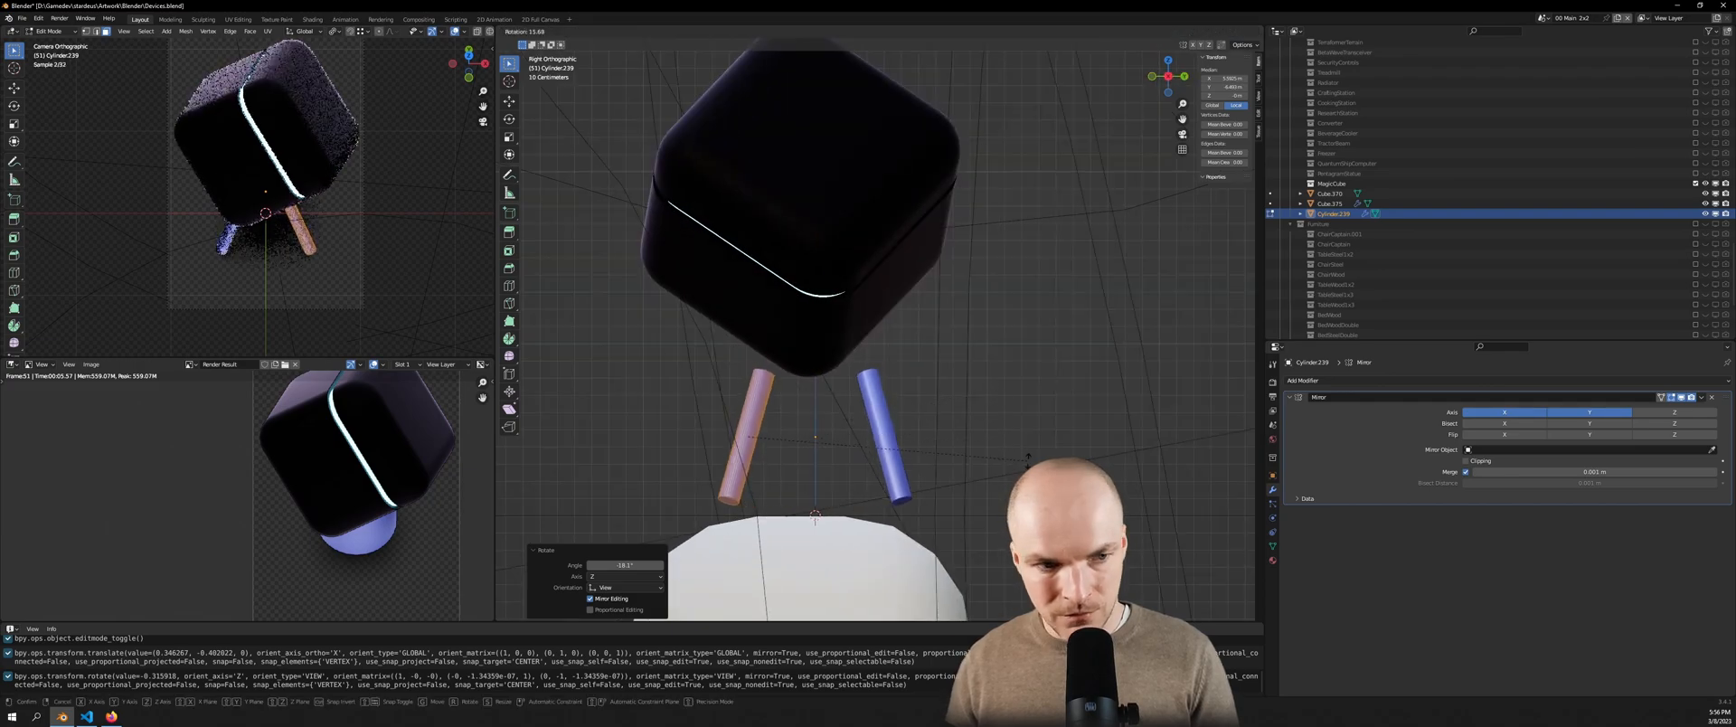
left_click(906, 471)
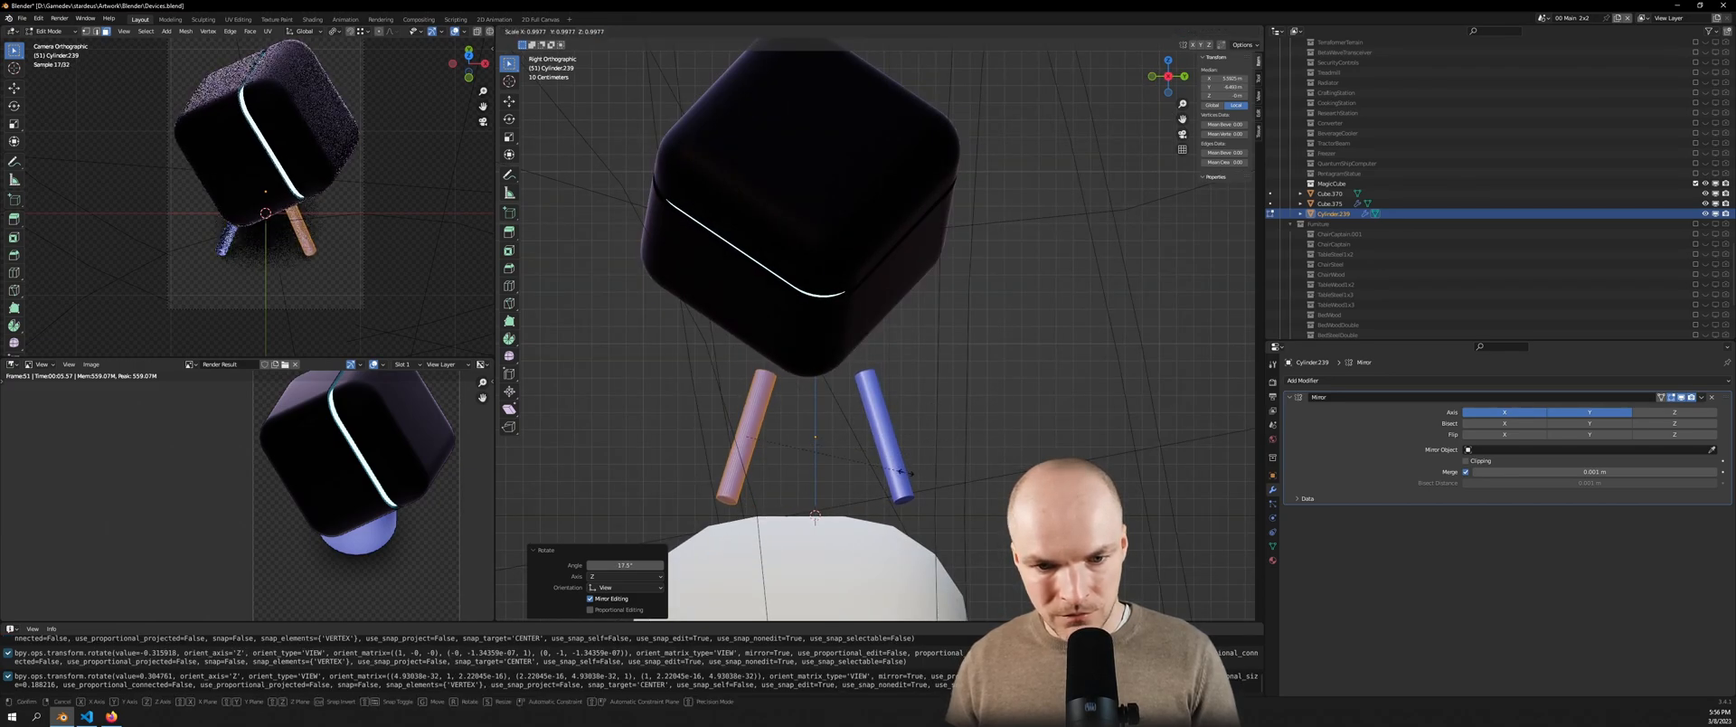
Set the transform orientation to Local and the transform pivot point to Individual Origins
left_click(830, 31)
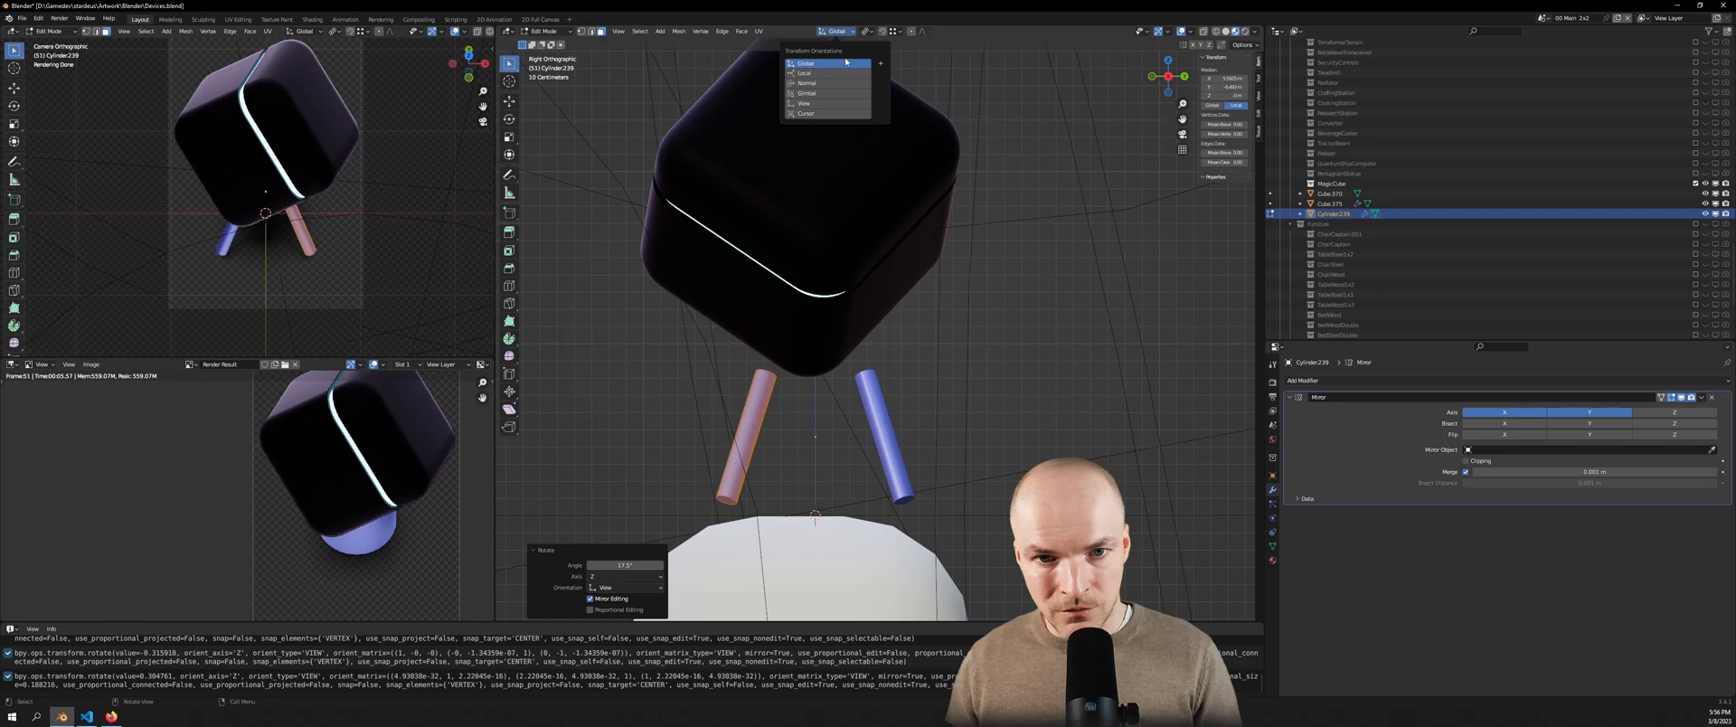
left_click(809, 74)
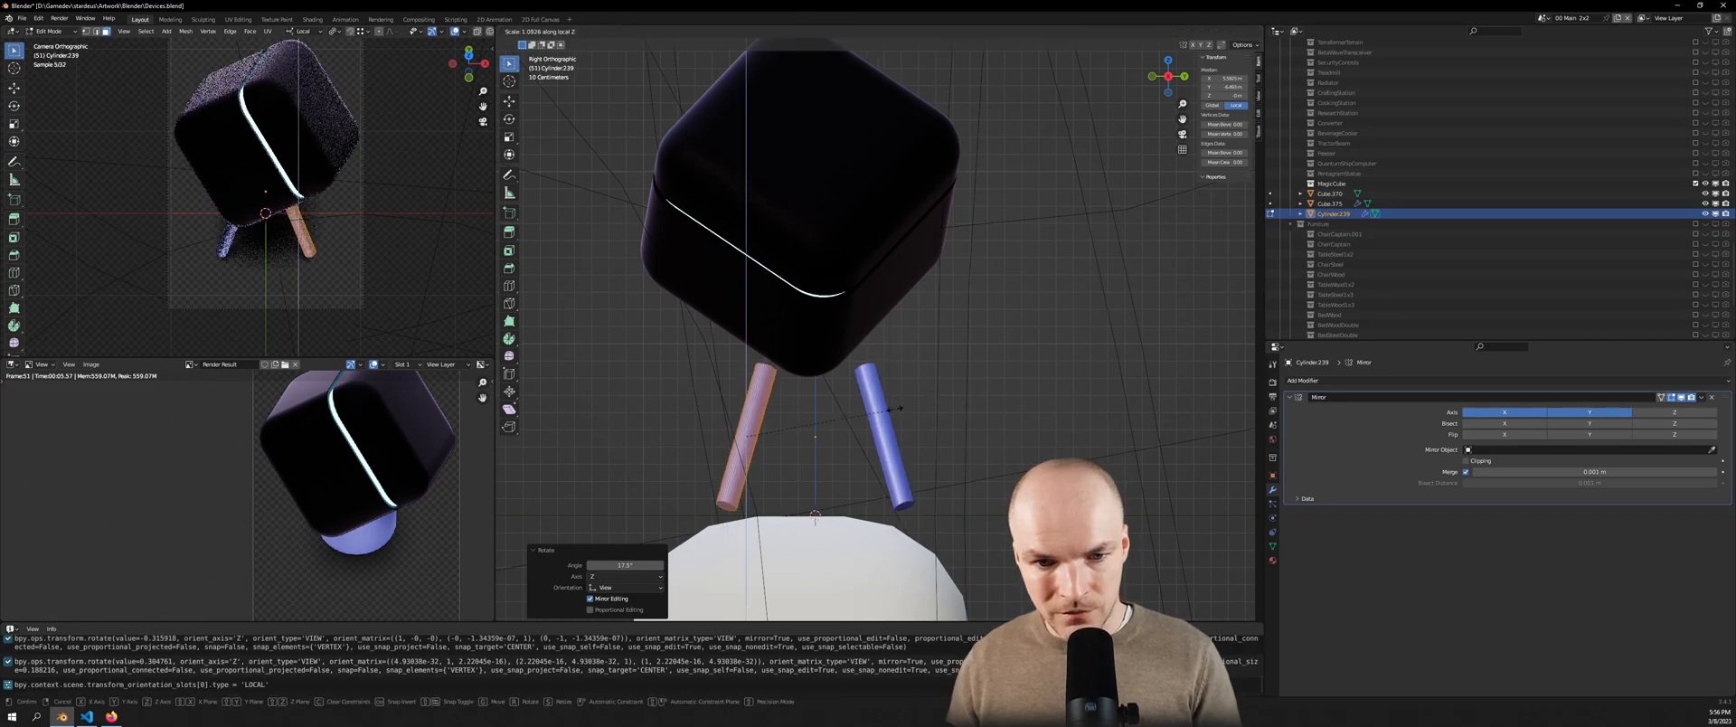
left_click(870, 33)
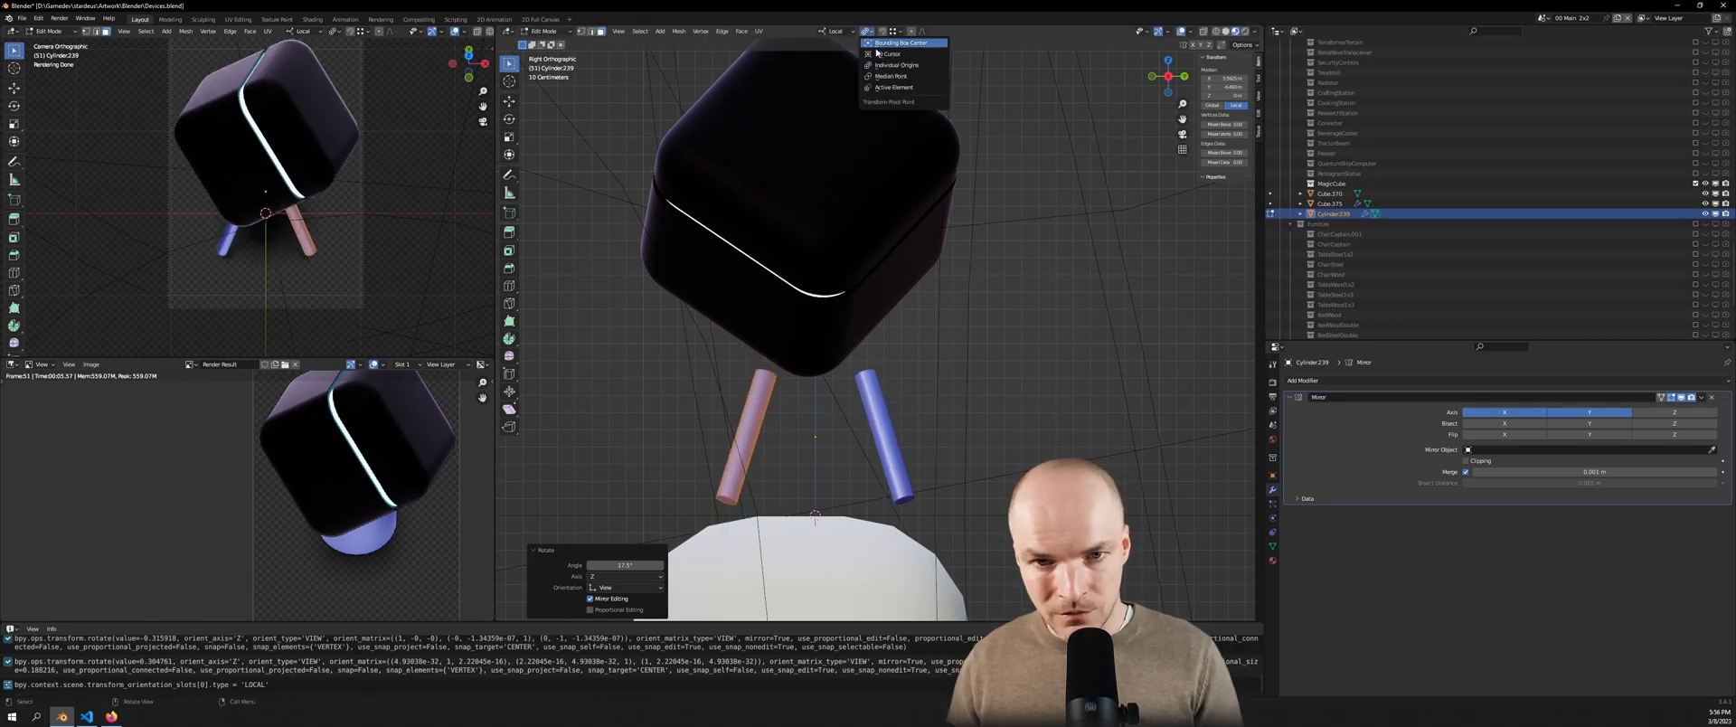
left_click(887, 65)
key("s")
key("z")
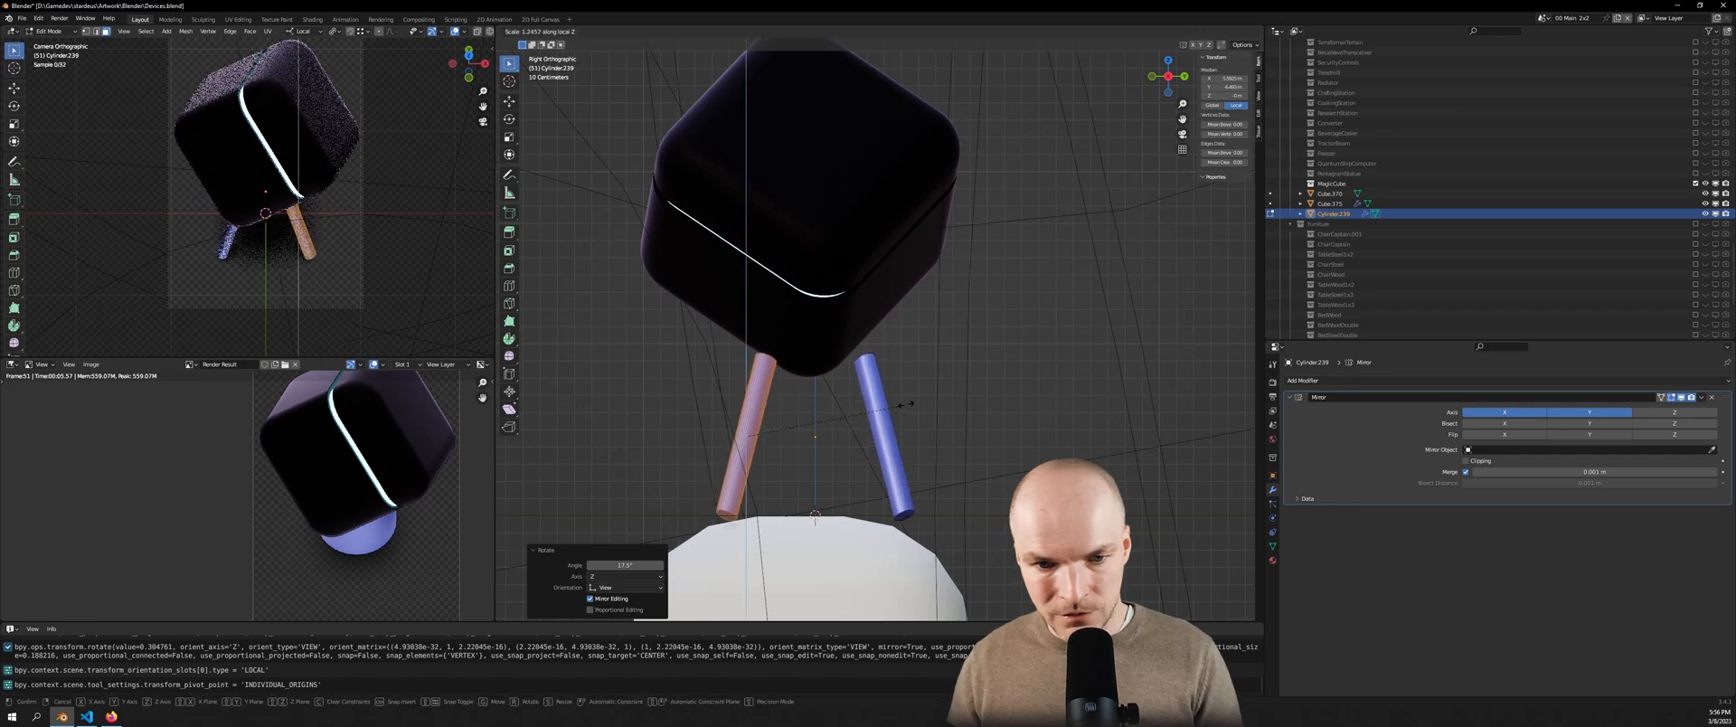
key("Escape")
Keep the Local transform orientation for the leg mesh and return to Object Mode
left_click(850, 32)
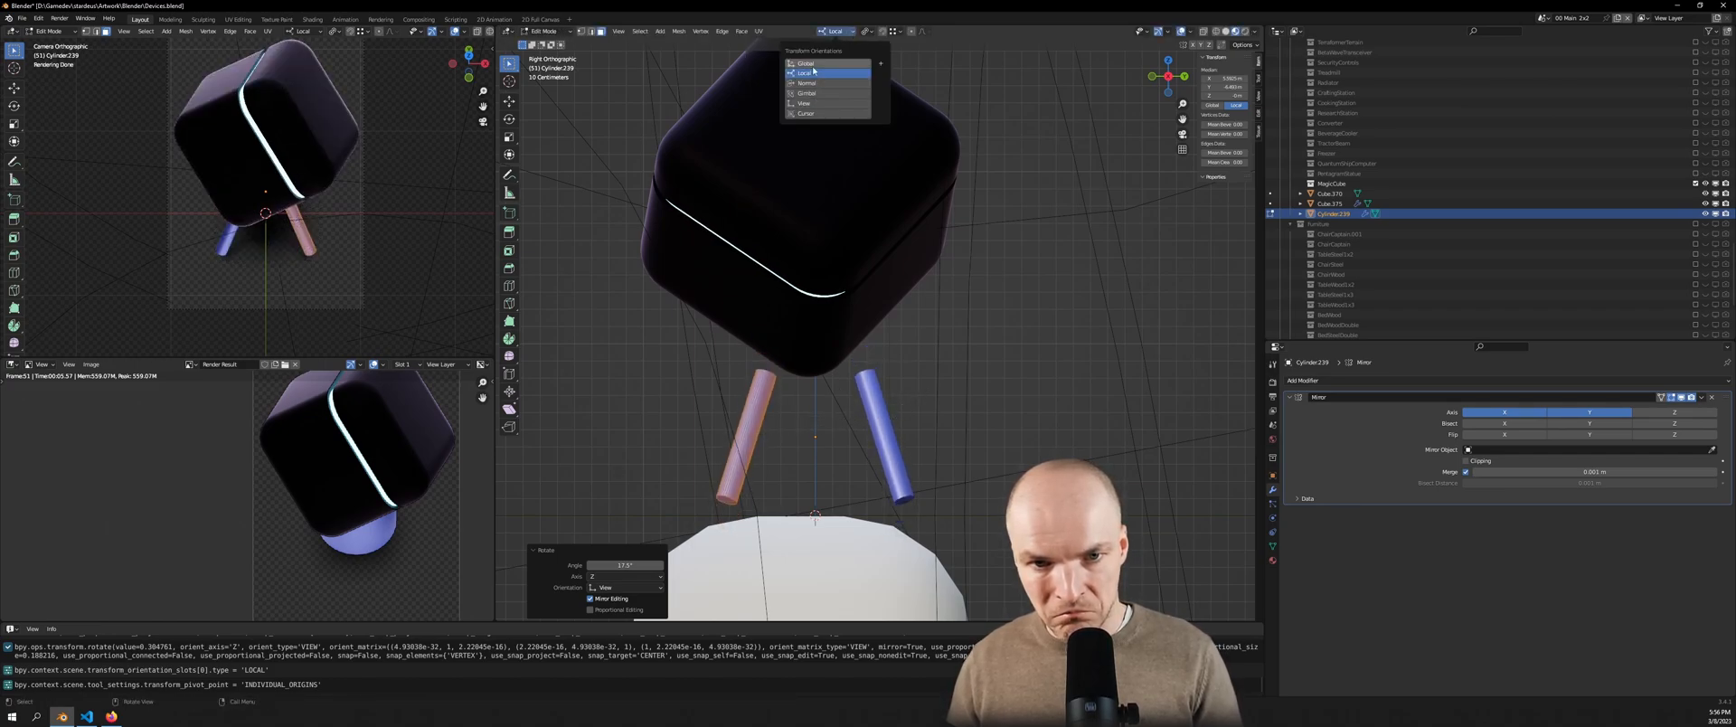
middle_click_drag(841, 407, 965, 486)
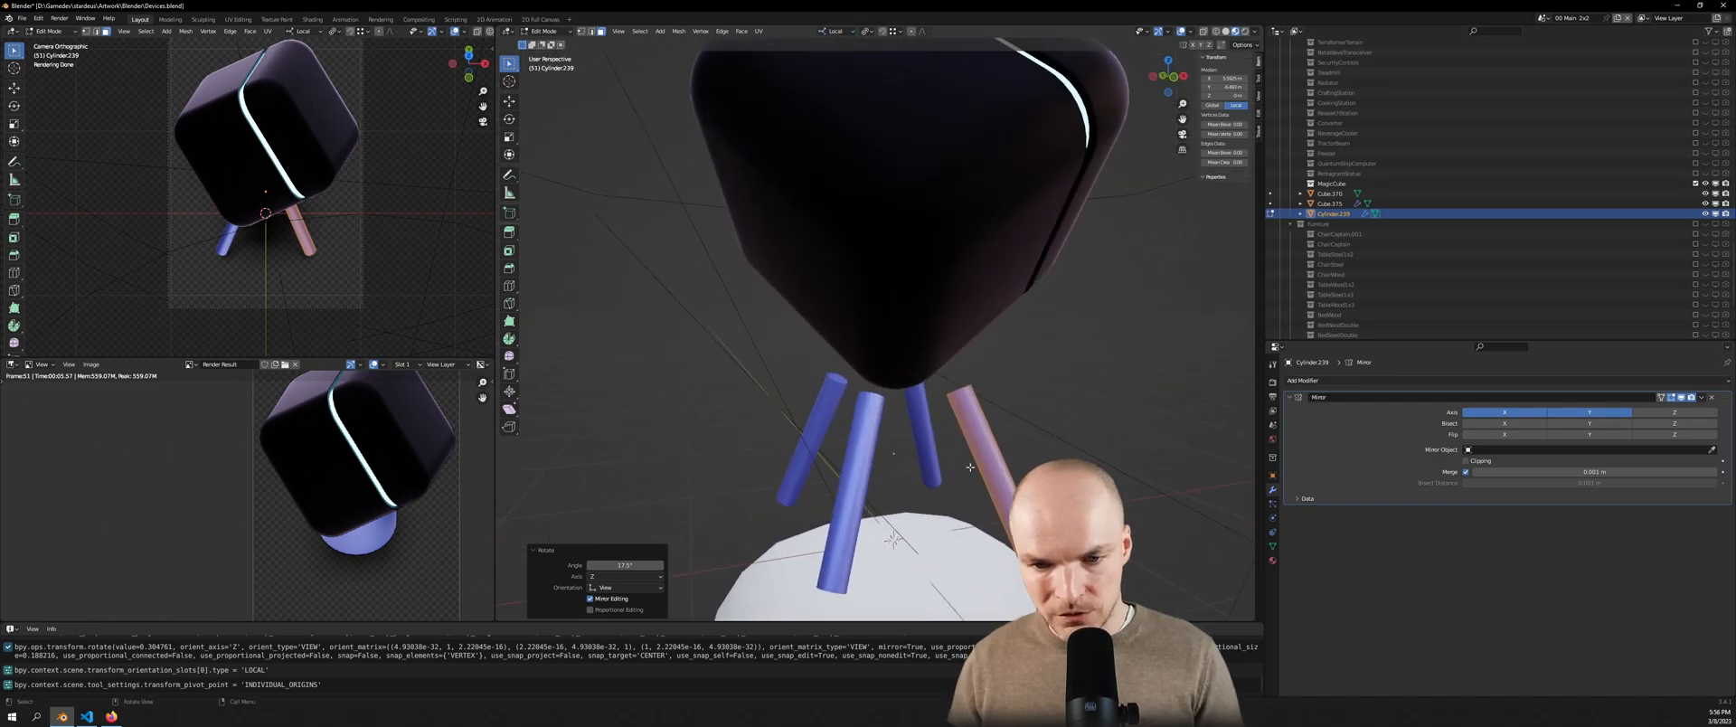
scroll(965, 487, "down", 3)
scroll(966, 487, "up", 3)
key("Tab")
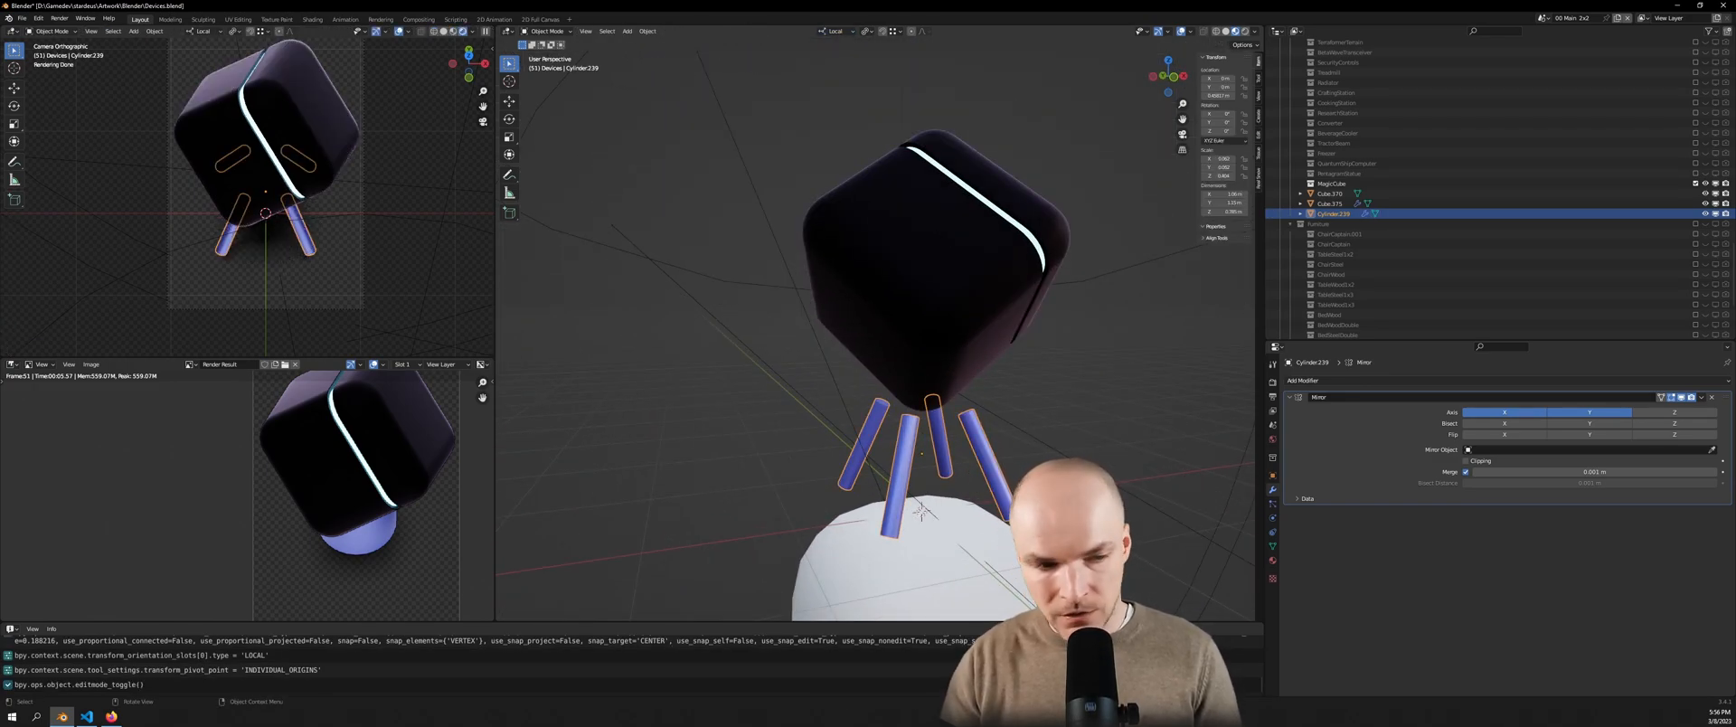
Render the image and examine how the four splayed legs look under the cube
key("F12")
scroll(389, 479, "down", 3)
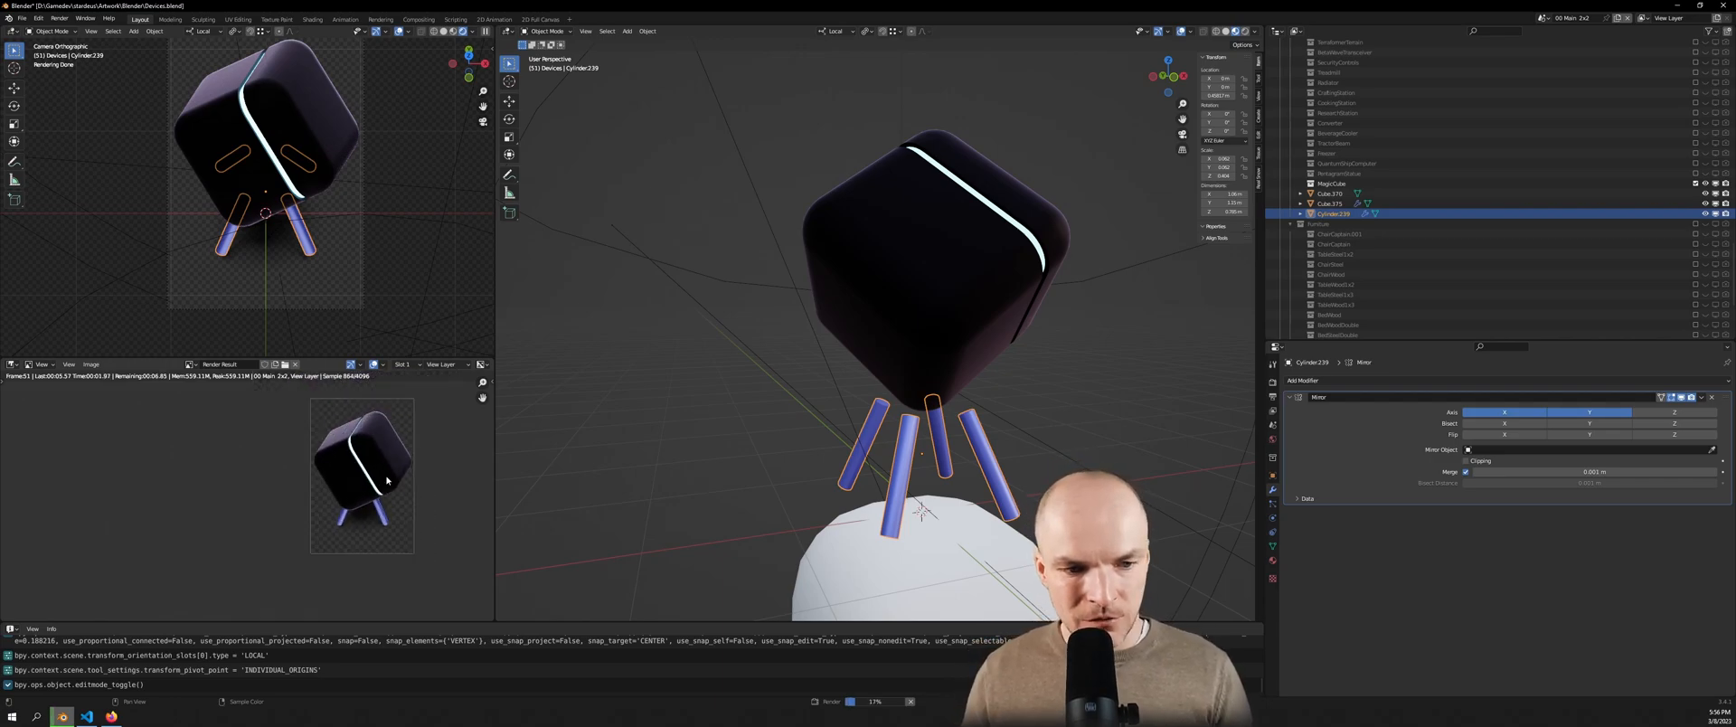
scroll(378, 466, "up", 3)
middle_click_drag(353, 489, 357, 533)
scroll(358, 533, "down", 3)
scroll(366, 534, "up", 3)
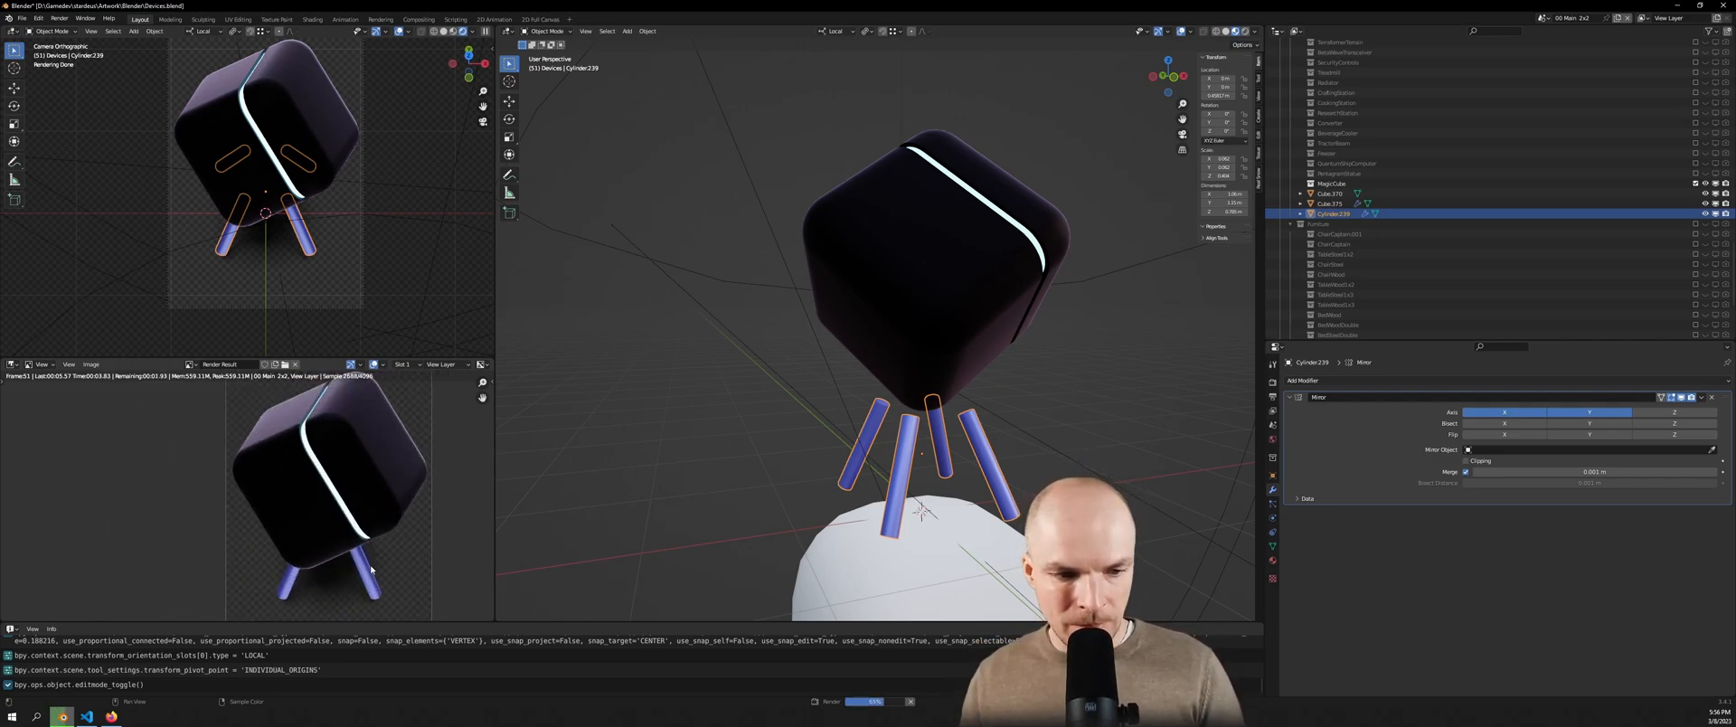
scroll(375, 536, "down", 3)
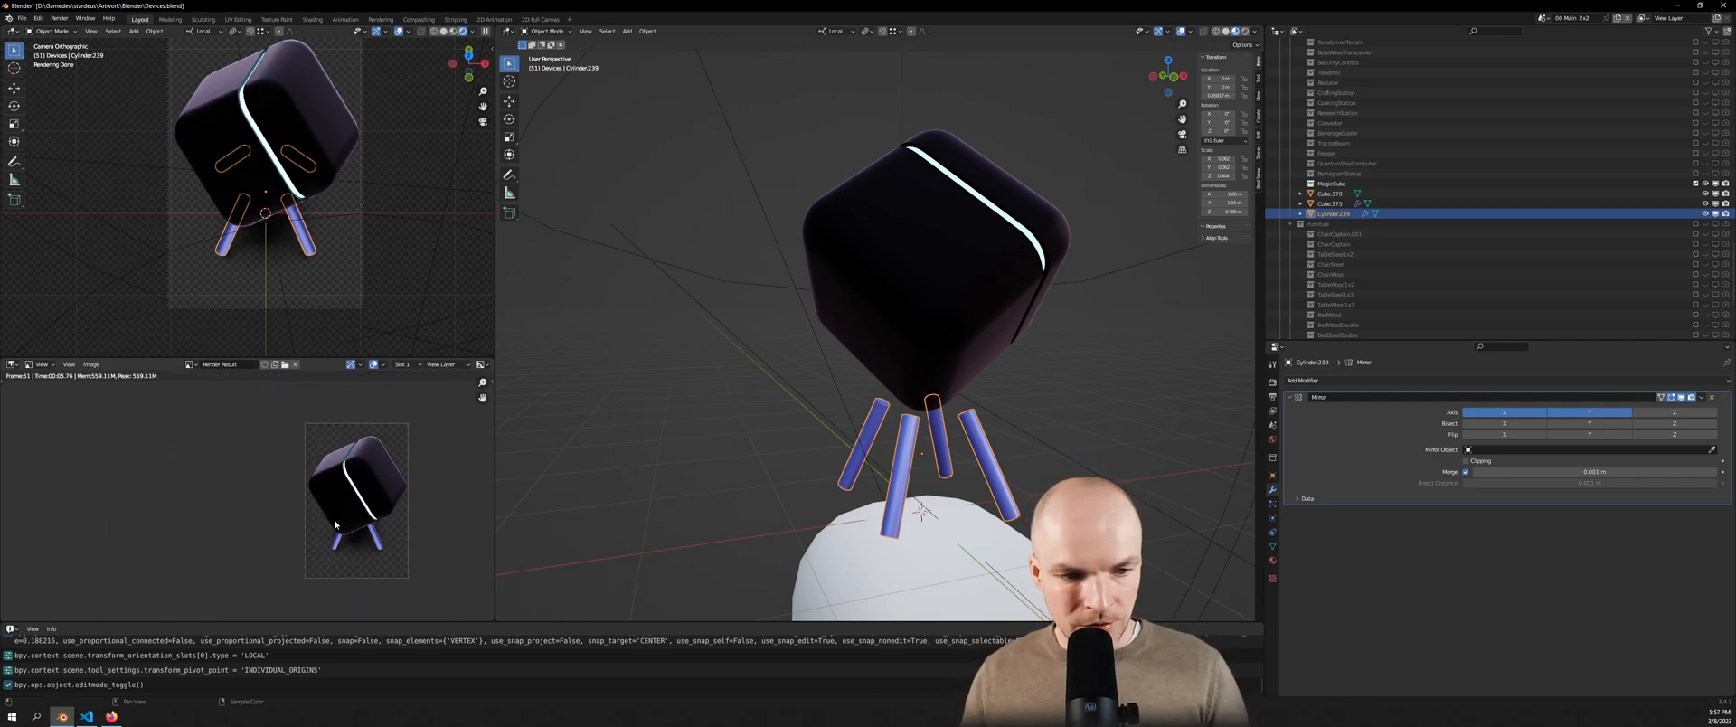
scroll(376, 535, "up", 5)
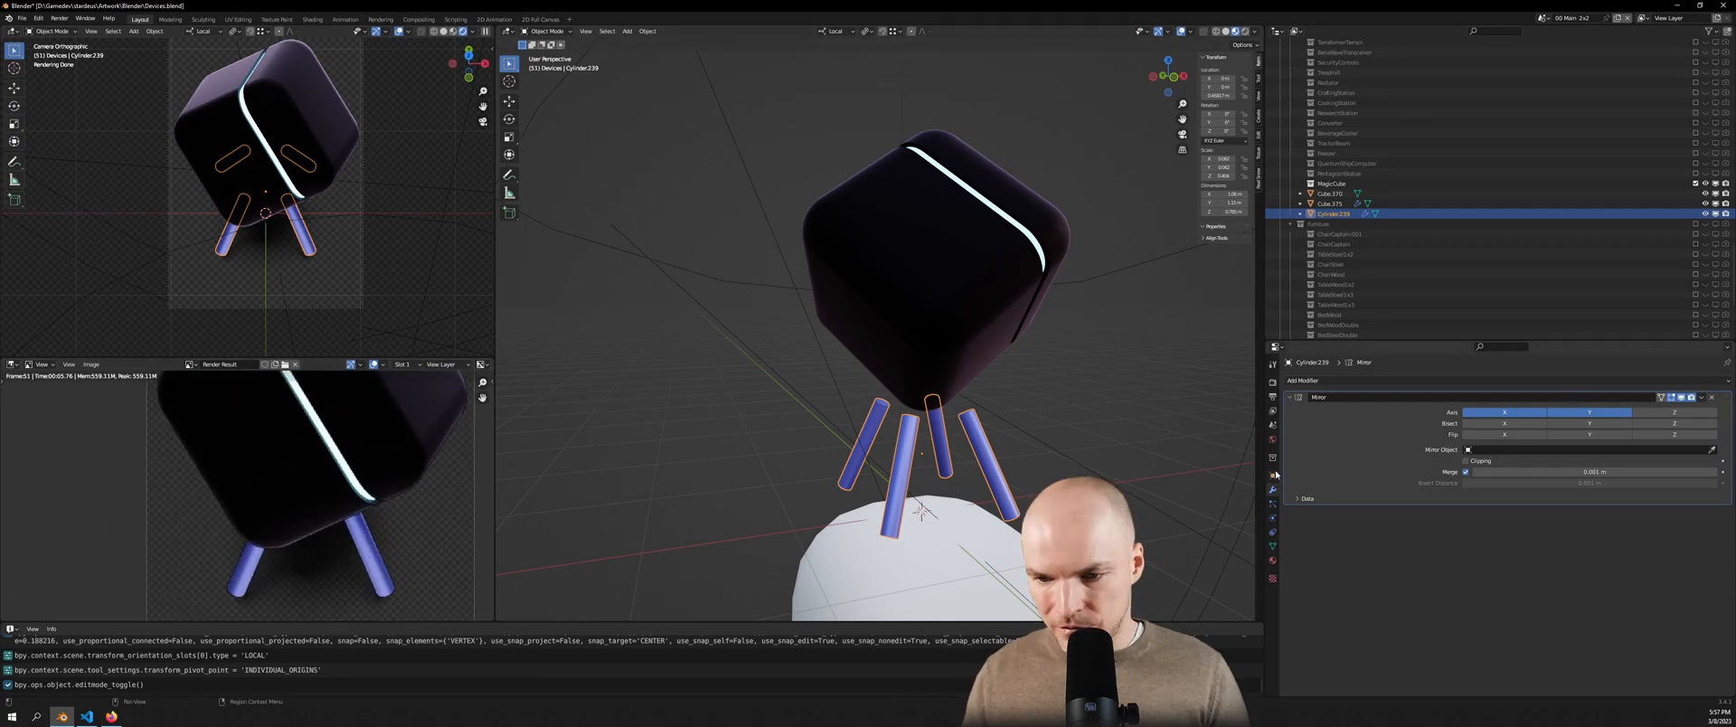
Assign the Brushed Metal X material to the legs, then render and inspect the metal surface up close
left_click(1273, 560)
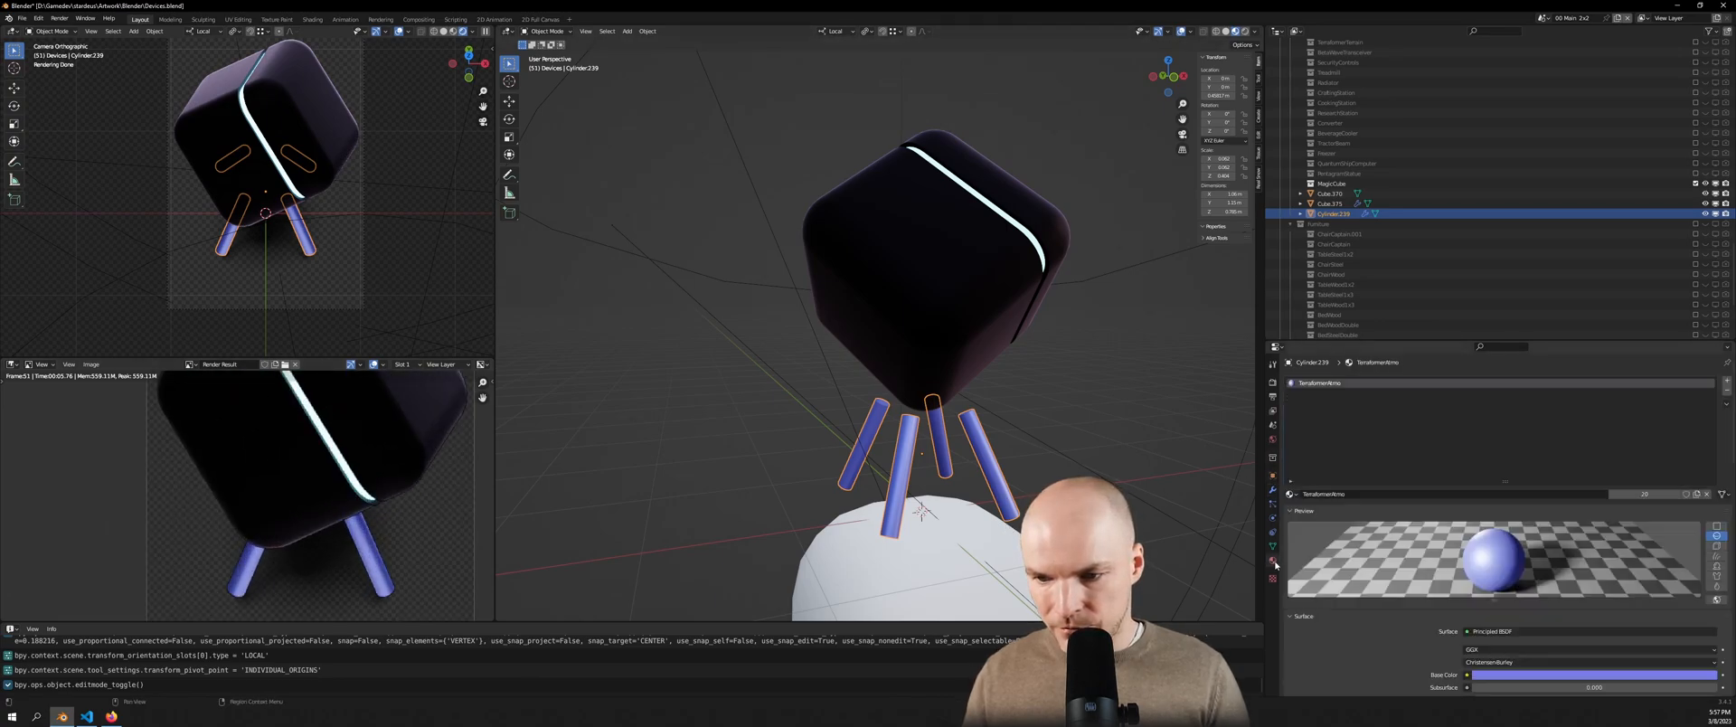
left_click(1292, 493)
type("bru")
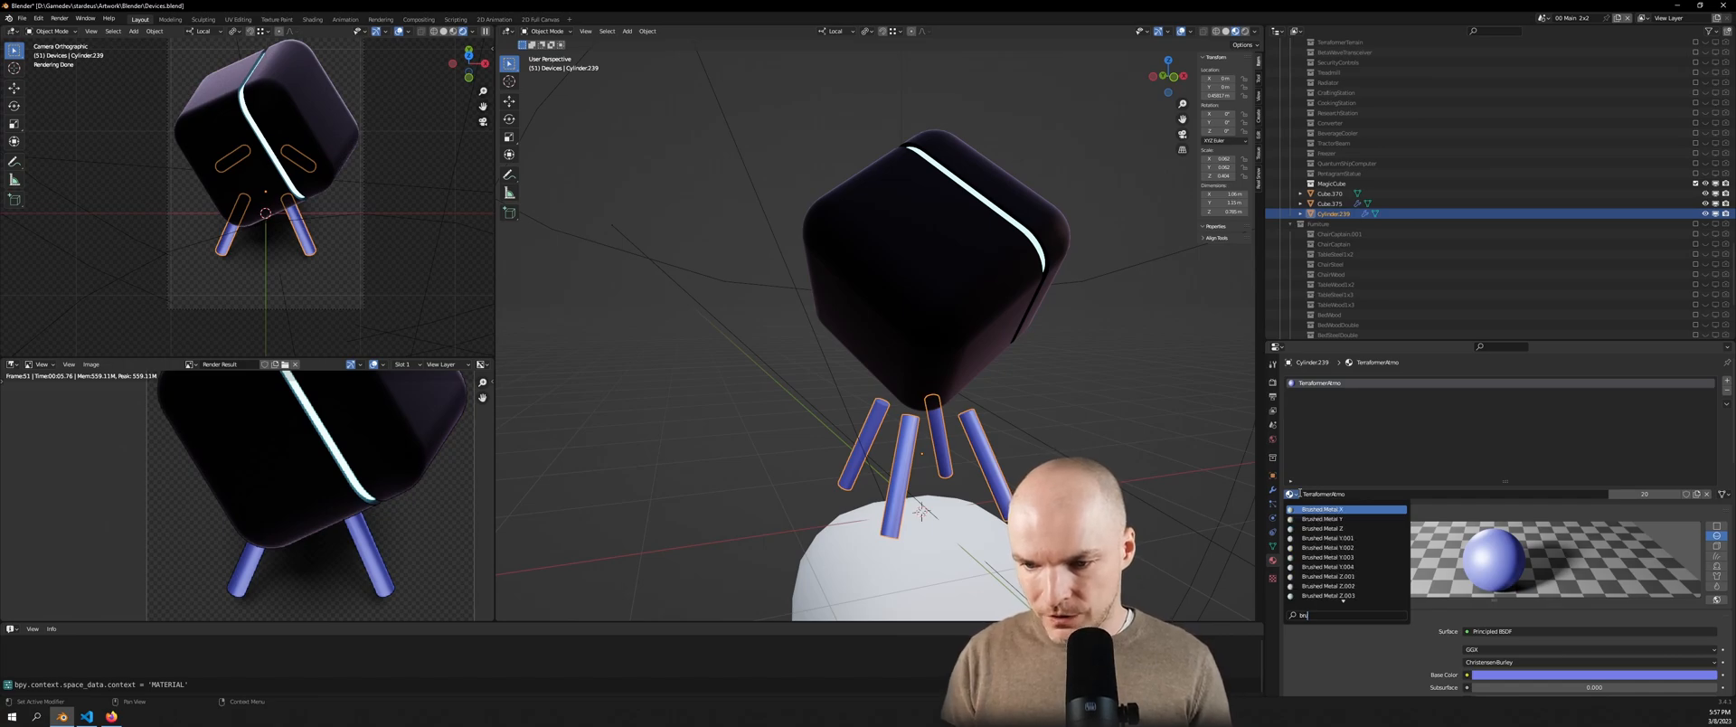
key("Return")
key("F12")
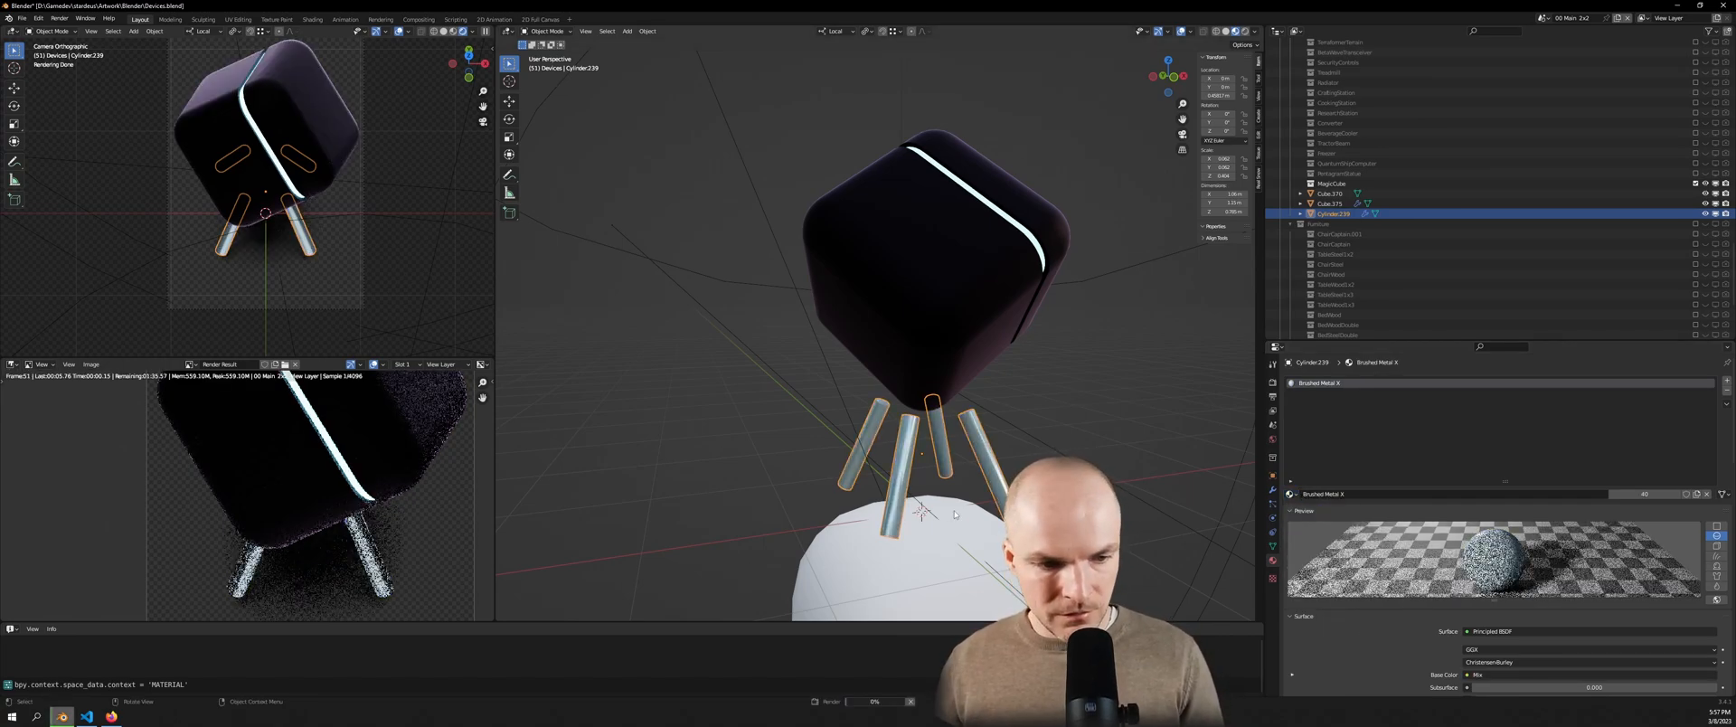
scroll(374, 565, "up", 6)
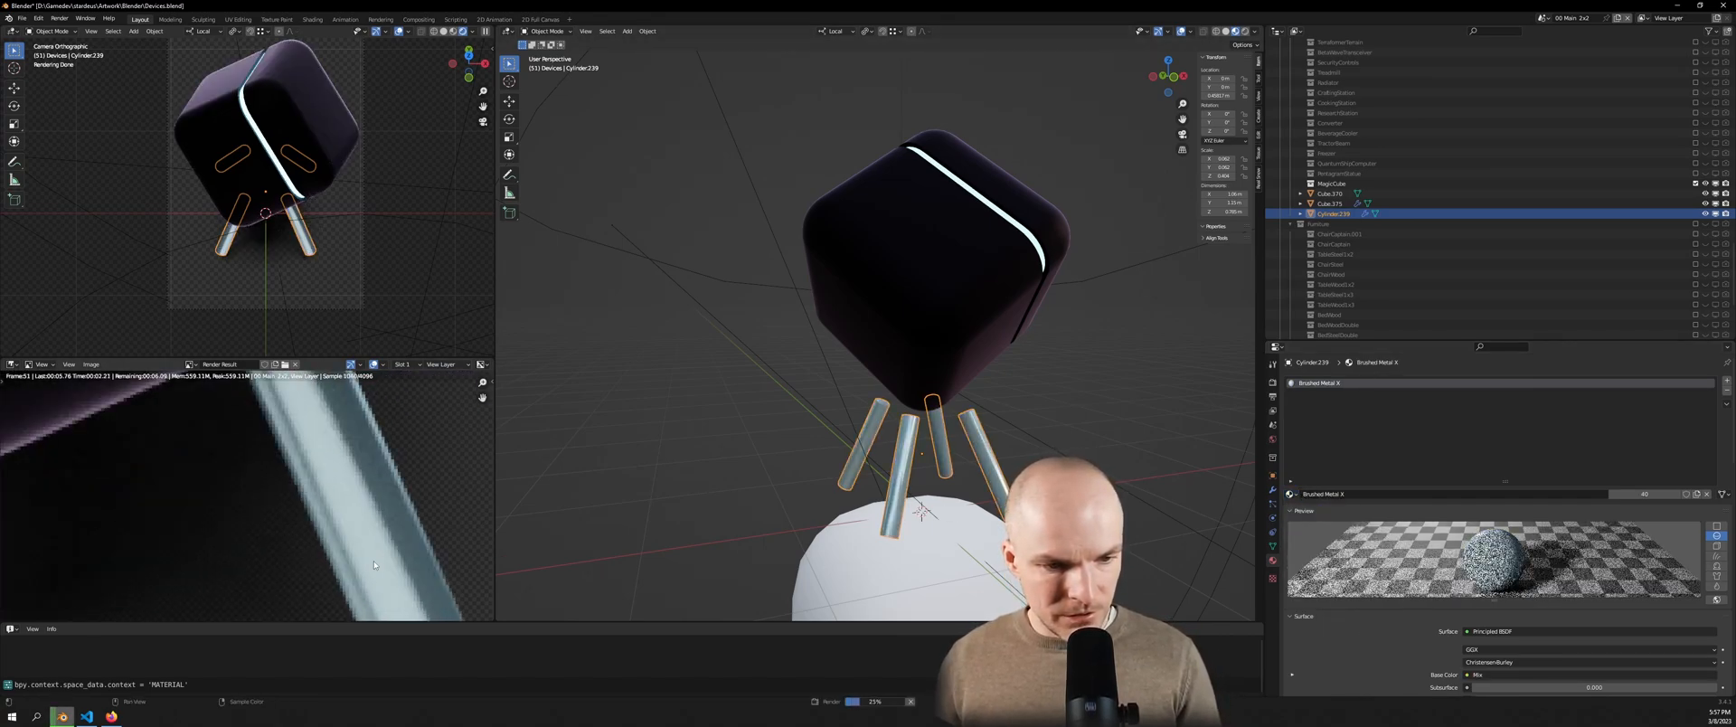
scroll(426, 567, "down", 4)
scroll(984, 495, "up", 5)
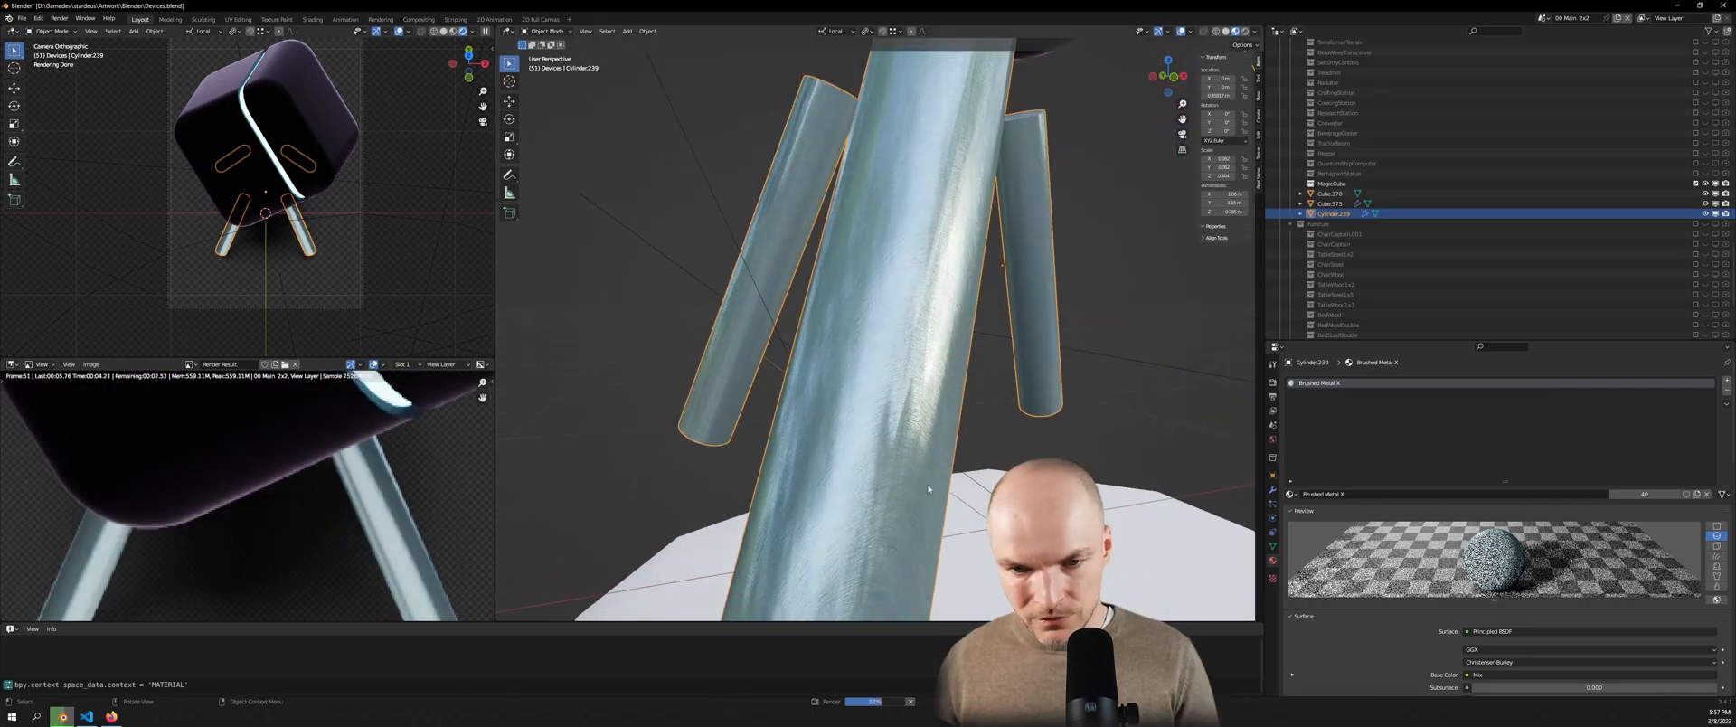
scroll(928, 489, "down", 5)
Try the Brushed Metal Y material on the legs, then replace it with Brushed Metal Z
left_click(1297, 495)
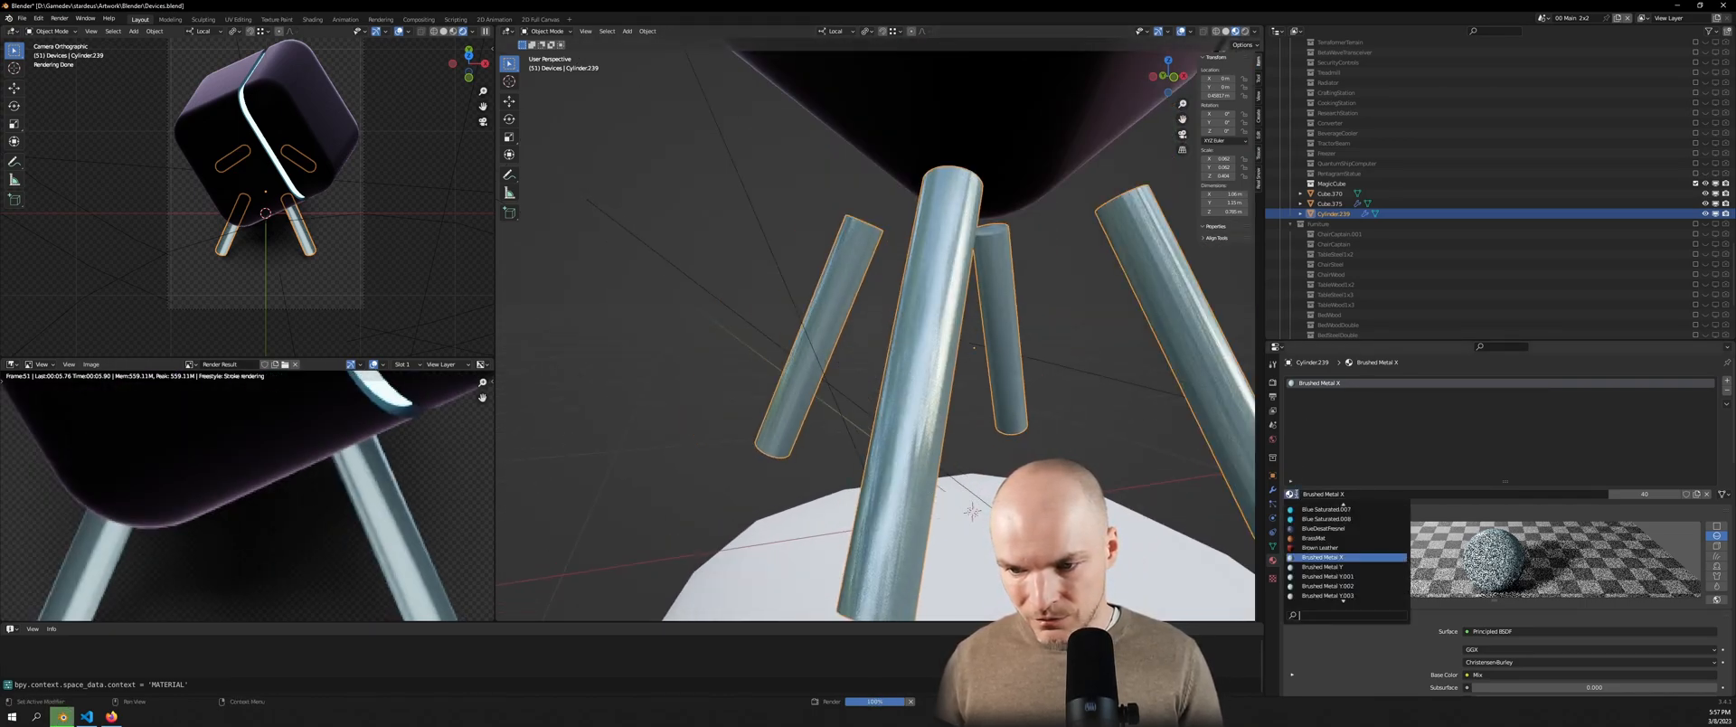
left_click(1322, 568)
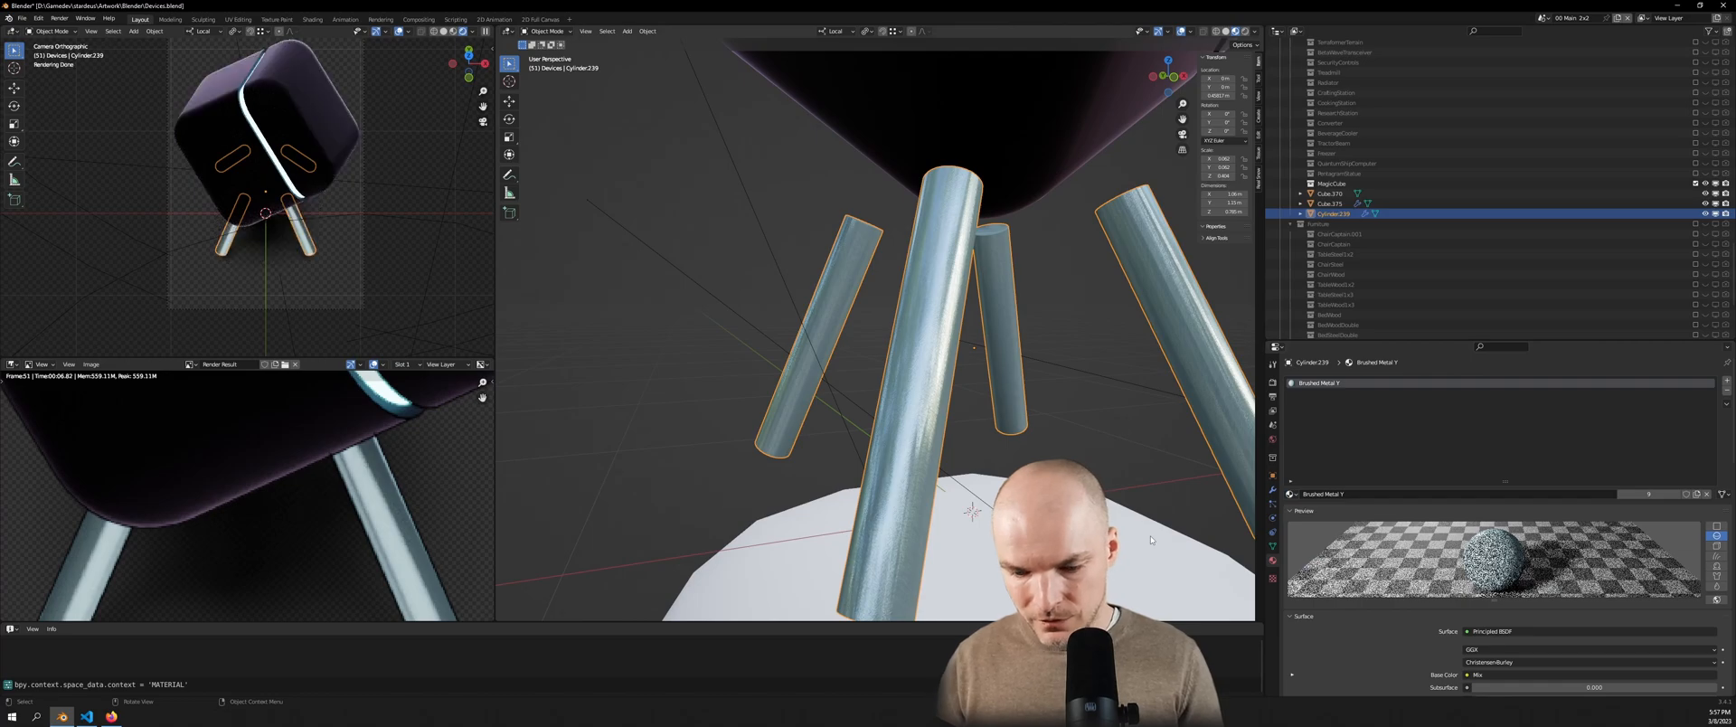
left_click(1297, 494)
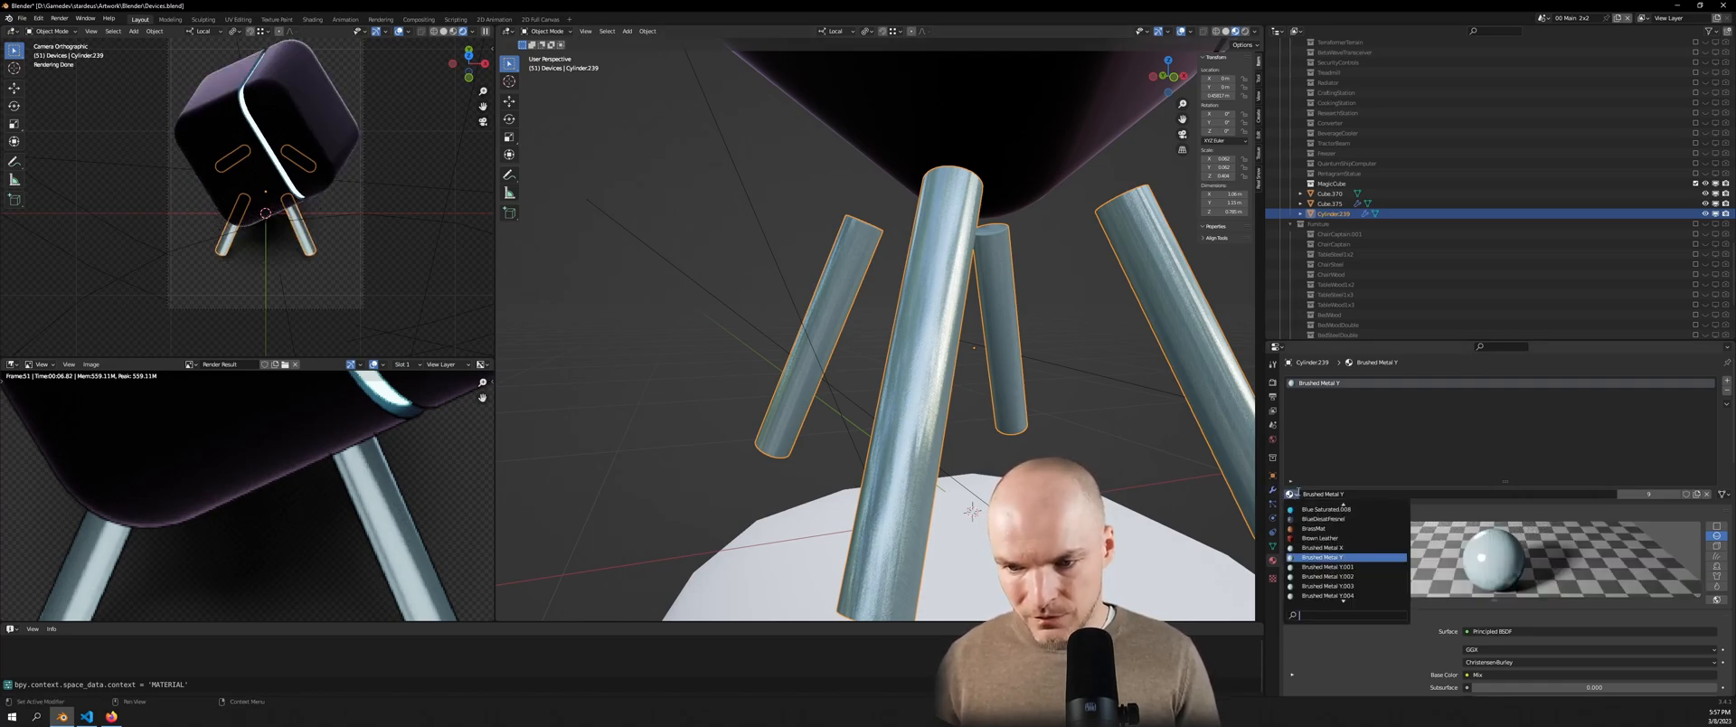
type("metal z")
key("Return")
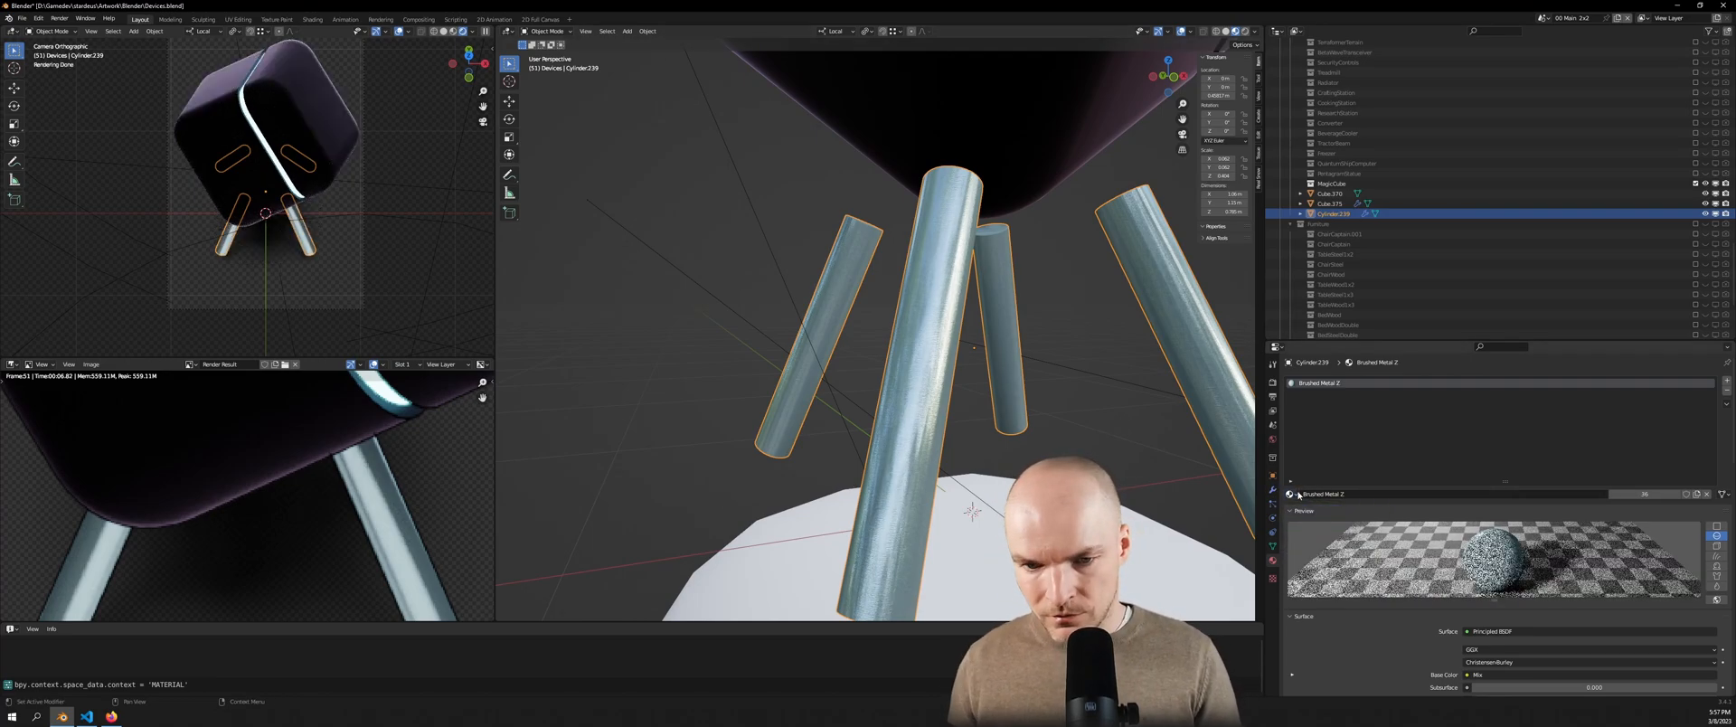
scroll(914, 453, "up", 5)
scroll(914, 453, "down", 5)
Render the image again and examine the brushed metal grain and overall look of the legs
key("F12")
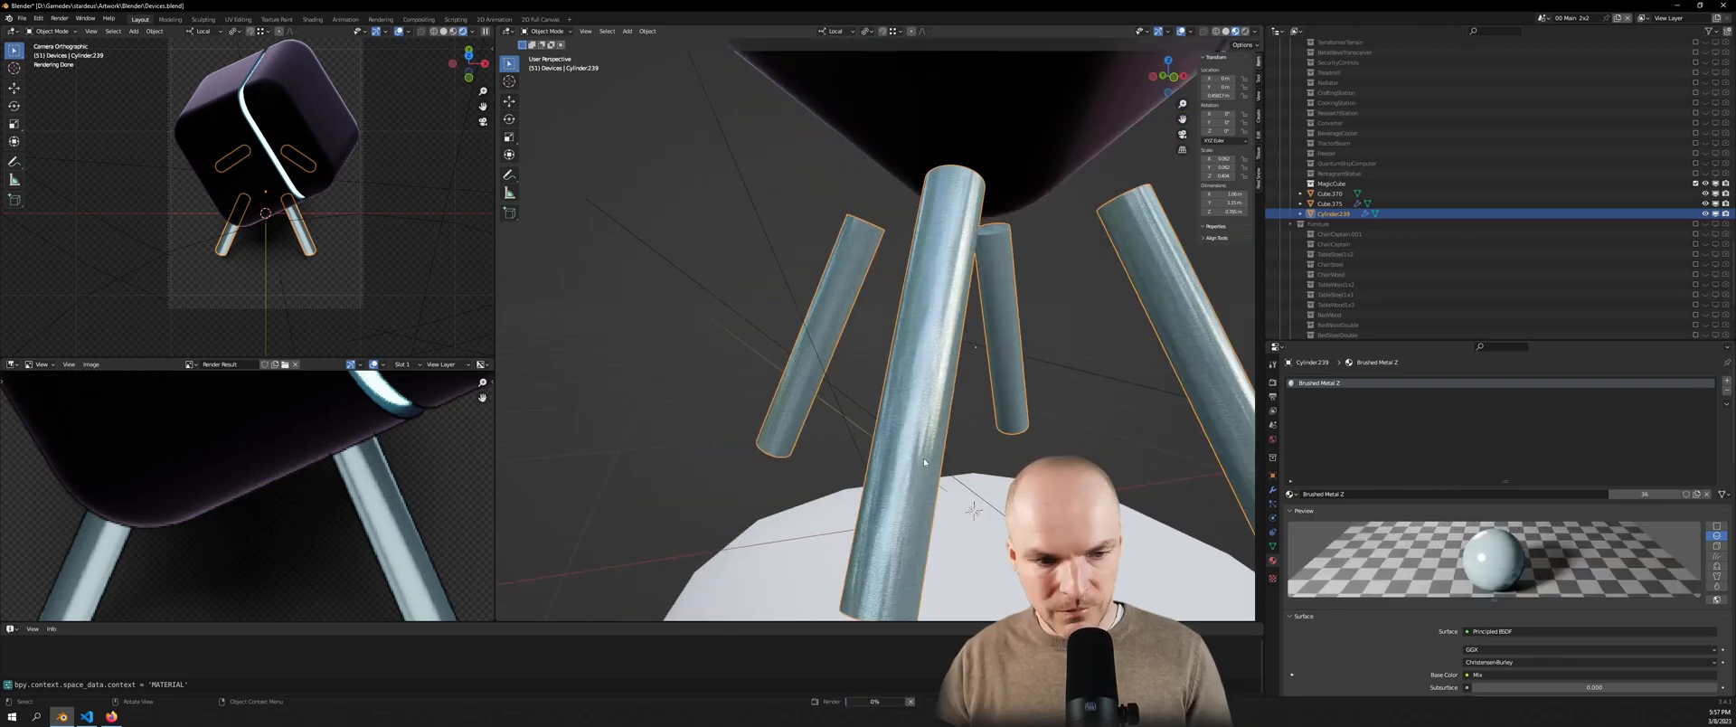
scroll(403, 536, "up", 3)
scroll(414, 549, "down", 5)
scroll(445, 588, "up", 6)
scroll(449, 600, "down", 5)
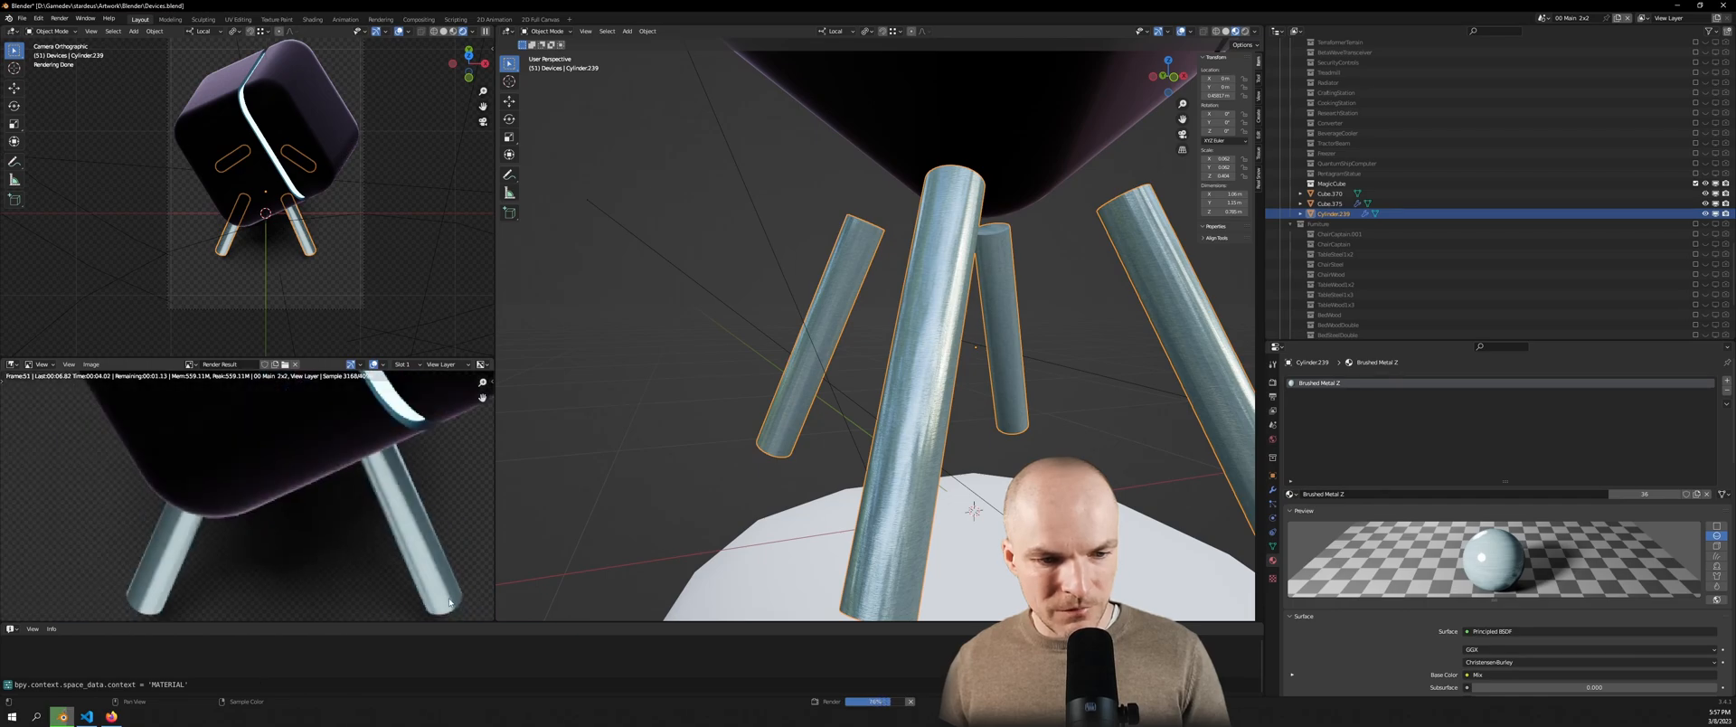
scroll(443, 584, "down", 3)
scroll(439, 570, "up", 3)
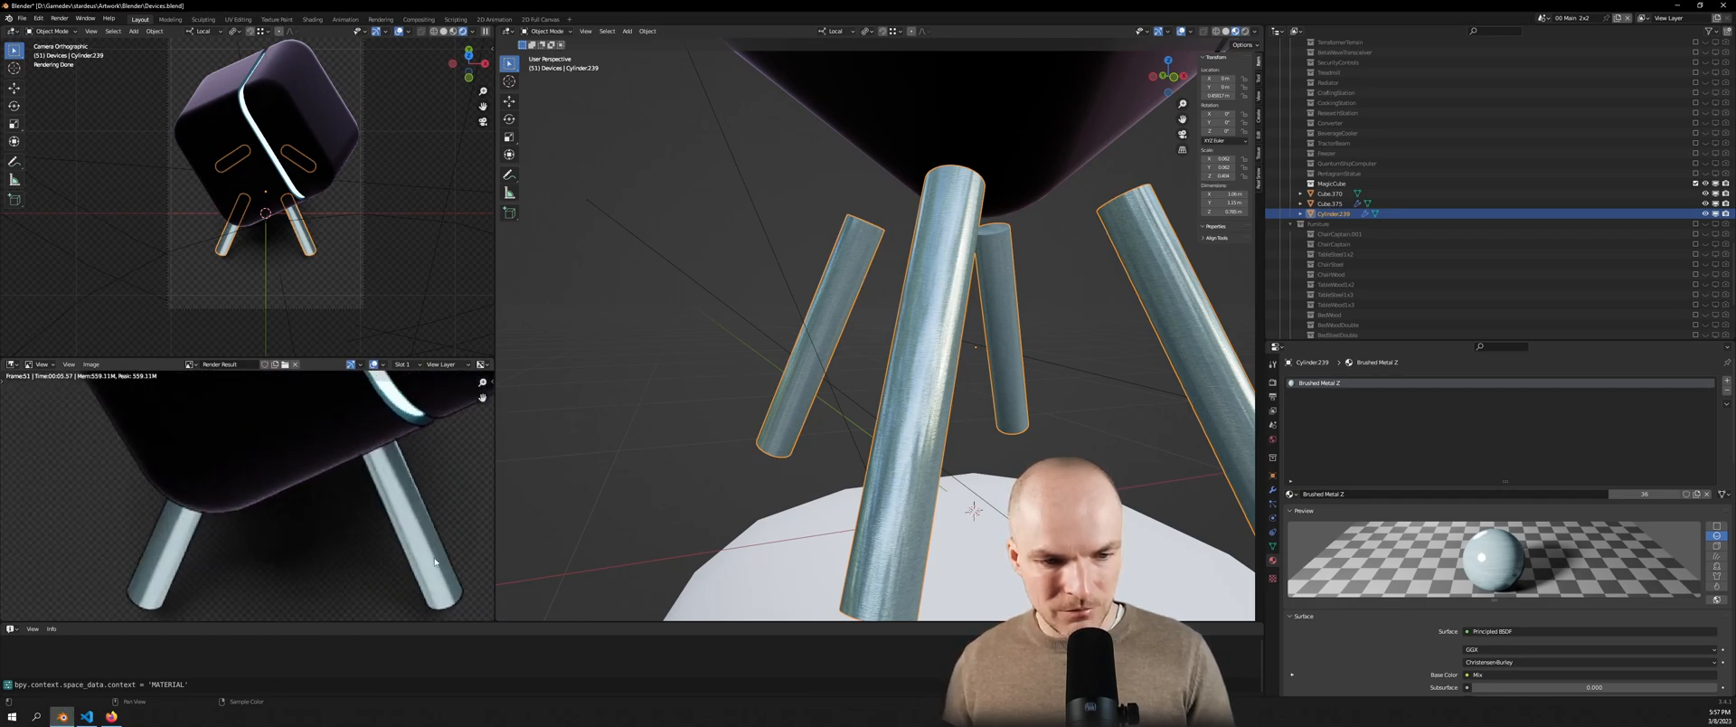
scroll(433, 561, "up", 3)
scroll(433, 560, "down", 3)
scroll(911, 493, "up", 5)
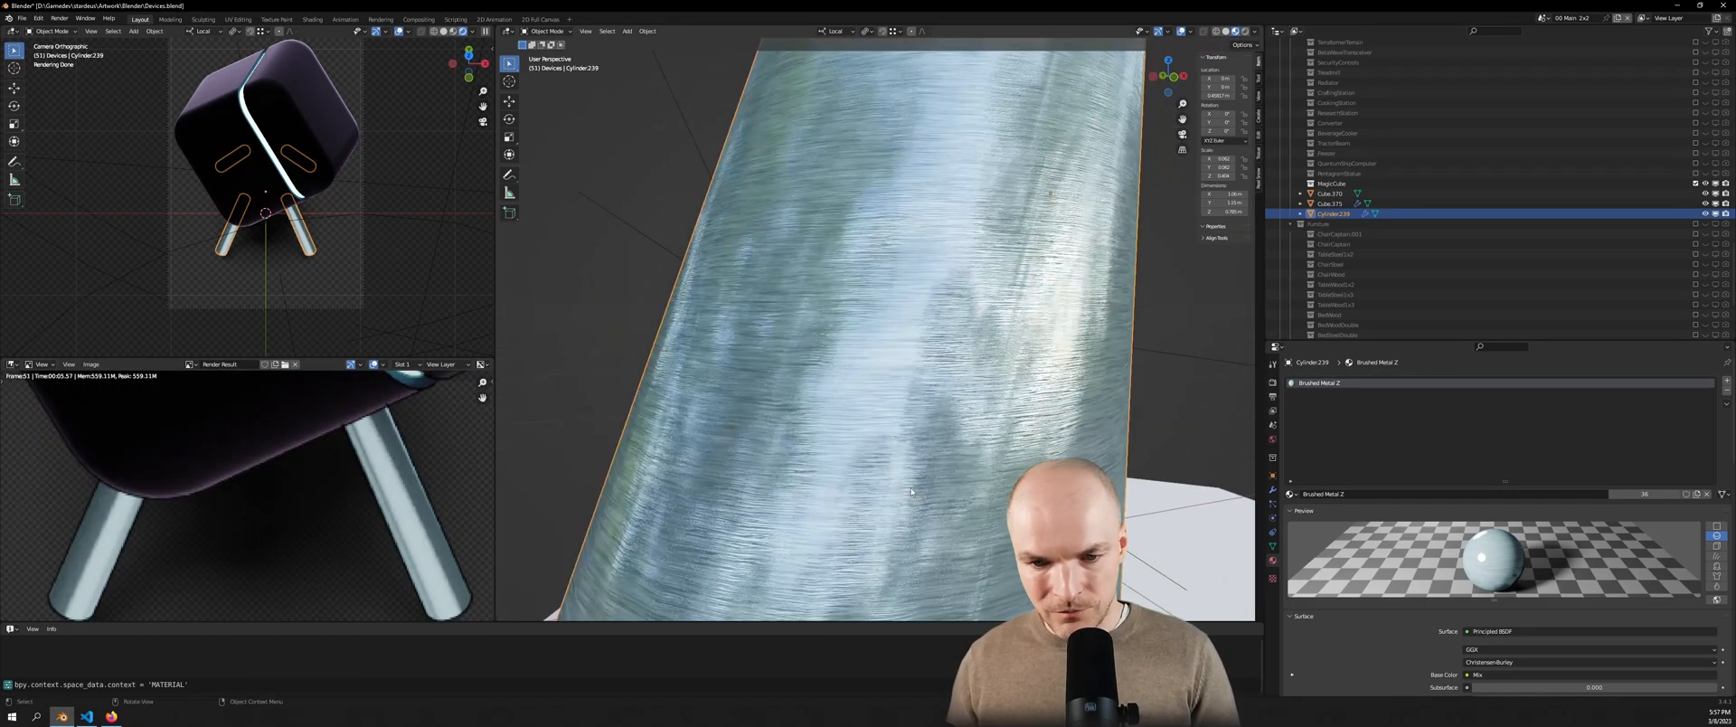
scroll(911, 493, "down", 5)
scroll(426, 529, "down", 3)
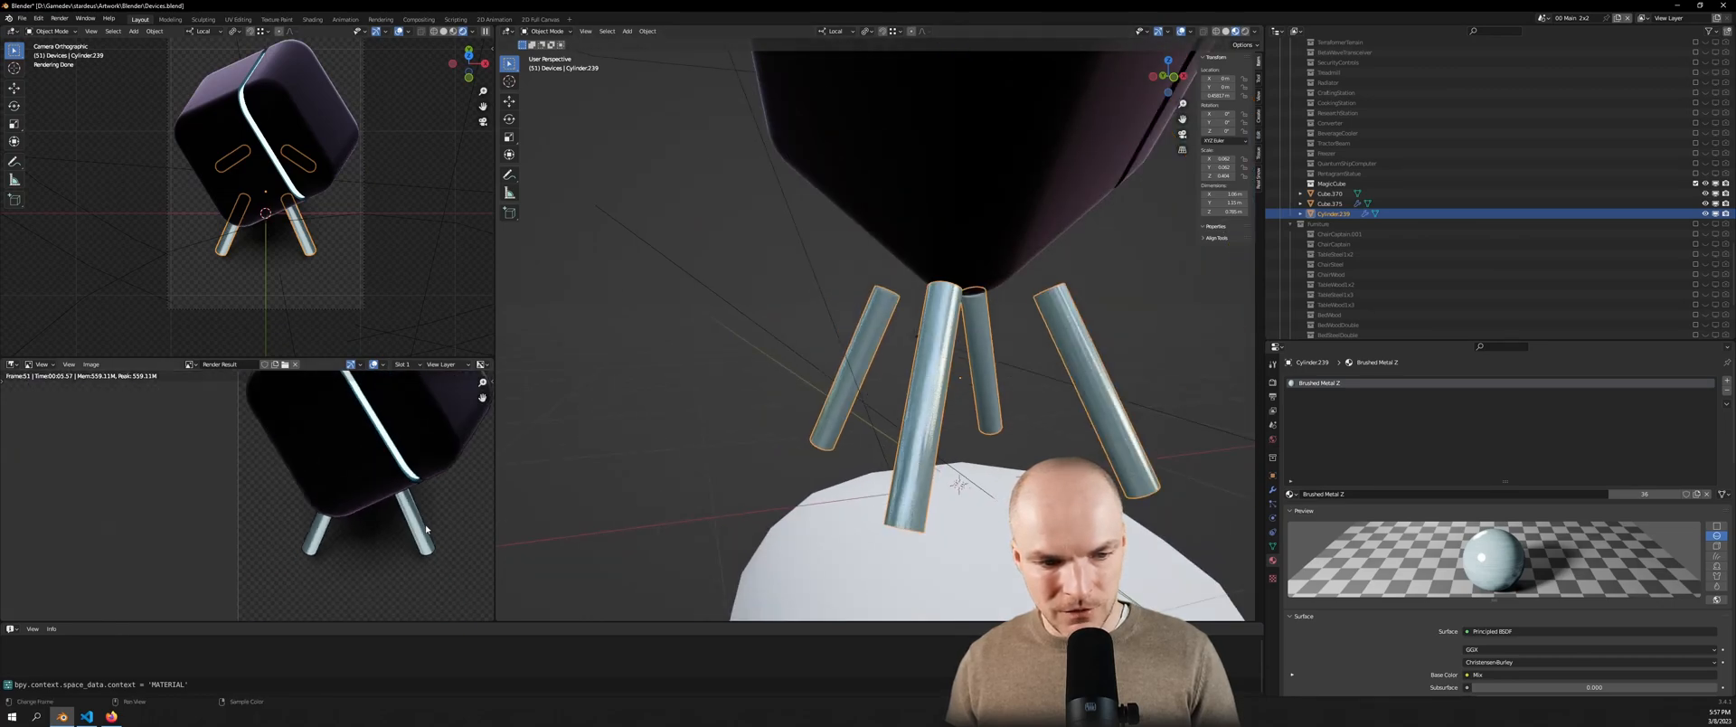
scroll(426, 529, "down", 3)
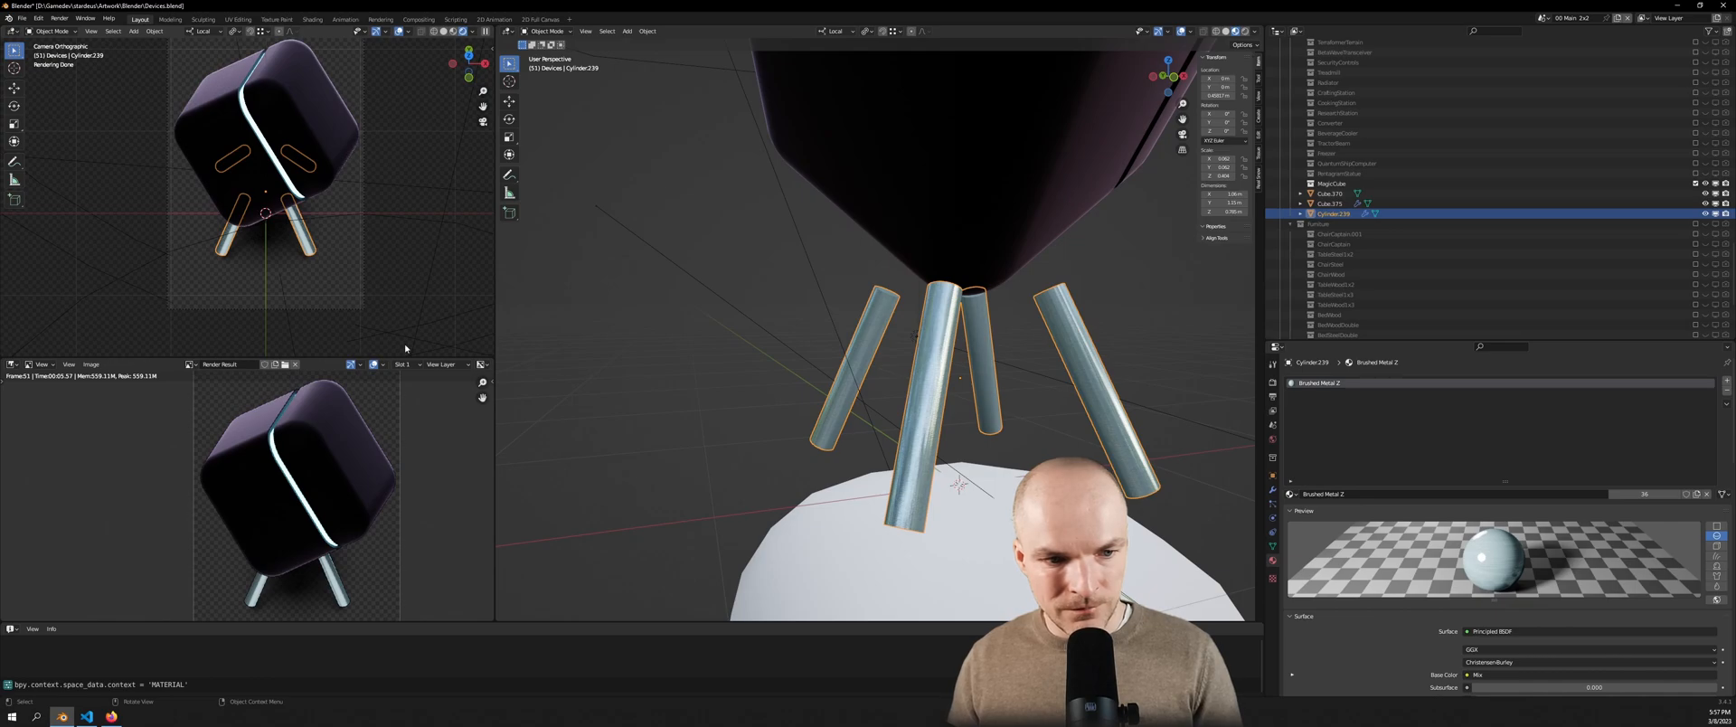
Select the rounded cube and, in Edit Mode, select the large flat face on its right side as seen by the camera
scroll(868, 298, "down", 4)
middle_click_drag(868, 299, 845, 244)
left_click(845, 176)
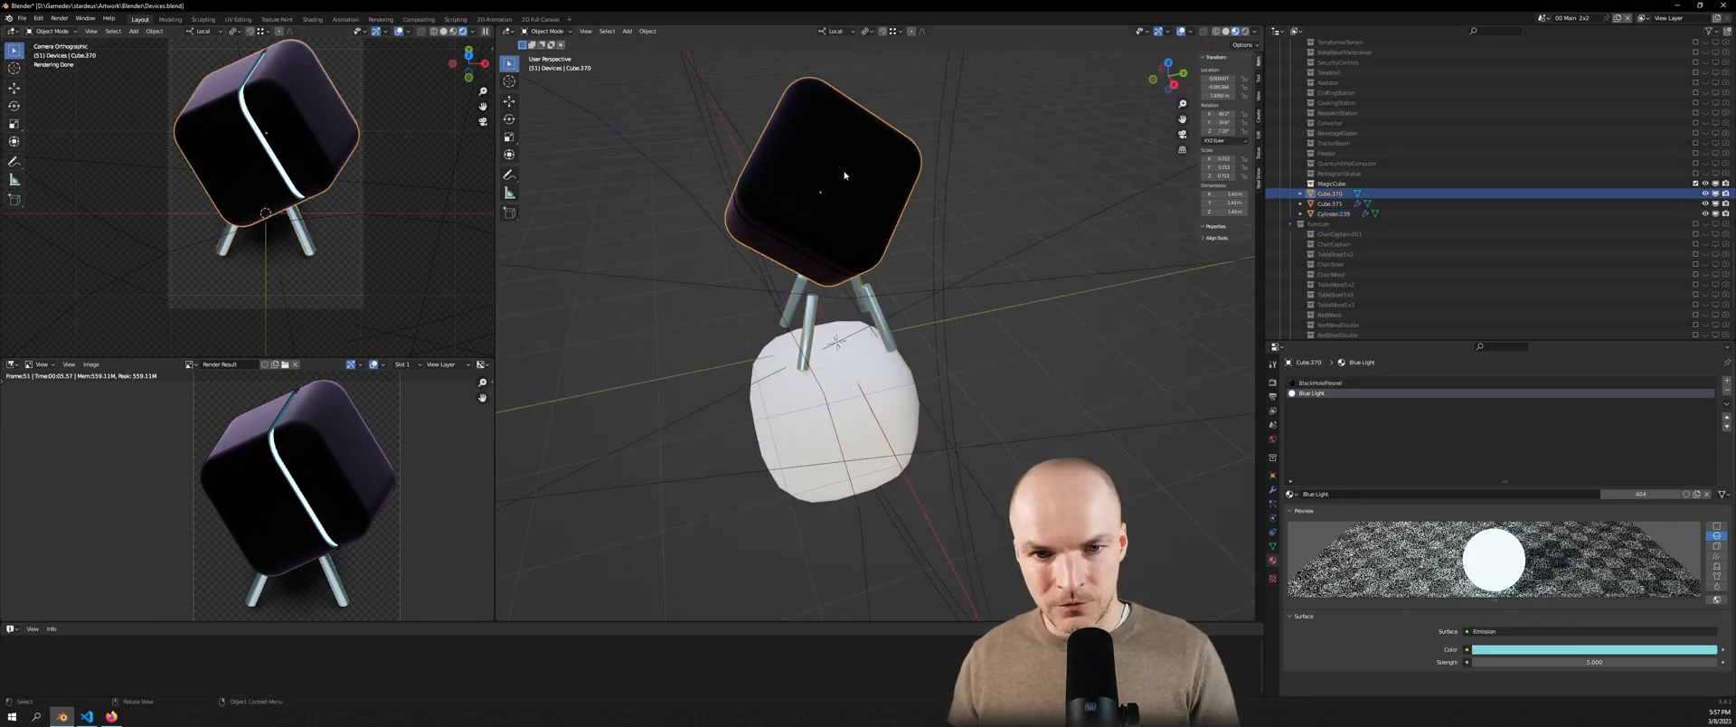
key("Tab")
left_click(830, 158)
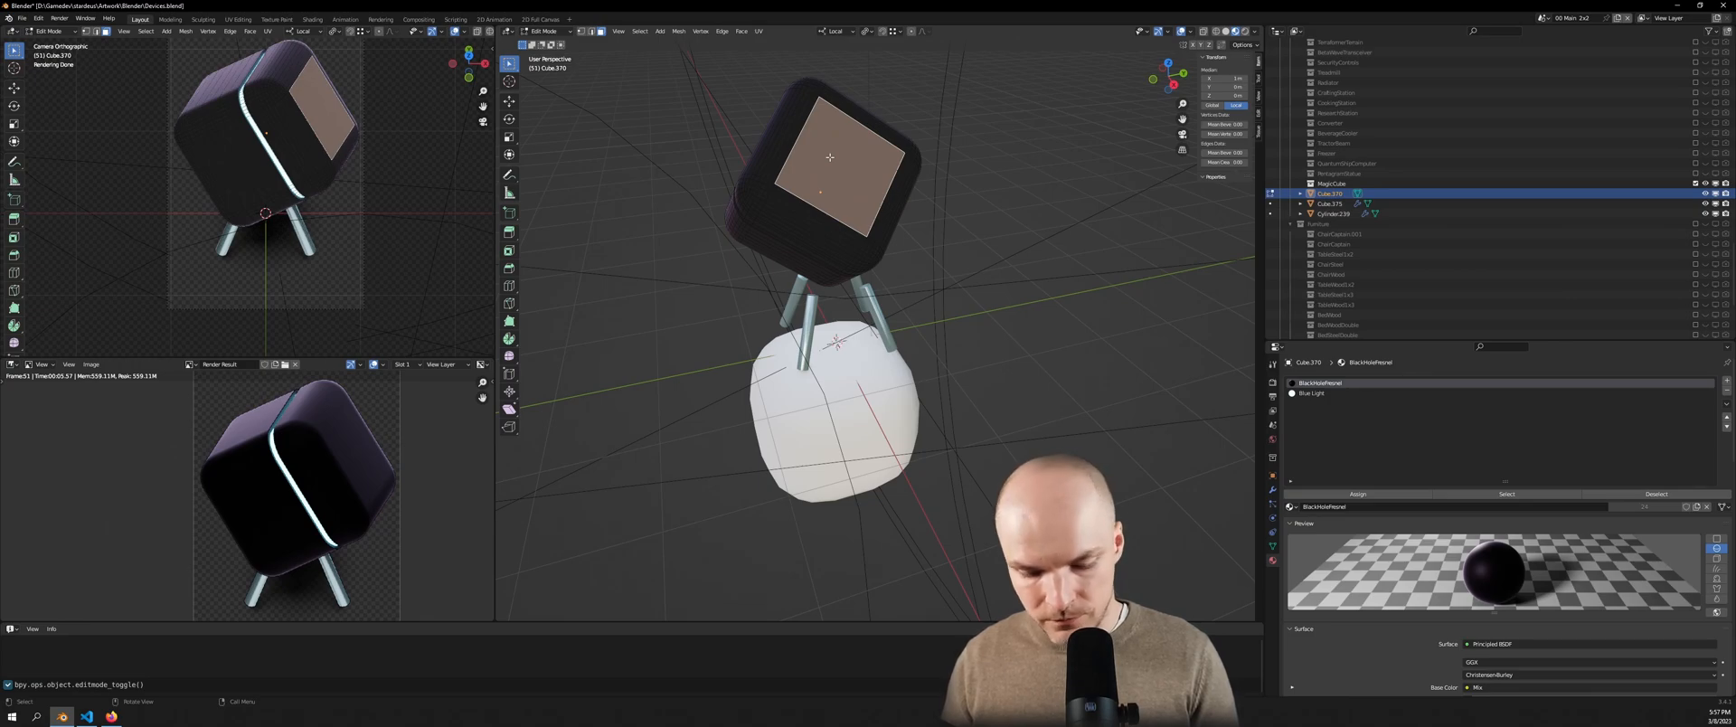
Subdivide the selected side face with 4 cuts and inset the resulting faces individually by about 0.065 m
right_click(830, 157)
left_click(830, 158)
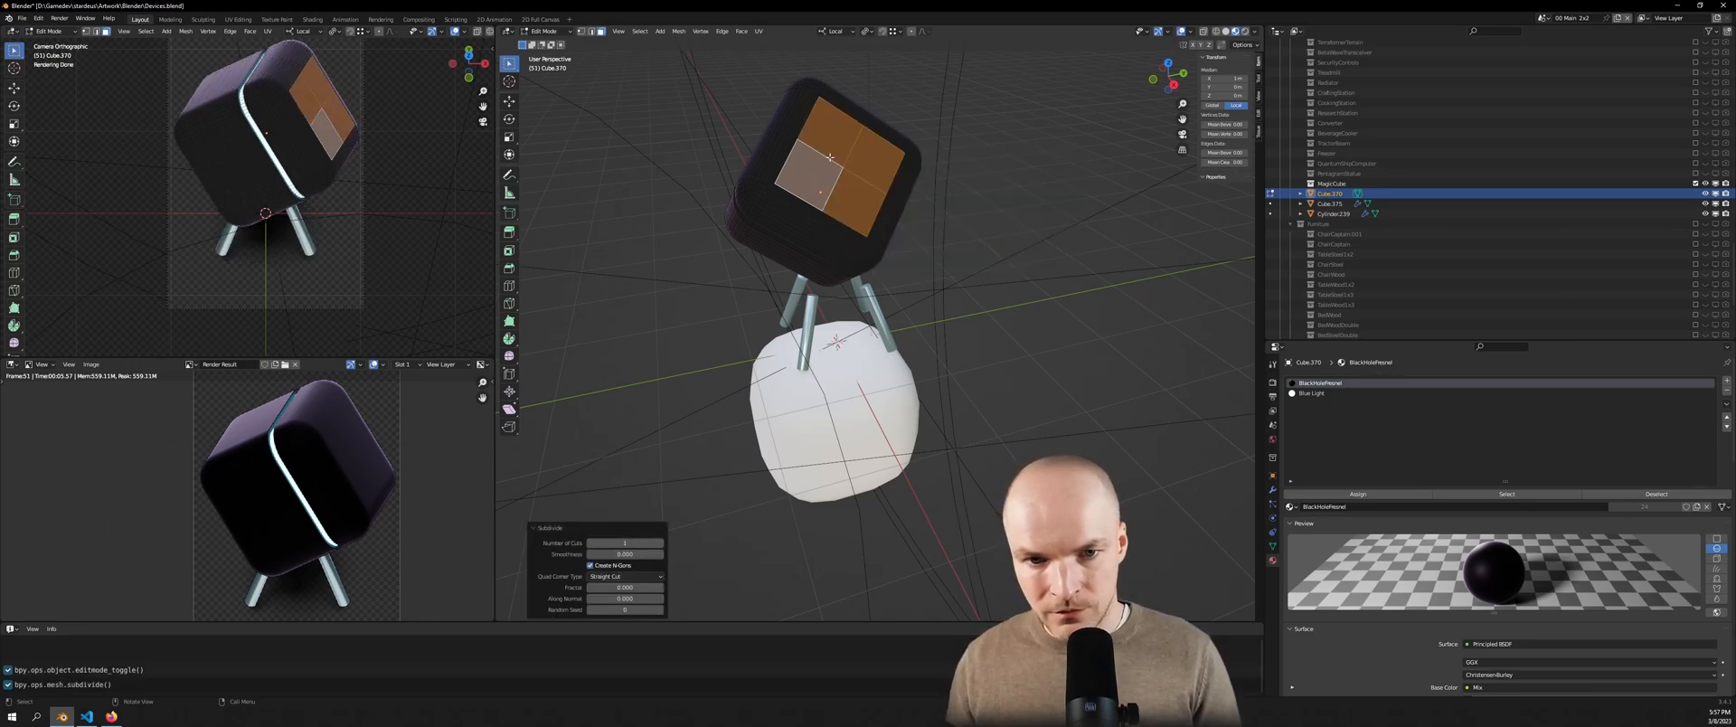
triple_click(661, 543)
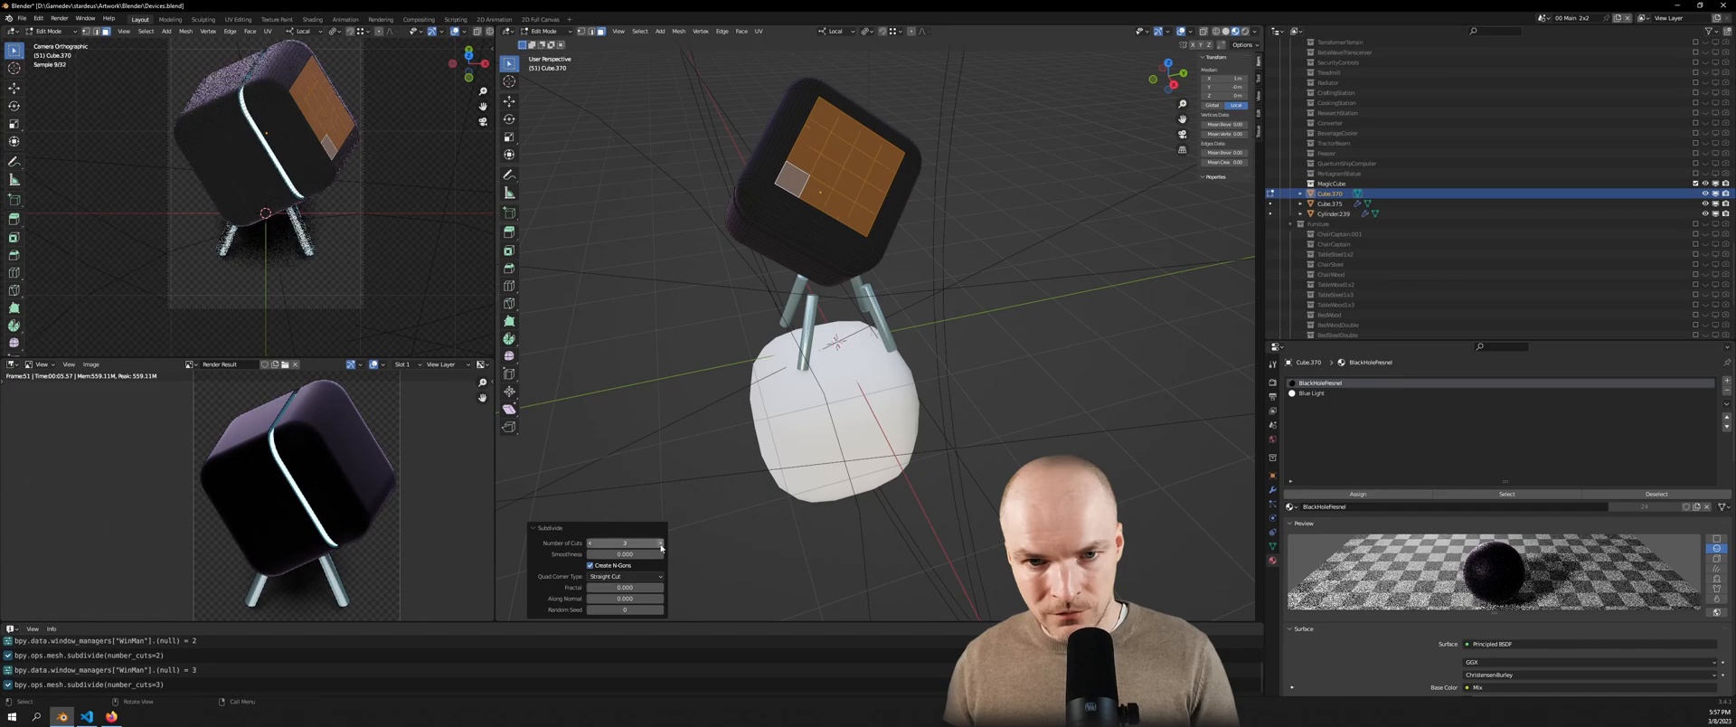
key("i")
key("i")
left_click(986, 316)
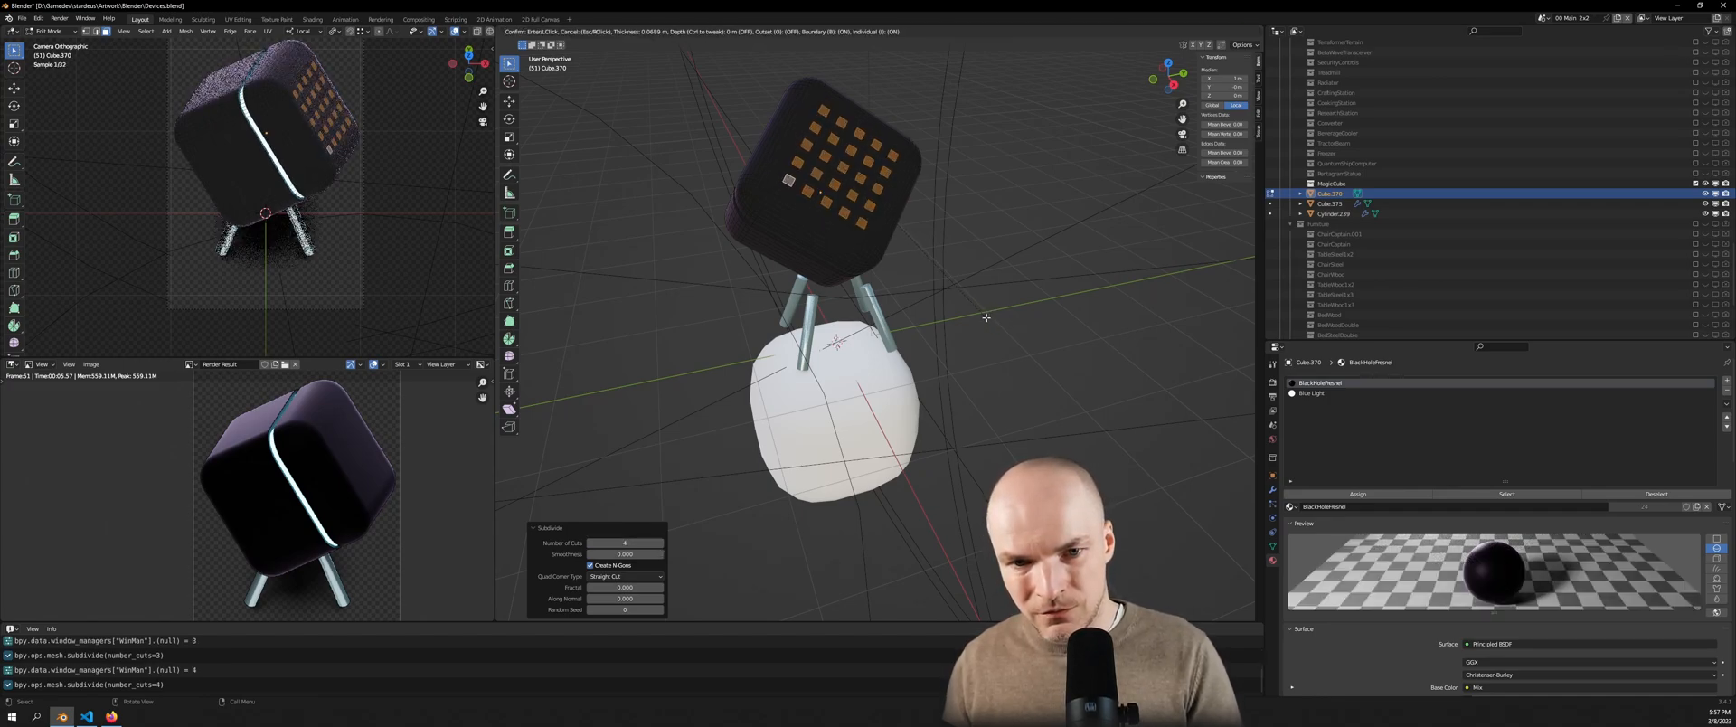
Extrude the inset faces along their normals about 0.12 m into the cube and assign them the Blue Light material
key("alt+e")
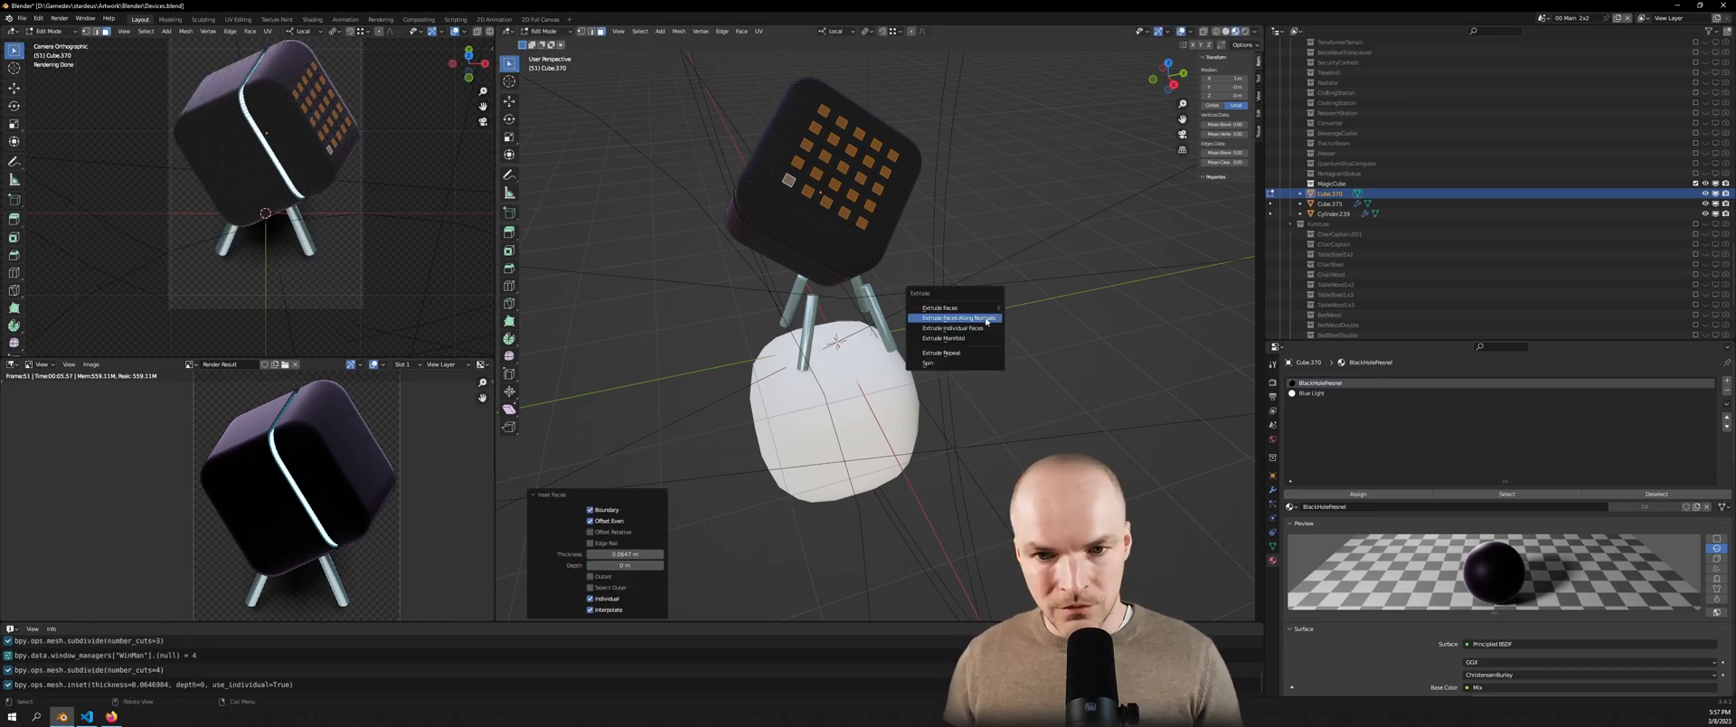
left_click(968, 317)
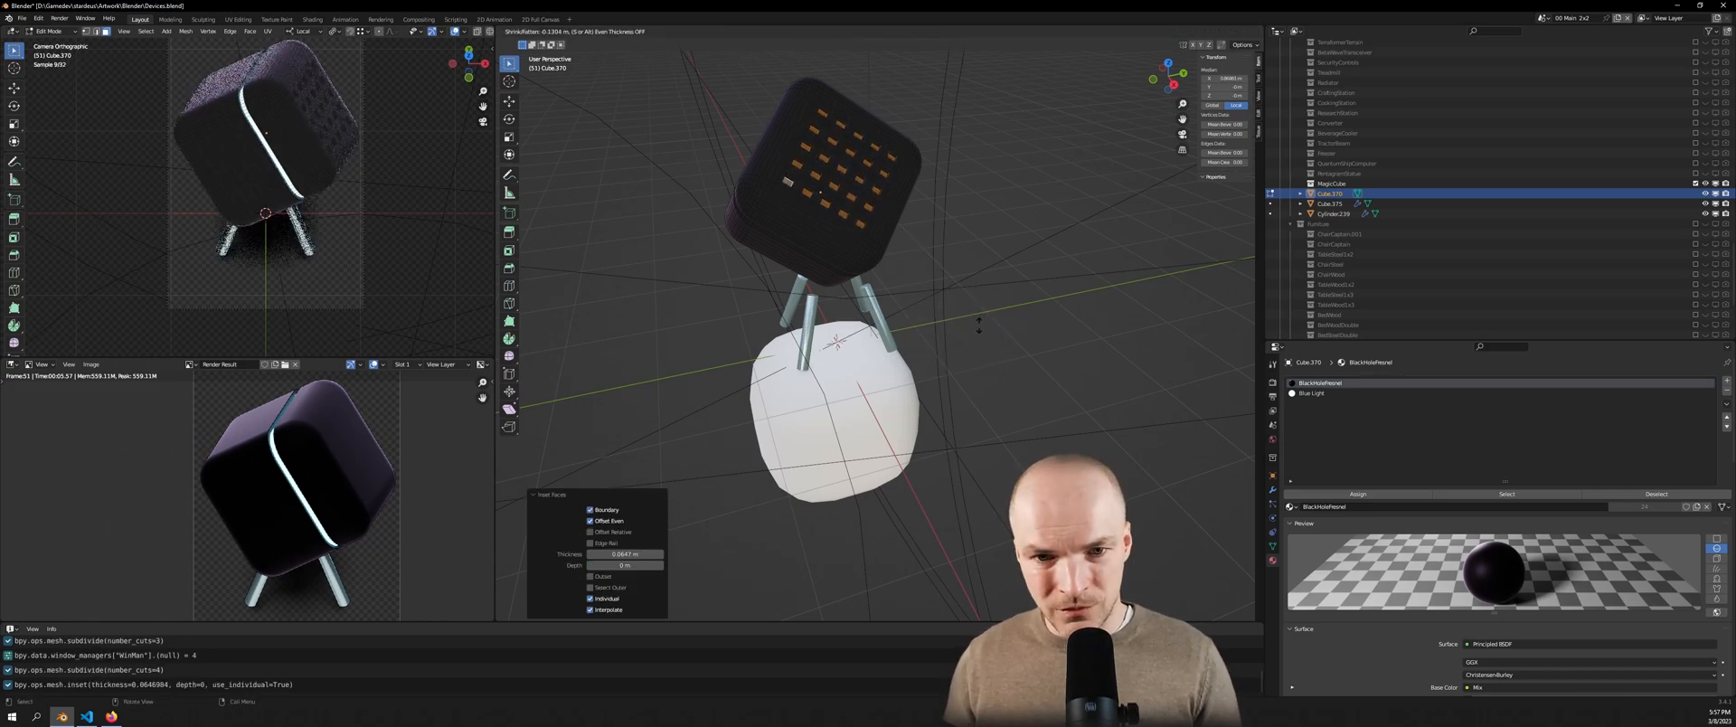
left_click(978, 325)
left_click(1318, 393)
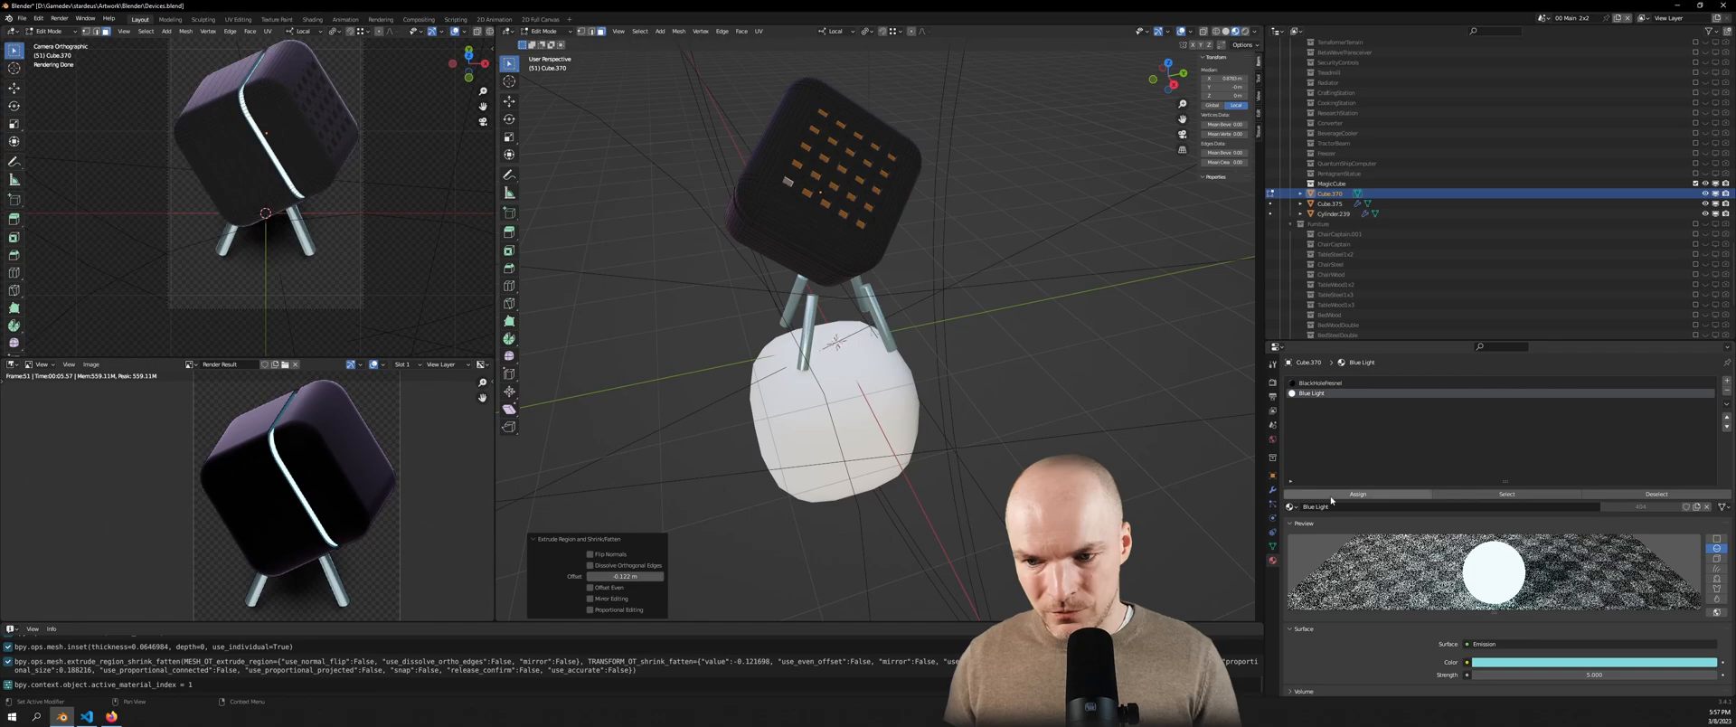
left_click(1358, 494)
Render the image and examine the grid of recessed square holes on the cube's side
key("F12")
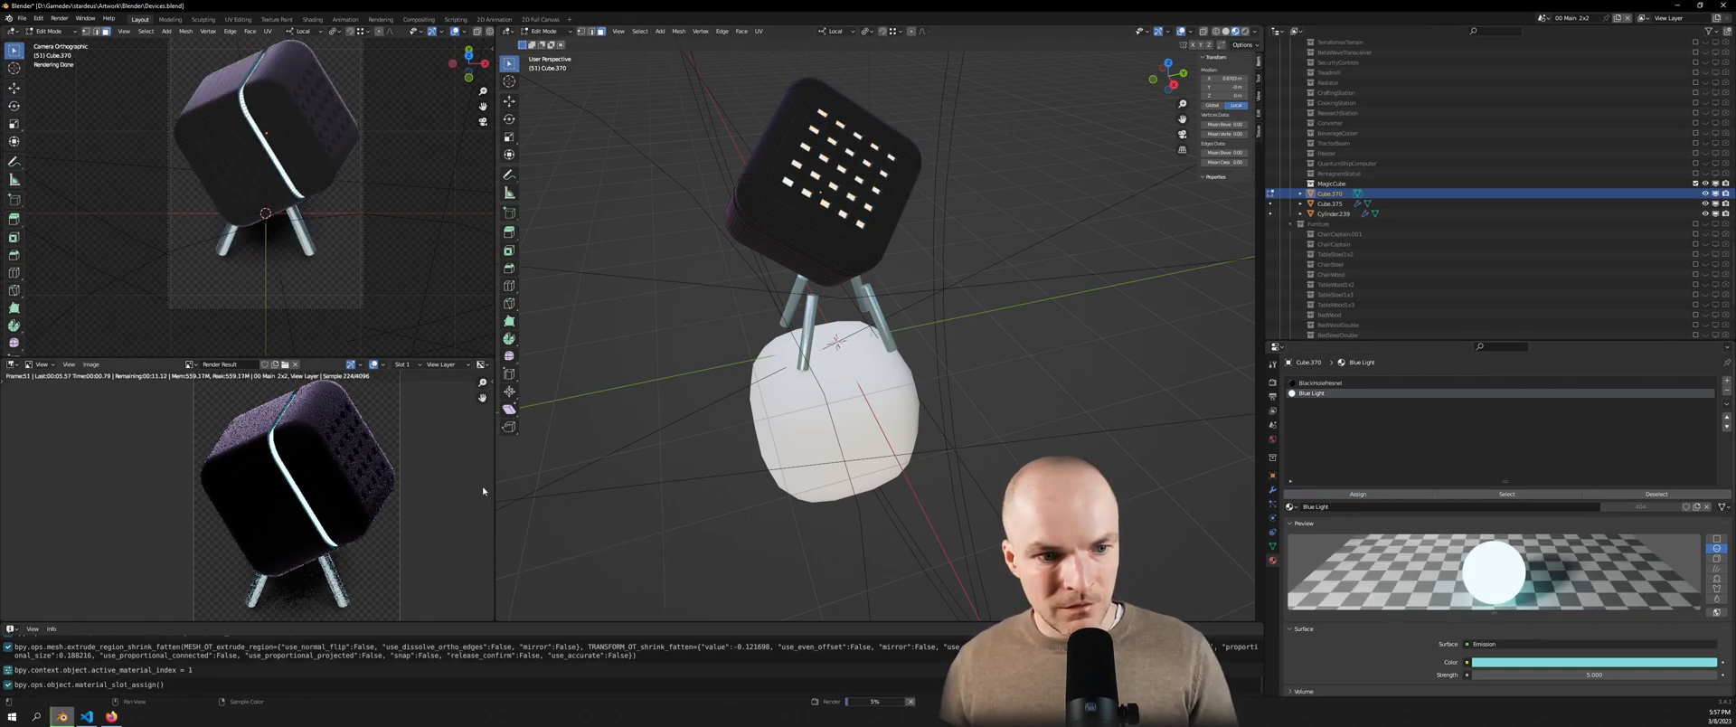
scroll(371, 452, "up", 3)
scroll(371, 452, "down", 3)
scroll(385, 445, "up", 3)
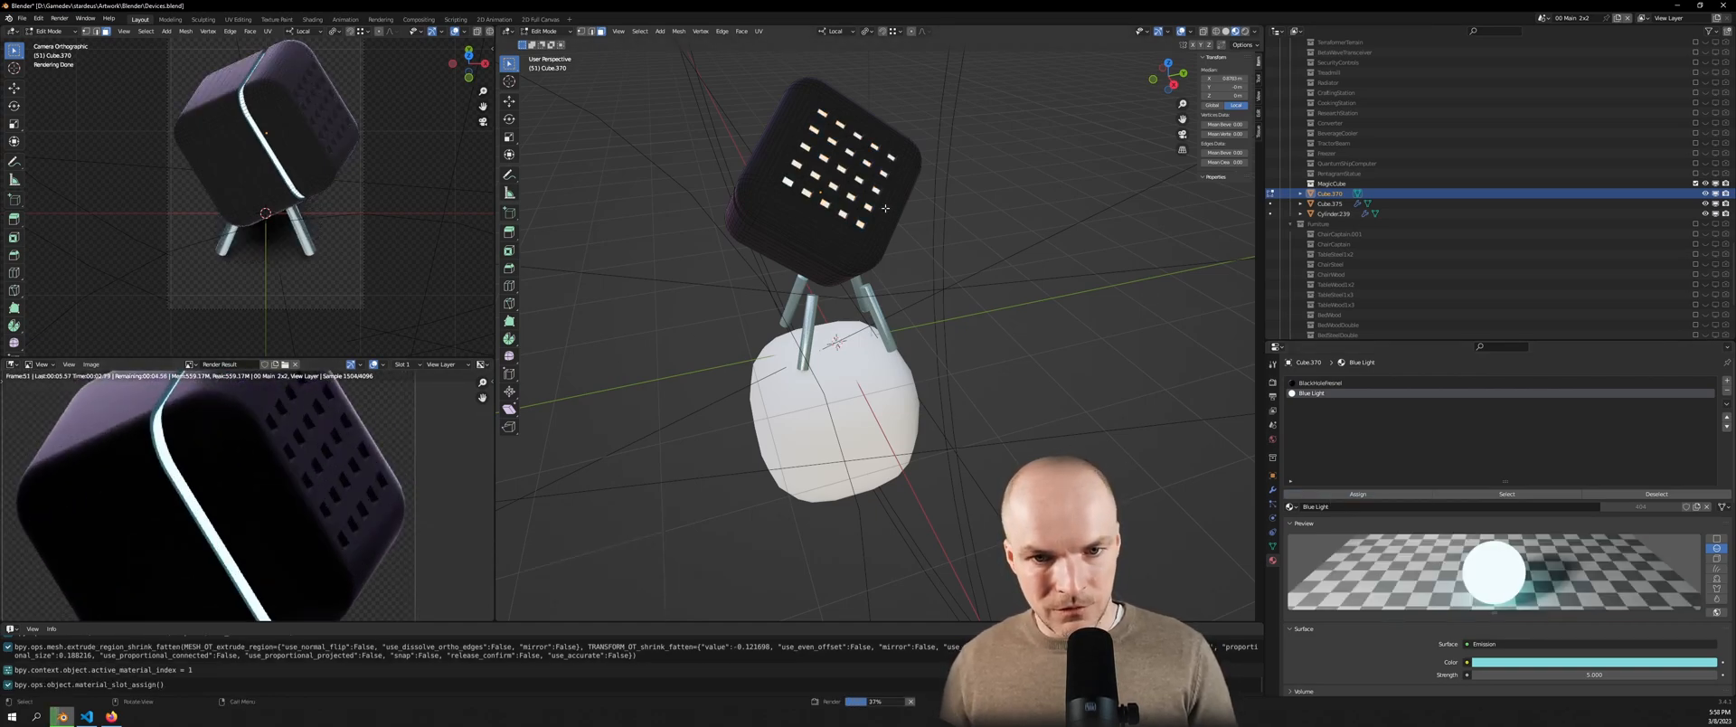
scroll(875, 222, "up", 6)
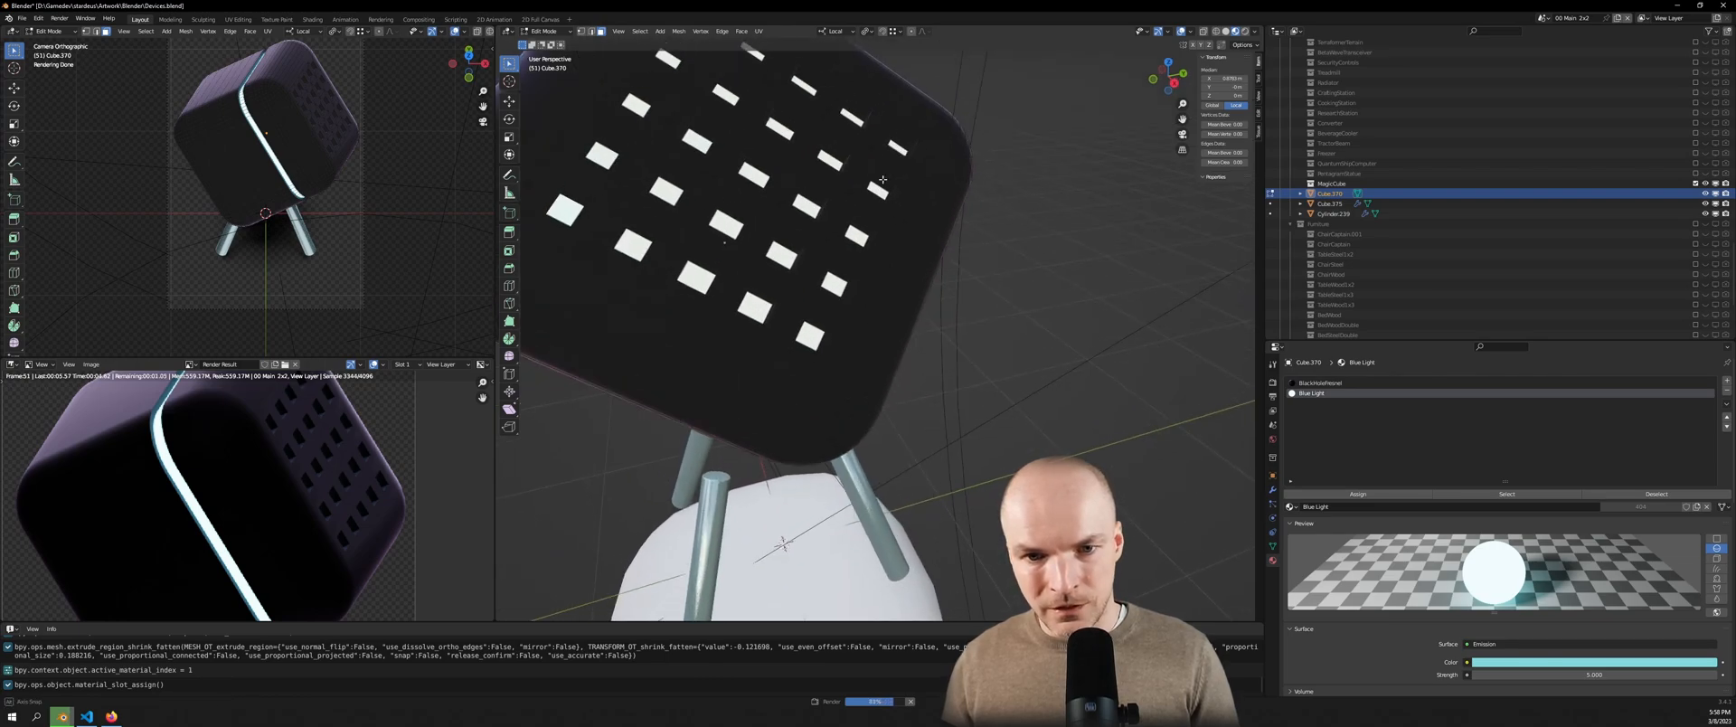
middle_click_drag(879, 185, 879, 199)
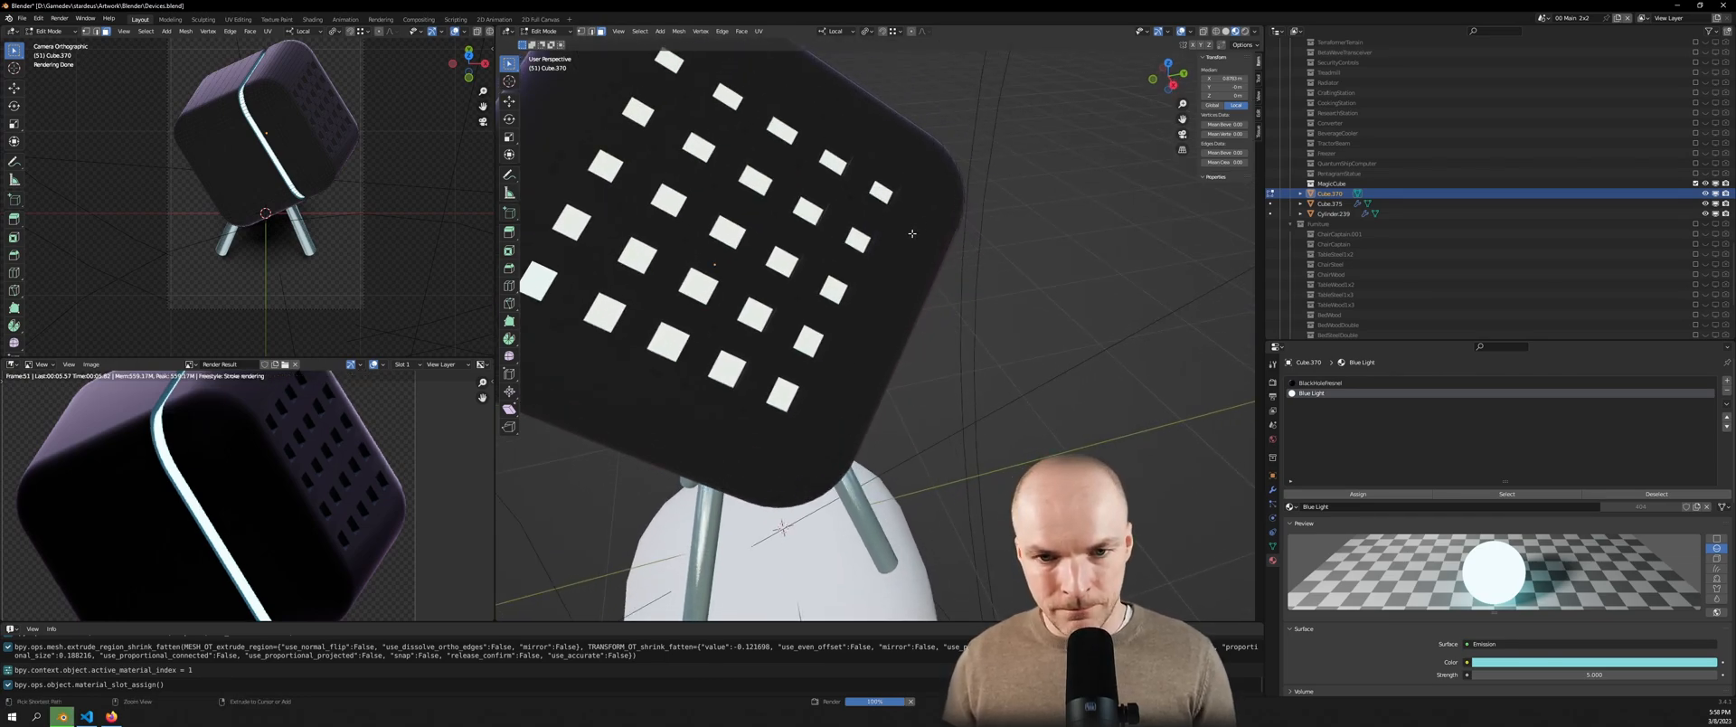
Undo the material assignment, extrusion, inset and subdivision on the cube's side face
key("ctrl+z")
key("ctrl+z")
key("ctrl+z")
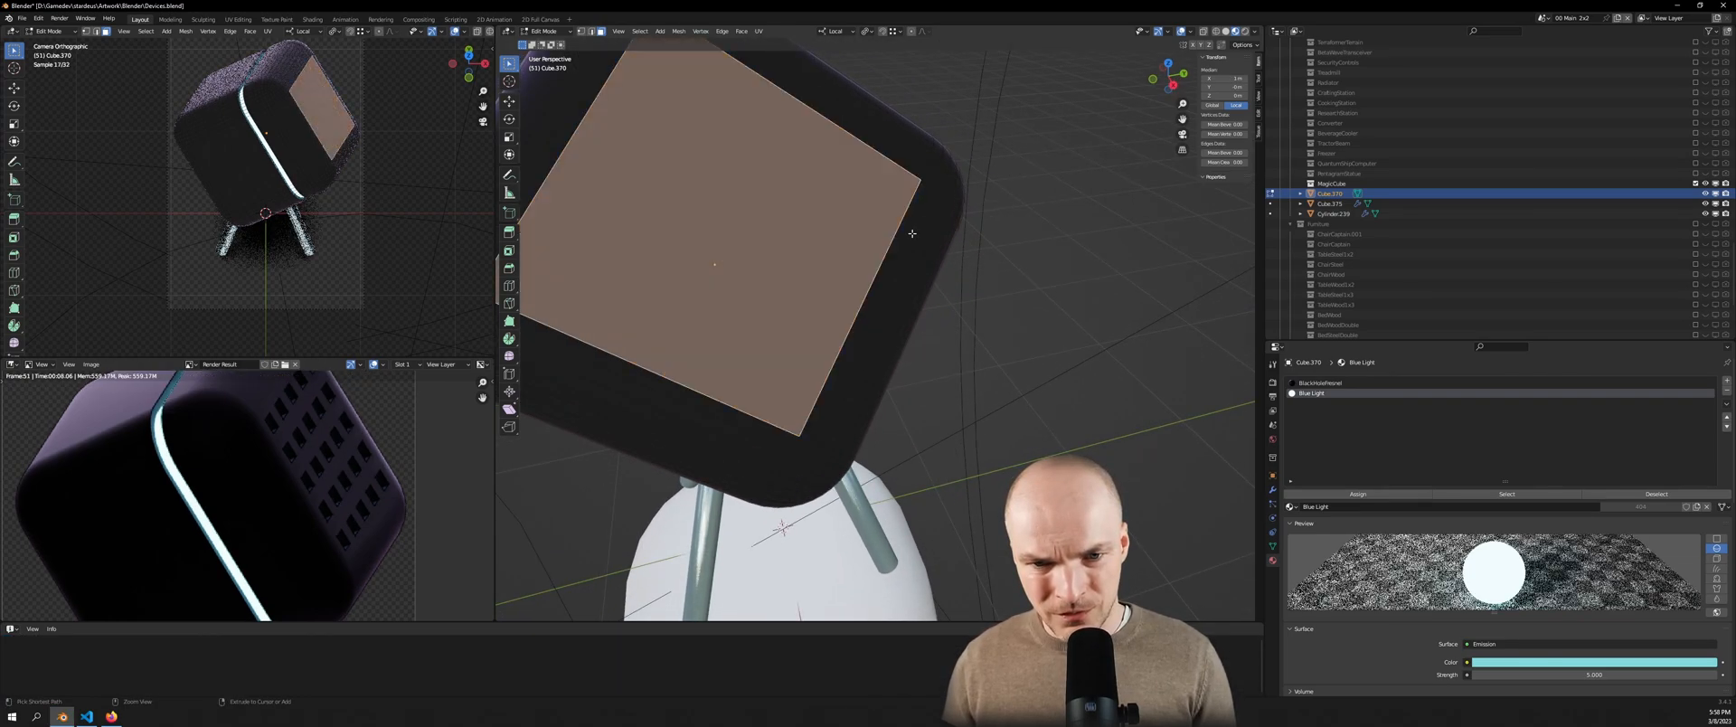
Redo the subdivision and individual inset of the cube's side face
key("ctrl+shift+z")
key("ctrl+shift+z")
key("ctrl+shift+z")
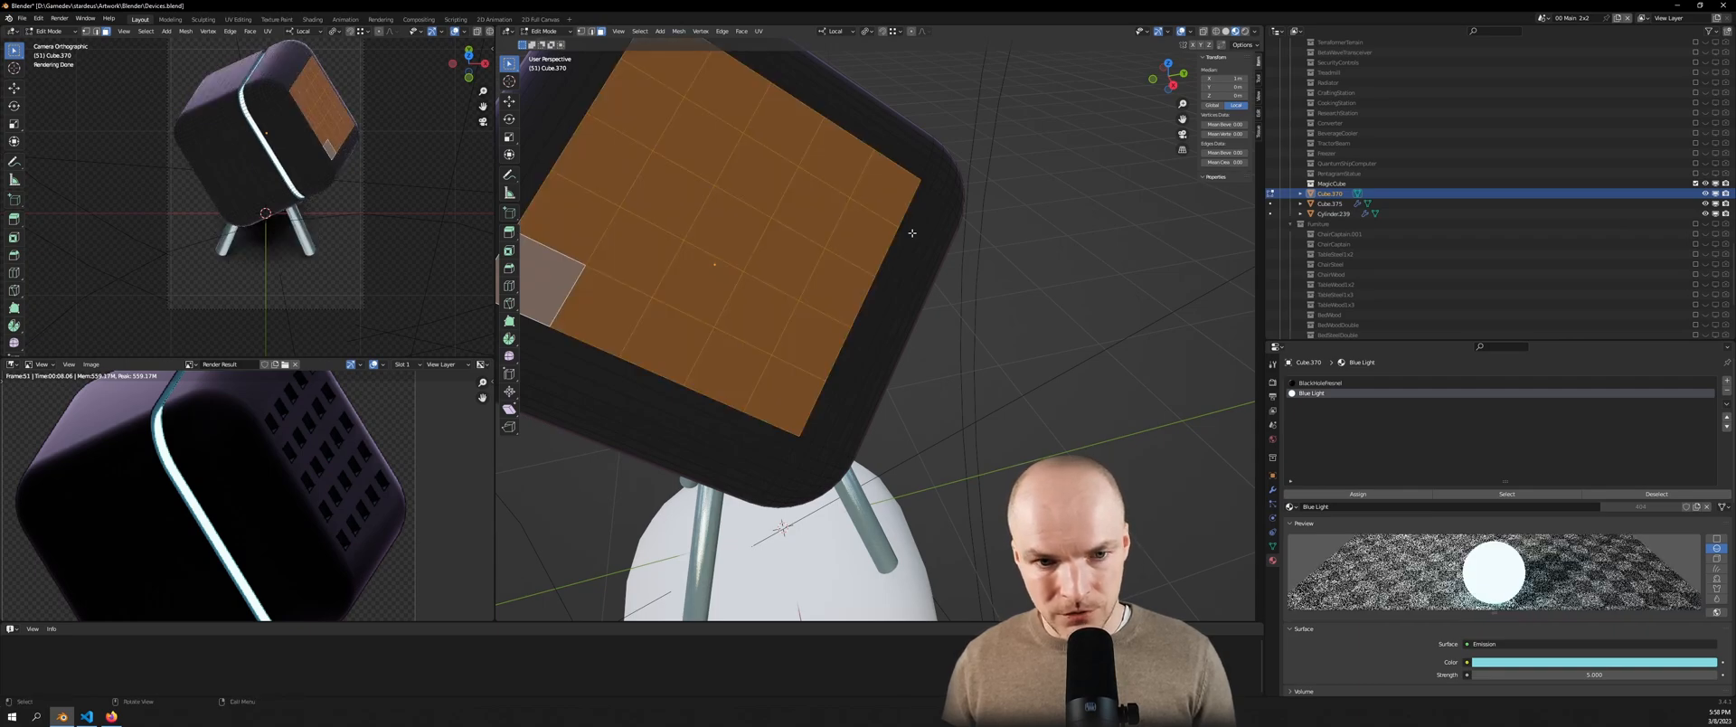
middle_click_drag(959, 257, 965, 237)
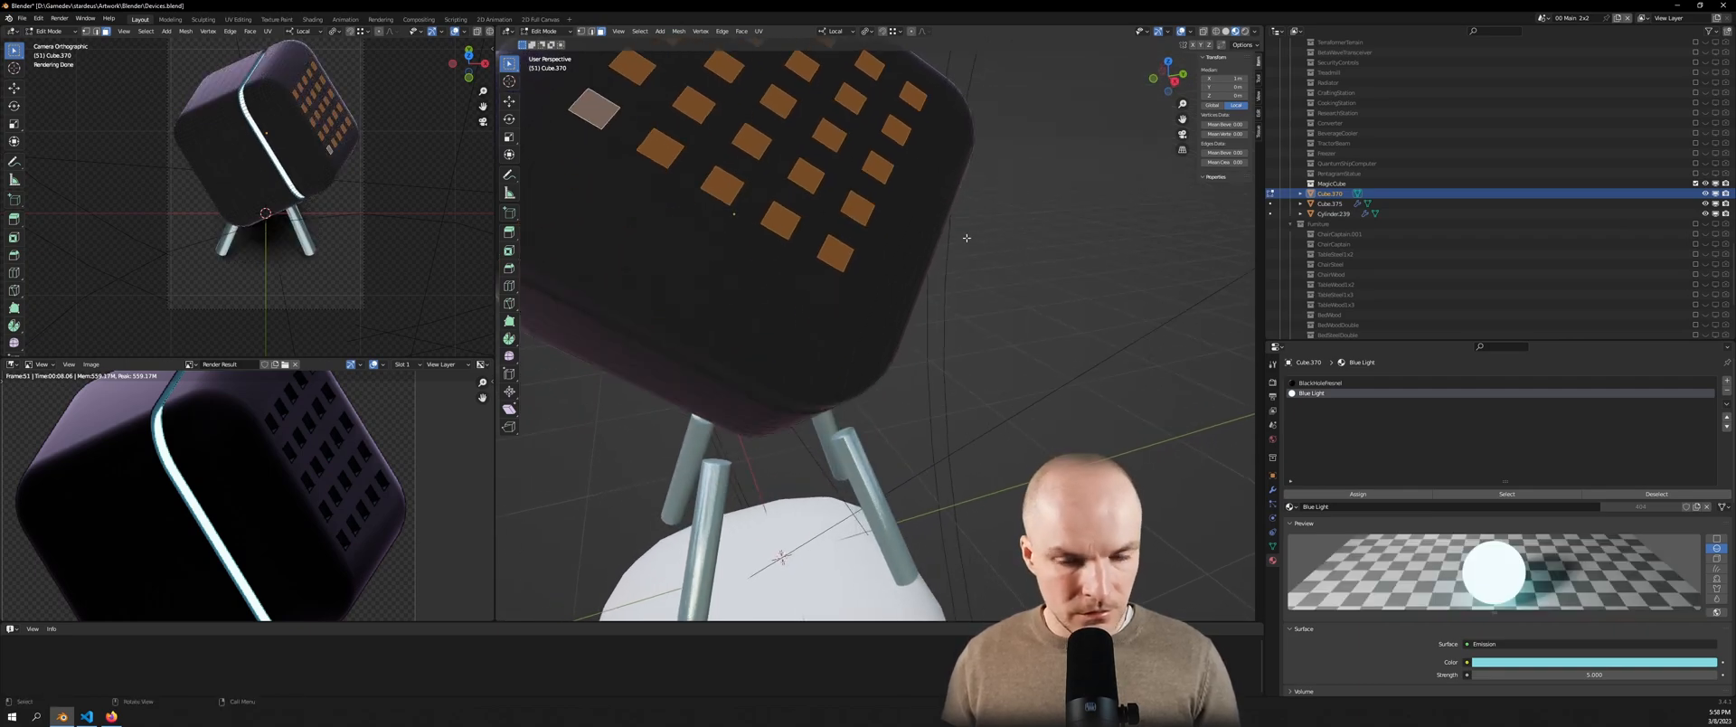
Extrude the inset squares along their normals about 0.033 m into the cube and assign them the Blue Light material
key("alt+e")
left_click(964, 238)
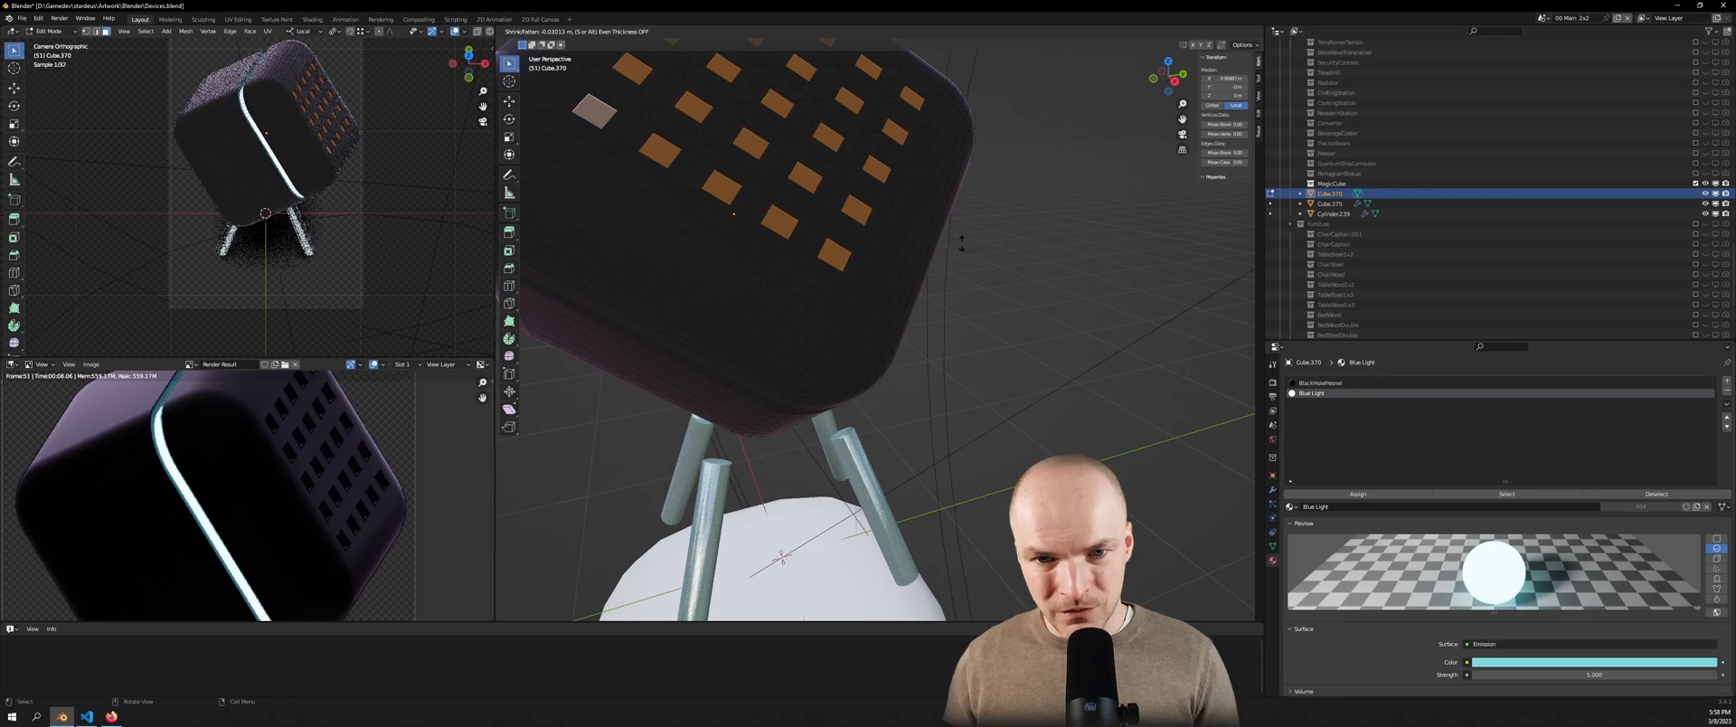
left_click(964, 247)
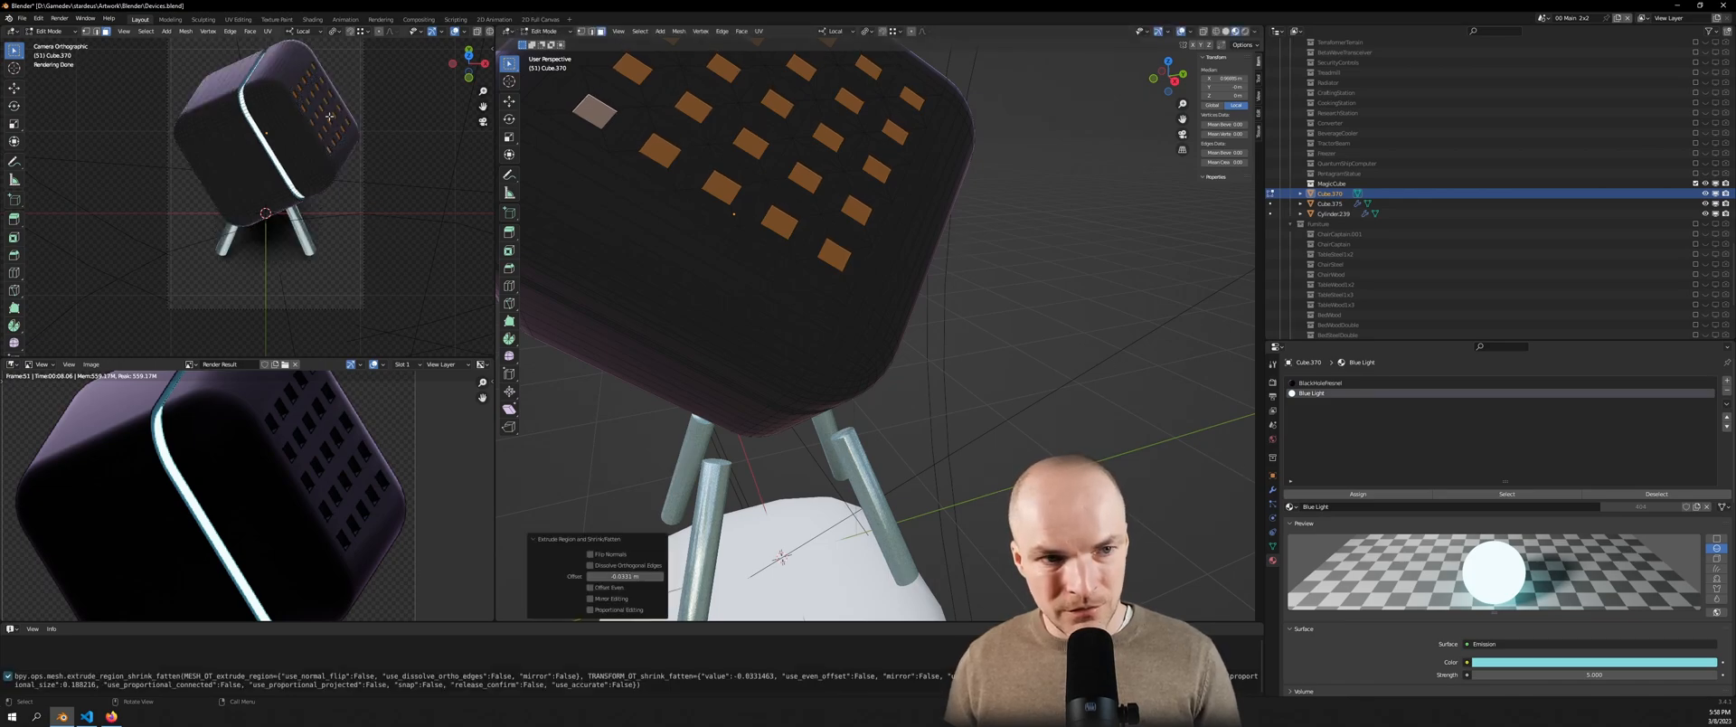
left_click(1339, 495)
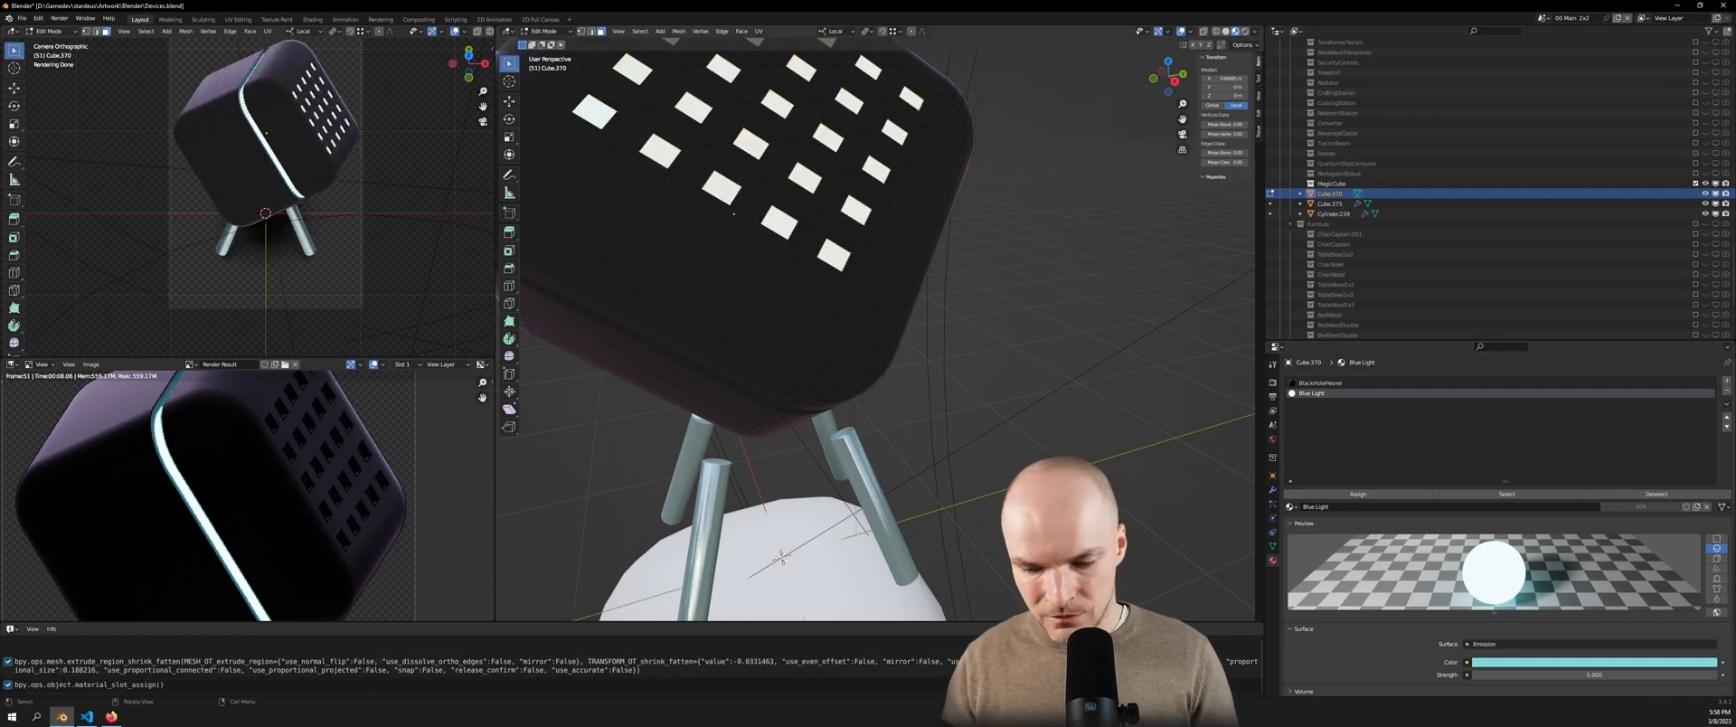
Render the image with the glowing squares, view the whole cube, and return the main viewport to camera view
key("F12")
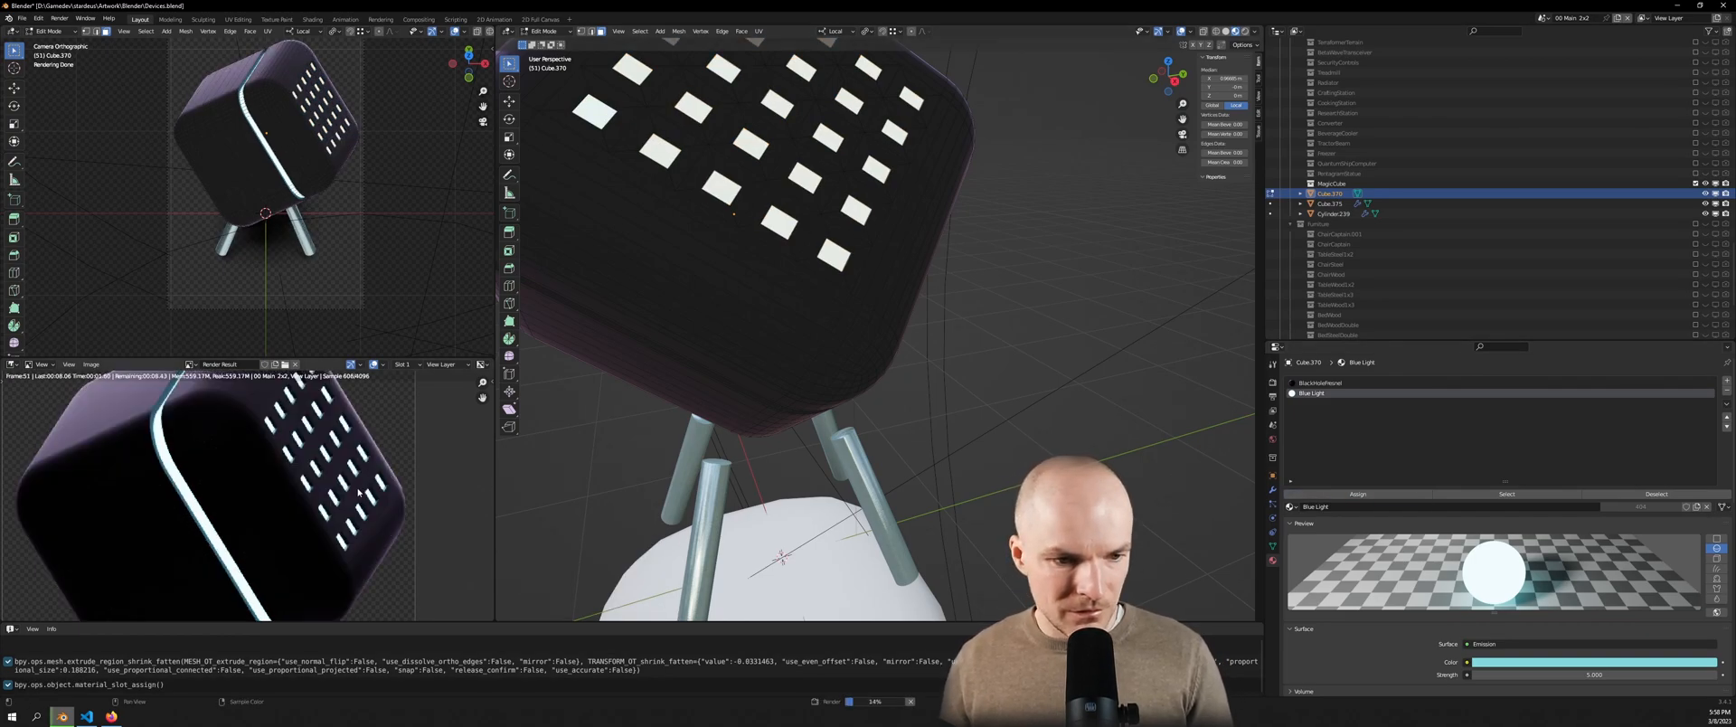
scroll(359, 492, "down", 5)
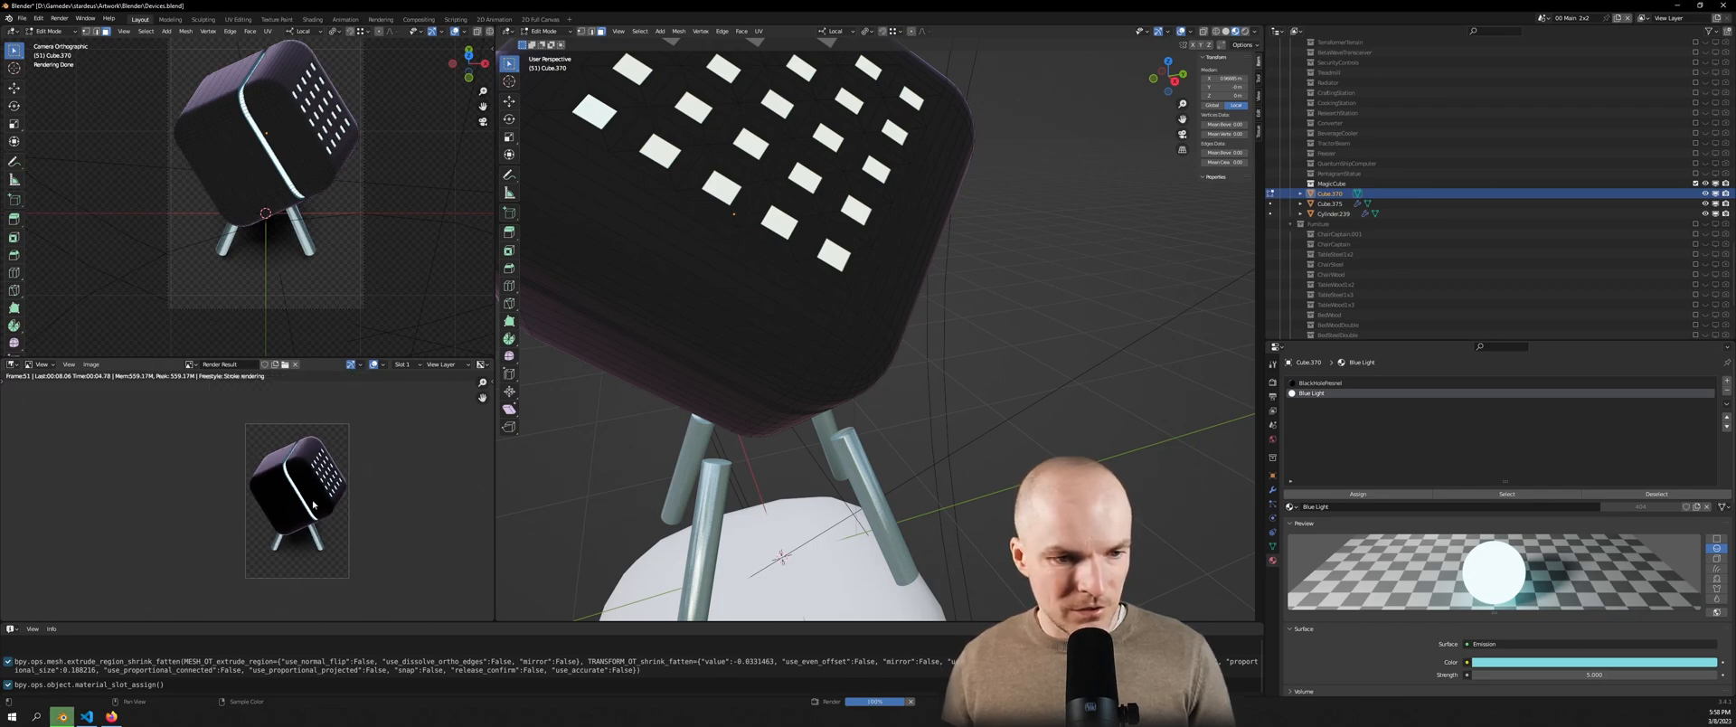
key("KP_0")
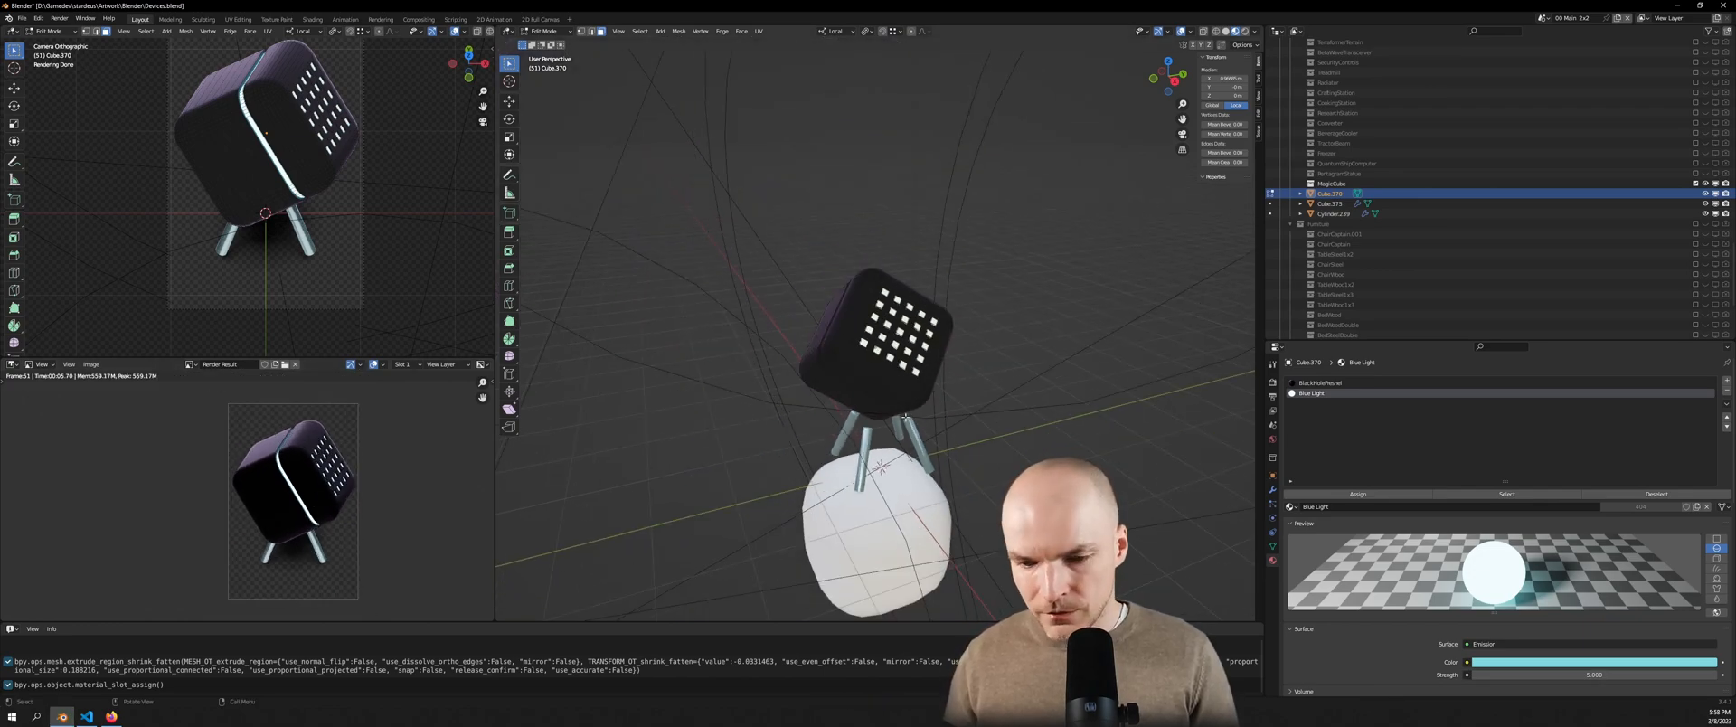
Leave mesh editing and search the commands for "export magic" to run the MagicCube export
key("Tab")
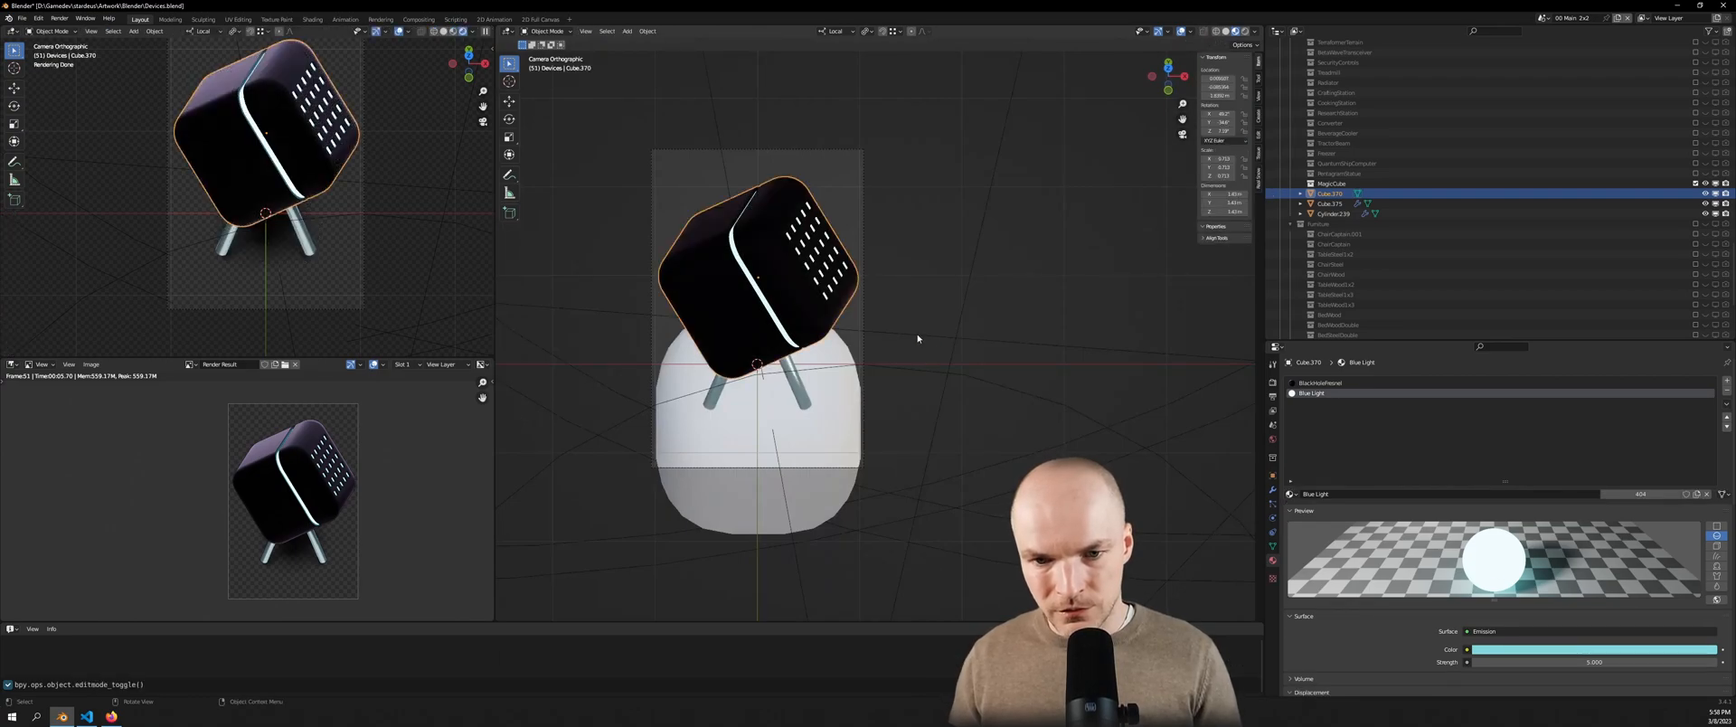
key("F3")
type("export magic")
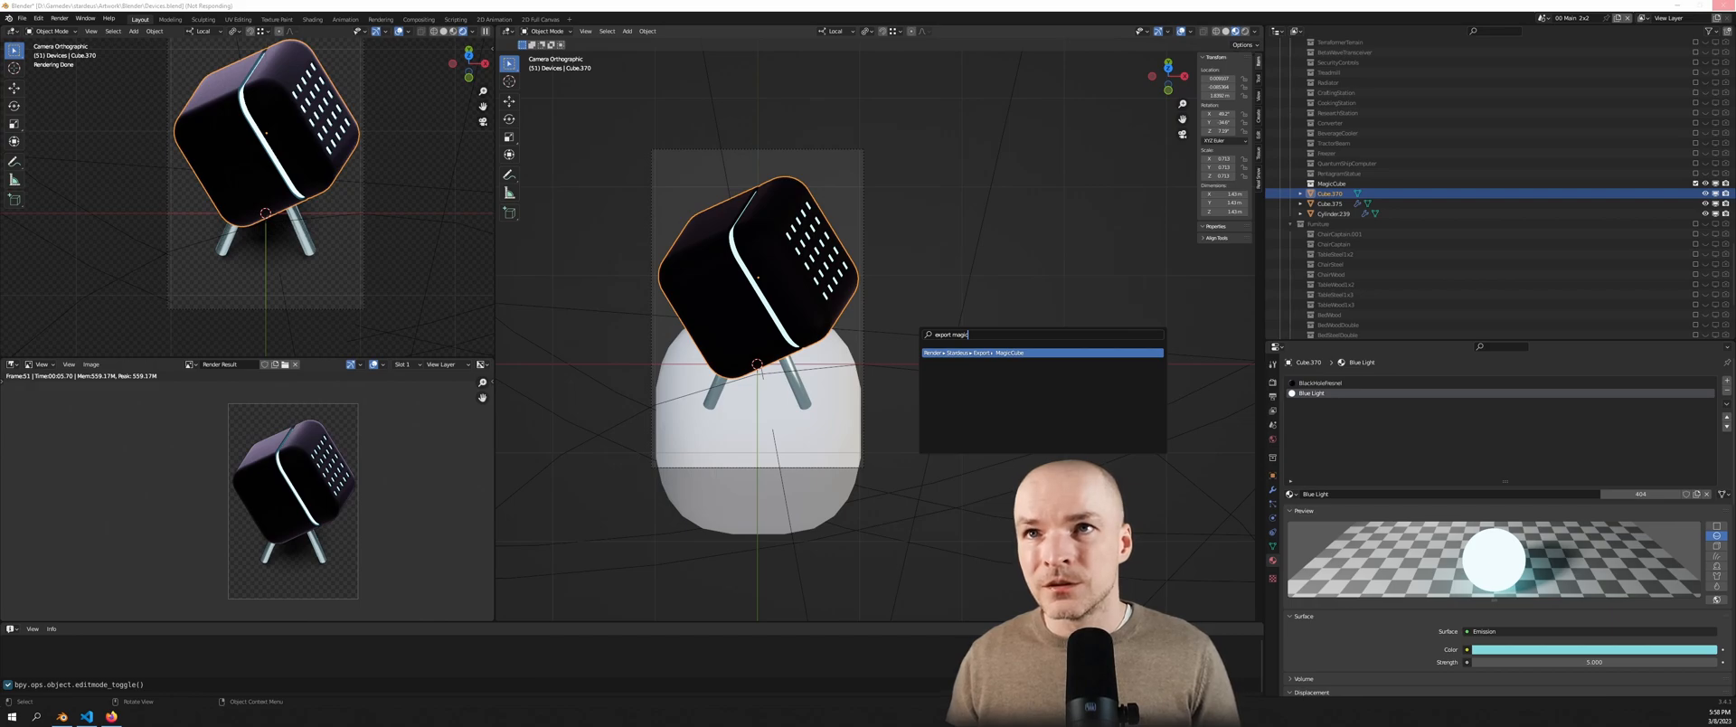
Switch to File Explorer, open Core's Graphics > Objects > Devices folder and locate the exported MagicCube images
left_click_drag(1328, 0, 963, 164)
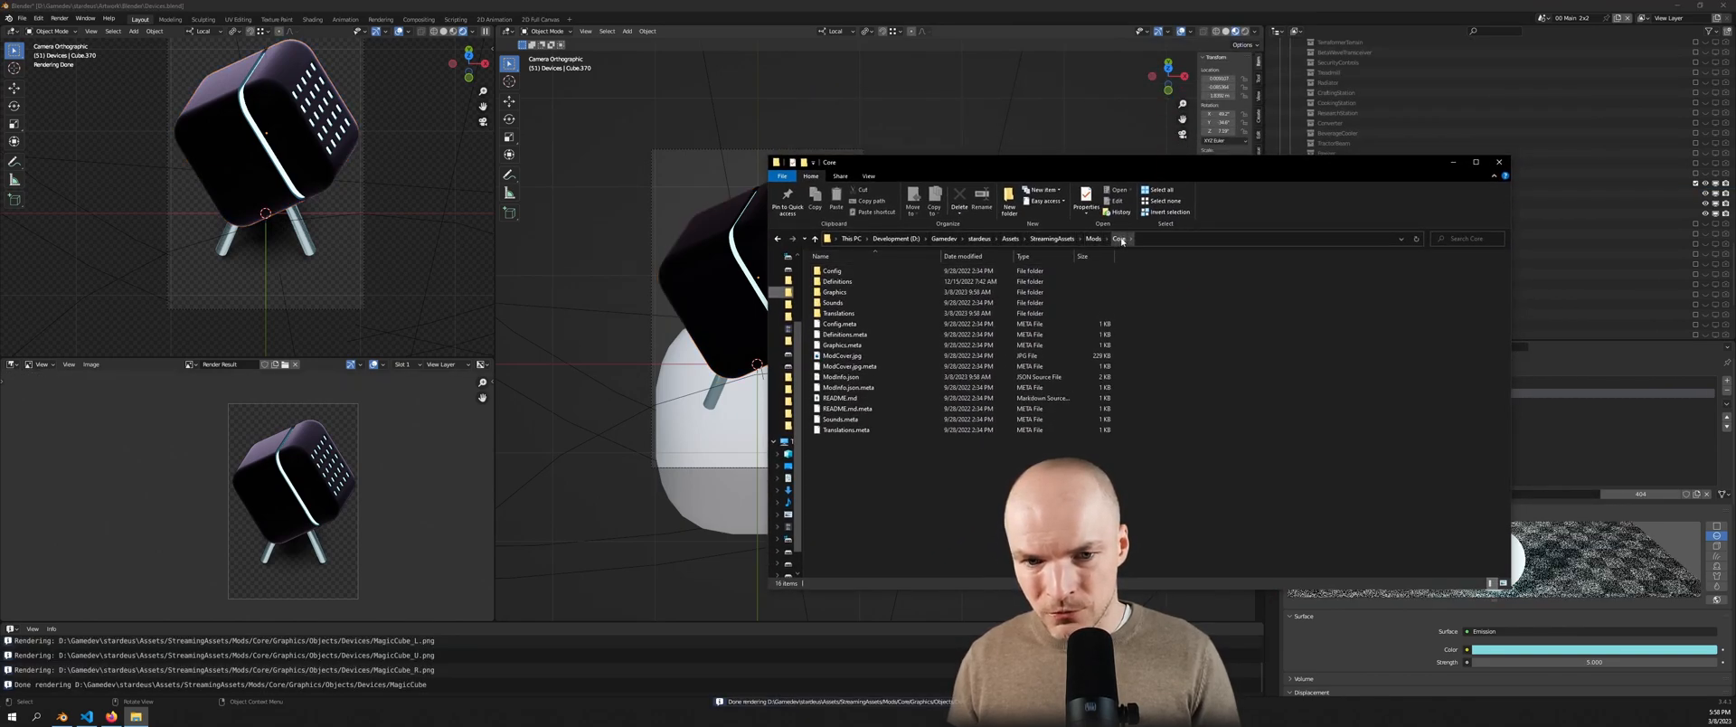
double_click(835, 293)
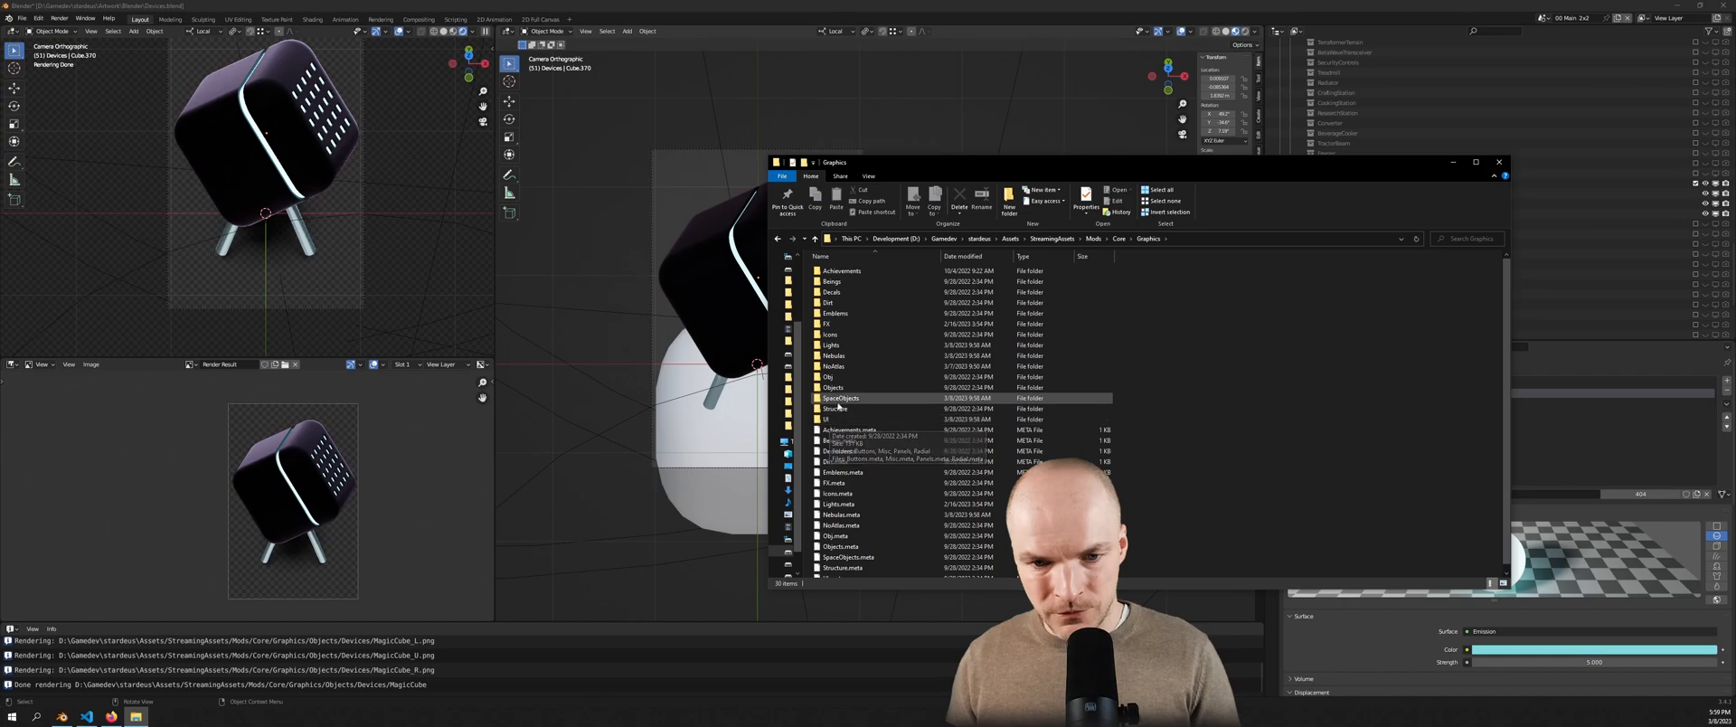
double_click(839, 389)
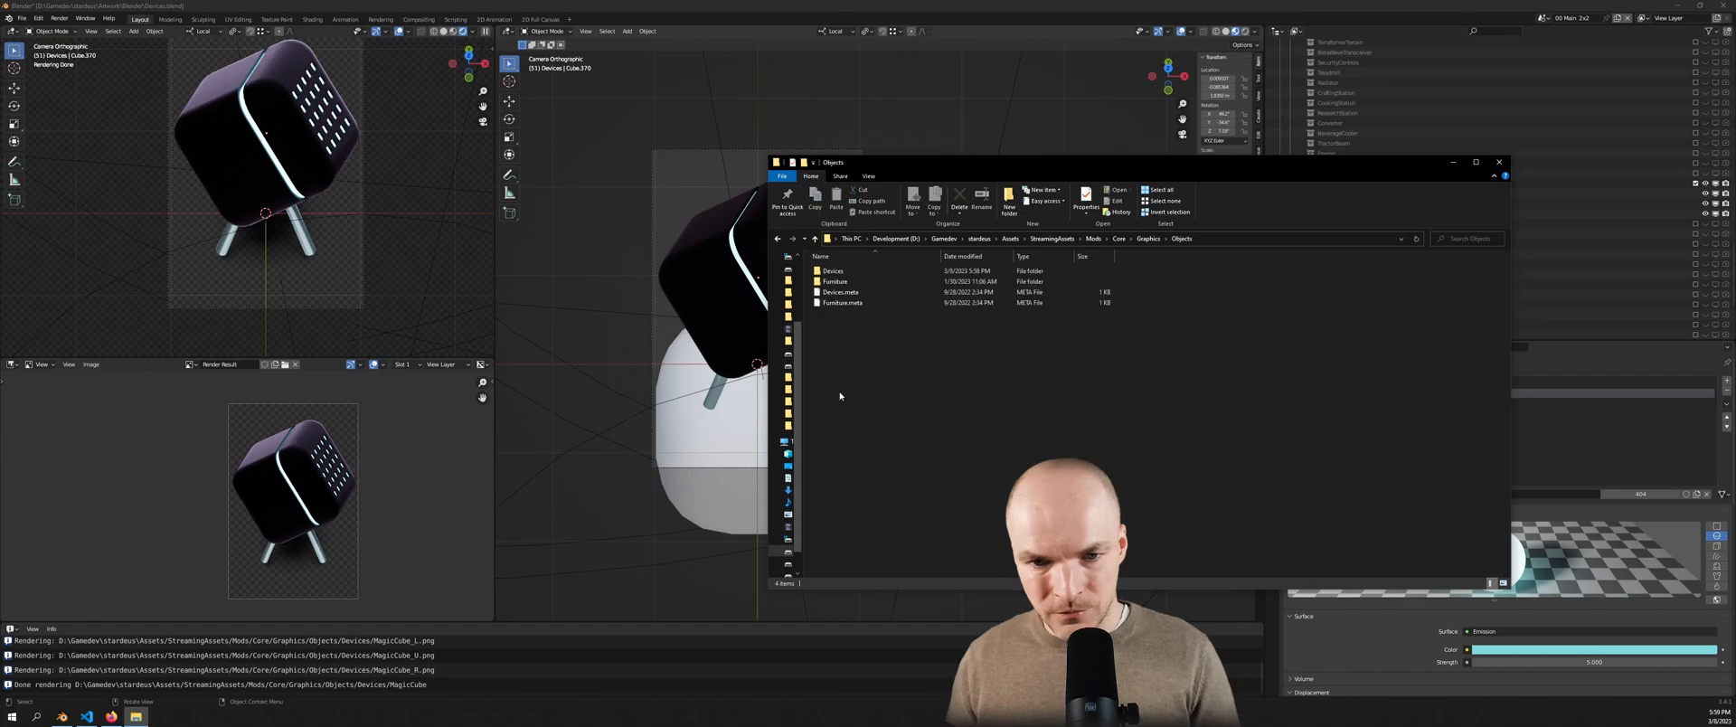
double_click(833, 271)
scroll(1037, 384, "down", 10)
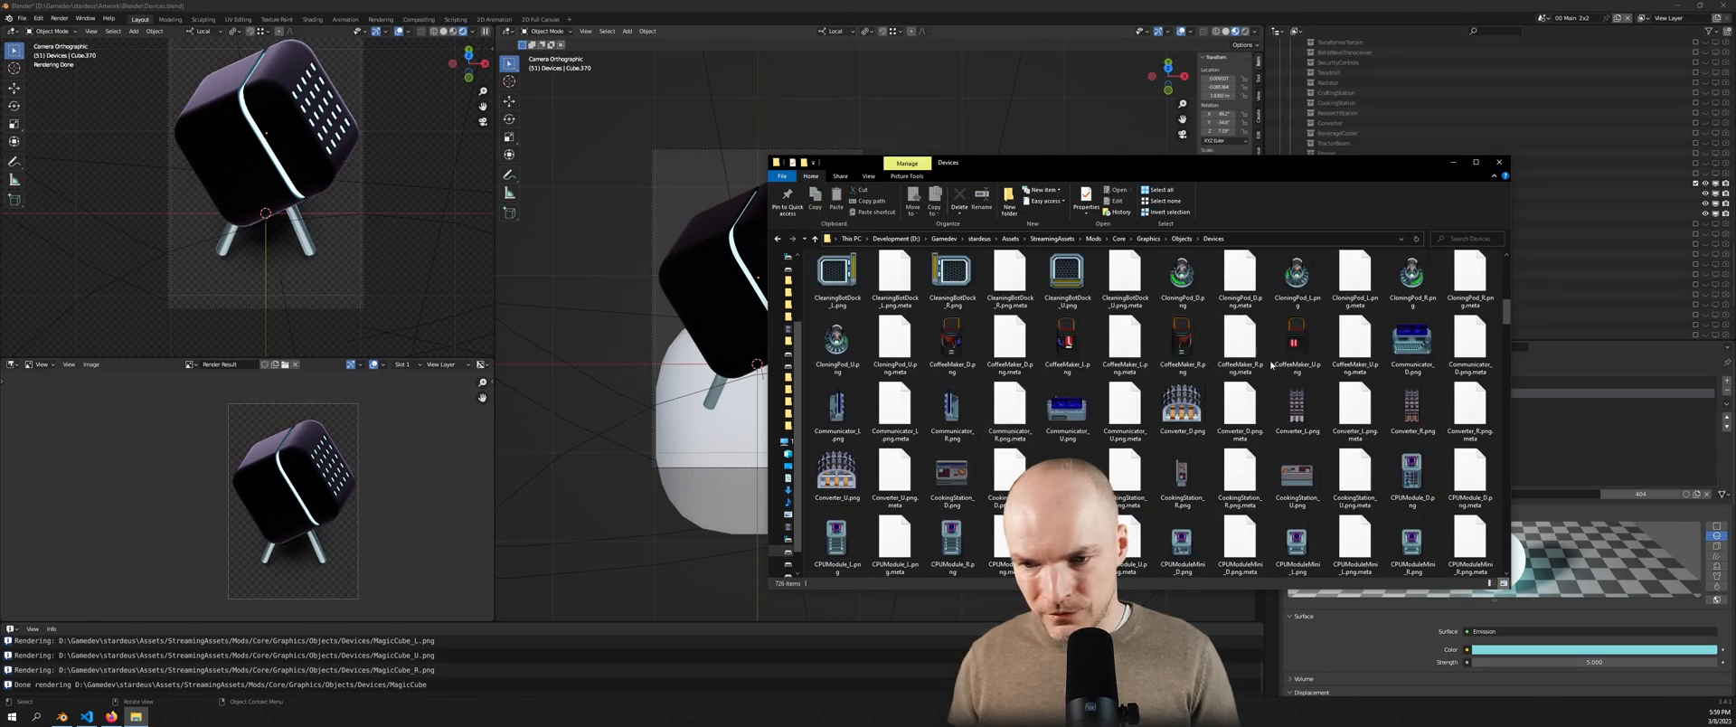
scroll(1270, 364, "up", 3)
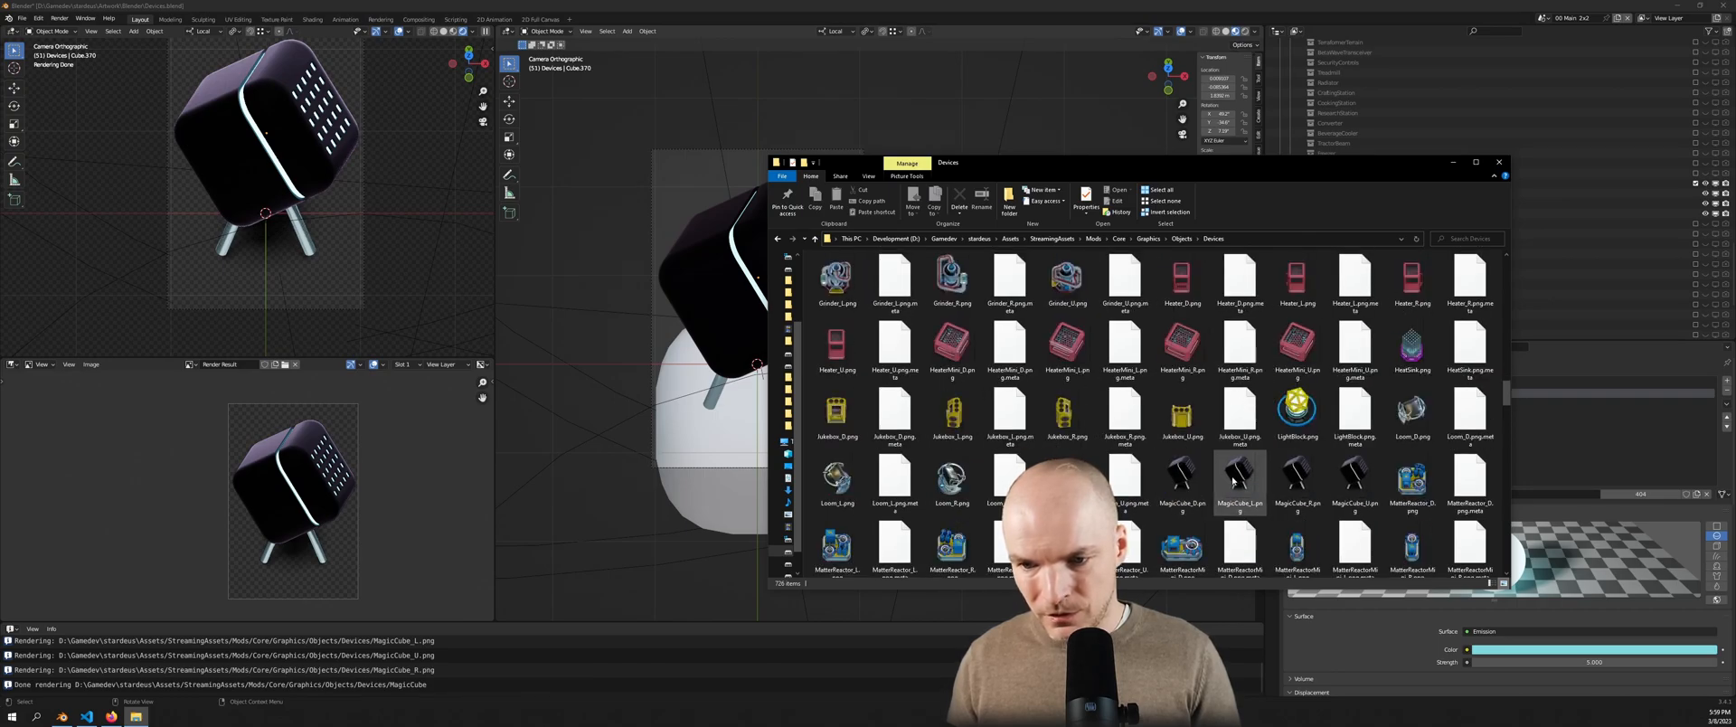
Open MagicCube_D.png in the image viewer, compare the following MagicCube images through MagicCube_R.png, and close the viewer
left_click(1182, 477)
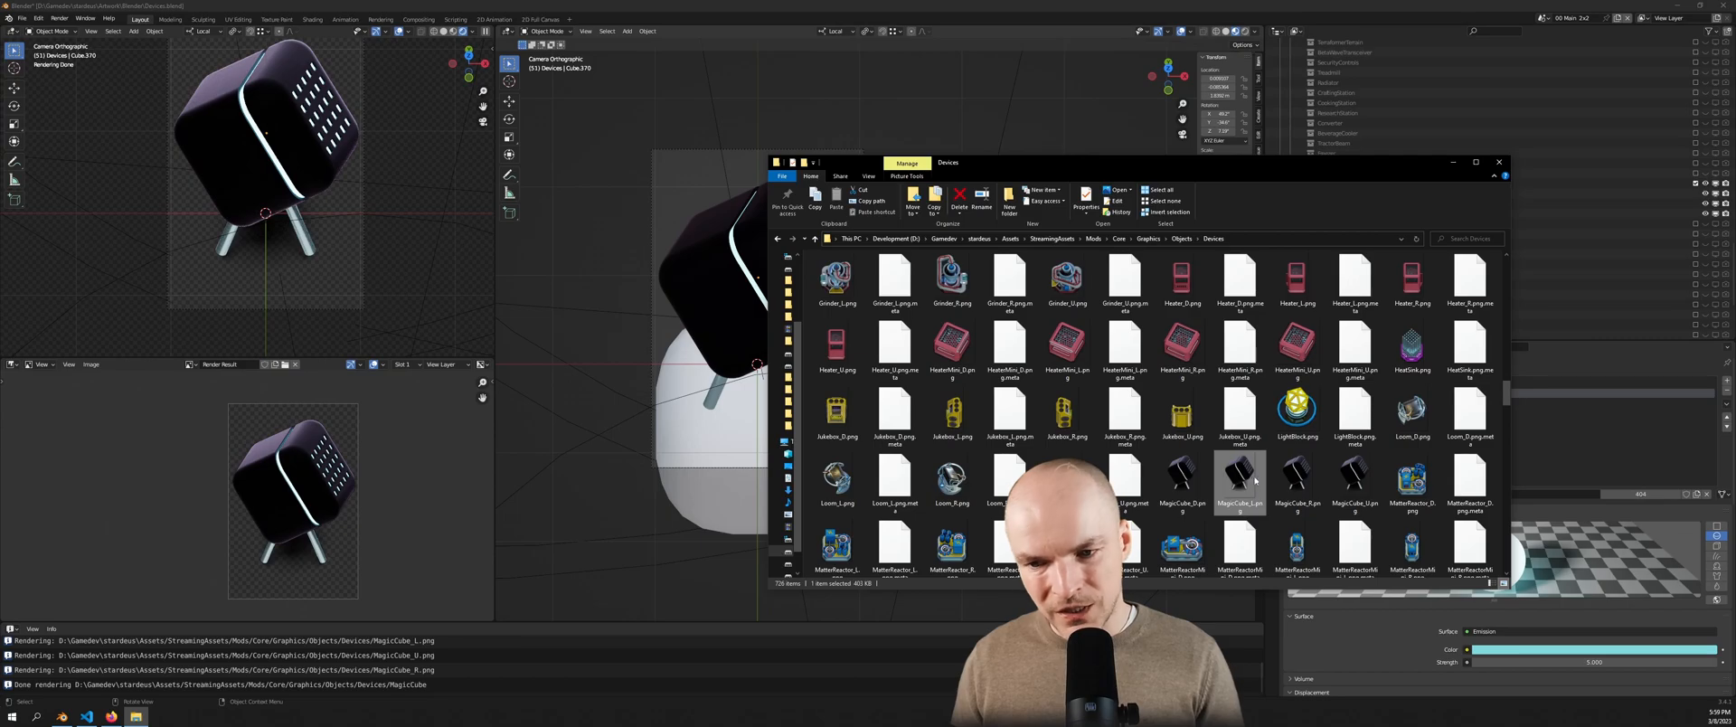
double_click(1182, 475)
key("Right")
key("Right")
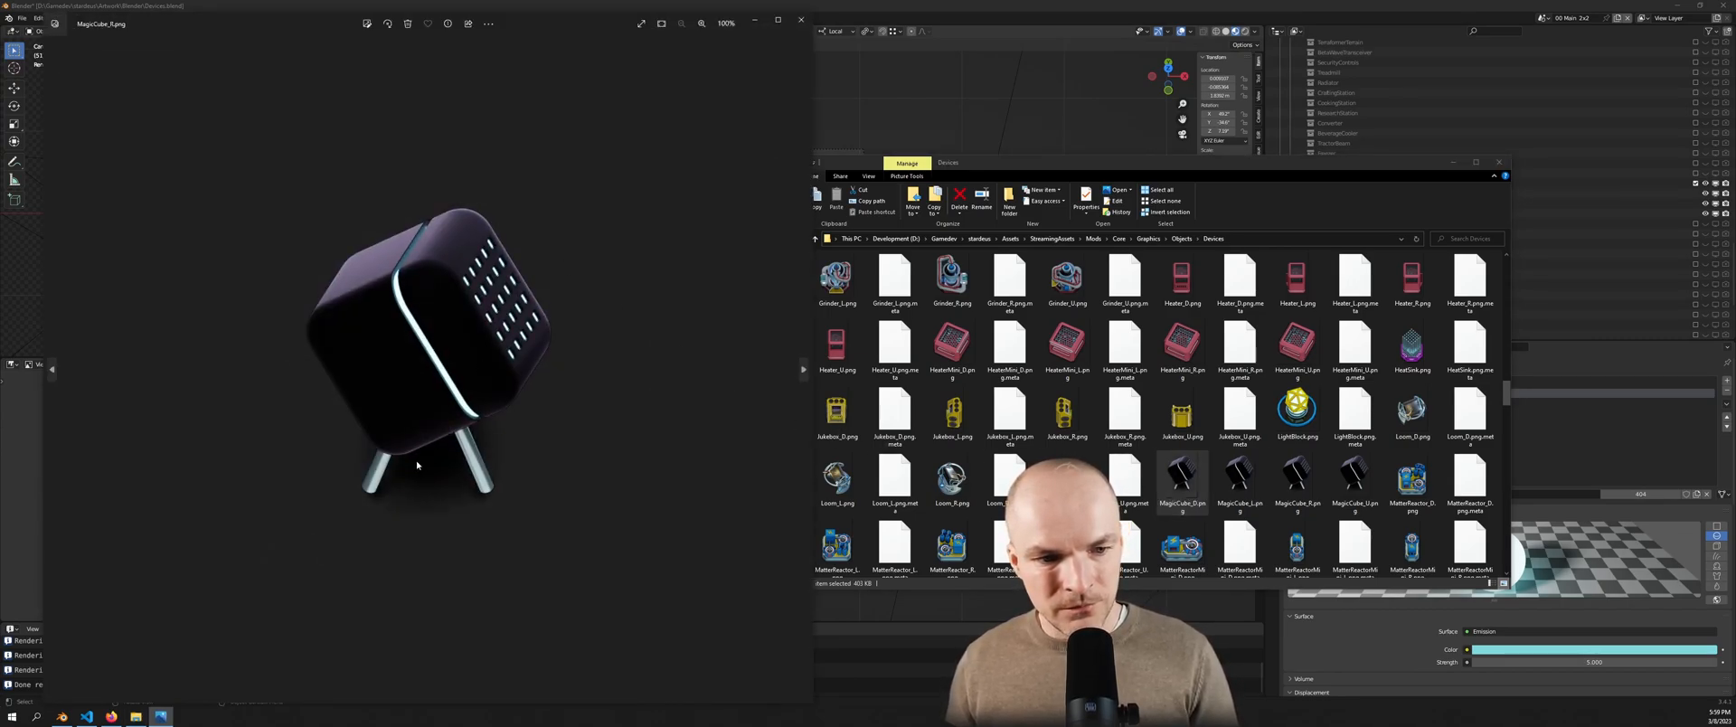
left_click(801, 19)
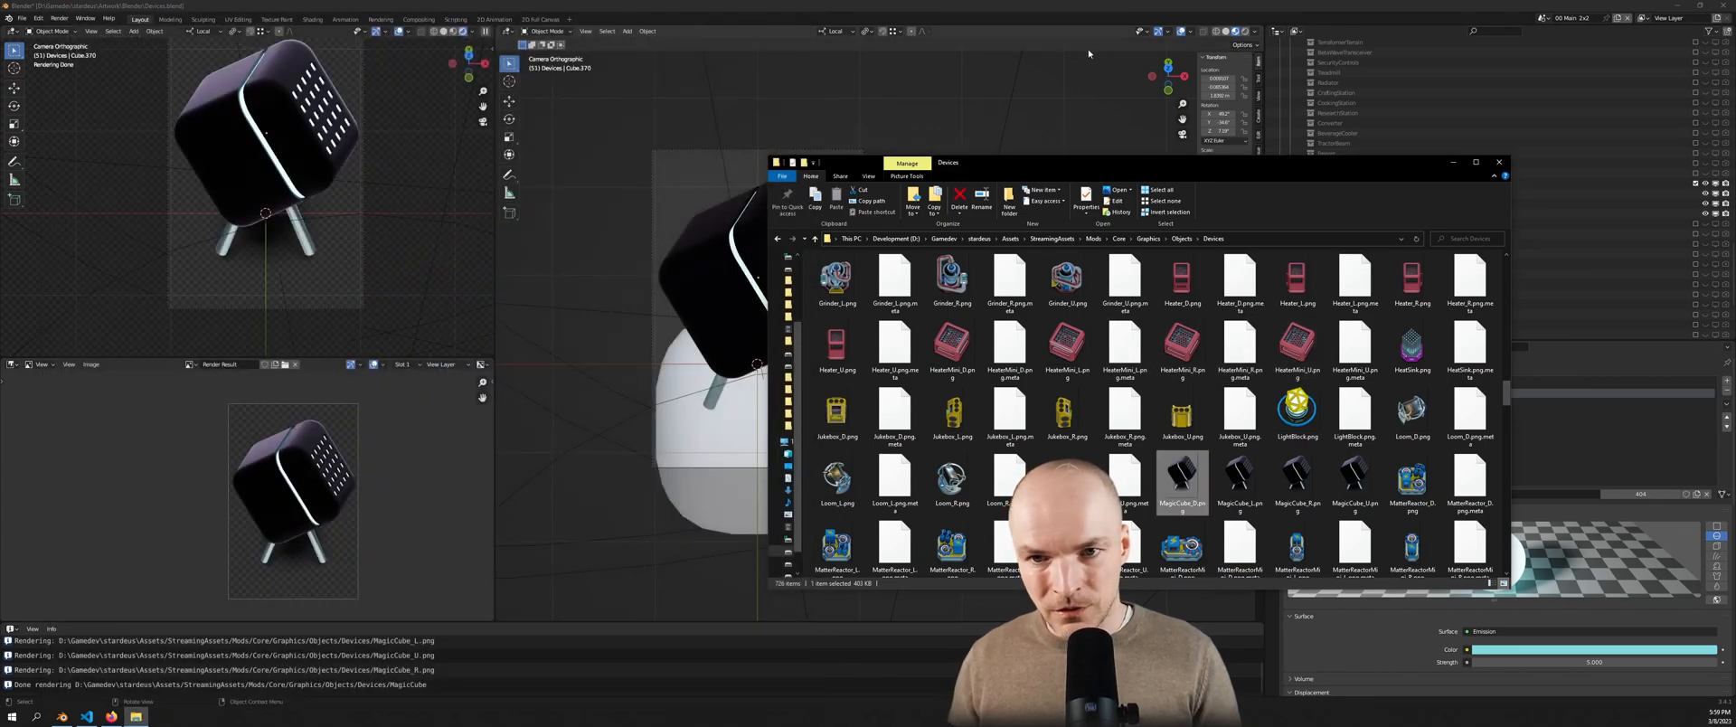
Switch back to Blender and move Cube.370, Cube.373 and the leg cylinder into the MagicCube collection
left_click(1081, 12)
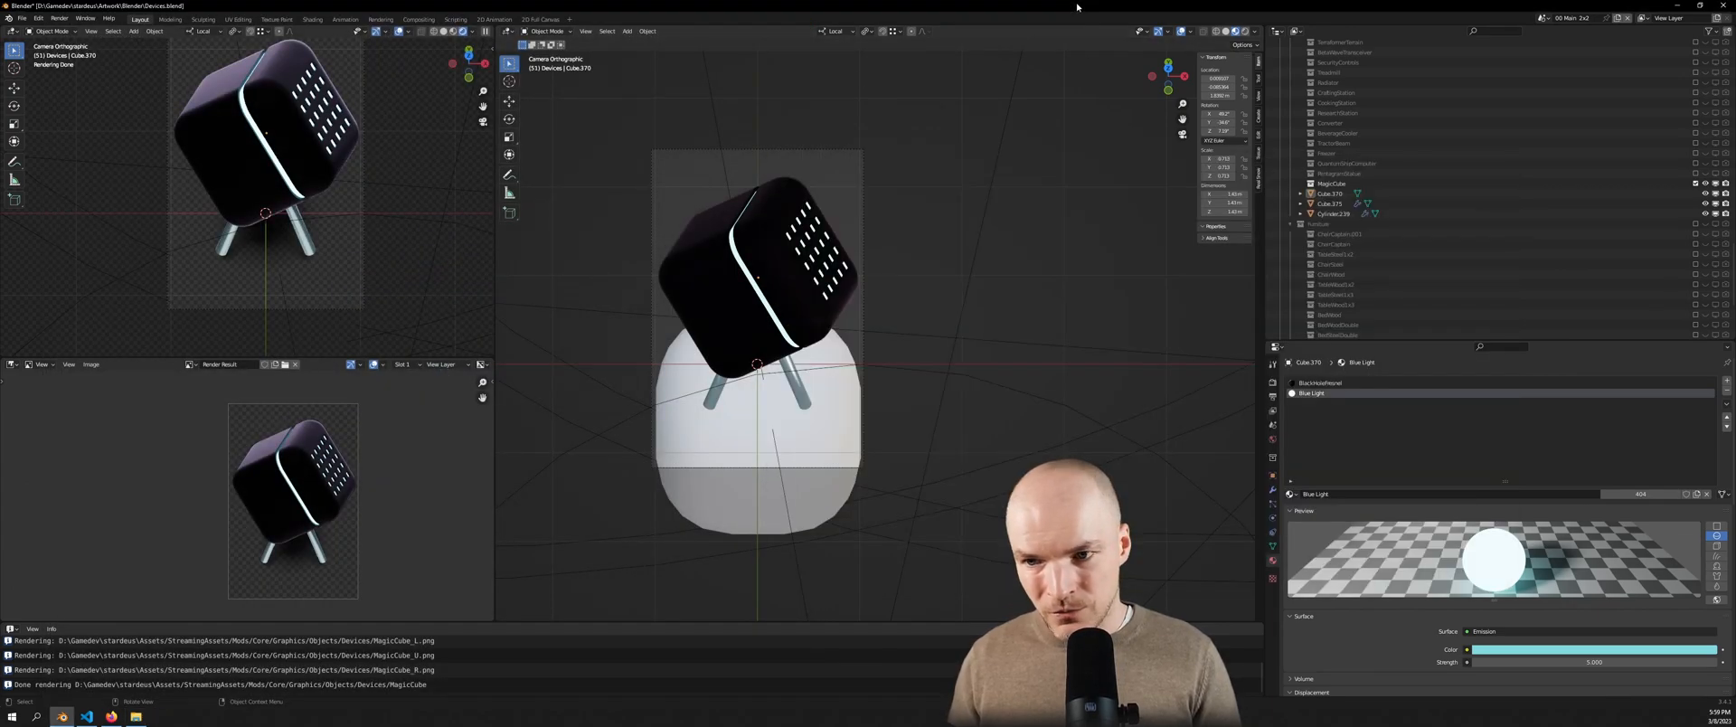
left_click(1329, 194)
left_click(1333, 214, "shift")
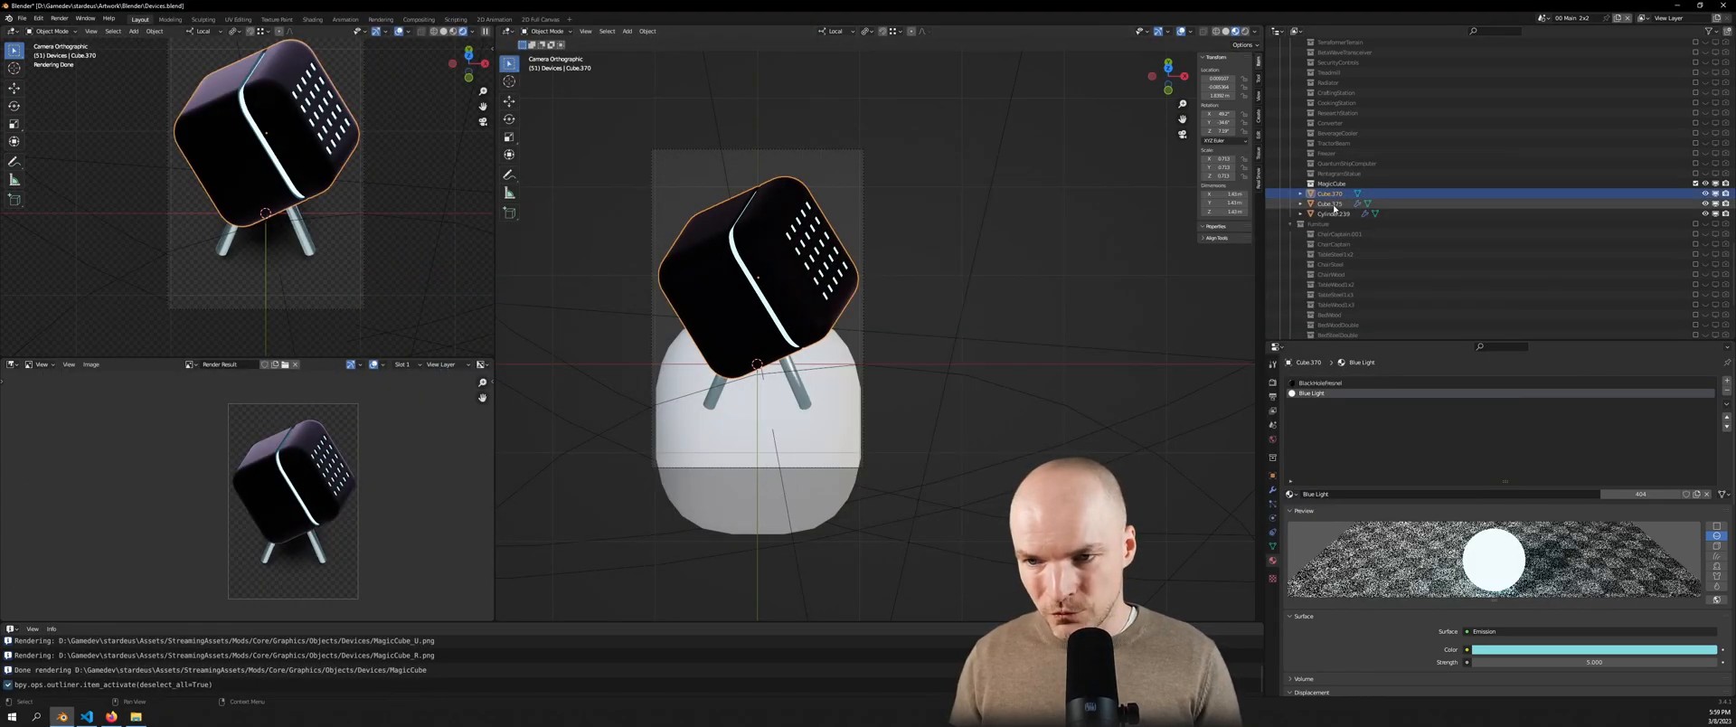
left_click(1333, 217, "shift")
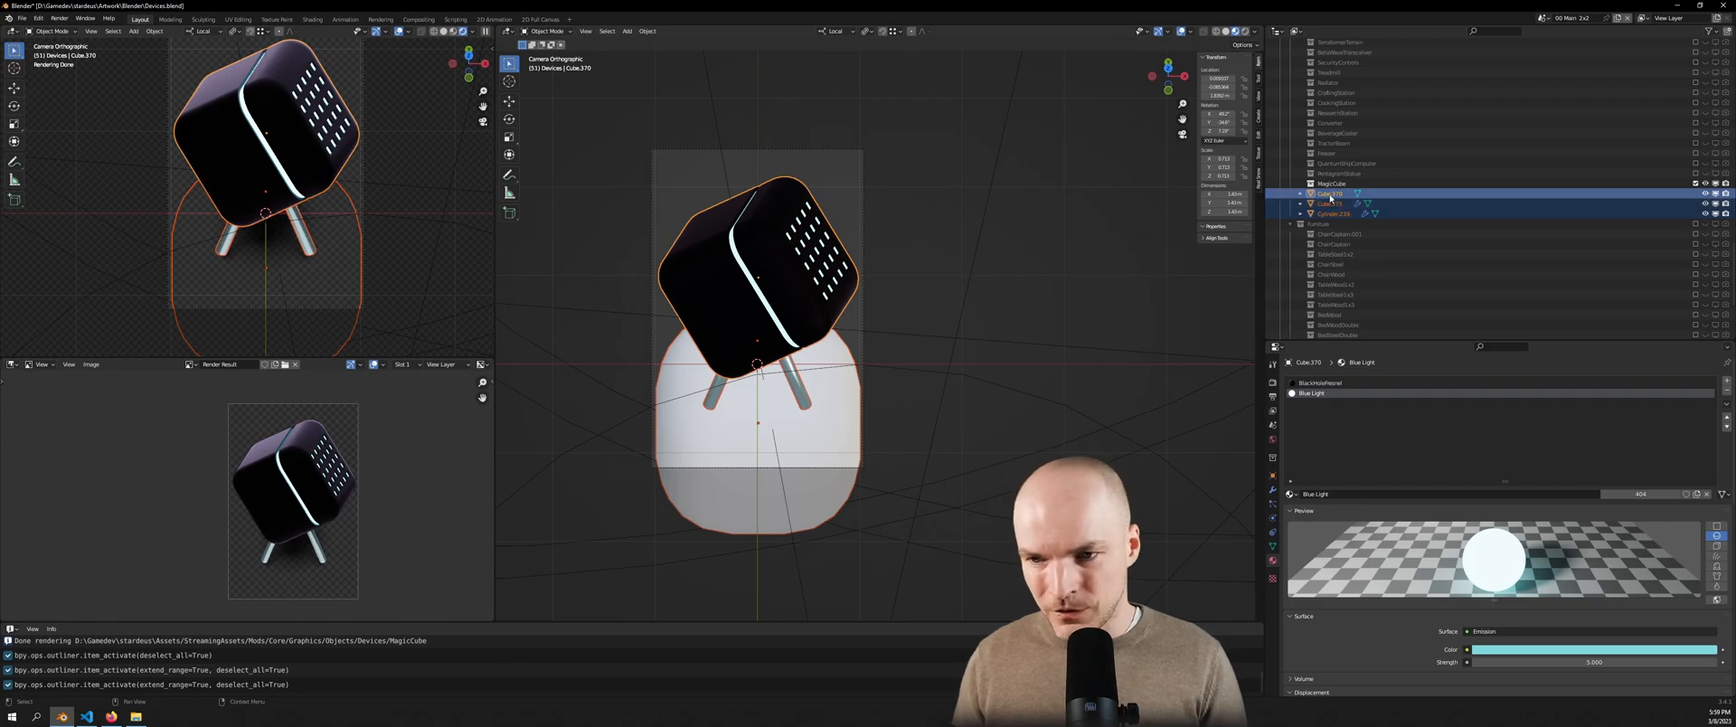
left_click_drag(1331, 196, 1335, 188)
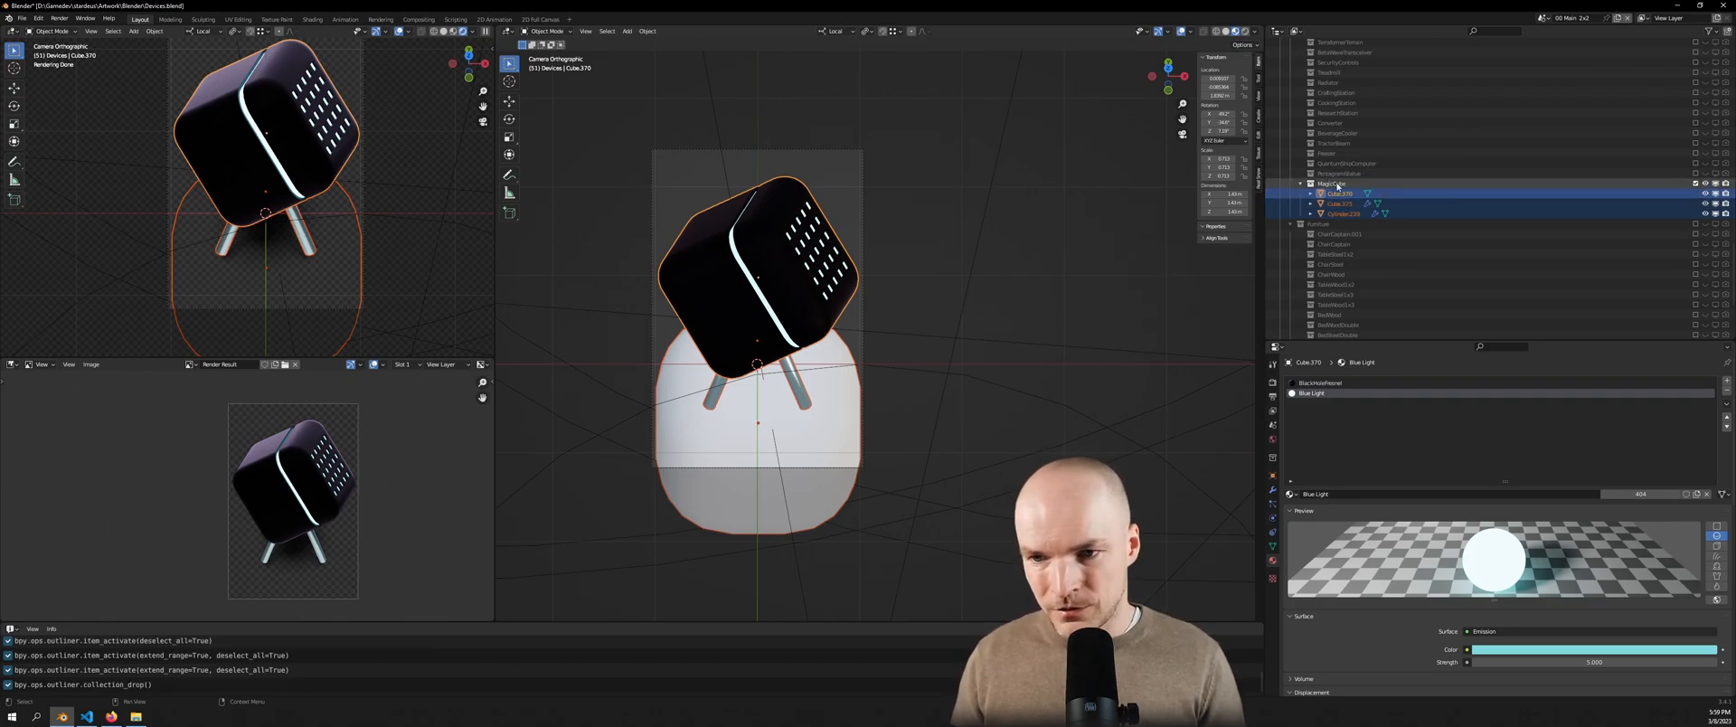
Make the MagicCube collection active and repeat its export
left_click(1334, 186)
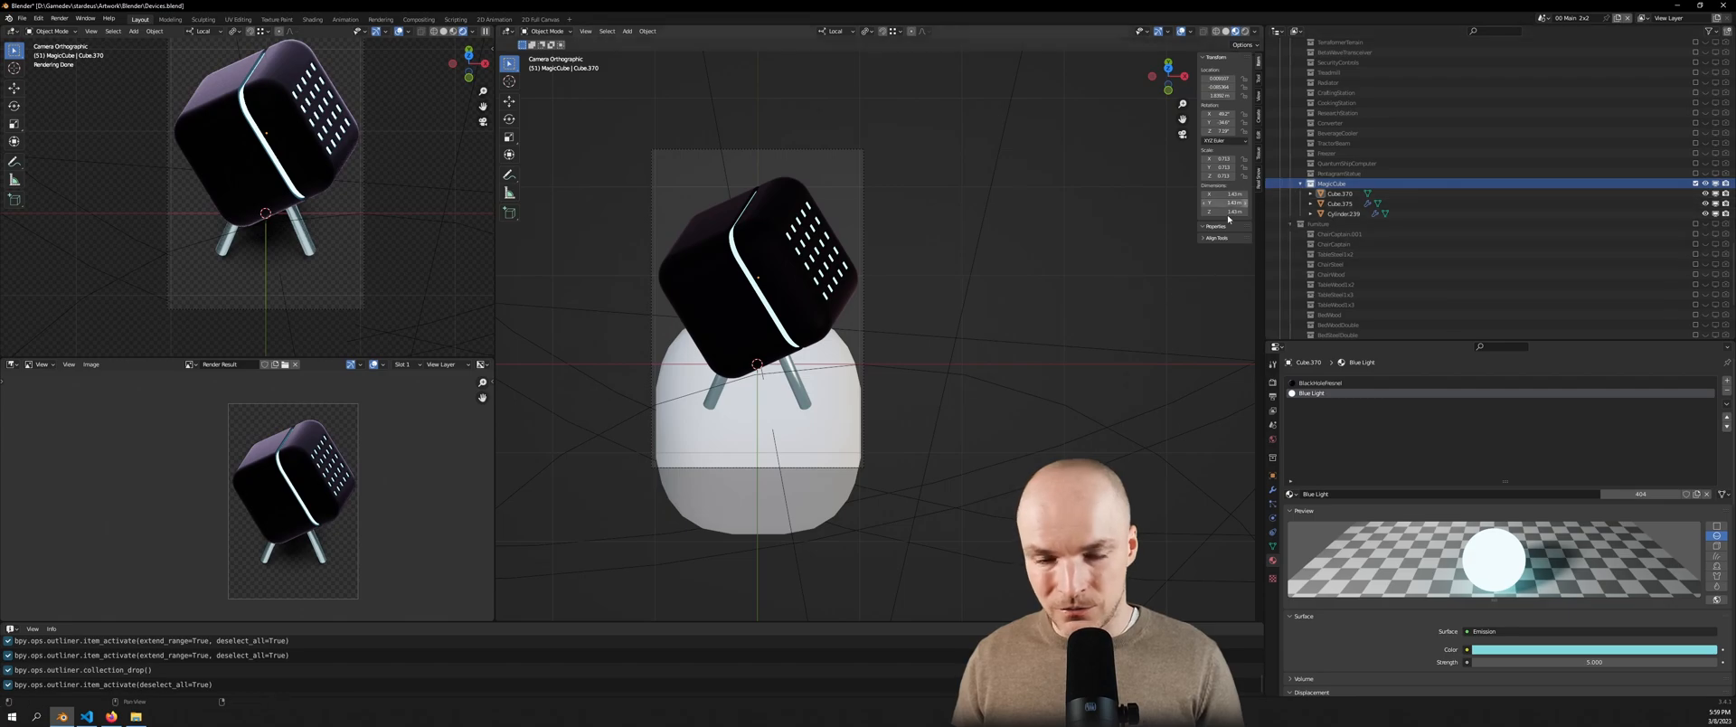
key("F3")
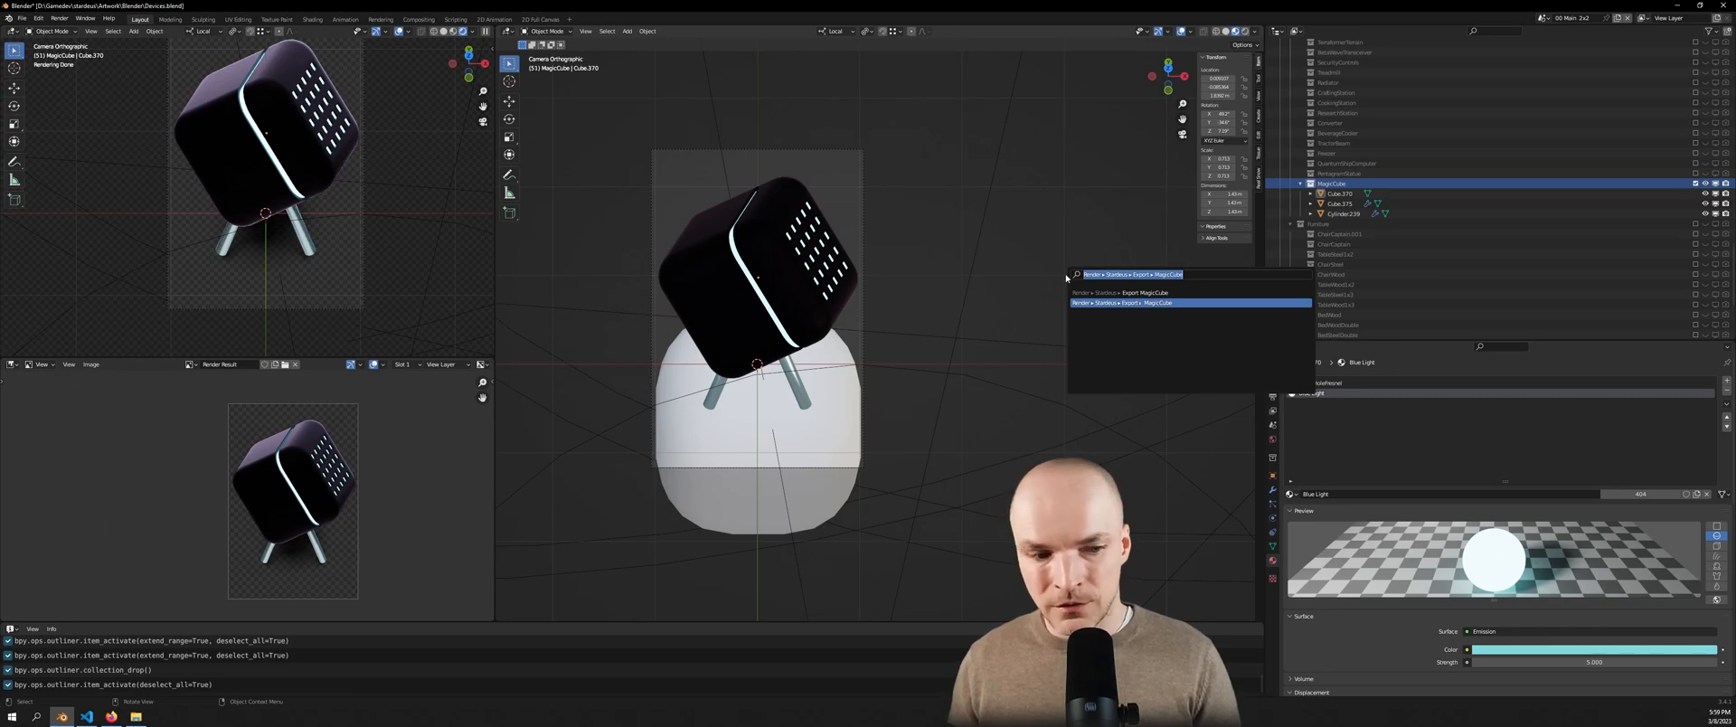
key("Return")
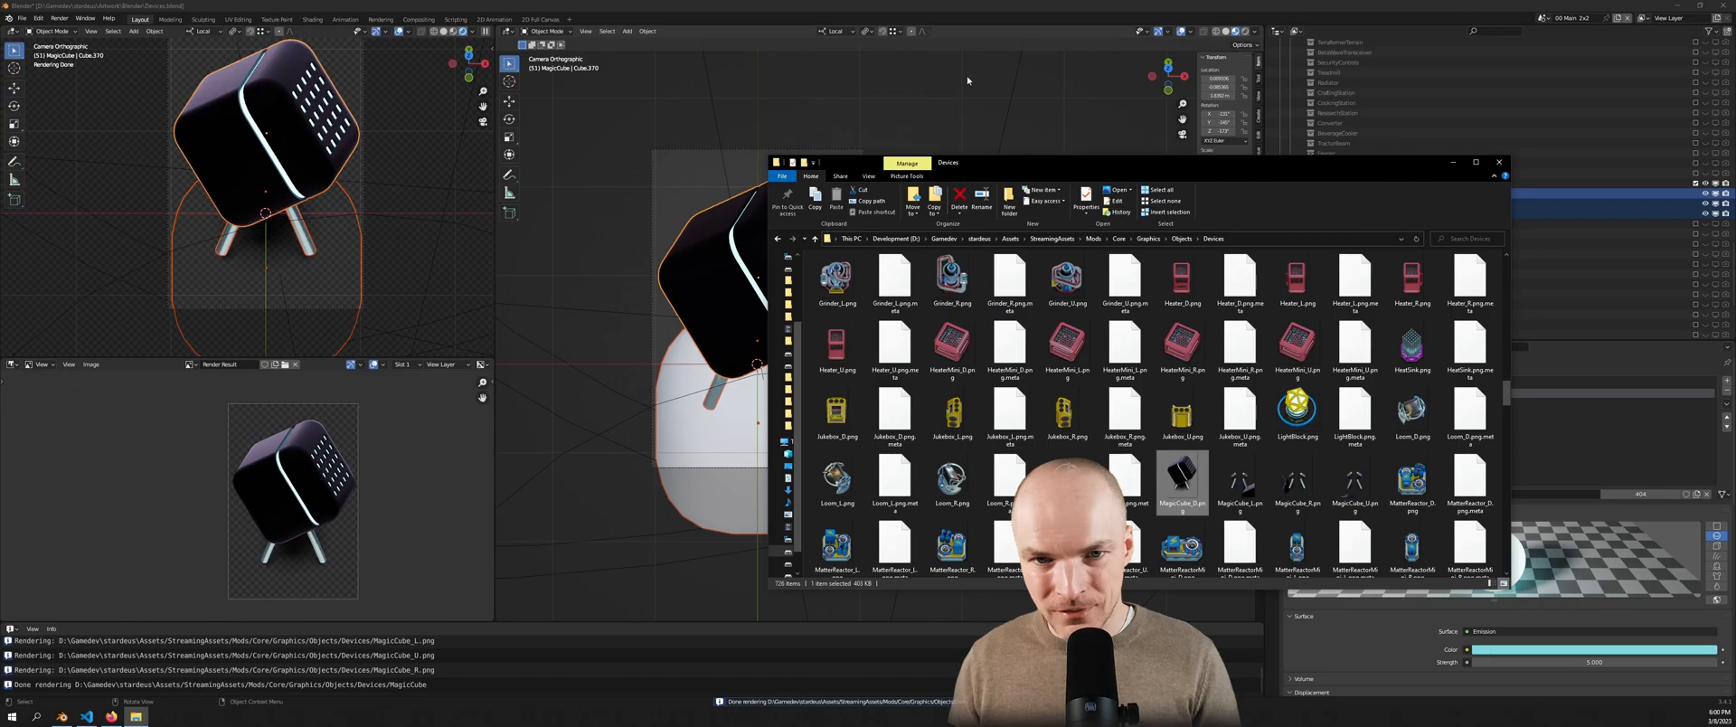
Set the transform orientation to Global and the transform pivot point to 3D Cursor
left_click(840, 34)
left_click(814, 63)
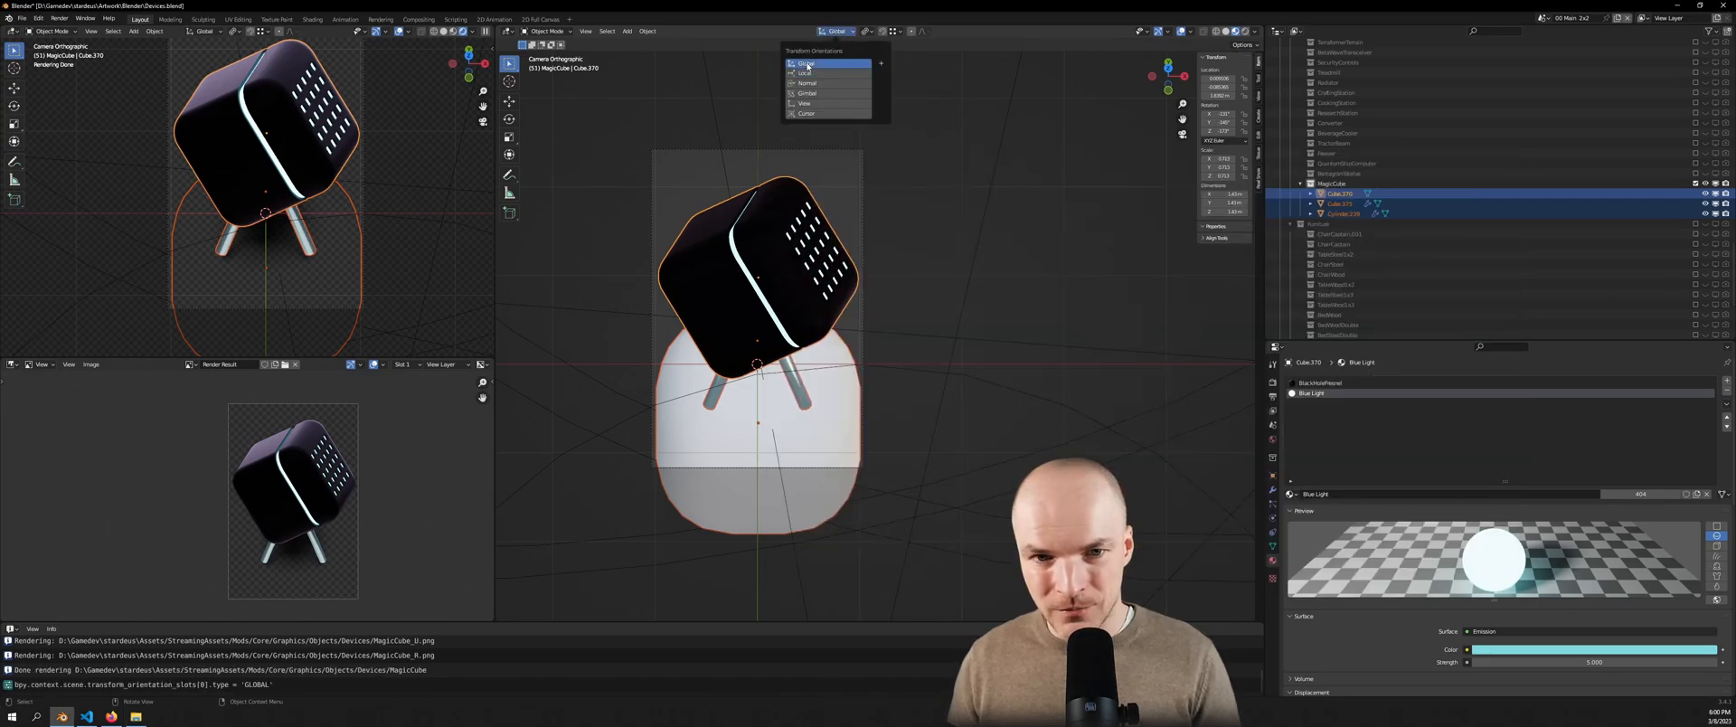
left_click(895, 262)
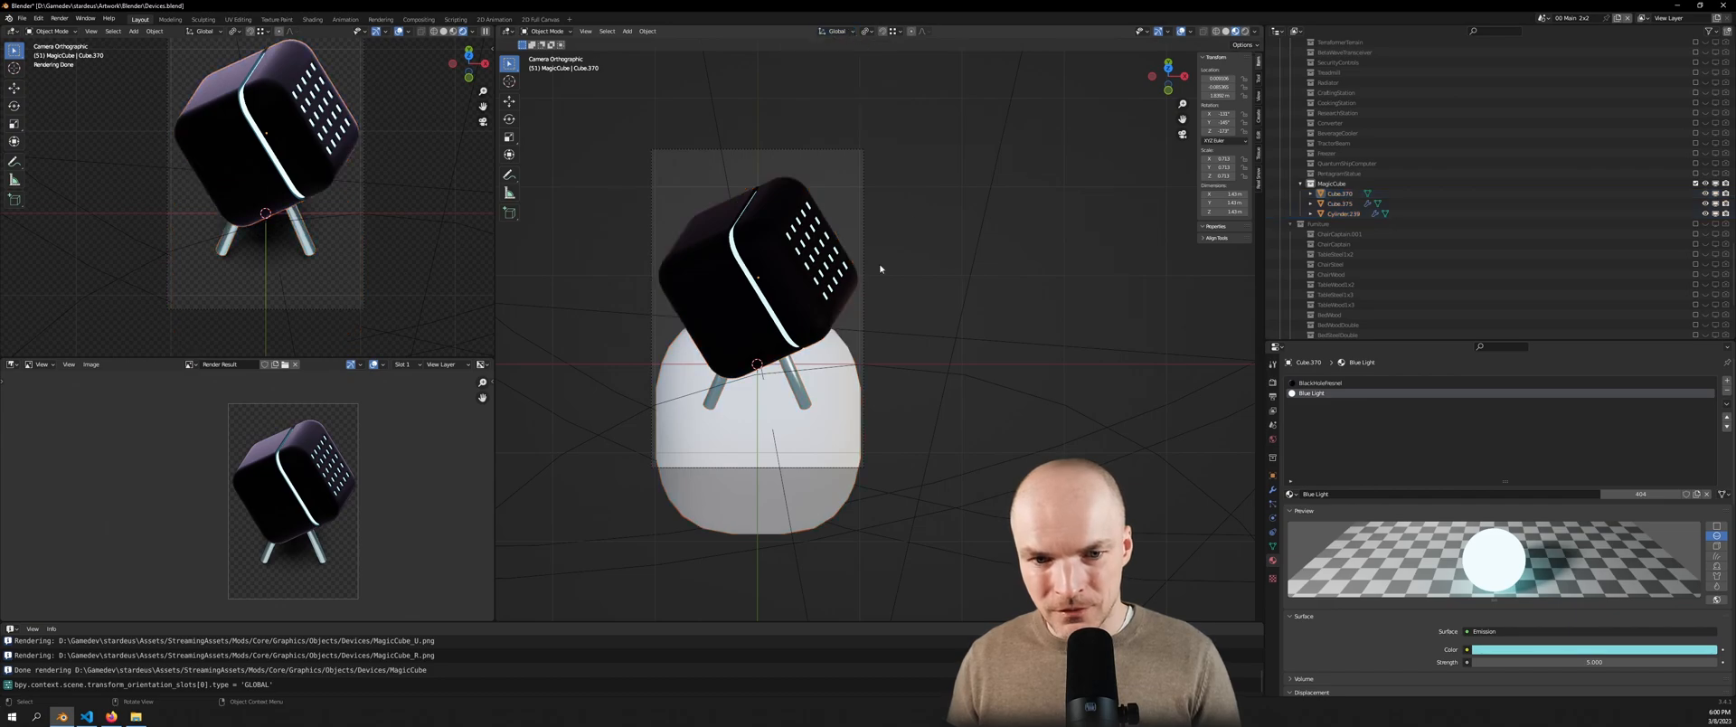
left_click(810, 285)
middle_click_drag(886, 325, 892, 312)
scroll(893, 303, "down", 5)
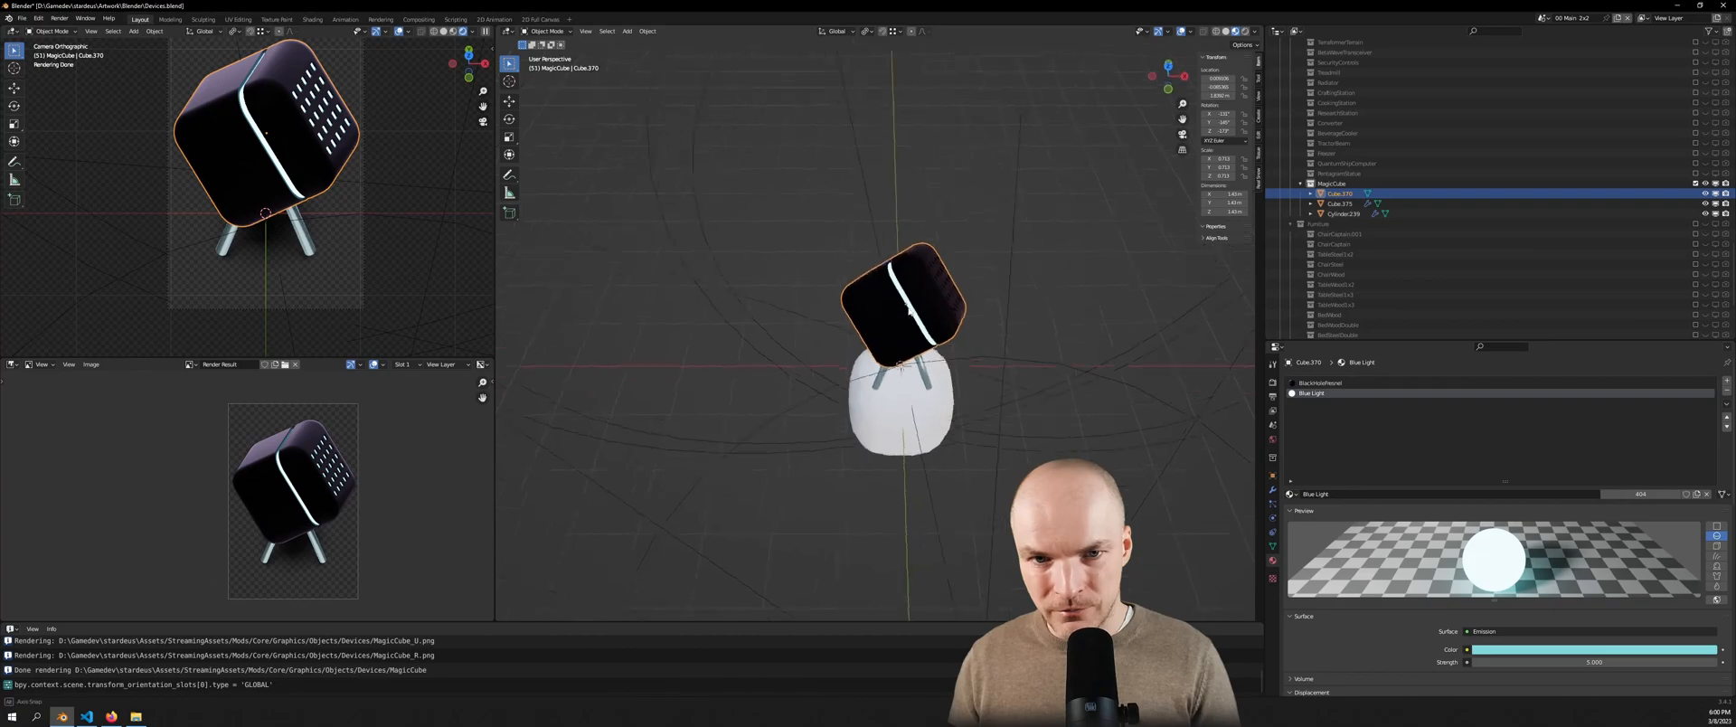
left_click(1007, 249)
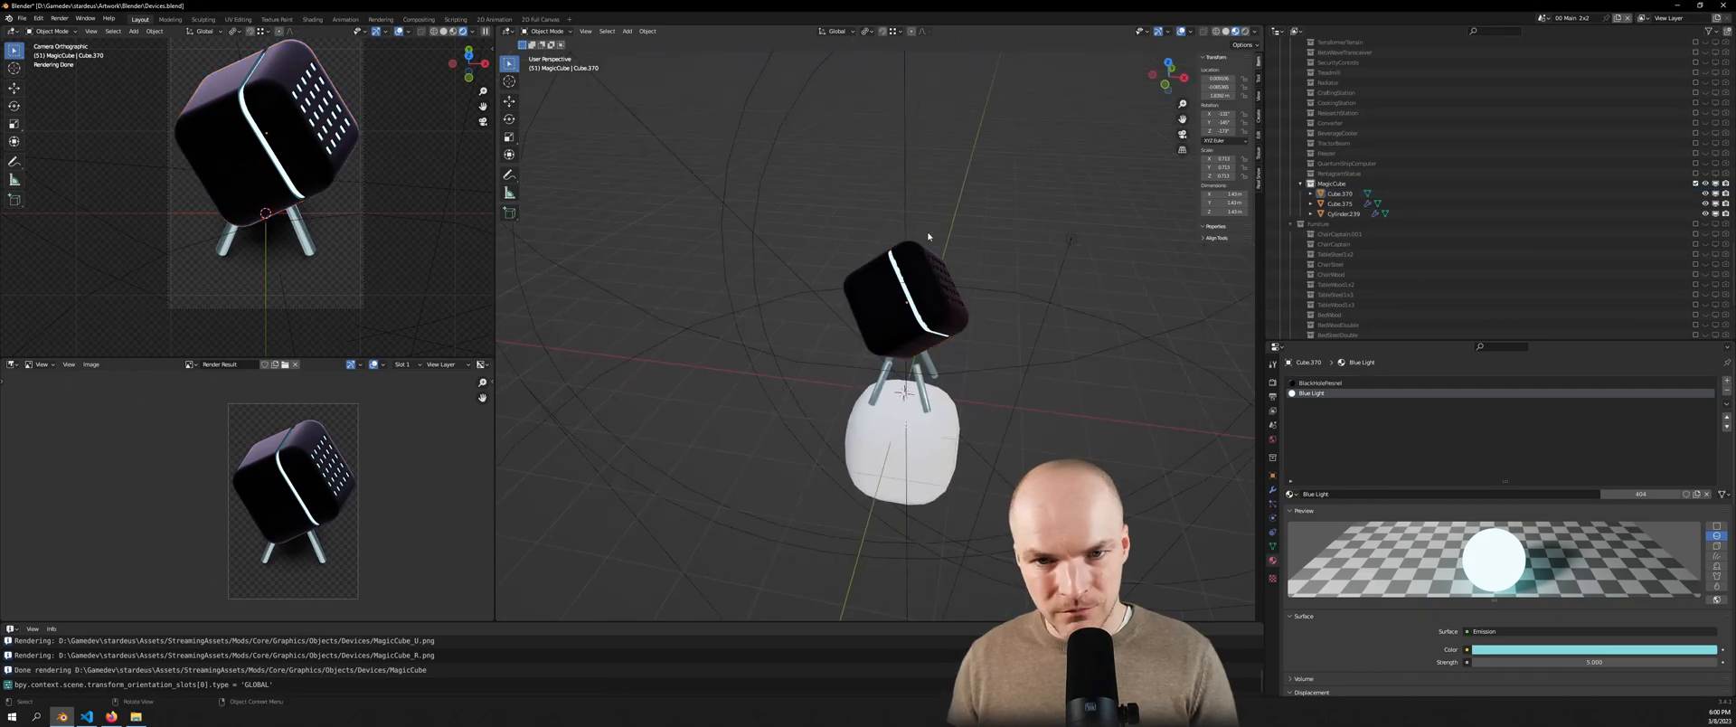
left_click(866, 32)
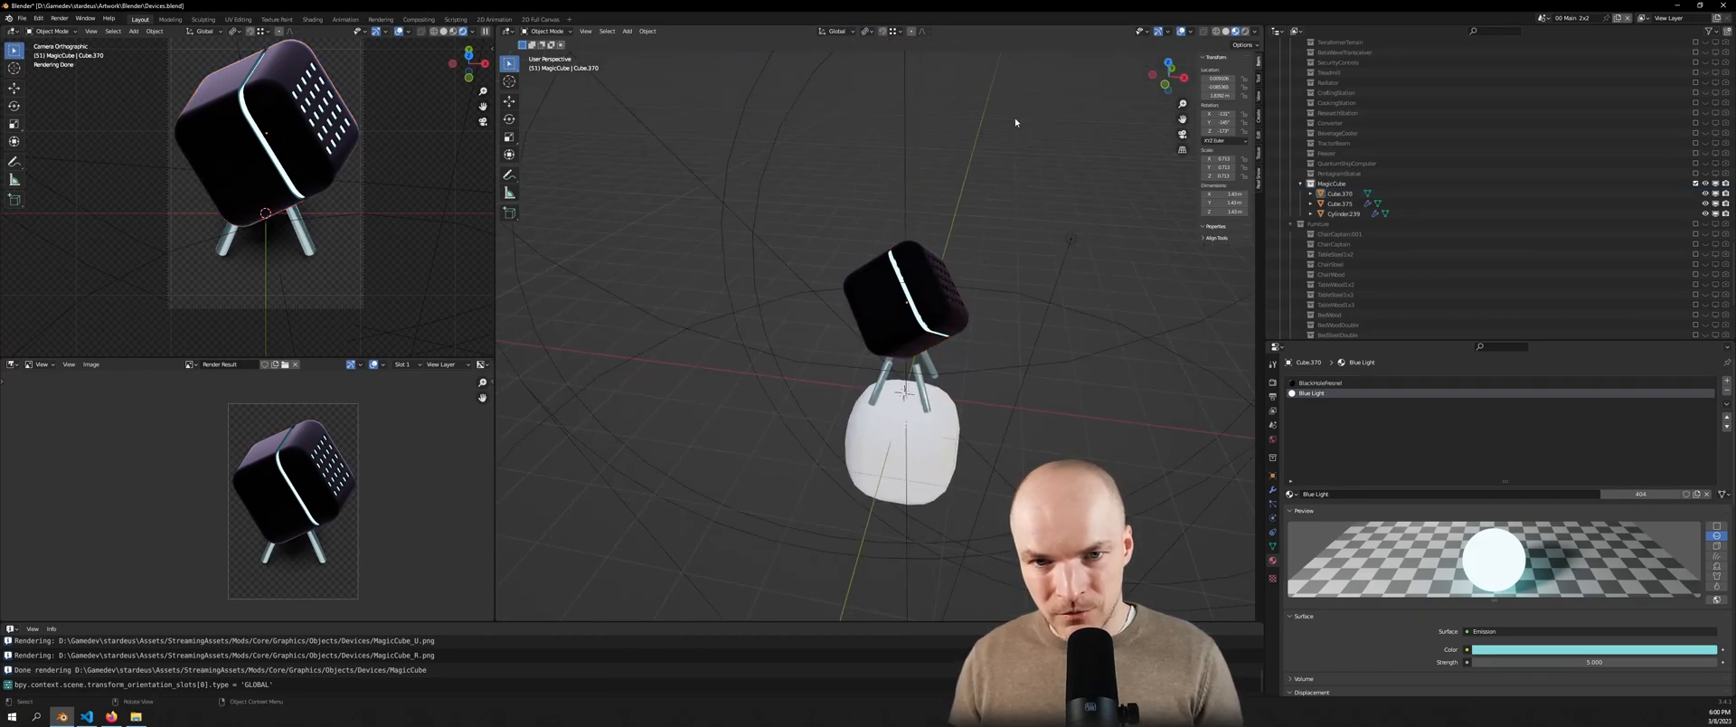
left_click(872, 55)
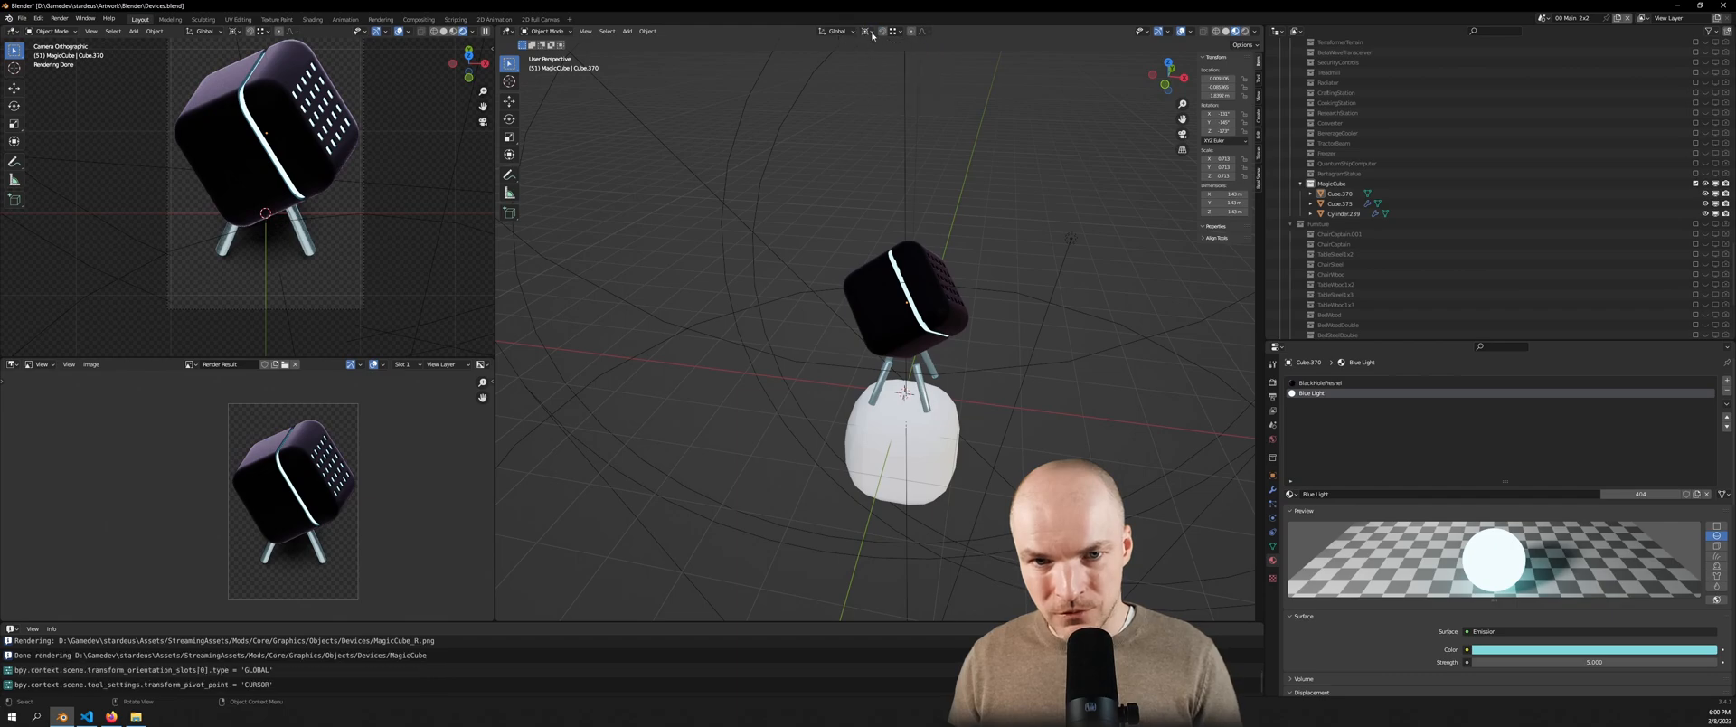
Export the MagicCube images again using the Global orientation and 3D Cursor pivot
mouse_move(1028, 222)
middle_mouse_down()
mouse_move(992, 244)
mouse_move(1027, 232)
middle_mouse_up()
scroll(1036, 235, "down", 2)
scroll(1036, 235, "up", 1)
key("F3")
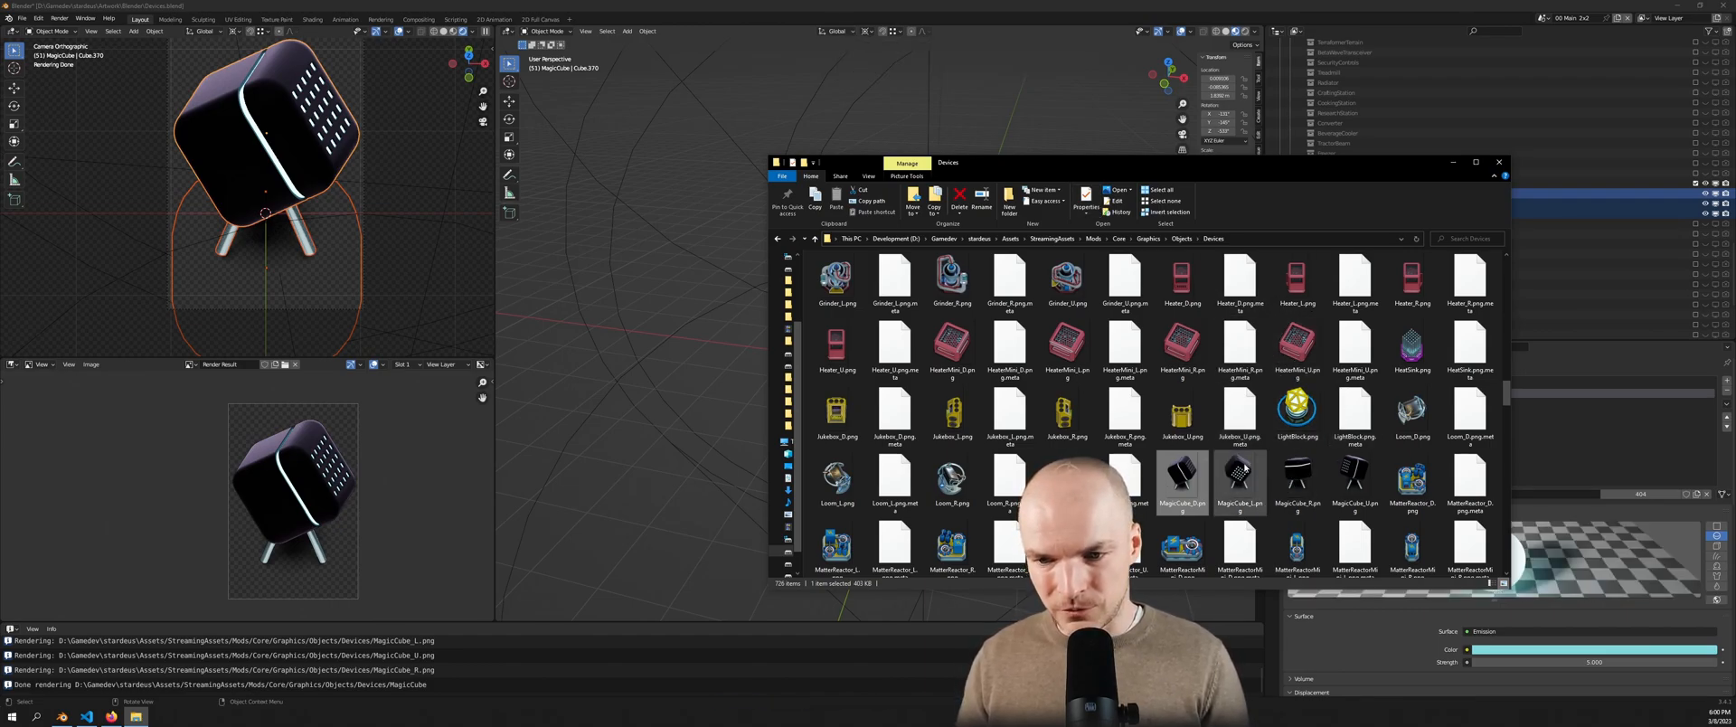
Open MagicCube_D.png from the Devices folder and examine the L, R and U views of the exported cube
double_click(1183, 474)
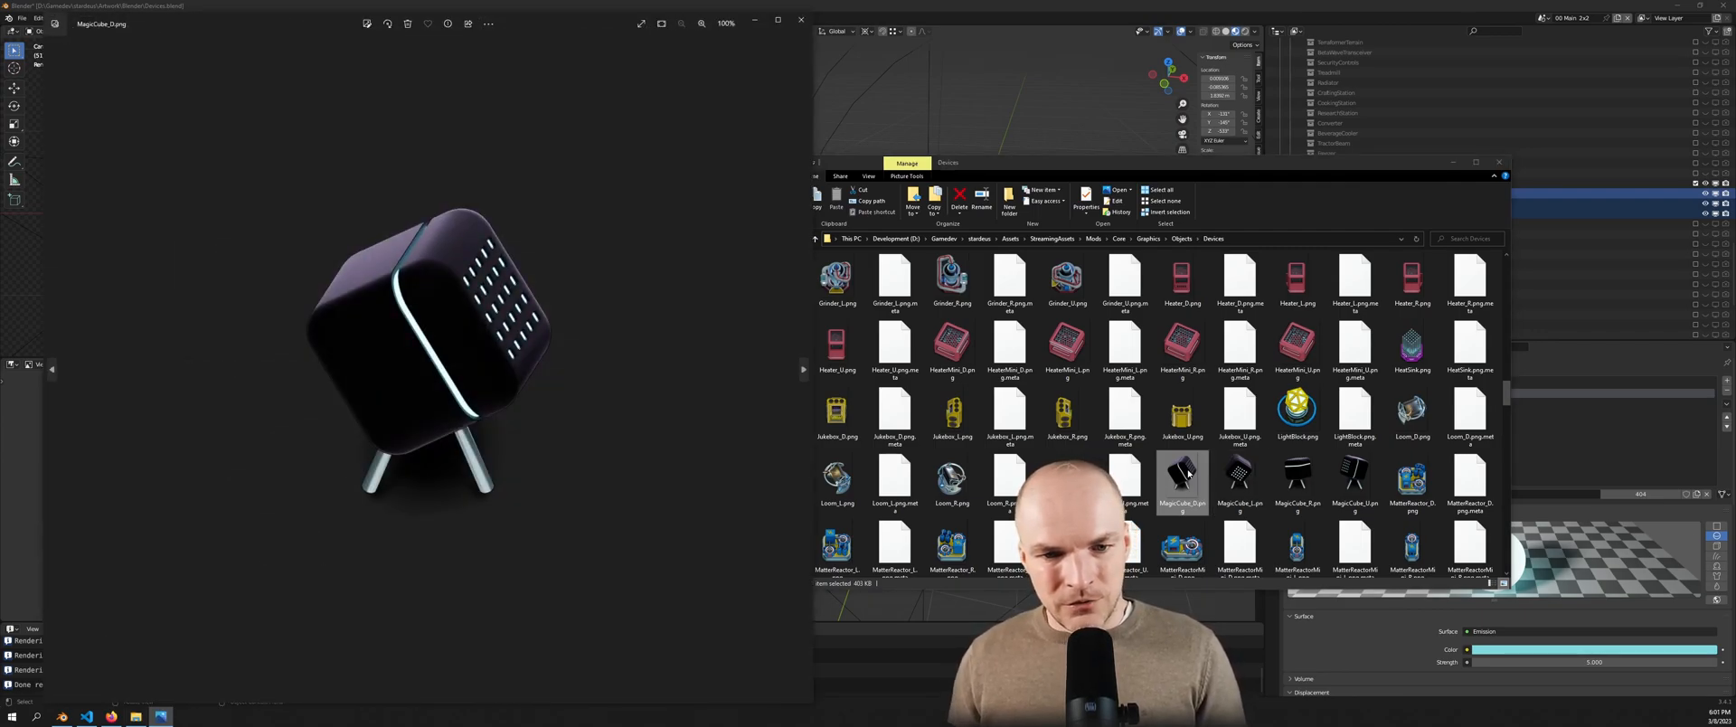
left_click(804, 370)
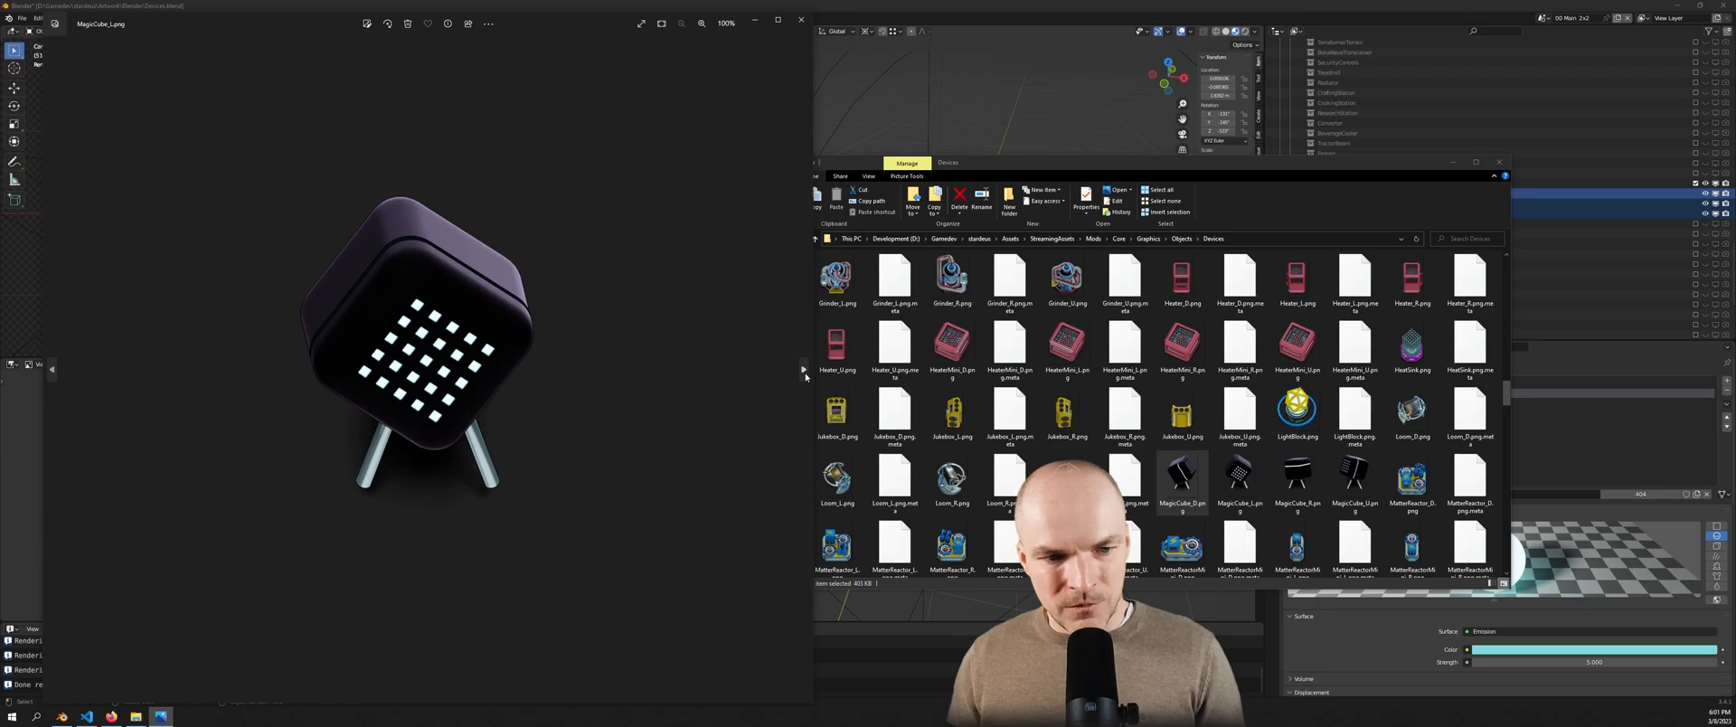
left_click(803, 369)
left_click(804, 370)
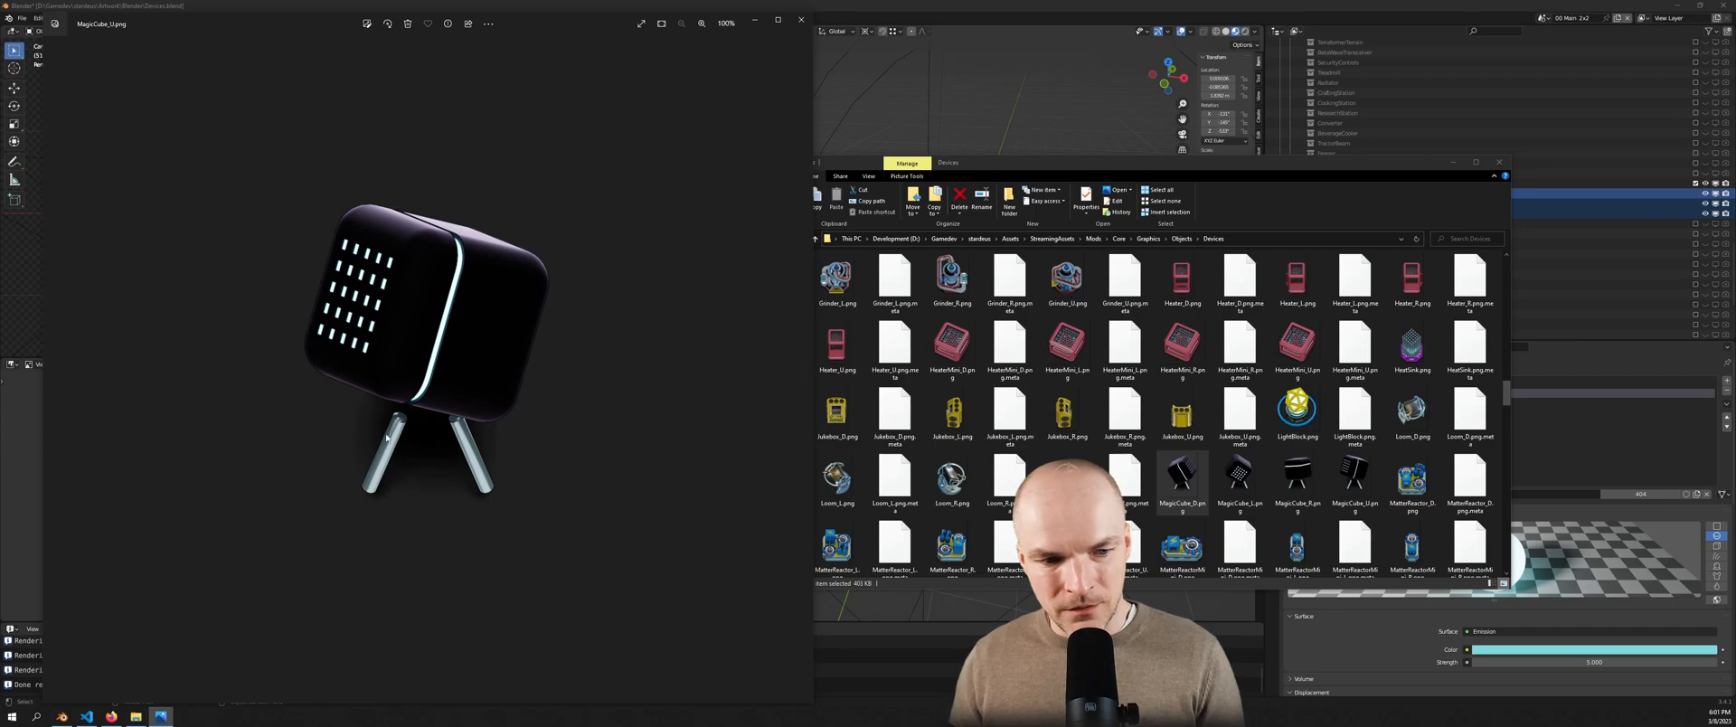
Close the exported cube image, switch to Visual Studio Code and open the Recycler.json device definition
left_click(800, 19)
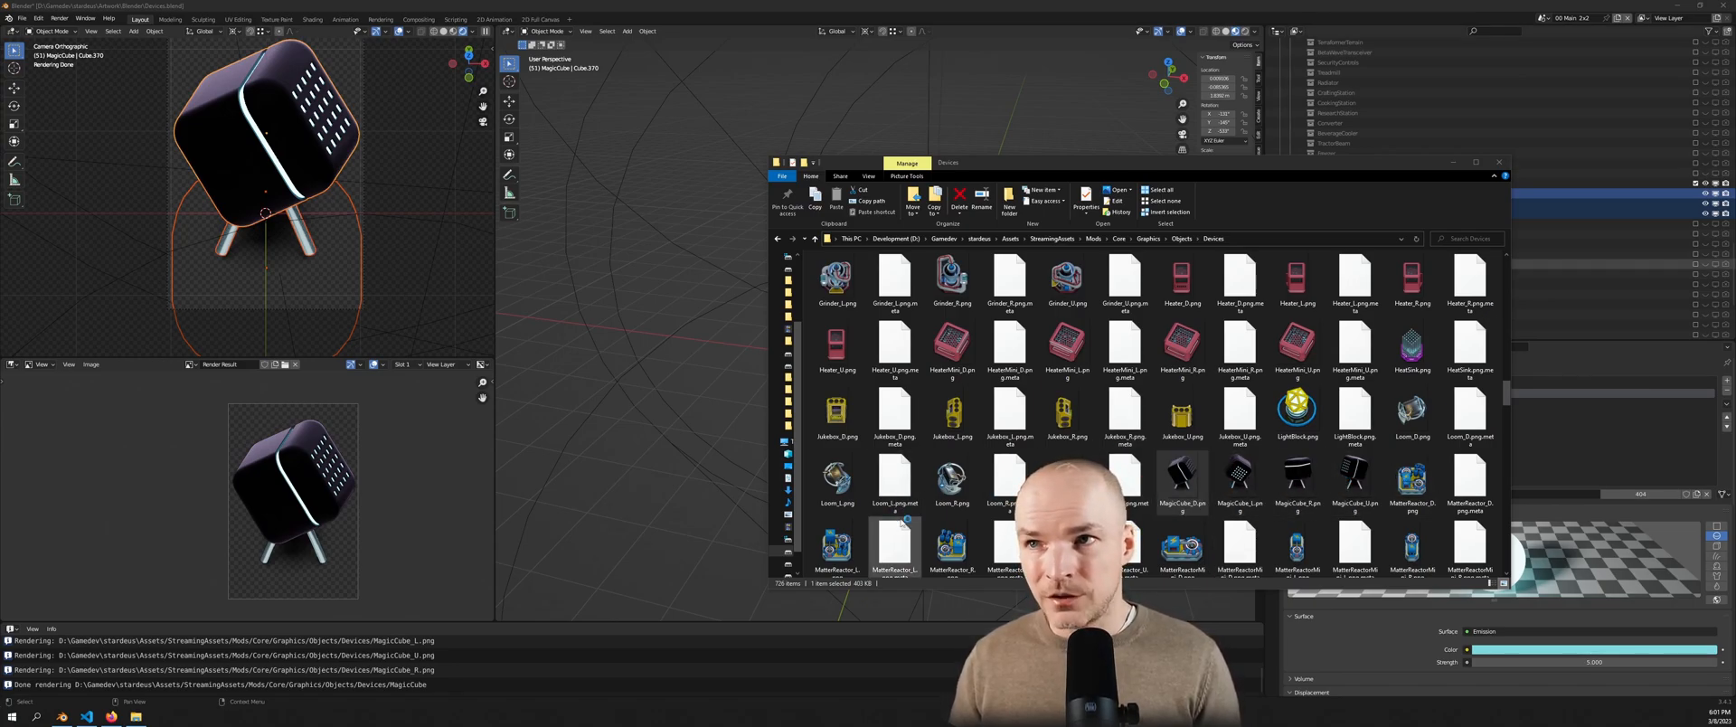
left_click(87, 717)
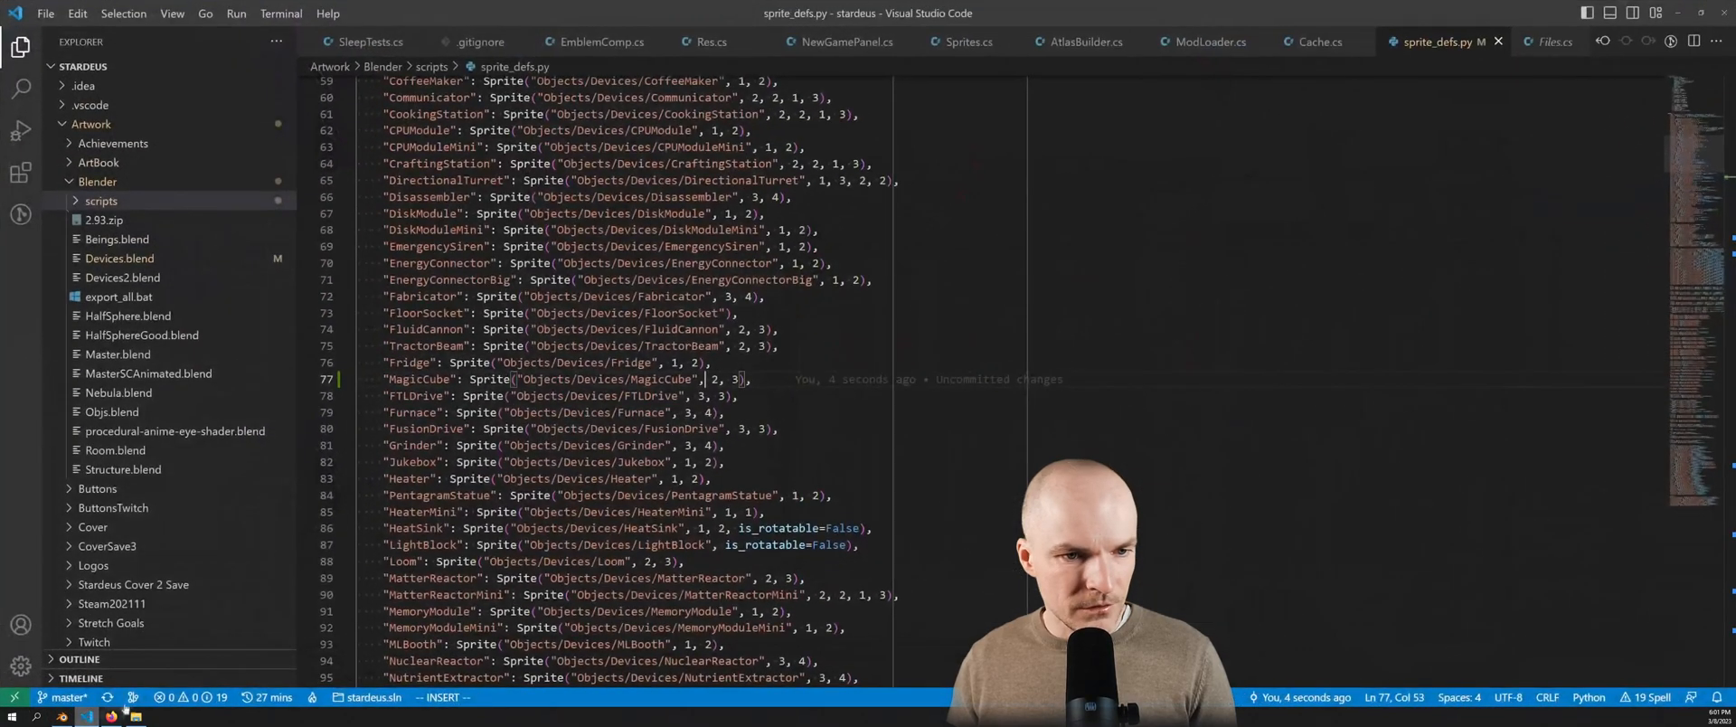
left_click(1125, 394)
key("Escape")
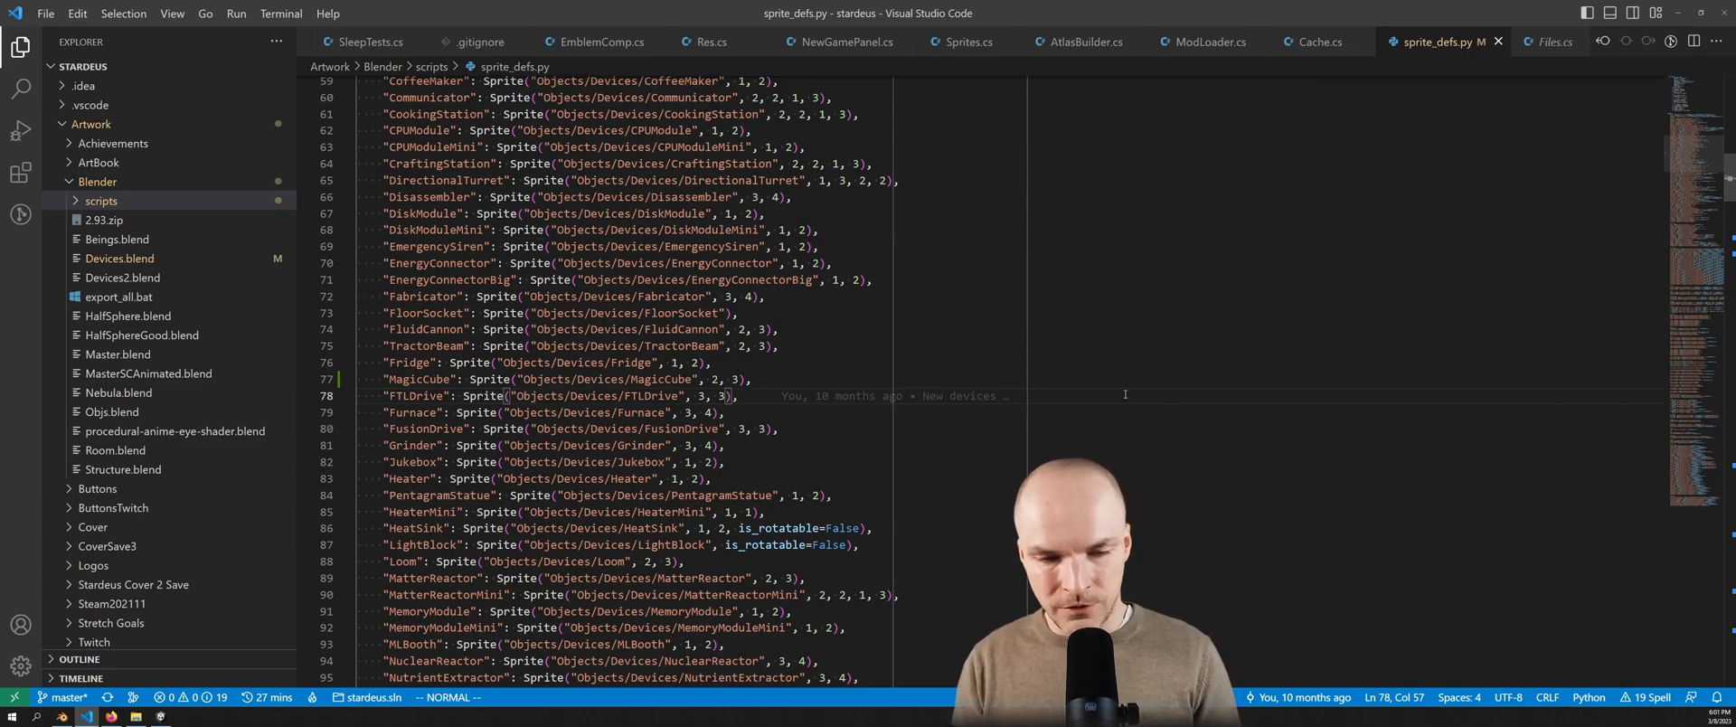
key("ctrl+p")
type("recycer")
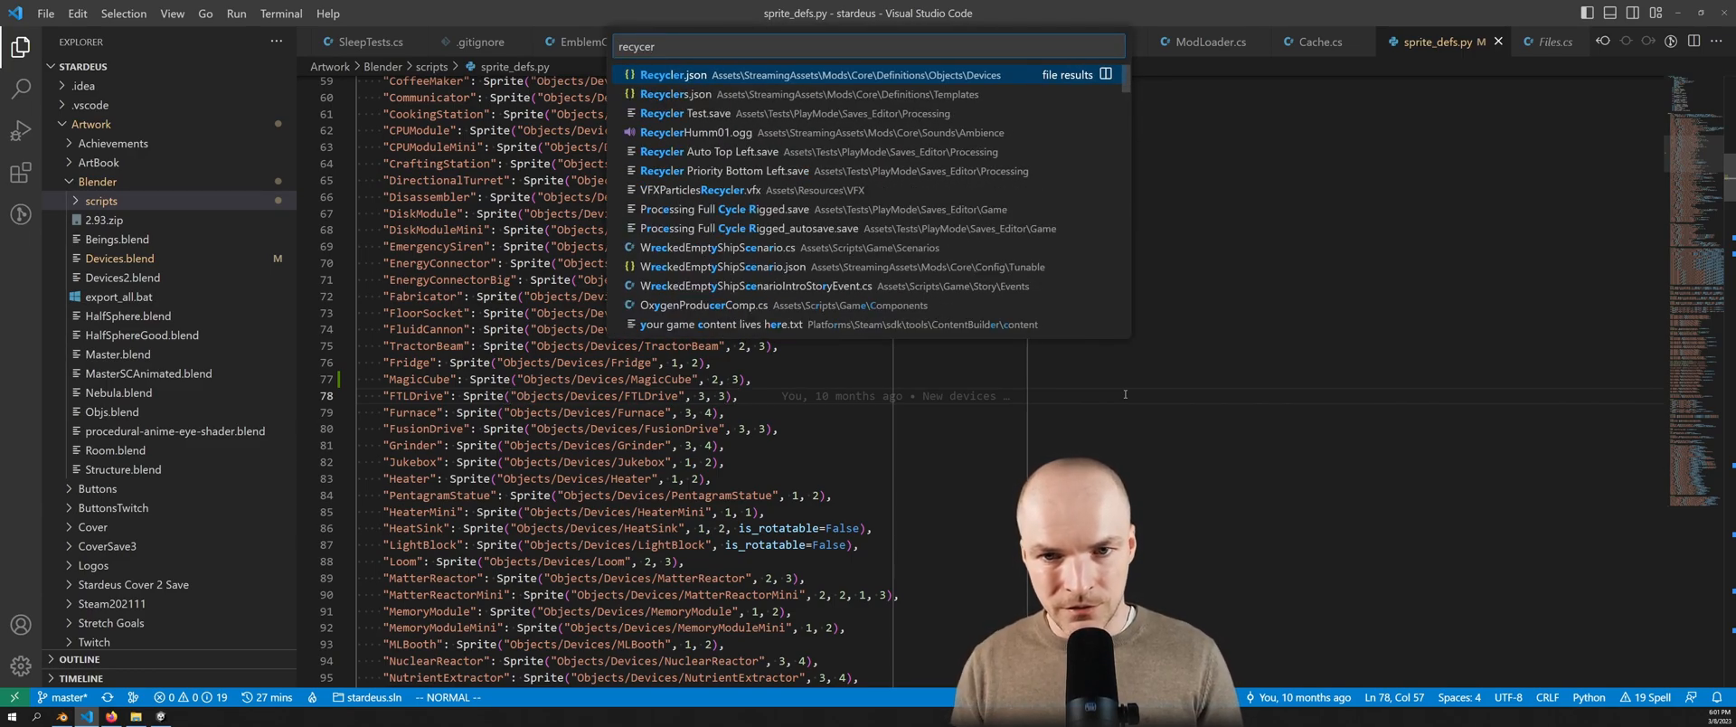
key("Return")
scroll(627, 472, "down", 3)
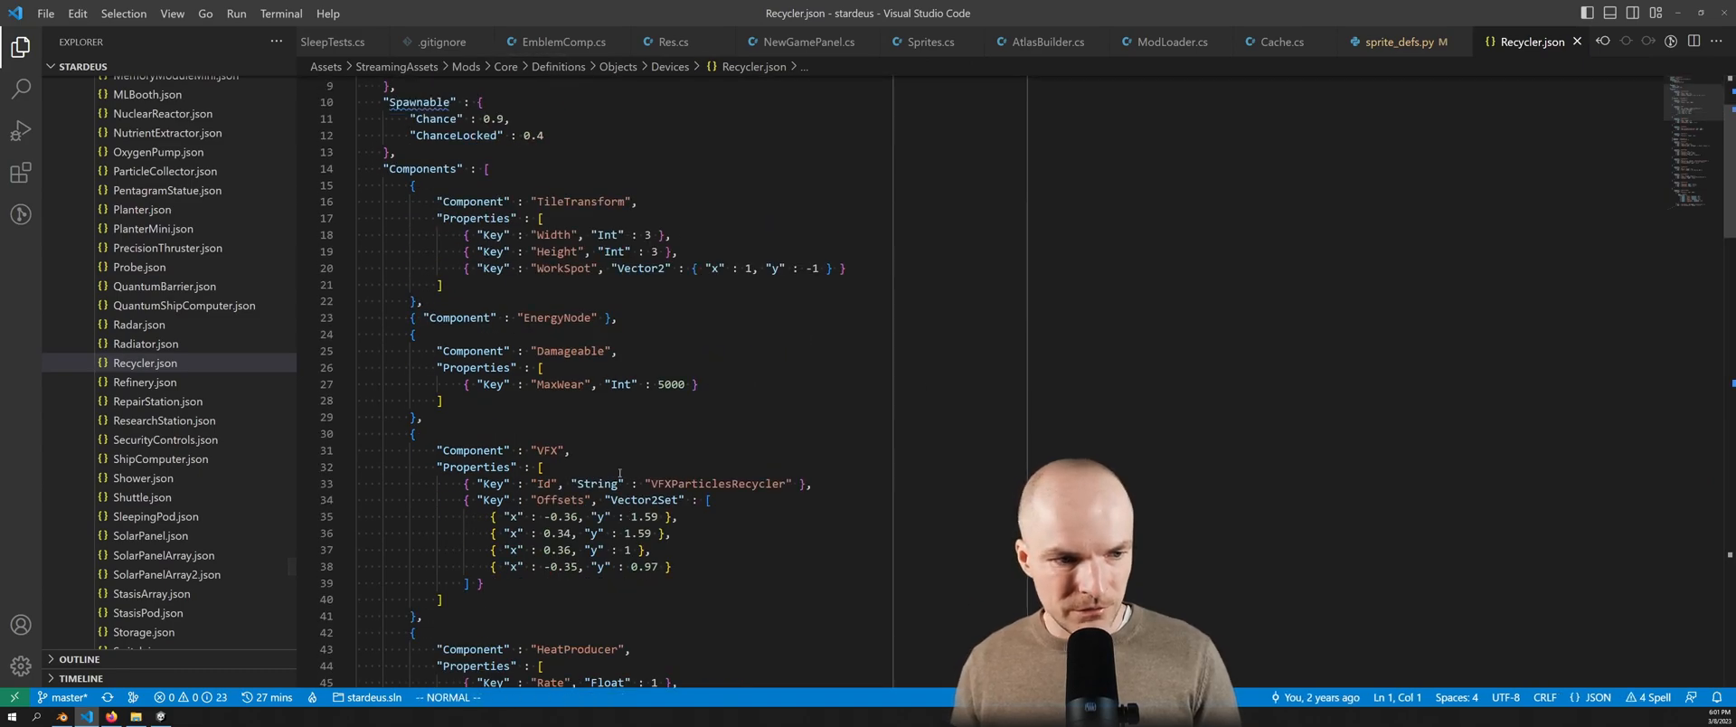
Duplicate Recycler.json within the Devices definitions folder and name the copy MagicCube.json
left_click(161, 345)
left_click(163, 362)
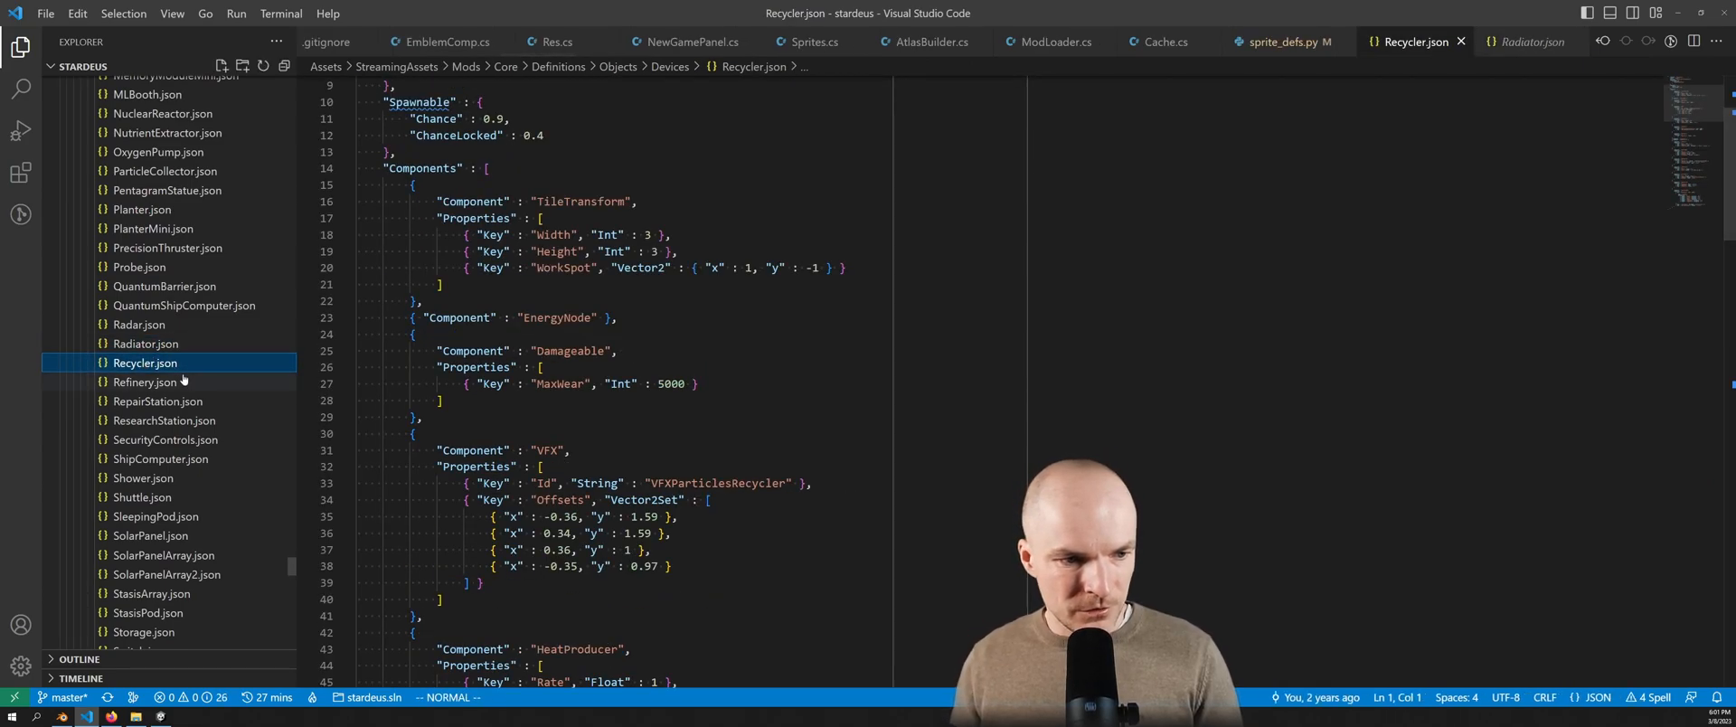
key("ctrl+c")
key("ctrl+v")
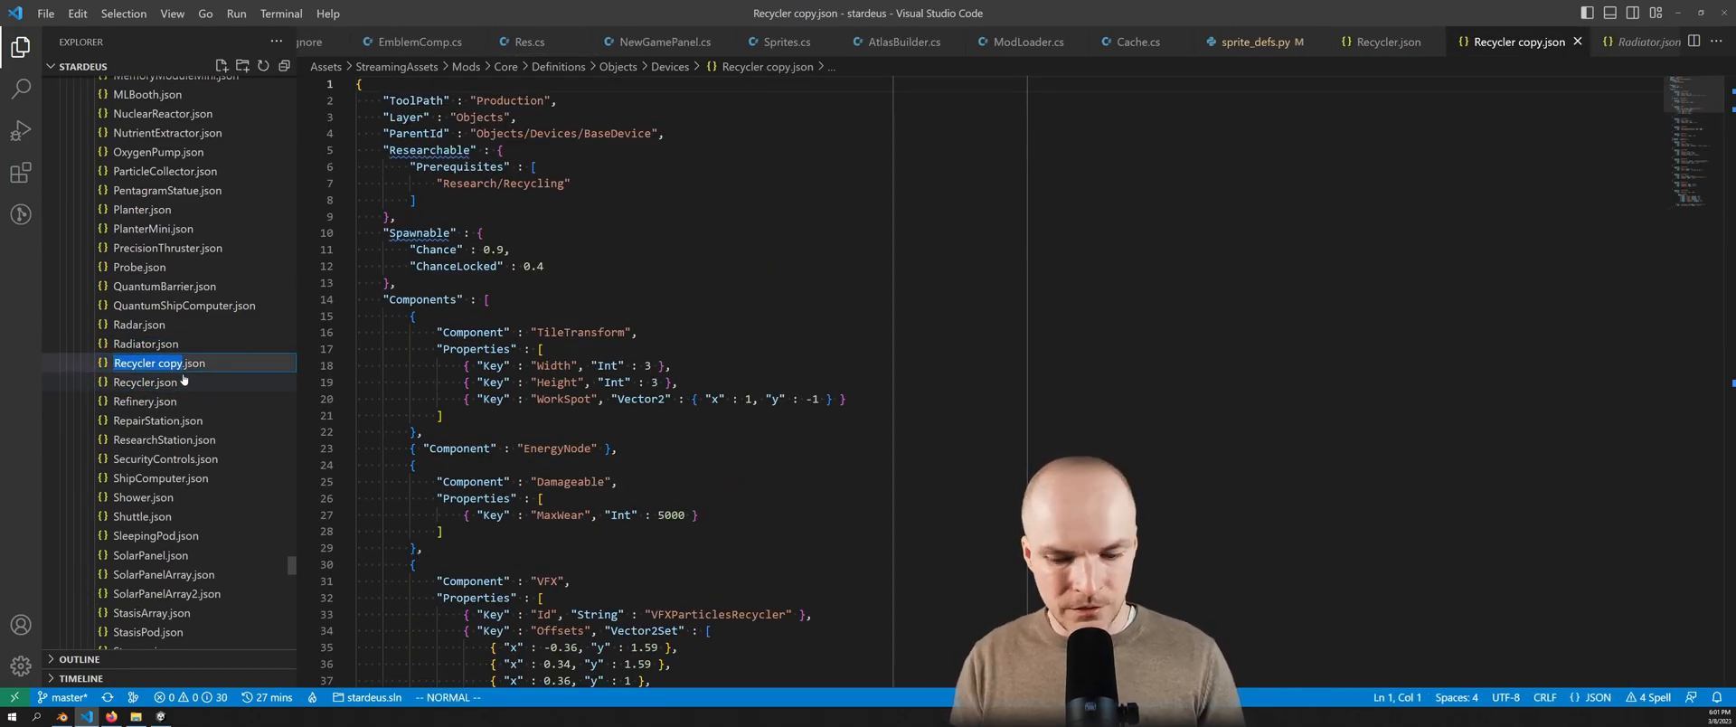
type("MagicCube")
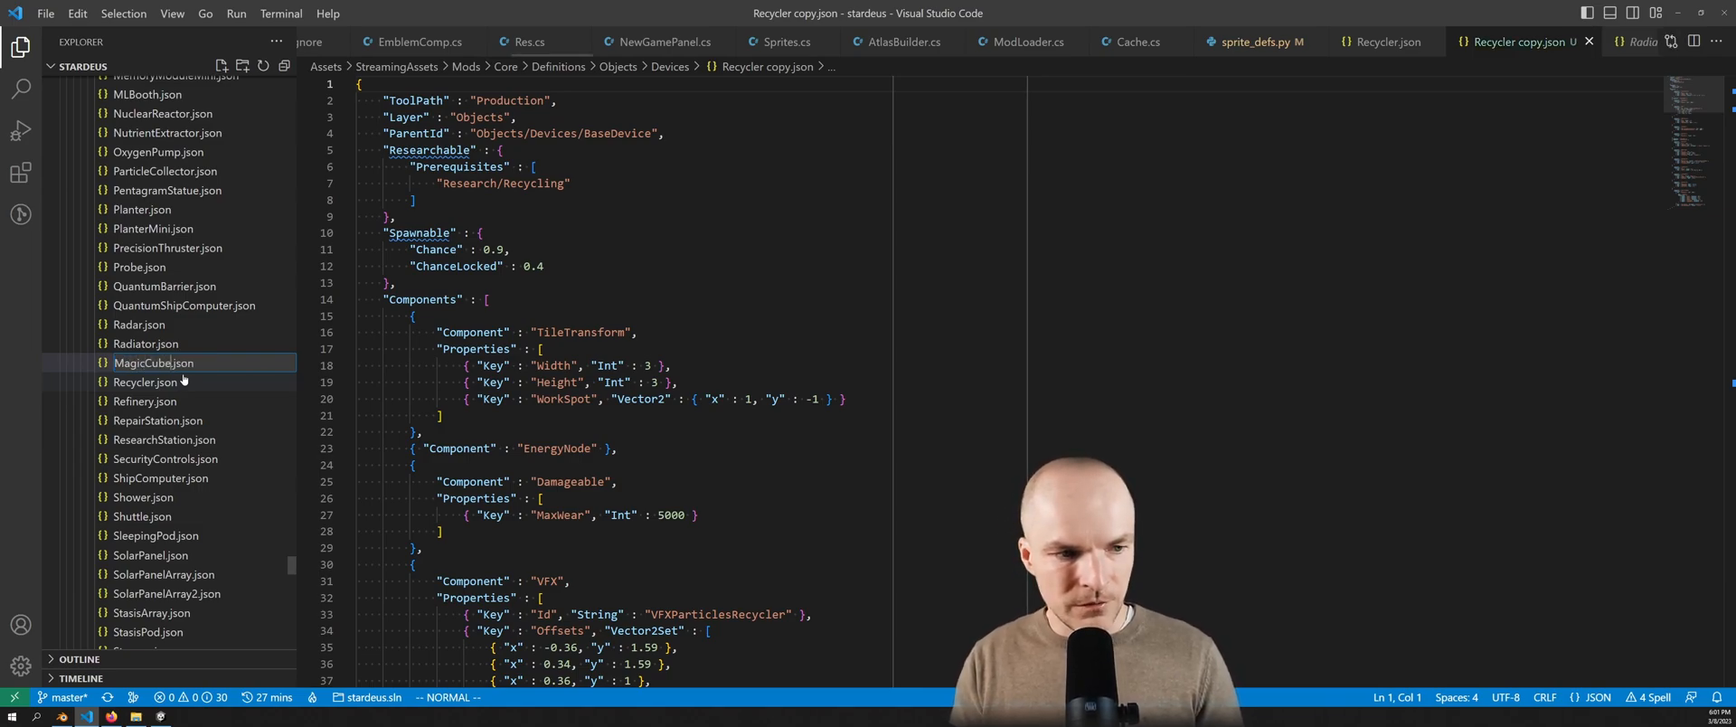
key("Return")
Set the TileTransform Width and Height to 2 in MagicCube.json and save the file
left_click(529, 183)
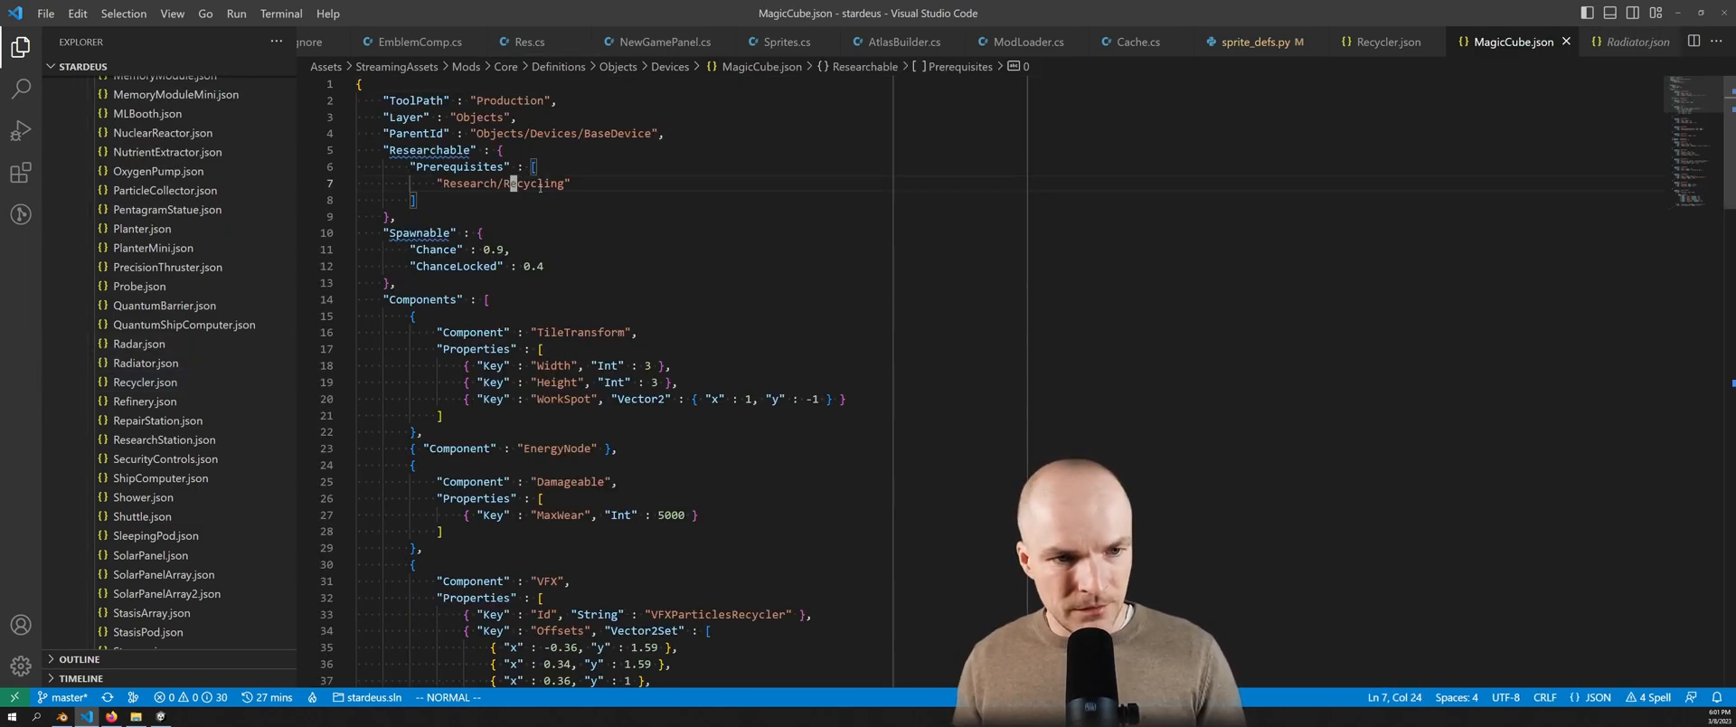
key("h")
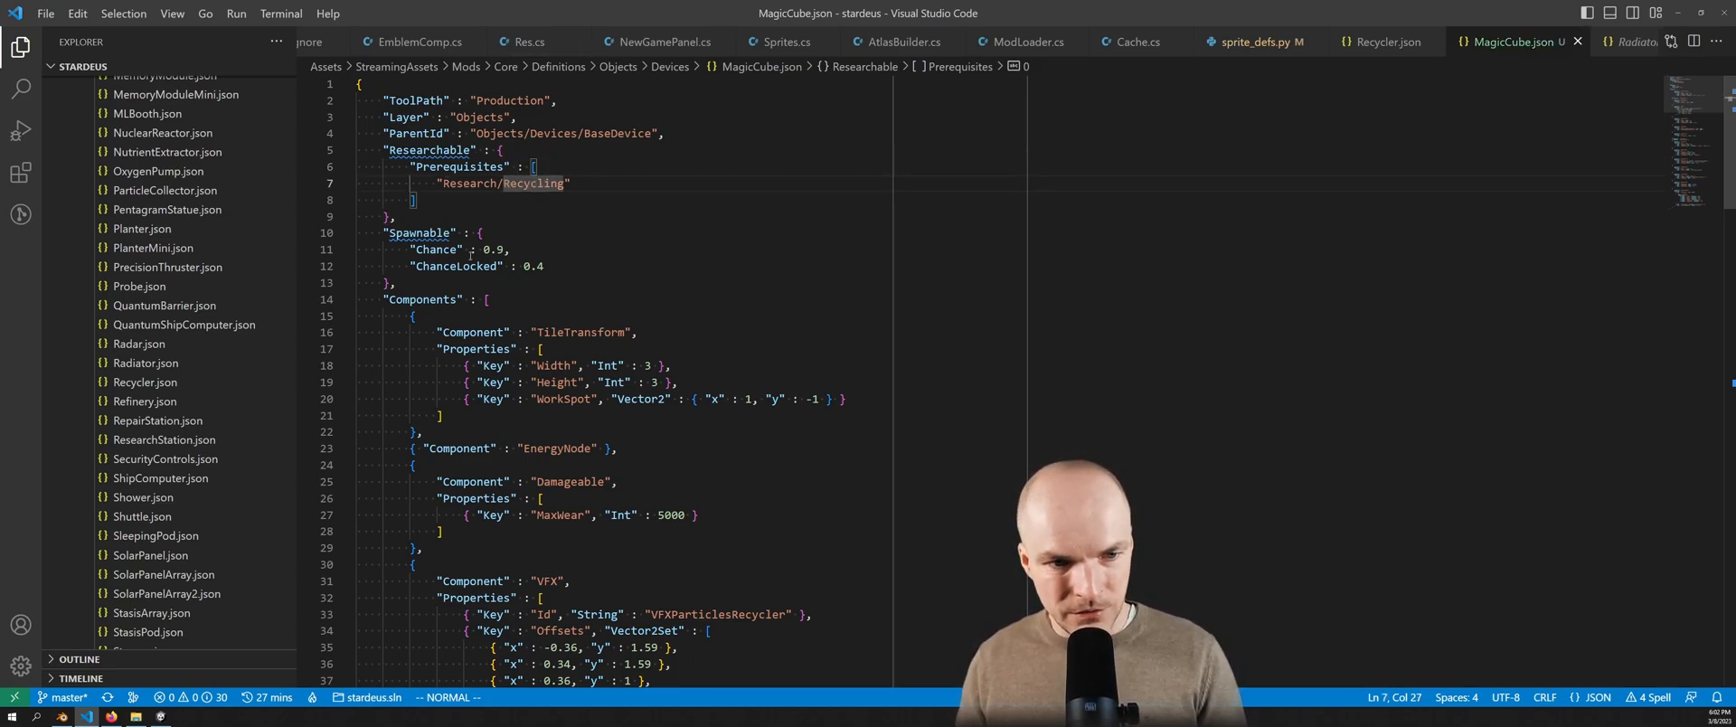
scroll(583, 366, "down", 3)
left_click(640, 236)
type("s2")
key("Escape")
type("jls2")
key("ctrl+s")
Examine the WorkSpot, EnergyNode and Damageable entries of the MagicCube definition
key("Escape")
key("j")
key("w")
key("w")
key("w")
key("w")
key("w")
key("w")
key("w")
key("w")
key("l")
key("b")
key("b")
key("j")
key("j")
key("h")
key("j")
key("k")
key("k")
key("k")
key("l")
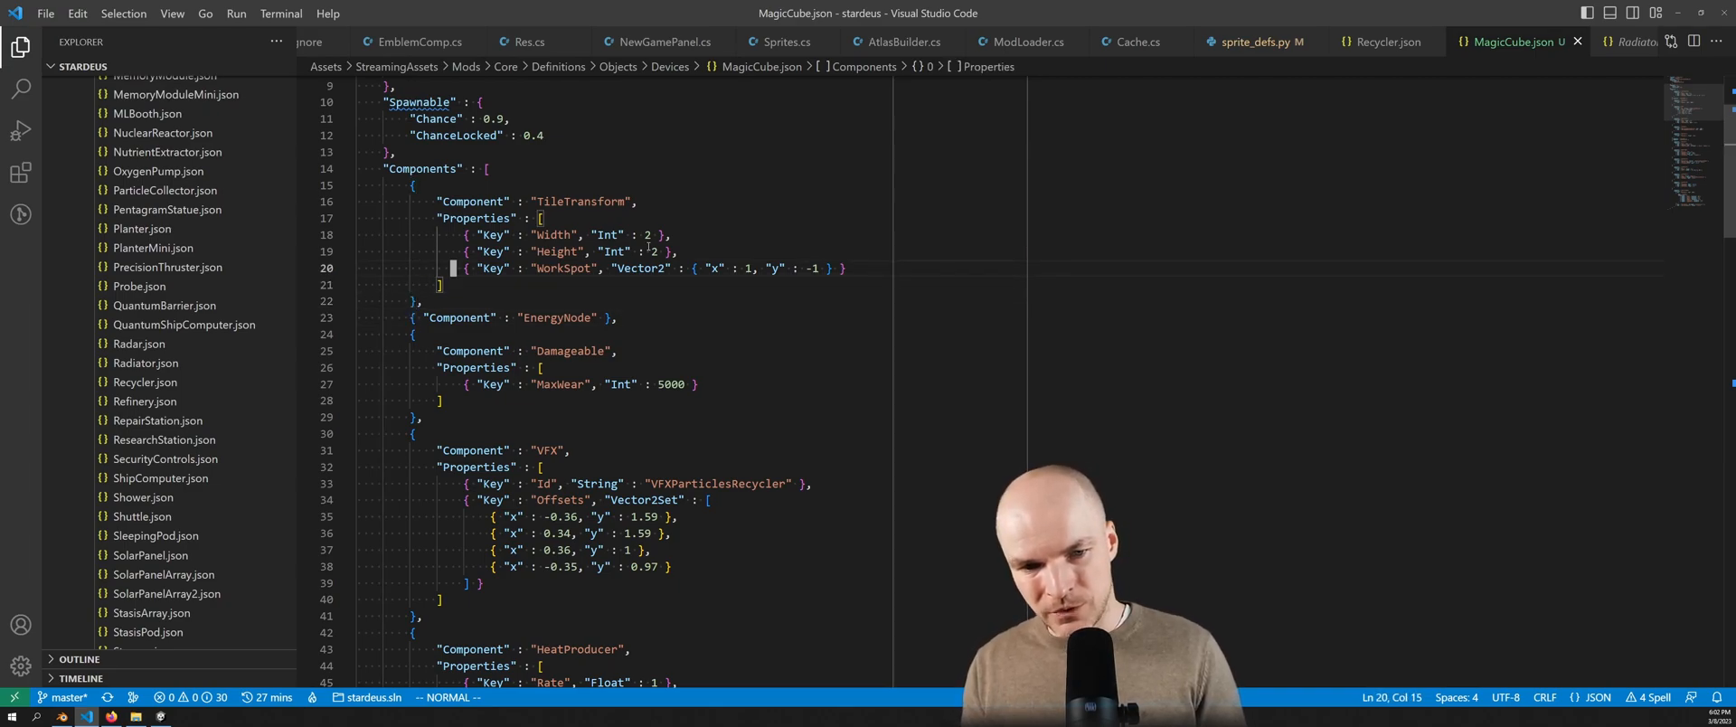
key("j")
key("j")
key("j")
key("j")
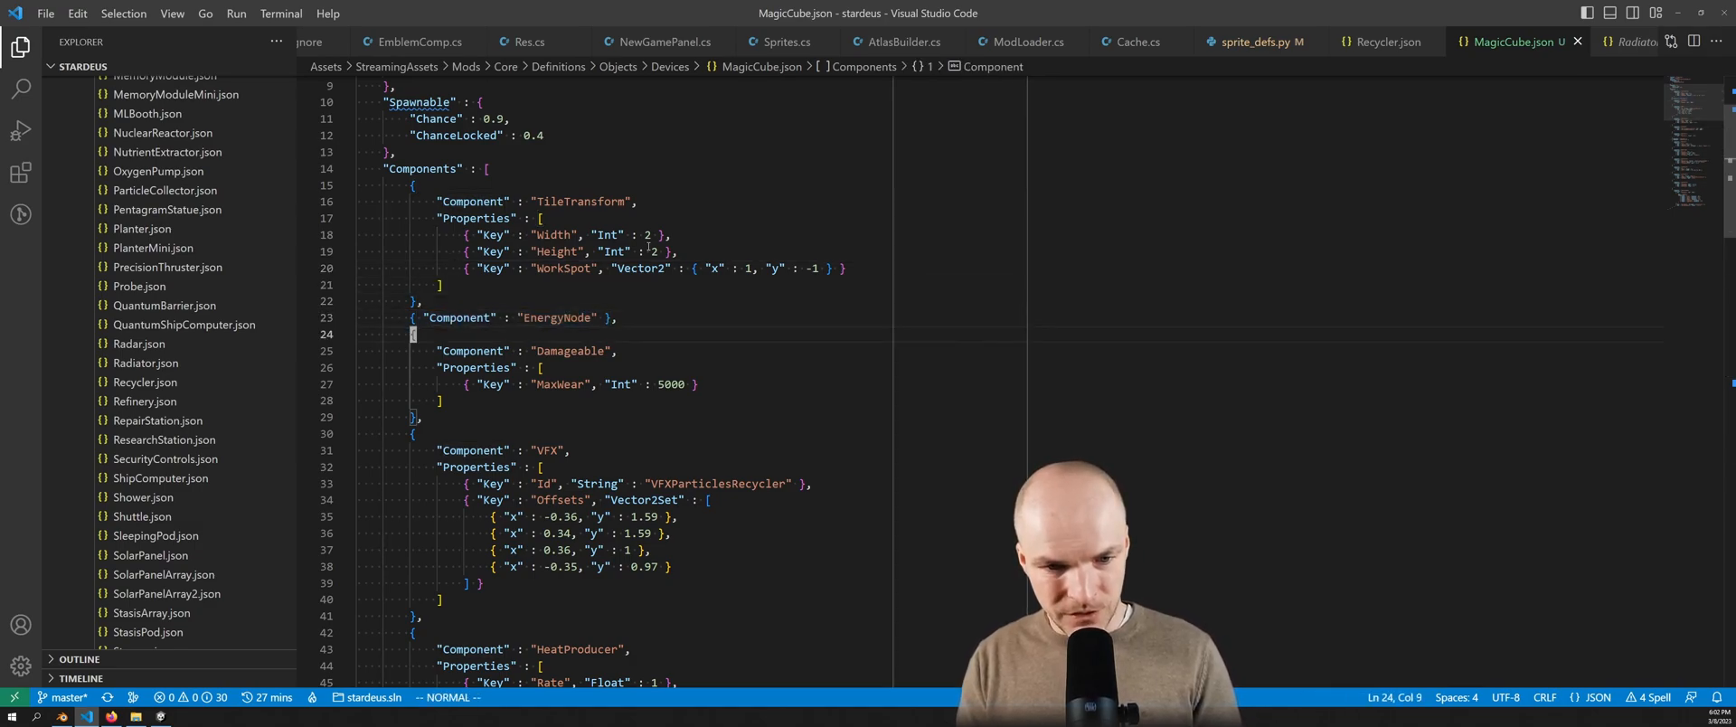
key("j")
scroll(610, 326, "down", 2)
left_click(672, 298)
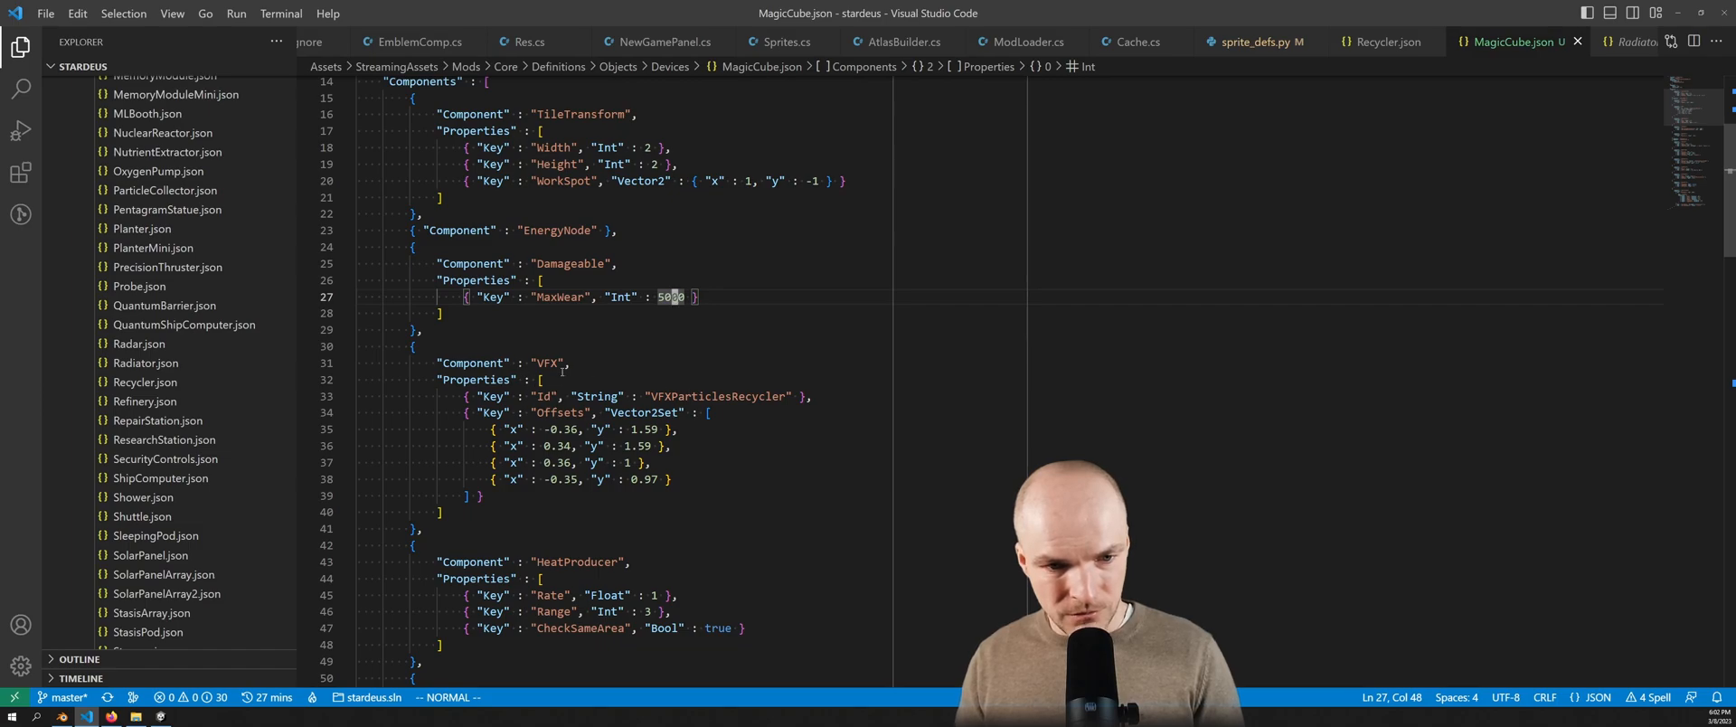
Delete the whole VFX component block, including its particle id and offsets, from MagicCube.json
left_click(435, 342)
key("shift+v")
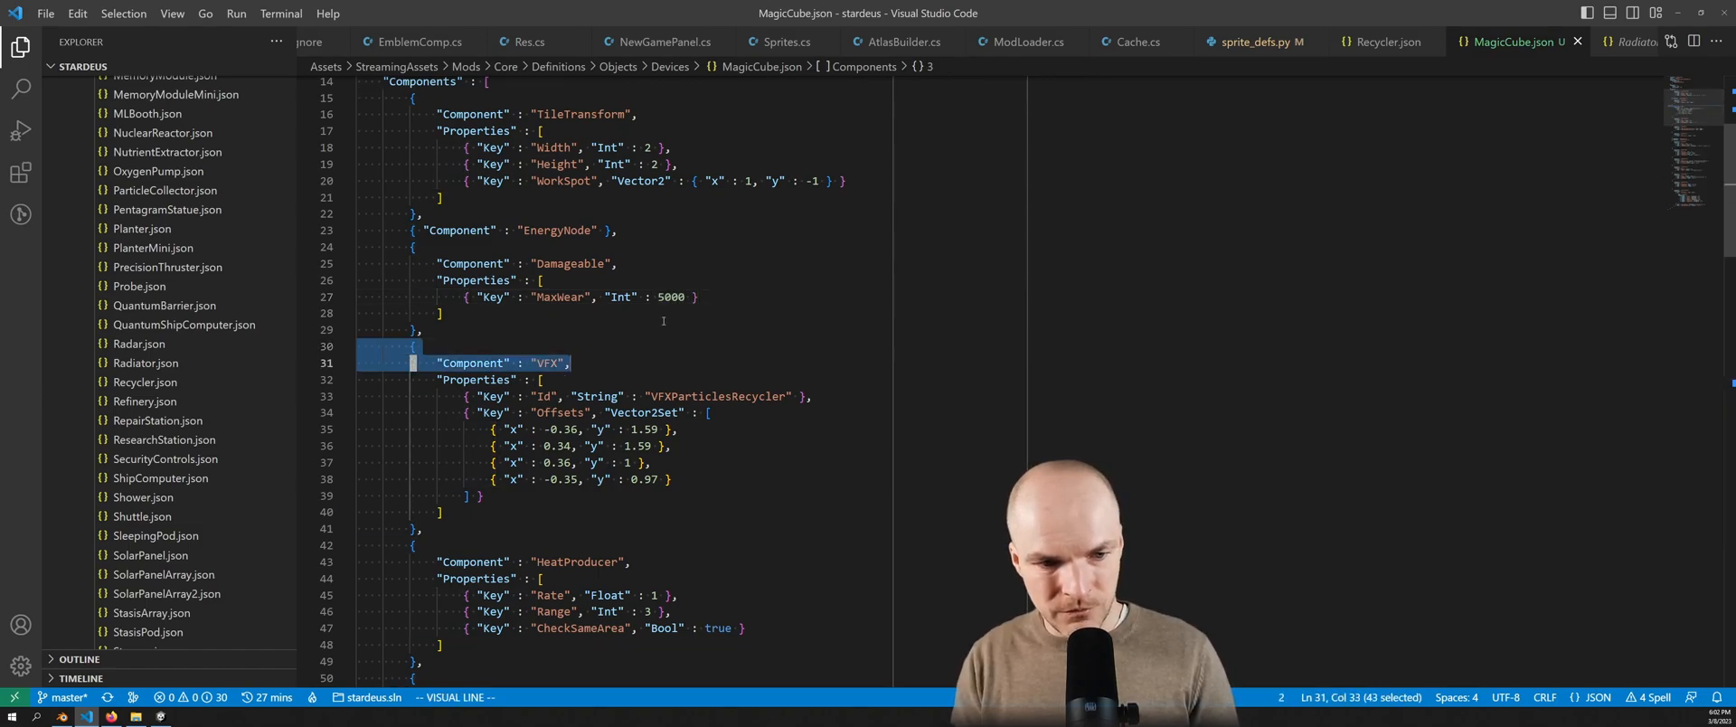
key("j")
key("j")
key("j")
key("j")
key("j")
key("j")
key("j")
key("j")
key("j")
key("j")
key("j")
key("d")
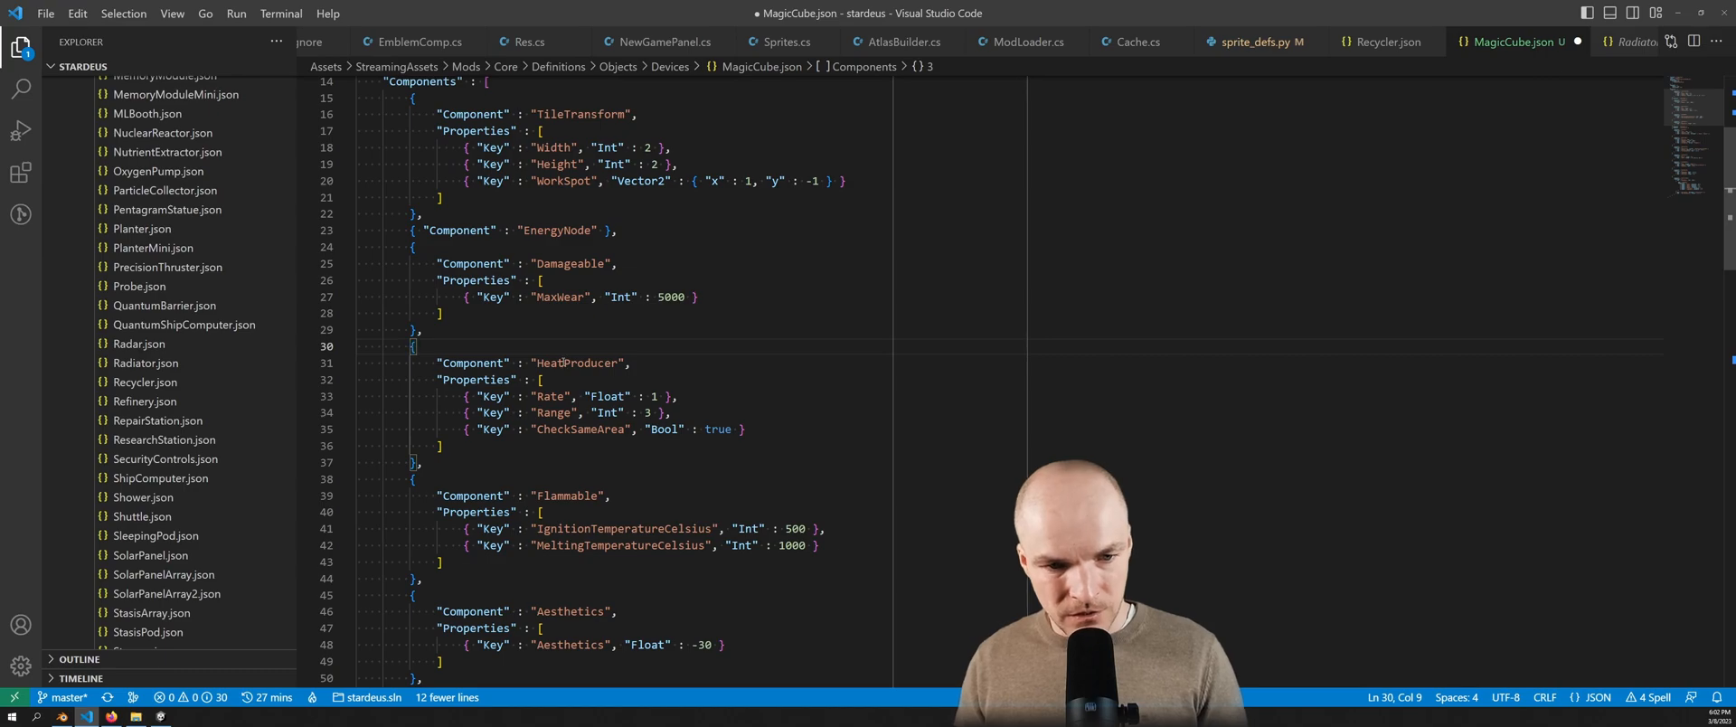
Delete the HeatProducer component block from MagicCube.json
key("shift+v")
key("j")
key("j")
key("j")
key("j")
key("j")
key("j")
key("j")
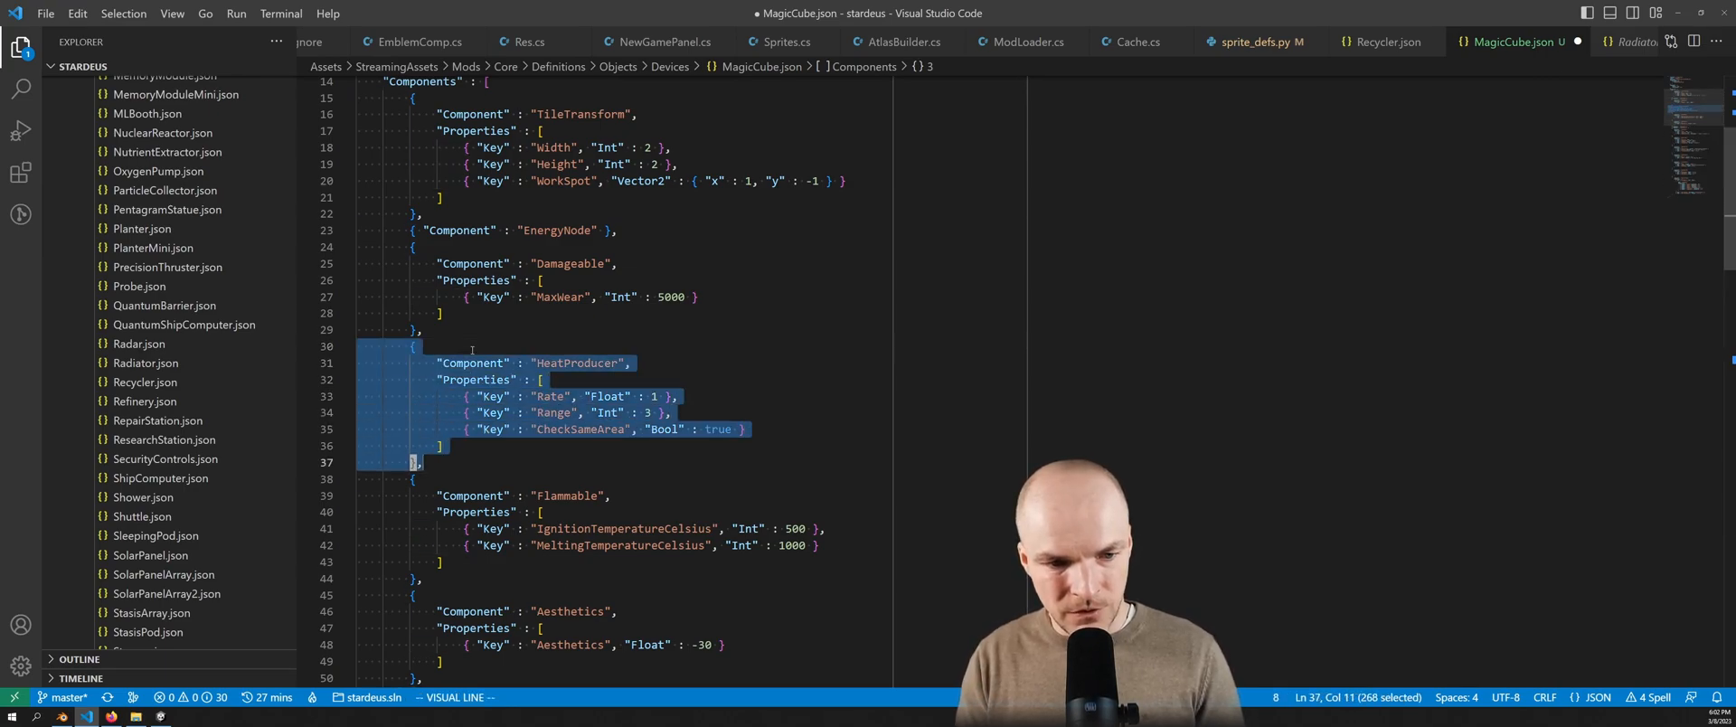
key("d")
Set the Float value of the Aesthetics component to 10
scroll(618, 404, "down", 4)
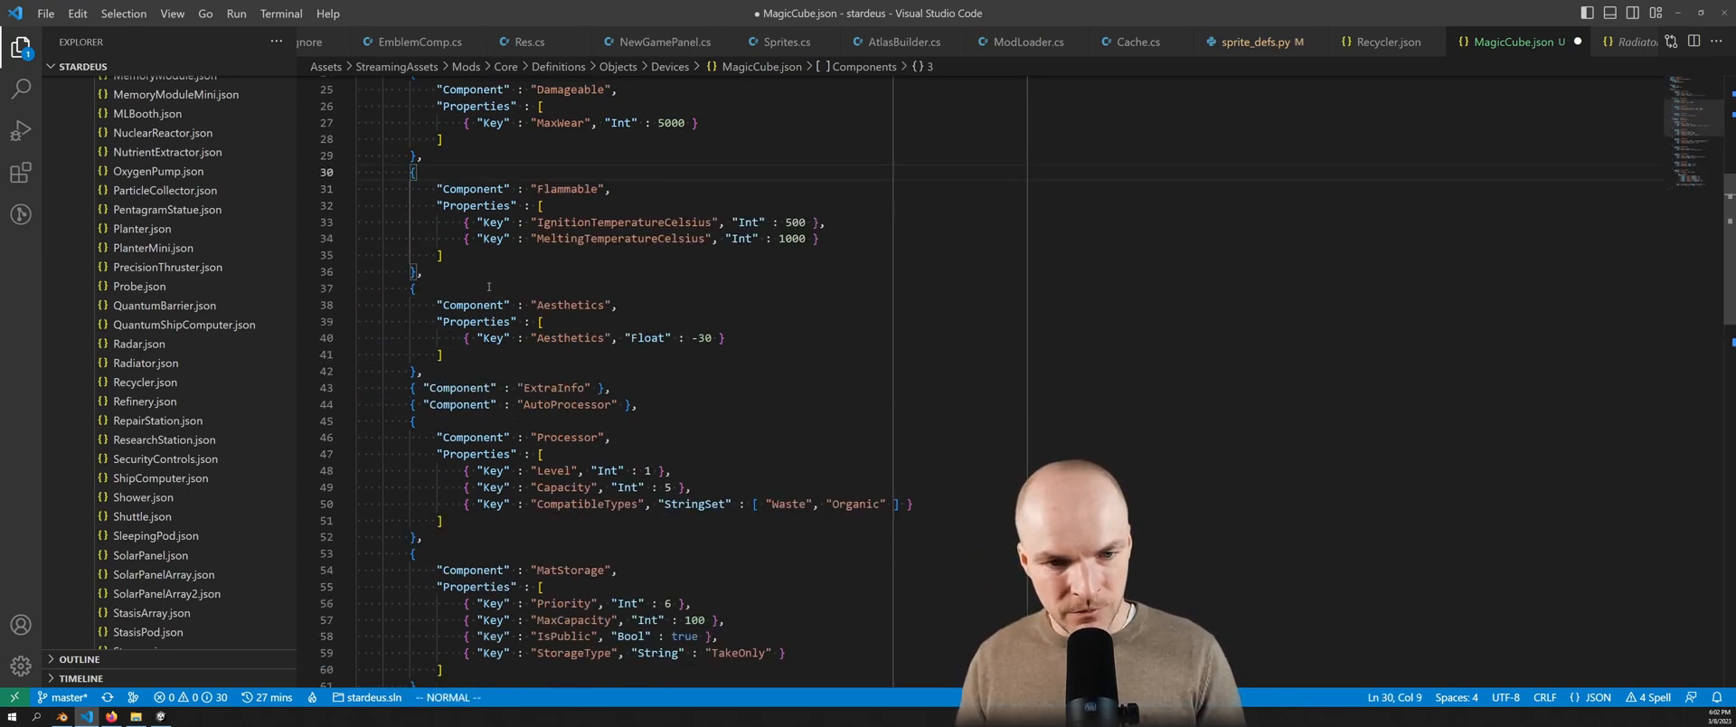
left_click(694, 338)
key("s")
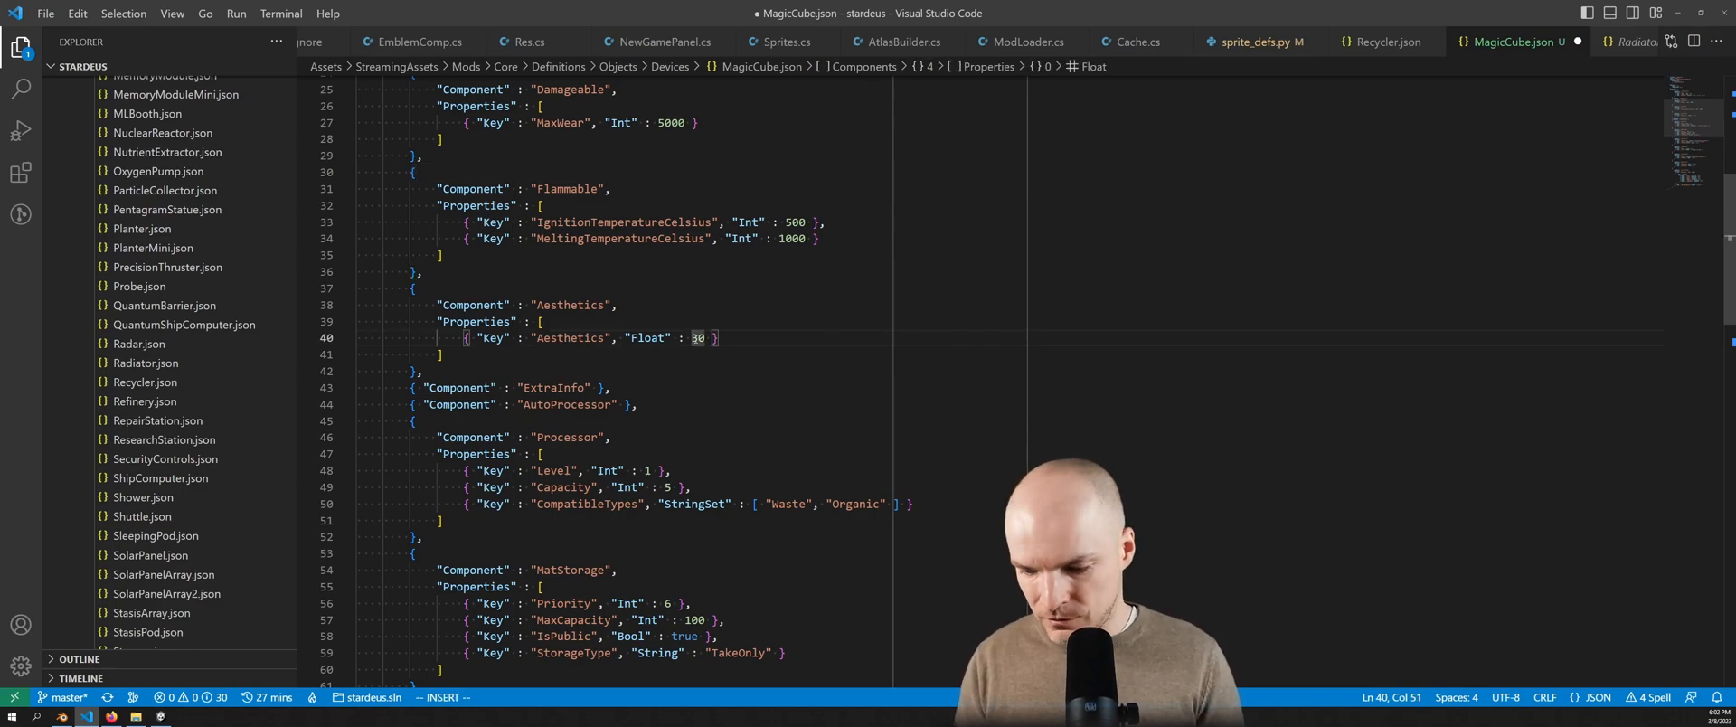
key("Delete")
key("Delete")
type("2")
type("1")
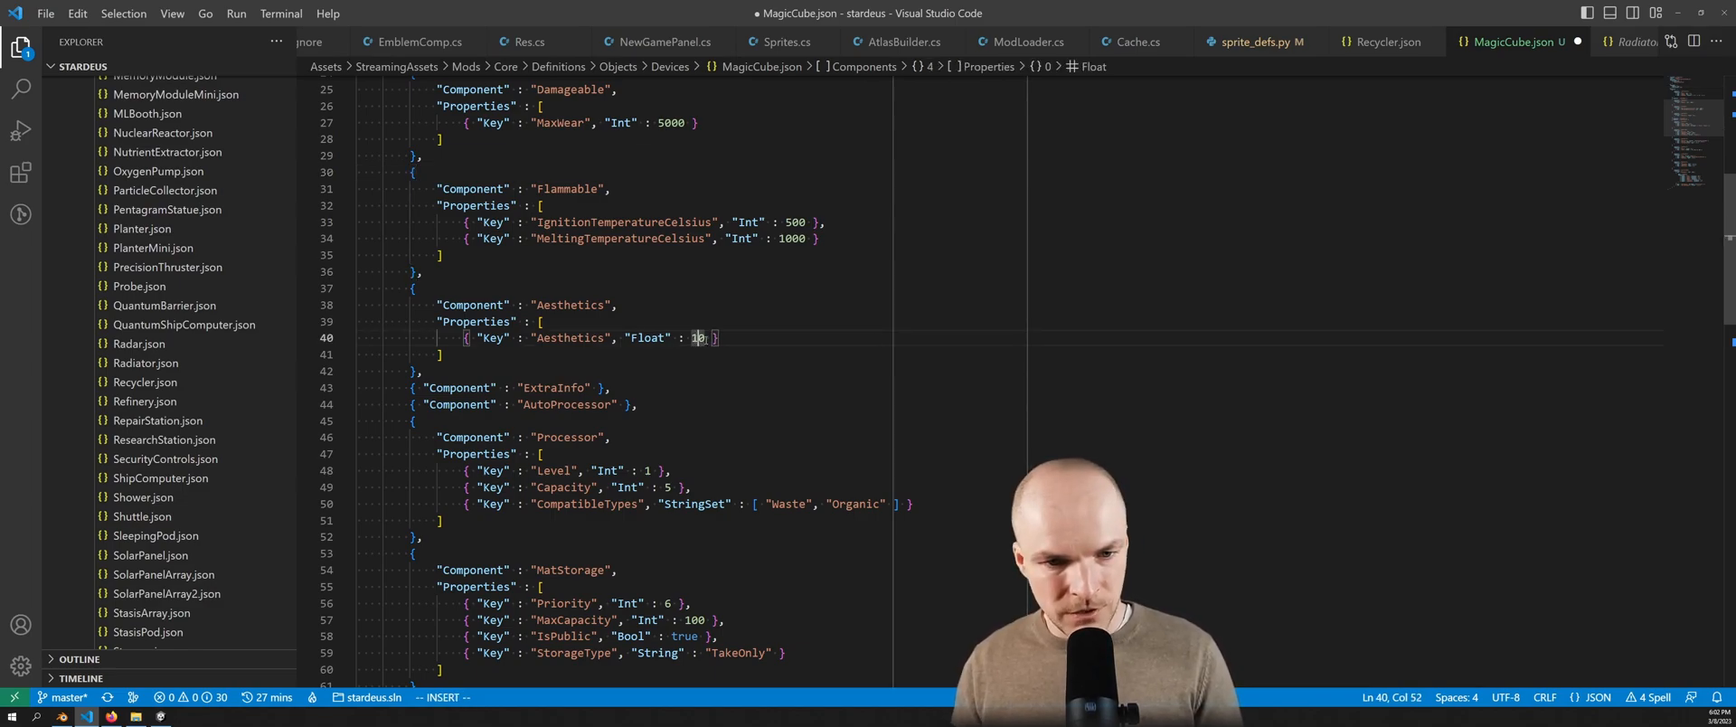
Delete the ExtraInfo and AutoProcessor component lines below the Aesthetics block
scroll(581, 348, "down", 2)
left_click(627, 287)
key("Escape")
key("j")
key("d")
key("d")
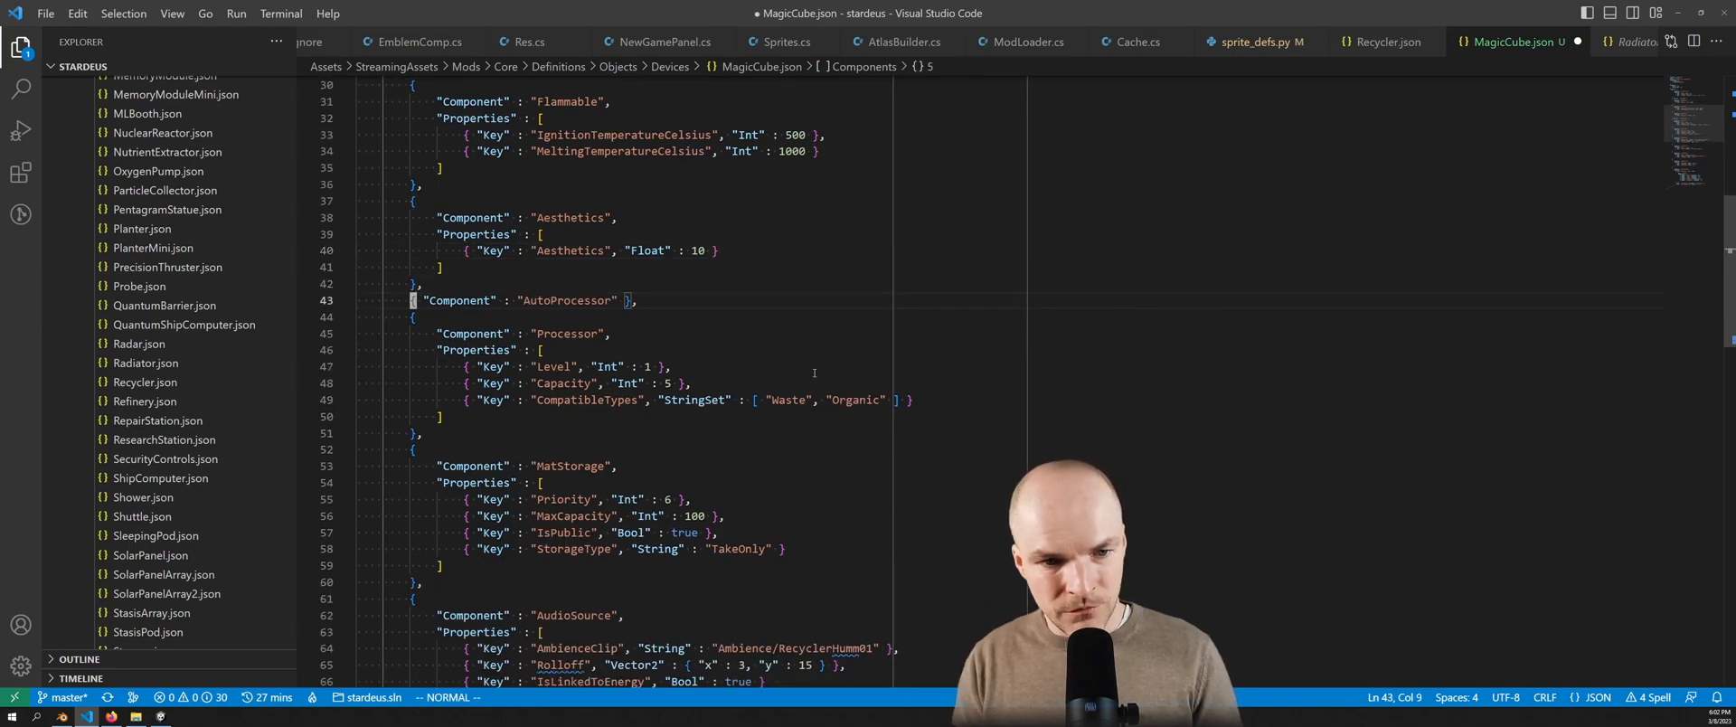
key("d")
Delete the Processor component block with its level, capacity and compatible types
key("V")
key("j")
key("j")
key("j")
key("j")
key("j")
key("j")
key("j")
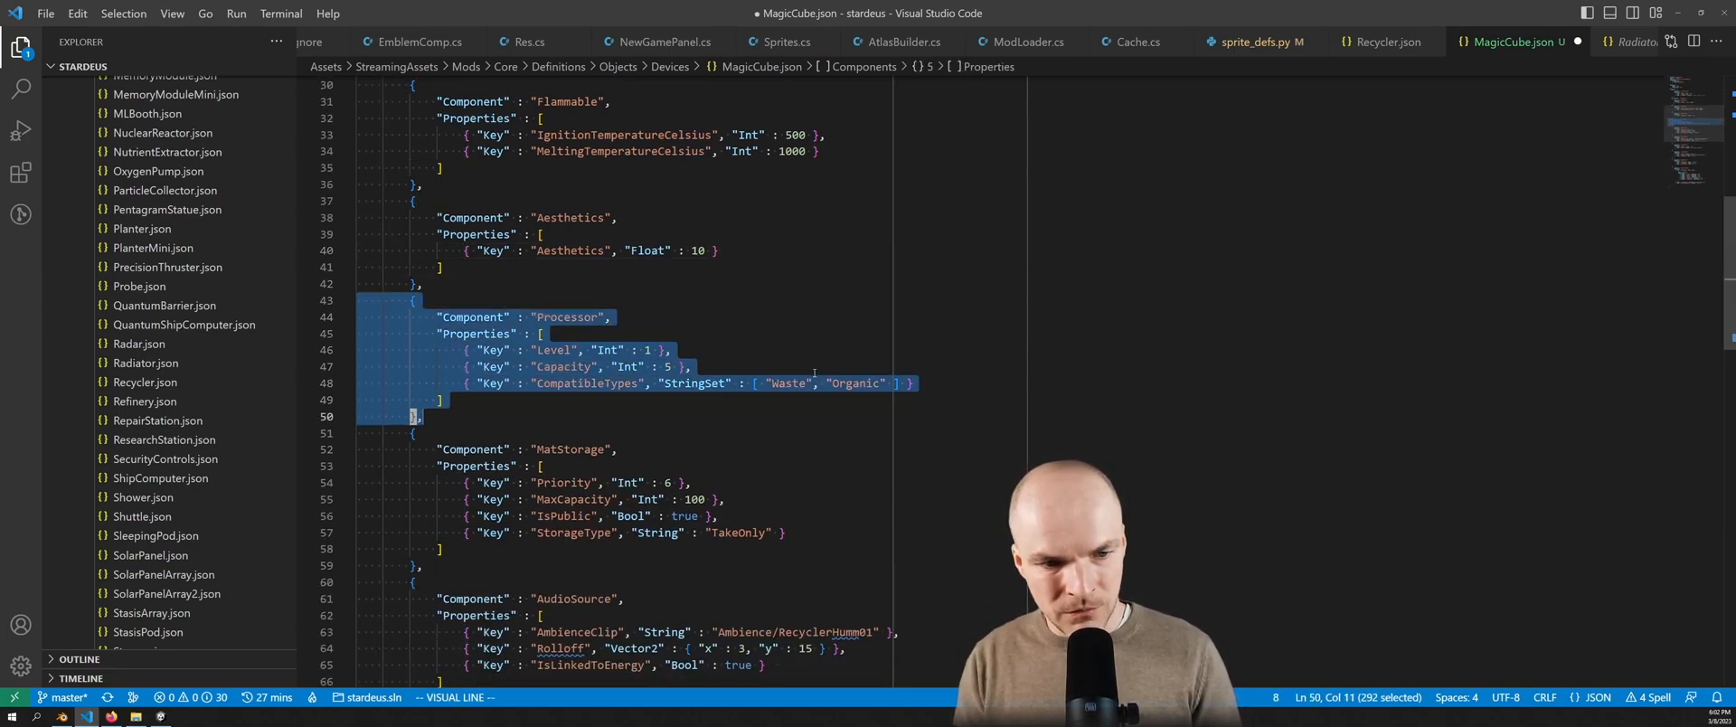
key("d")
Delete the MatStorage component block from the MagicCube definition
key("V")
key("j")
key("j")
key("j")
key("j")
key("j")
key("j")
key("j")
key("j")
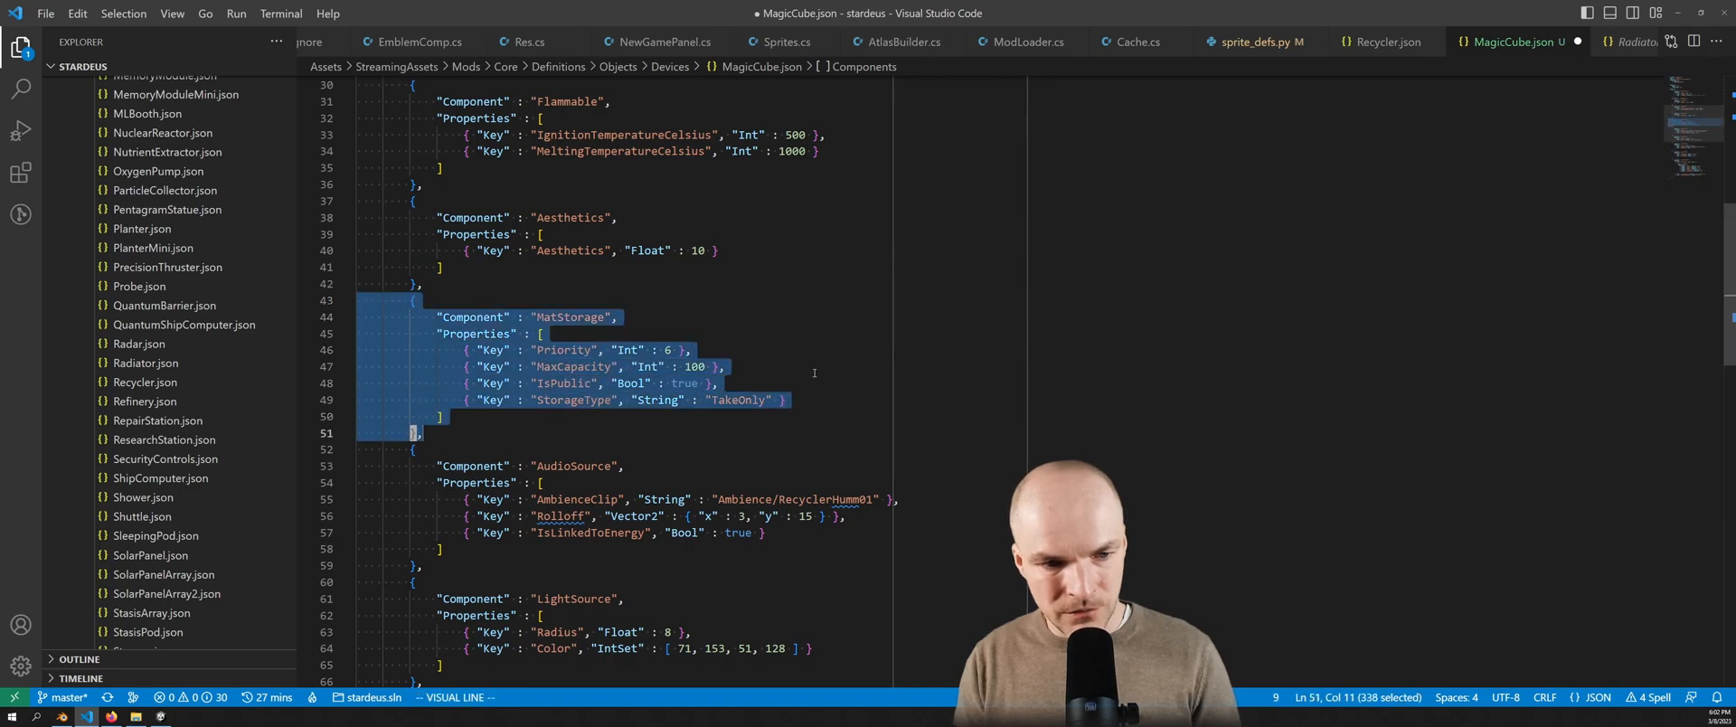
key("d")
Delete the AudioSource component block with its recycler ambience clip
key("V")
key("j")
key("j")
key("j")
key("j")
key("j")
key("j")
key("j")
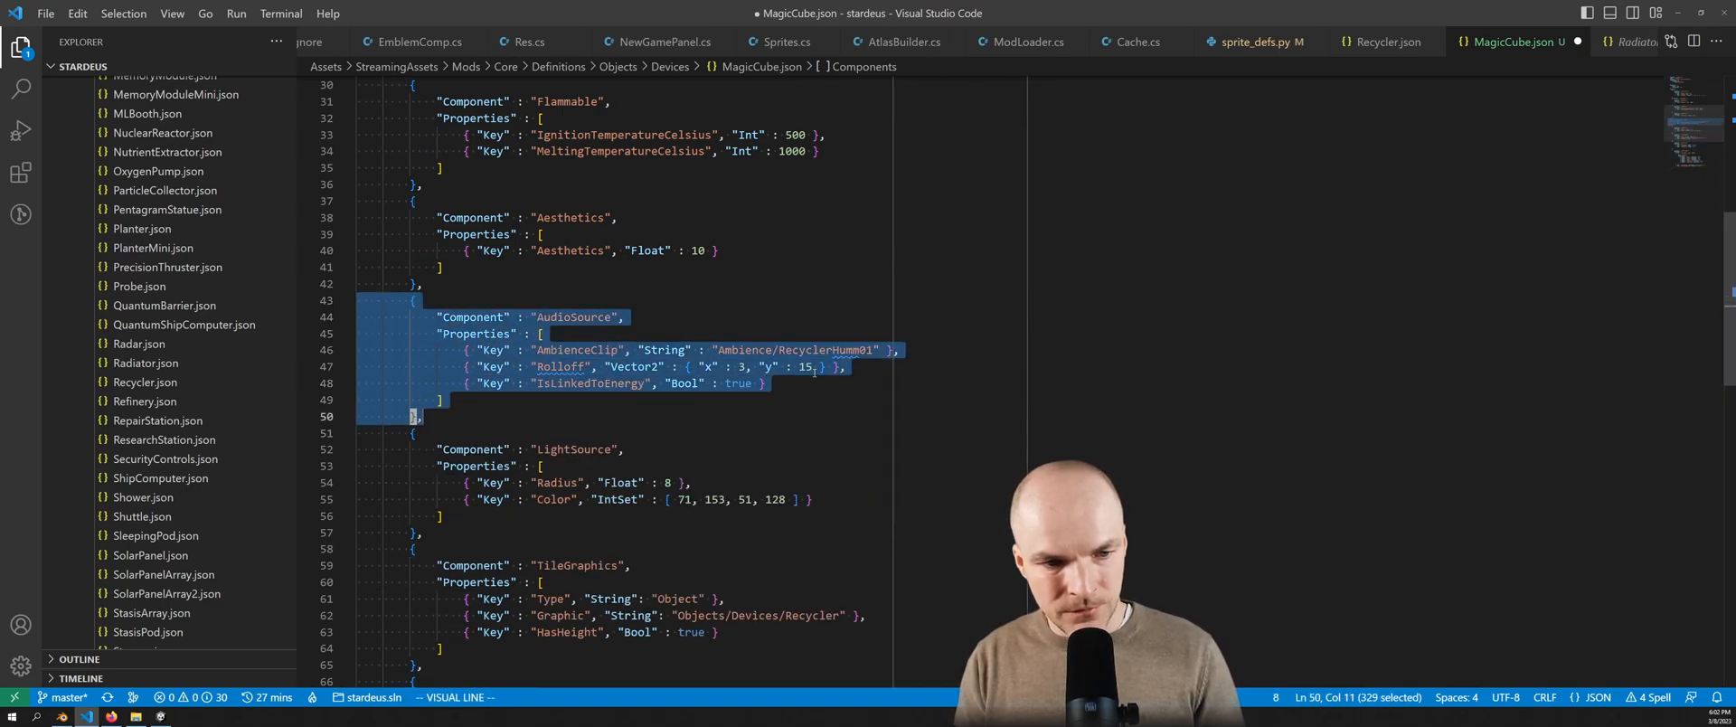
key("d")
Set the Radius of the LightSource component to 3
key("j")
key("j")
key("j")
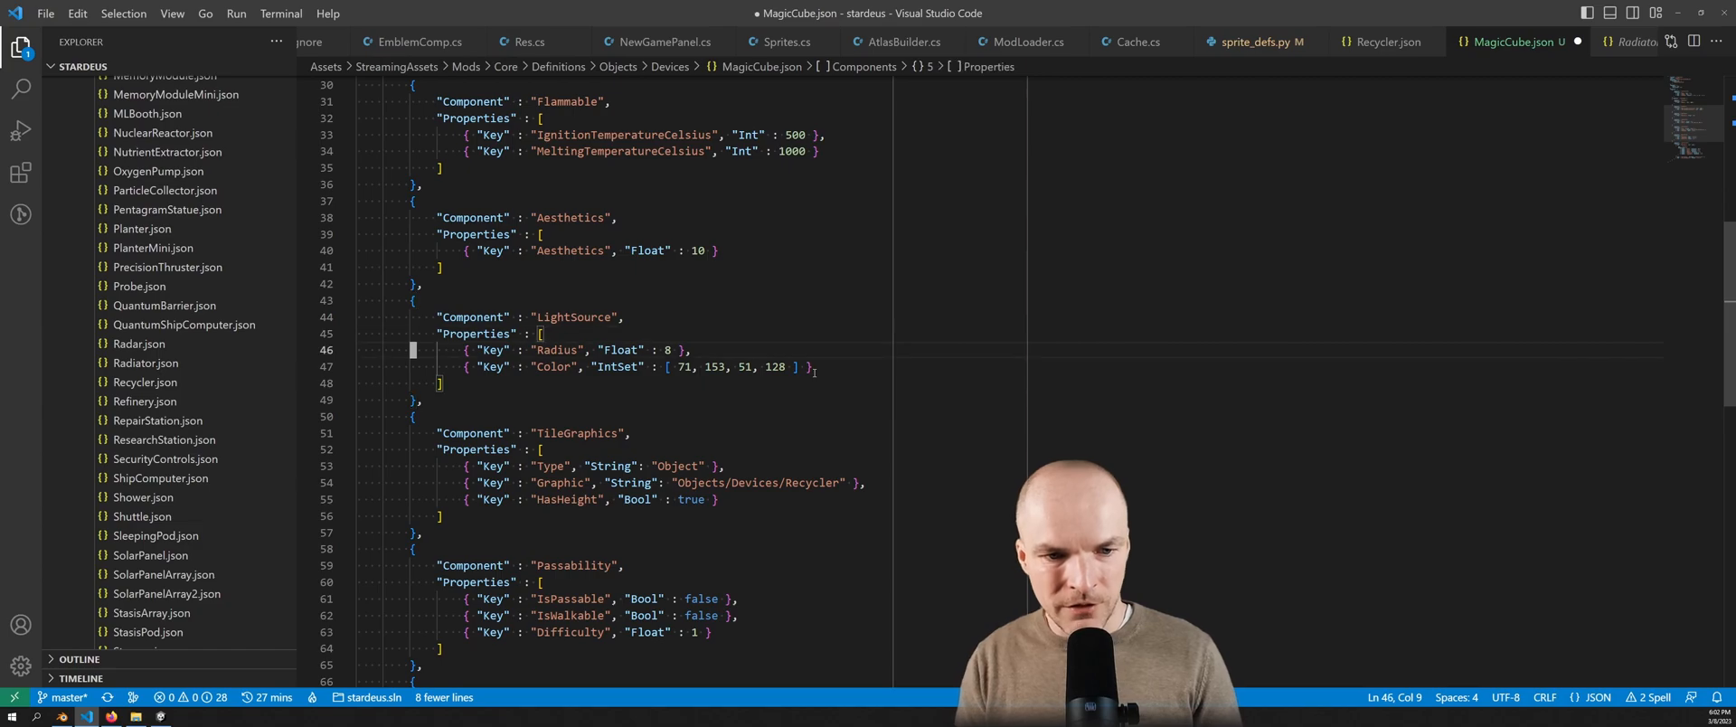
left_click(680, 366)
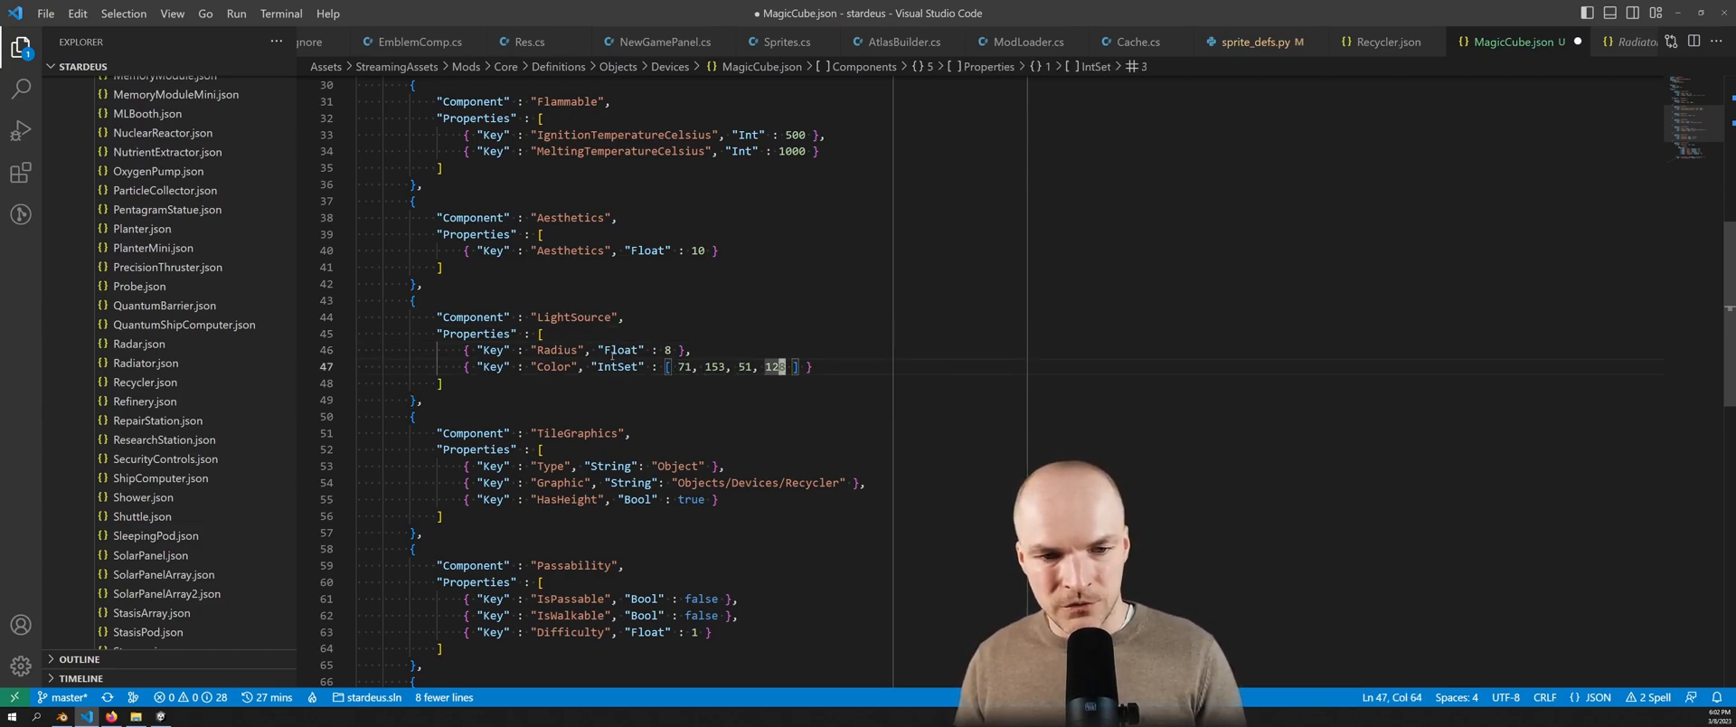
left_click(665, 350)
type("s")
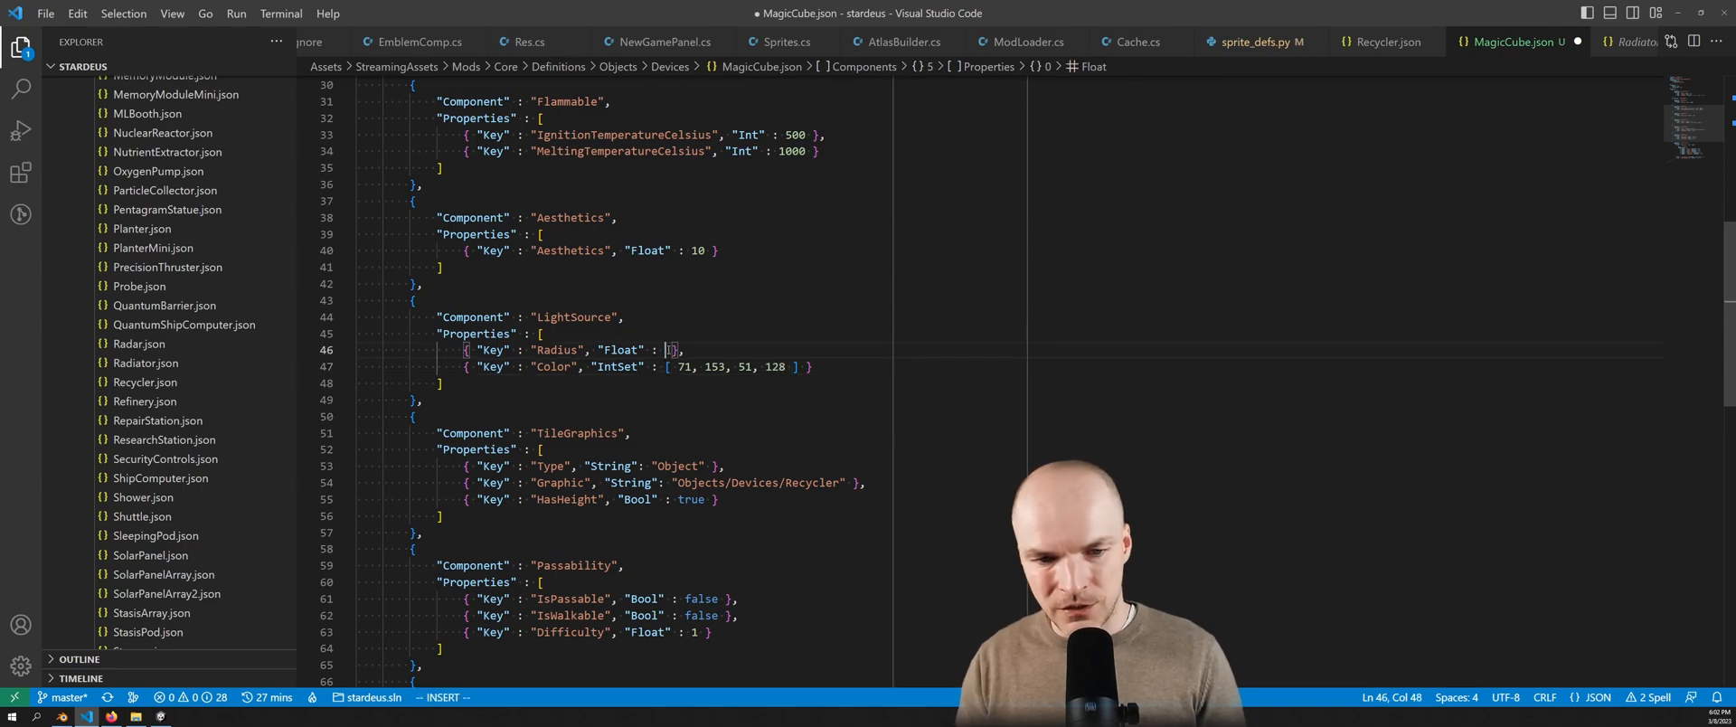
type("3")
Set the first three values of the LightSource Color to 225, 32, 32
left_click(680, 366)
key("Delete")
key("Delete")
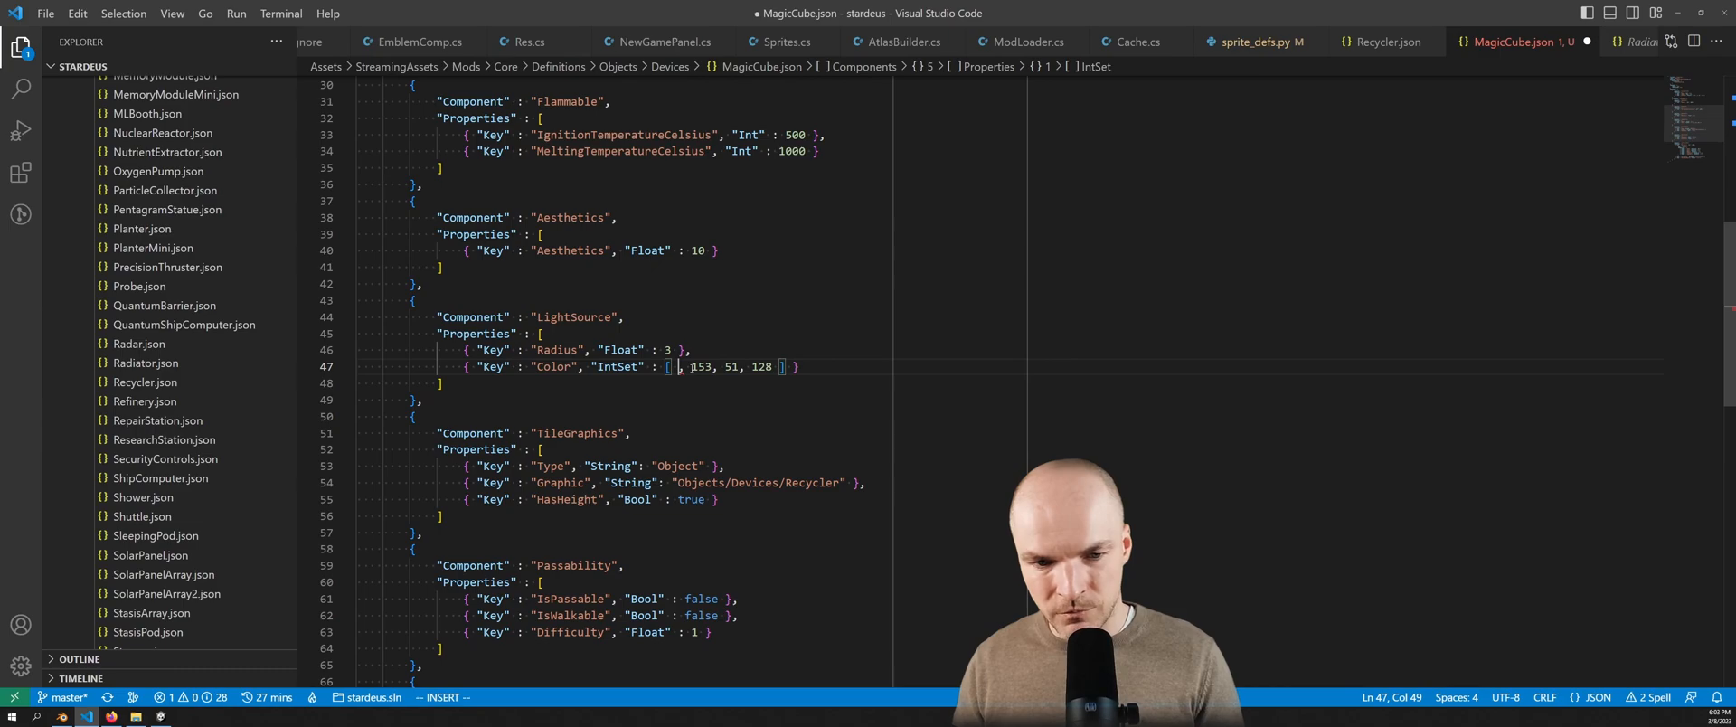
type("225")
left_click_drag(731, 364, 737, 367)
type("32, 32")
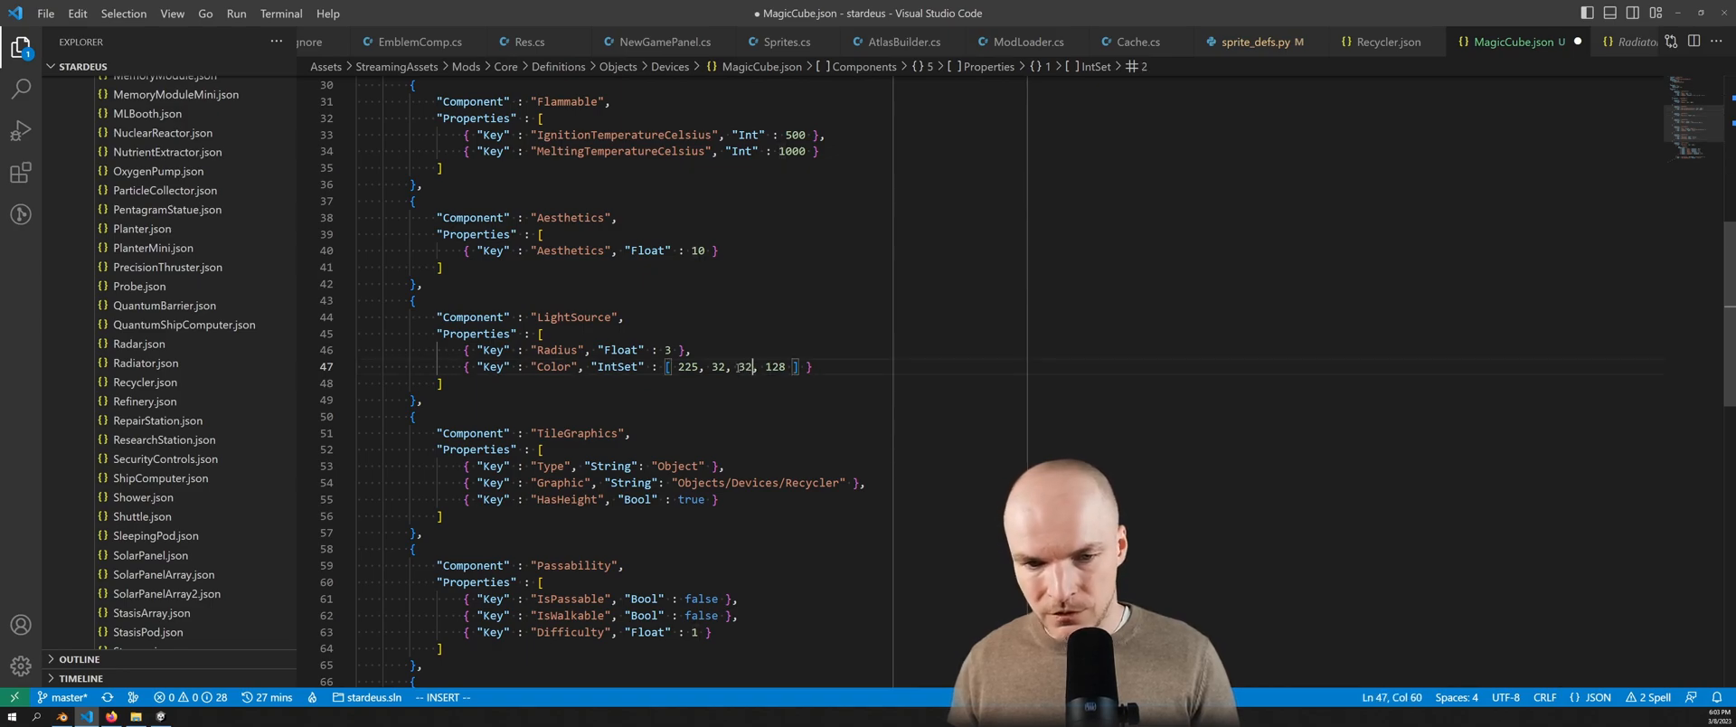
left_click(699, 368)
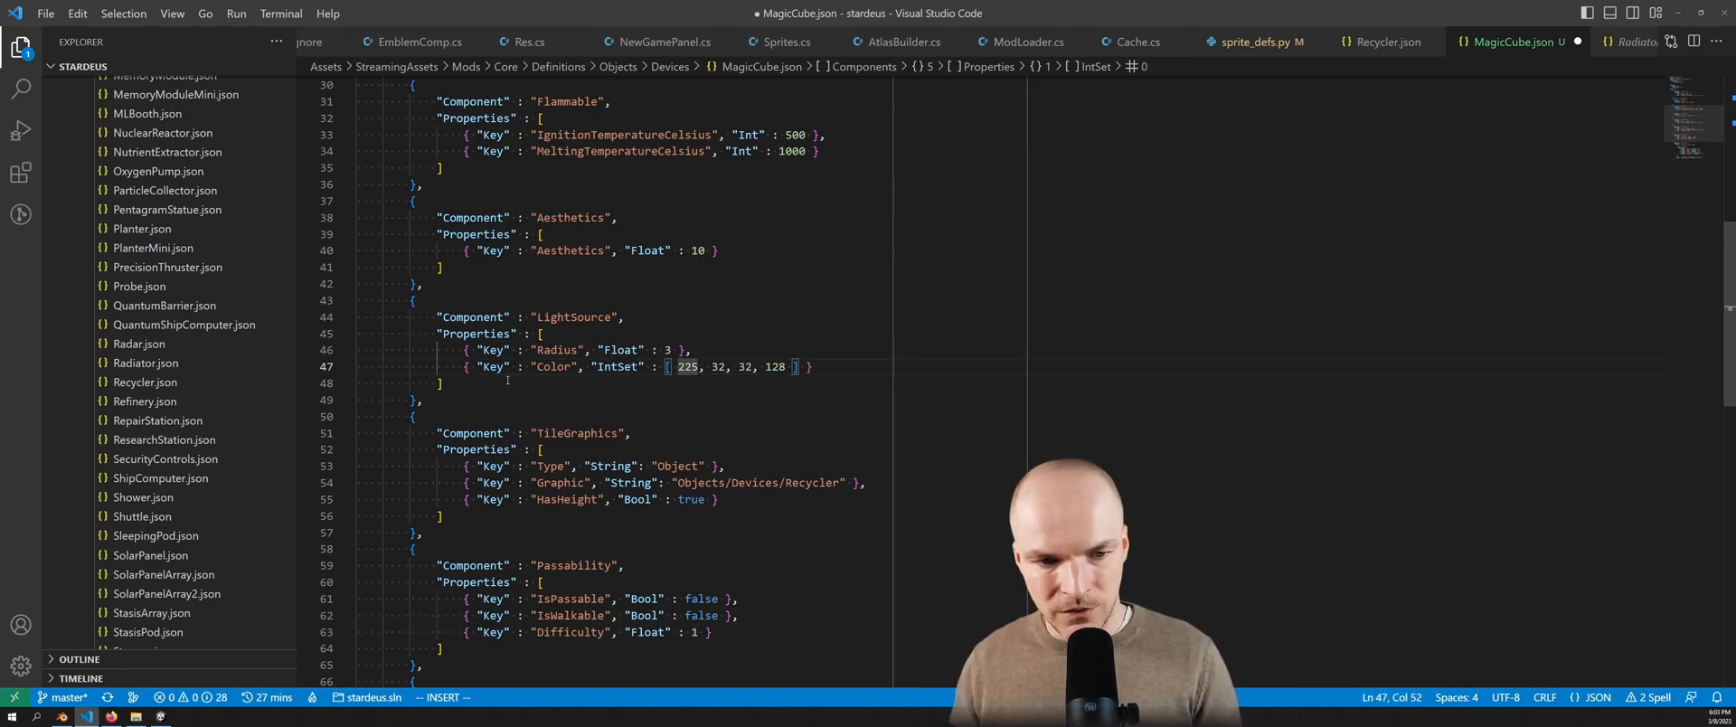
Set the TileGraphics Graphic path to Objects/Devices/MagicCube and save the file
scroll(543, 383, "down", 1)
scroll(633, 354, "down", 1)
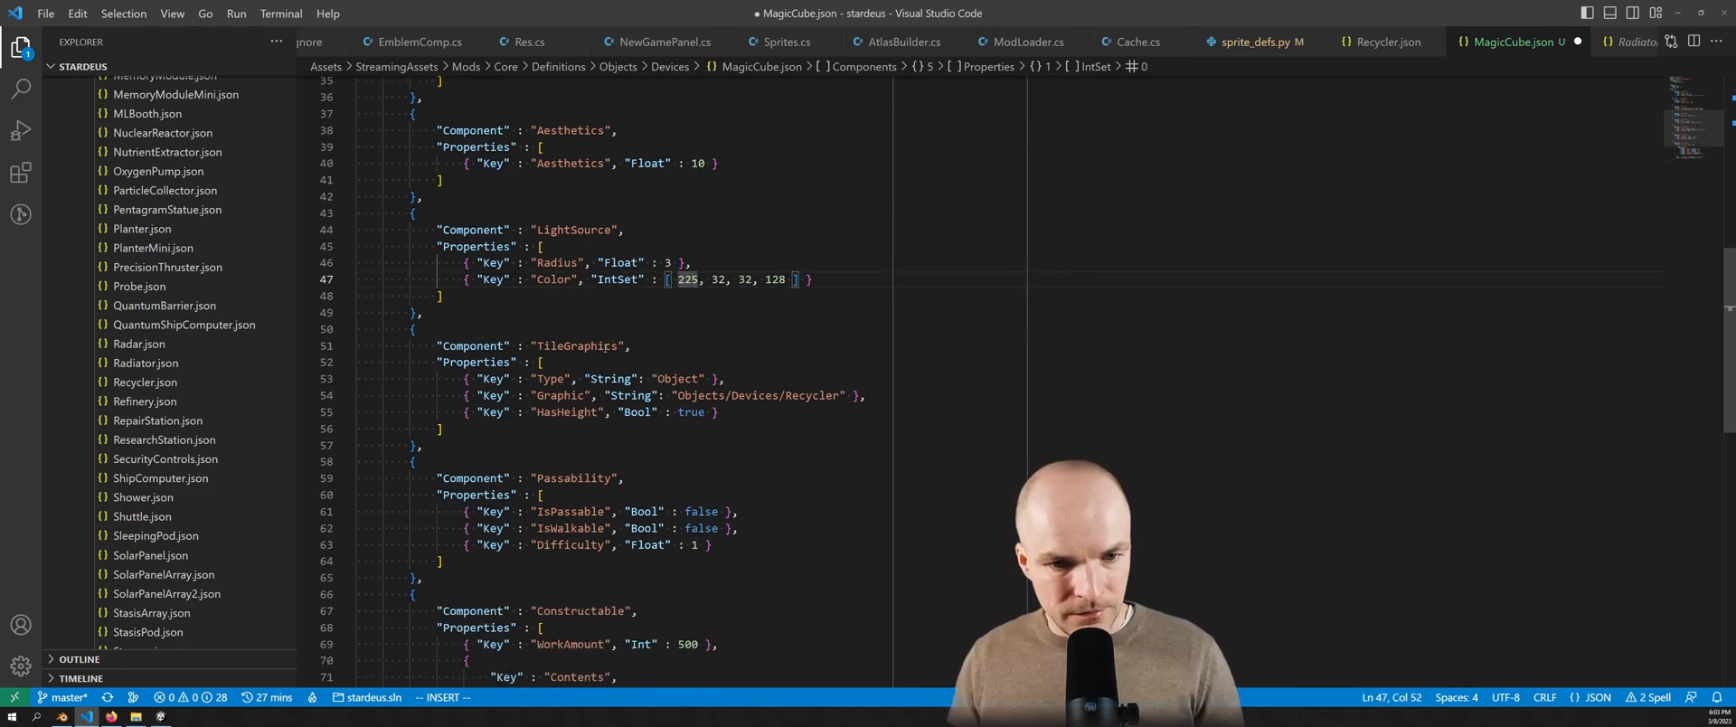
left_click(811, 395)
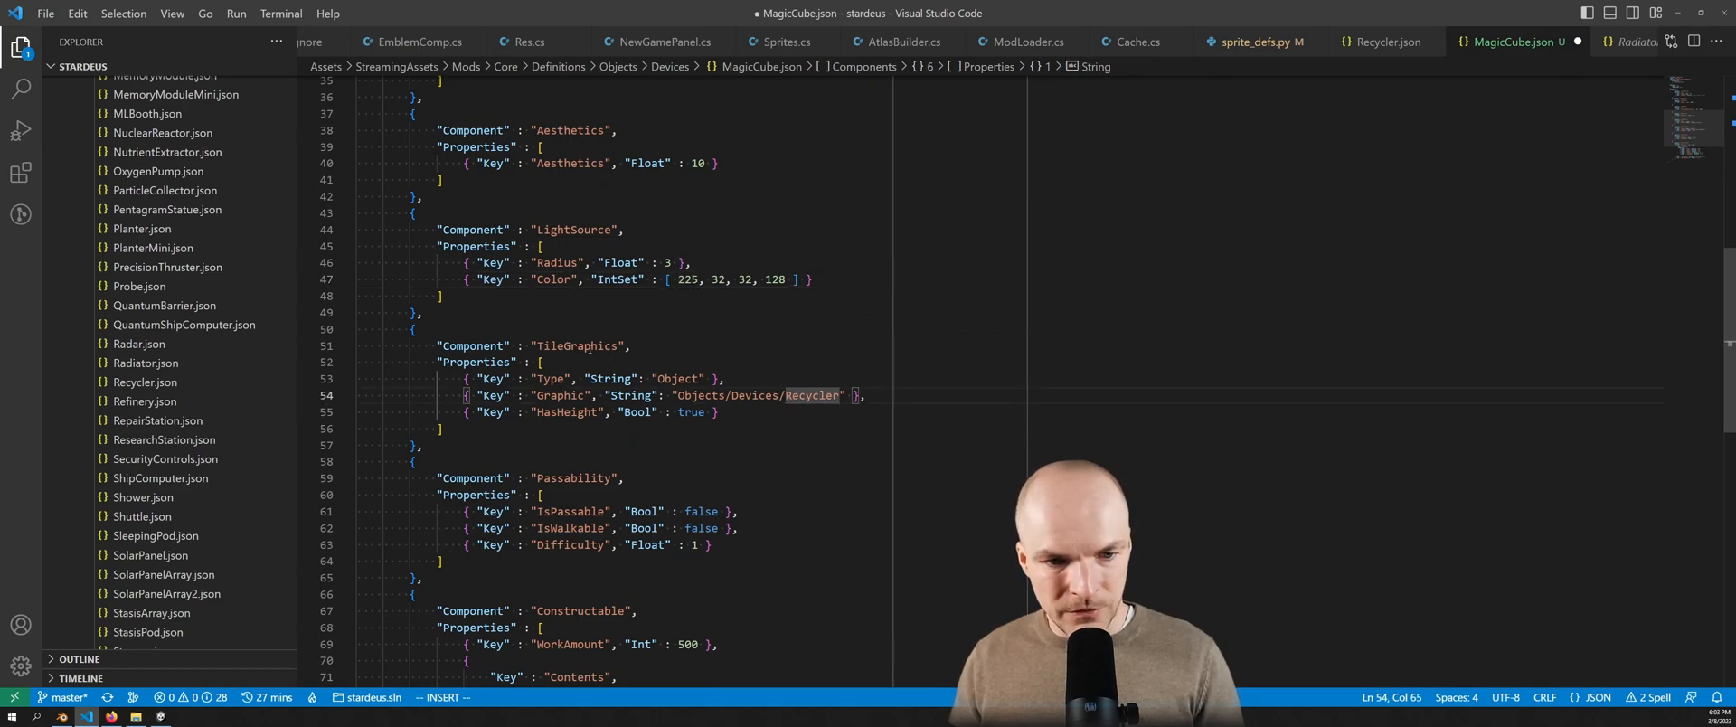
left_click(781, 396)
key("Escape")
key("l")
key("l")
type("cwMagicCube")
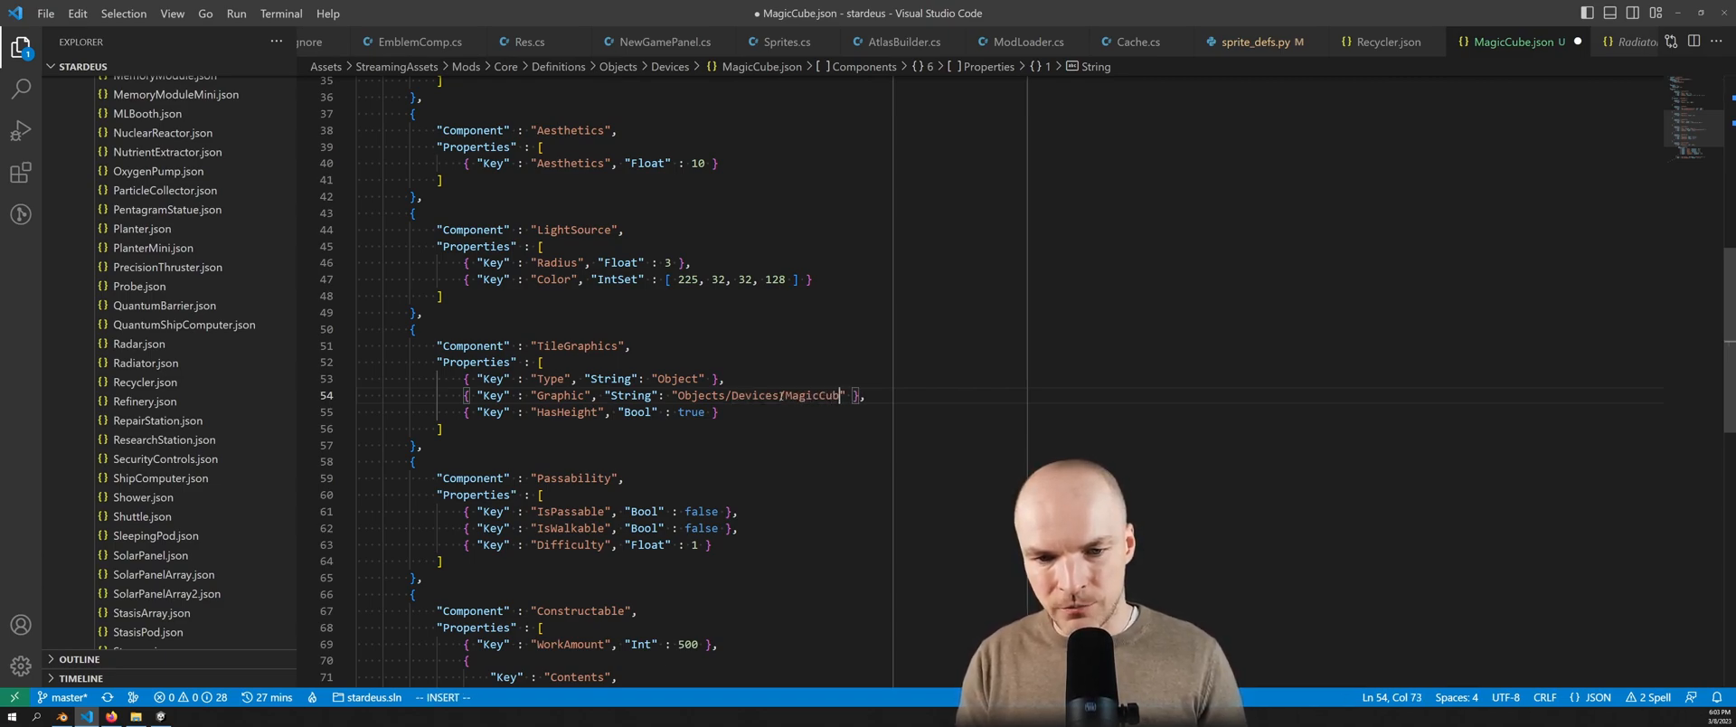
key("ctrl+s")
scroll(800, 395, "down", 2)
key("Down")
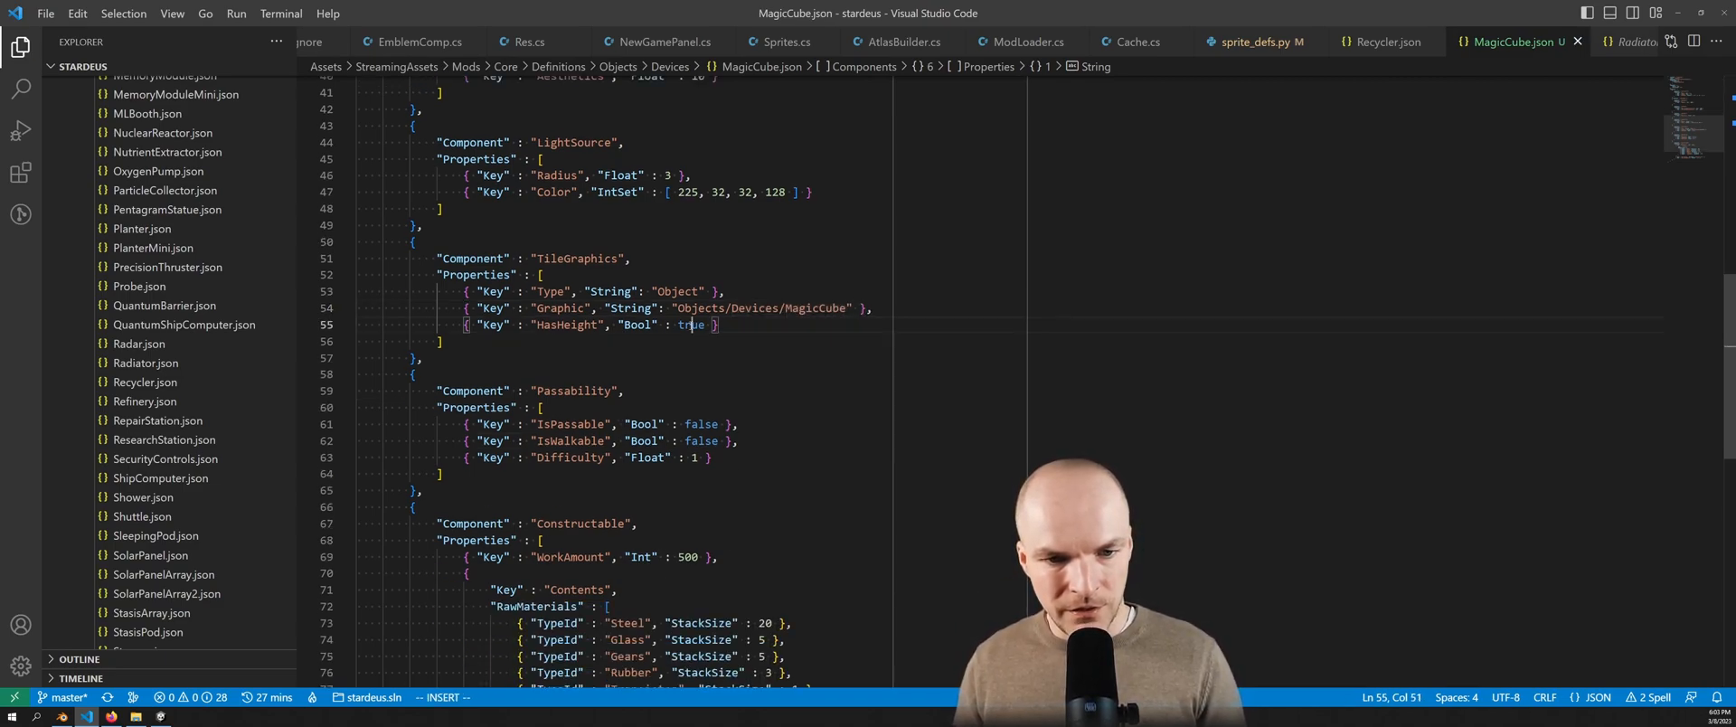
scroll(698, 380, "up", 7)
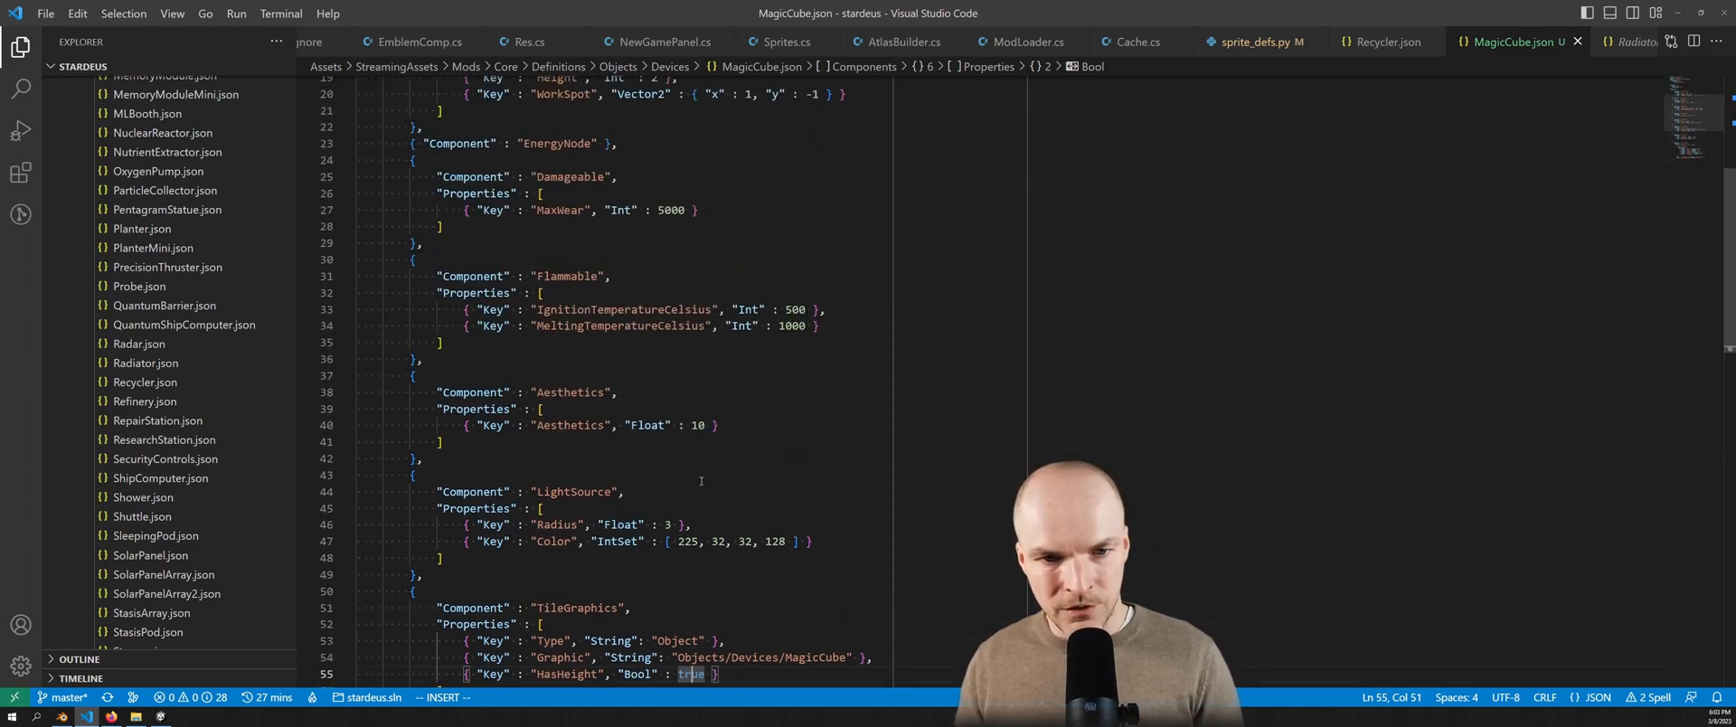
scroll(701, 480, "up", 3)
scroll(646, 208, "down", 6)
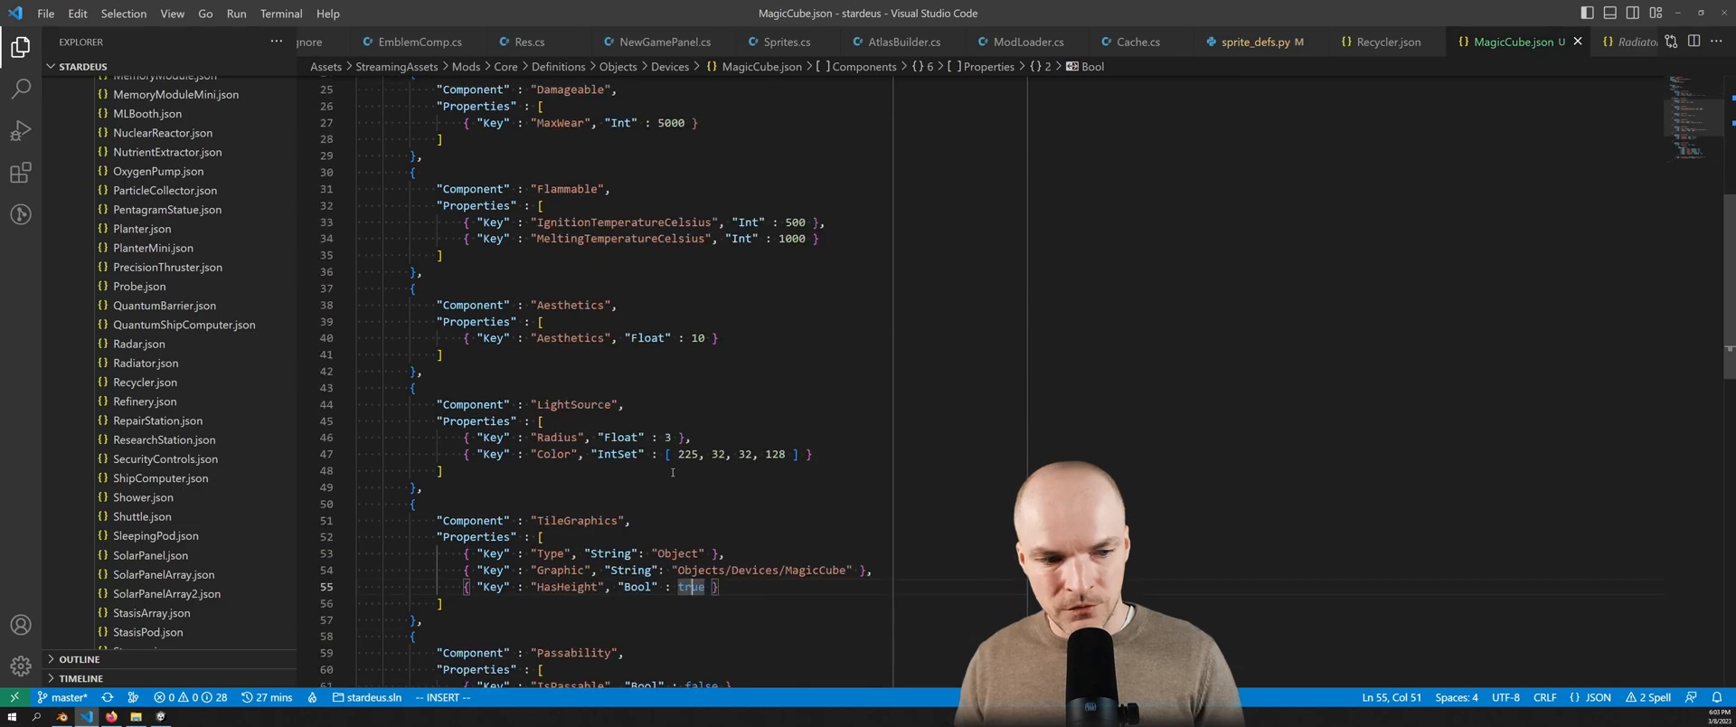
Check the MagicCube sprite size in sprite_defs.py against the TileTransform and TileGraphics settings, and review the remaining components in MagicCube.json
left_click(1256, 41)
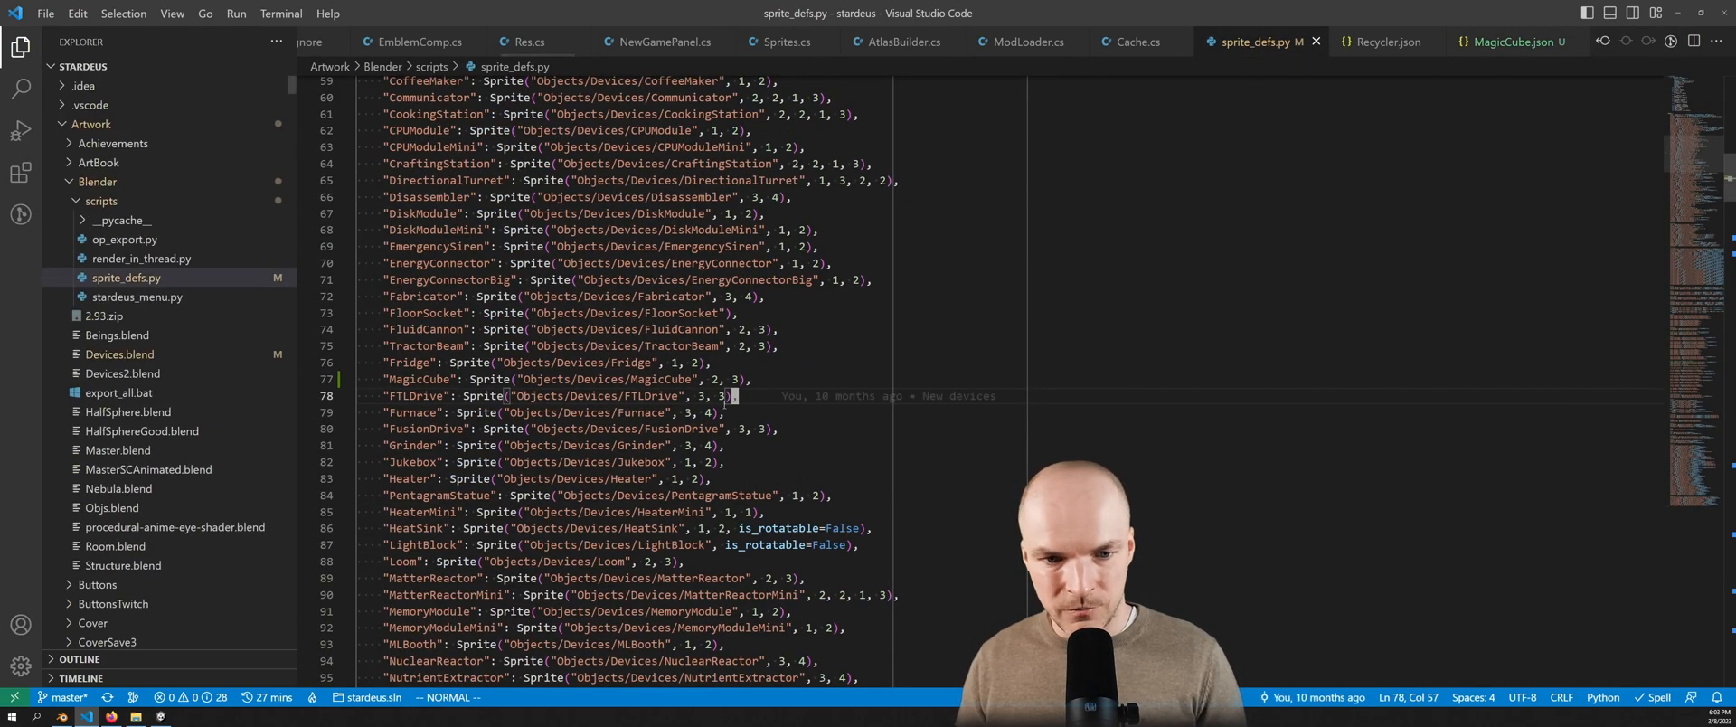
left_click(734, 381)
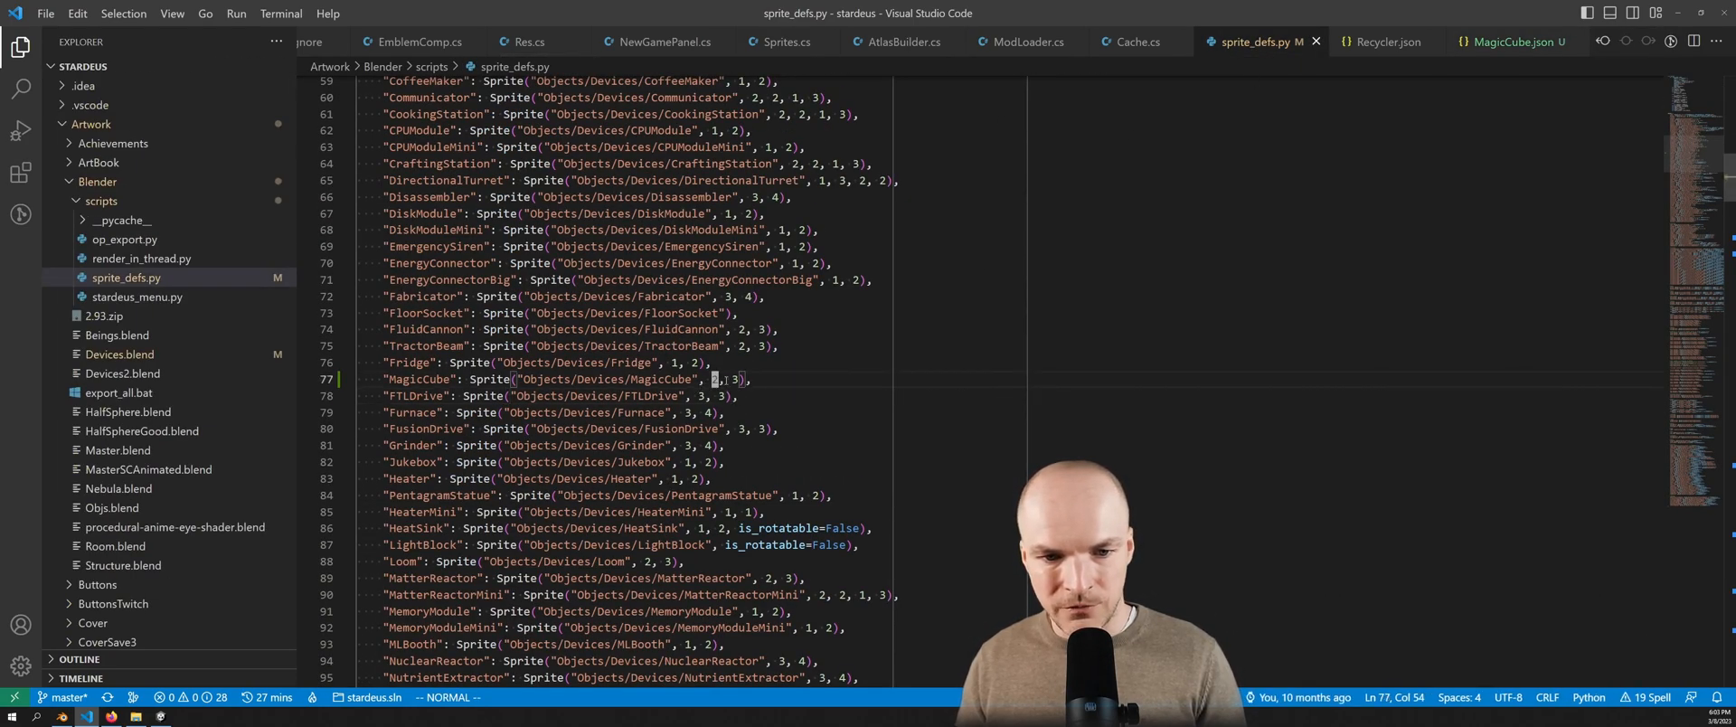
left_click(1475, 43)
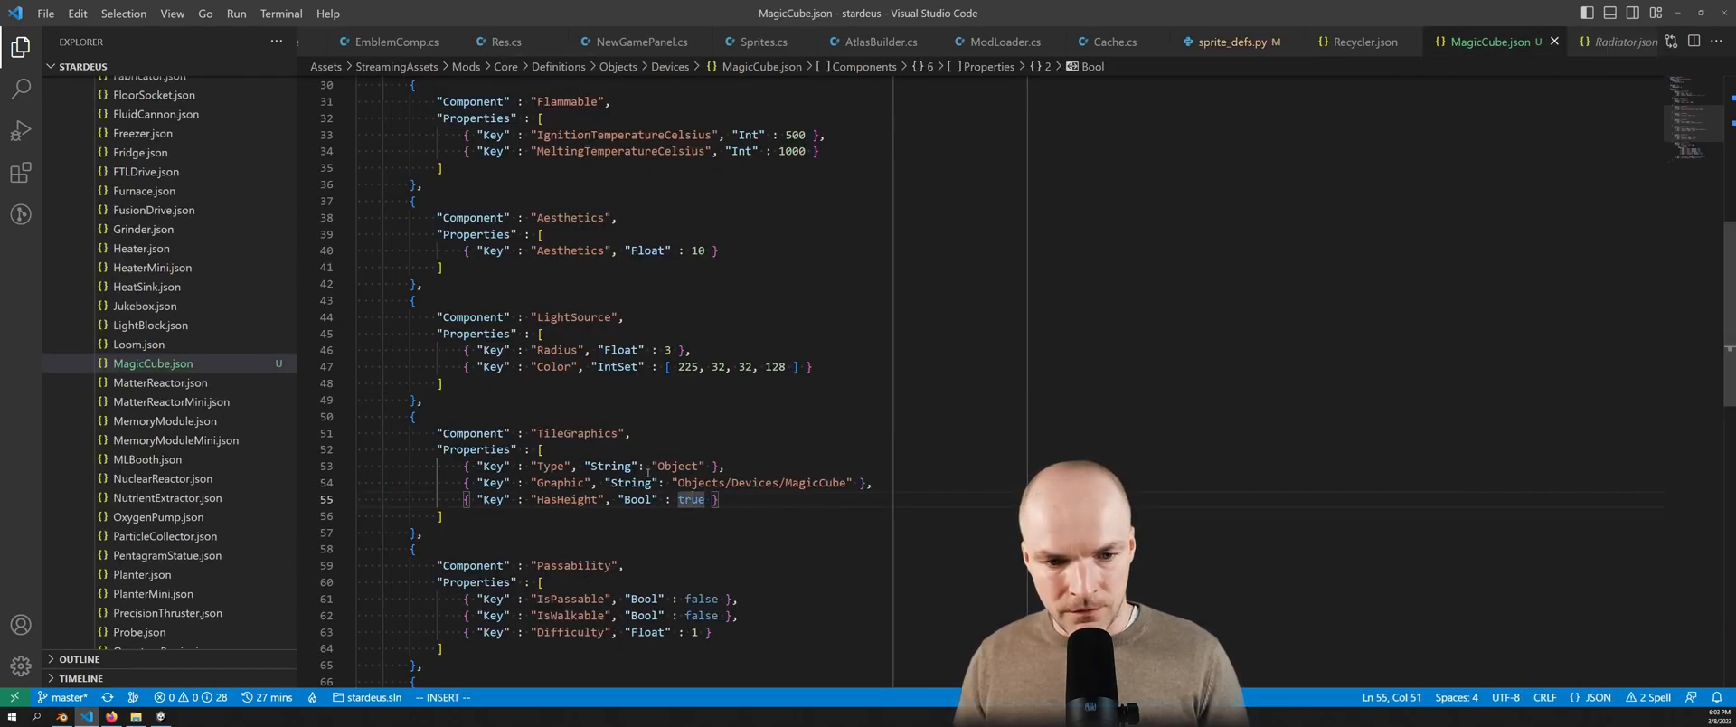
left_click_drag(532, 499, 705, 499)
scroll(729, 213, "up", 5)
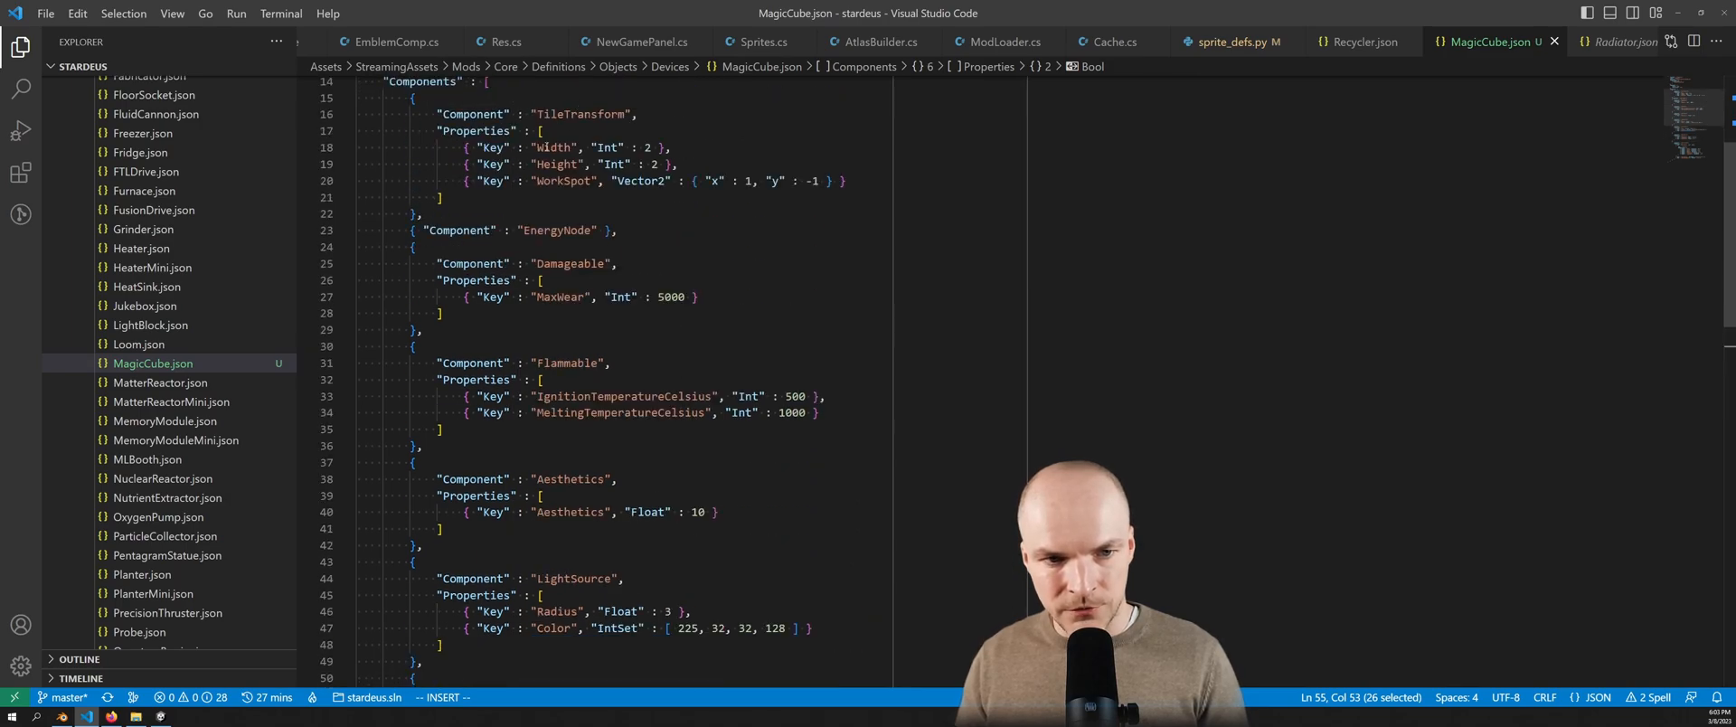
scroll(722, 449, "down", 10)
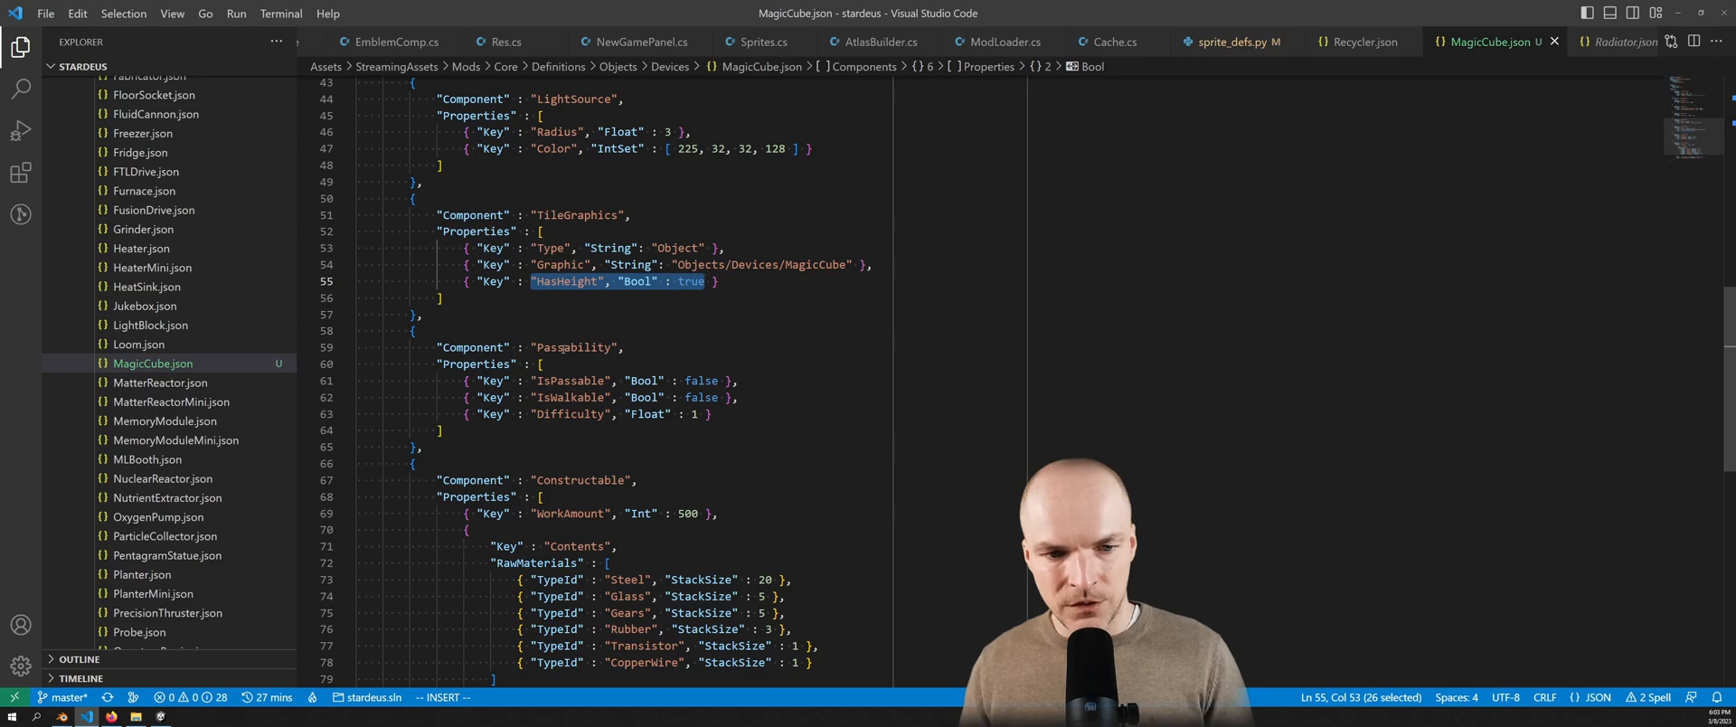
scroll(562, 347, "down", 3)
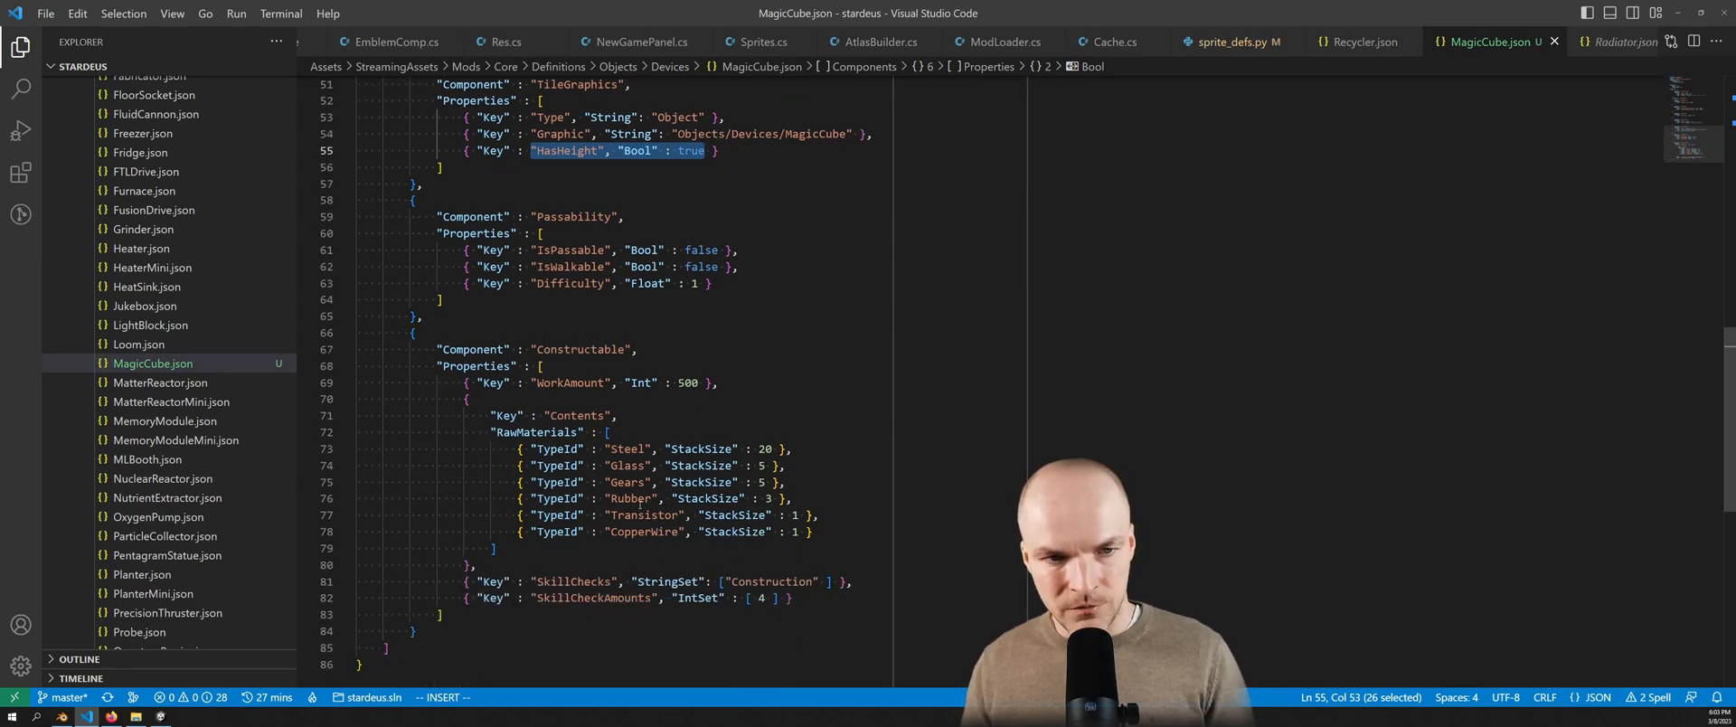
scroll(640, 502, "up", 1)
scroll(647, 446, "up", 3)
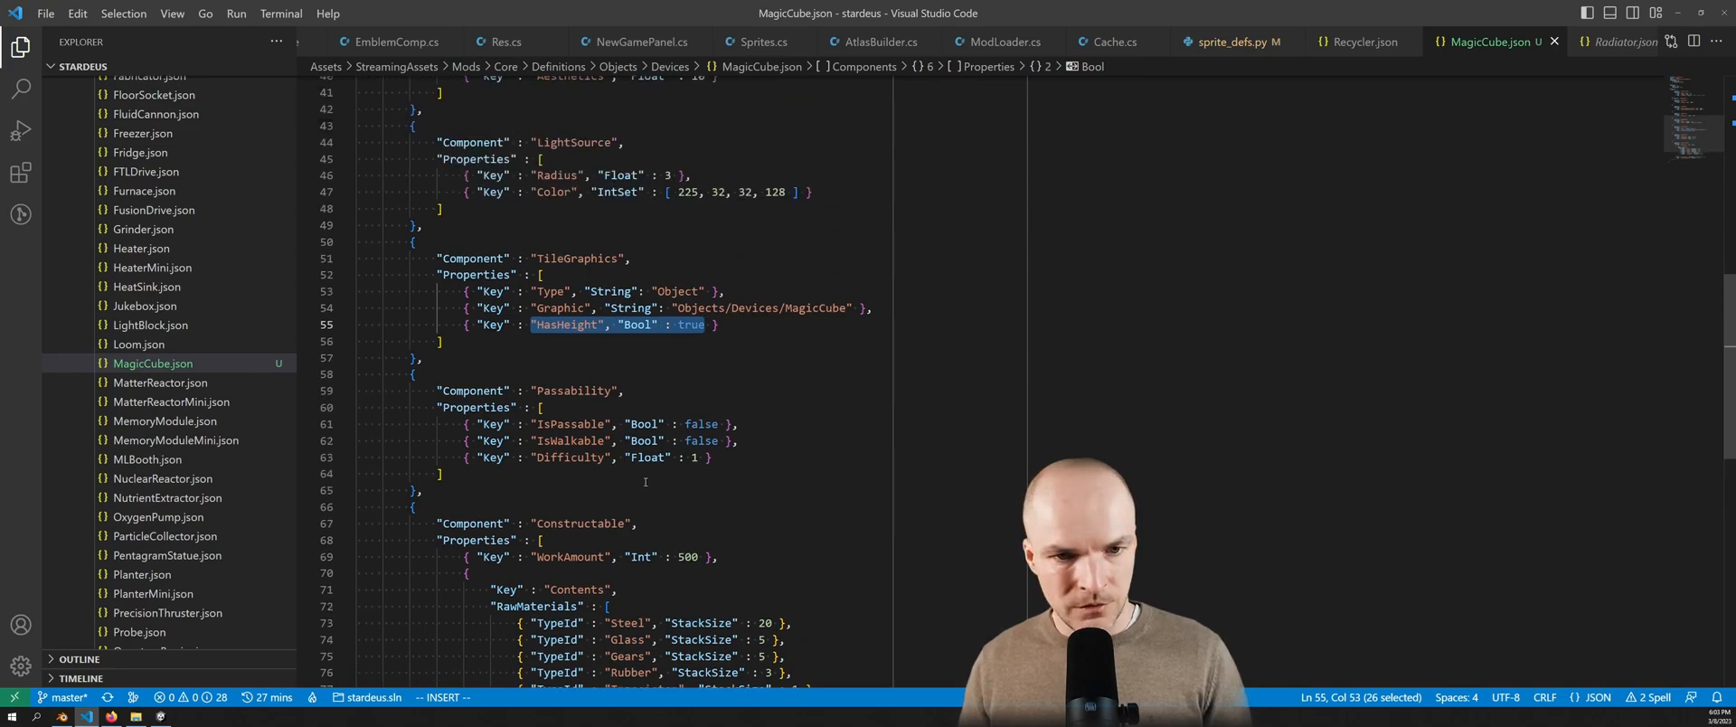
Switch to the Unity editor and start Stardeus in play mode
key("alt+Tab")
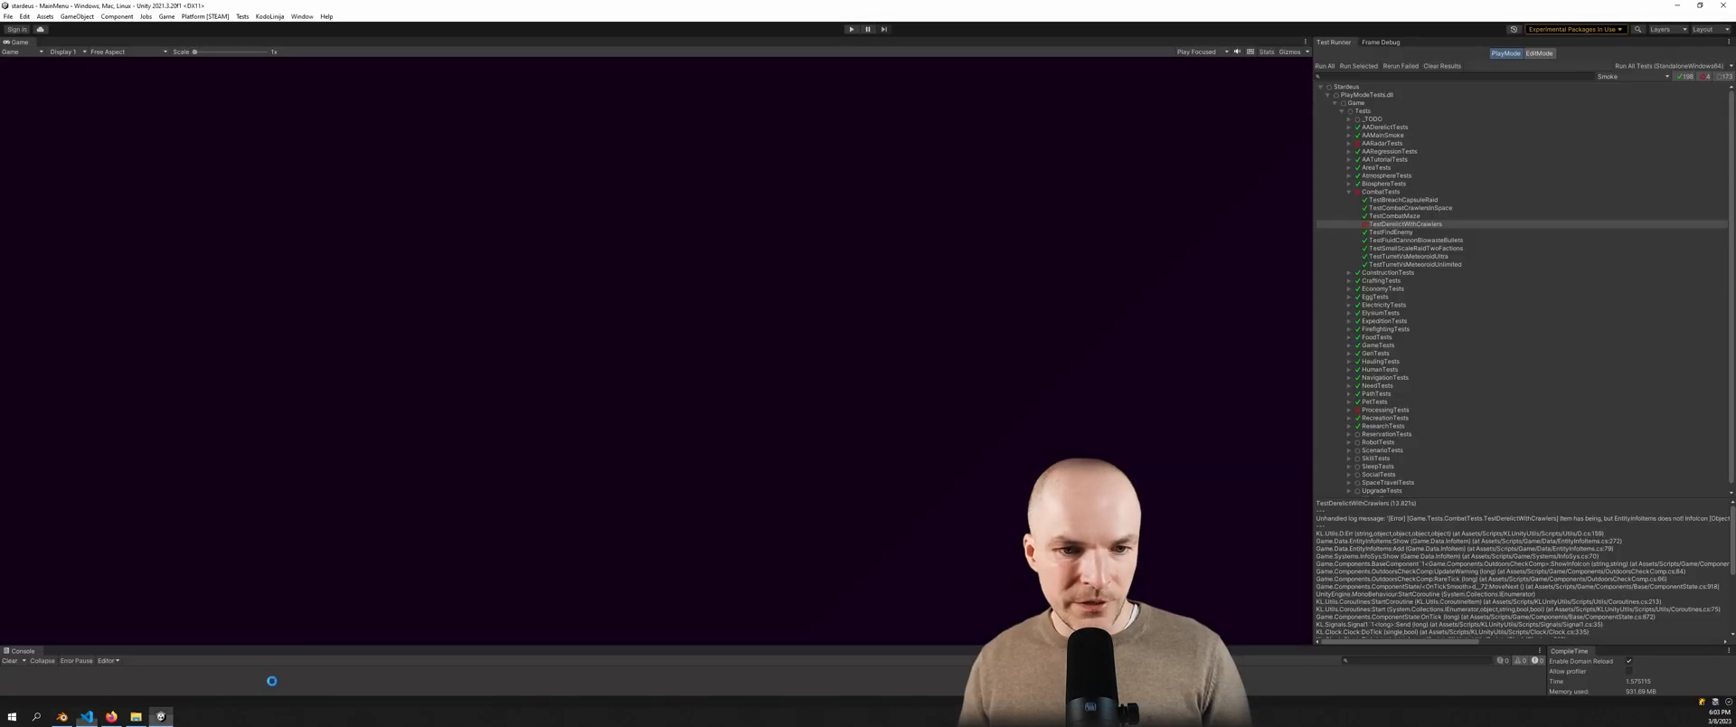
left_click(851, 29)
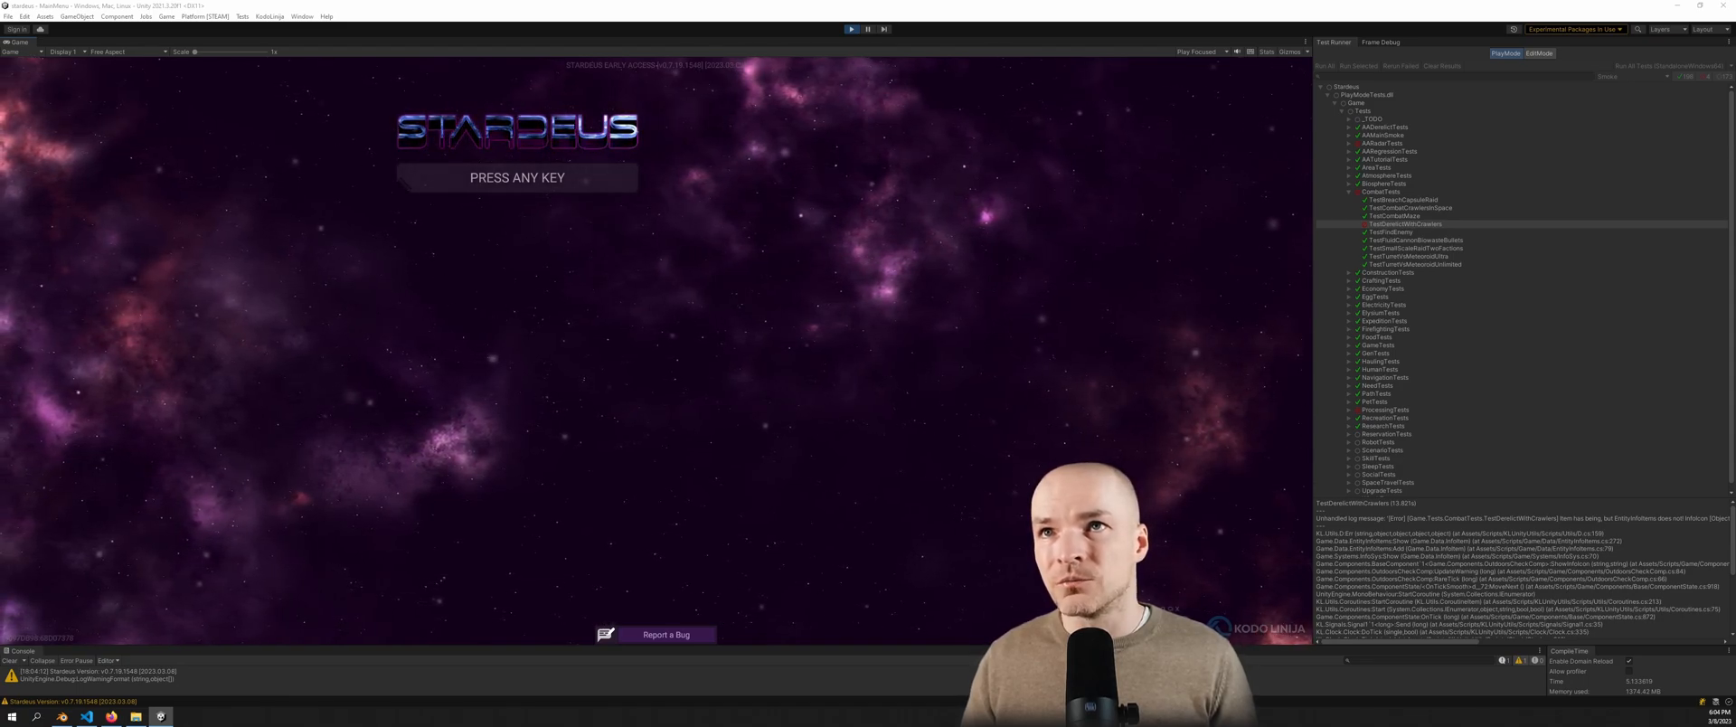
Open the Cache_Editor folder in File Explorer and examine the generated texture atlases from Default_0.png to Default_2.png
left_click_drag(1402, 0, 965, 95)
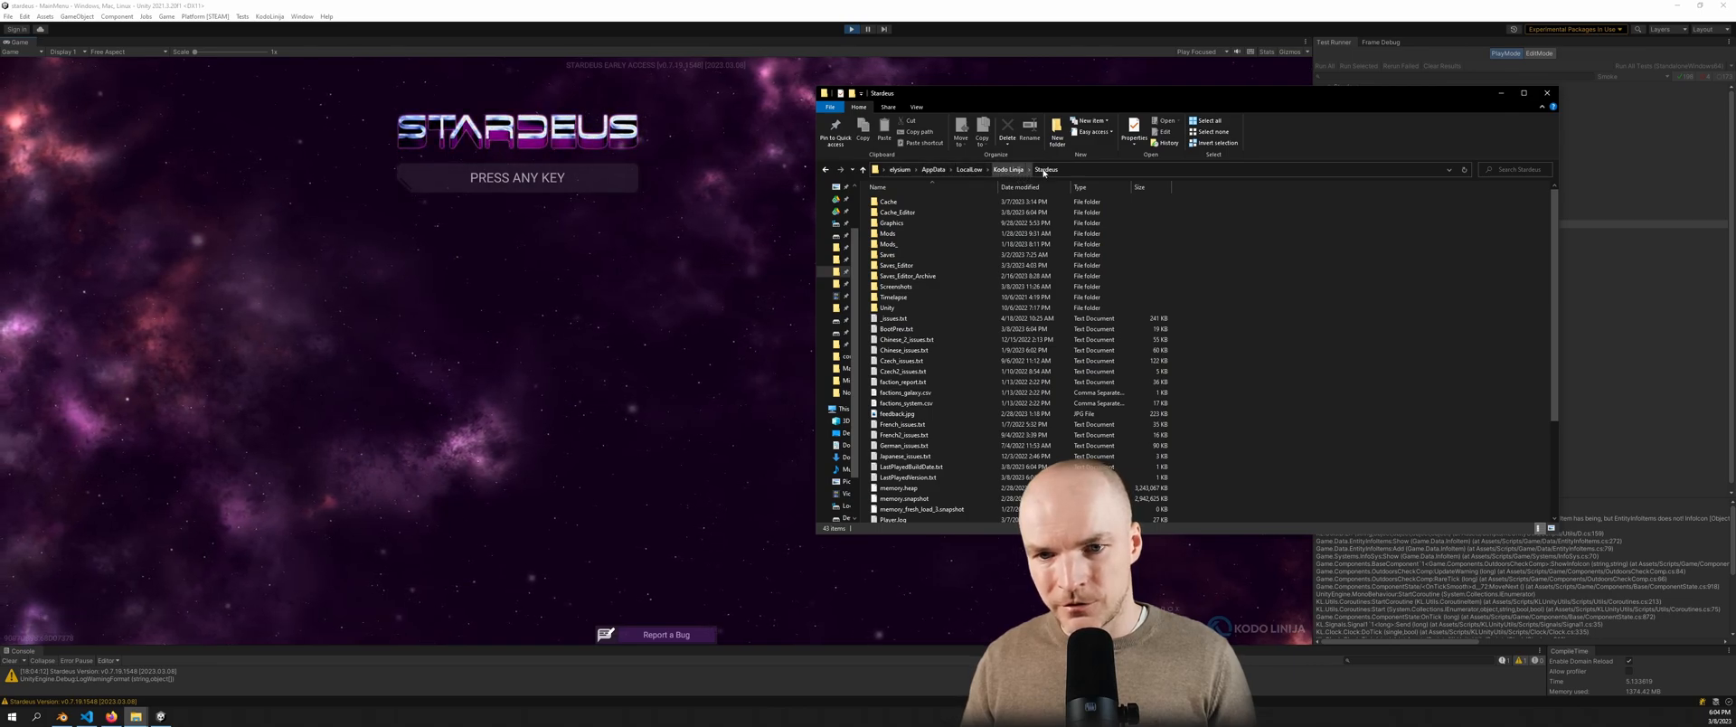
double_click(905, 214)
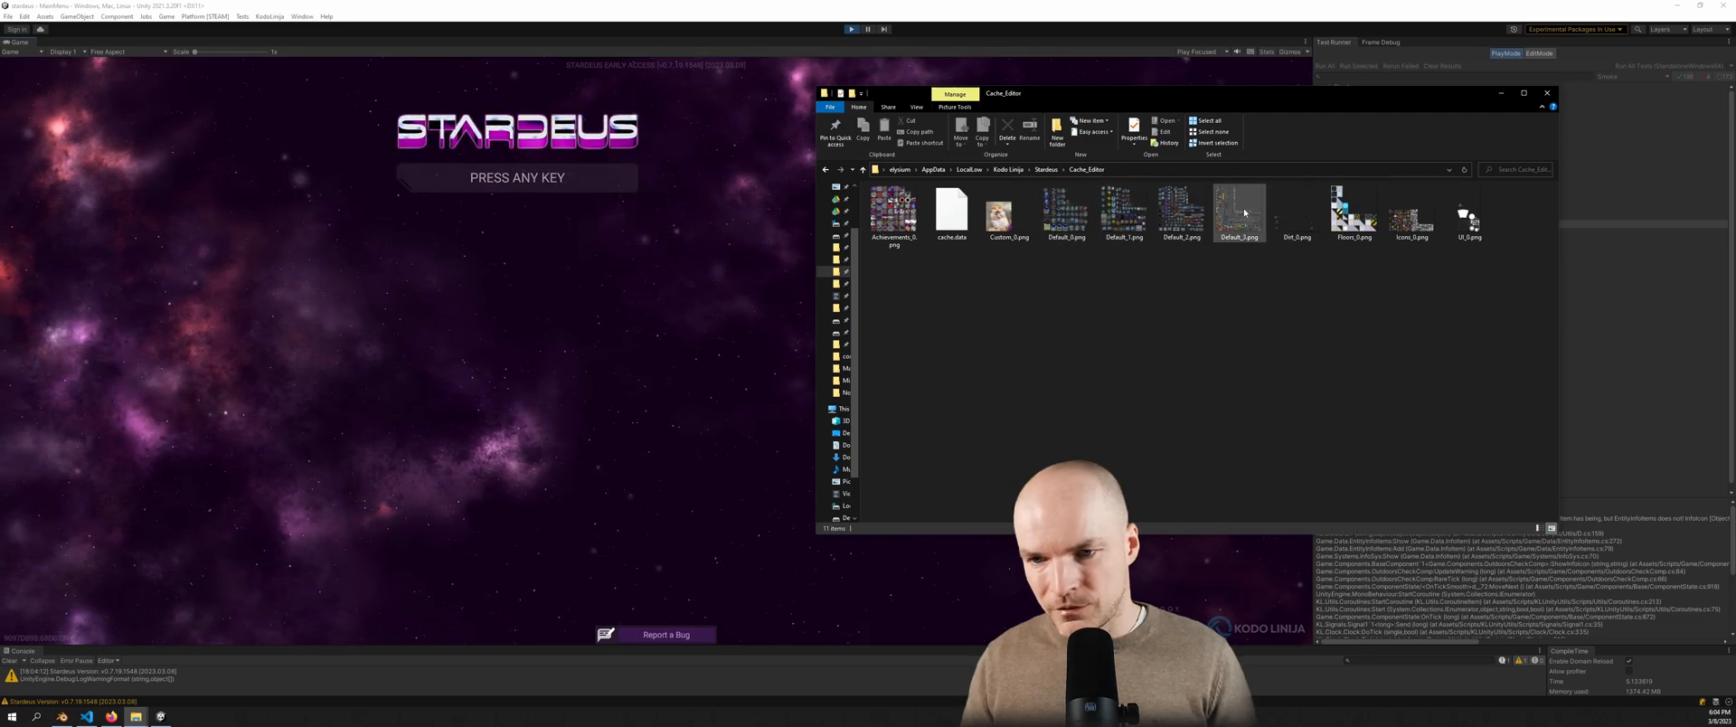
double_click(1066, 213)
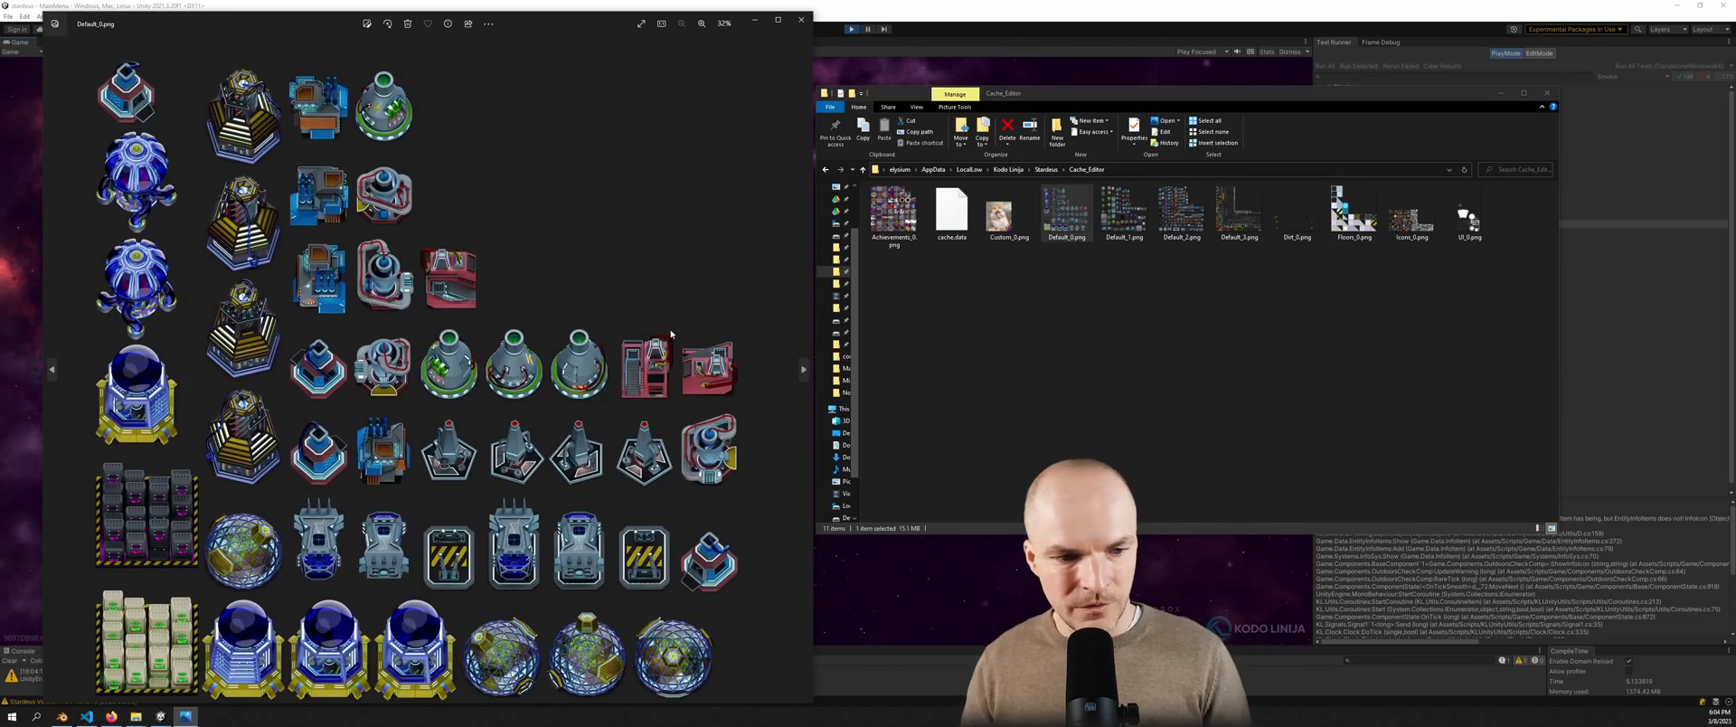
key("Right")
key("Right")
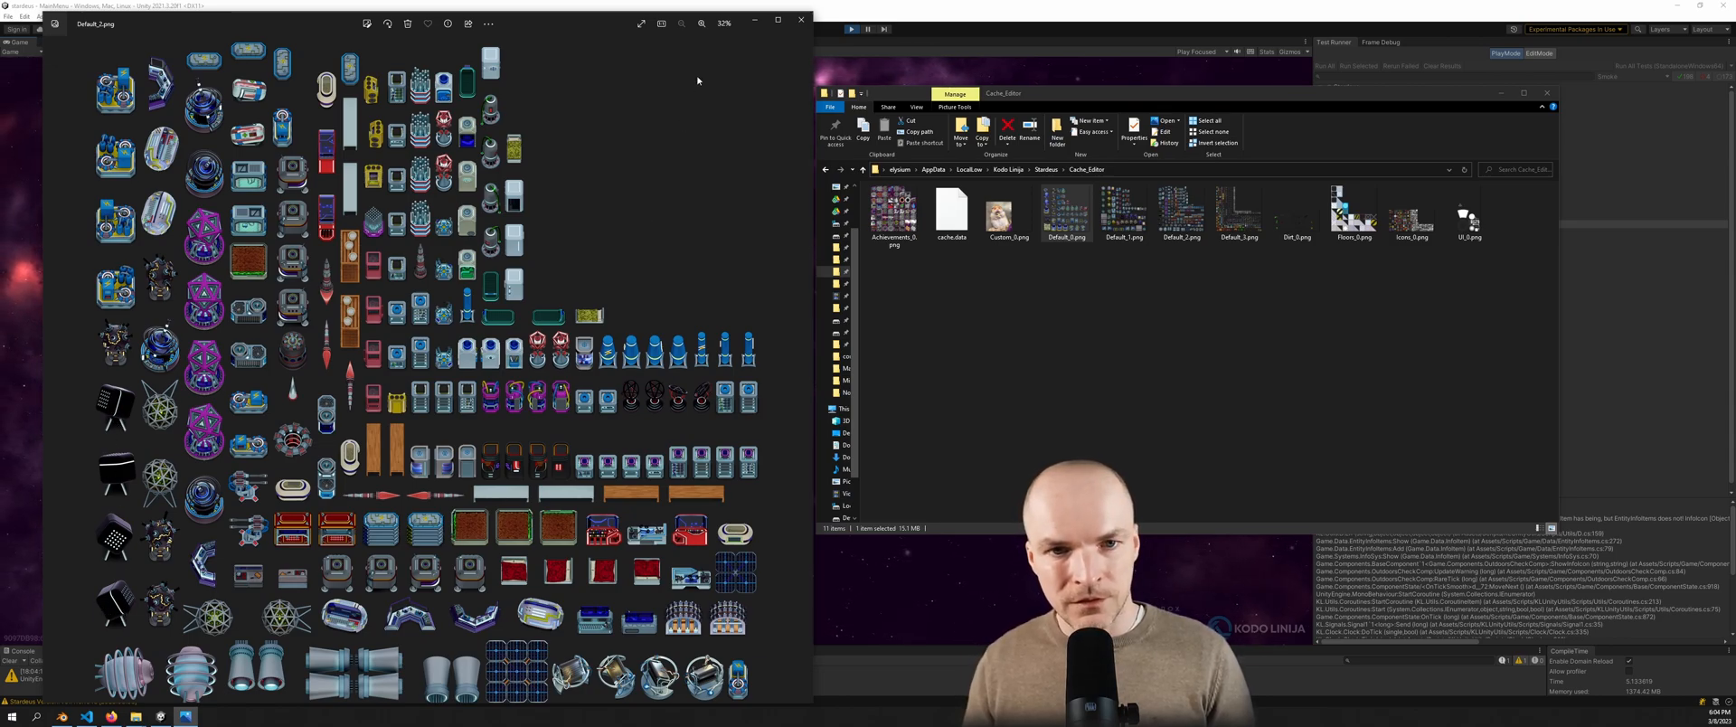
left_click(801, 20)
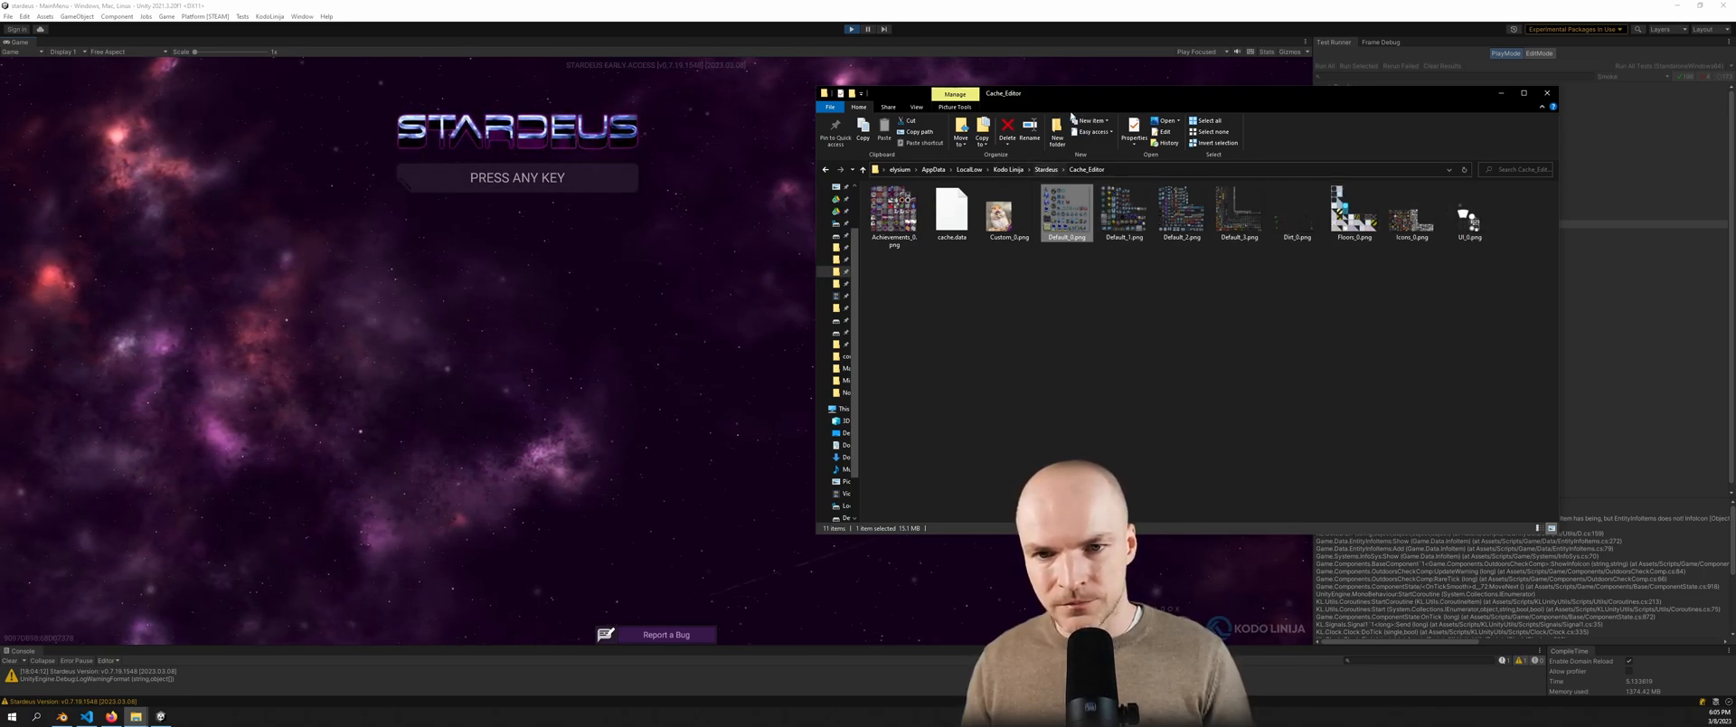
Return to the running game, pass the title screen and continue the most recent save
left_click(1501, 93)
left_click(571, 189)
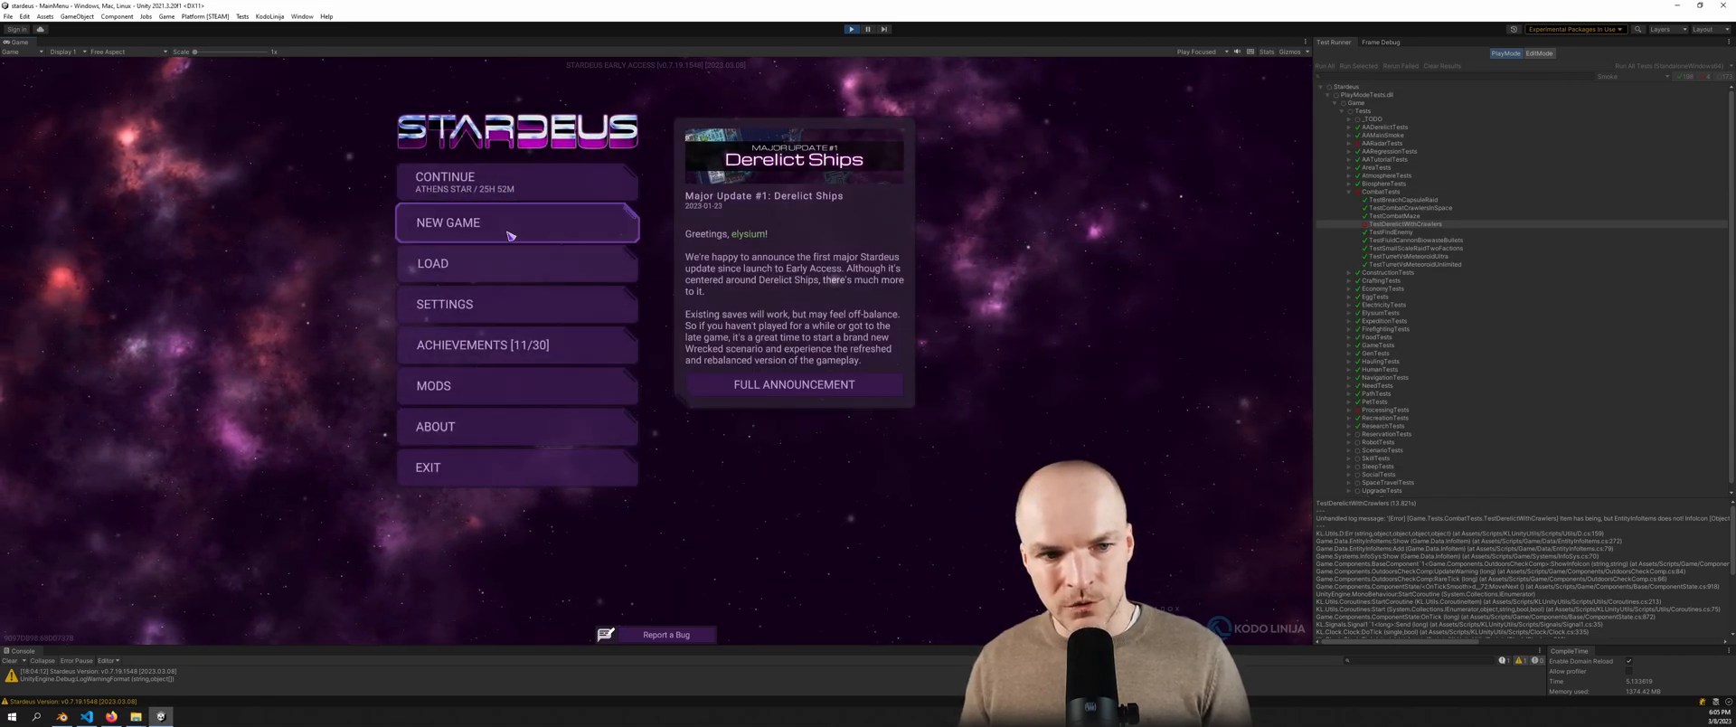
key("Return")
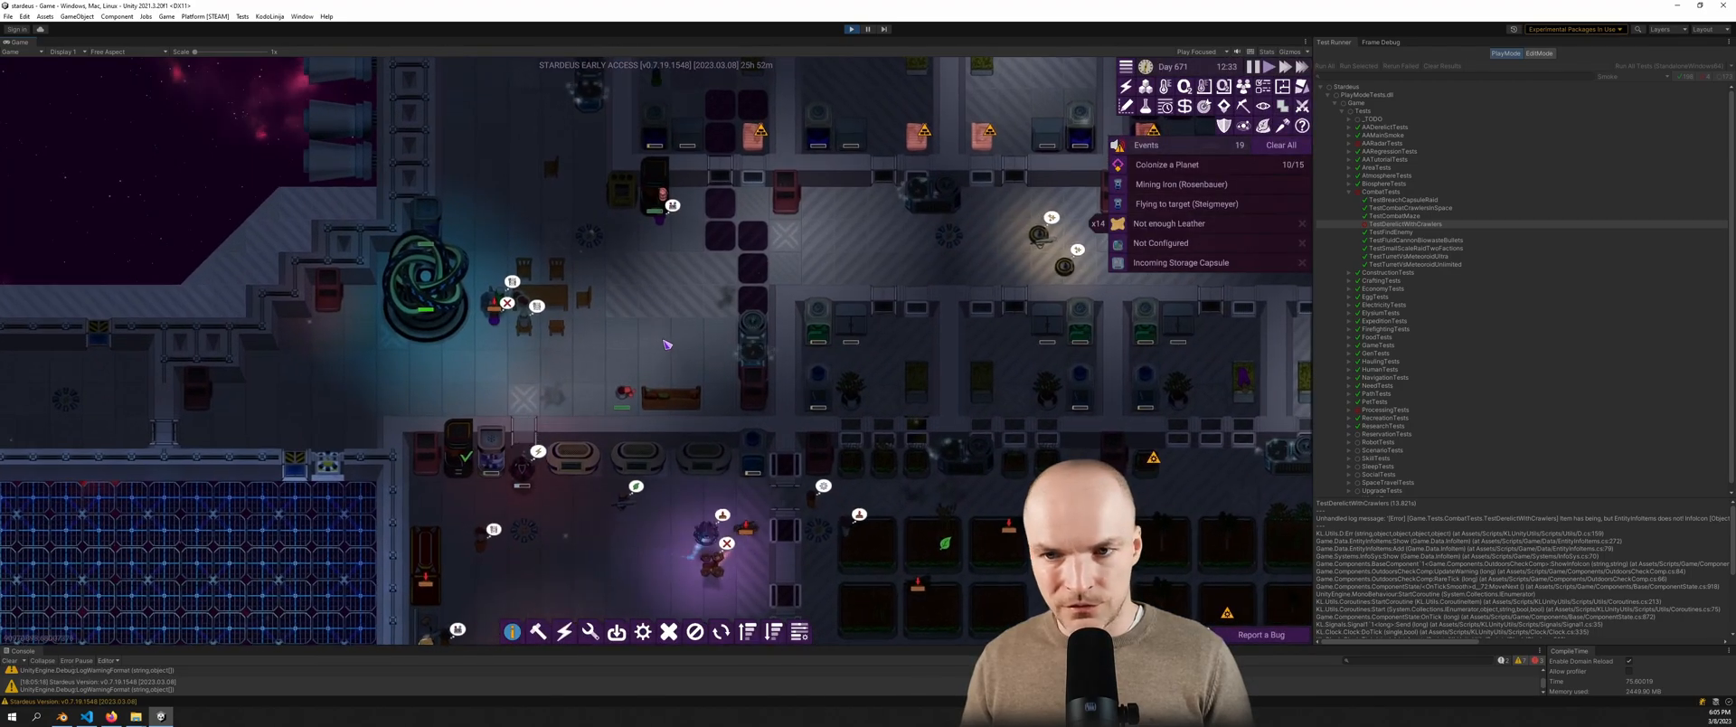
Choose the magic cube from the Production devices and place the first one on the open ship floor
right_click(699, 332)
left_click(701, 256)
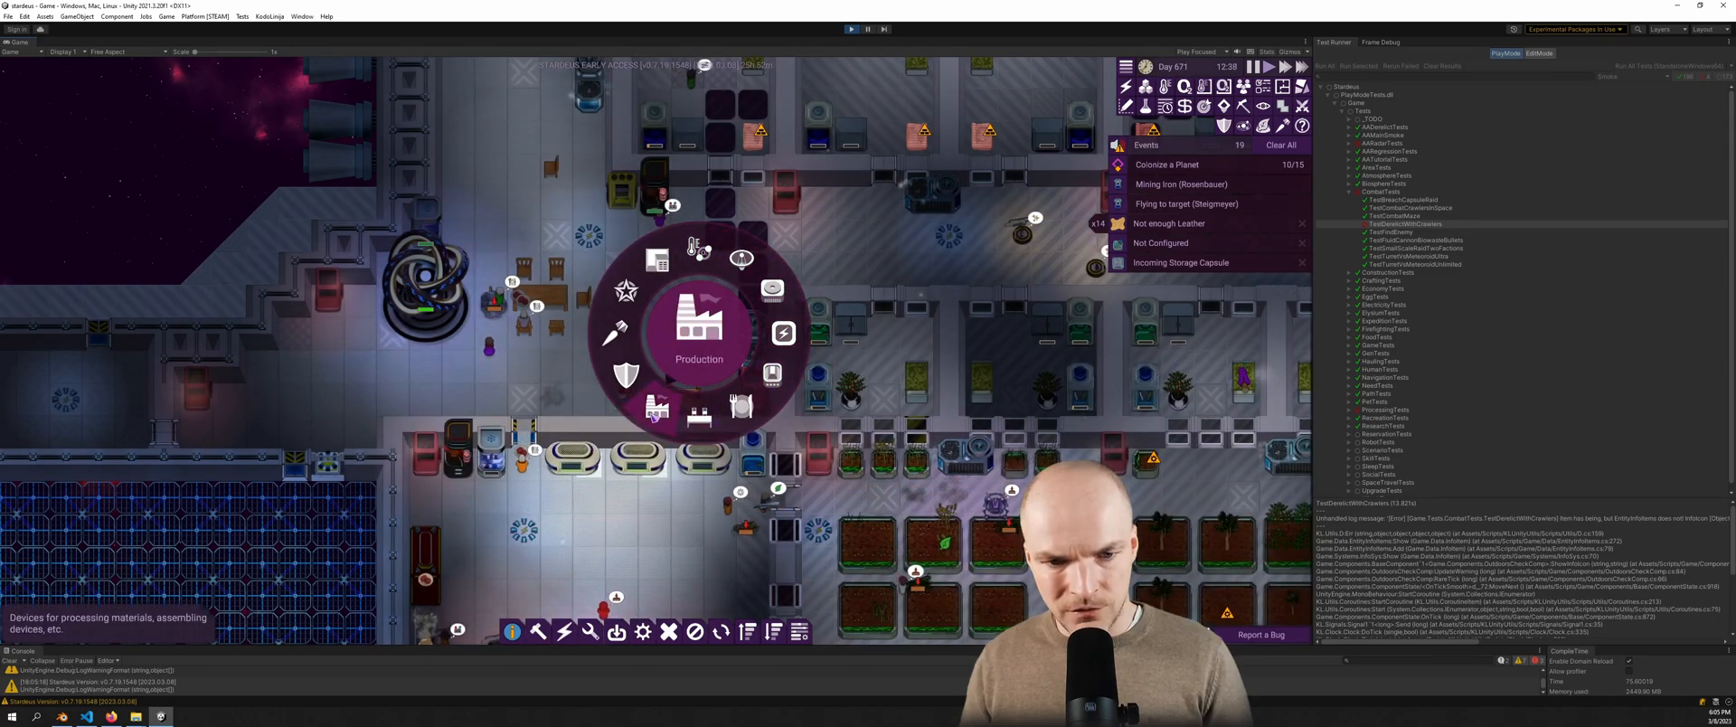
left_click(771, 384)
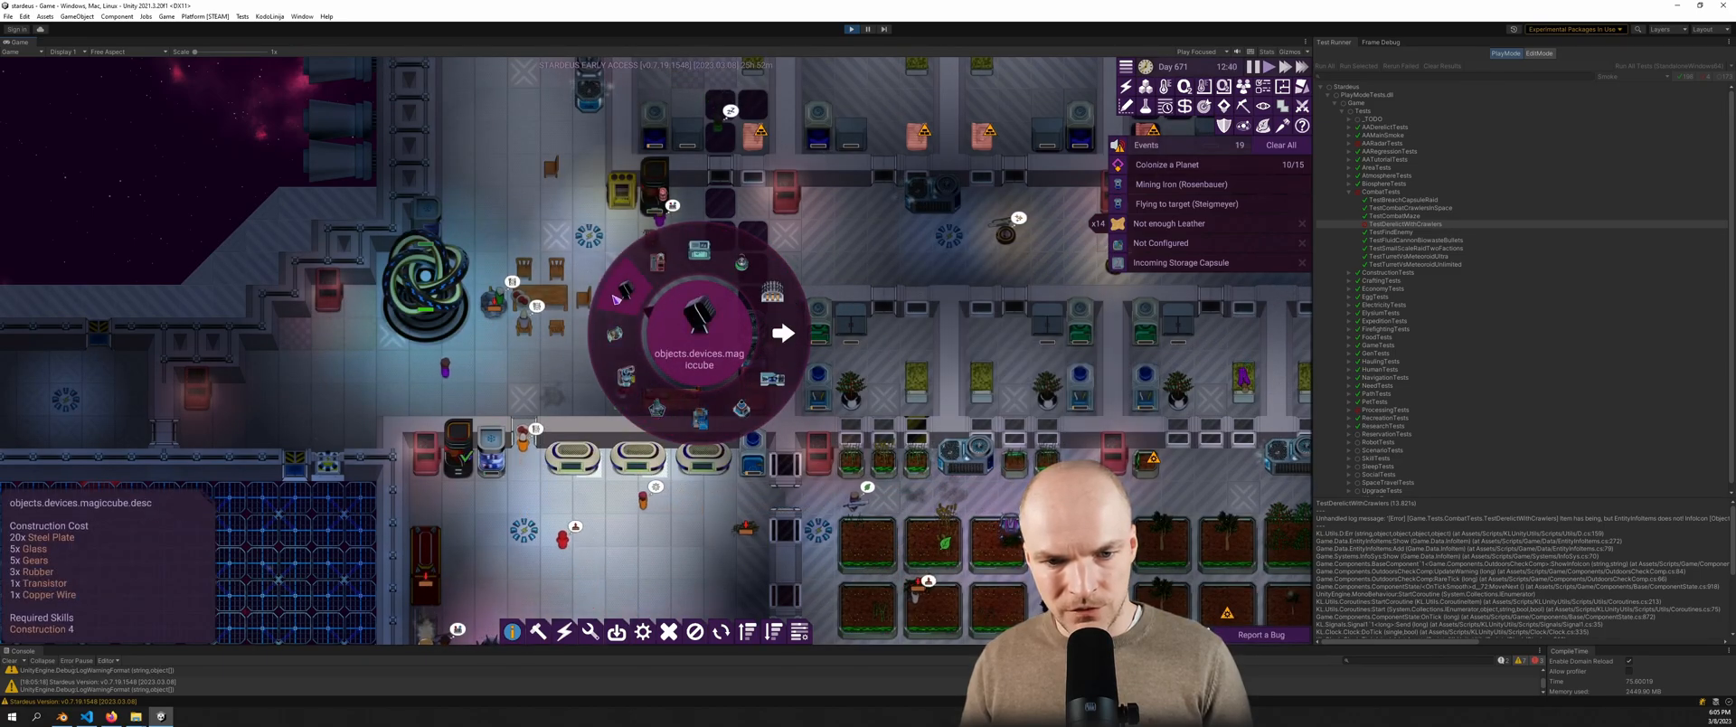
left_click(640, 301)
scroll(615, 307, "up", 3)
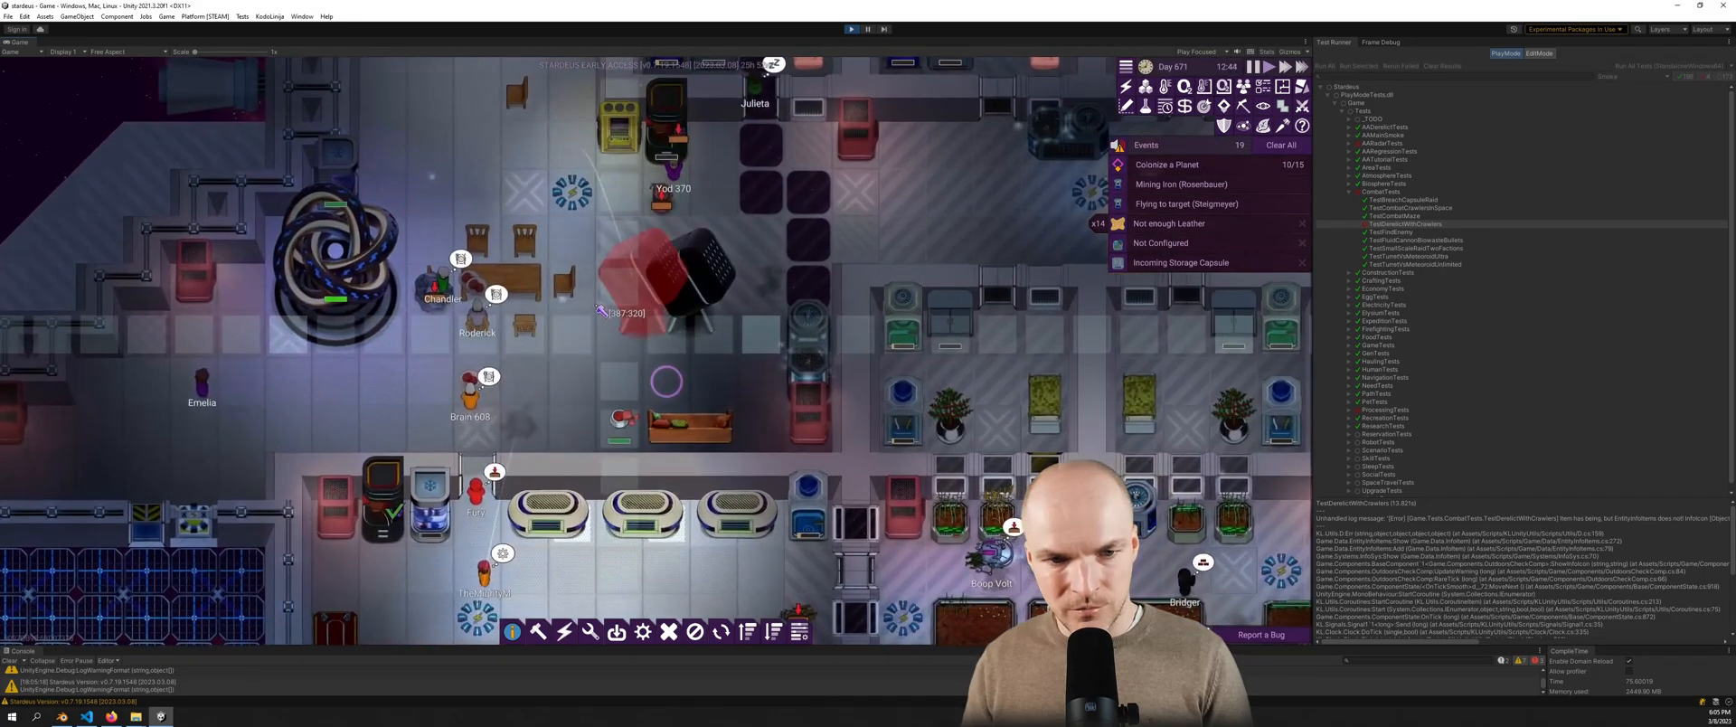
Place three more magic cubes along the corridor beside the engines, rotating each to a different orientation, and leave build mode
key("w")
key("a")
key("r")
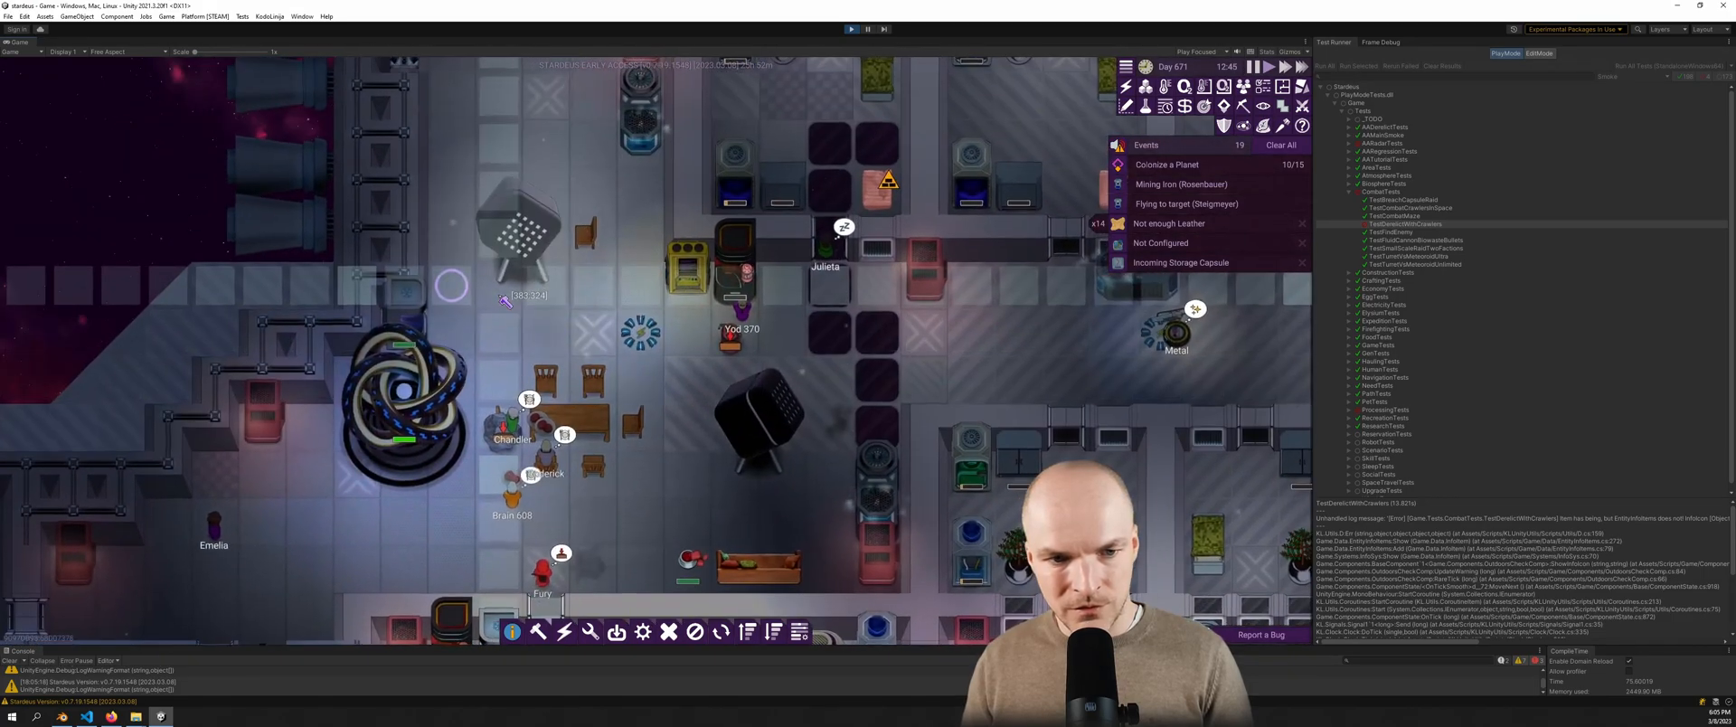
left_click(524, 297)
key("w")
key("a")
key("r")
left_click(553, 274)
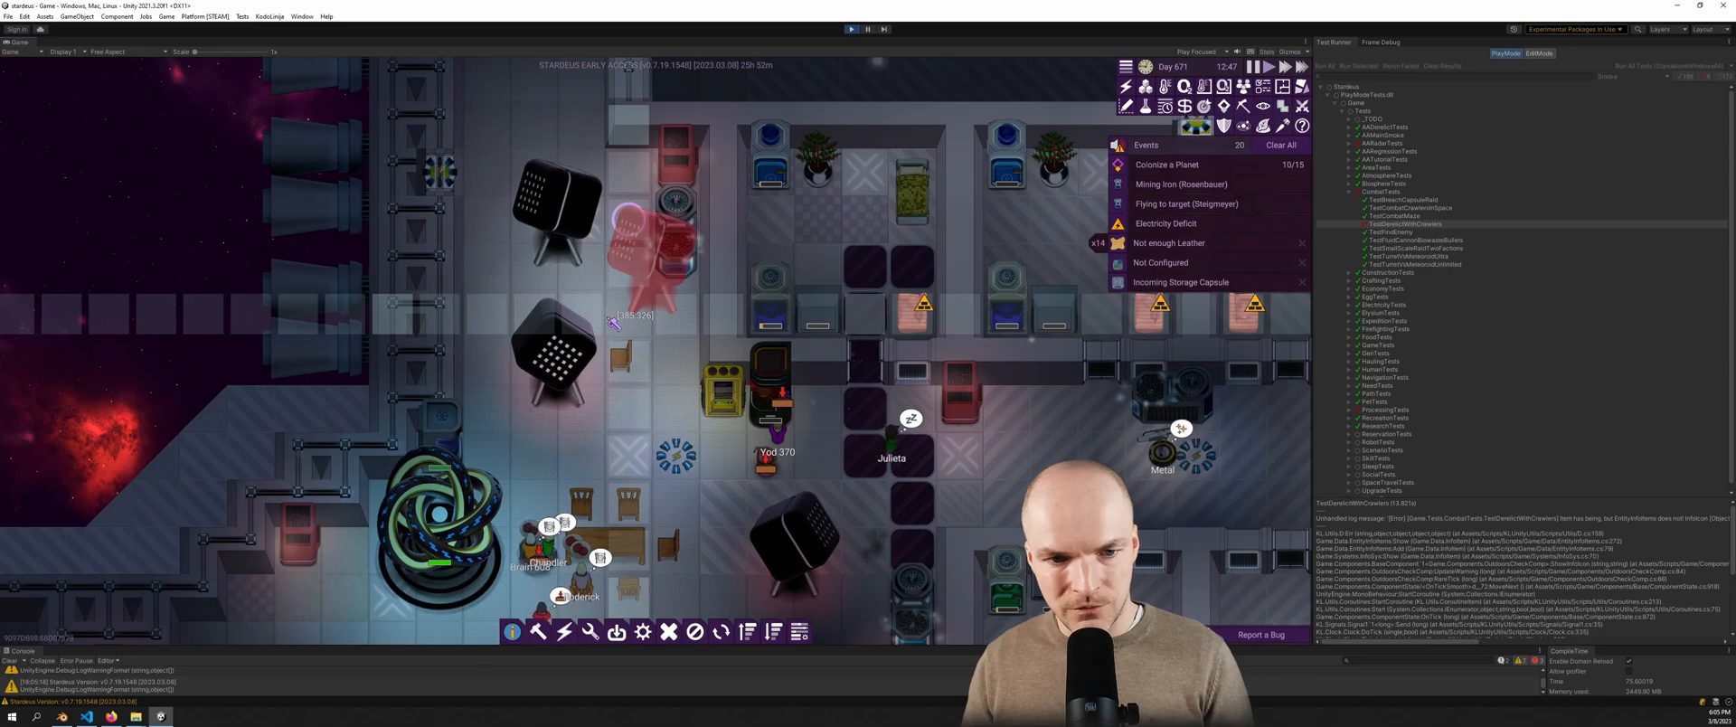
key("w")
key("a")
key("r")
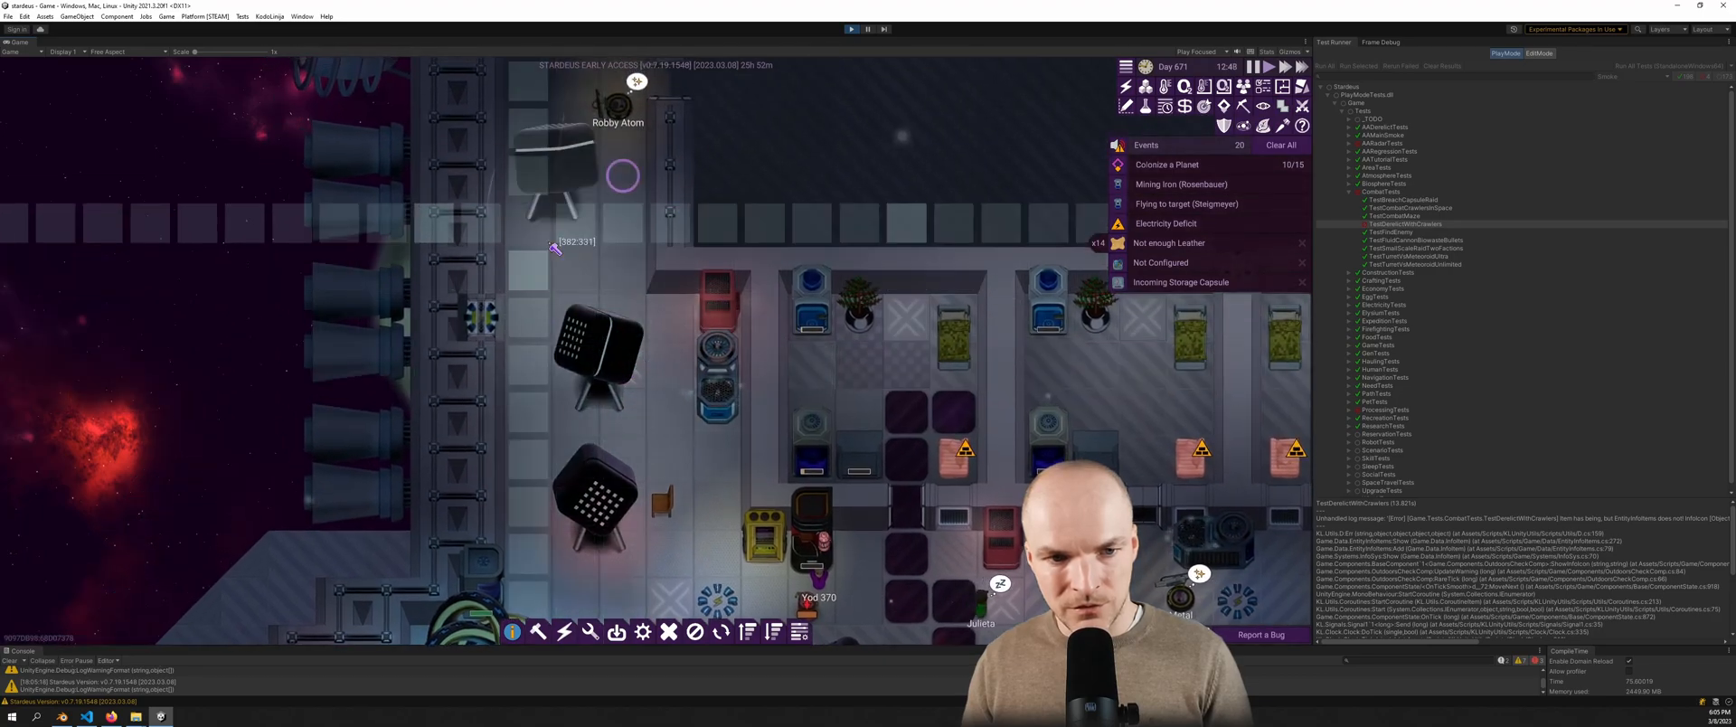
left_click(554, 249)
scroll(624, 389, "down", 2)
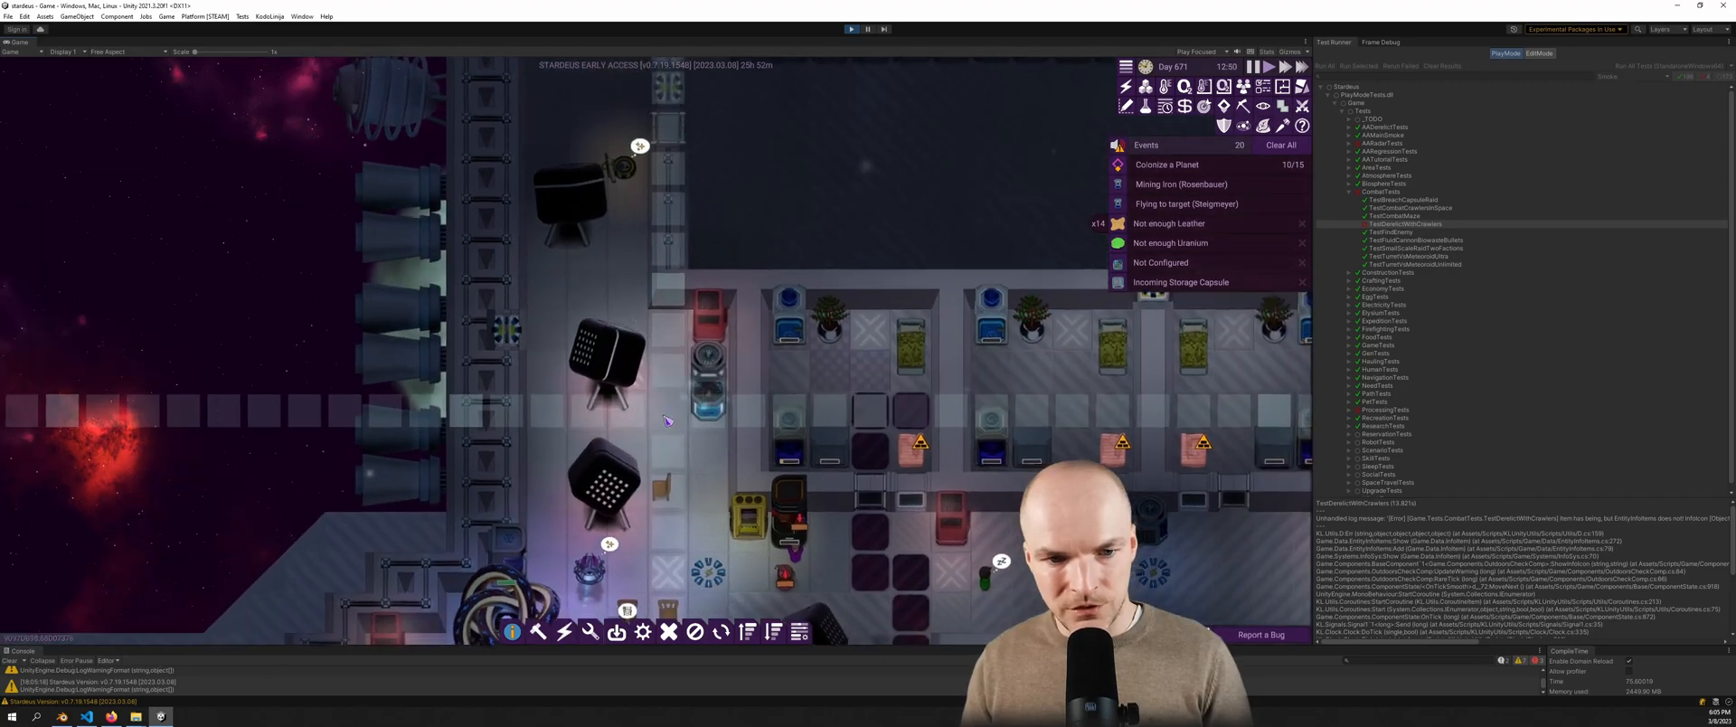
right_click(669, 423)
Examine the placed magic cubes from close up and from afar, checking their orientations and light glow
key("s")
key("d")
scroll(775, 415, "up", 2)
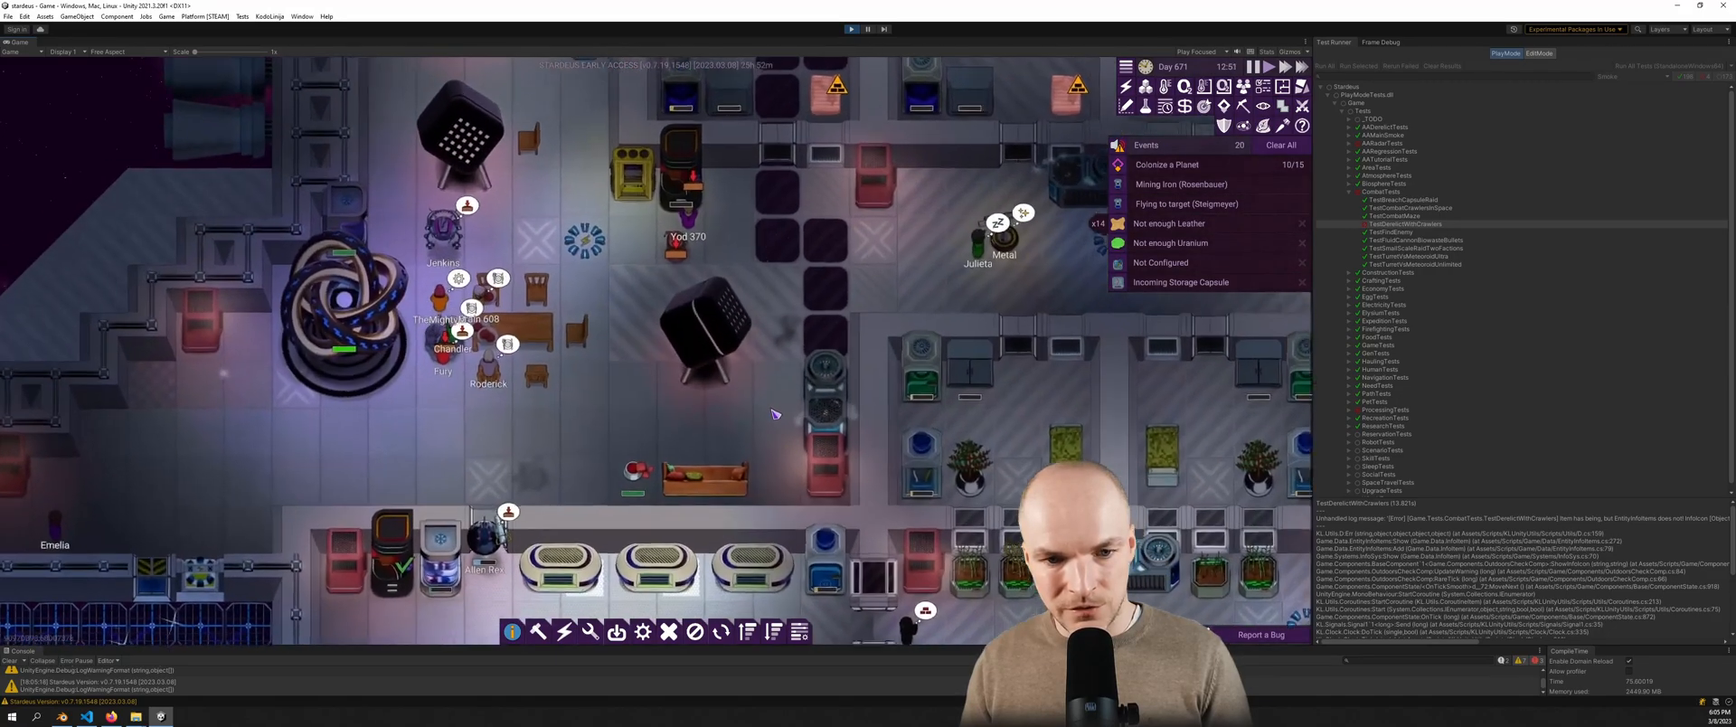
scroll(775, 415, "up", 3)
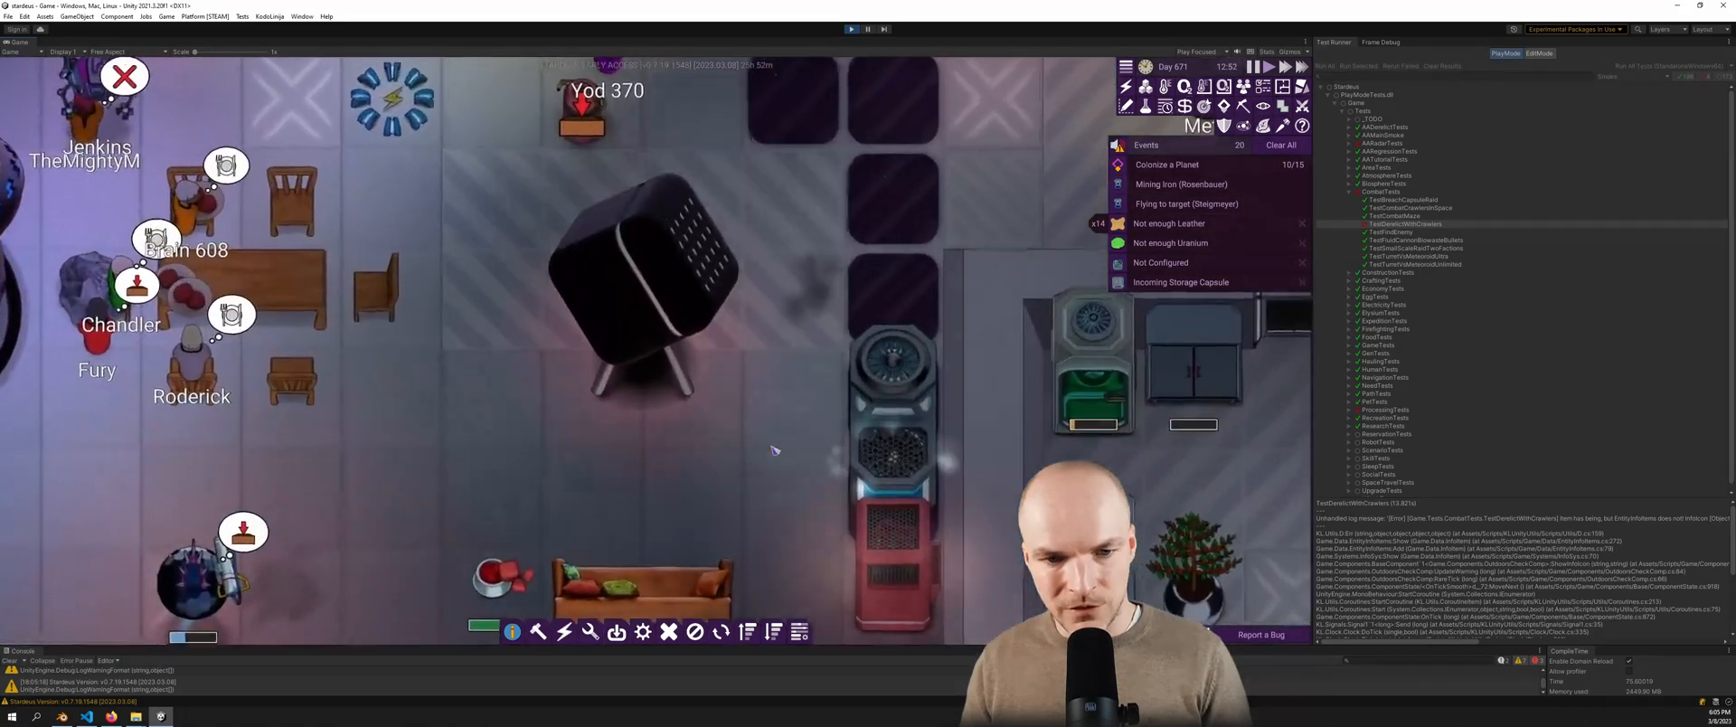
scroll(730, 402, "down", 4)
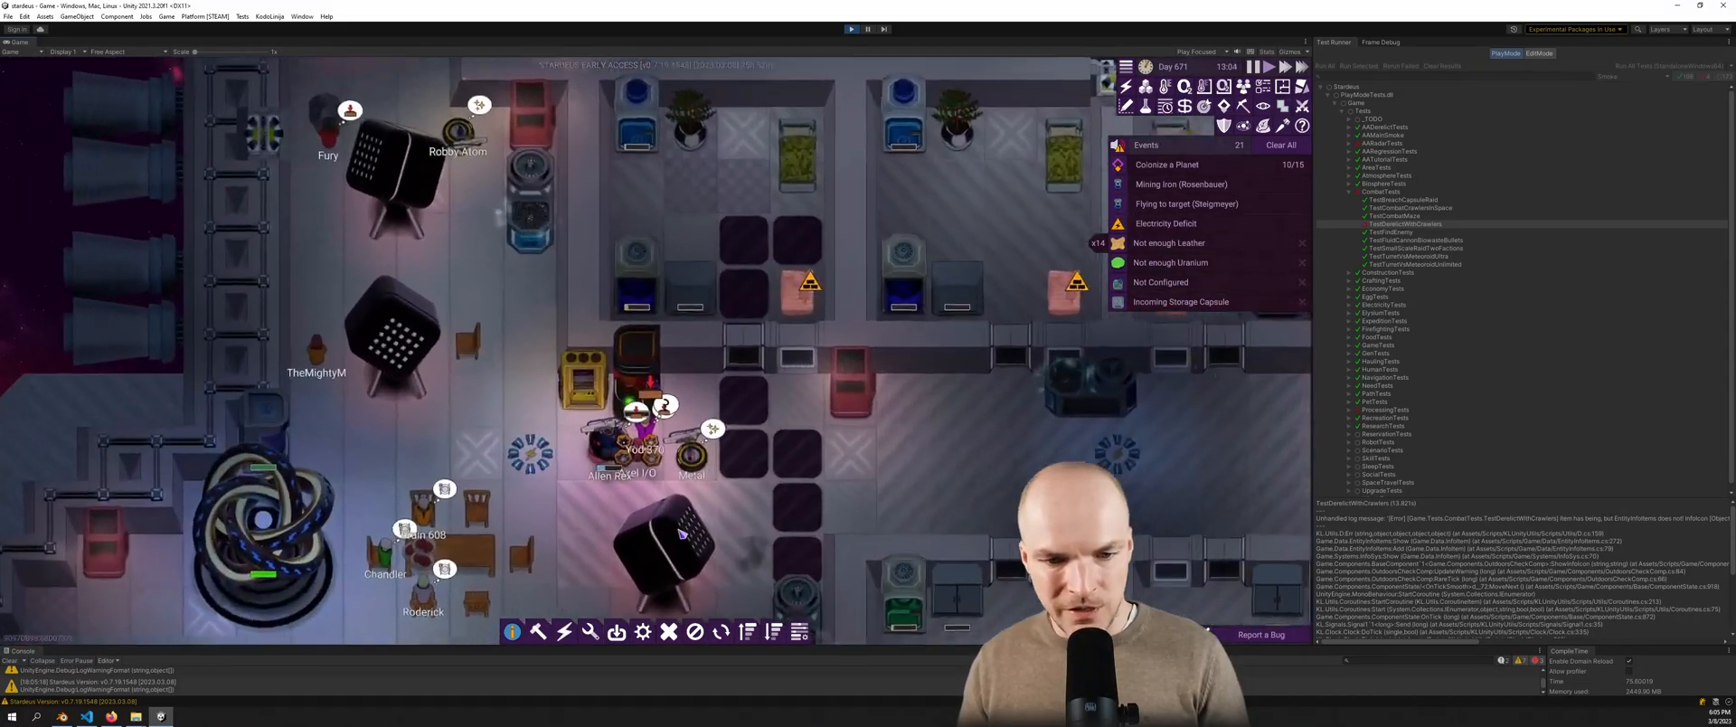
scroll(624, 375, "up", 2)
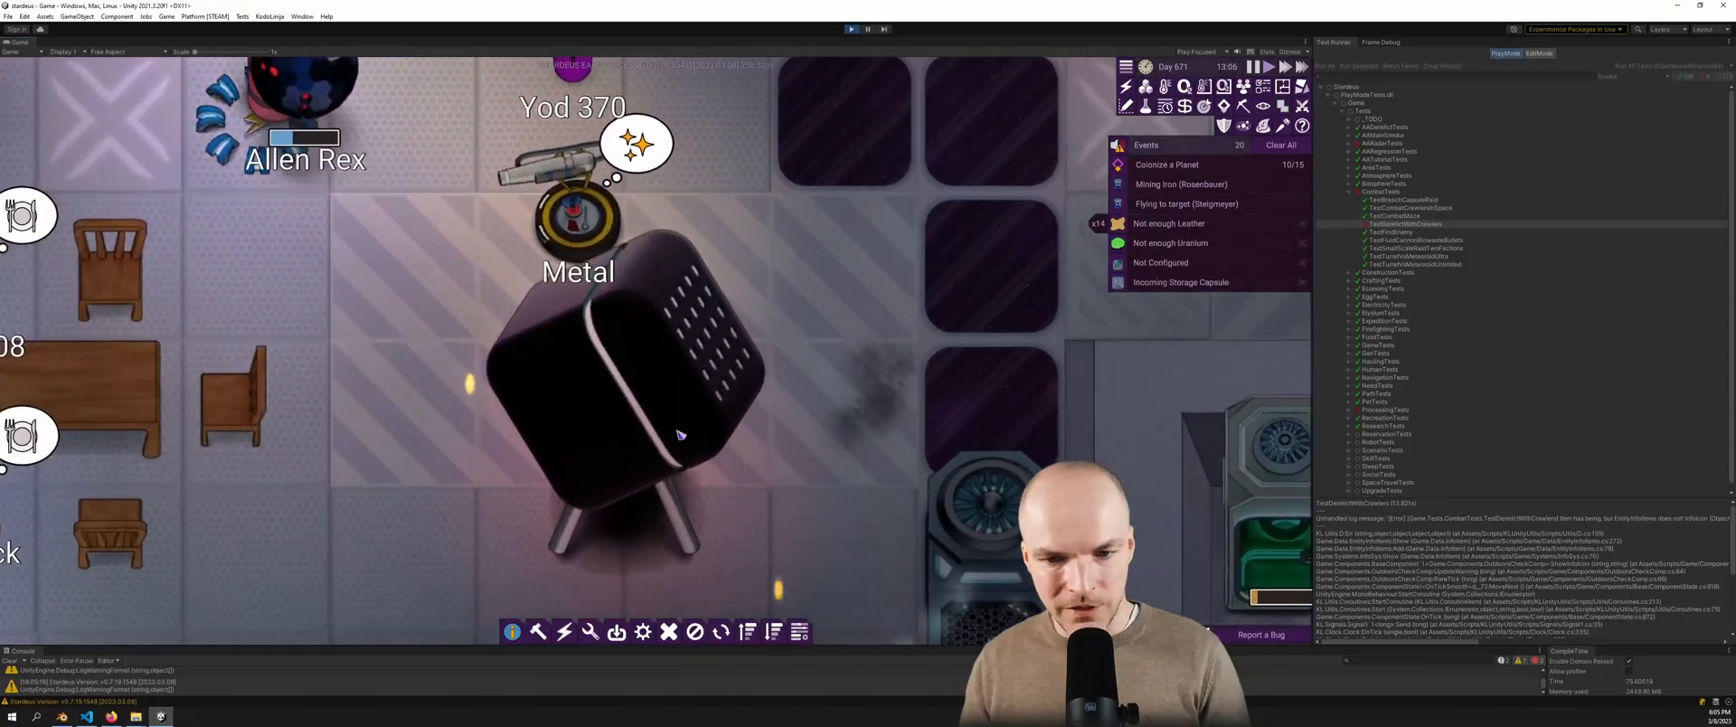
Compare the first magic cube's size, shading and brightness with the neighbouring devices and furniture
key("s")
key("d")
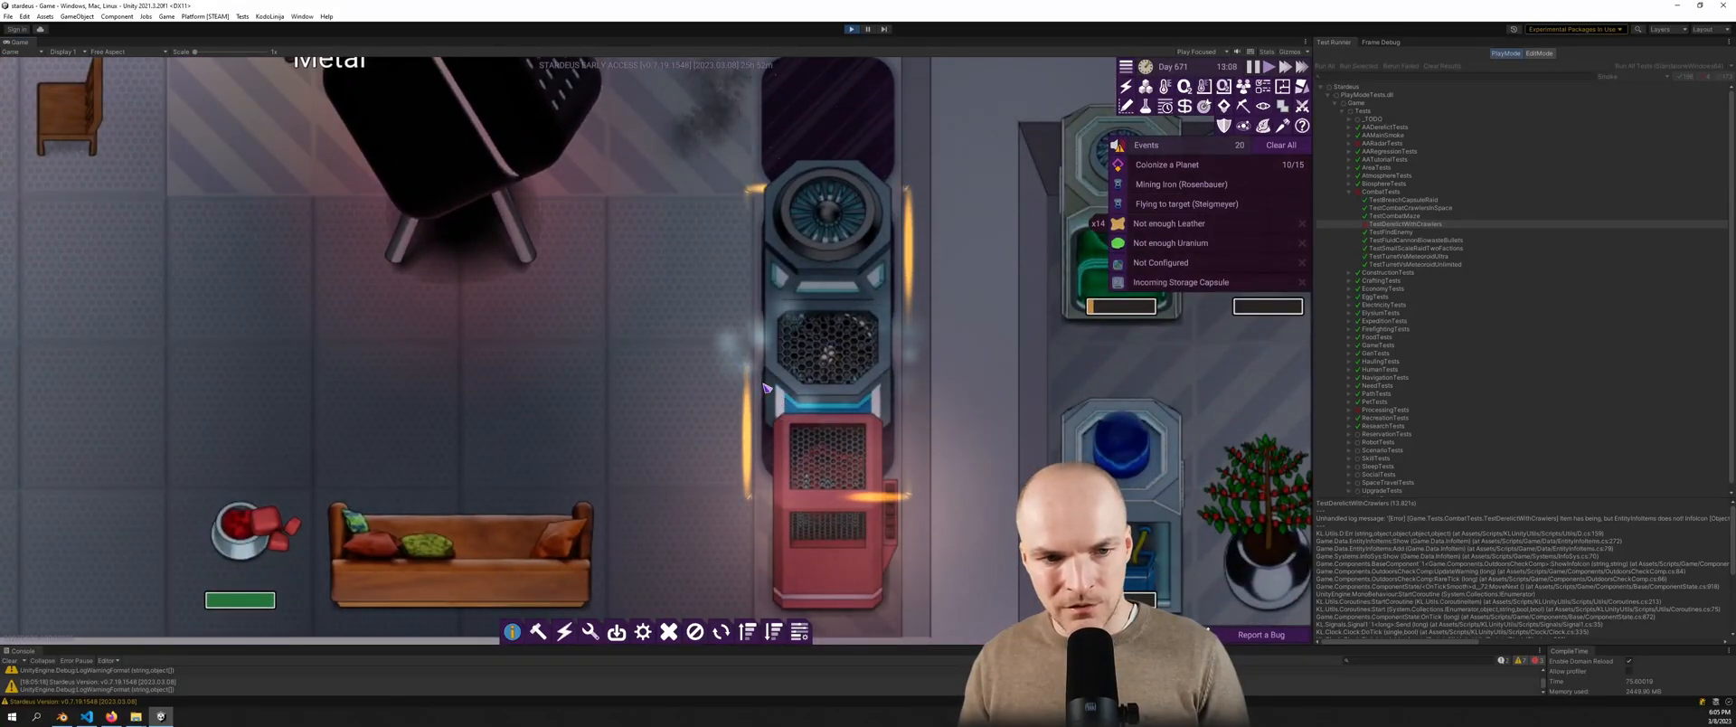
key("a")
key("w")
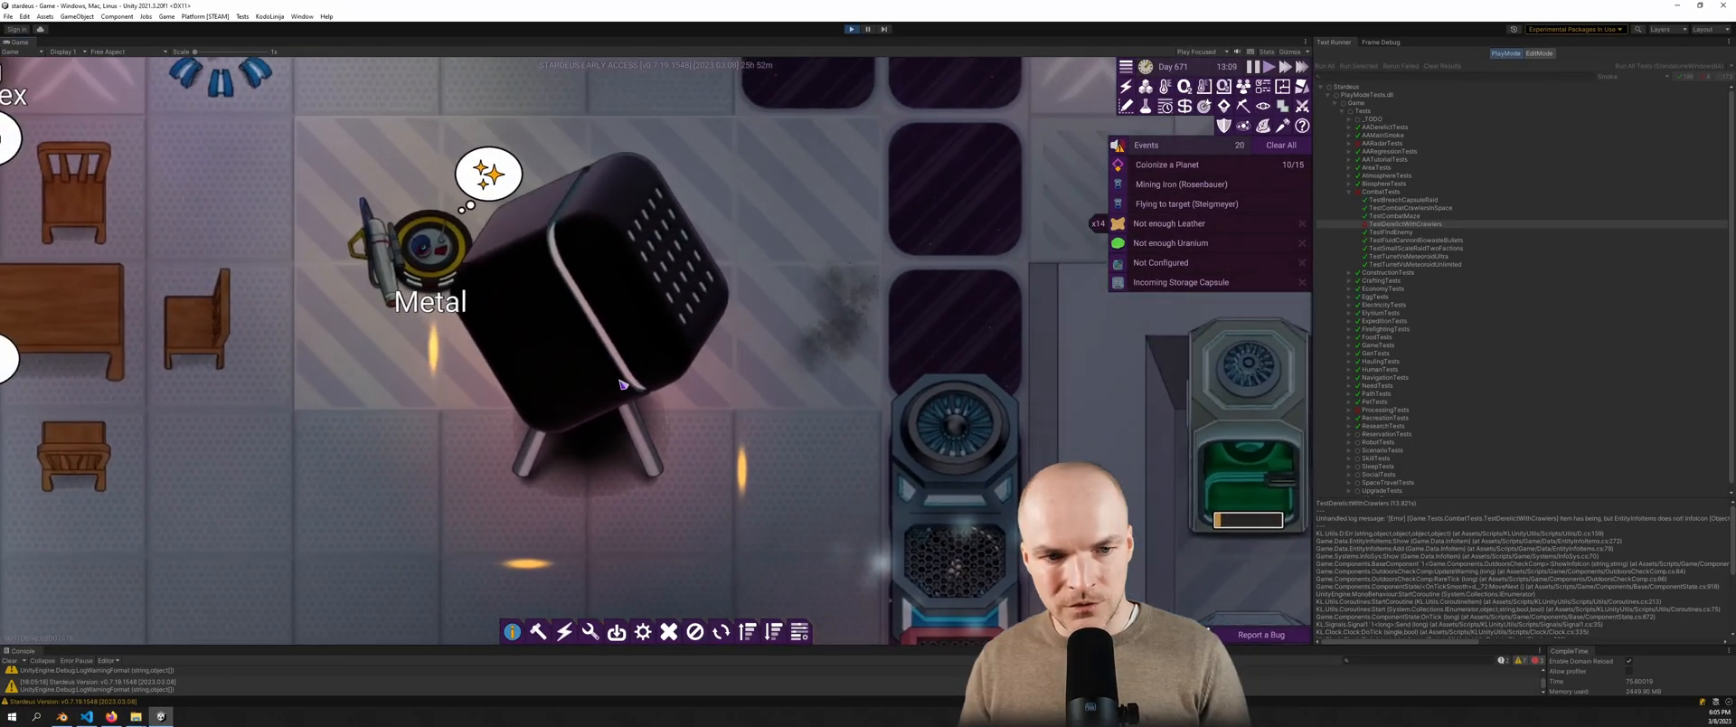
key("w")
key("d")
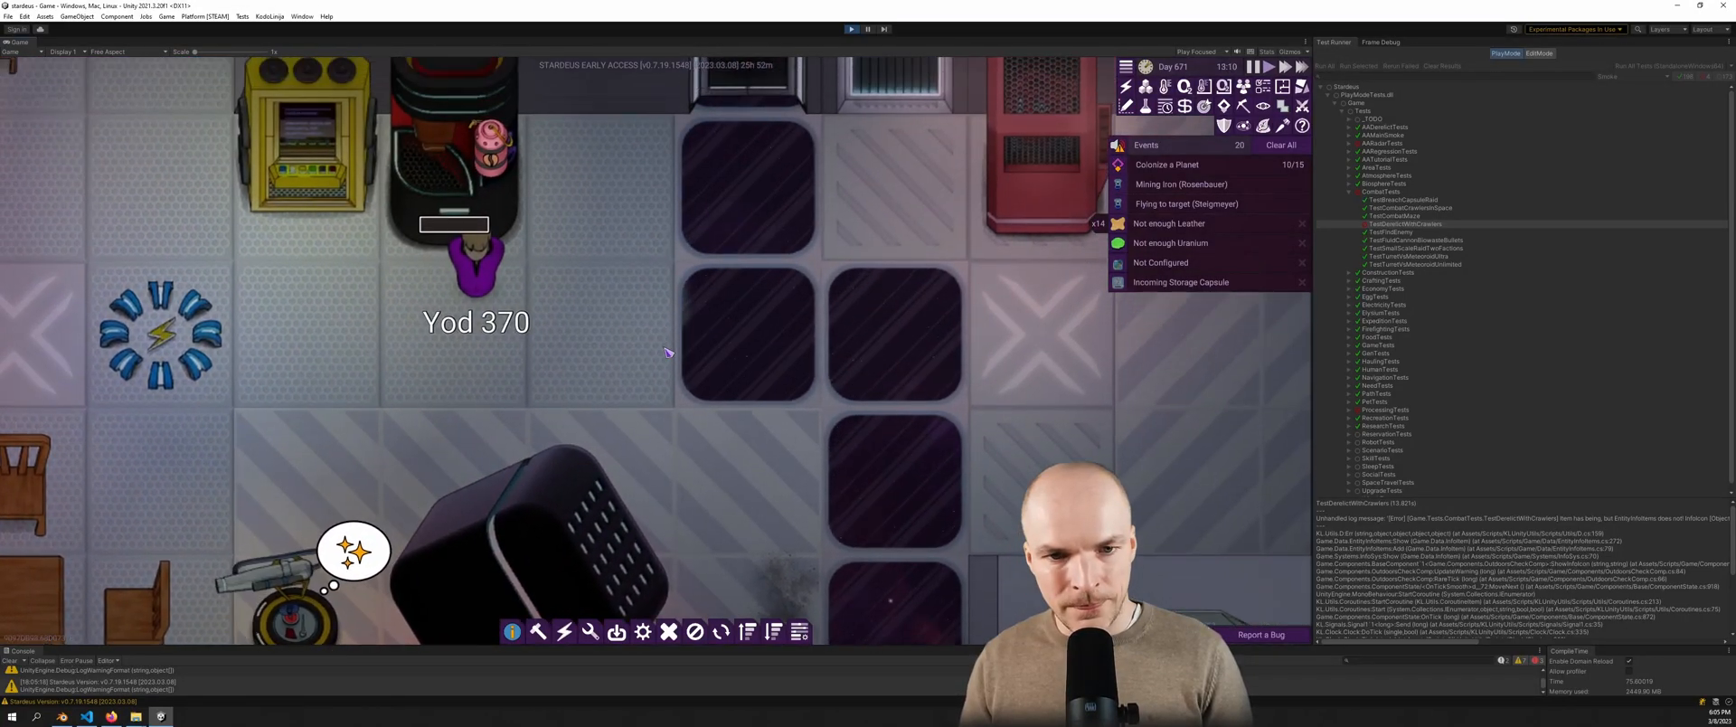
key("w")
key("d")
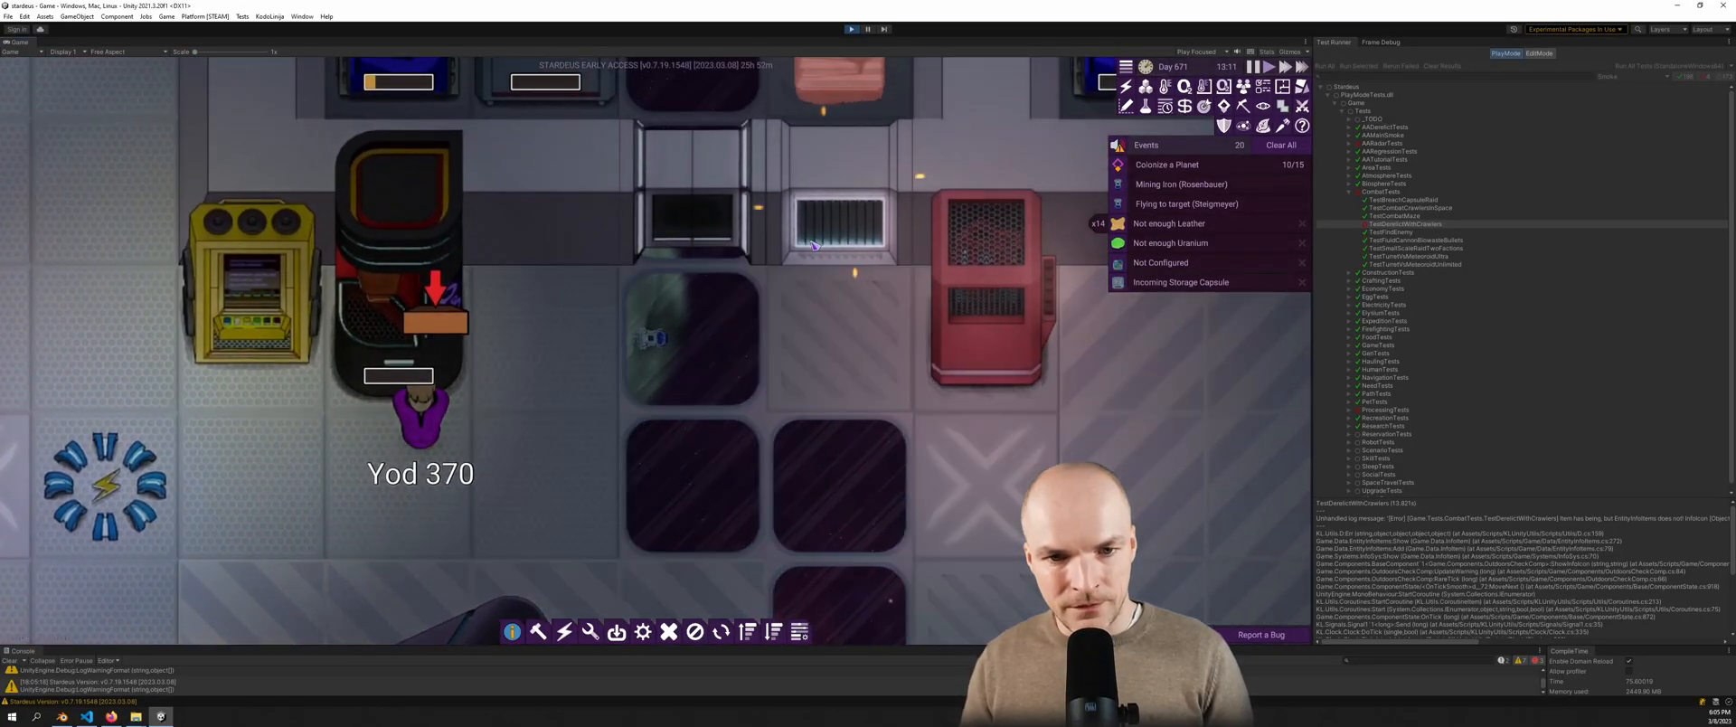
key("s")
key("a")
scroll(805, 511, "down", 3)
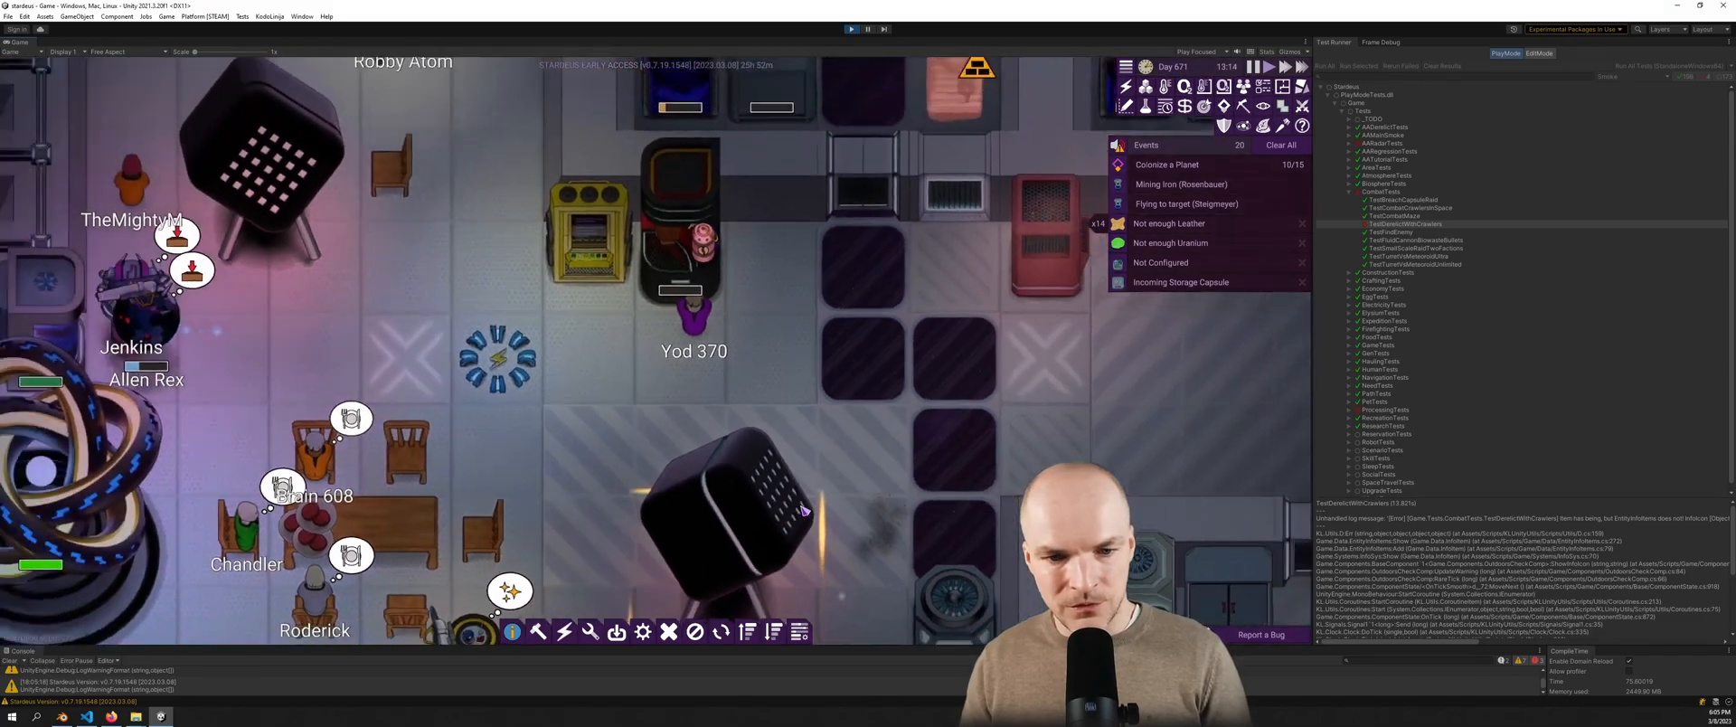
key("s")
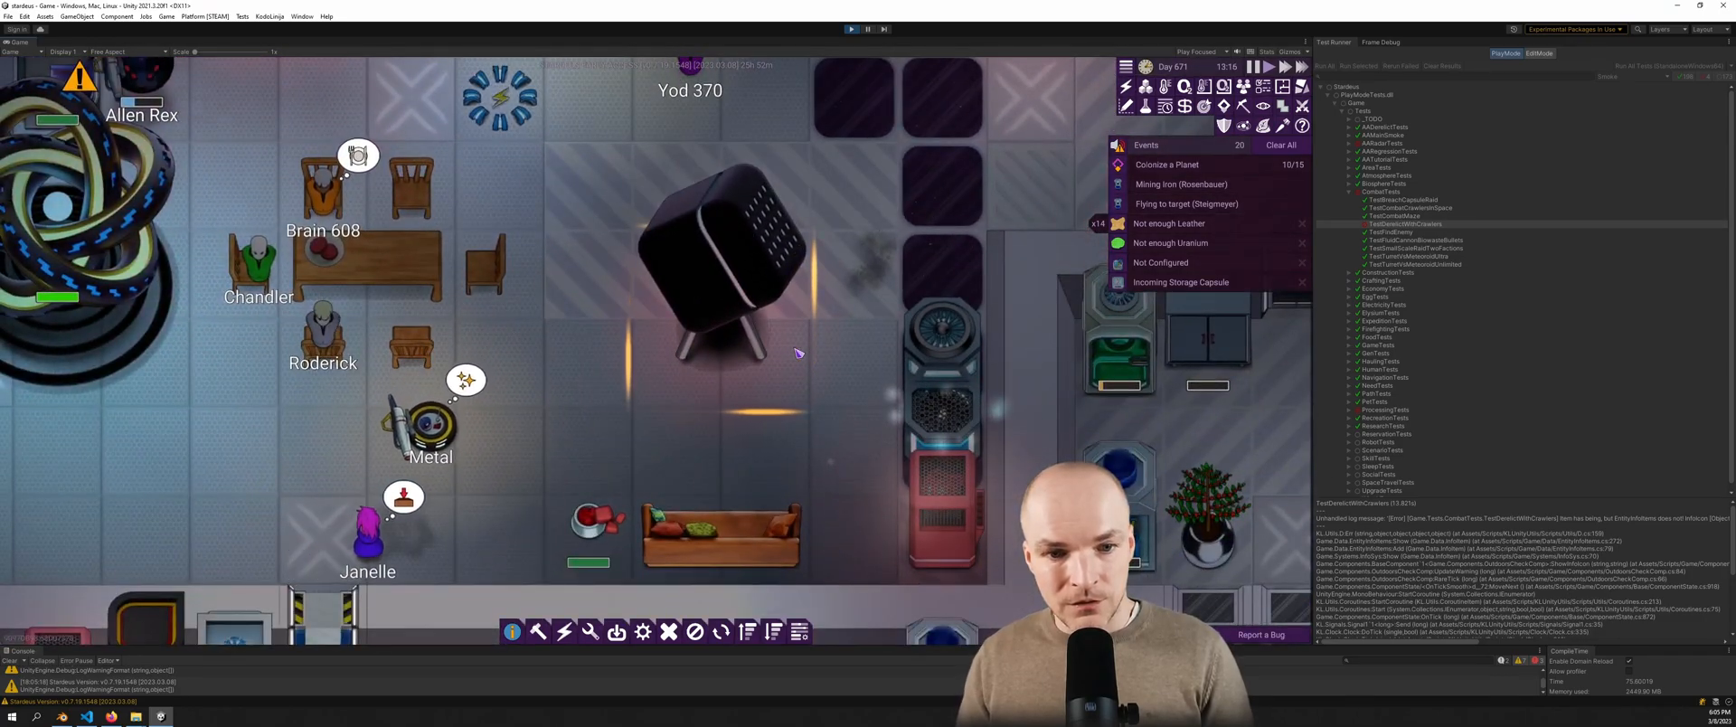
middle_click_drag(798, 353, 778, 391)
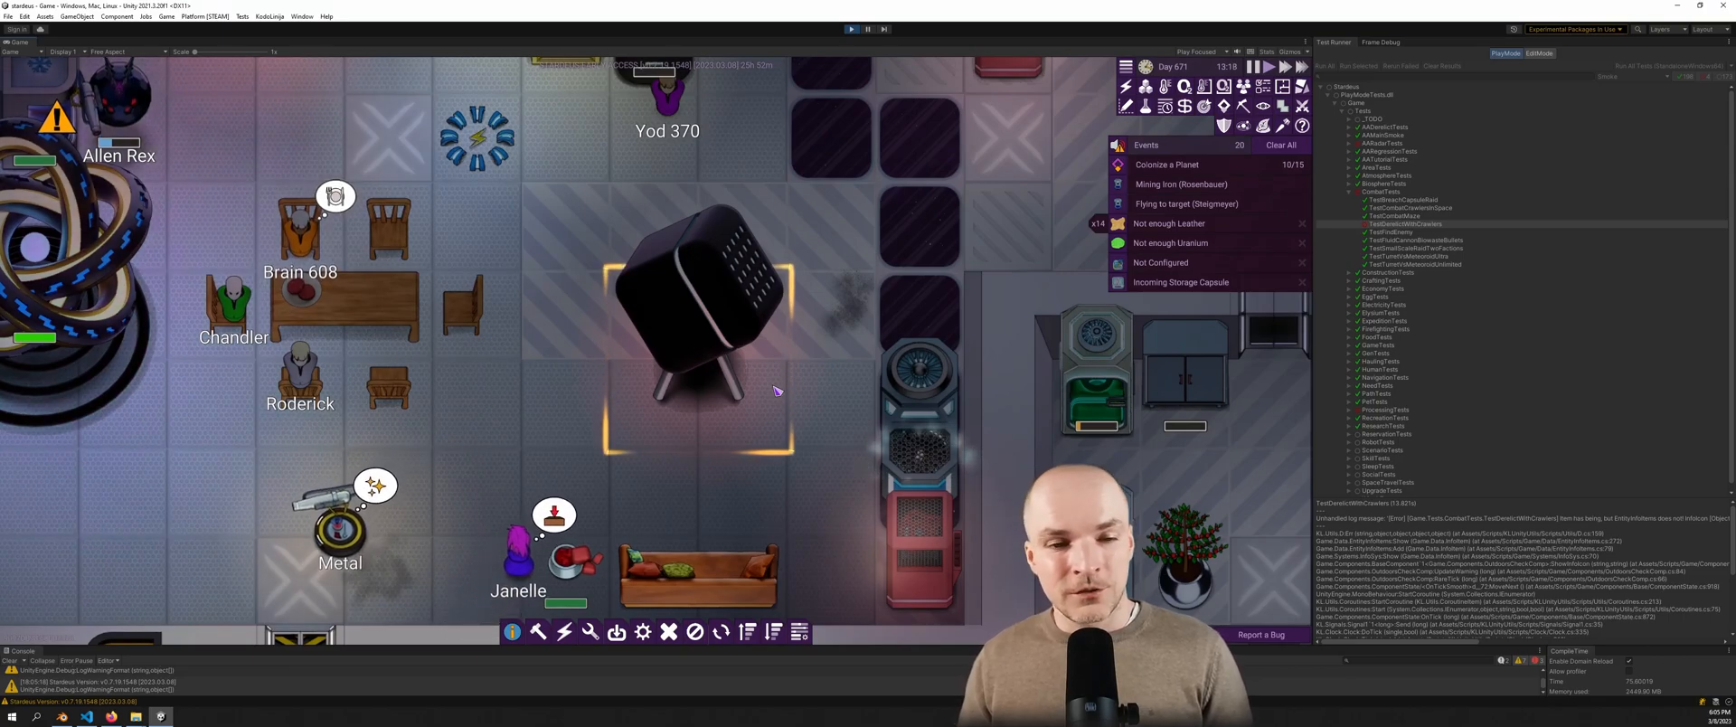